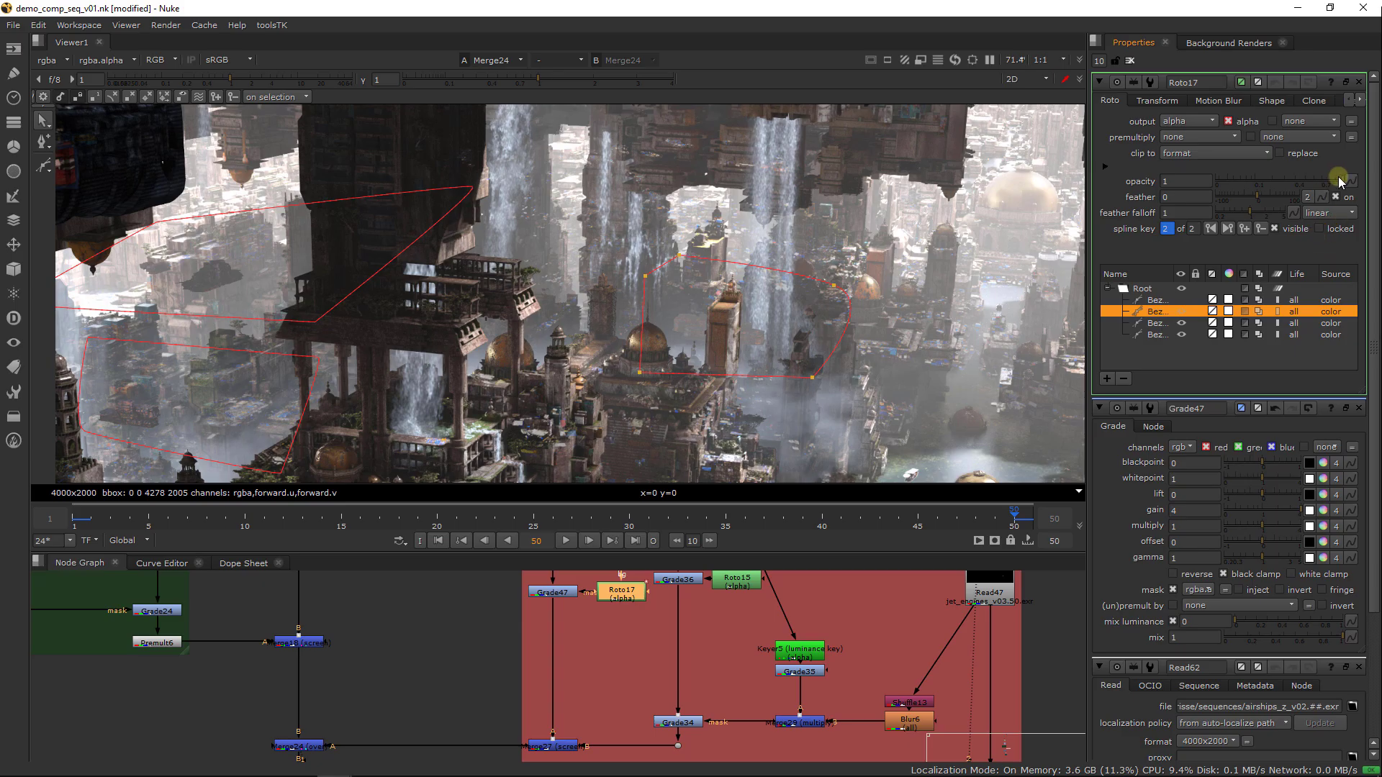
Set the second Bezier's opacity in Roto17 to 0.28, and select the first Bezier to inspect its area
drag(1340, 181, 1284, 186)
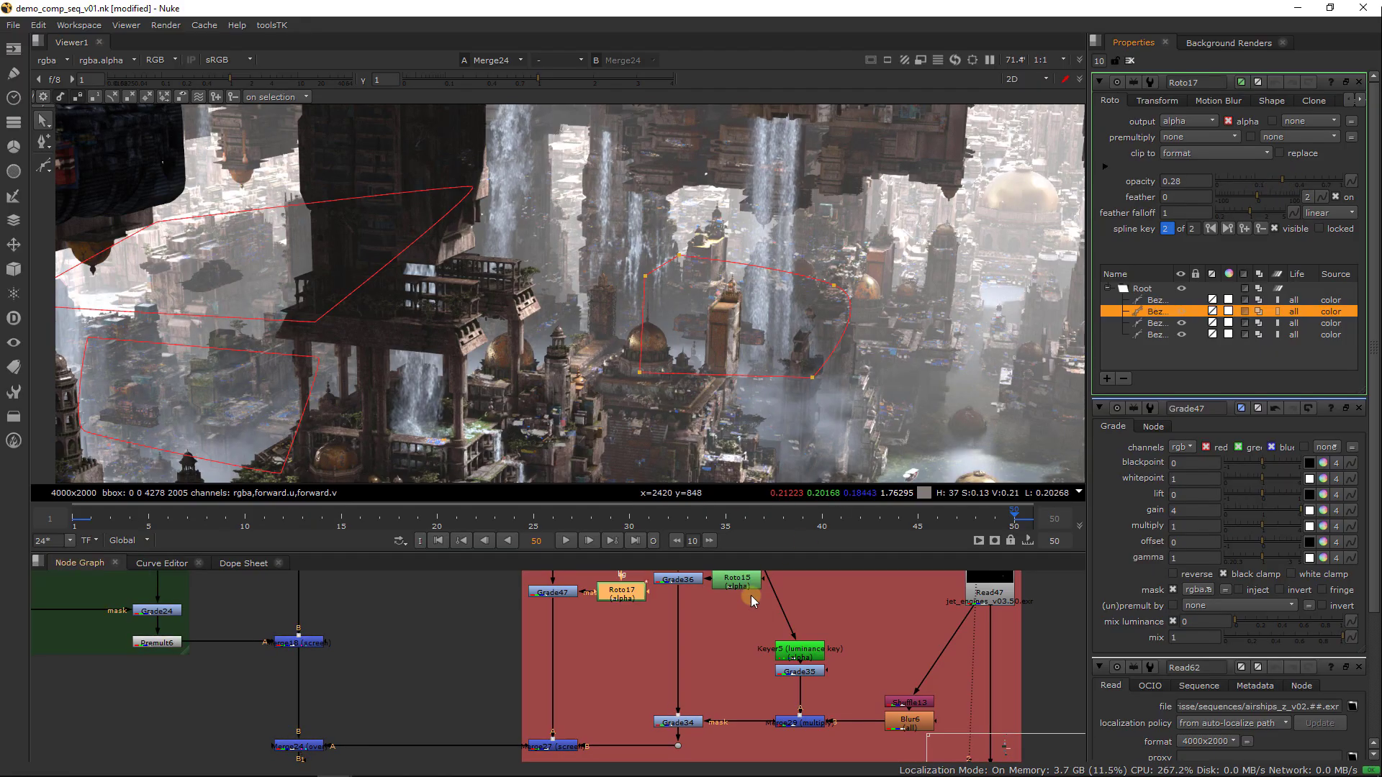
click(1152, 300)
scroll(921, 375, down, 3)
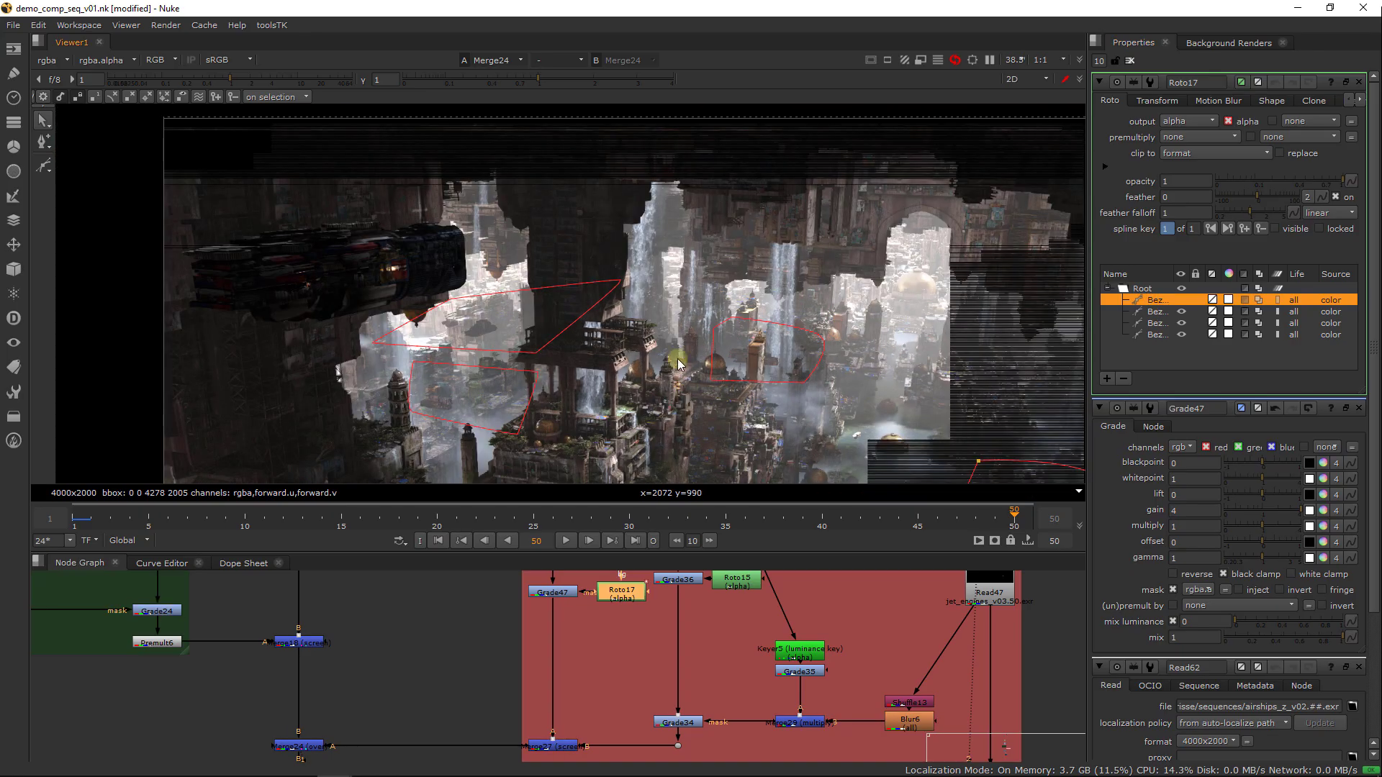
middle_drag(856, 439, 614, 314)
scroll(755, 331, up, 1)
scroll(779, 335, up, 2)
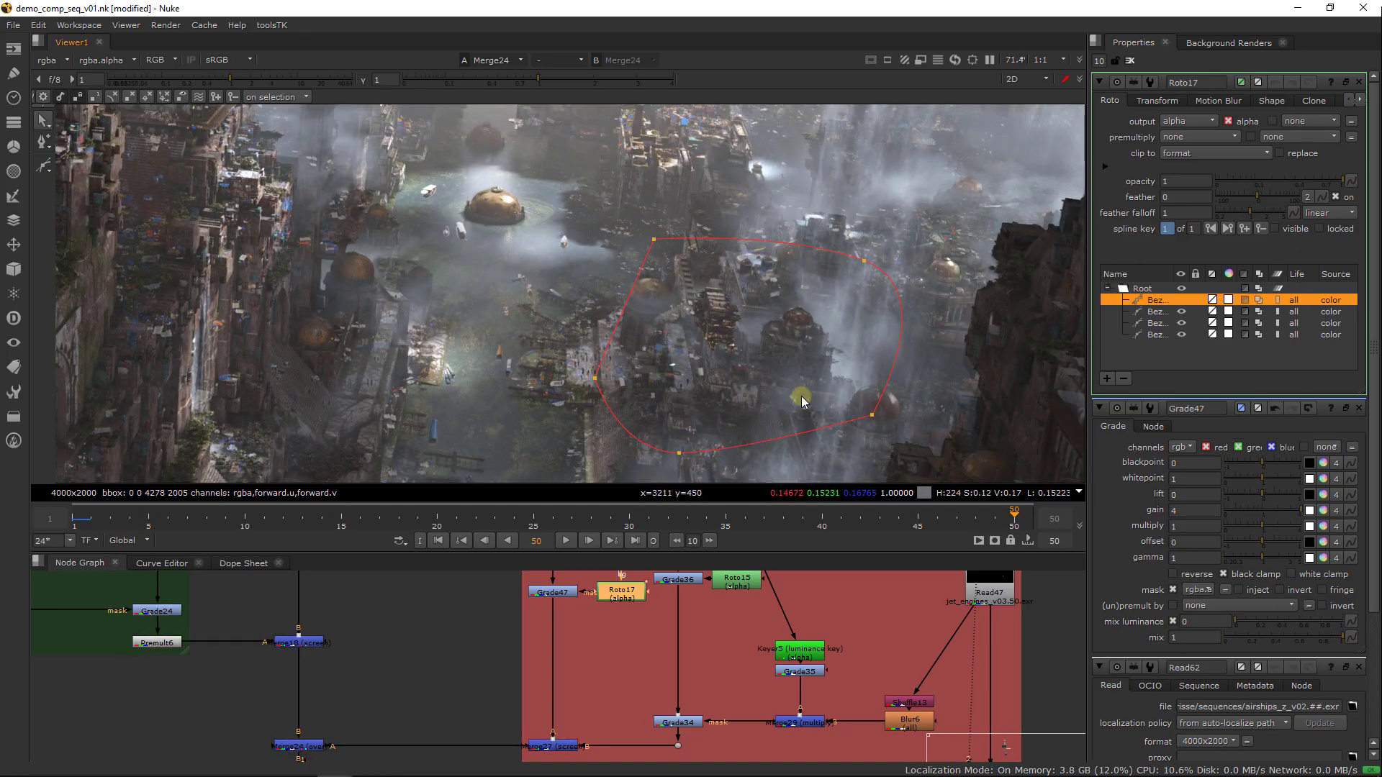
Clear the open node properties, reopen only Roto17, and set the first Bezier's opacity to 0.06
click(1130, 61)
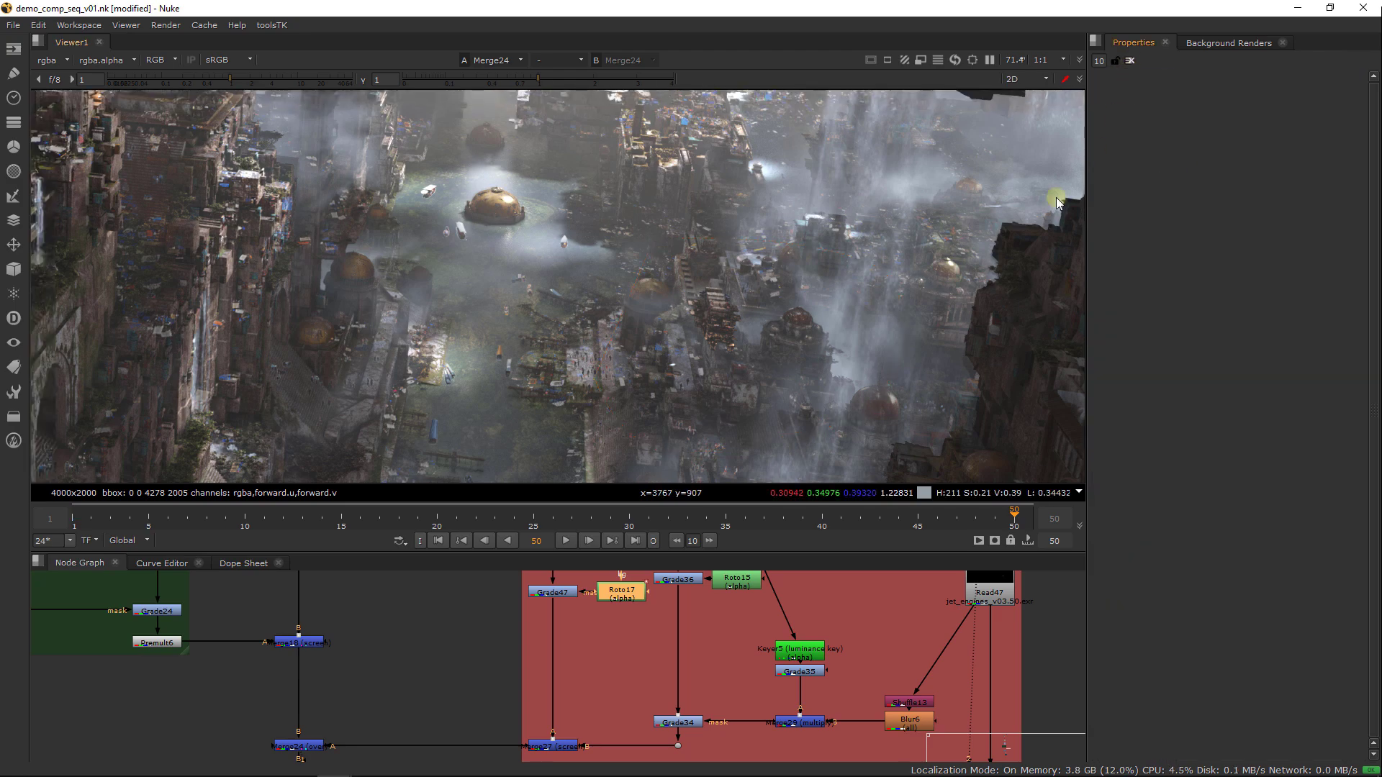
double_click(613, 590)
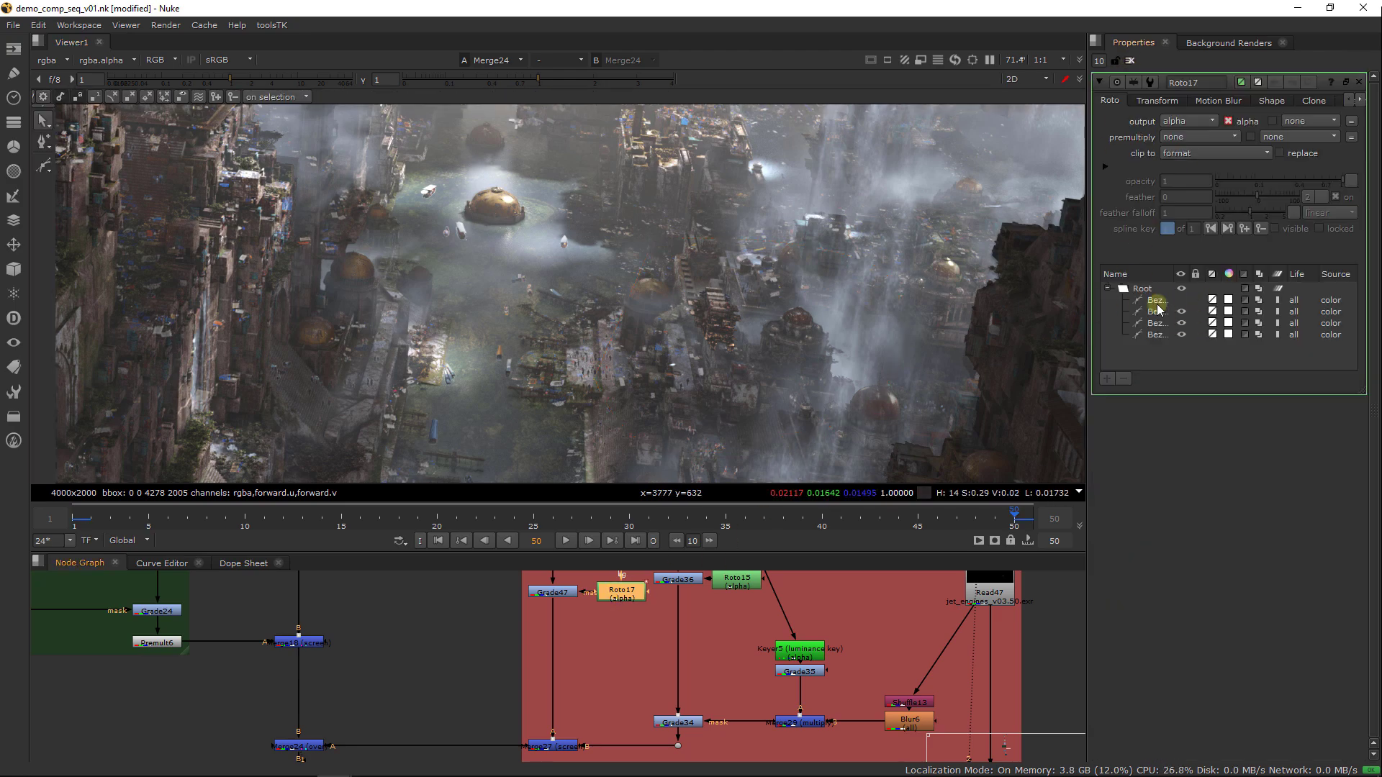
click(1154, 301)
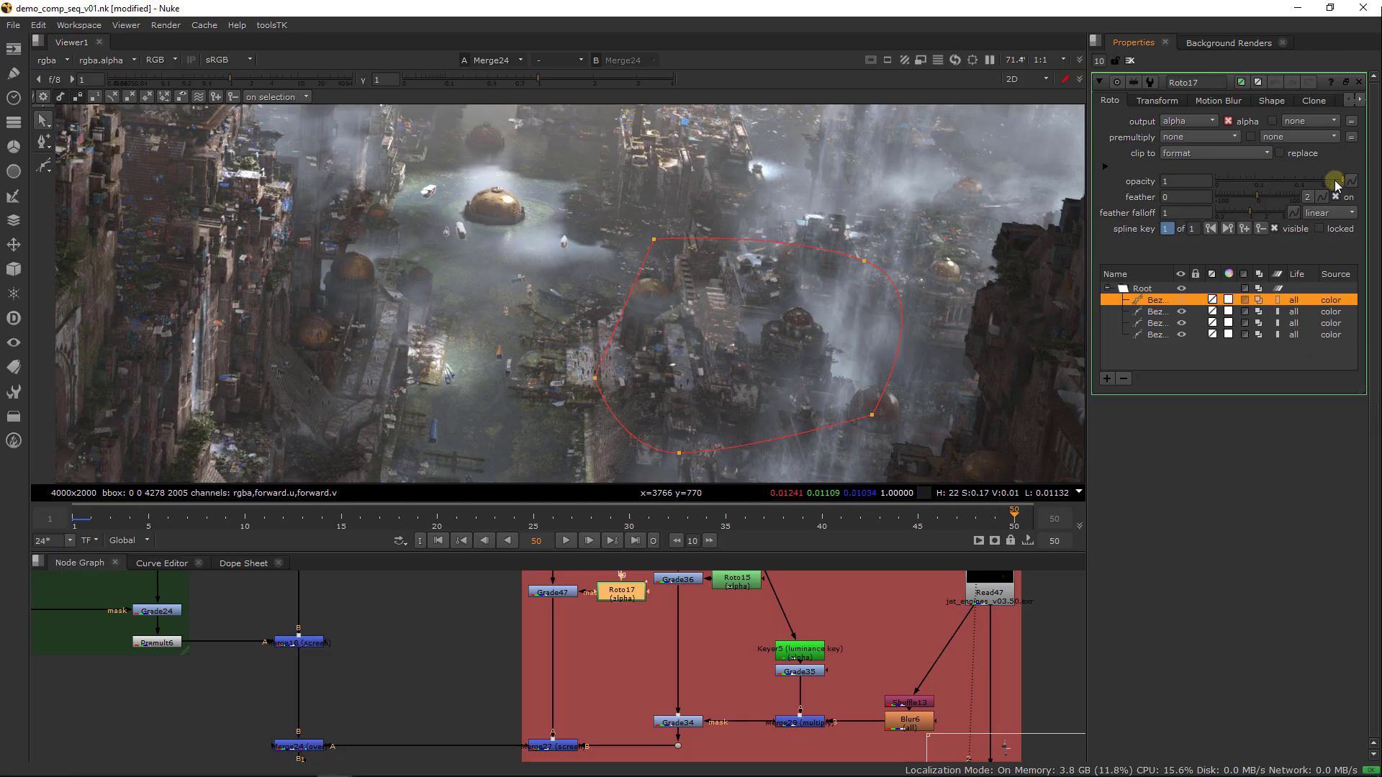
drag(1335, 186, 1246, 188)
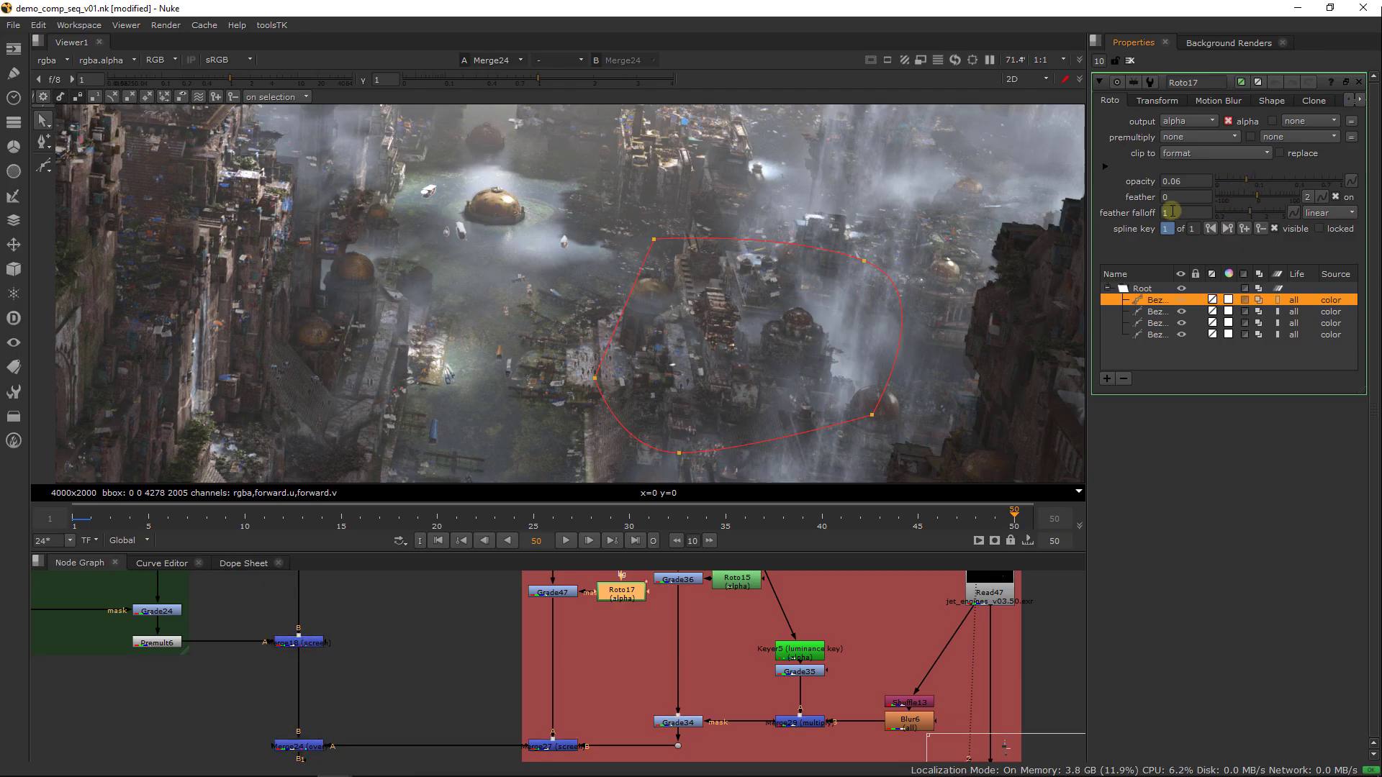
Draw a closed Bezier in Roto17 around the large waterfall and its surroundings, following the near edge of the flying ship
scroll(846, 332, down, 4)
middle_drag(814, 301, 773, 371)
scroll(770, 320, up, 3)
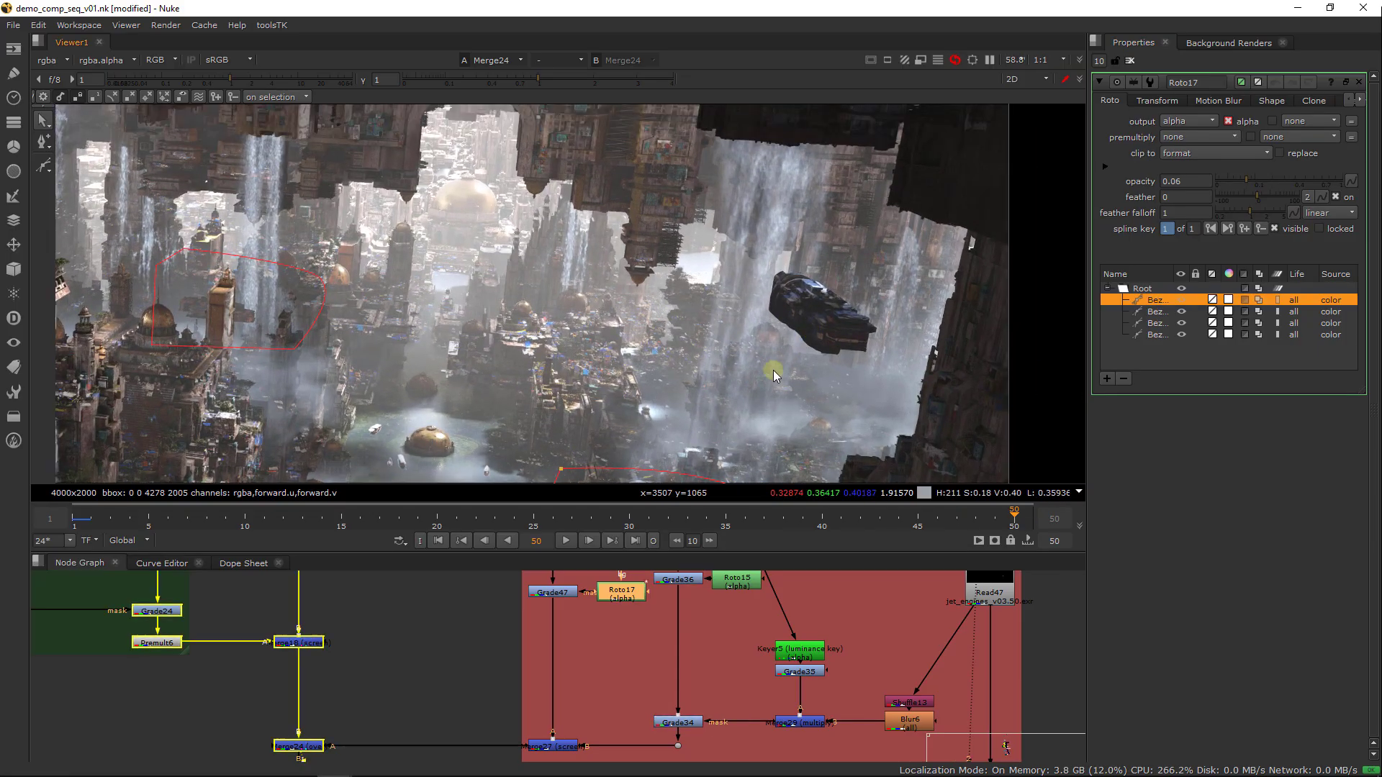
click(44, 166)
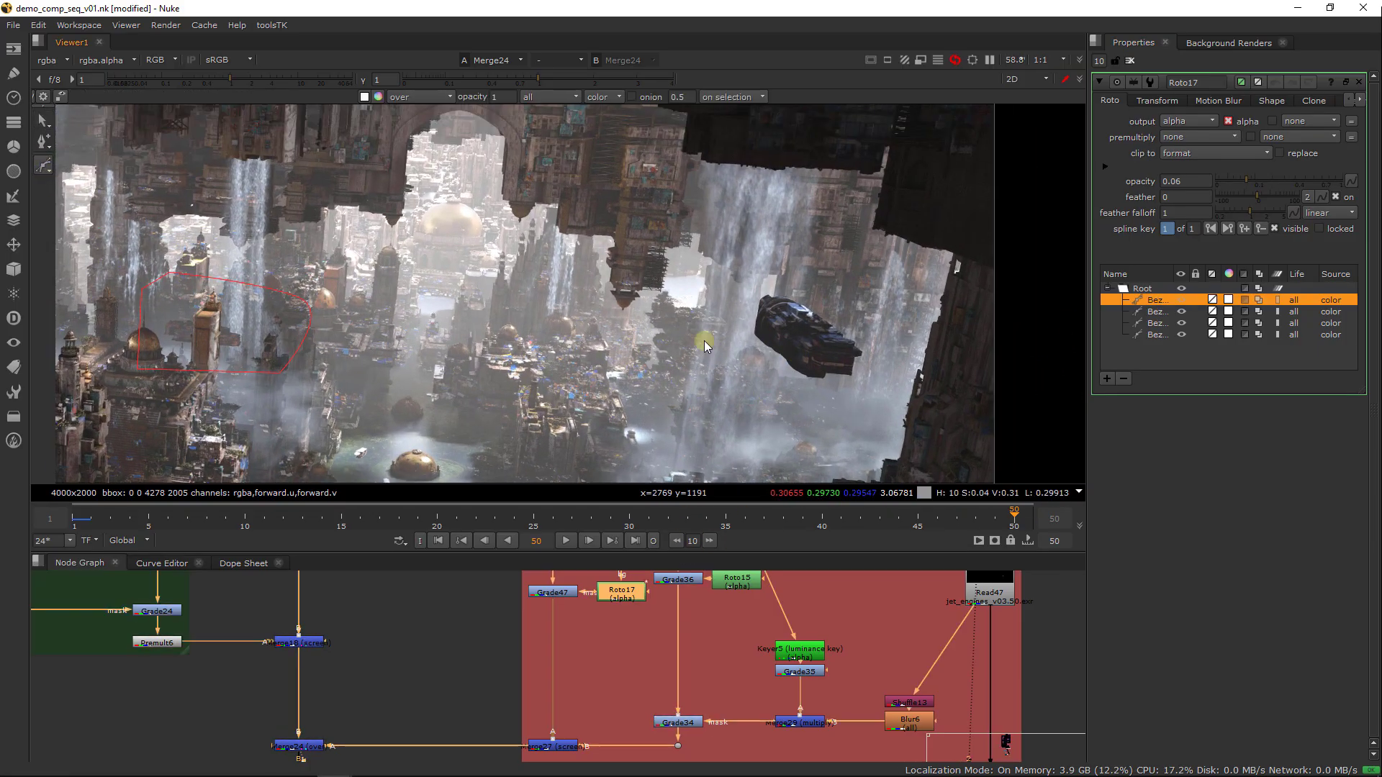
click(763, 349)
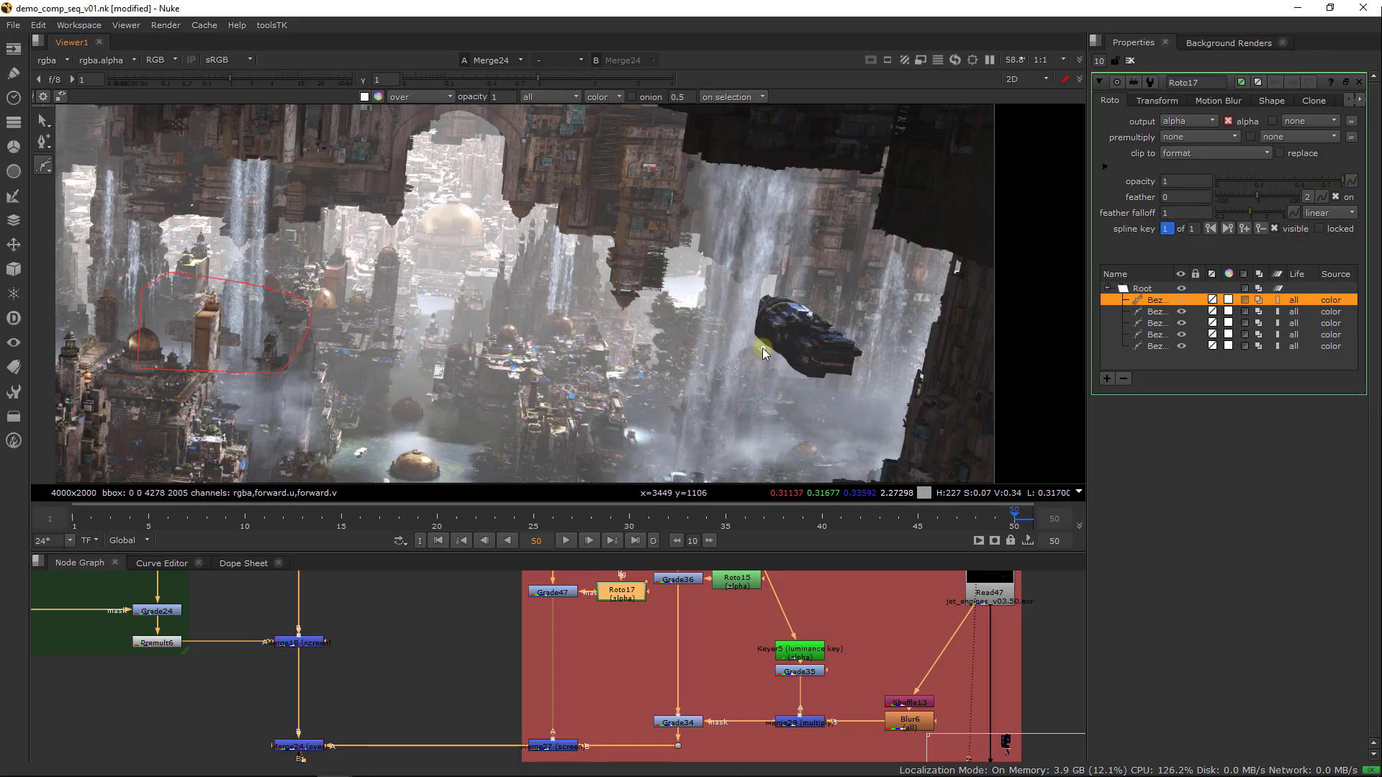
click(769, 309)
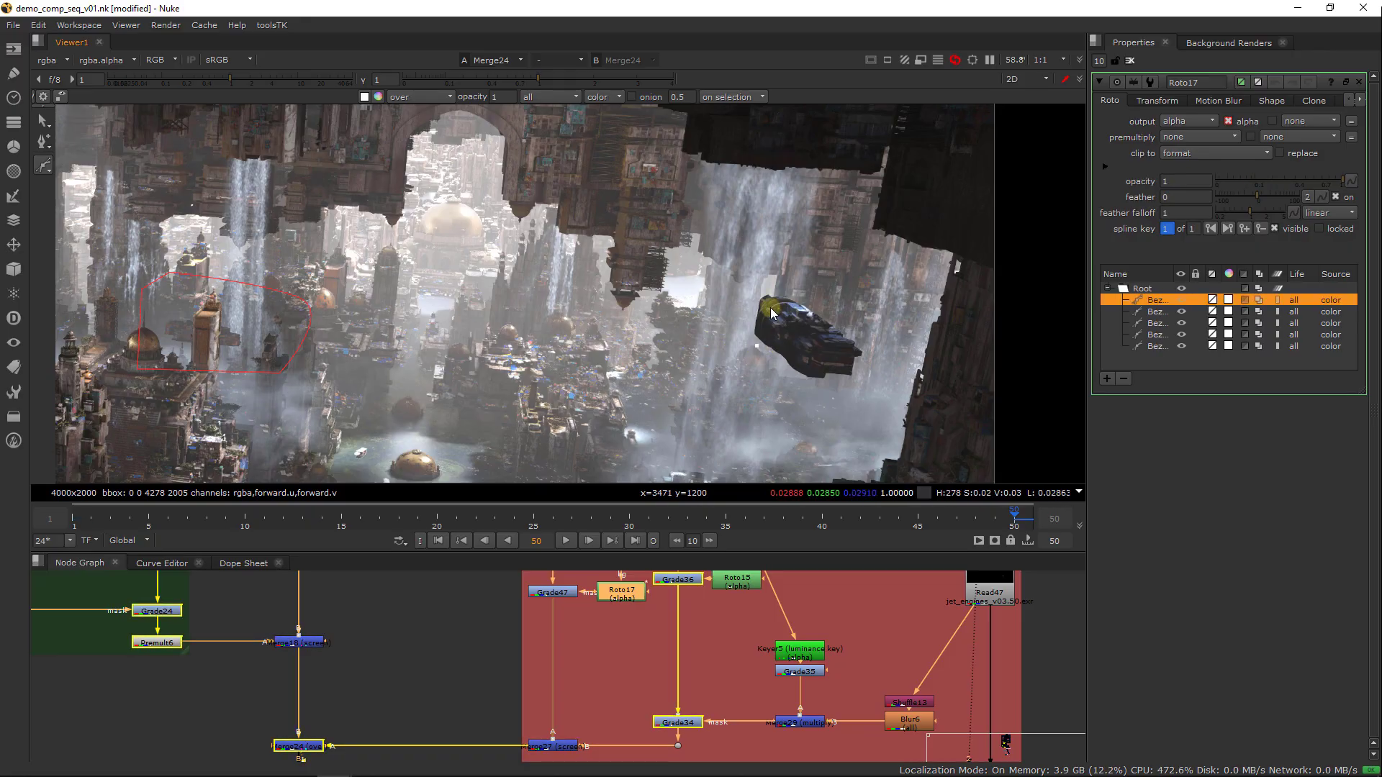
click(765, 305)
click(782, 301)
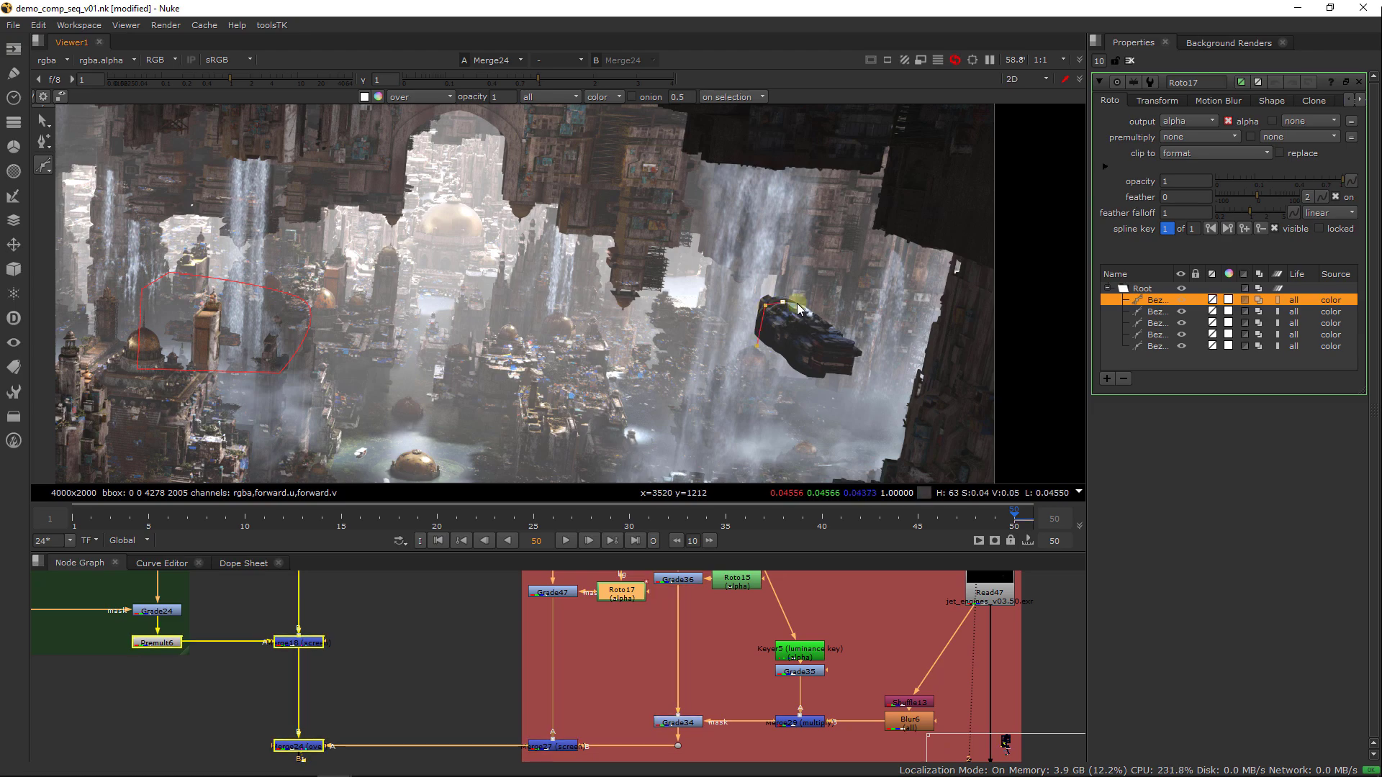
click(822, 306)
drag(864, 253, 855, 239)
drag(760, 214, 728, 216)
drag(604, 259, 594, 274)
drag(637, 363, 664, 376)
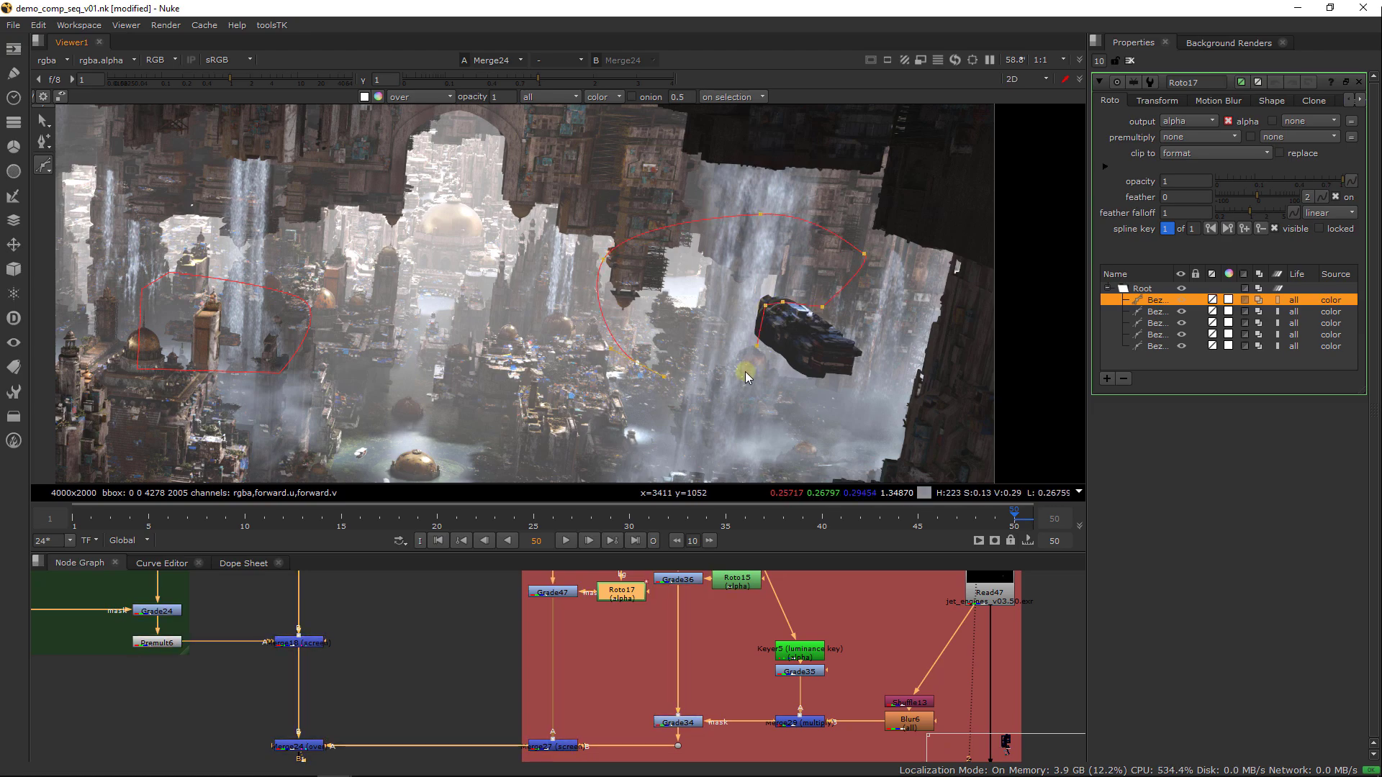
click(745, 372)
click(758, 344)
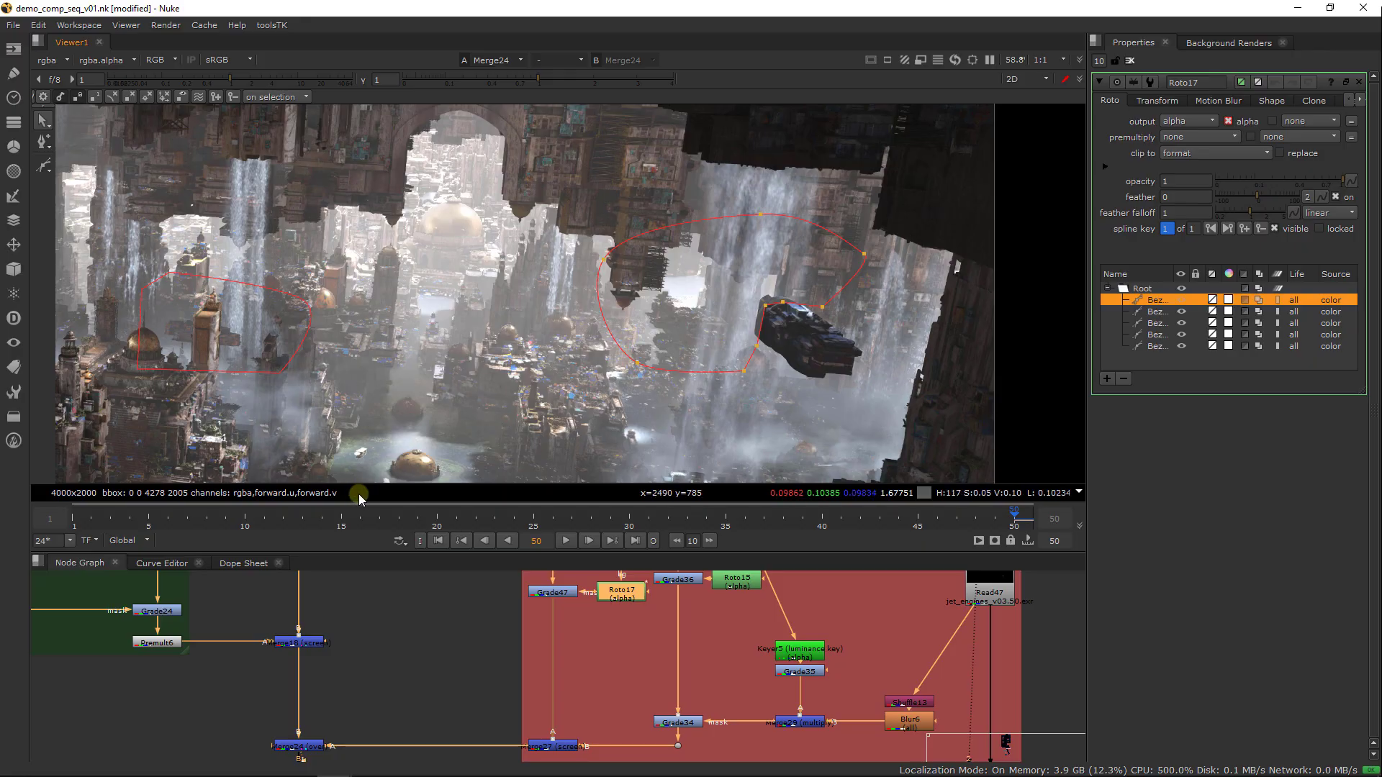
Compare the new Bezier at frames 1 and 50, and shift all its points slightly at frame 1 to keyframe it
click(74, 517)
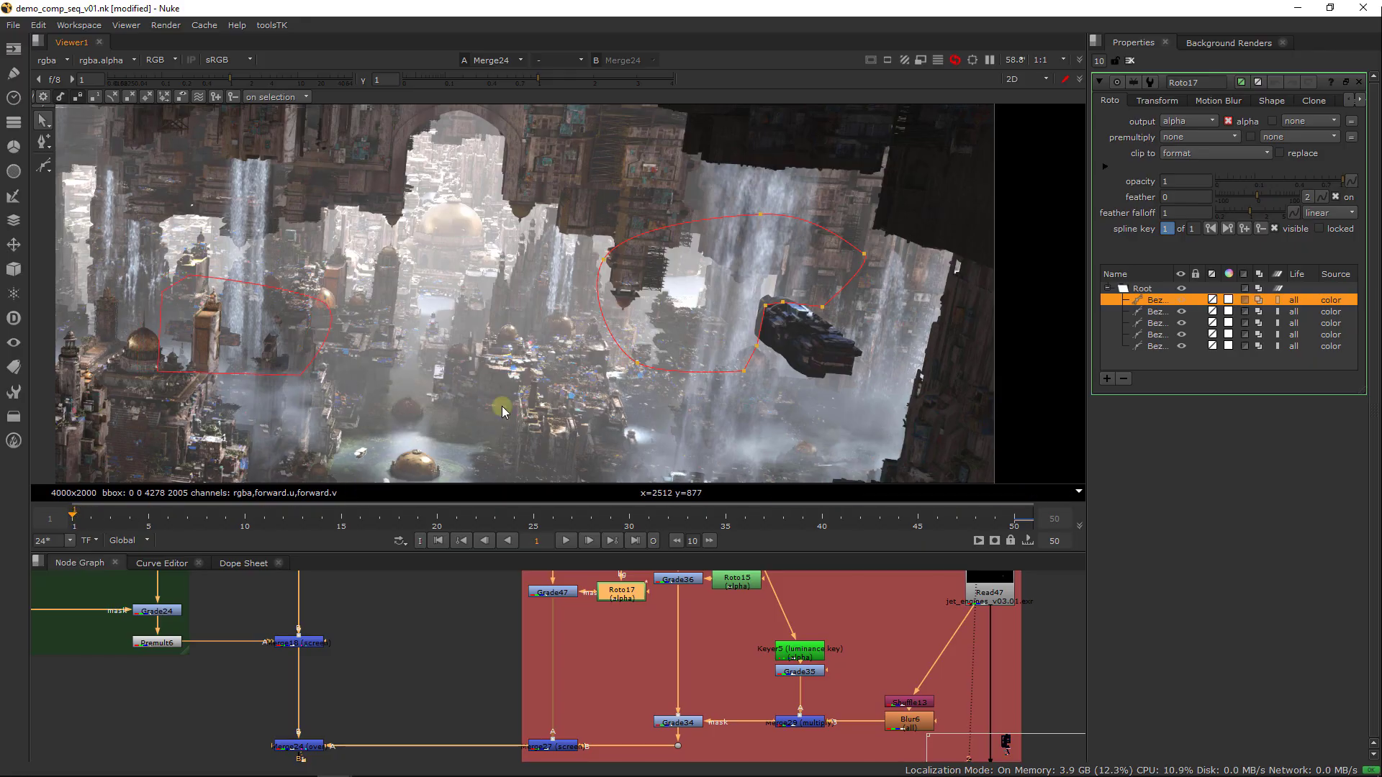
drag(935, 188, 575, 403)
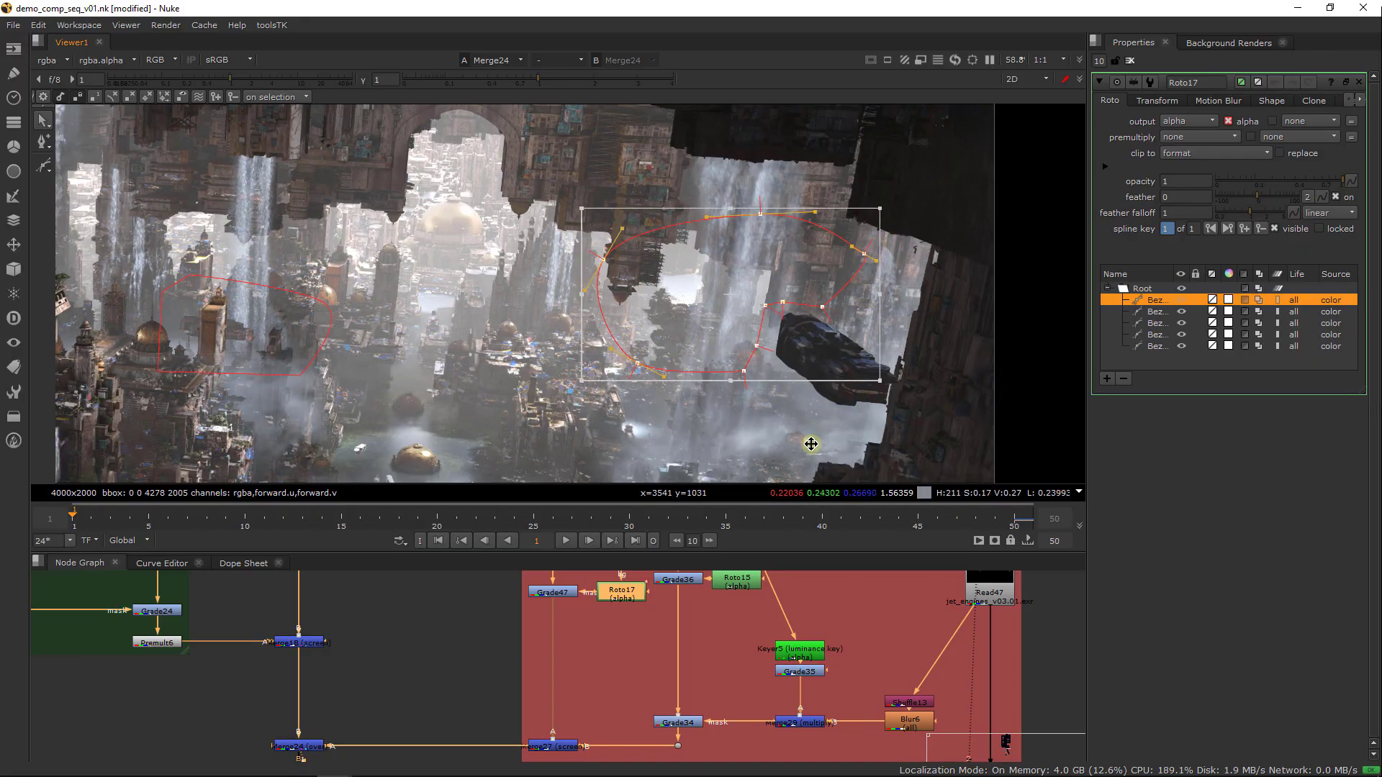
click(1026, 532)
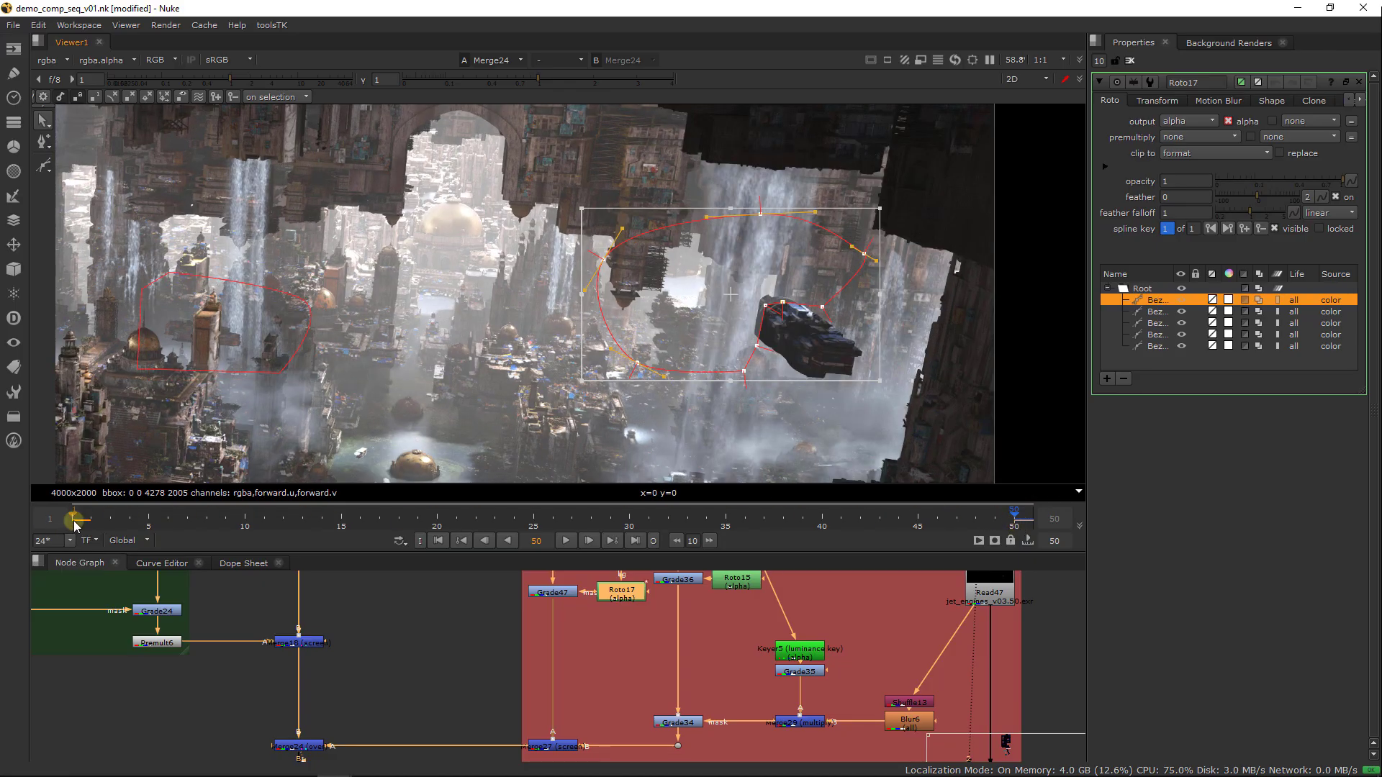
click(74, 517)
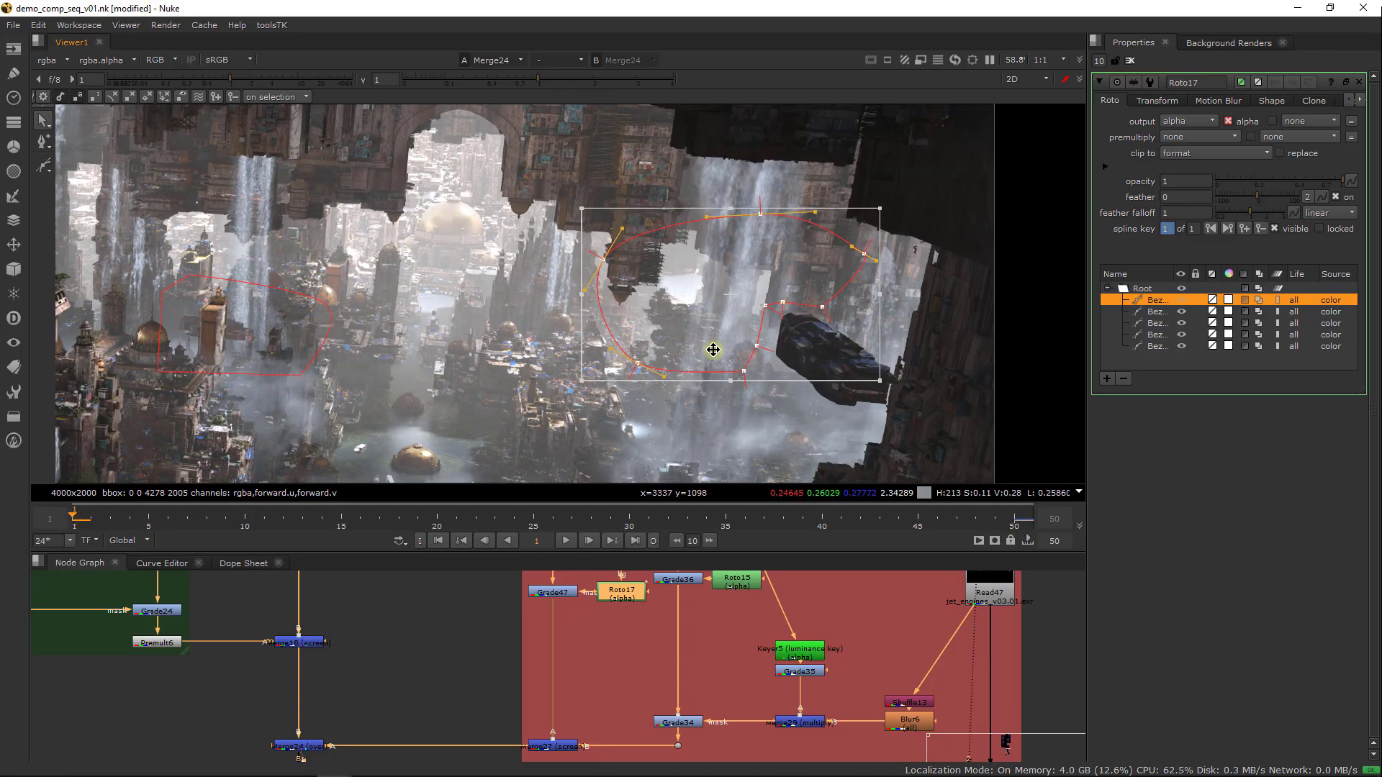
drag(709, 348, 708, 347)
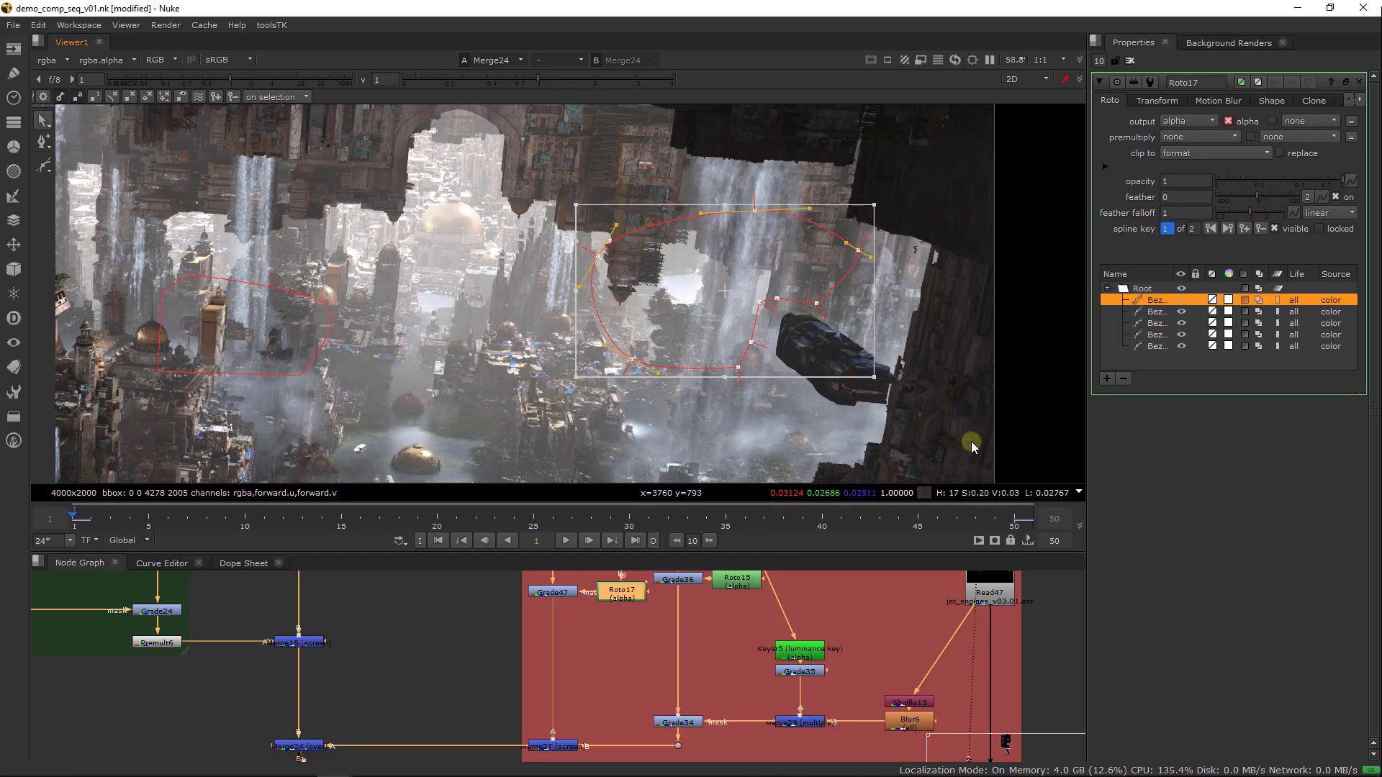
Try a feather of 28 on the whole waterfall Bezier at frame 50
click(1016, 518)
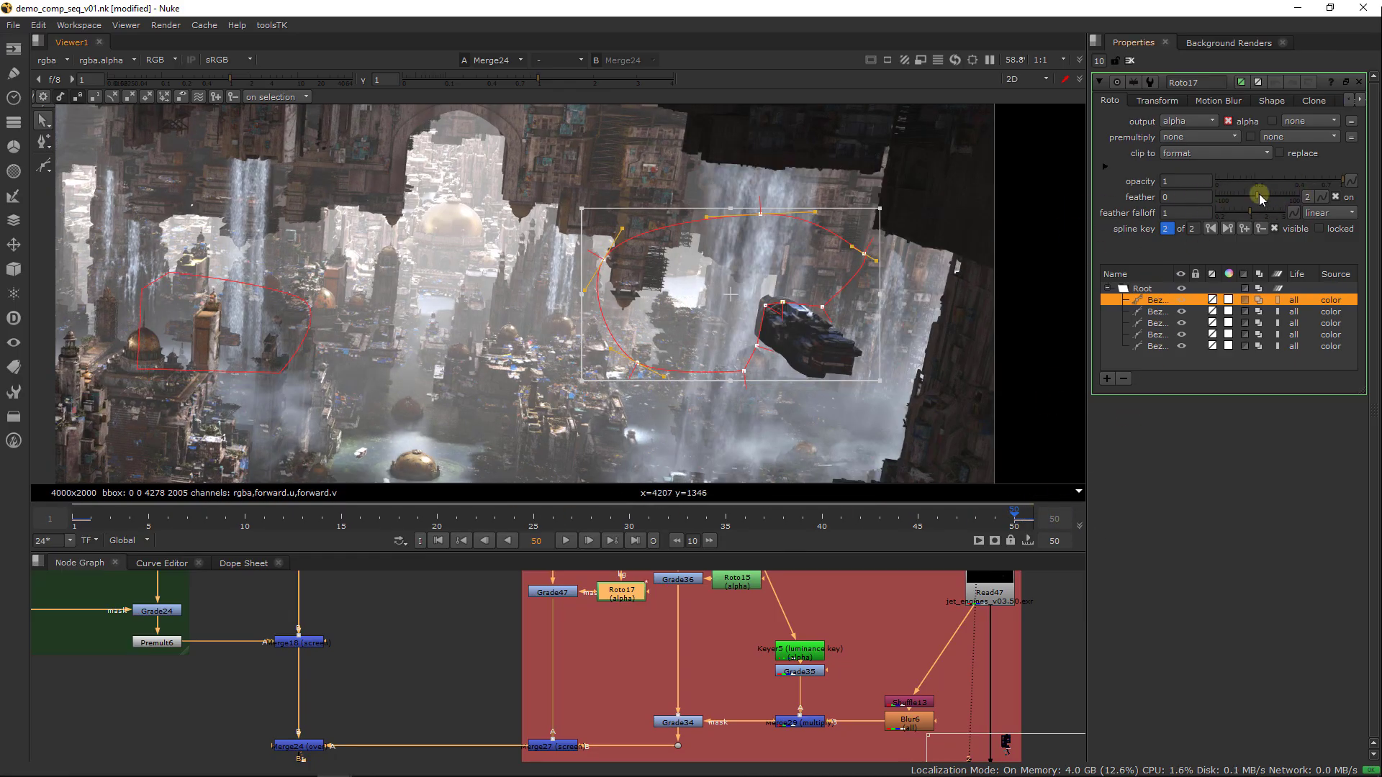
mouse_move(1261, 199)
mouse_down()
mouse_move(1301, 196)
mouse_move(1264, 199)
mouse_move(1279, 197)
mouse_up()
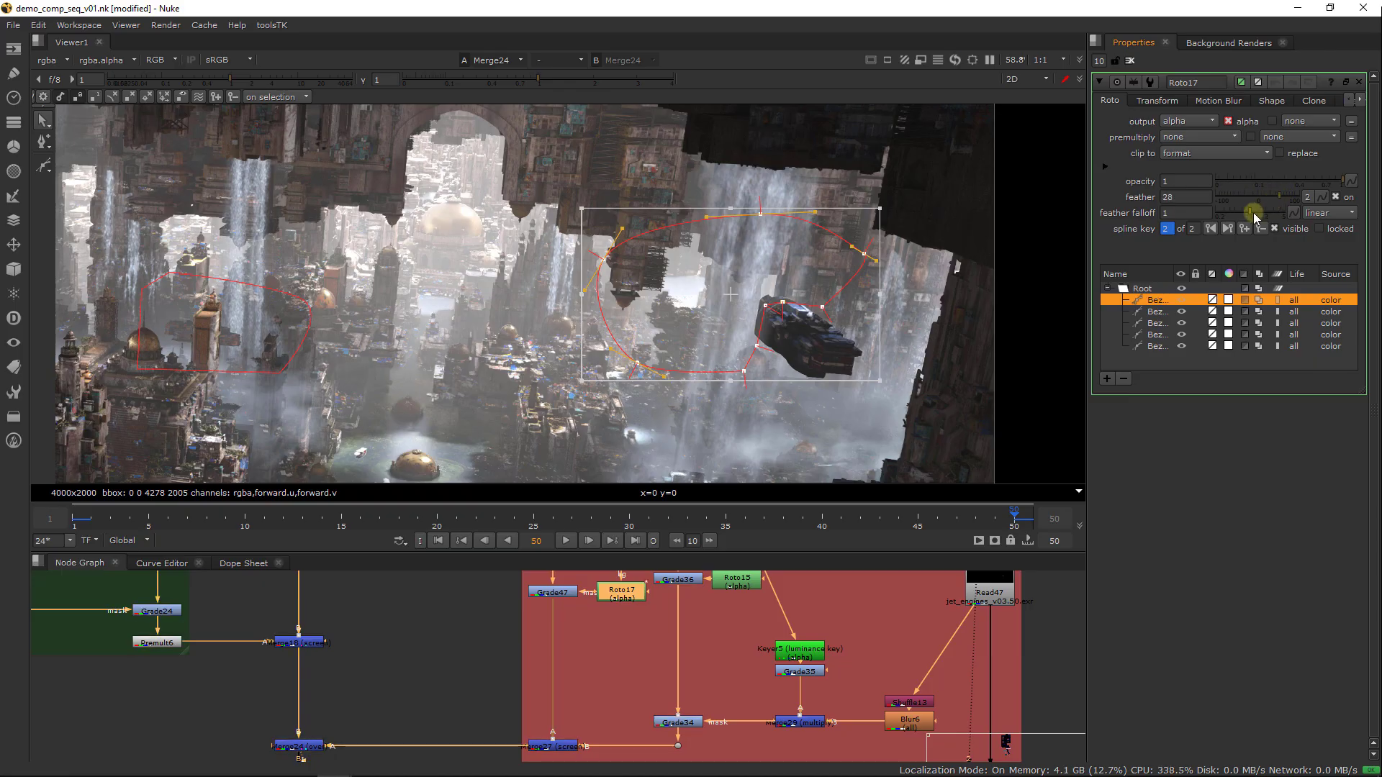
key(ctrl+z)
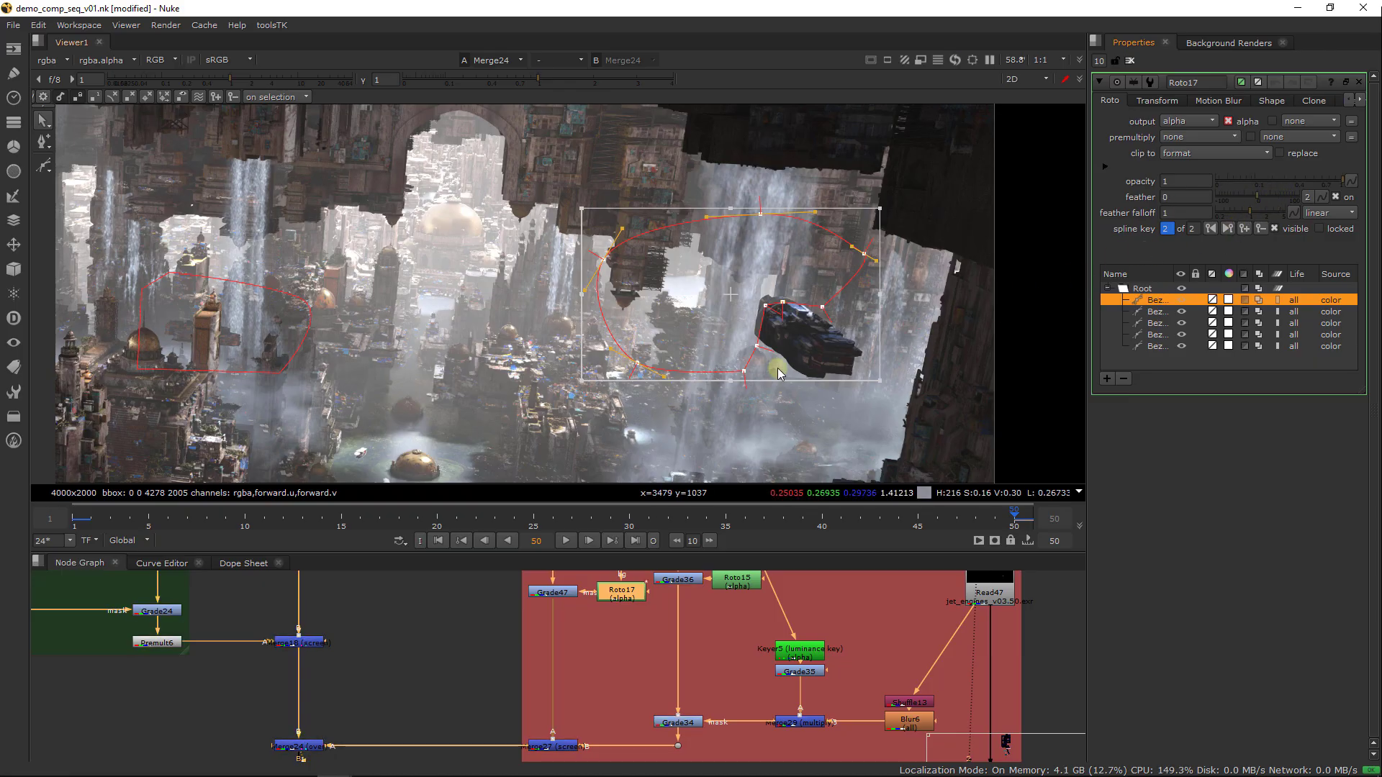
Adjust the waterfall Bezier's points along the flying ship's edge at frame 1, return to frame 50 and close the properties
drag(761, 343, 821, 310)
key(ctrl+z)
click(762, 351)
click(74, 519)
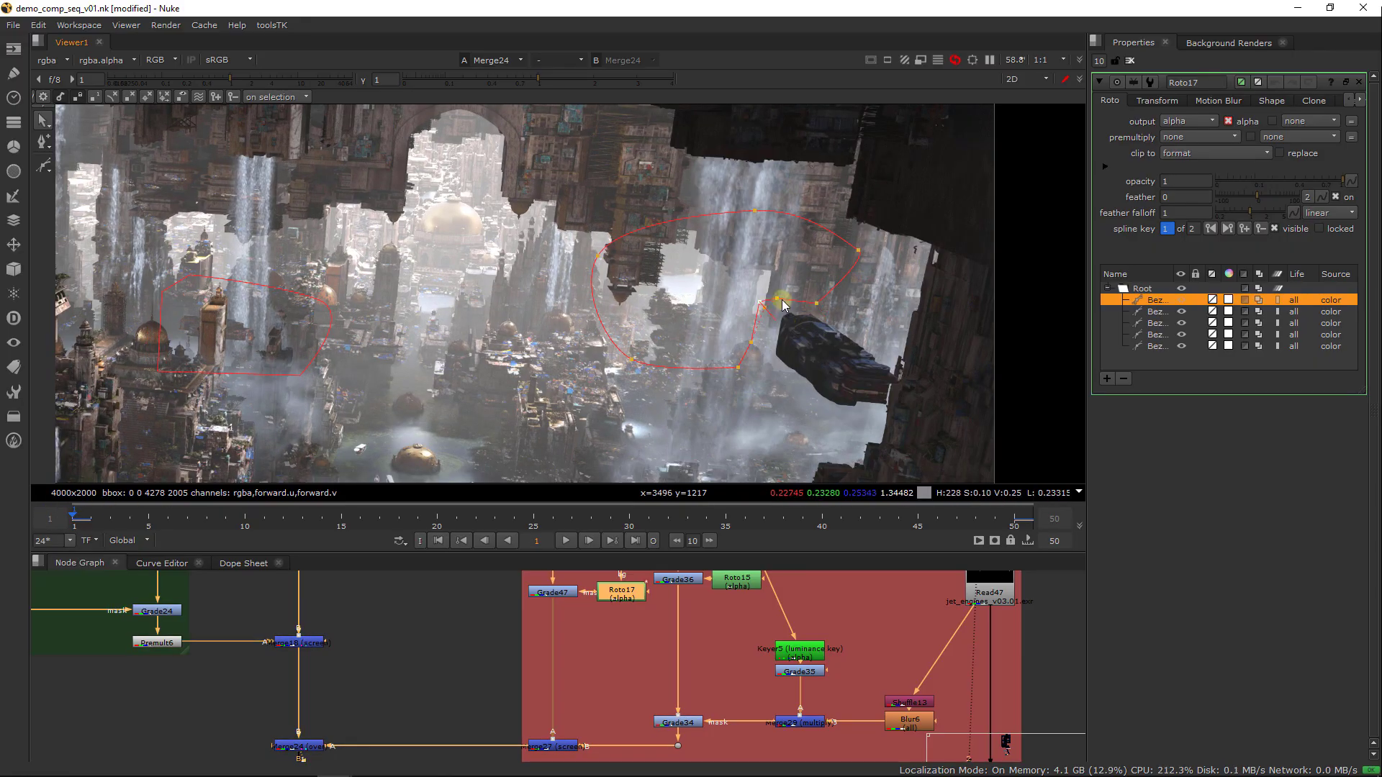
ctrl+drag(780, 300, 819, 312)
ctrl+drag(755, 364, 732, 376)
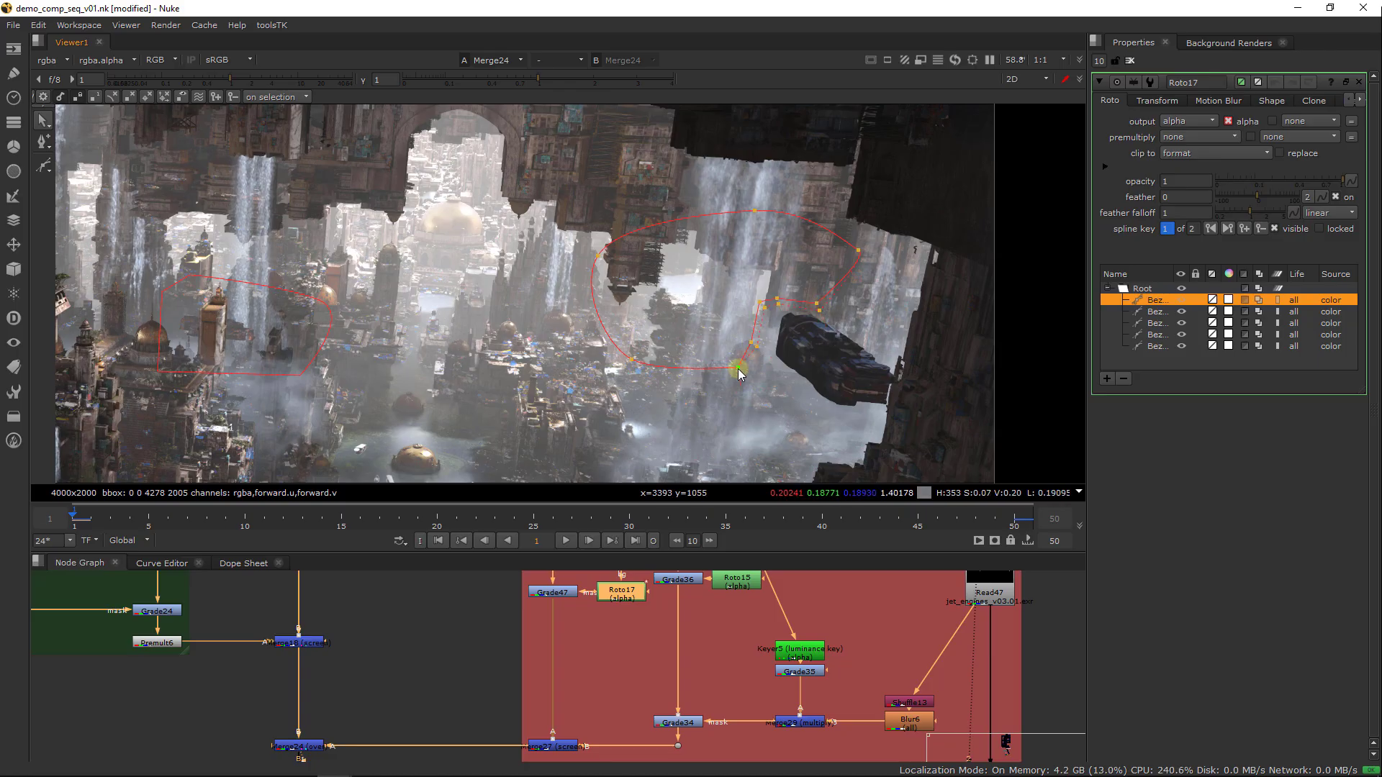
click(1015, 521)
click(1130, 60)
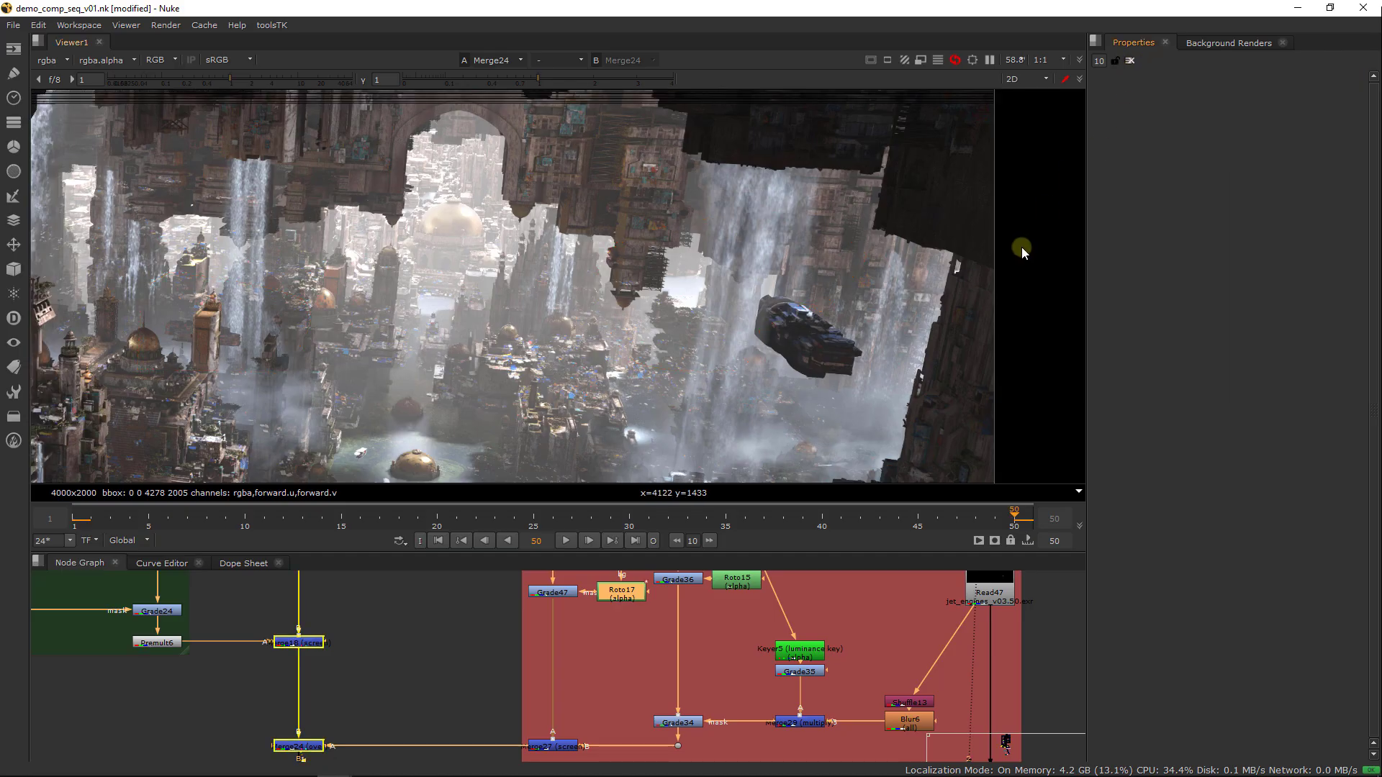
Disable and re-enable Grade47 to compare the composite with and without it
click(546, 593)
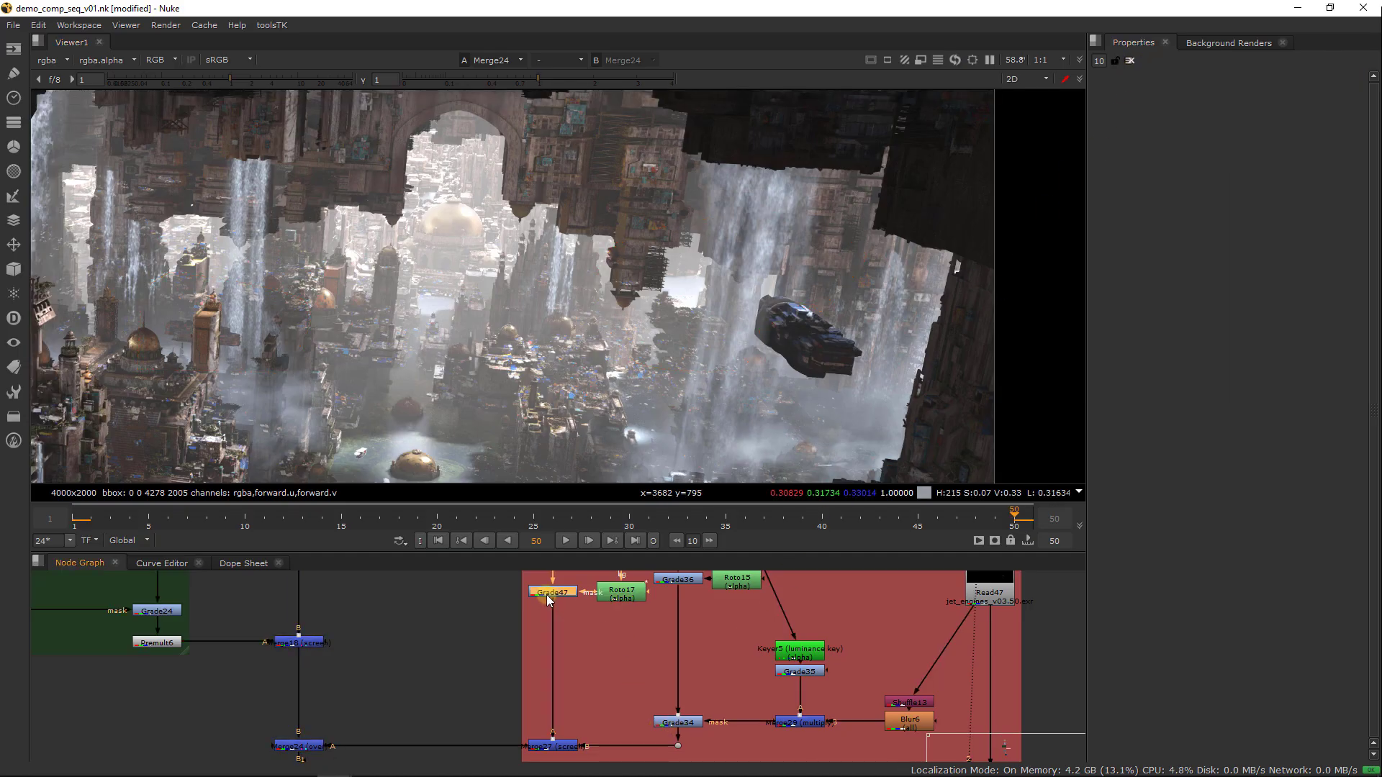
key(d)
key(d)
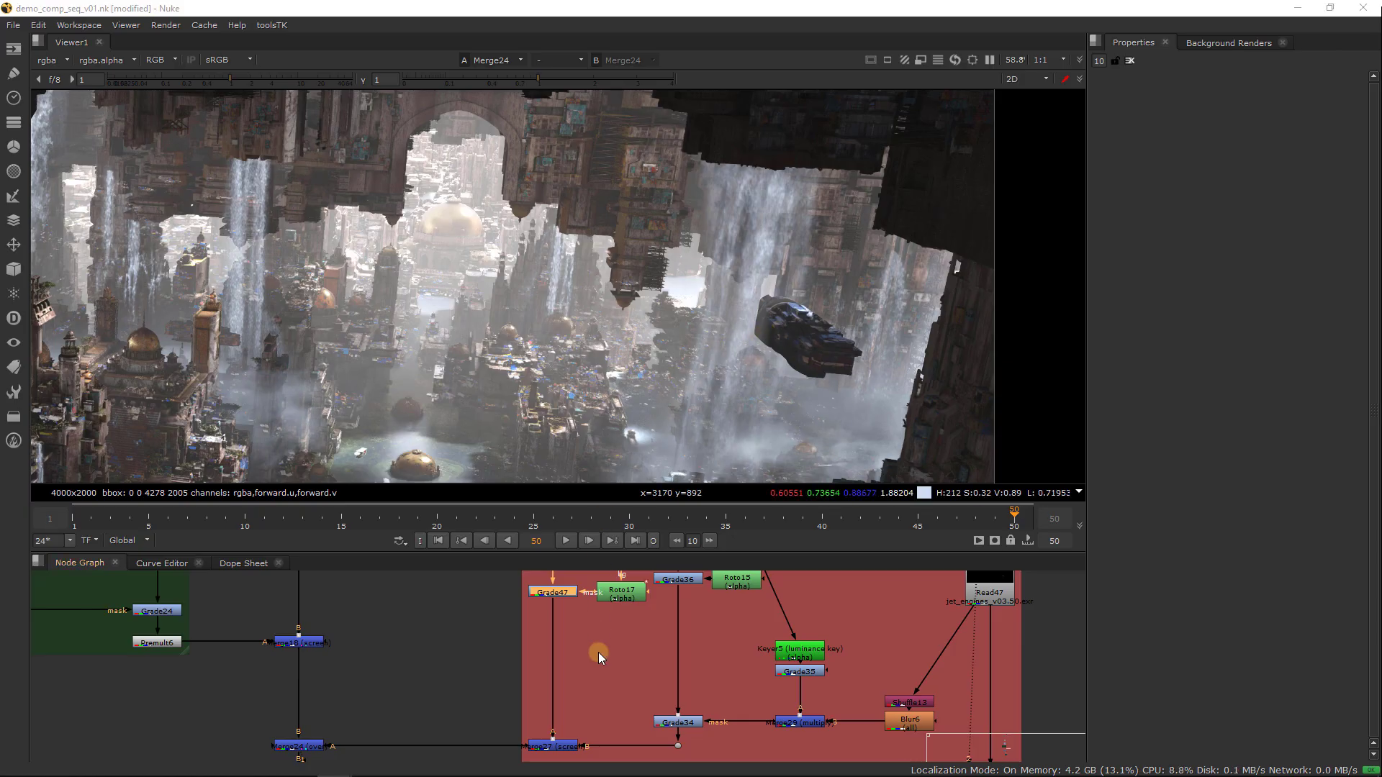
Extend the red backdrop downward and move the lower merge on the main pipe down with its connected nodes
middle_drag(564, 666, 600, 593)
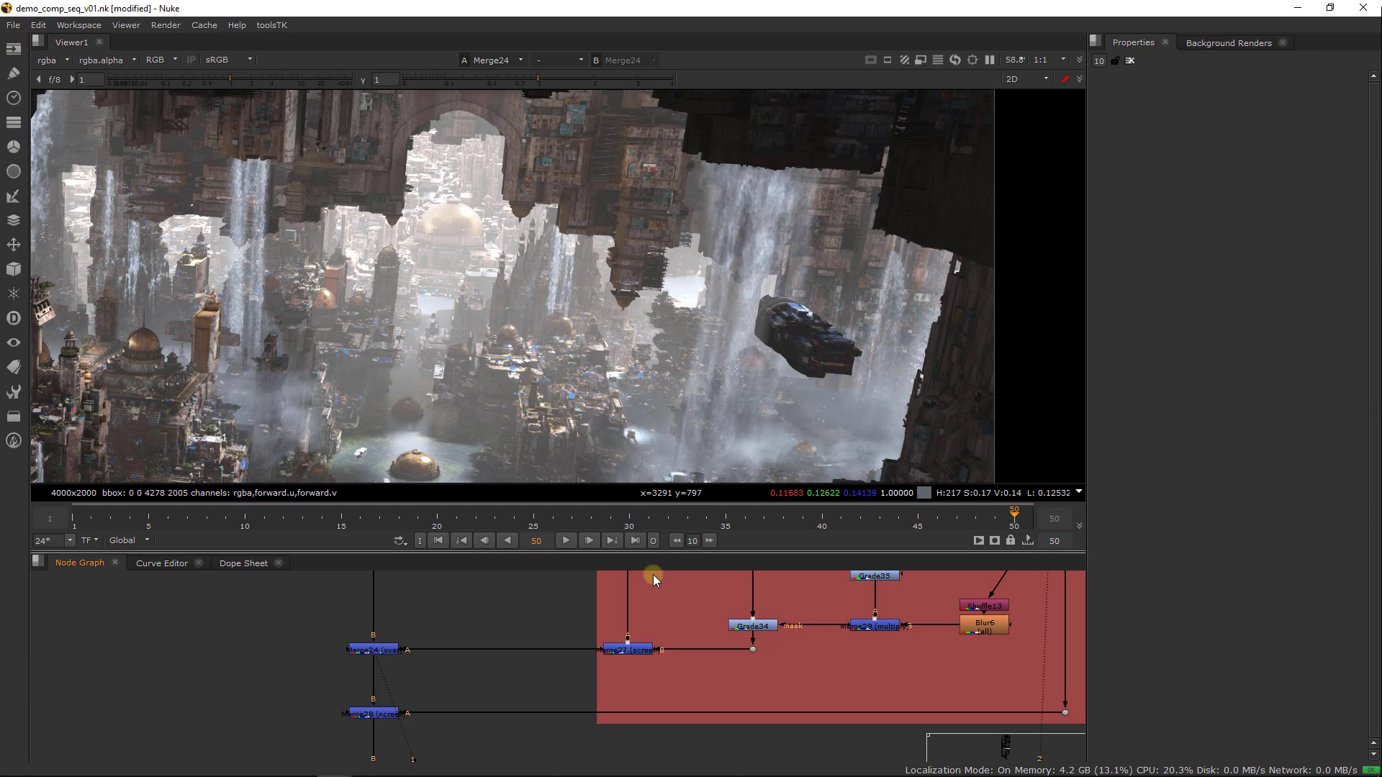
middle_drag(672, 689, 657, 655)
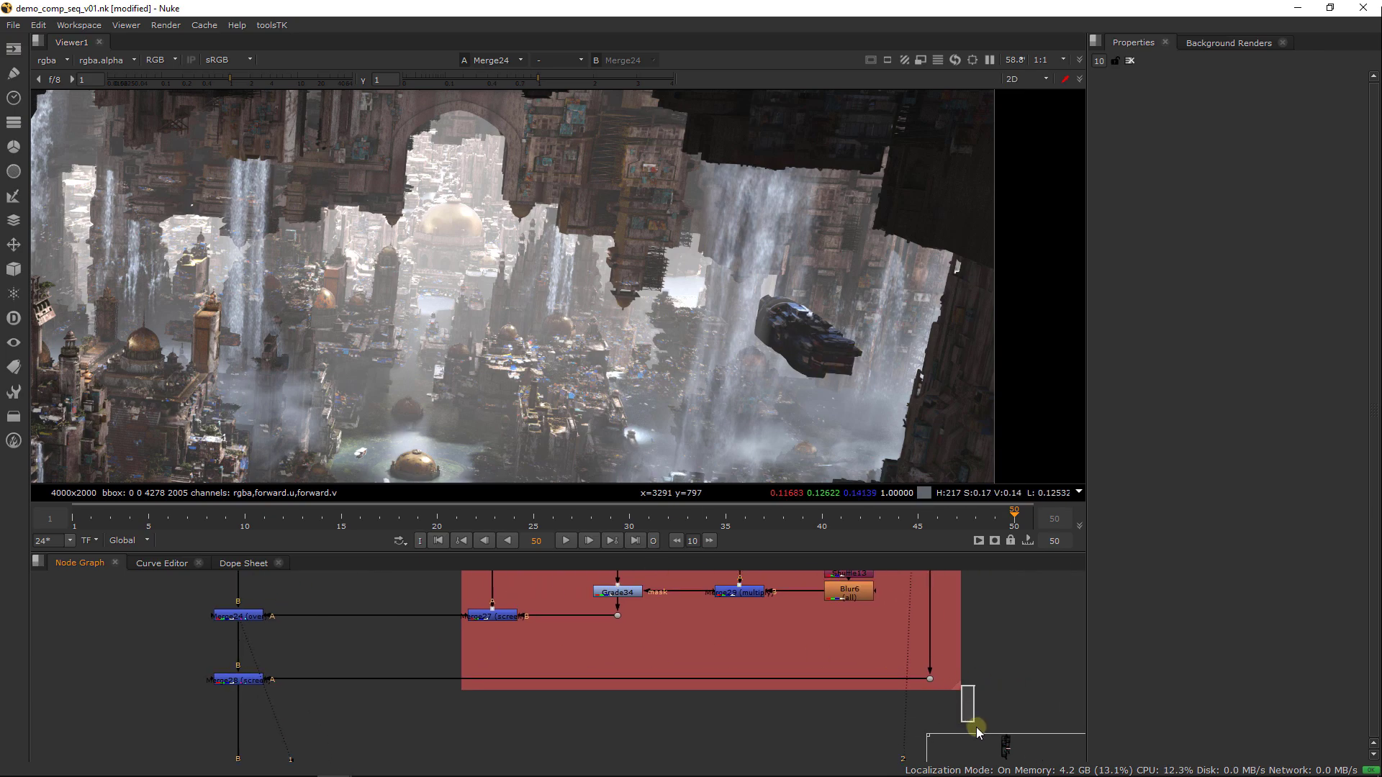
drag(966, 690, 970, 746)
drag(985, 642, 103, 728)
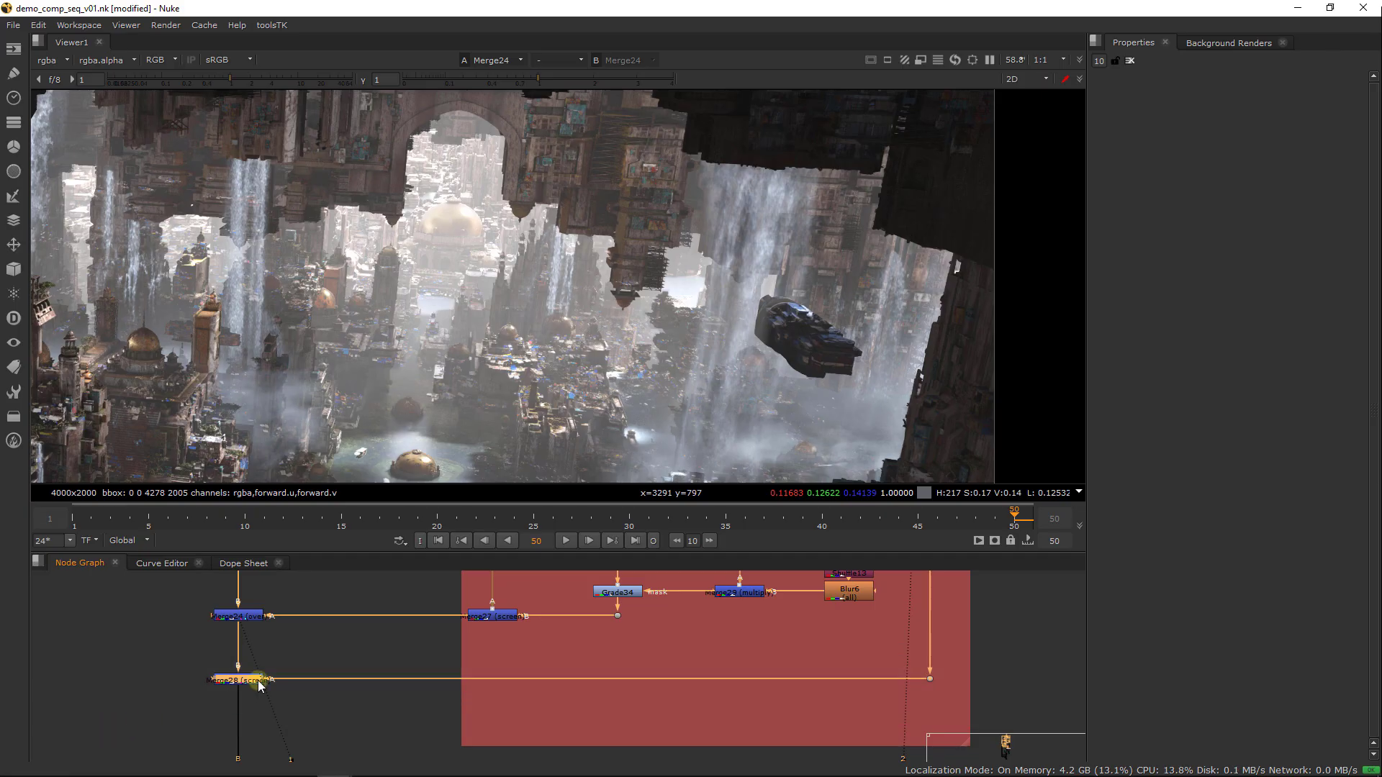
drag(256, 679, 256, 716)
Insert a dot on the B pipe just above Merge24
click(326, 661)
middle_drag(326, 659, 409, 700)
key(ctrl)
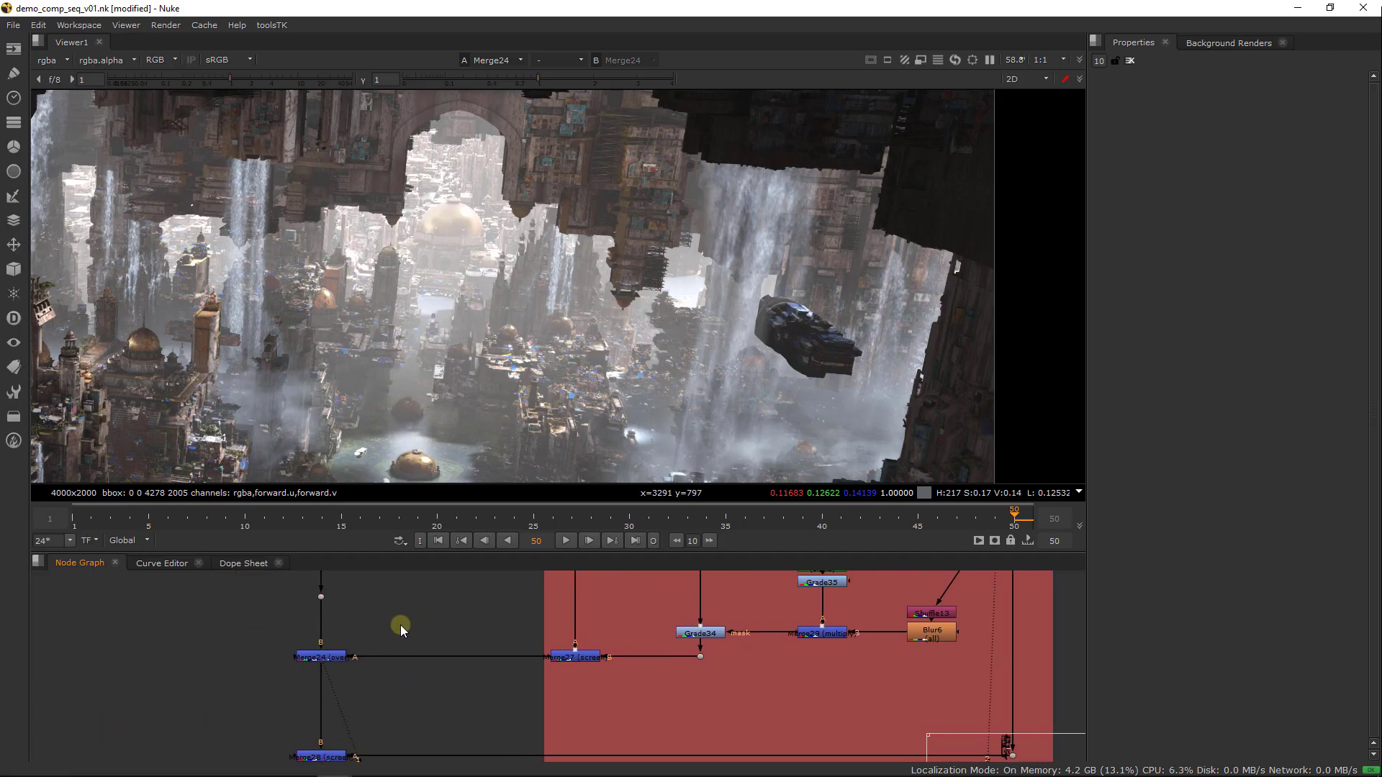
Create a LightWrap node in the free space beside Merge24
key(Tab)
text(light)
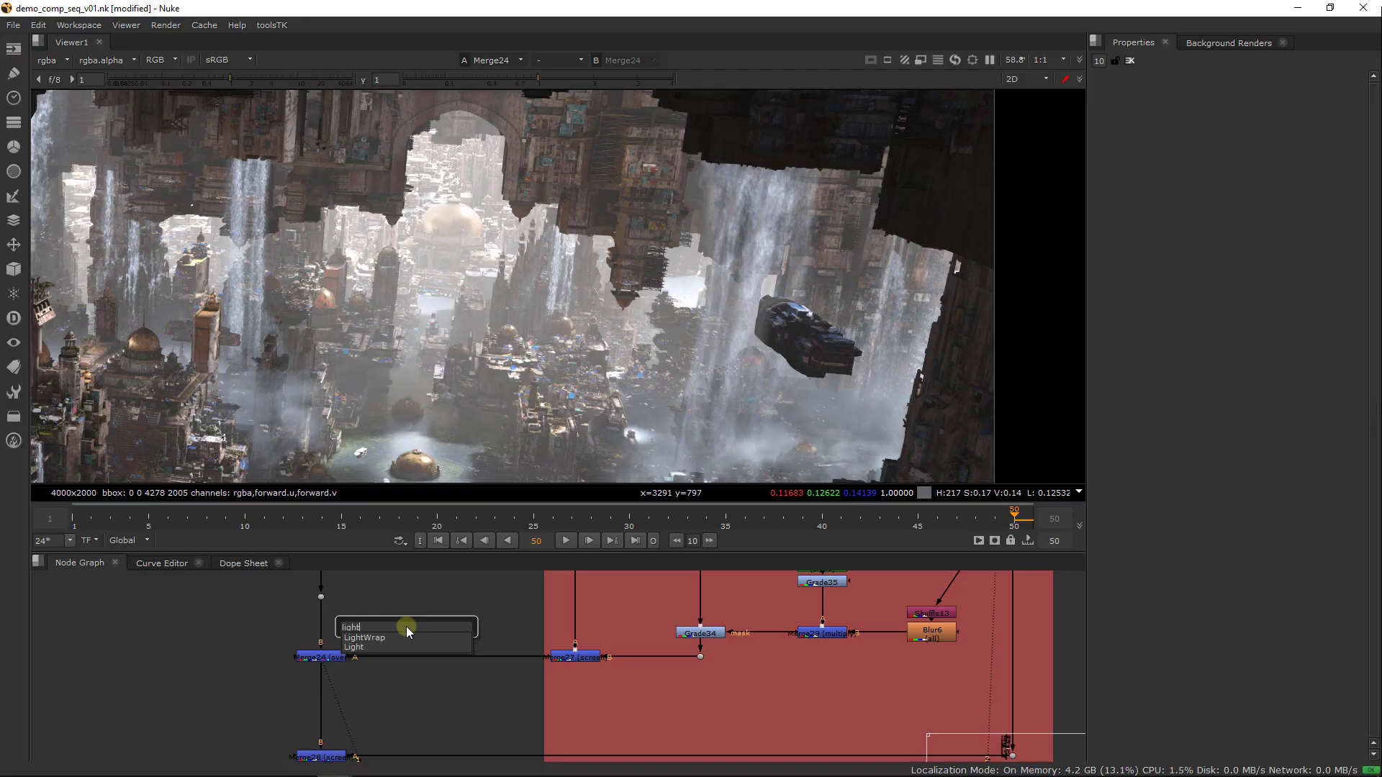
key(Down)
key(Down)
key(Up)
key(Escape)
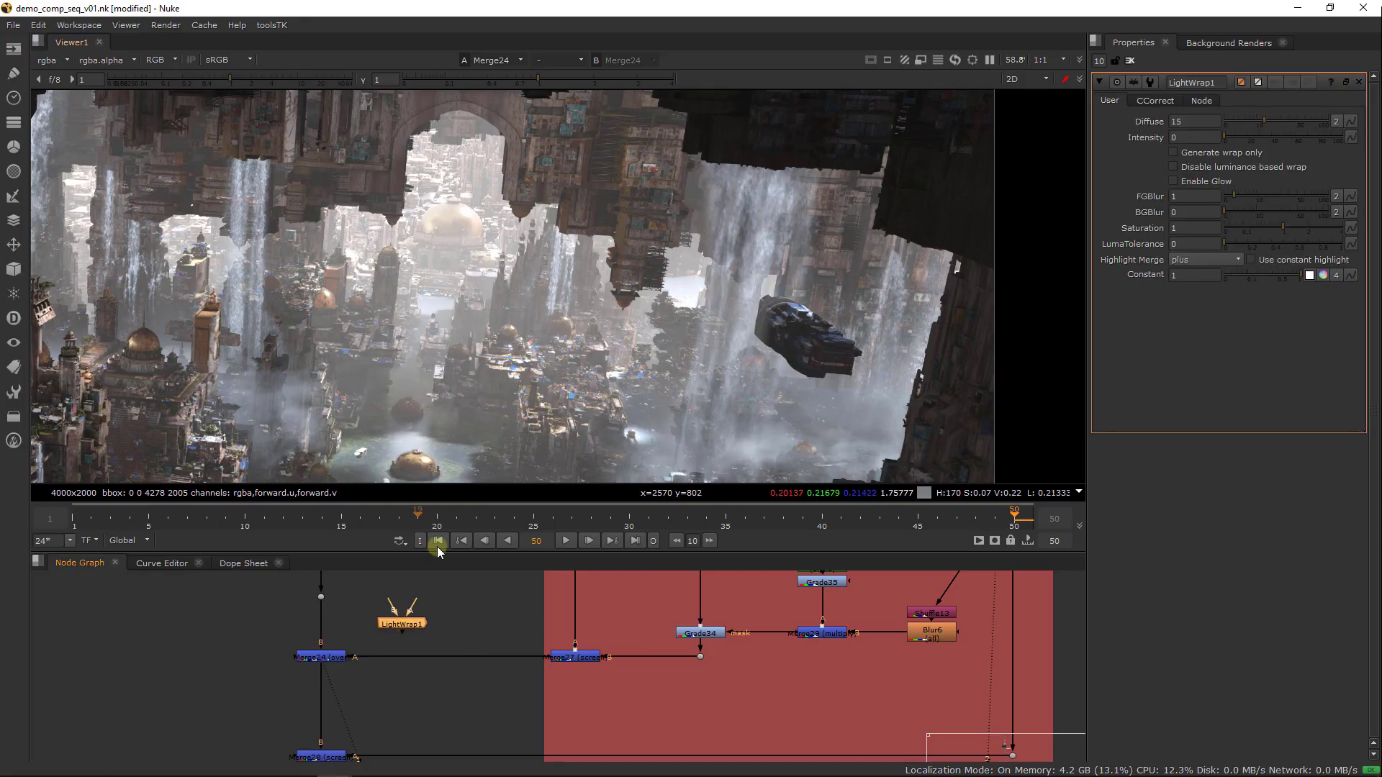
Connect the LightWrap inputs to the dot above Merge24 and to Merge27, and view the LightWrap's output
drag(407, 620, 321, 597)
drag(421, 655, 574, 656)
key(1)
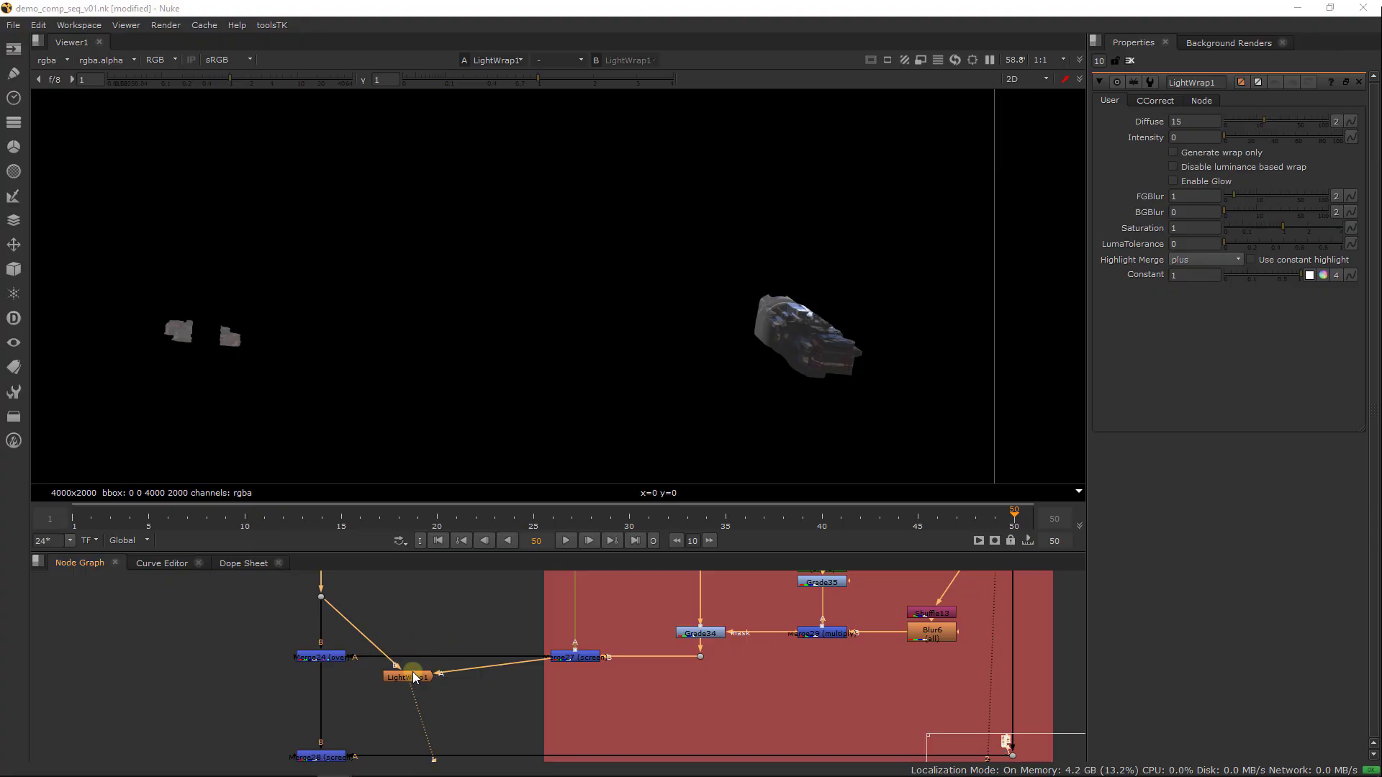
click(413, 676)
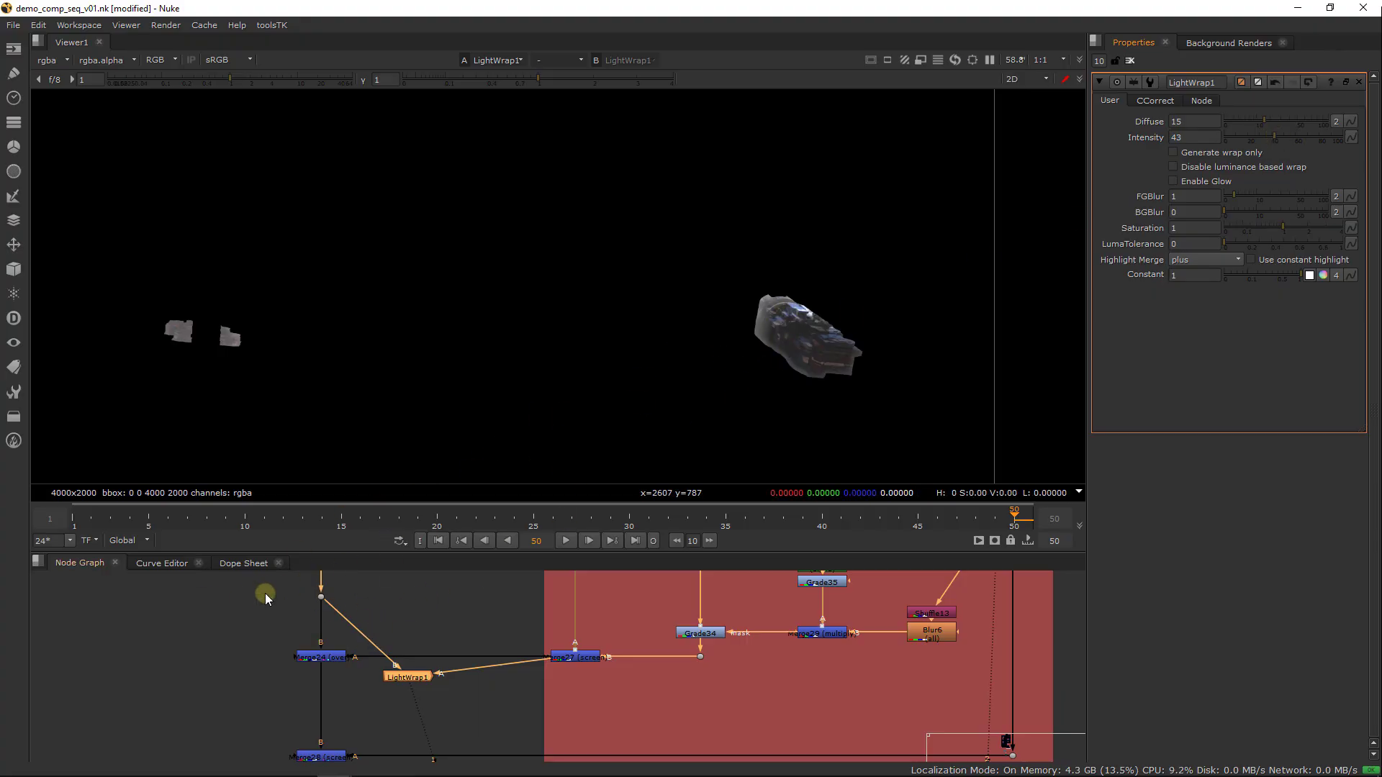
View the dot above Merge24 and the ships' Merge27 in turn to compare the images feeding LightWrap1
click(321, 598)
key(1)
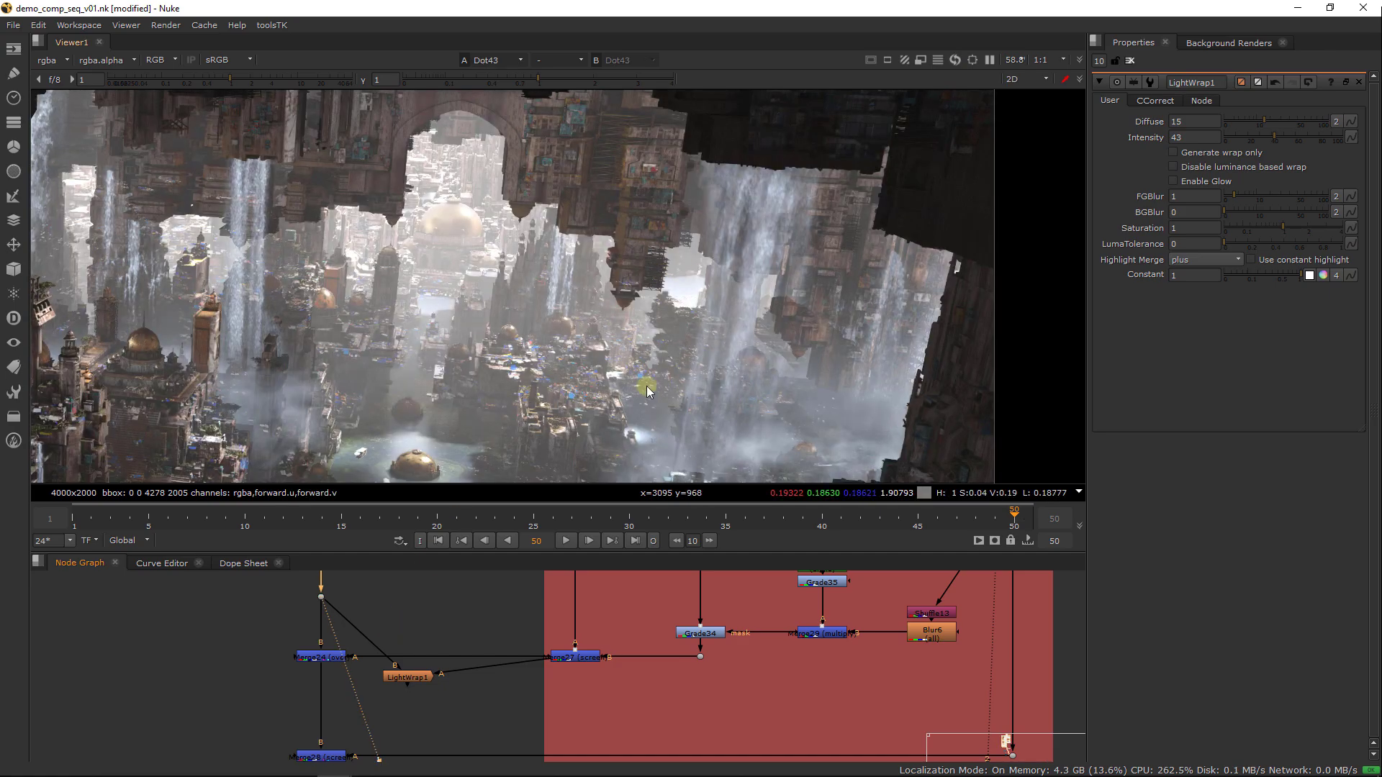
click(576, 657)
key(1)
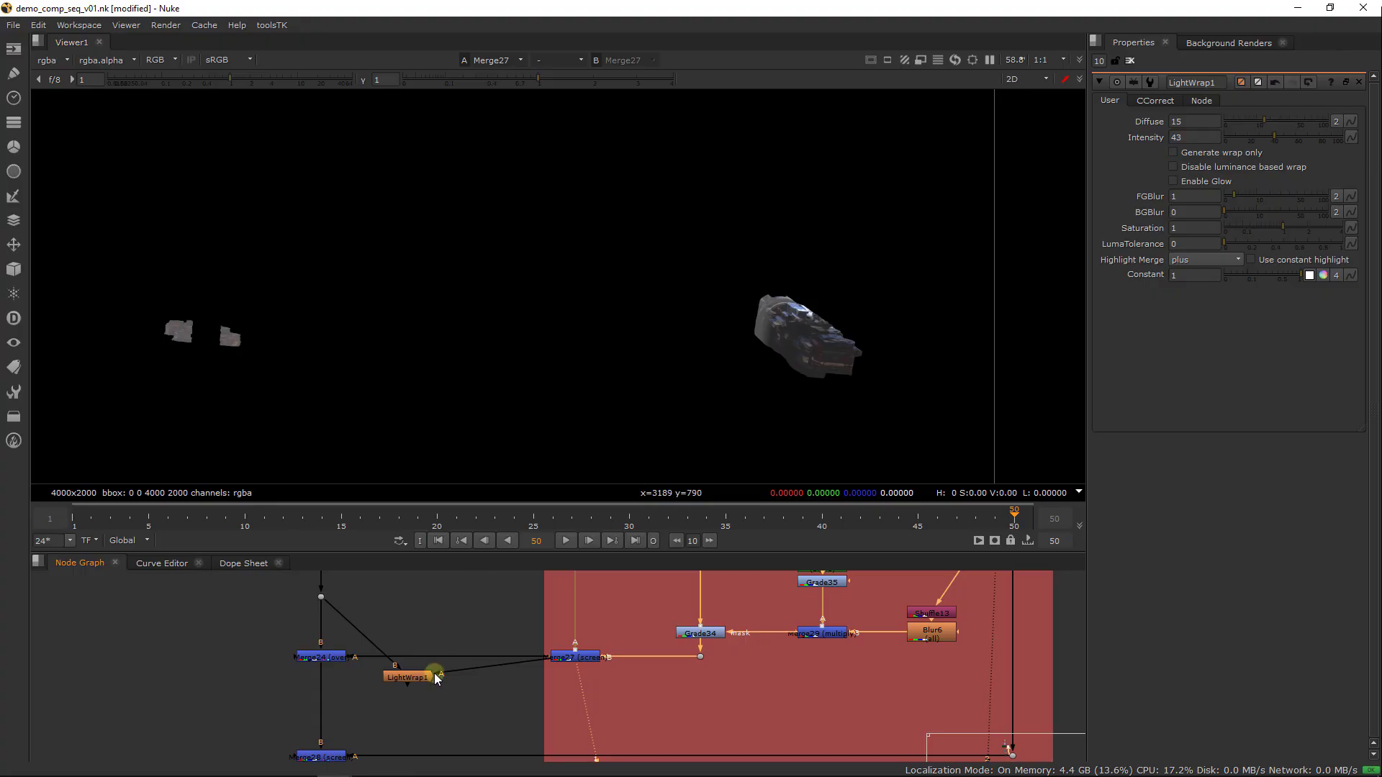
View LightWrap1, set its intensity to 25 and diffuse to 30, and make it generate the wrap only
click(436, 678)
key(1)
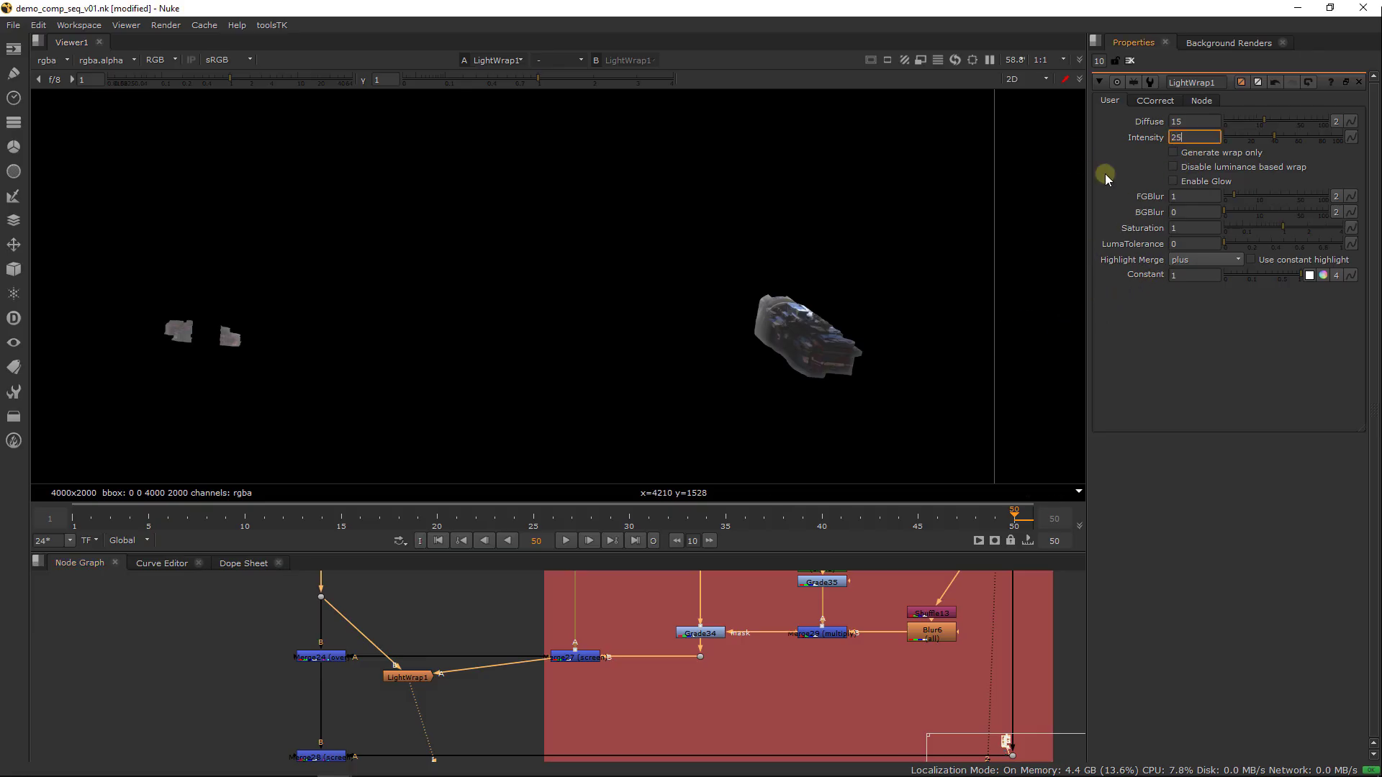
click(1209, 120)
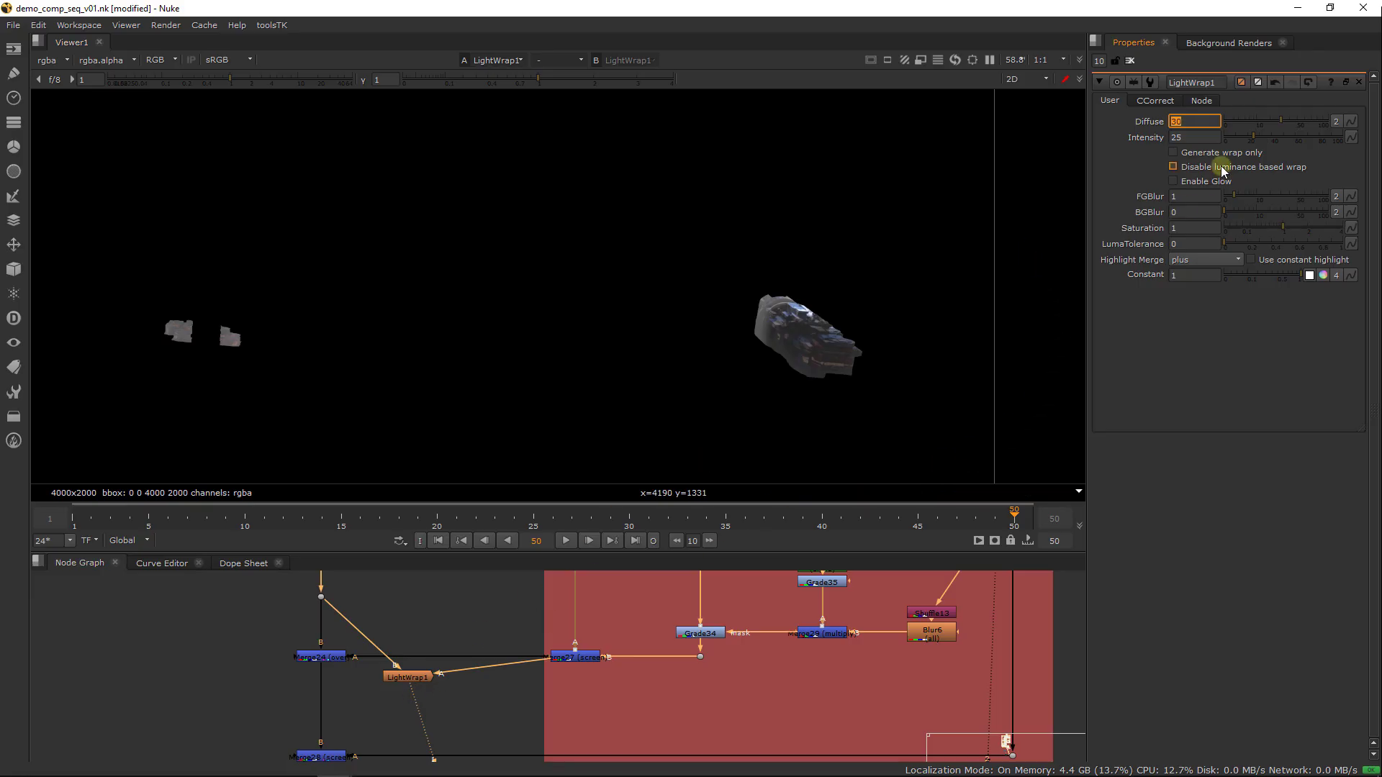
click(1194, 156)
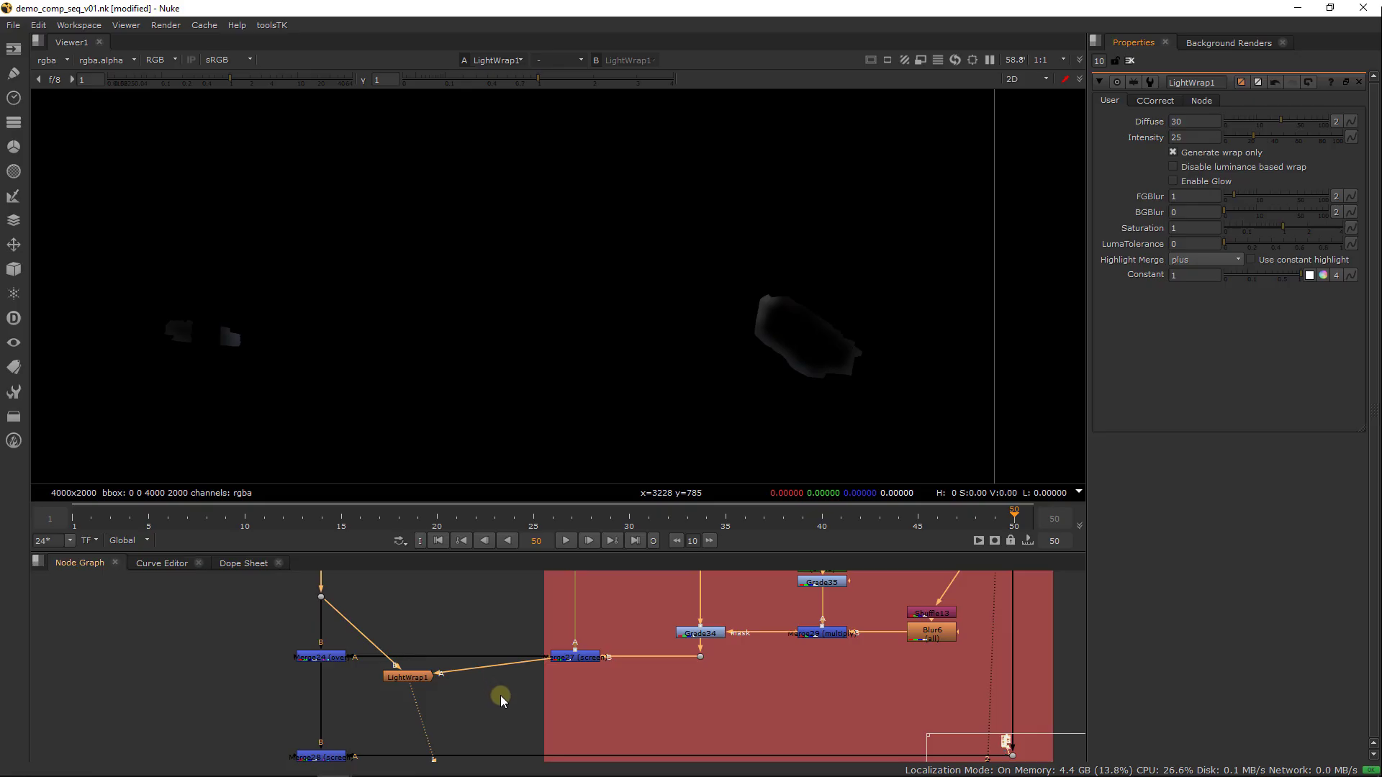
Duplicate the lower screen merge of the main pipe into the free space just below LightWrap1
middle_drag(500, 699, 530, 663)
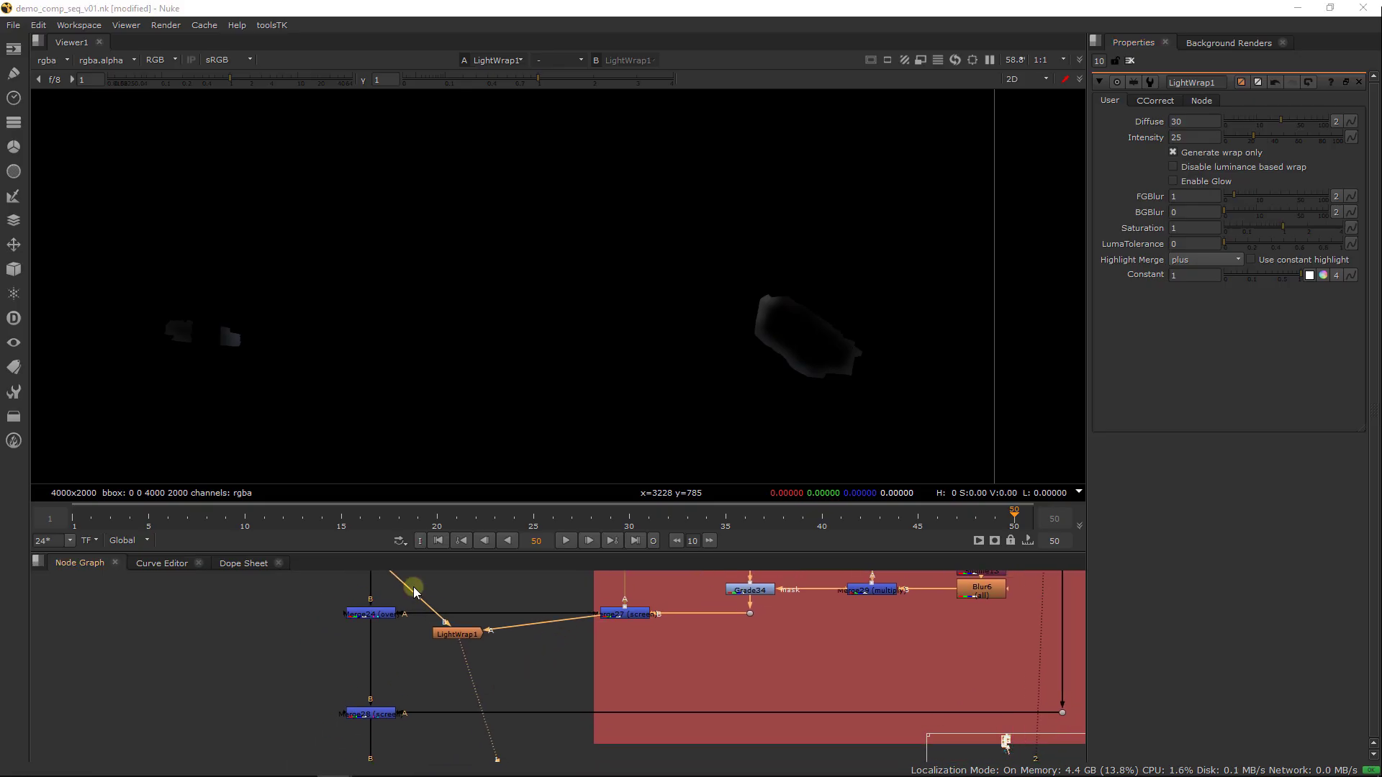
right_click(416, 656)
click(478, 658)
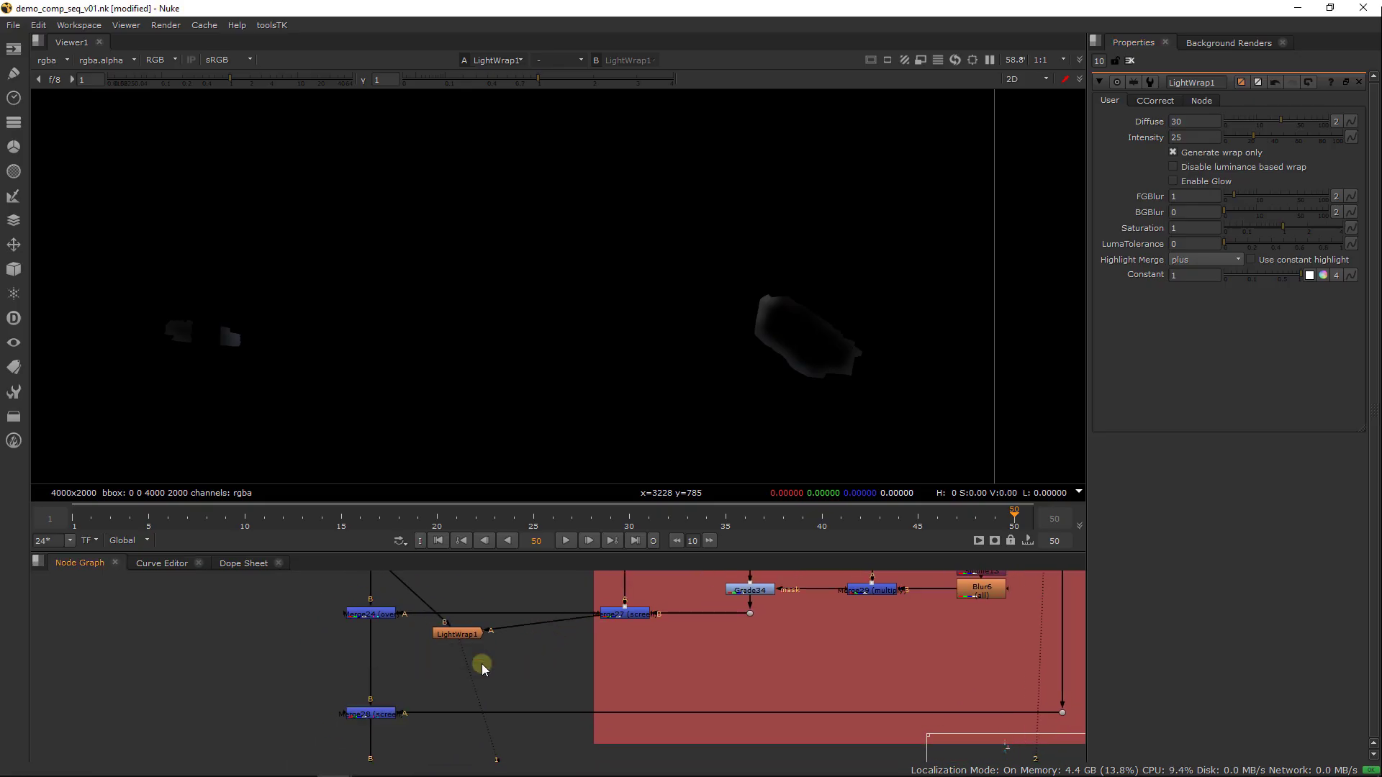
click(365, 719)
key(ctrl+c)
click(410, 657)
key(ctrl+v)
Insert the copied merge on the main pipe below Merge24 with LightWrap1 as its A input, and view its output
double_click(419, 661)
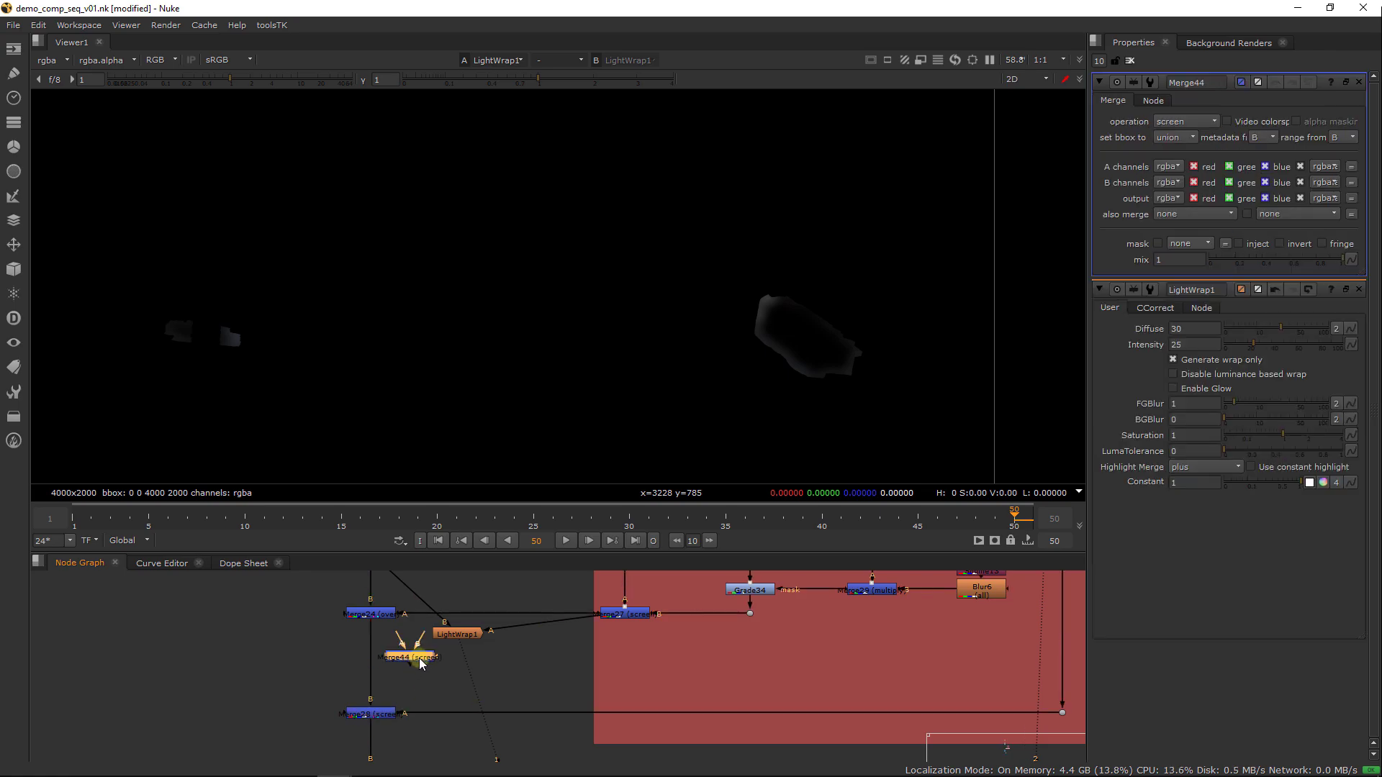
drag(392, 658, 457, 633)
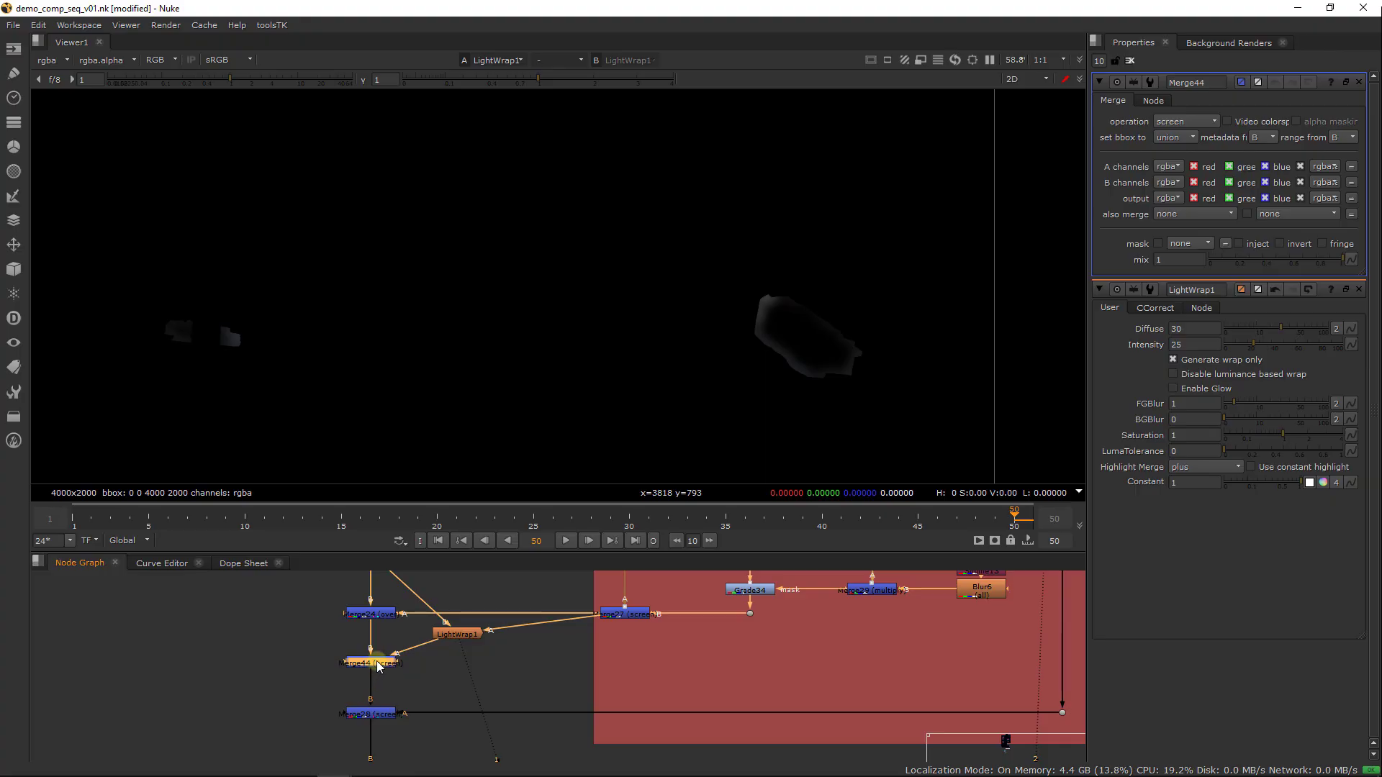
key(1)
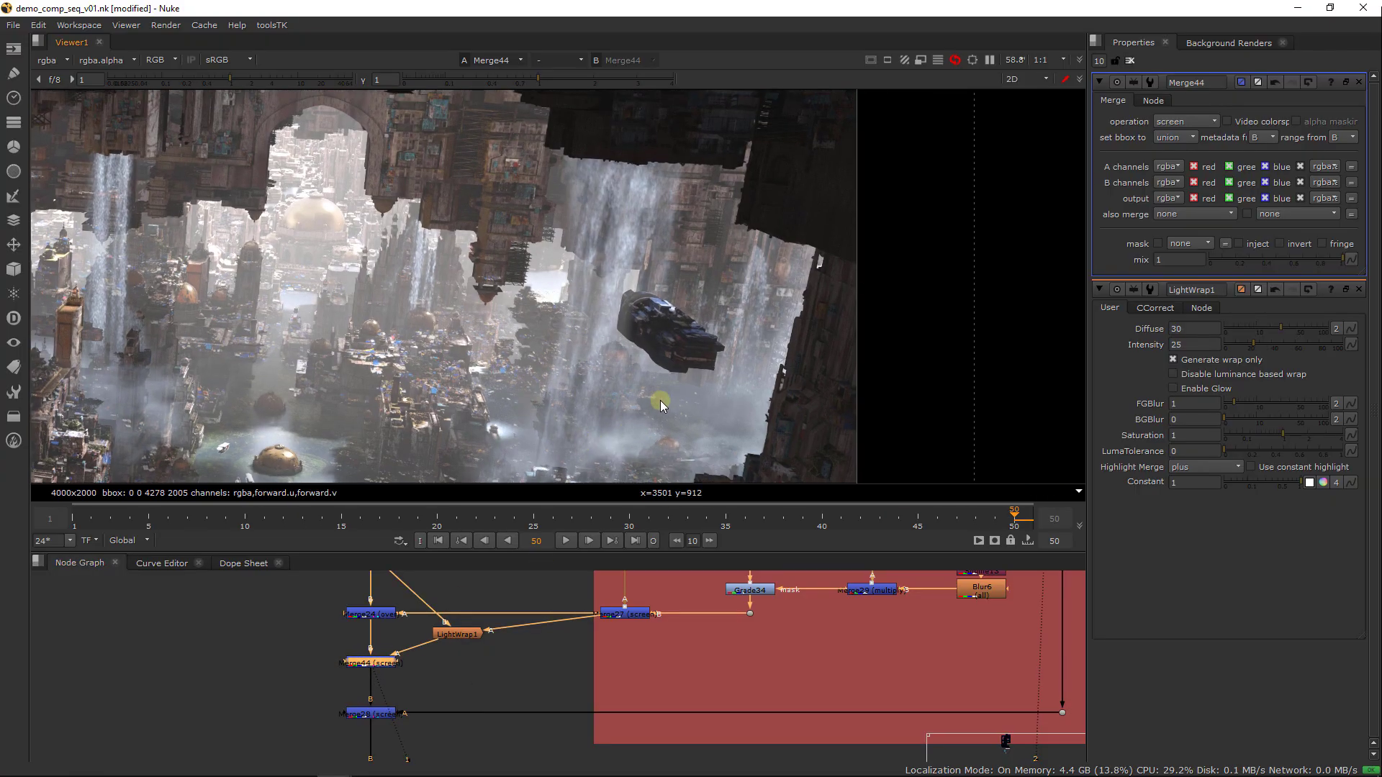
Examine the edges of both ships at frame 27, comparing the image with and without the light wrap merge
scroll(659, 400, up, 5)
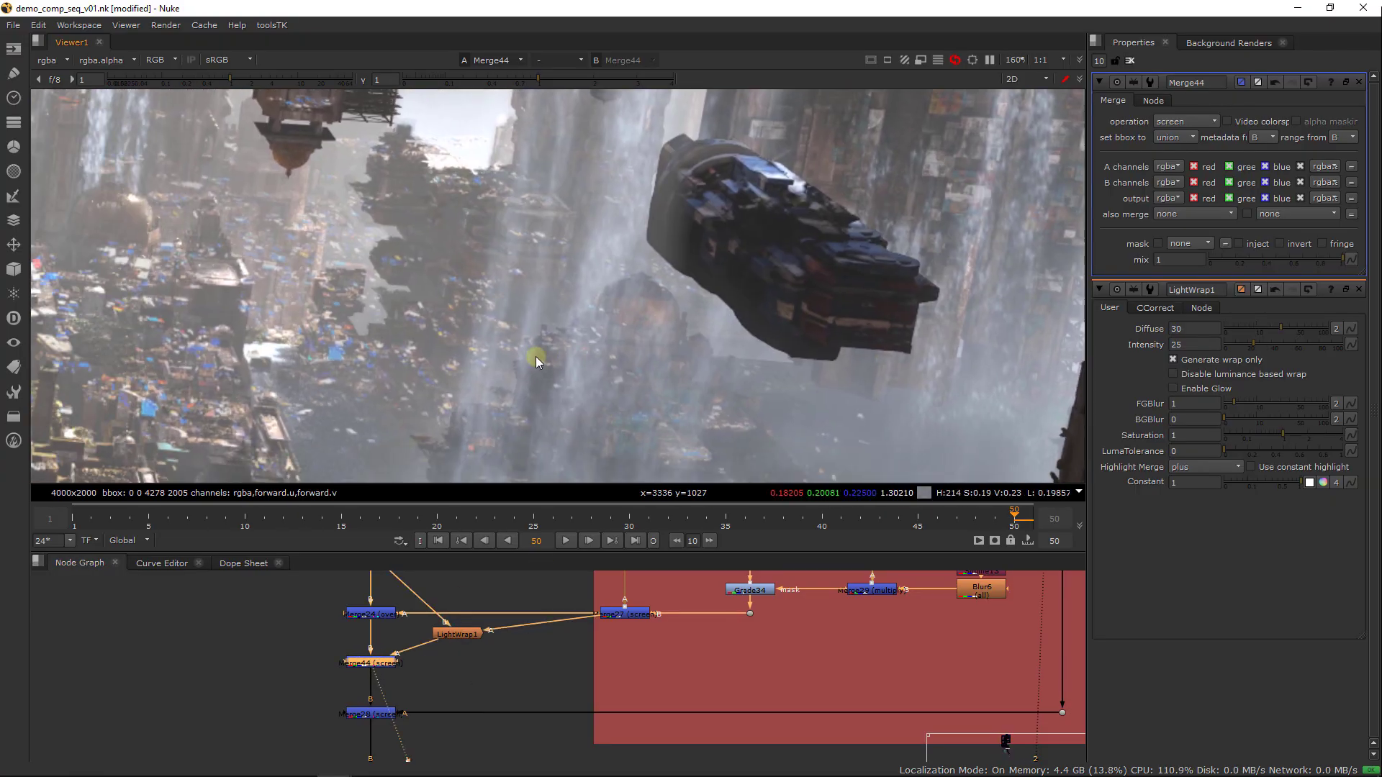
click(567, 514)
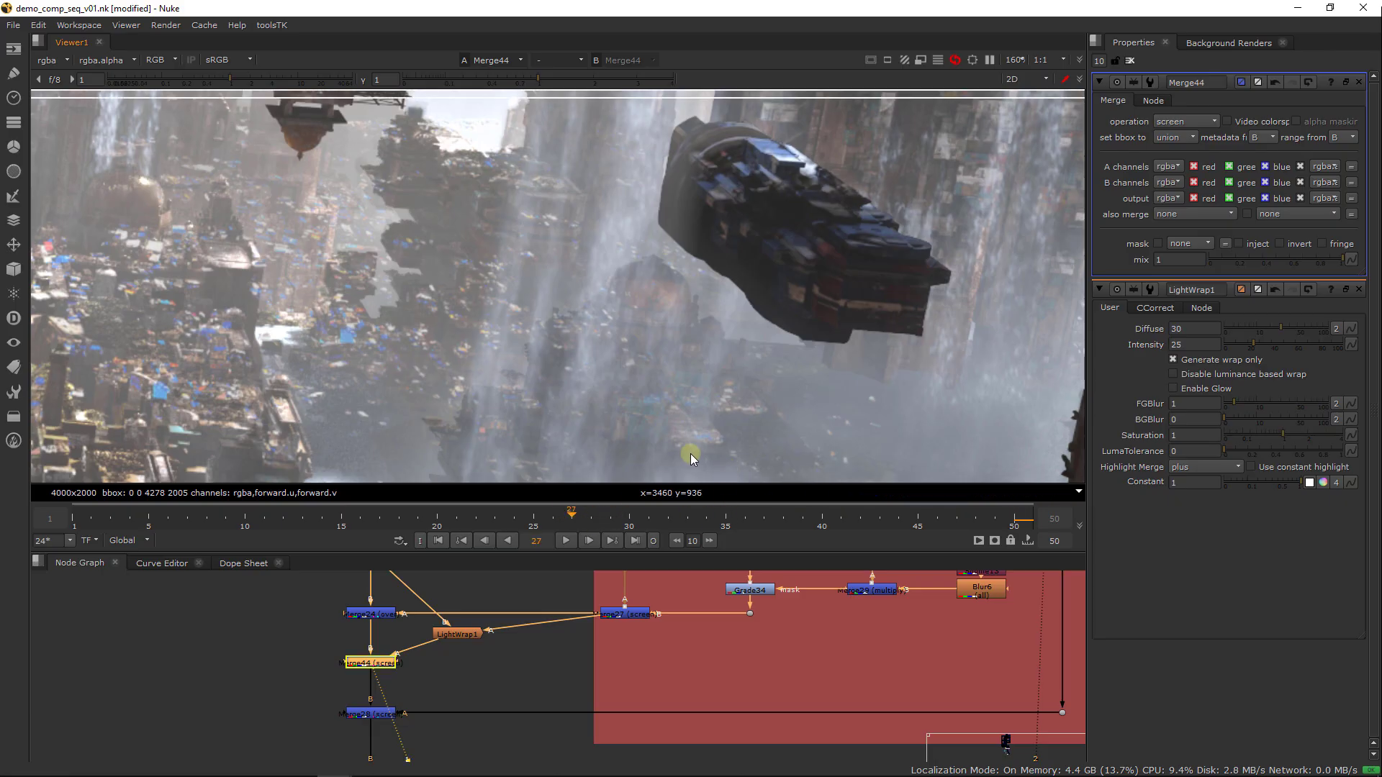
middle_drag(802, 420, 703, 434)
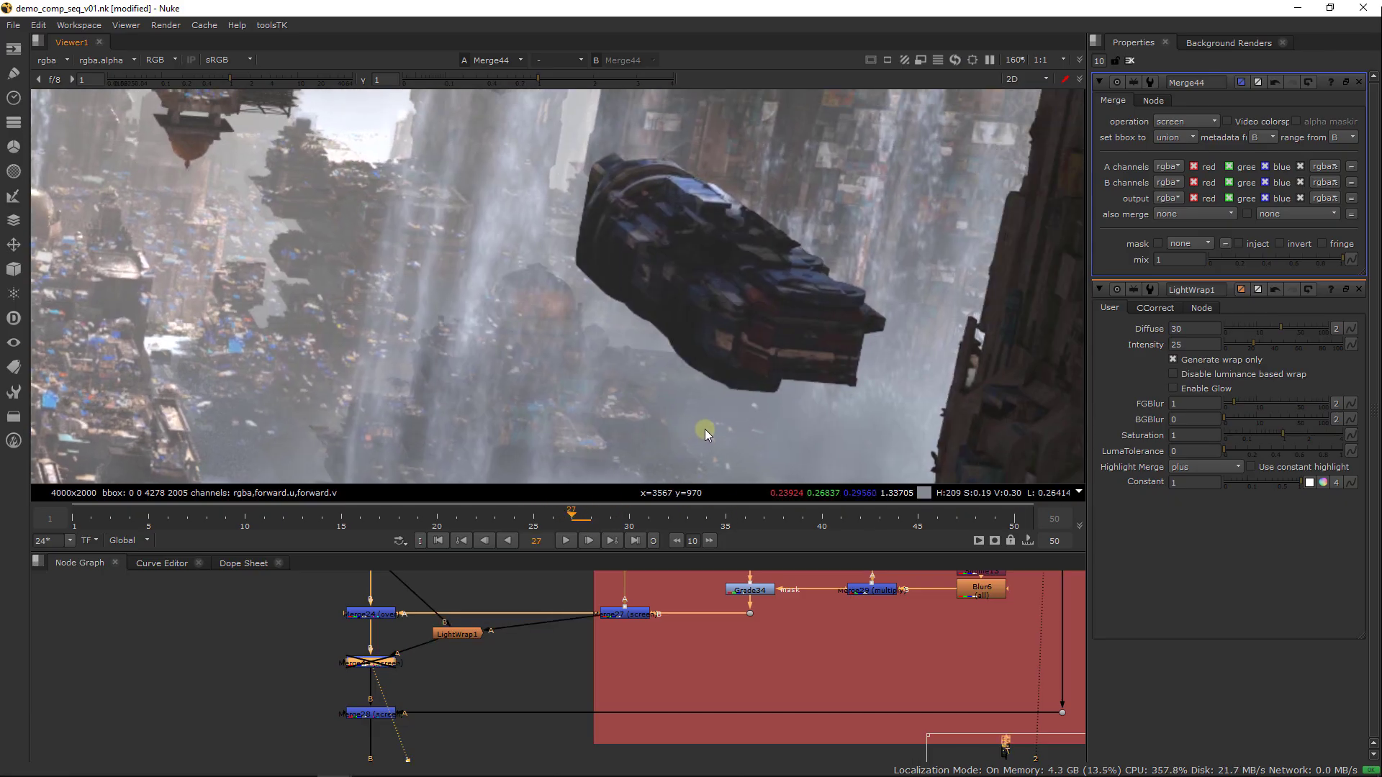
scroll(612, 249, up, 3)
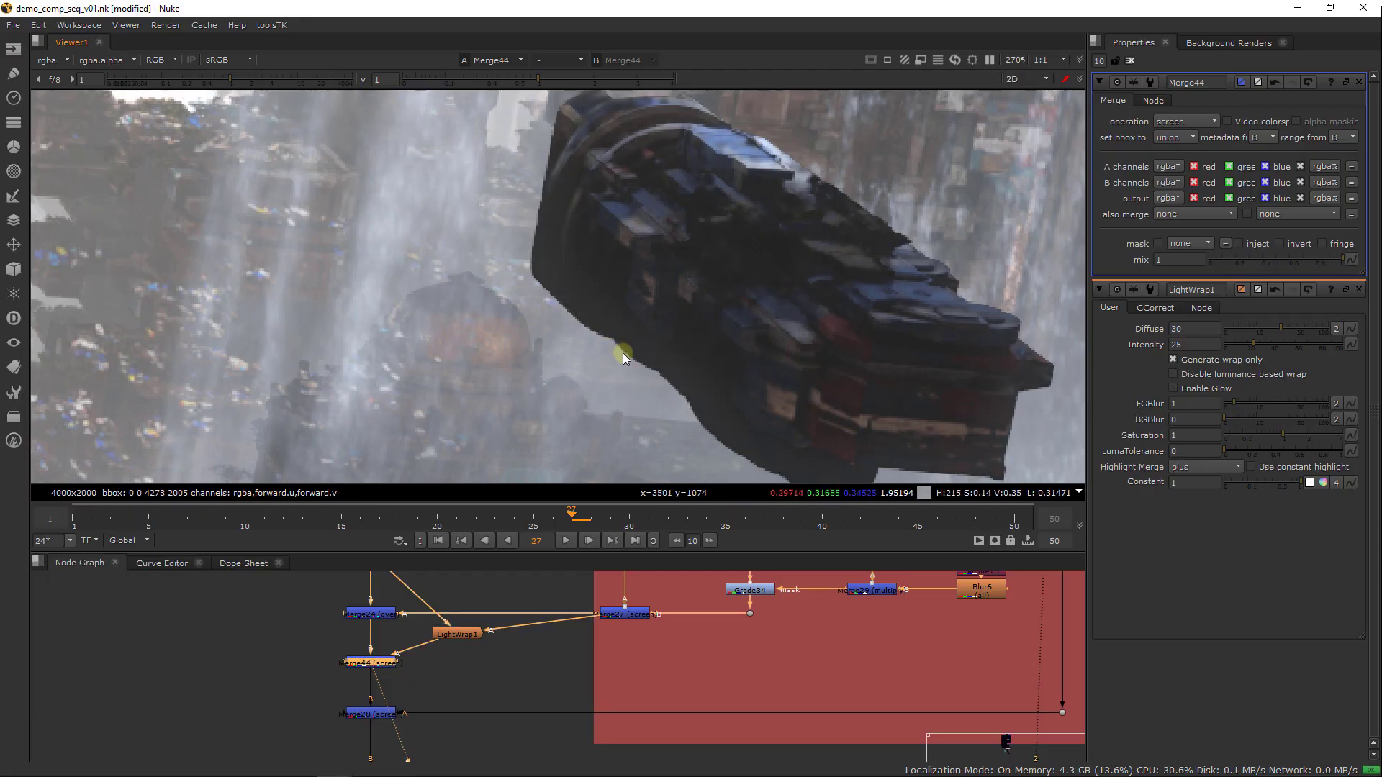
scroll(595, 388, down, 5)
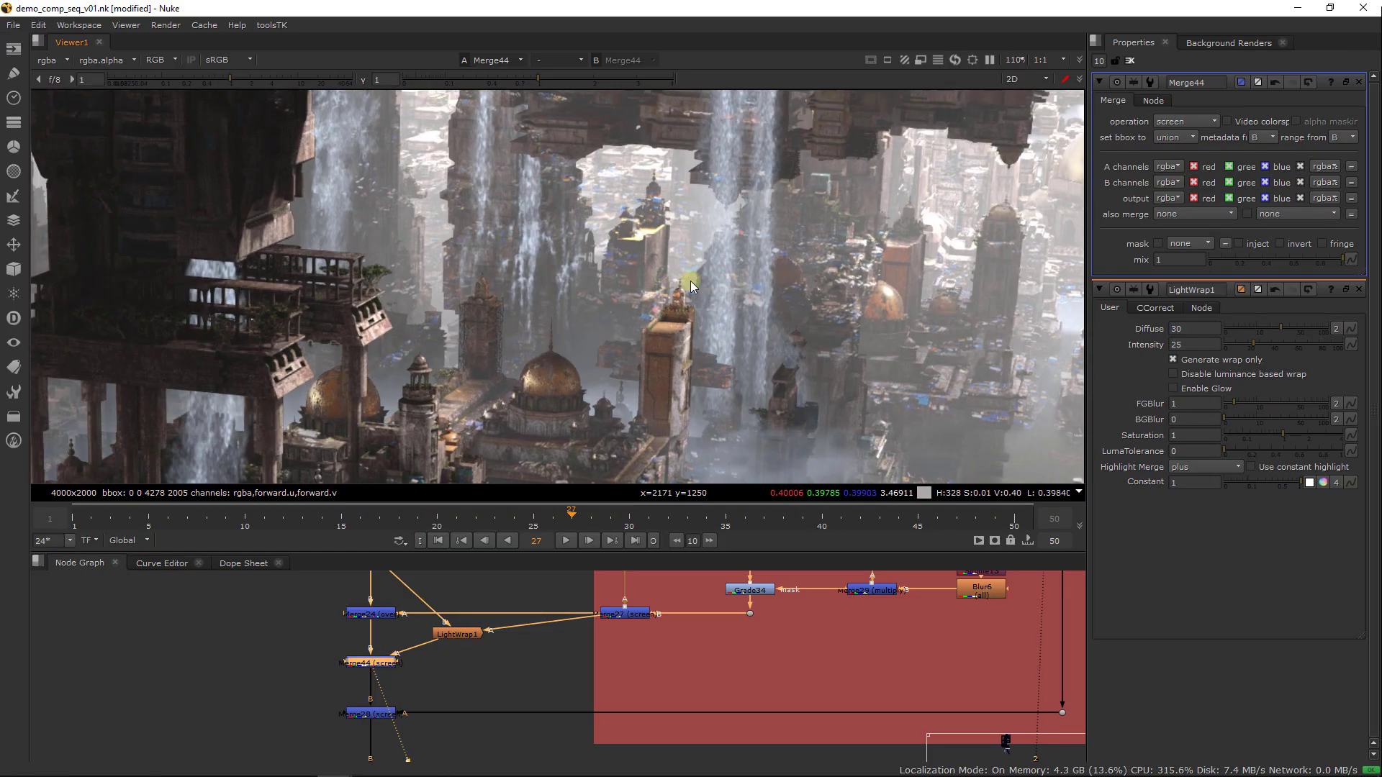
middle_drag(382, 331, 864, 360)
middle_drag(461, 334, 667, 330)
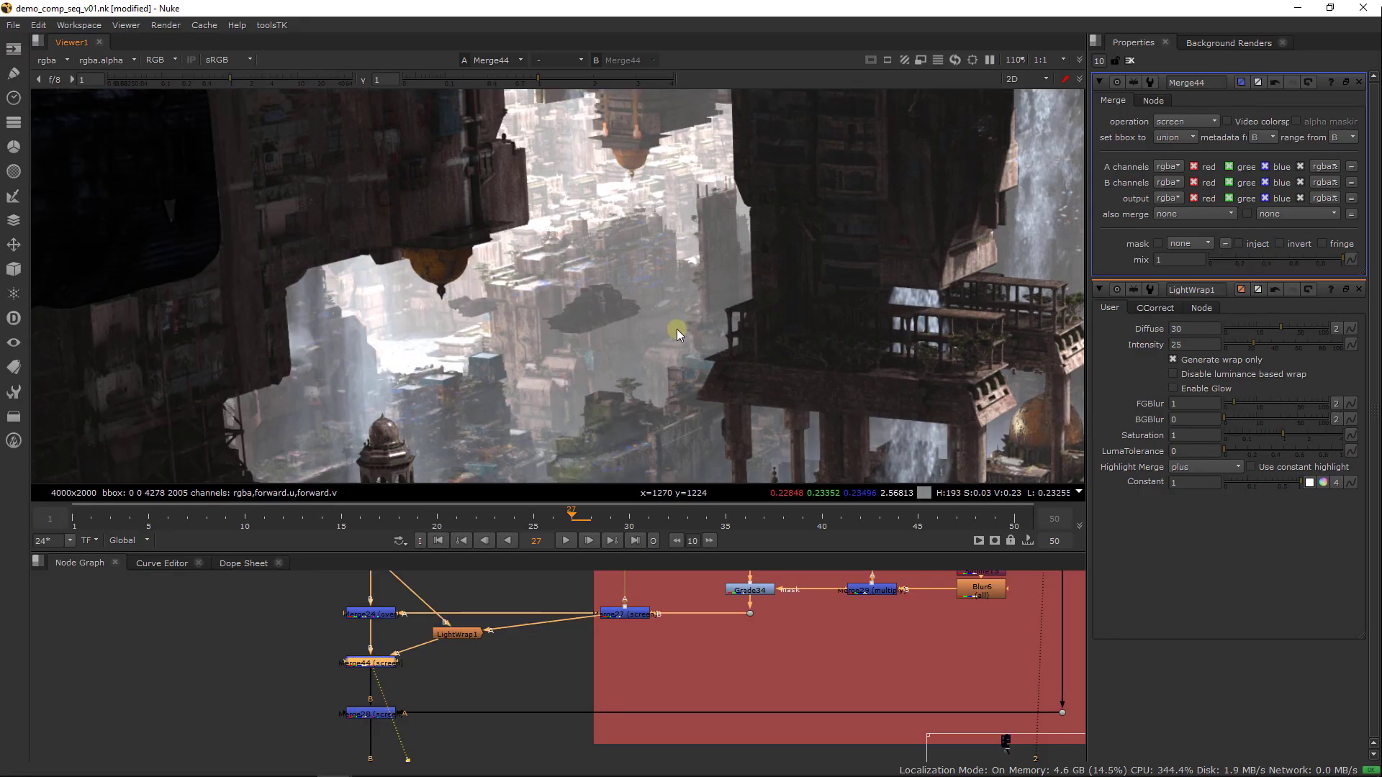
scroll(540, 351, down, 5)
middle_drag(407, 315, 549, 347)
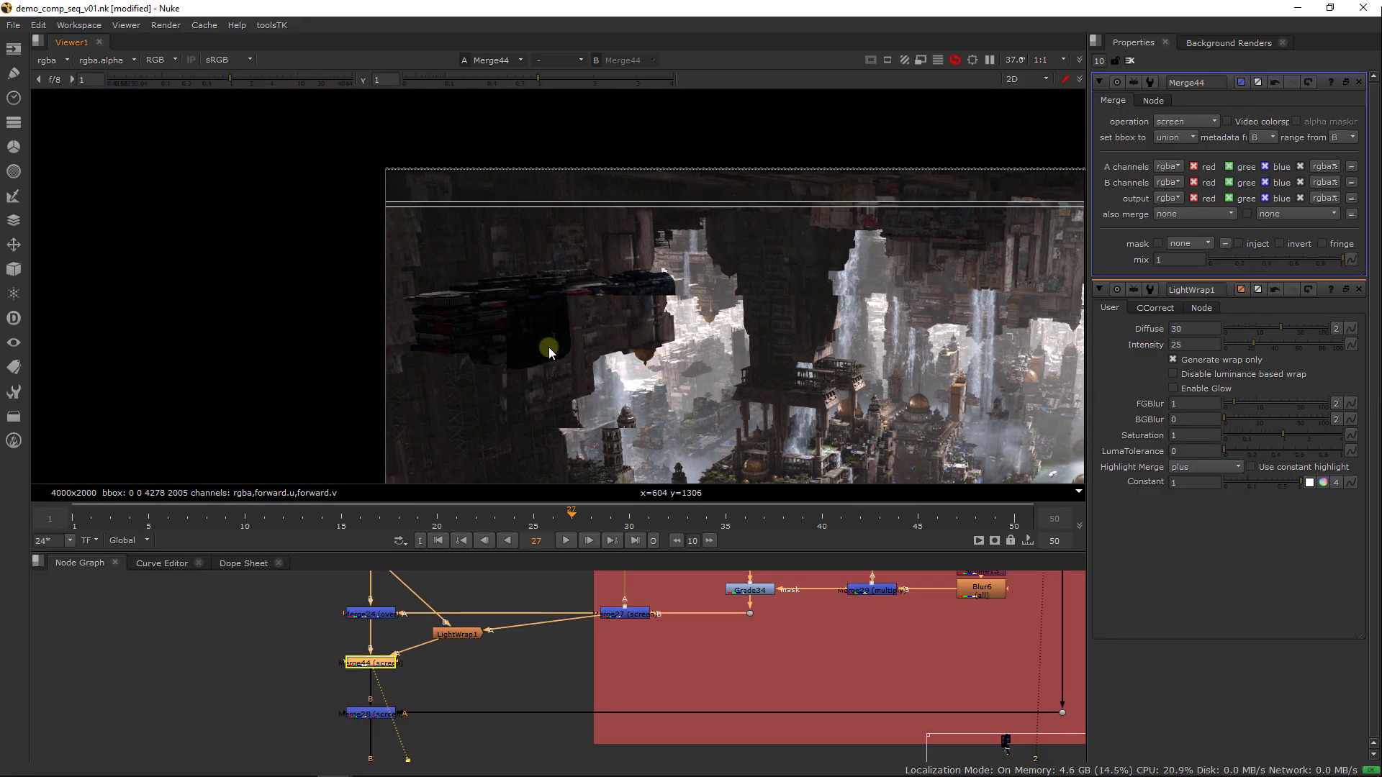
scroll(550, 346, up, 2)
scroll(424, 322, up, 2)
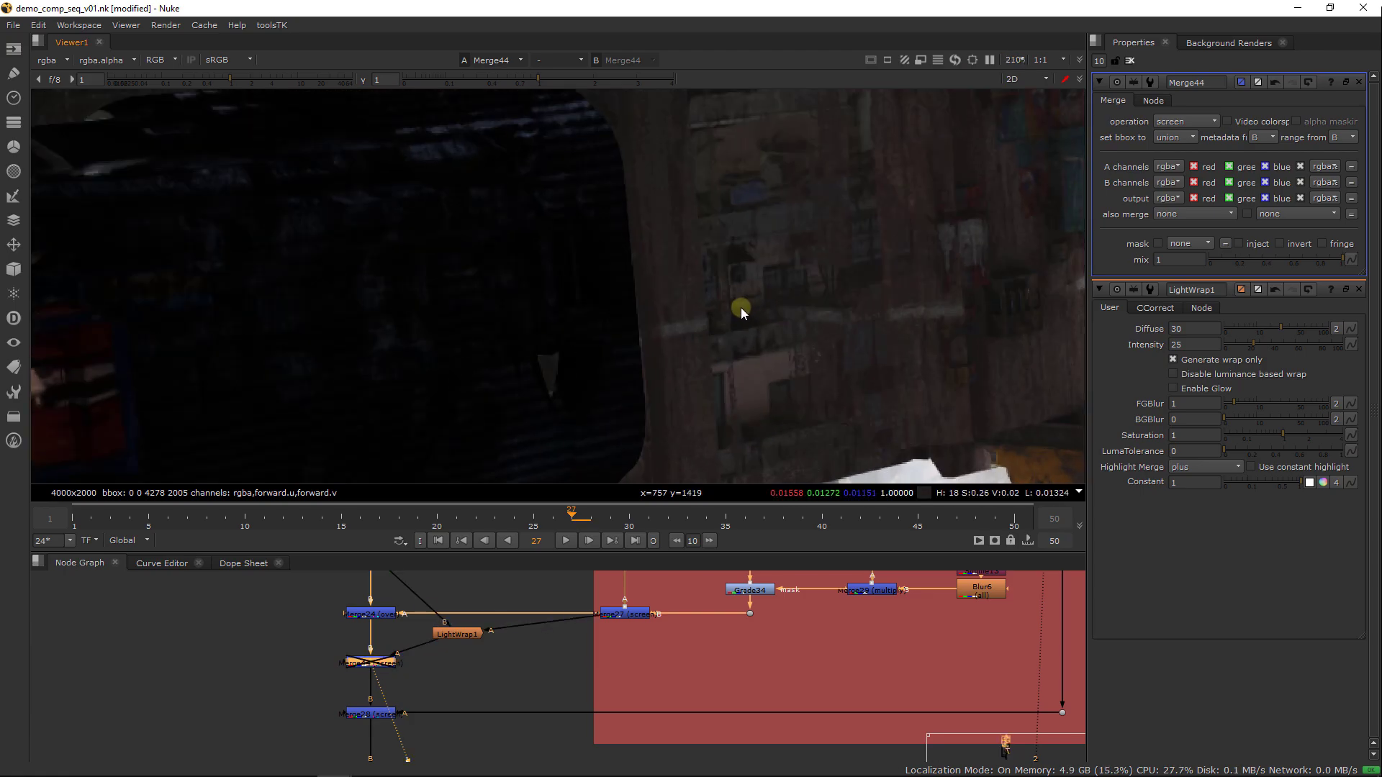
scroll(741, 312, down, 2)
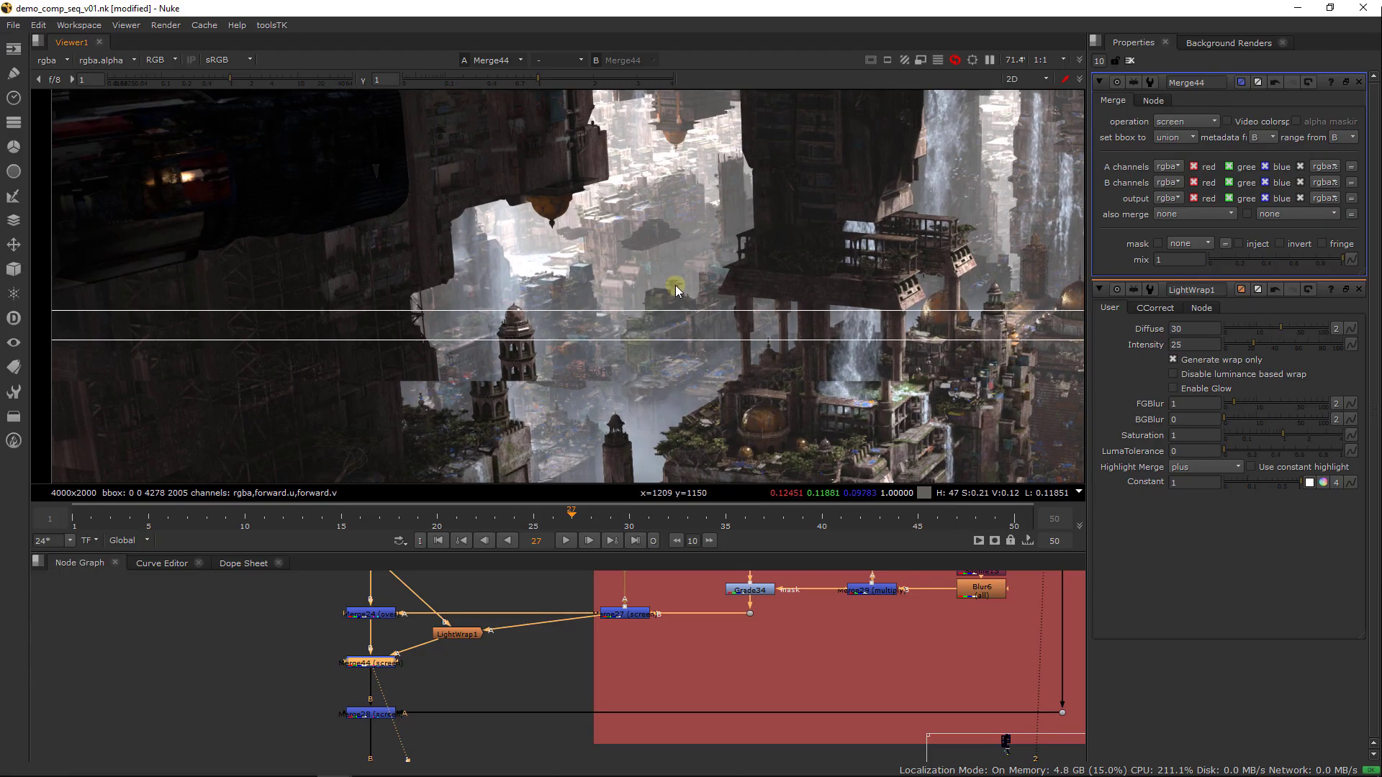
Create a Roto node in the free space below LightWrap1
scroll(756, 344, down, 3)
middle_drag(1076, 417, 649, 401)
click(472, 669)
key(Tab)
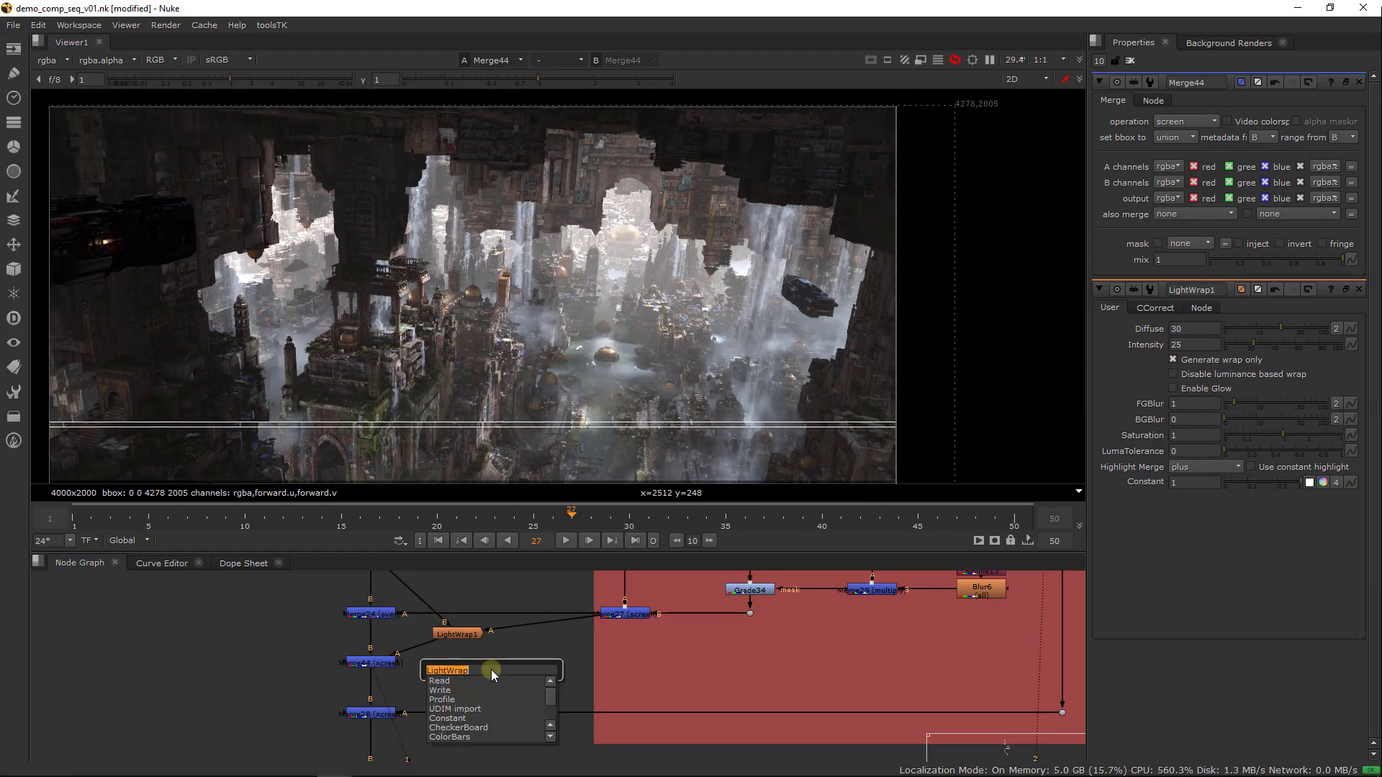
text(Roto)
key(Return)
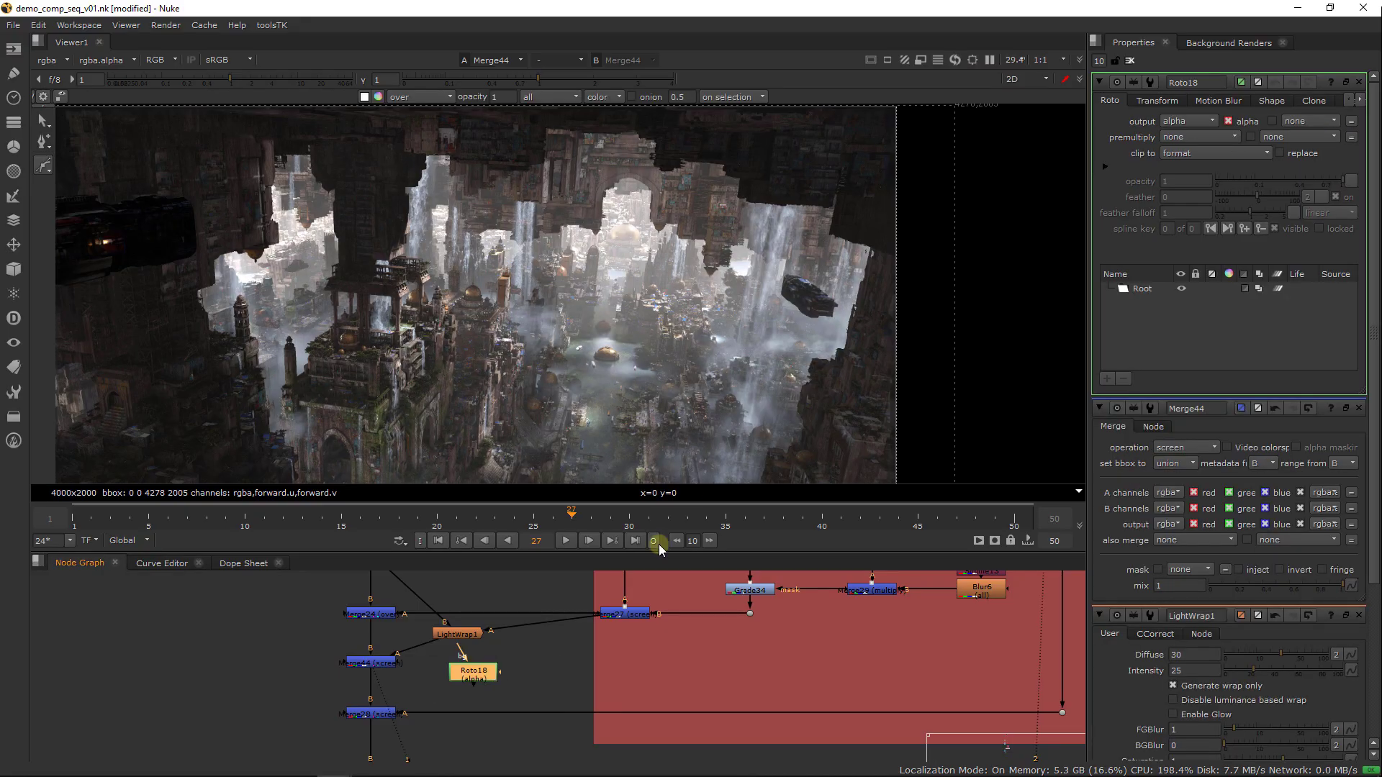
Add a Reformat node above Roto18 with its output format set to 4000x2000
mouse_move(631, 658)
middle_down()
mouse_move(613, 698)
mouse_move(632, 719)
mouse_move(642, 681)
middle_up()
key(Tab)
text(Reformat)
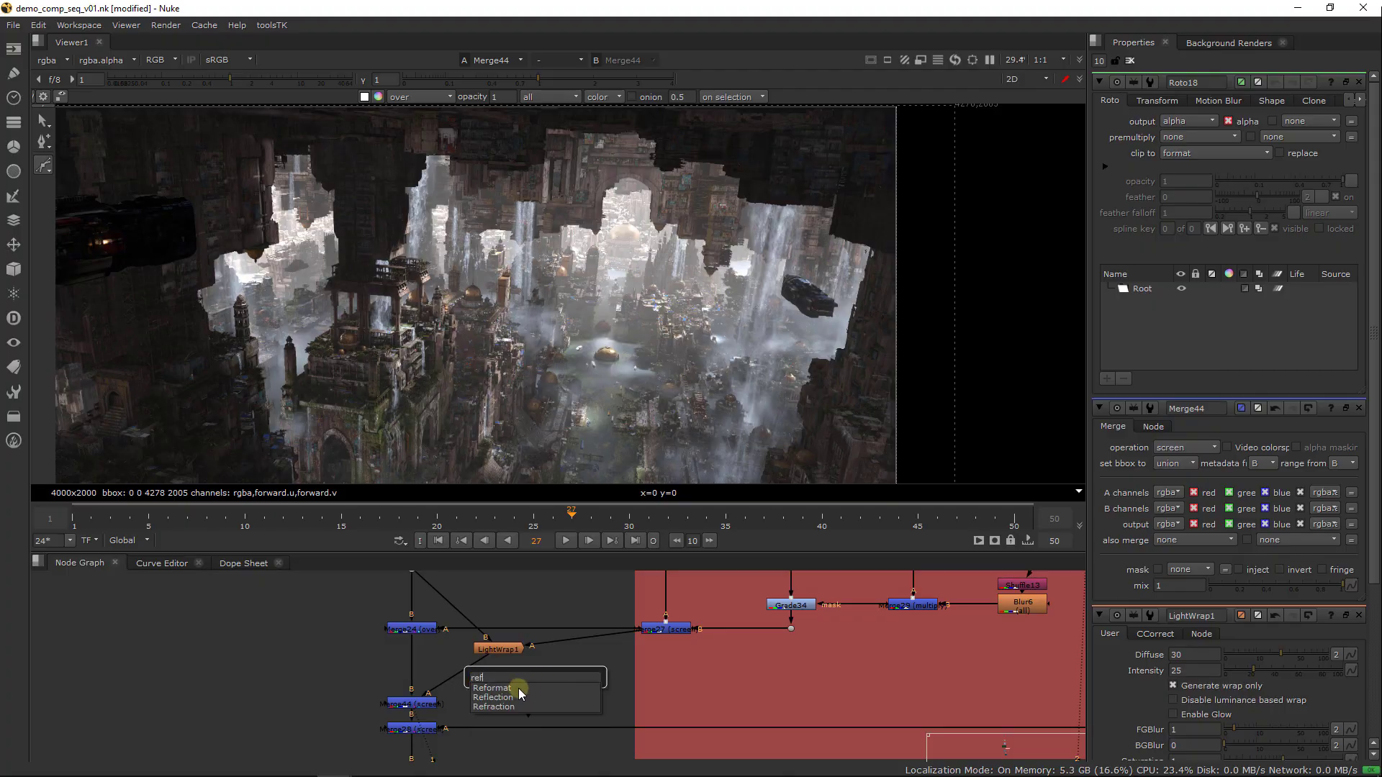
key(Return)
click(1253, 137)
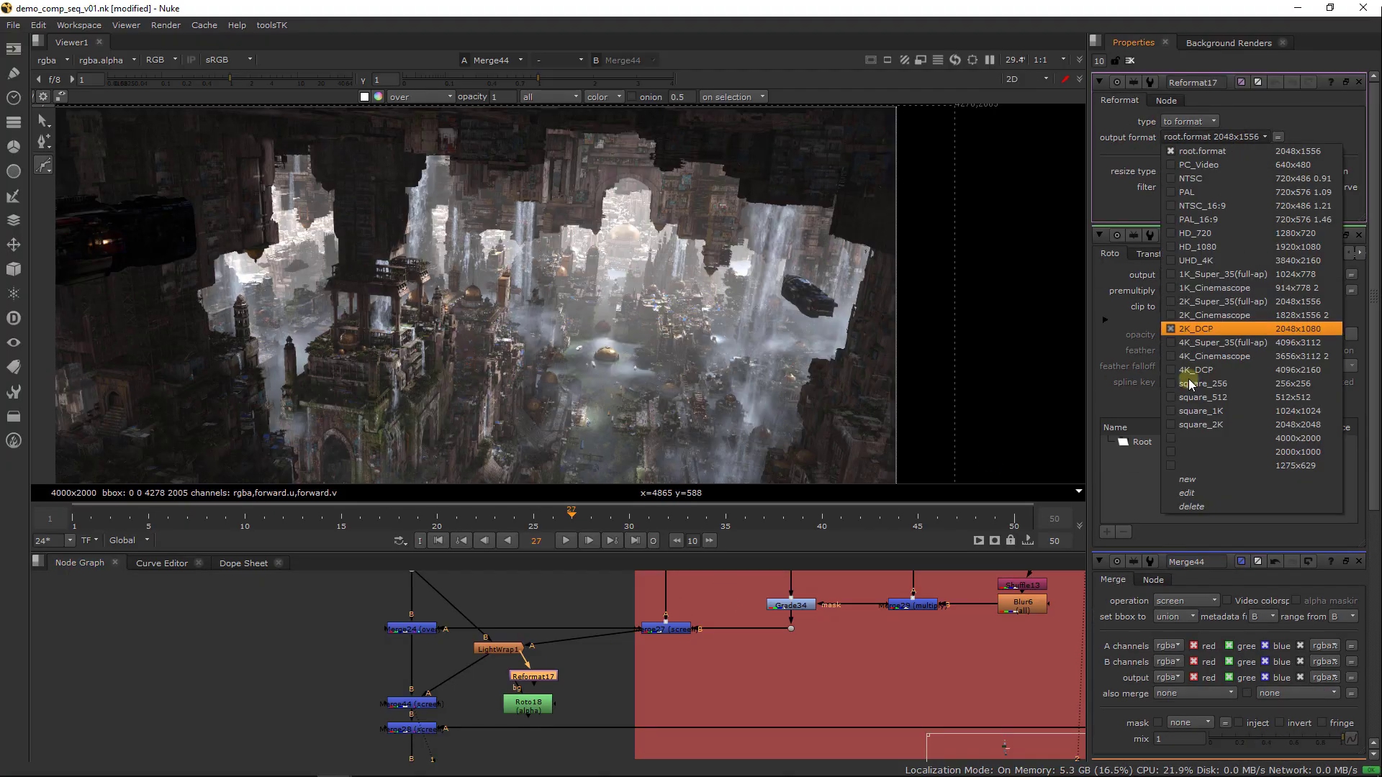
click(1188, 445)
Use Roto18 as the mask of Merge44 and draw a closed shape loosely around the ship in front of the waterfalls
drag(547, 671, 519, 709)
double_click(525, 705)
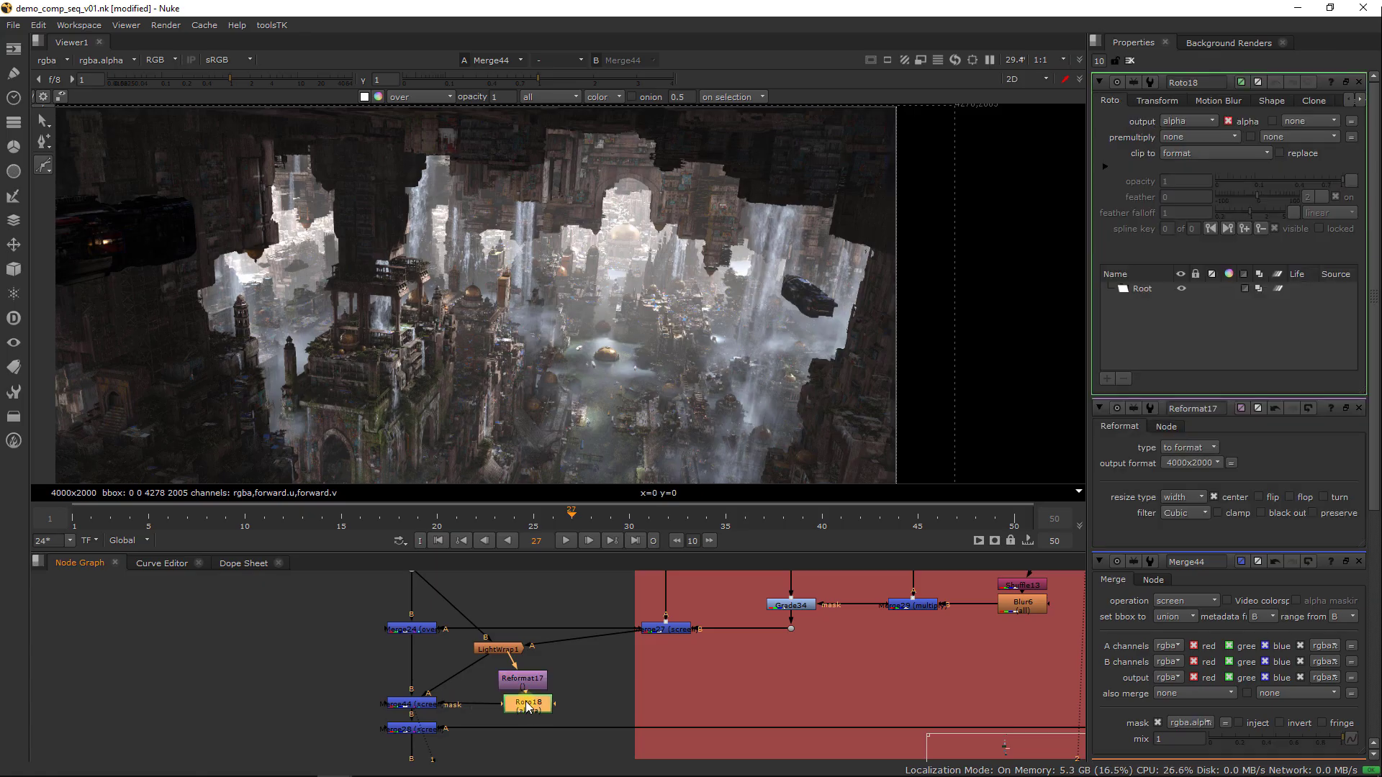
click(712, 288)
click(900, 456)
click(967, 260)
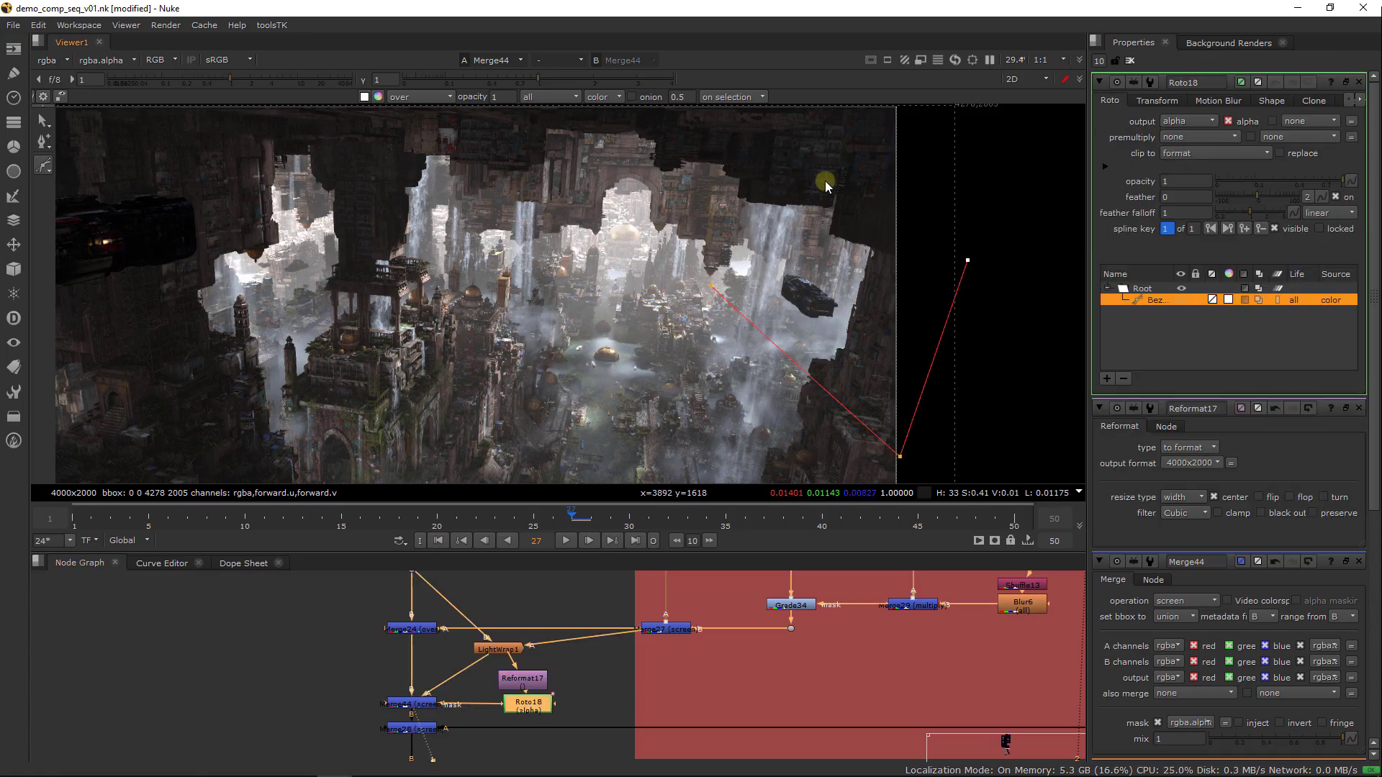
drag(824, 180, 731, 181)
key(Return)
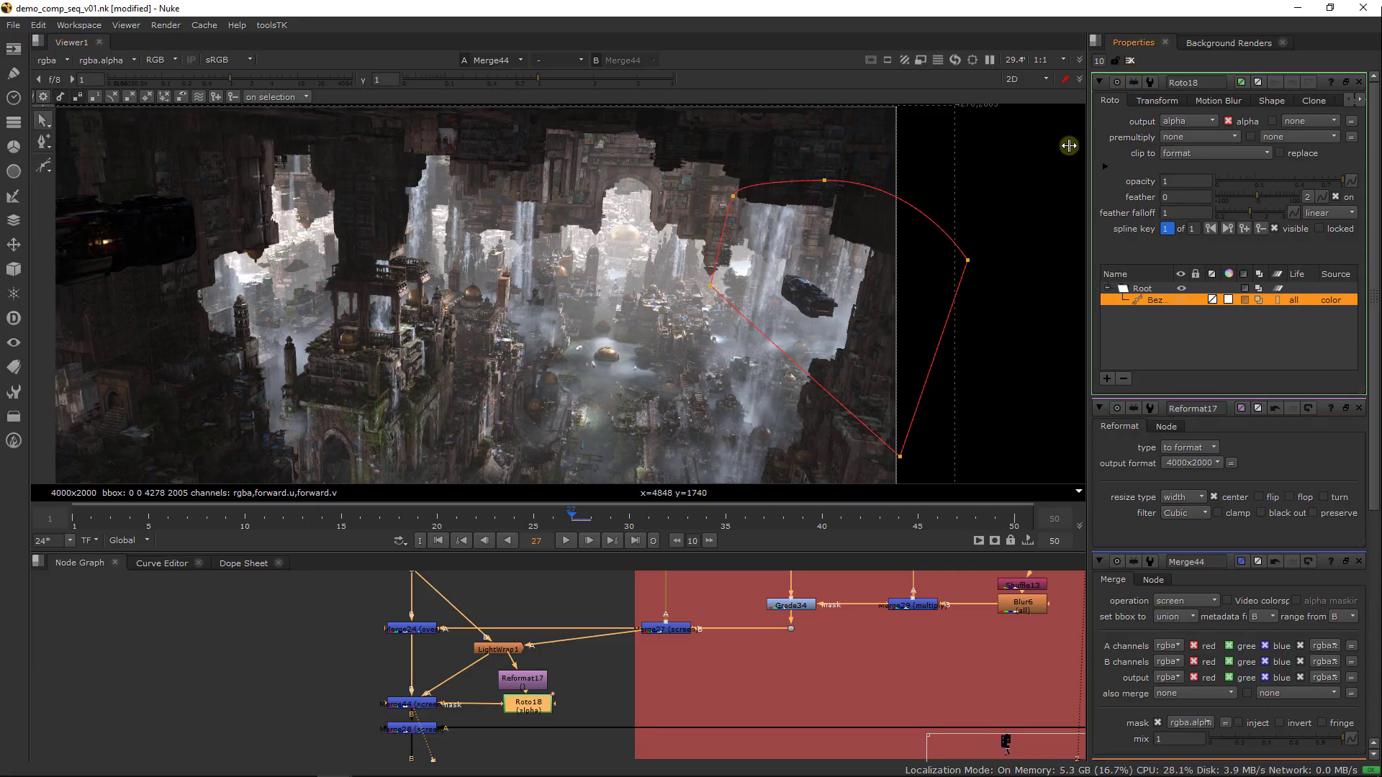
Switch Merge44 off and on repeatedly to compare the masked light wrap on the ship in front of the waterfalls
double_click(422, 707)
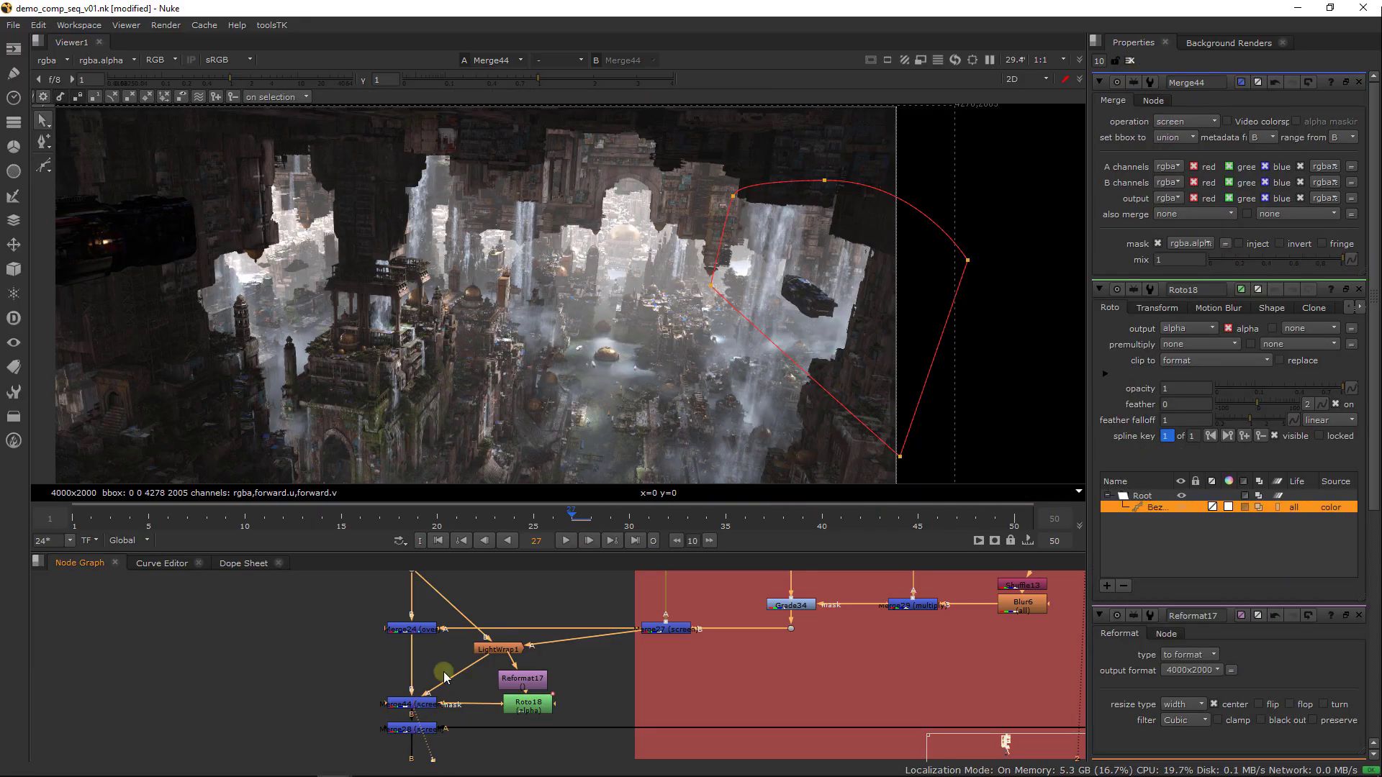
click(427, 704)
key(d)
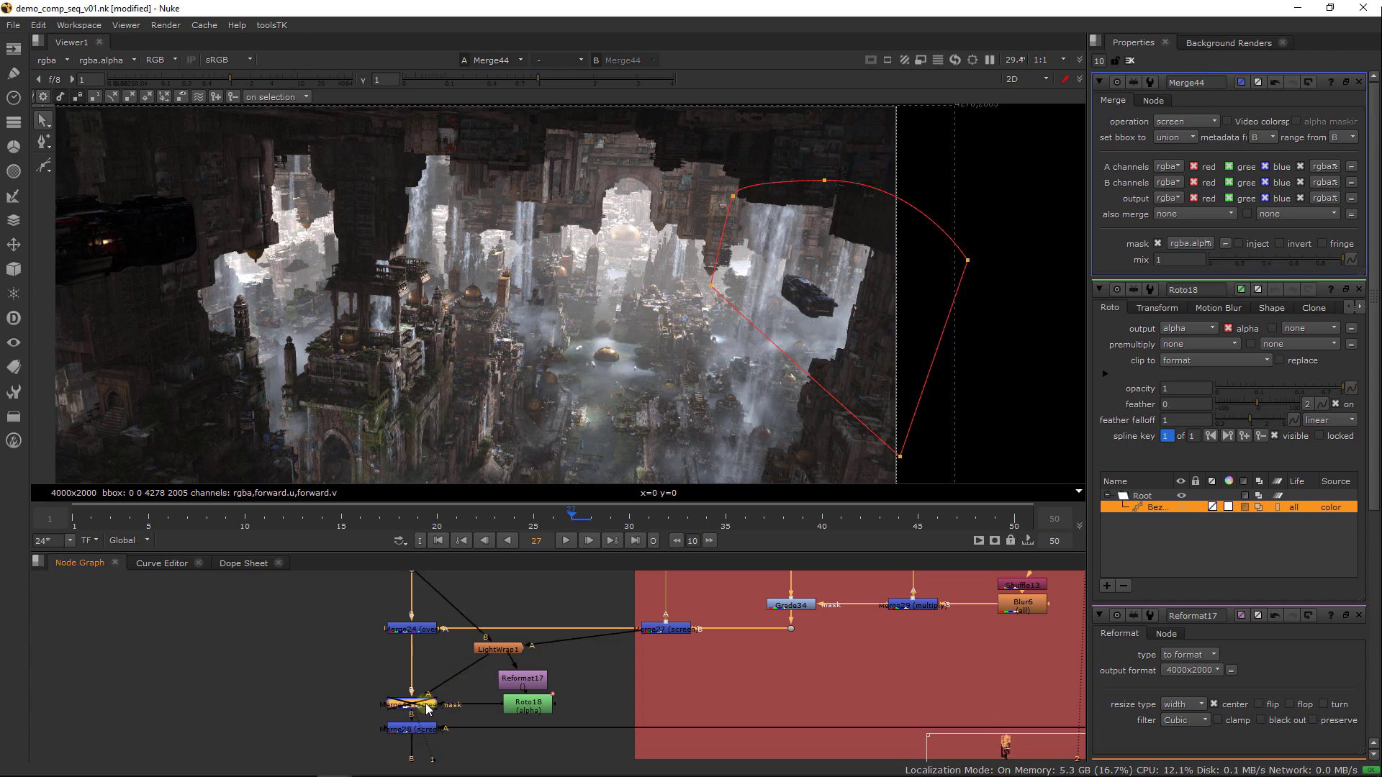
key(d)
key(d)
key(ctrl+1)
key(d)
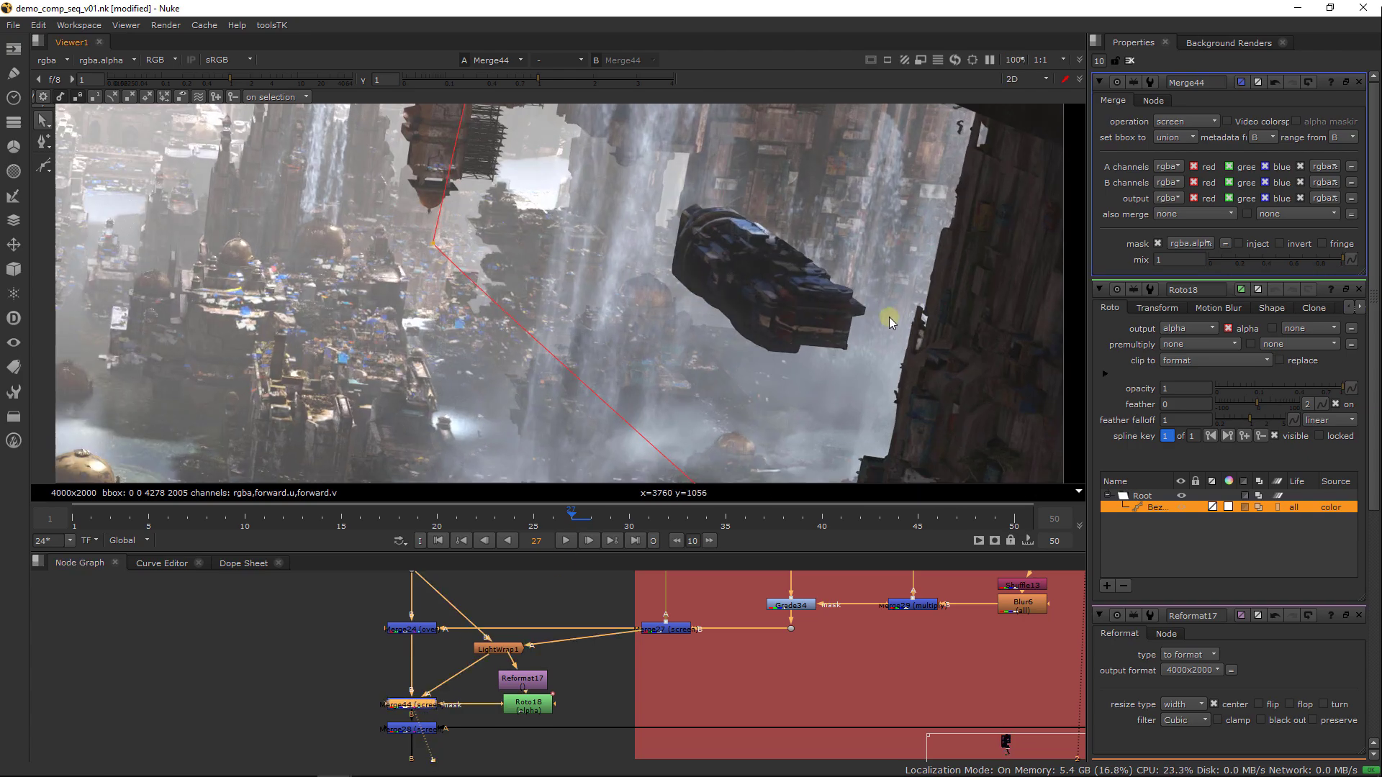
key(d)
key(d)
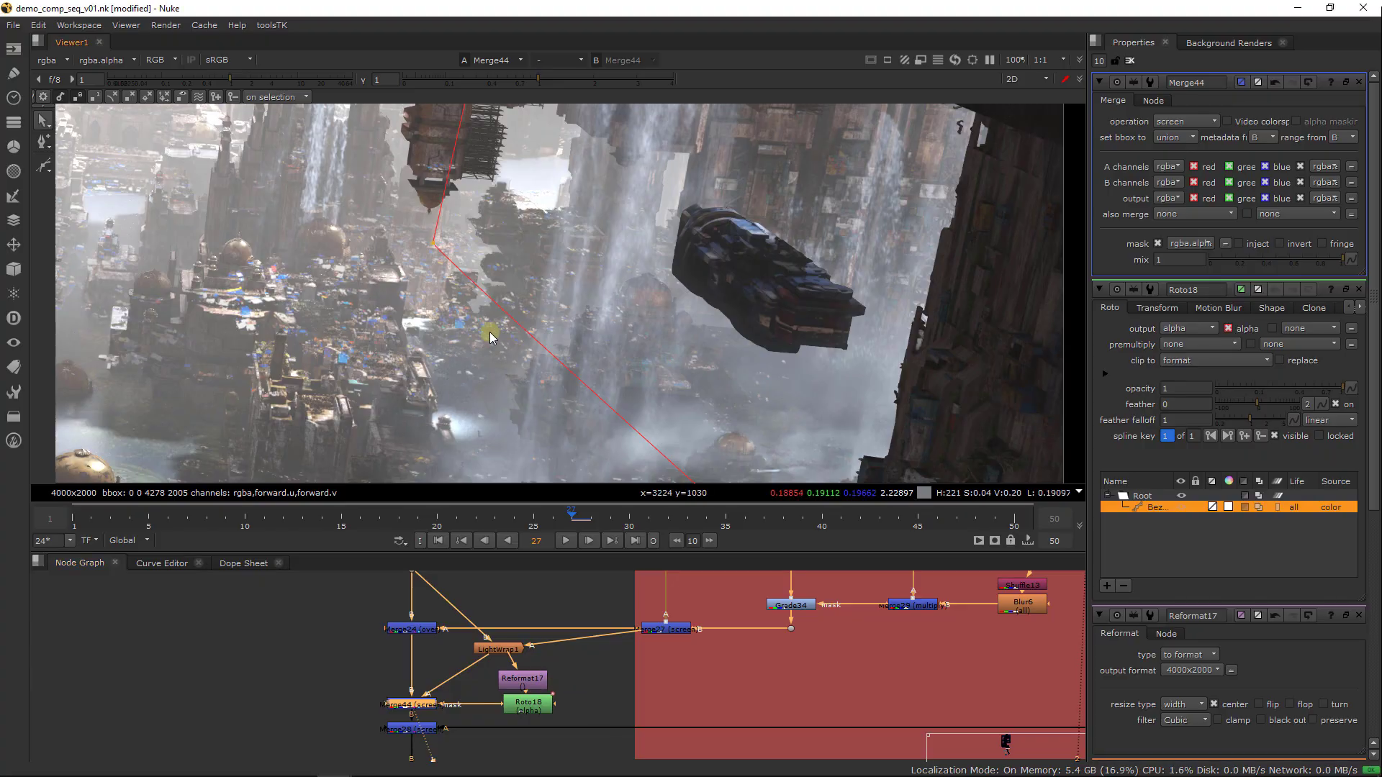
Go to frame 23 and inspect the dark foreground ship at the image's left edge
scroll(395, 370, down, 5)
middle_drag(396, 371, 720, 335)
scroll(720, 335, down, 2)
middle_drag(509, 363, 685, 396)
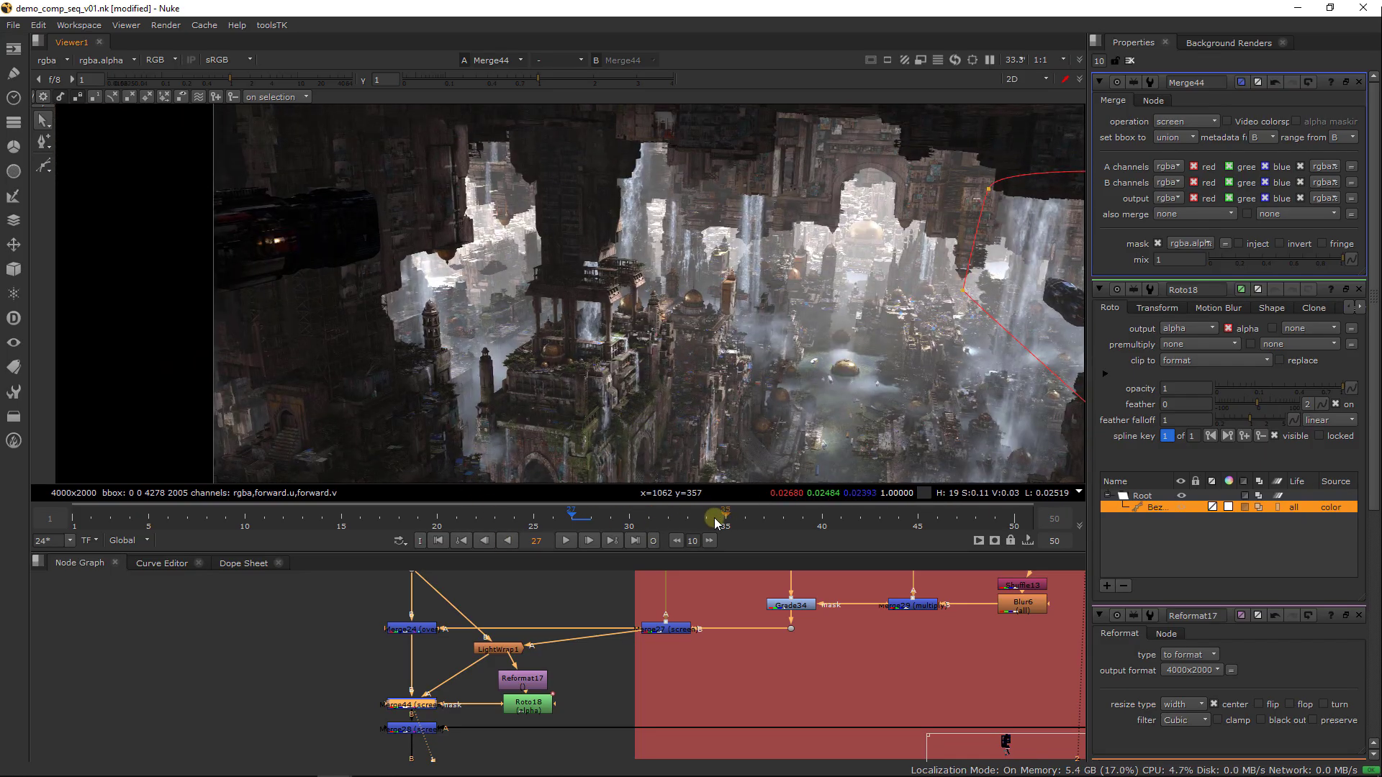
click(490, 517)
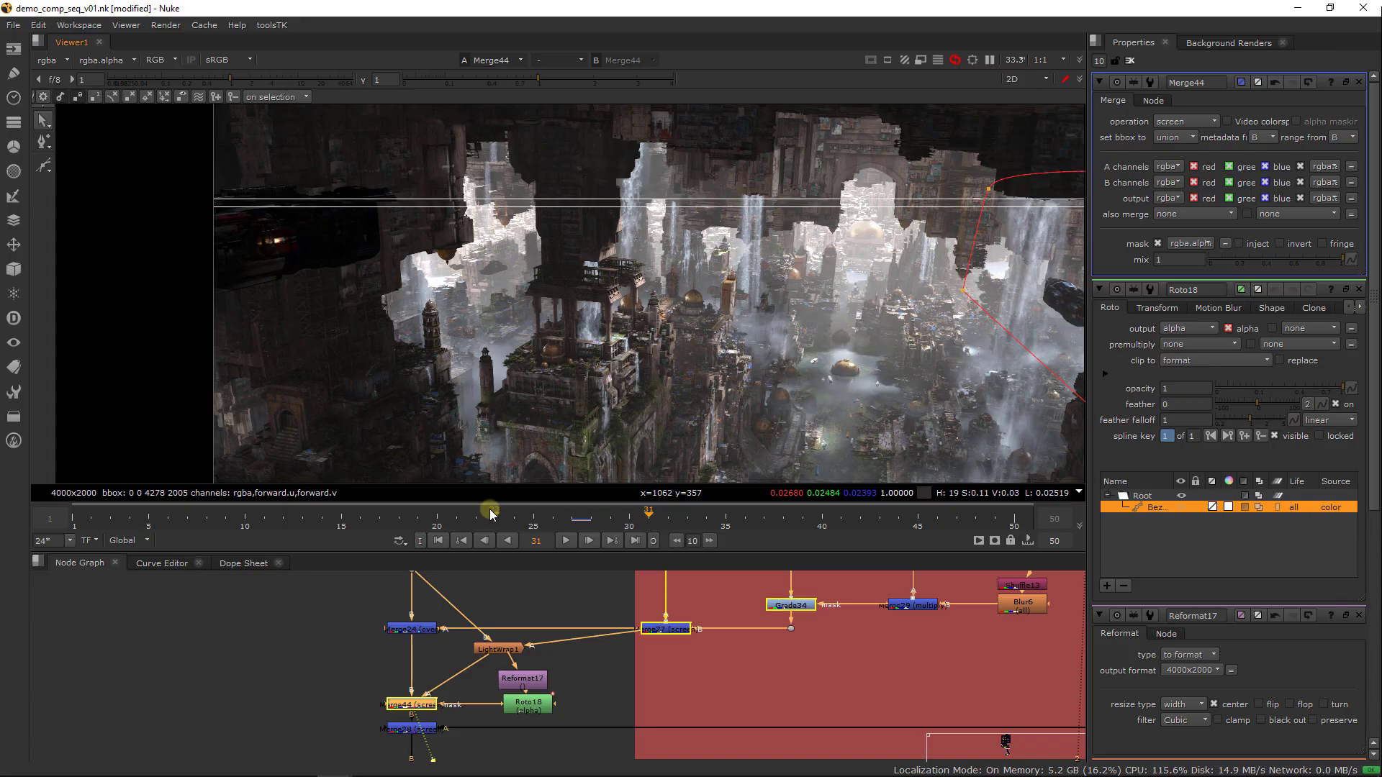
View Merge20 further down the main pipe and examine the dark foreground ship together with the downstream elements
scroll(684, 672, down, 6)
scroll(697, 670, up, 2)
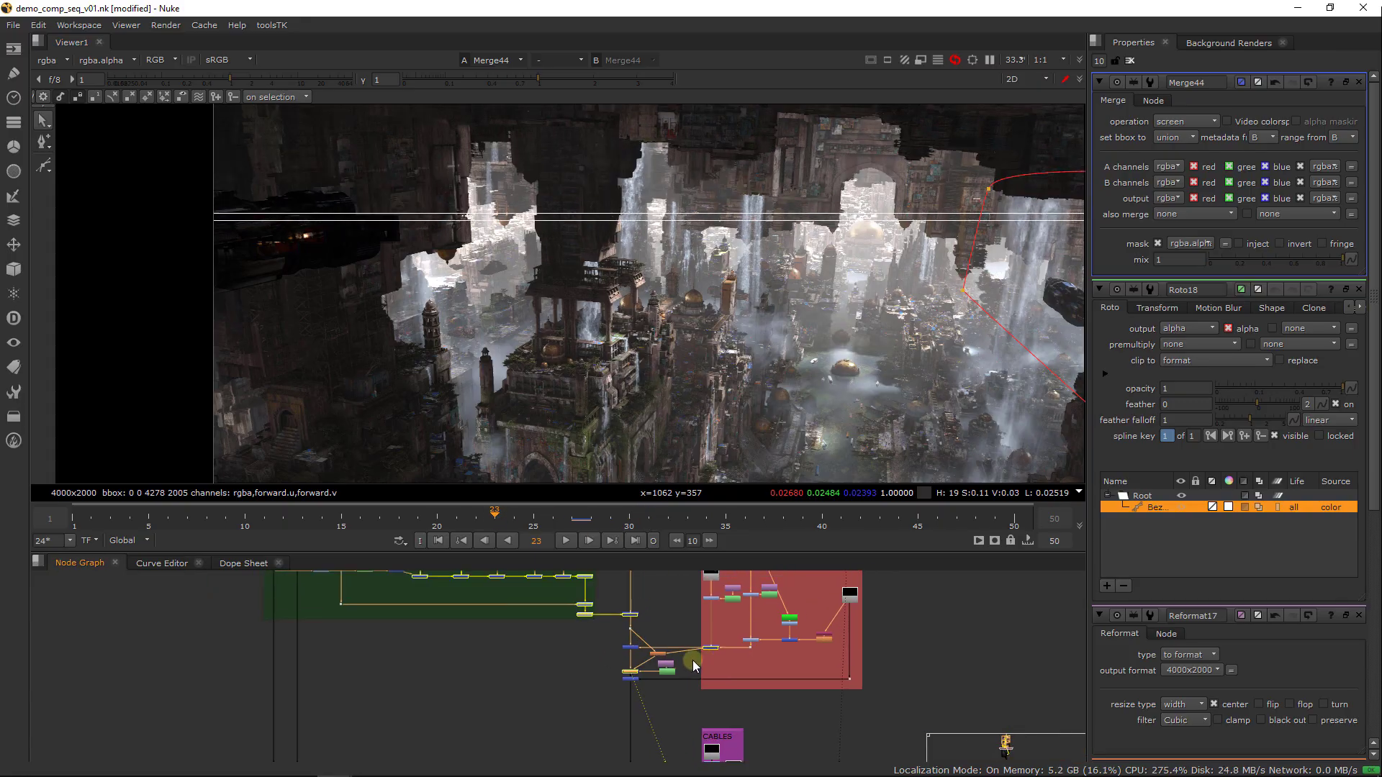
mouse_move(672, 734)
middle_down()
mouse_move(688, 624)
mouse_move(668, 656)
mouse_move(668, 626)
mouse_move(732, 719)
mouse_move(720, 762)
middle_up()
click(670, 648)
key(1)
click(740, 654)
mouse_move(733, 590)
middle_down()
mouse_move(718, 705)
mouse_move(747, 551)
middle_up()
mouse_move(701, 659)
middle_down()
mouse_move(714, 648)
mouse_move(672, 716)
middle_up()
scroll(316, 238, up, 3)
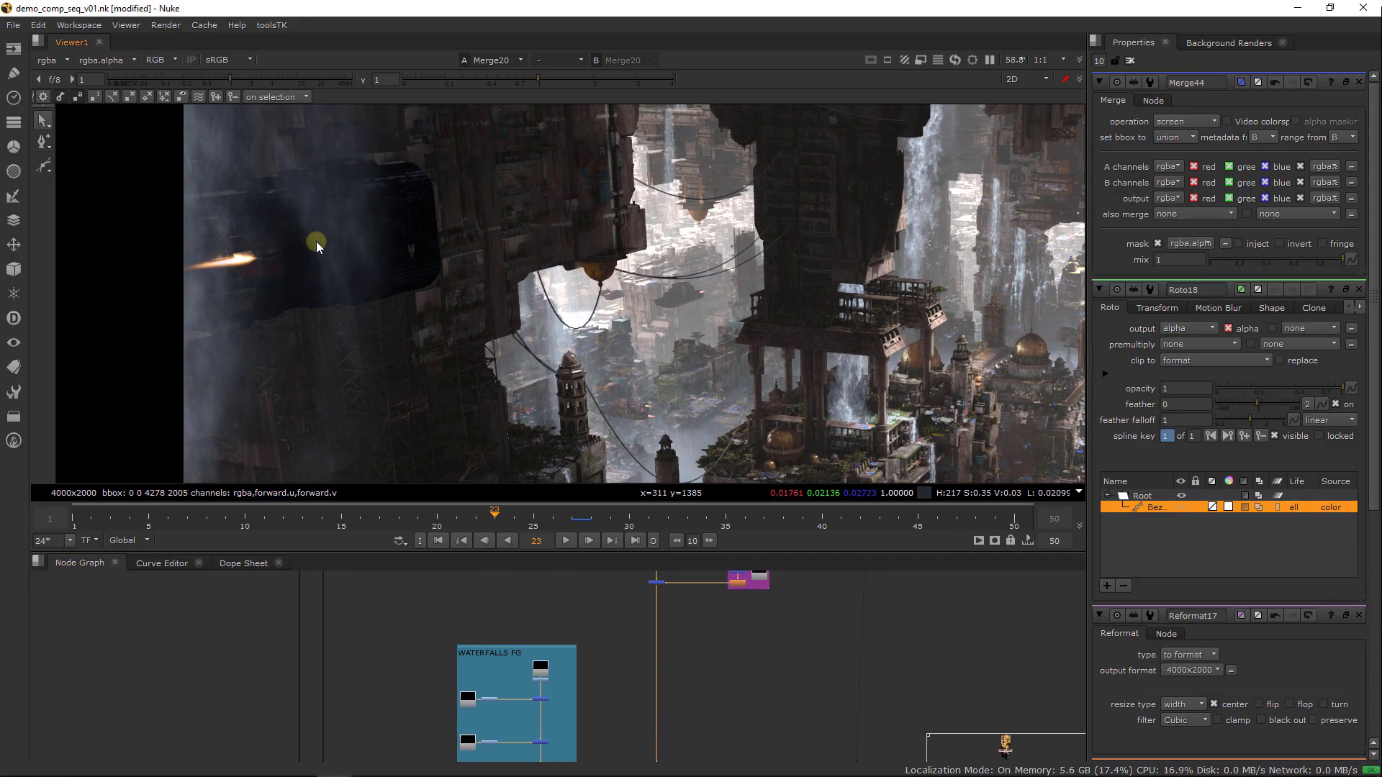
scroll(317, 242, up, 1)
middle_drag(322, 245, 311, 288)
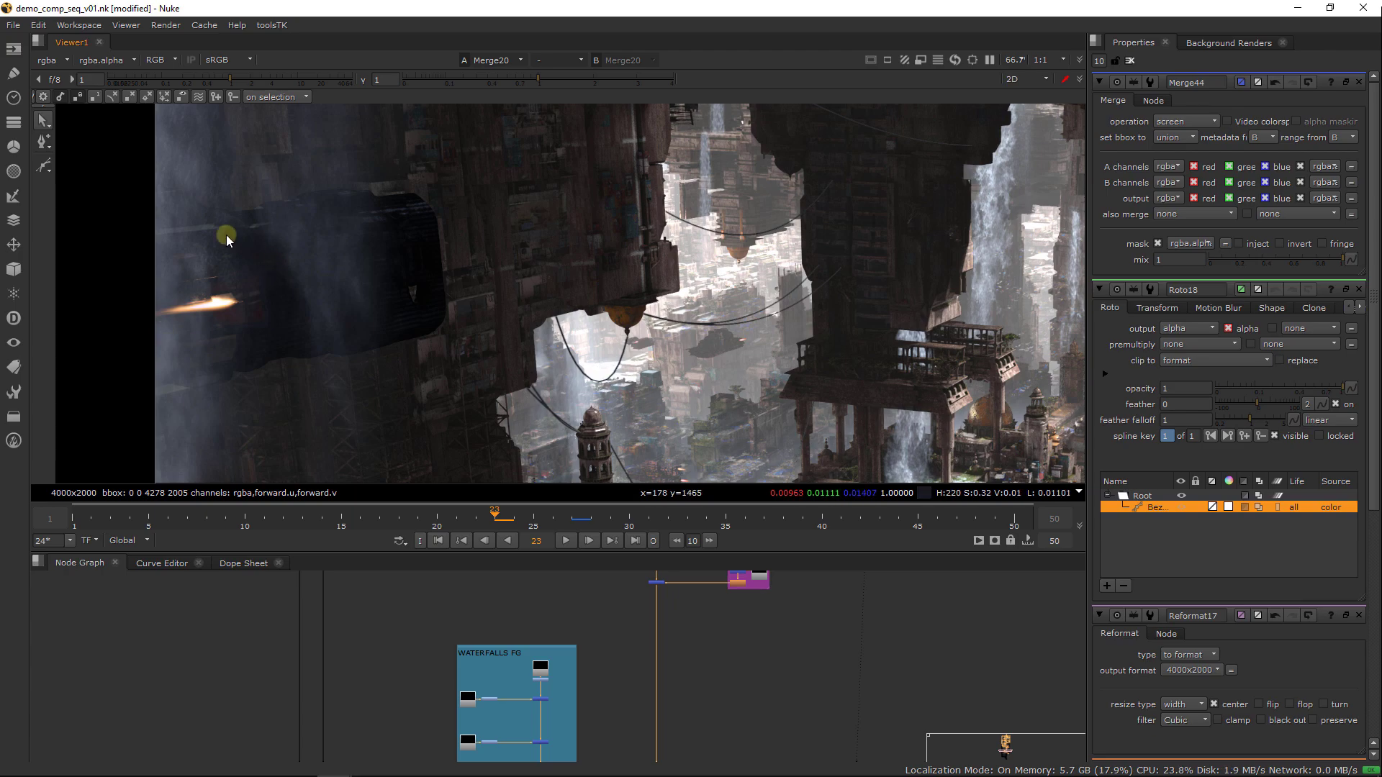
View the engine flame pass at Dot25 in the red ships group and check its alpha
middle_drag(700, 643, 653, 730)
middle_drag(750, 596, 708, 701)
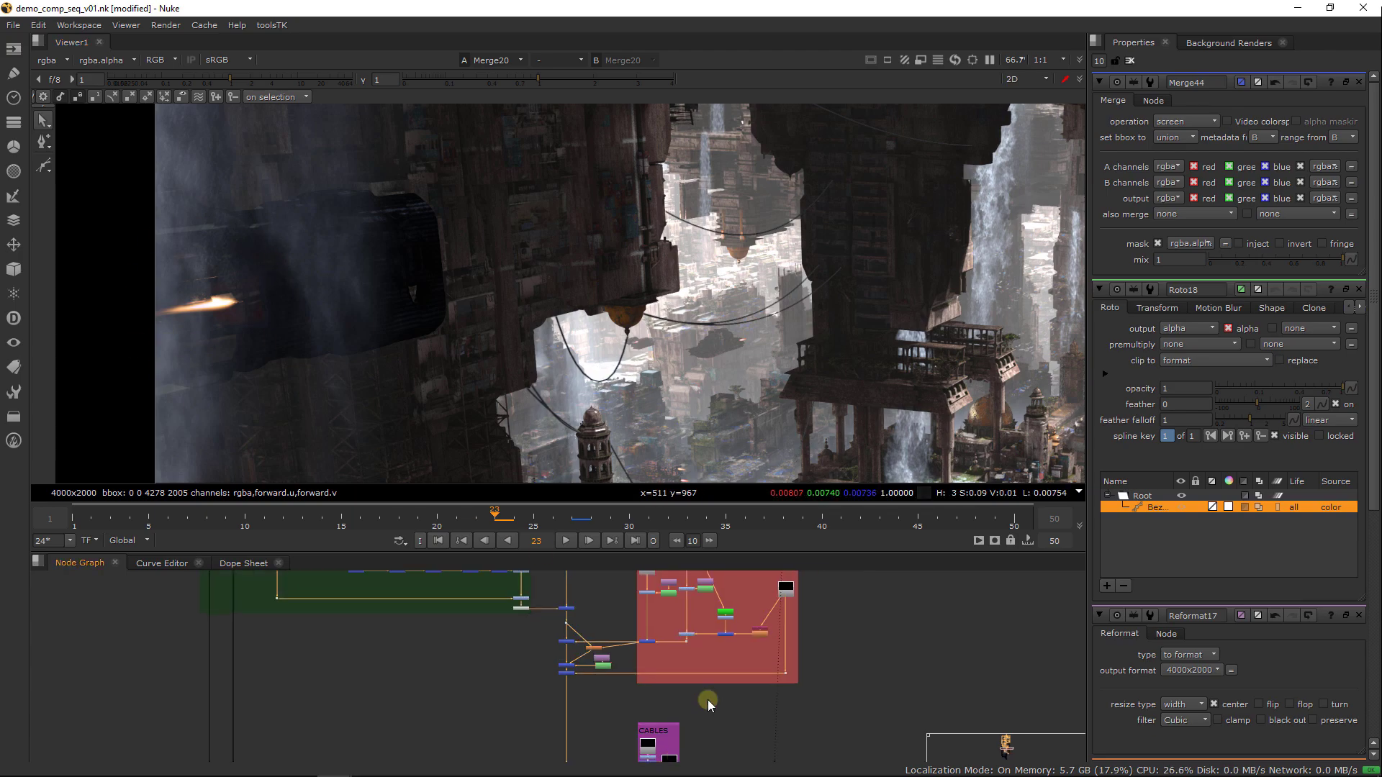
scroll(692, 654, up, 5)
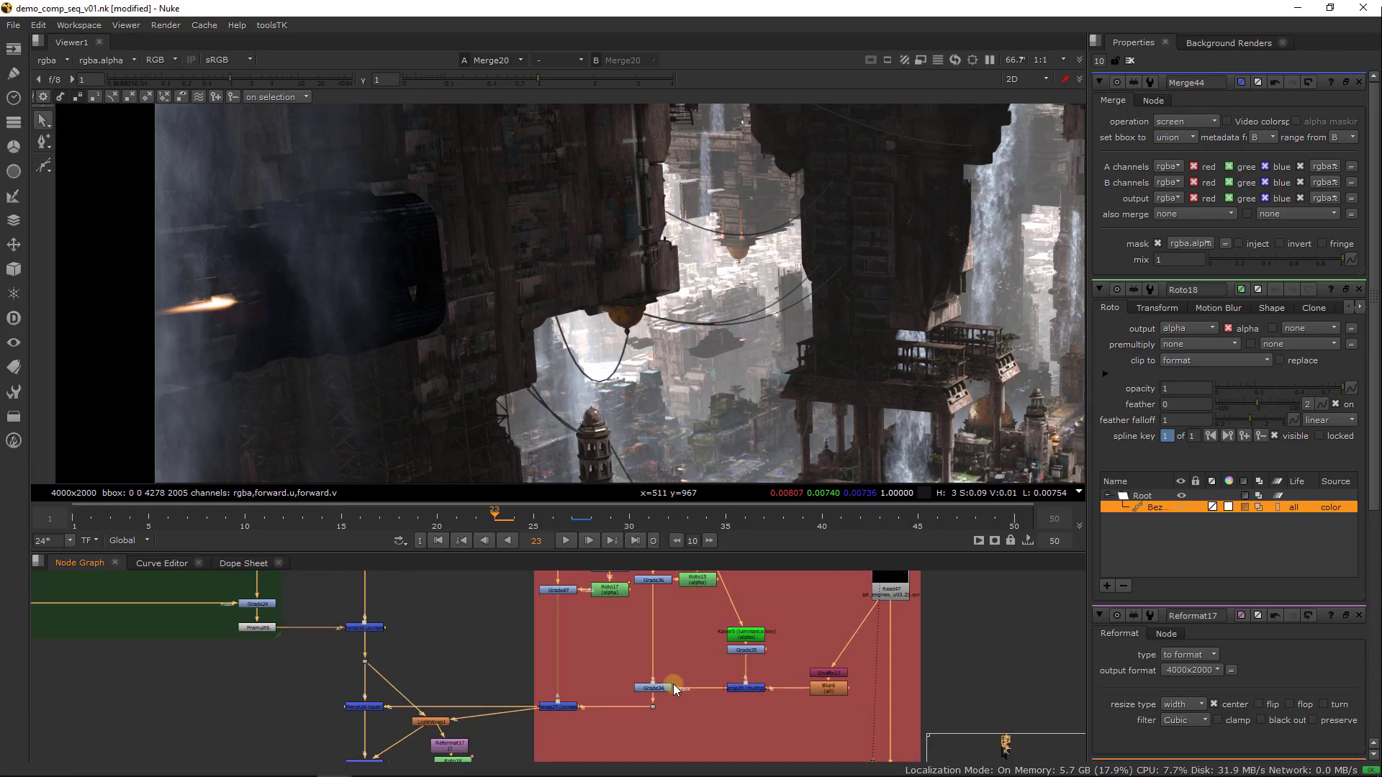
scroll(690, 698, down, 3)
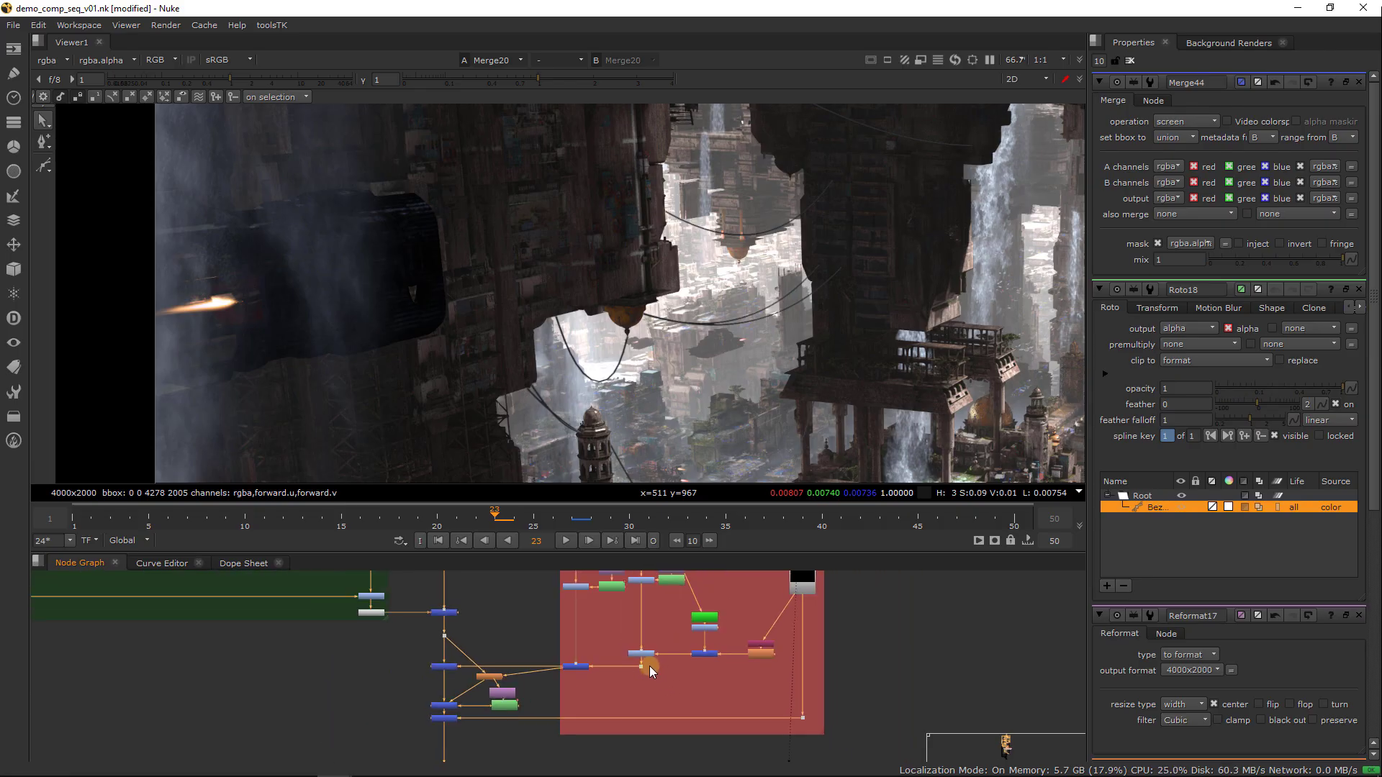
click(802, 717)
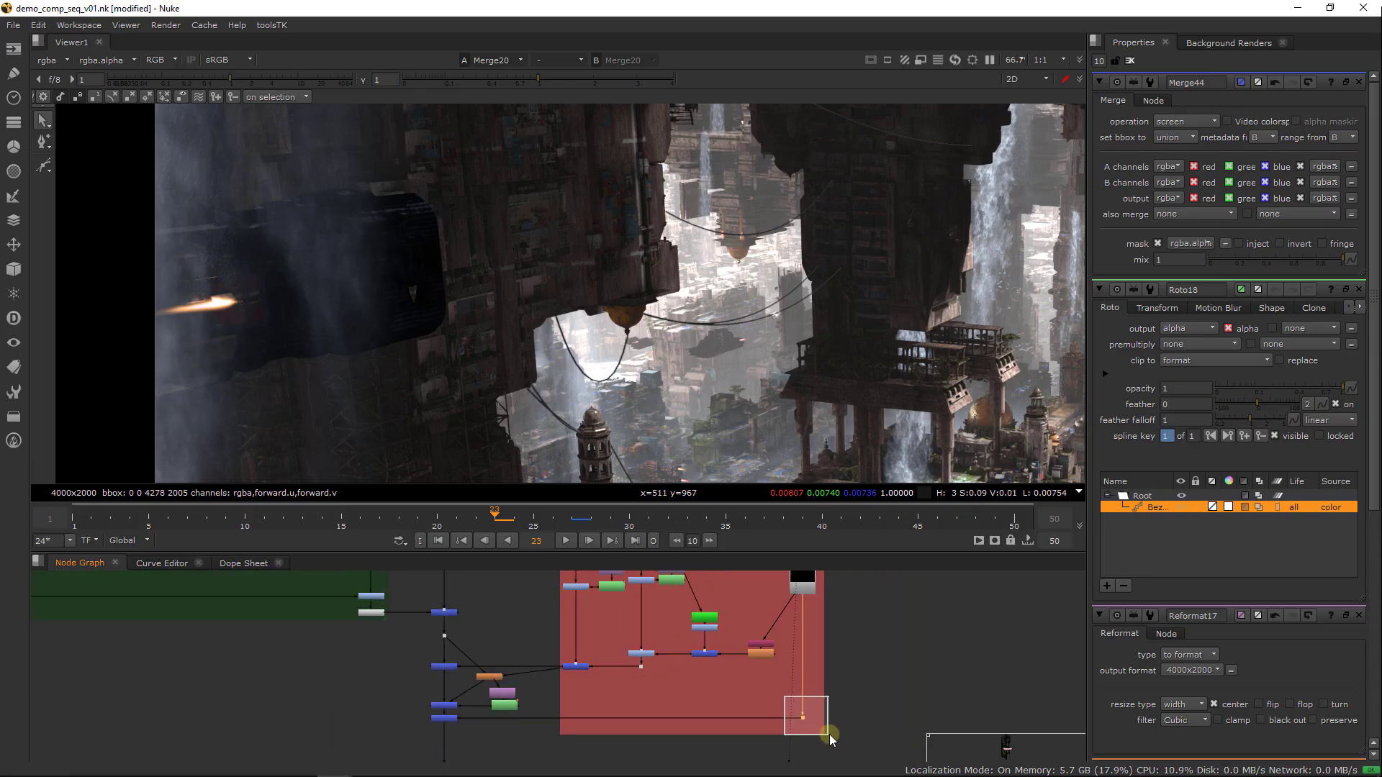
key(1)
key(a)
key(a)
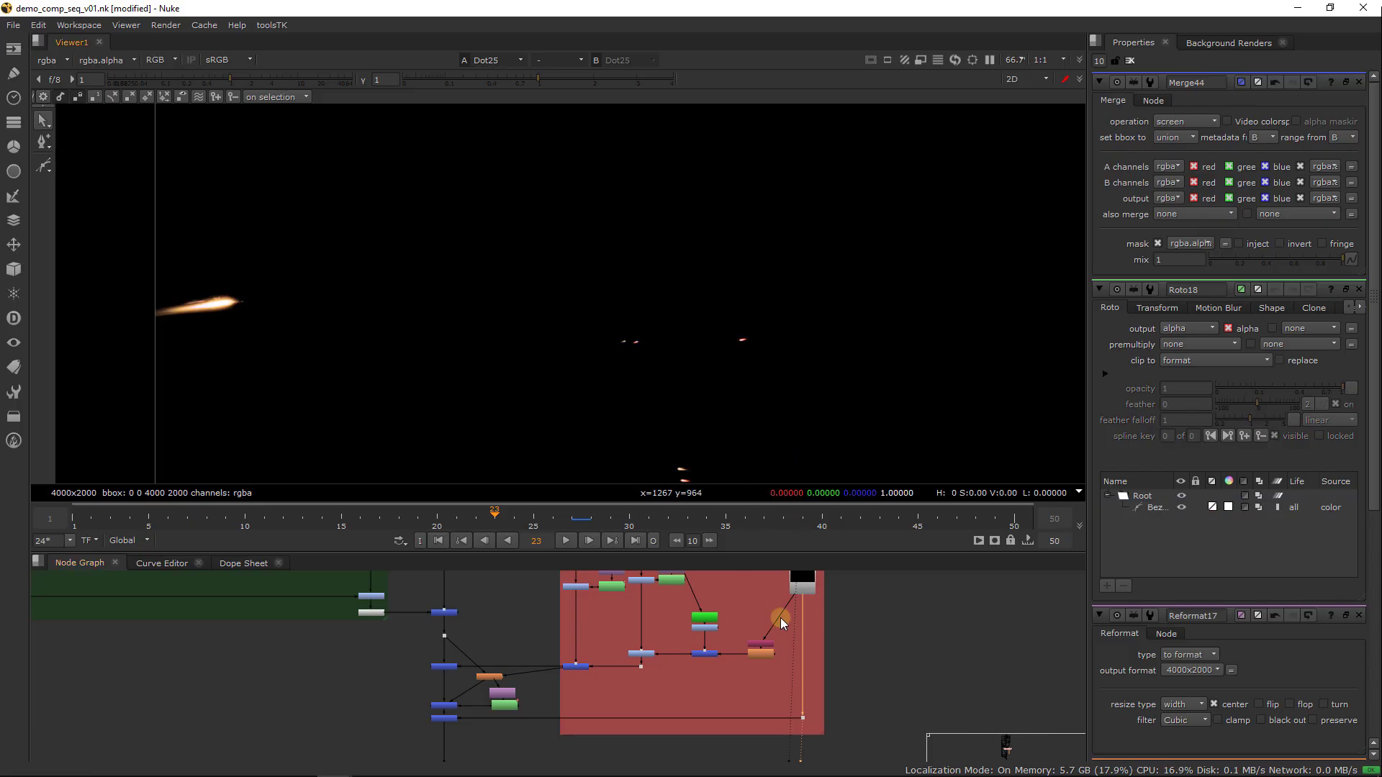
View the blurred engine glow at Blur6 and the merged ships over the city at Merge28
click(763, 653)
key(1)
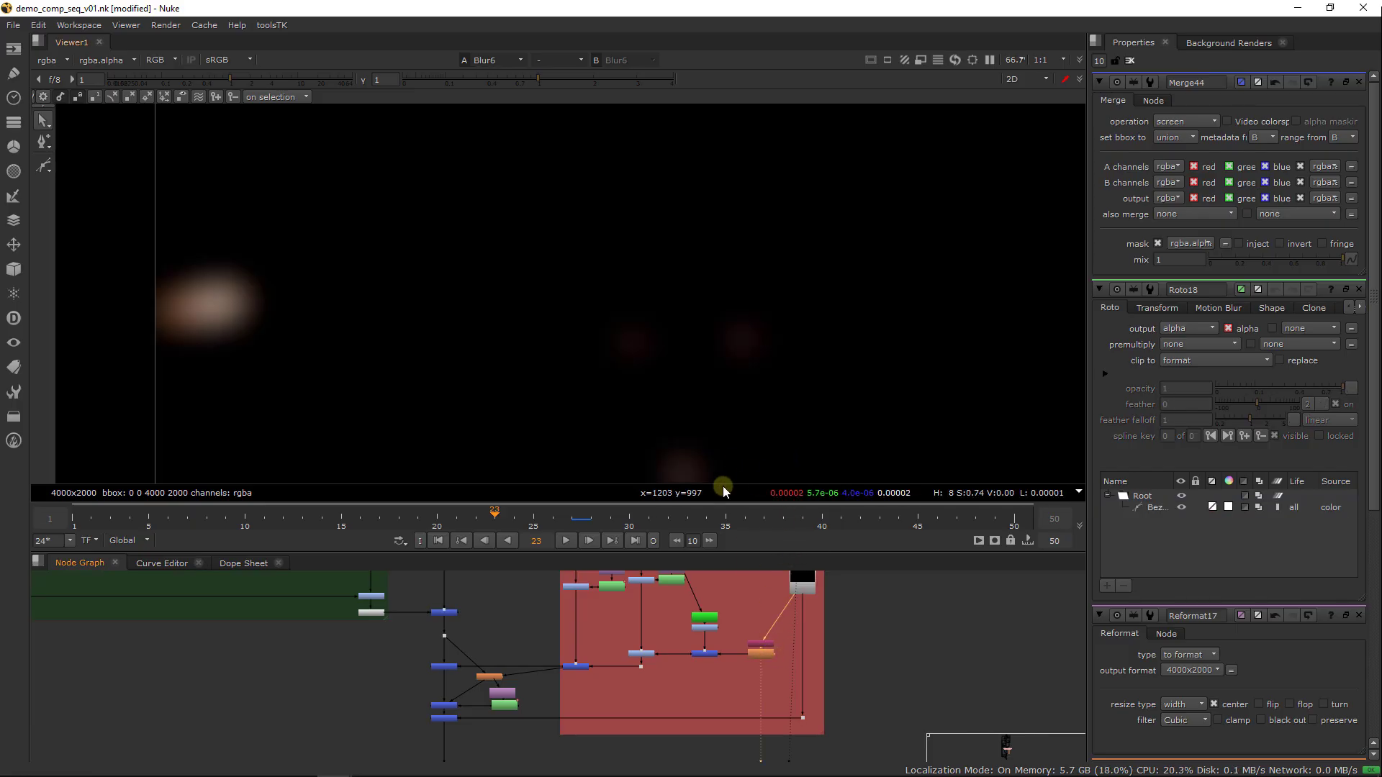
middle_drag(775, 658, 701, 659)
click(367, 722)
key(1)
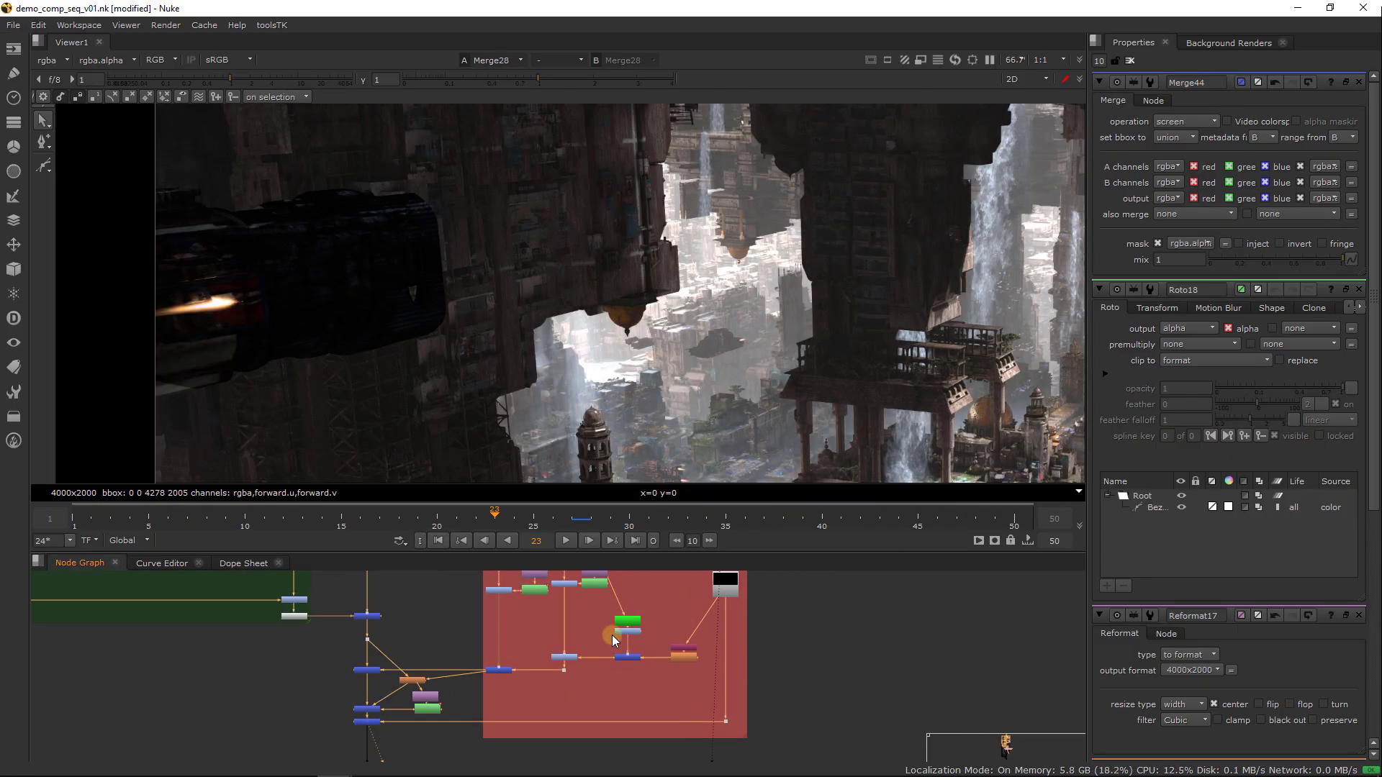
Open the settings of Grade34, which takes the blurred engine mask, and bring the other ships into view
scroll(611, 635, up, 3)
click(537, 668)
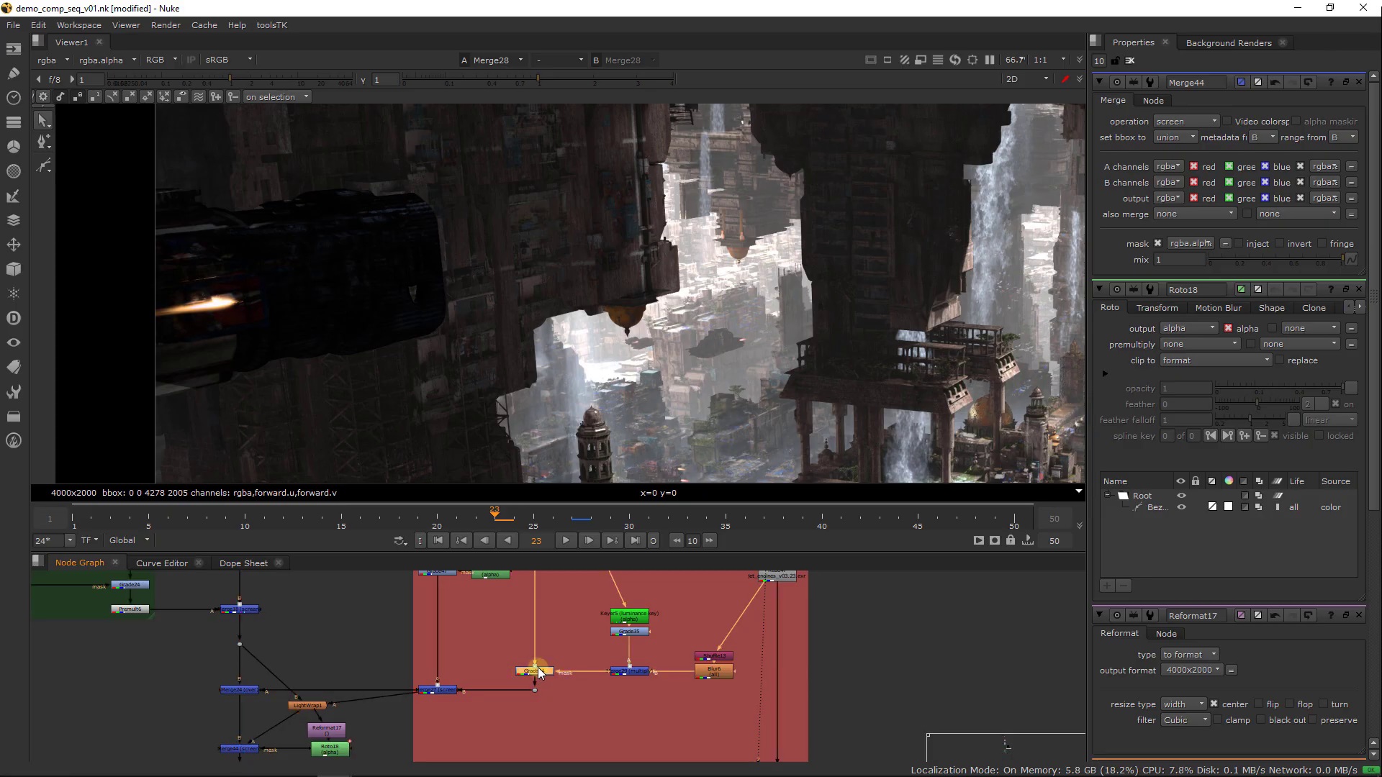
double_click(538, 669)
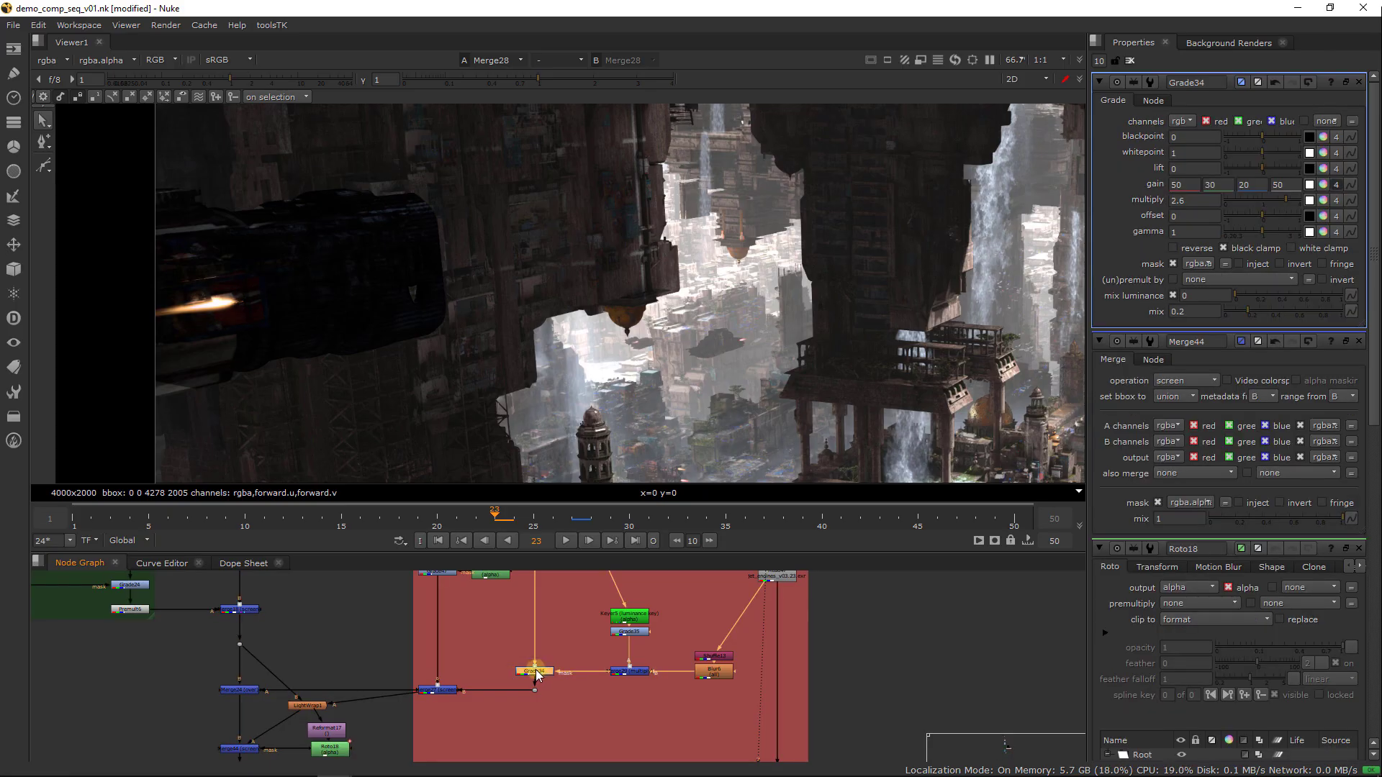
middle_drag(734, 386, 446, 273)
middle_drag(719, 414, 460, 317)
middle_drag(720, 360, 268, 301)
View Grade34 and examine the engine glow it puts on the isolated ships
click(534, 671)
key(1)
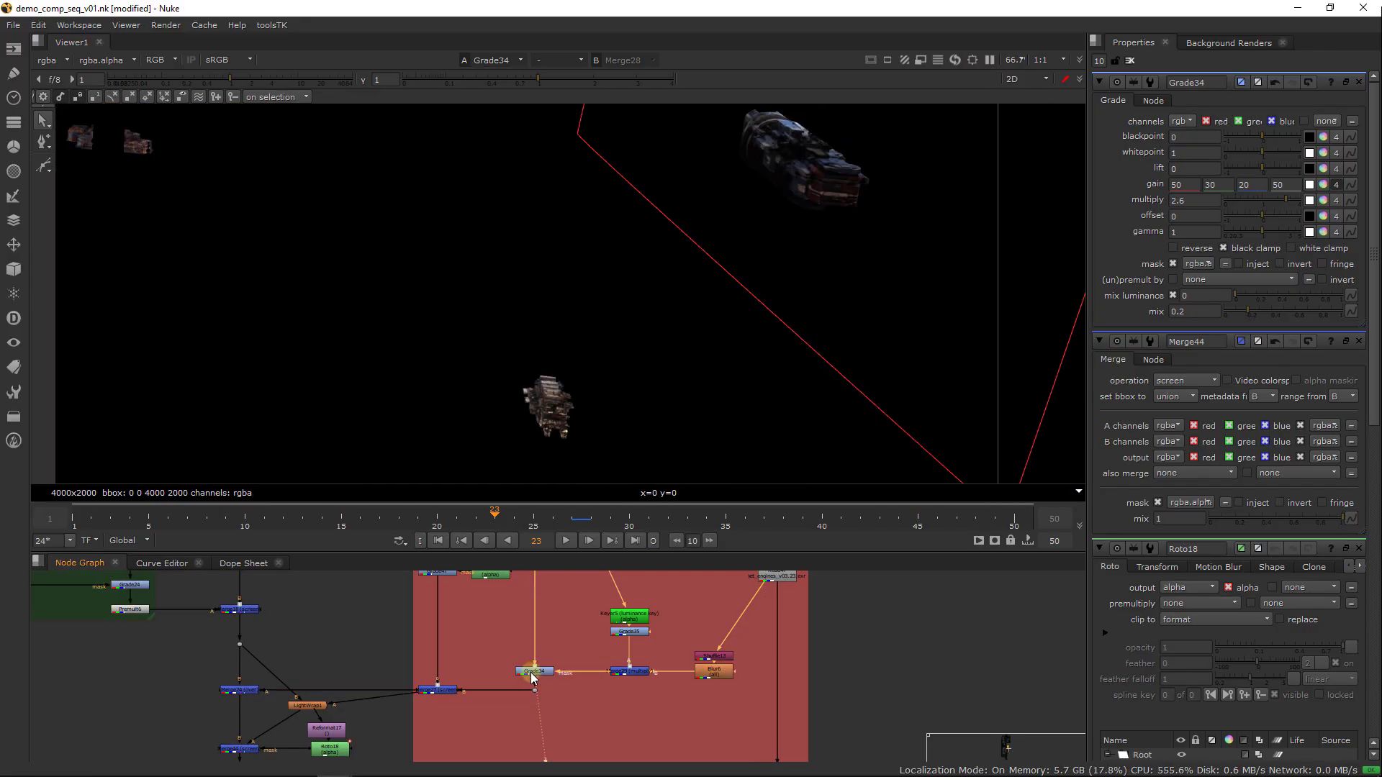
click(531, 671)
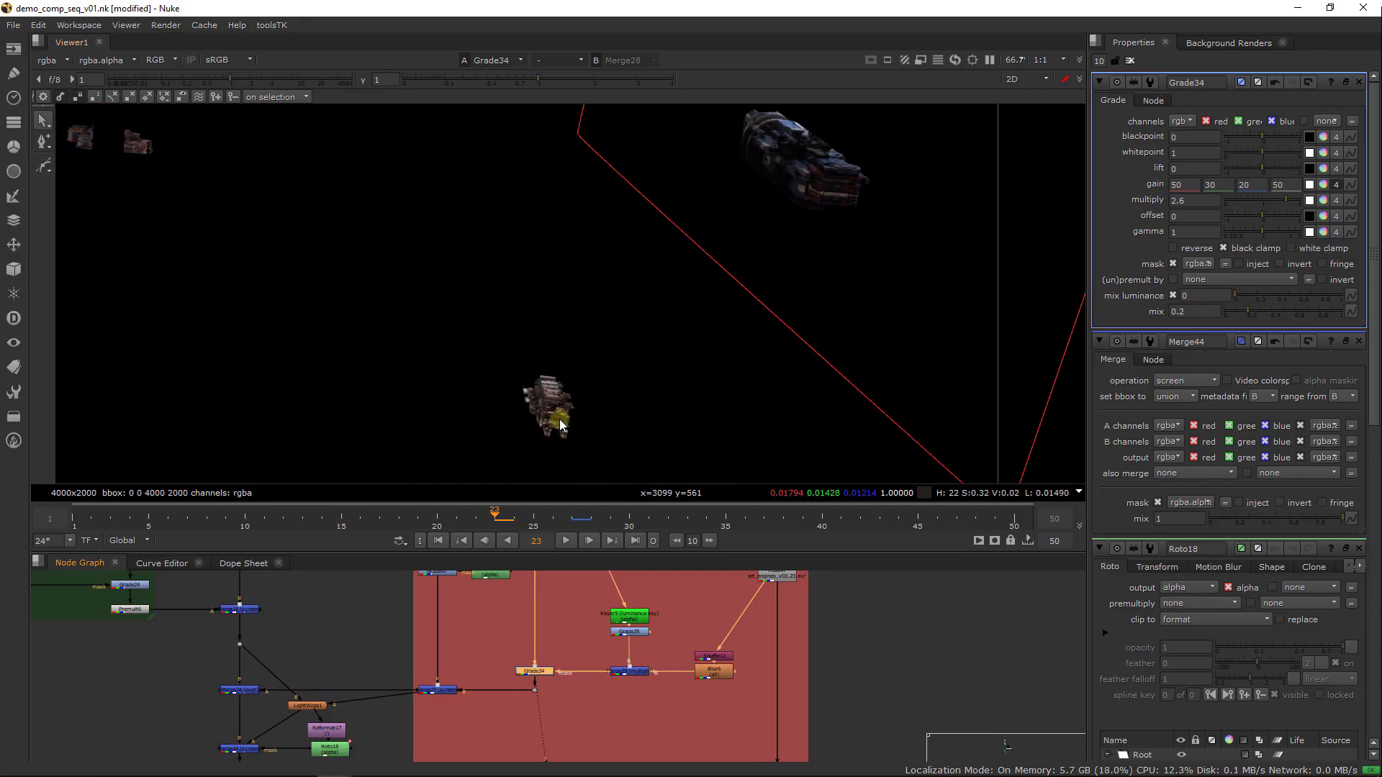
middle_drag(559, 419, 743, 426)
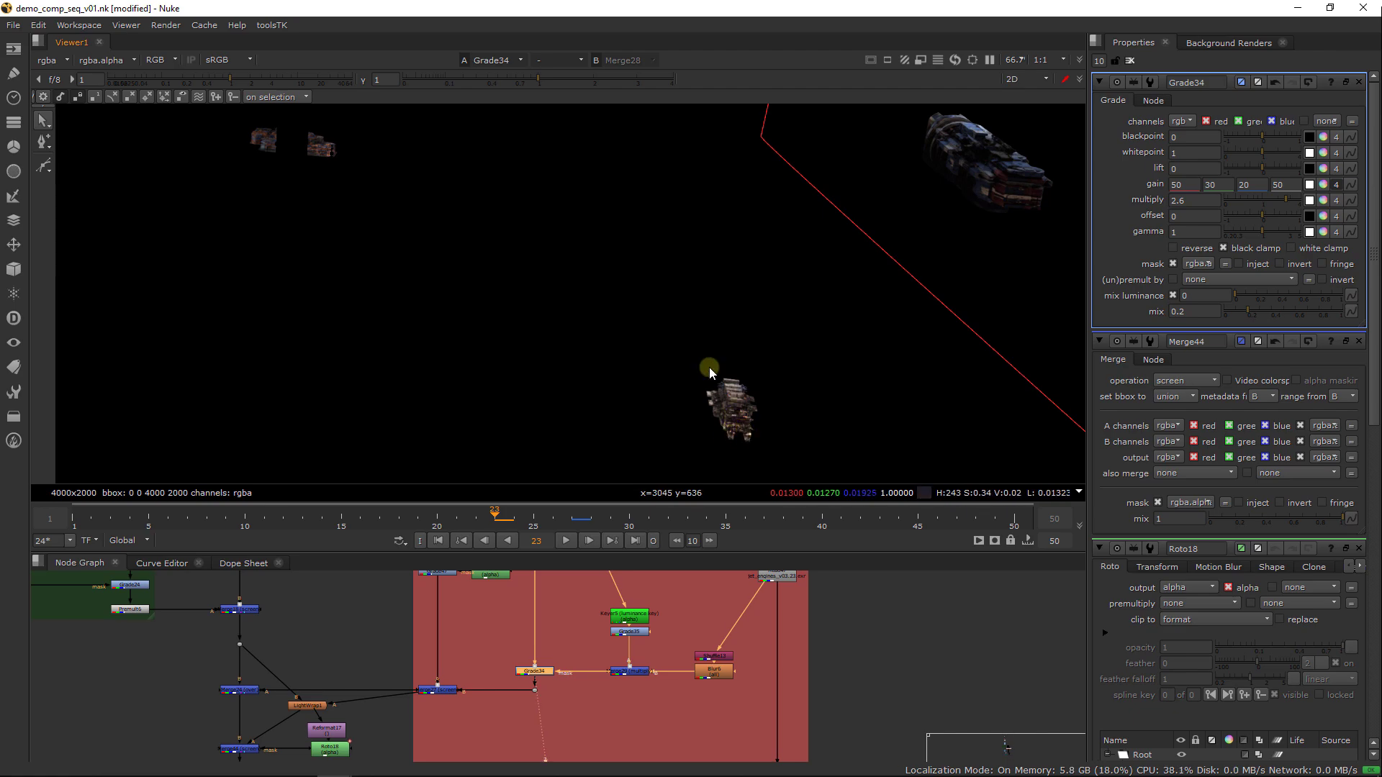
middle_drag(641, 309, 743, 375)
middle_drag(727, 429, 641, 310)
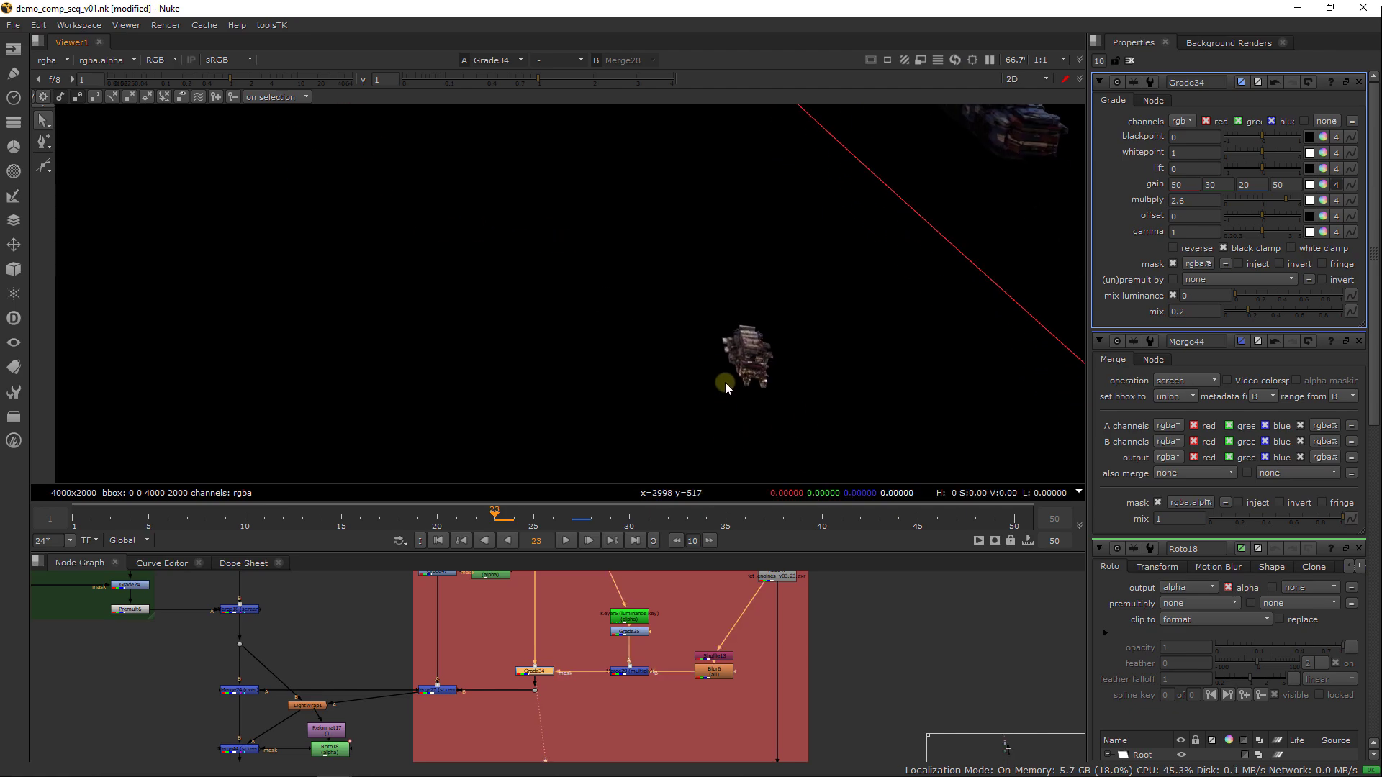
middle_drag(757, 383, 681, 403)
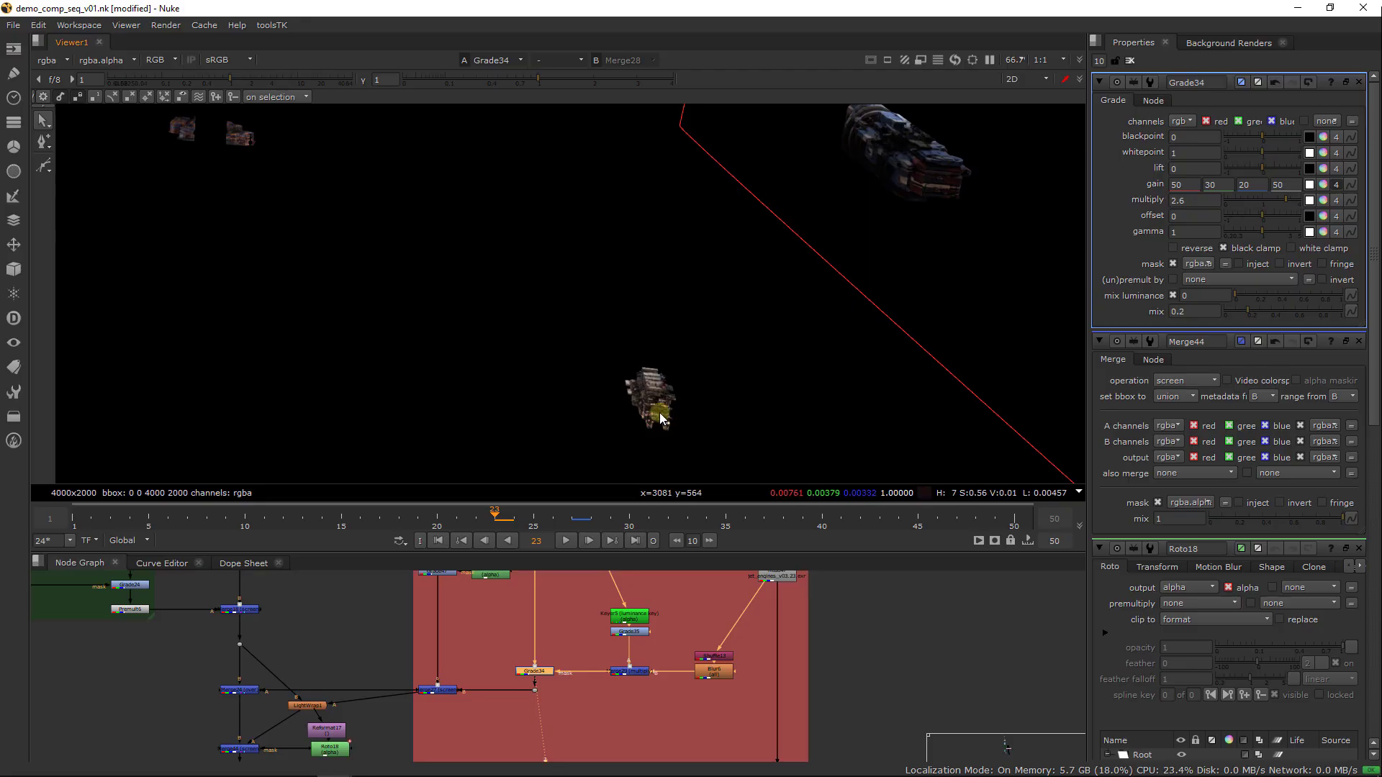
View the engine flame pass at Shuffle13, upstream of Blur6
middle_drag(714, 642, 647, 649)
drag(654, 658, 652, 620)
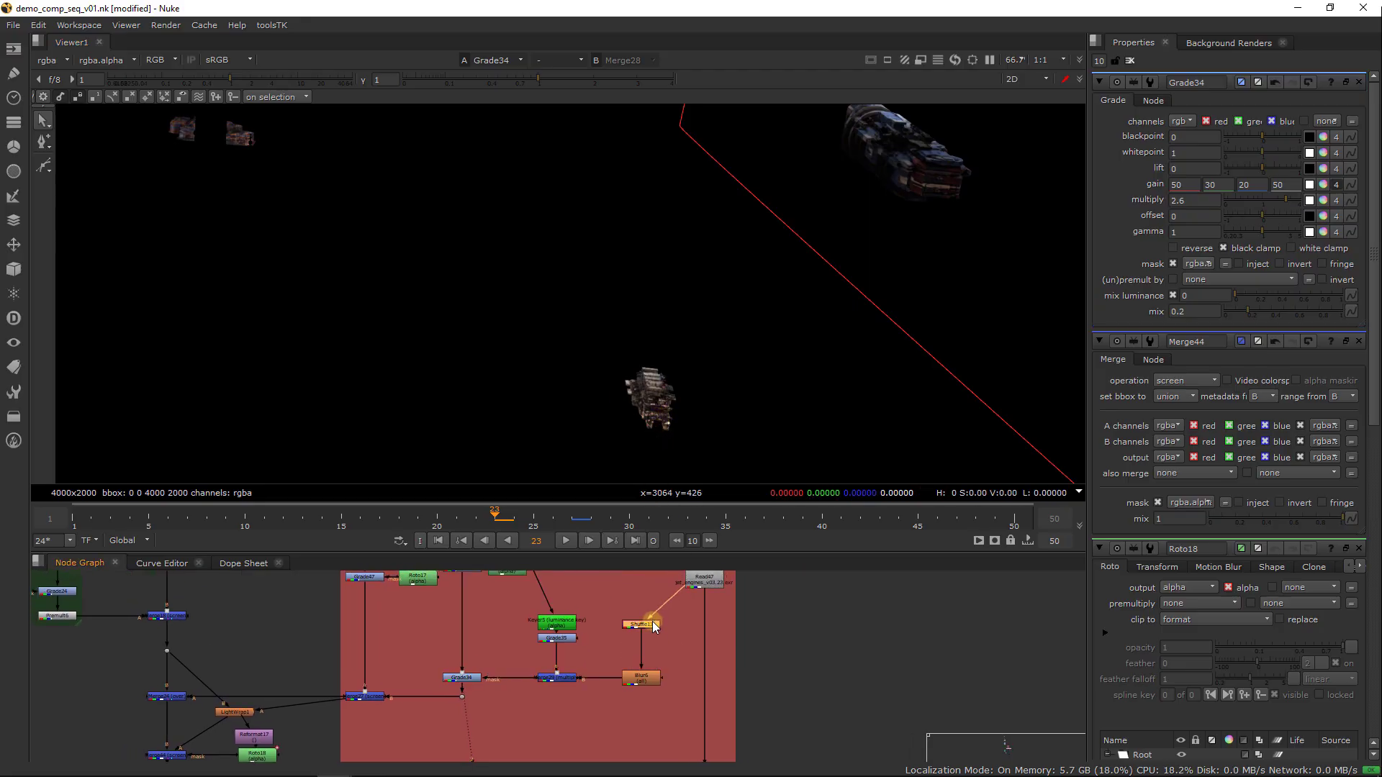
middle_drag(661, 628, 645, 659)
key(1)
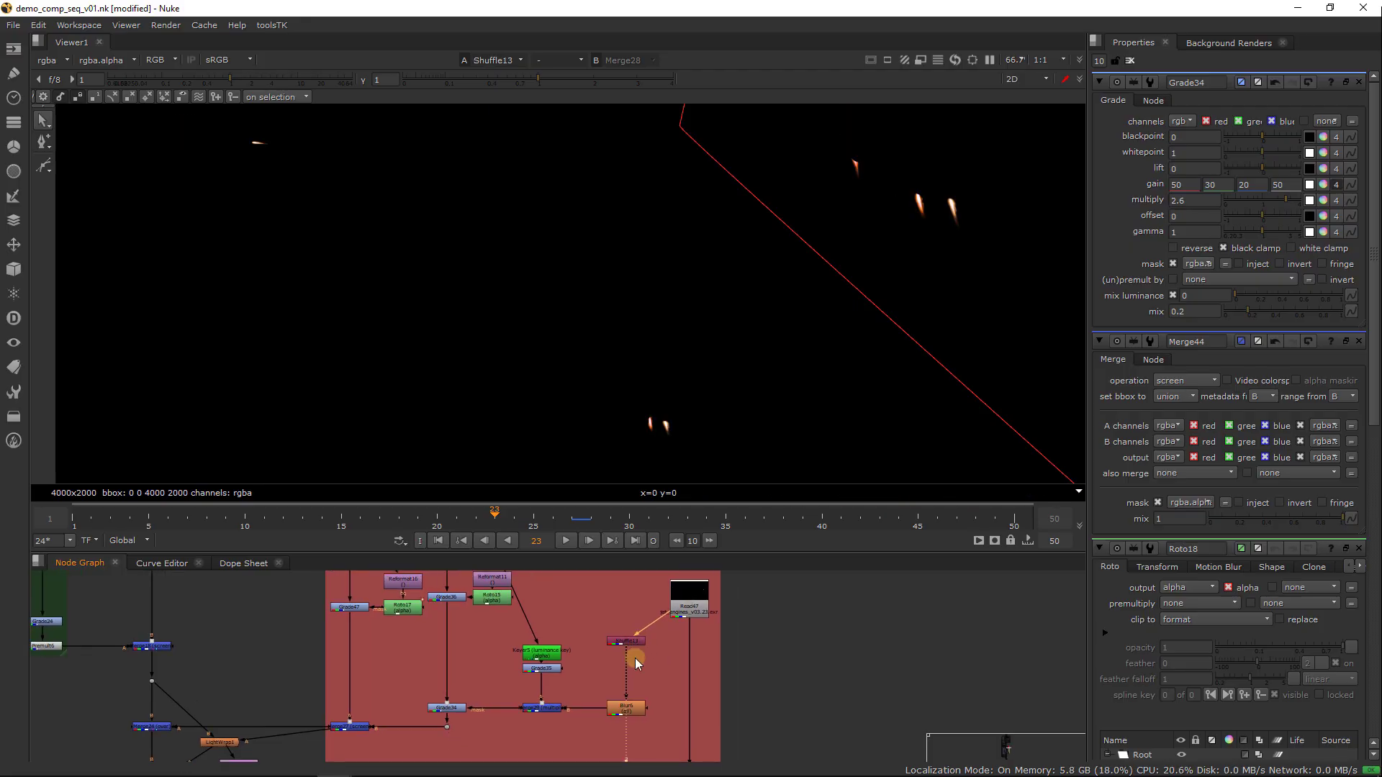
Move Blur6 aside, check its glow across the whole frame, and add a copy of it beside it fed by Shuffle13
drag(634, 711, 606, 693)
key(1)
scroll(625, 323, down, 3)
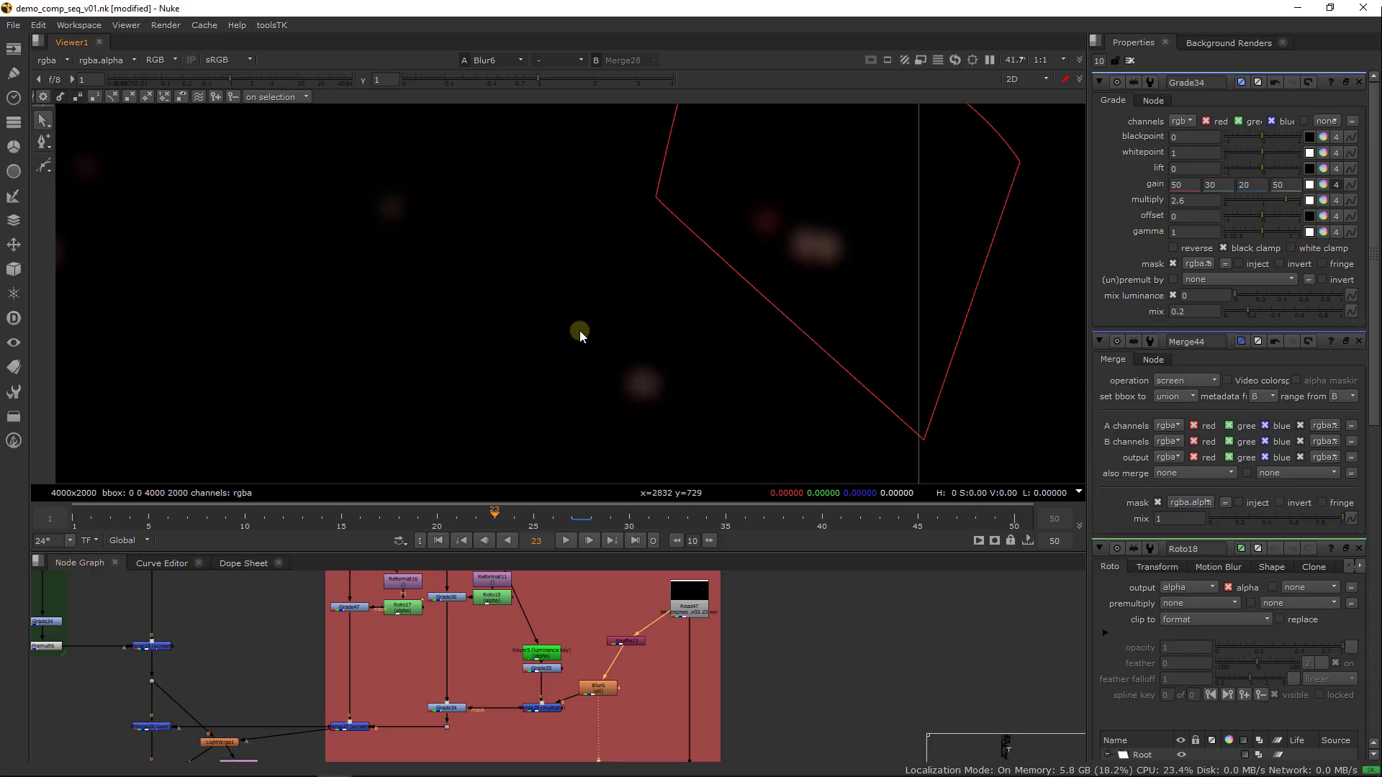
middle_drag(409, 340, 447, 338)
click(627, 681)
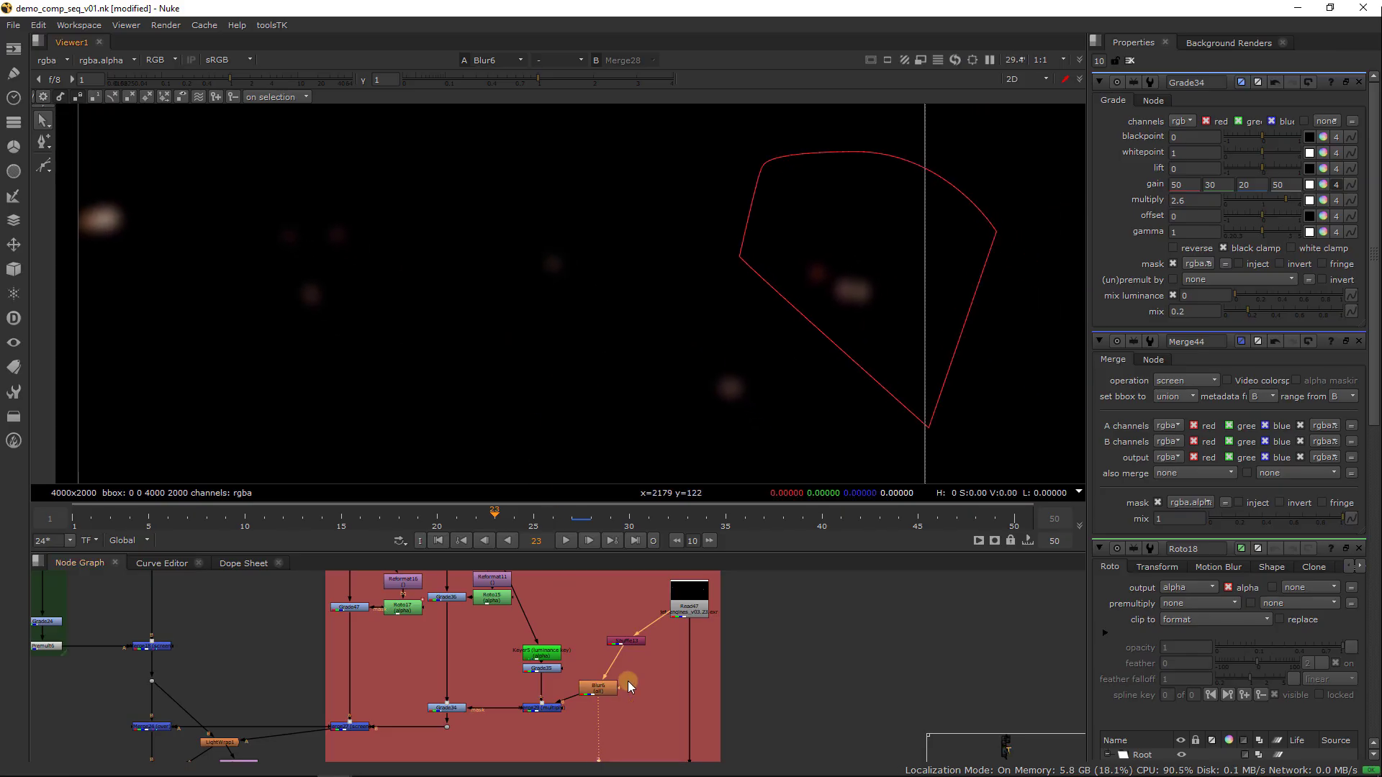
key(ctrl+c)
click(660, 684)
drag(599, 683, 636, 650)
key(ctrl+v)
key(1)
Set the size of the copied blur, Blur13, to 30 and clear all open node settings
double_click(657, 686)
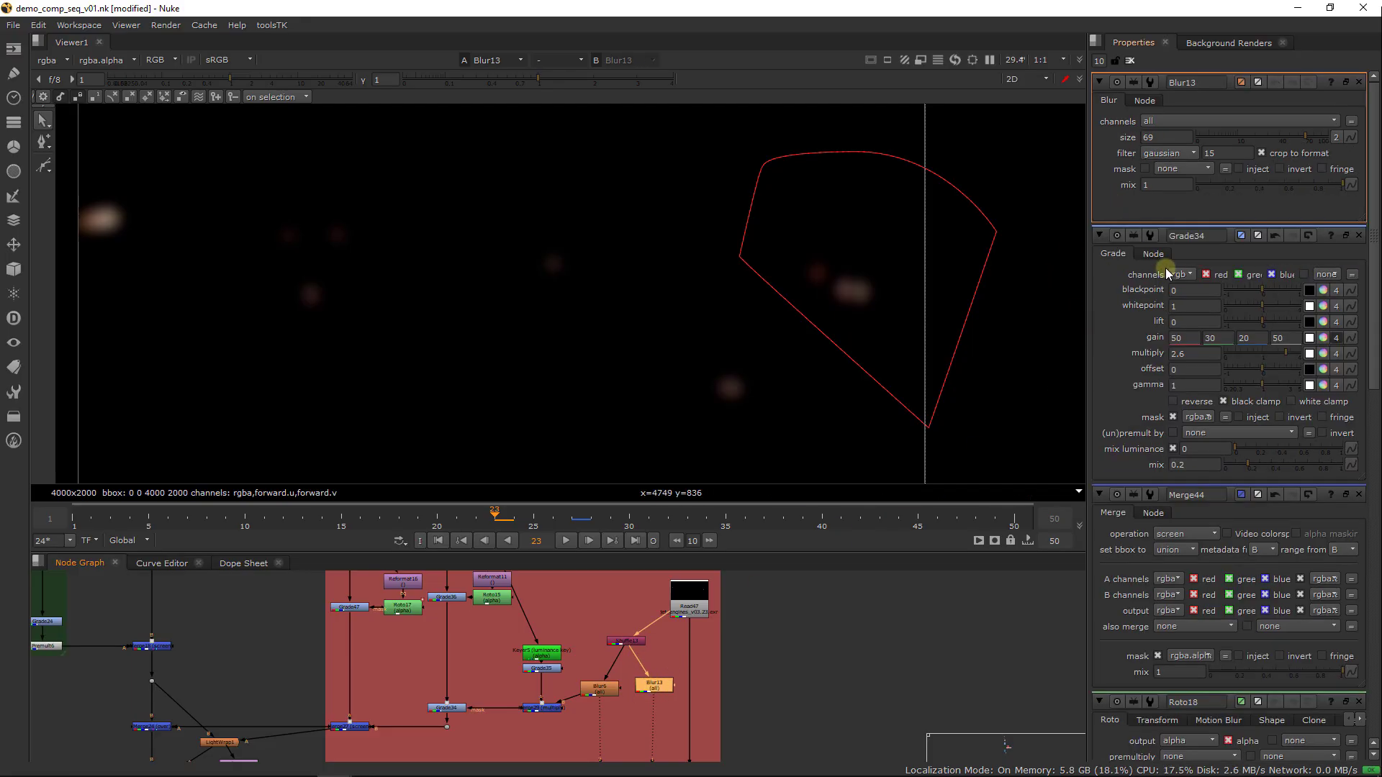
double_click(1160, 136)
text(30)
key(Return)
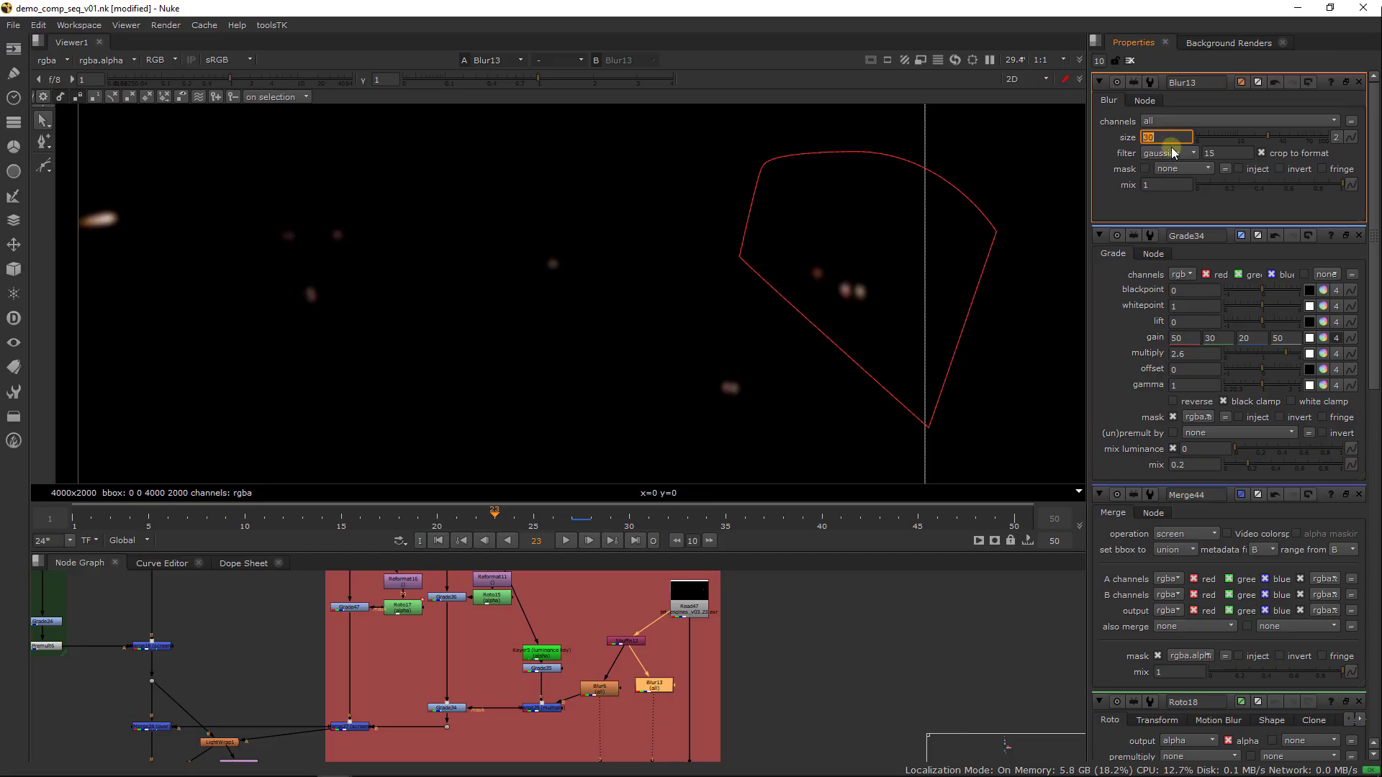
click(1130, 61)
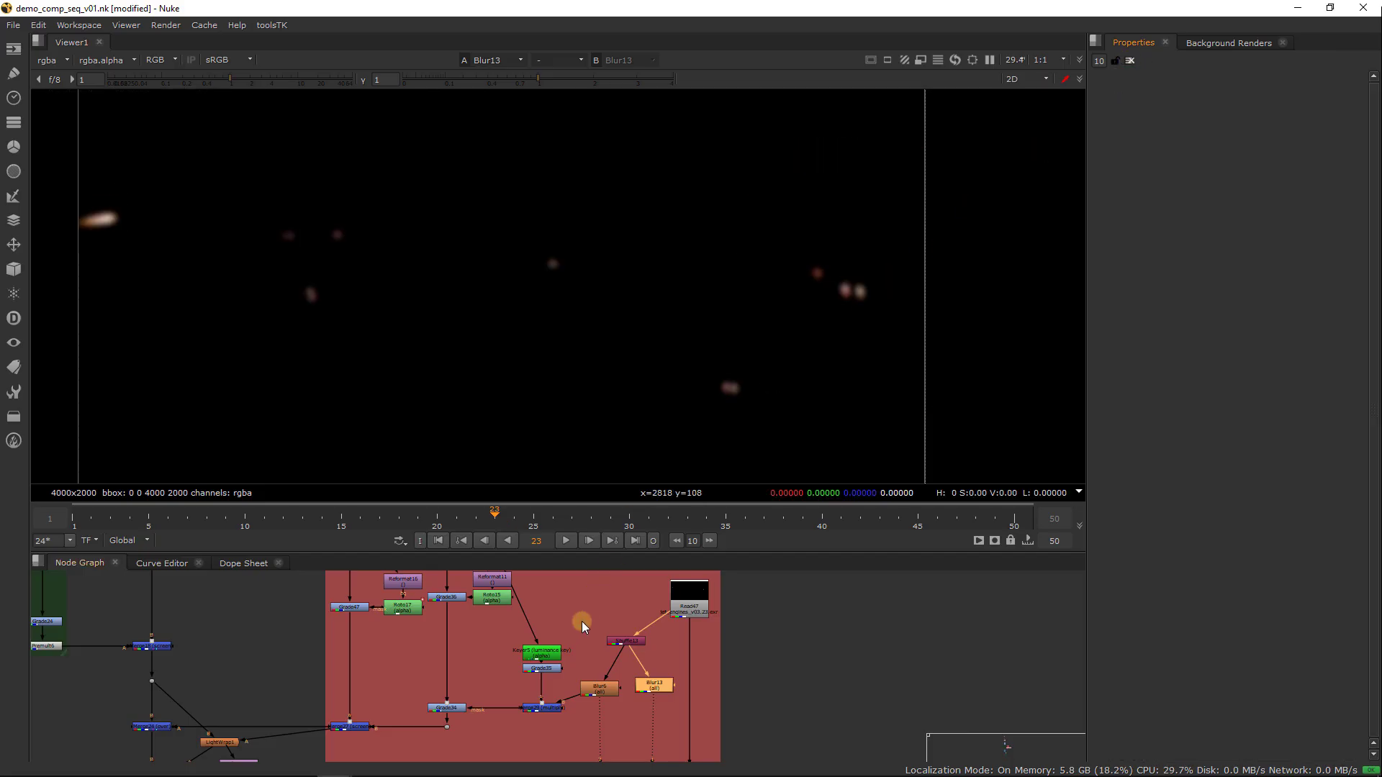
Add a Roto node and insert it between Shuffle13 and Blur6
click(578, 666)
key(Tab)
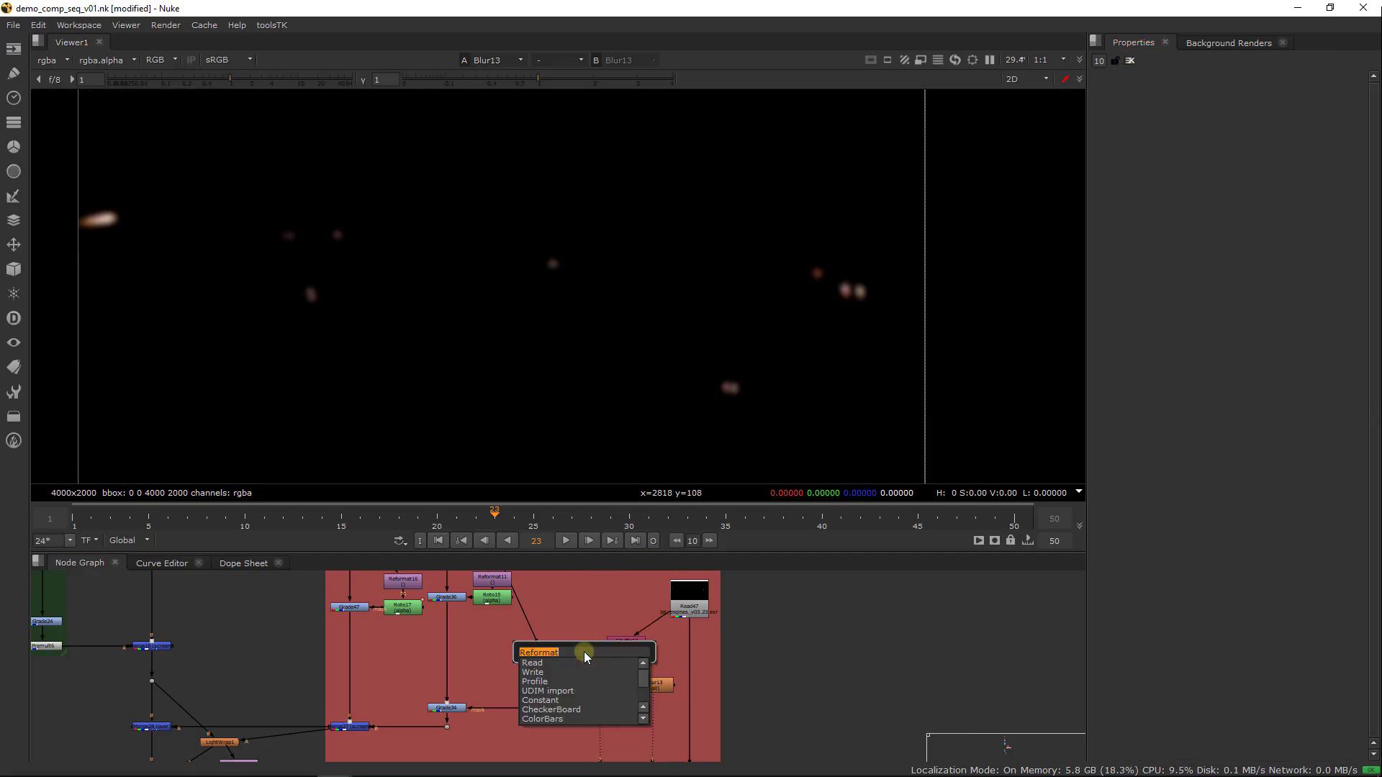
text(Roto)
key(Return)
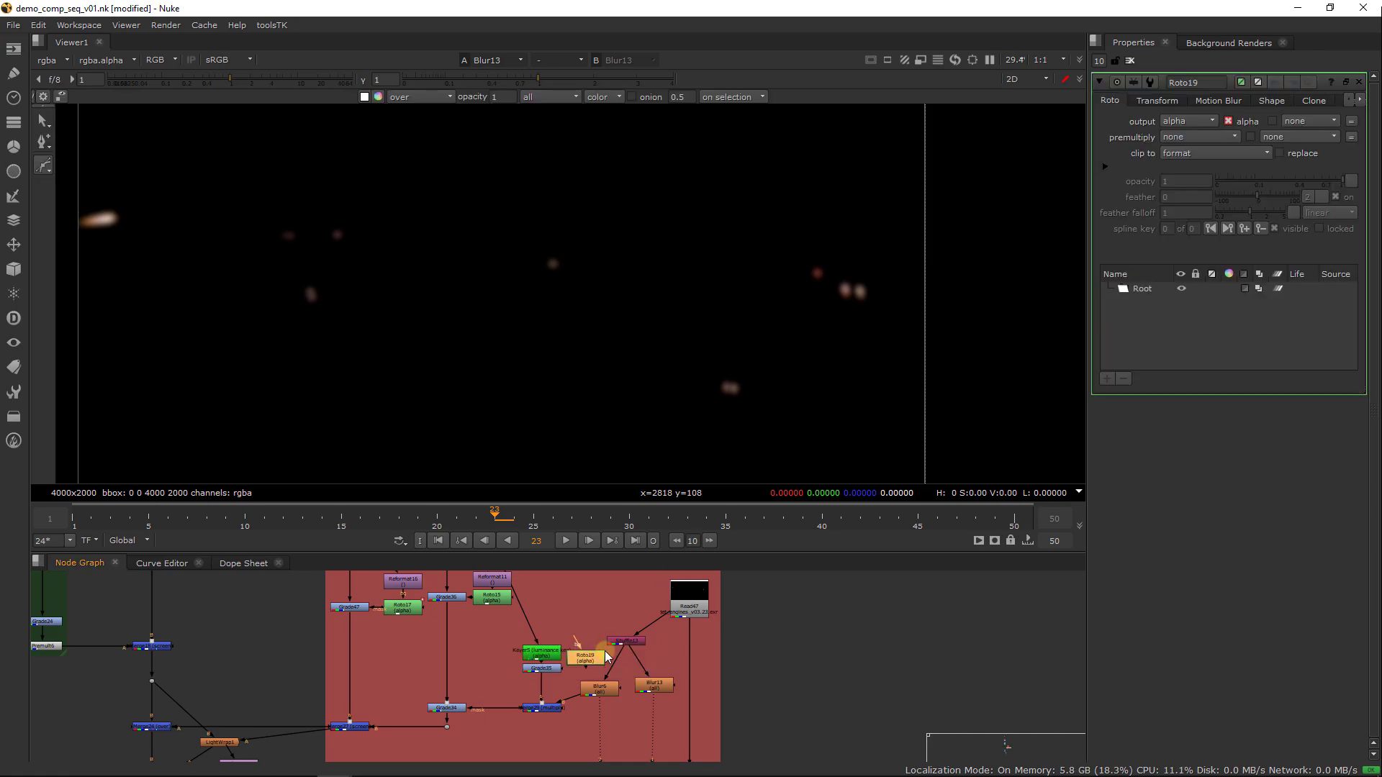
mouse_move(586, 661)
mouse_down()
mouse_move(612, 667)
mouse_move(598, 661)
mouse_up()
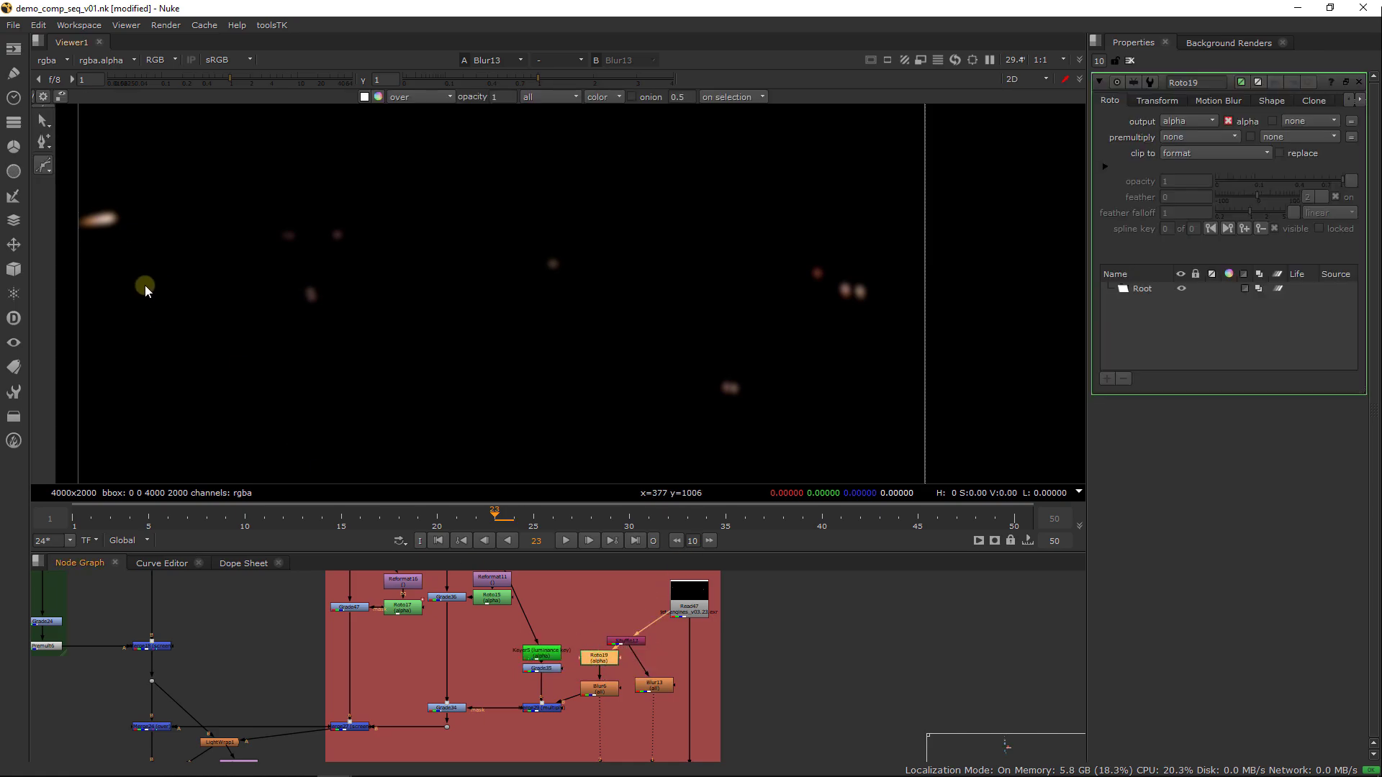
Draw a closed roto shape in Roto19 loosely around the foreground ship's engine glow at the image's left edge
click(77, 269)
click(336, 198)
click(377, 142)
middle_drag(275, 177, 399, 245)
click(194, 154)
click(81, 214)
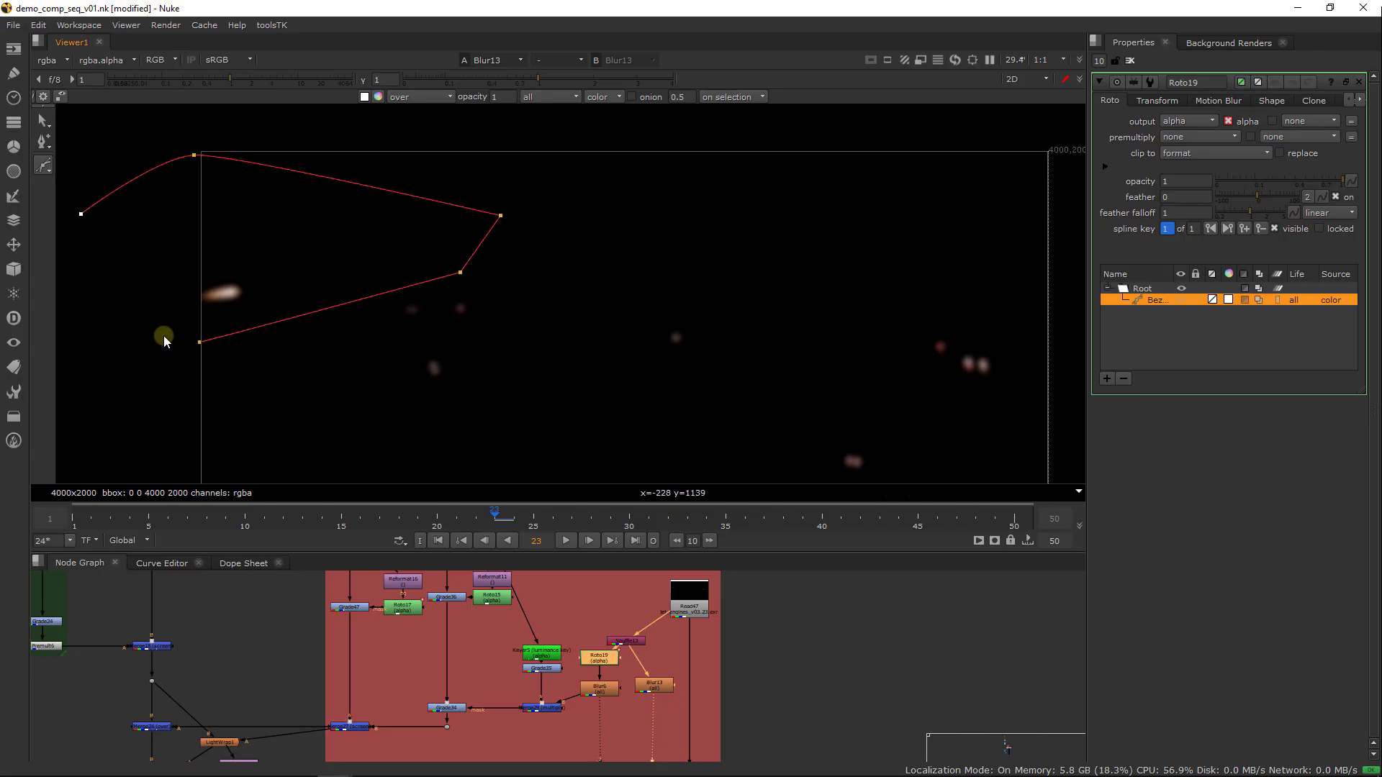
click(200, 343)
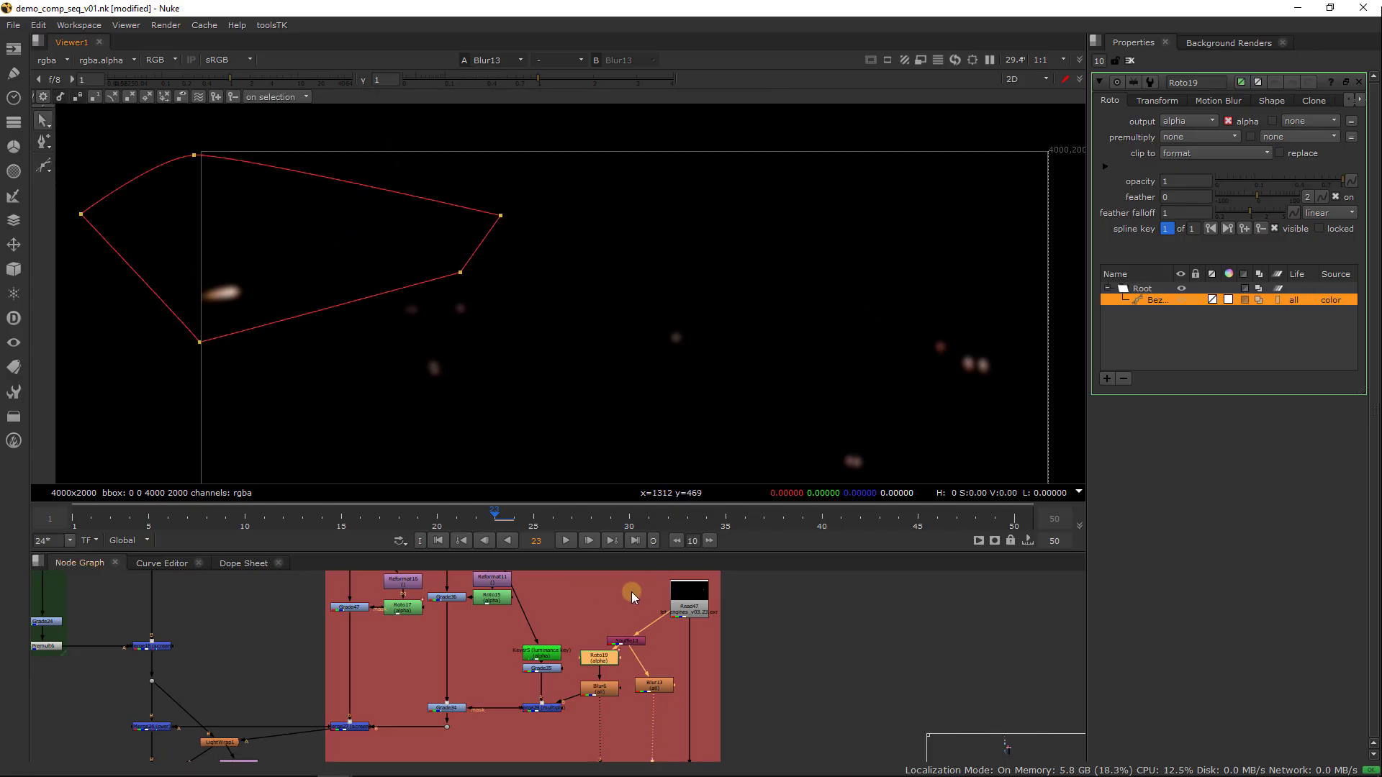
Set Roto19's output to rgba, give its shape color 0 with invert enabled, and check the result through Blur6
click(1189, 121)
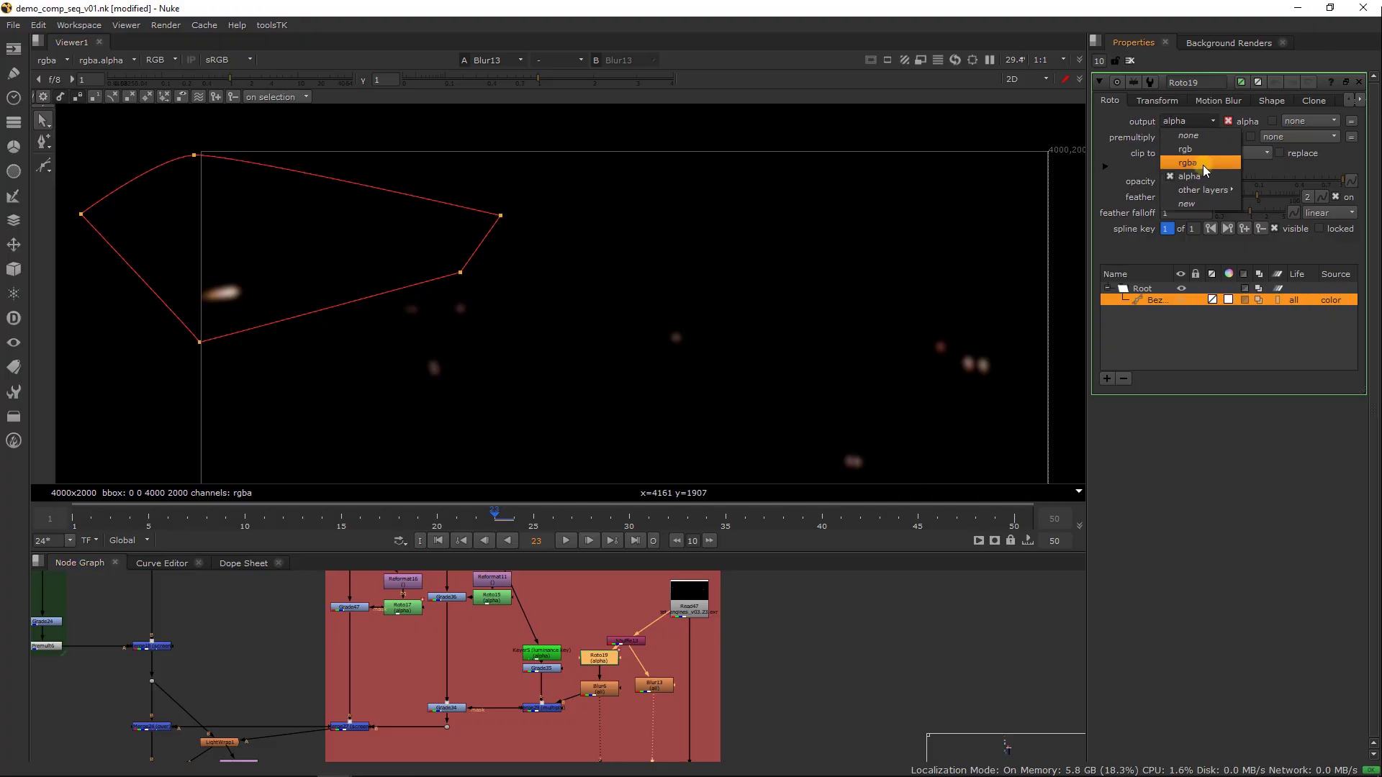
click(1187, 154)
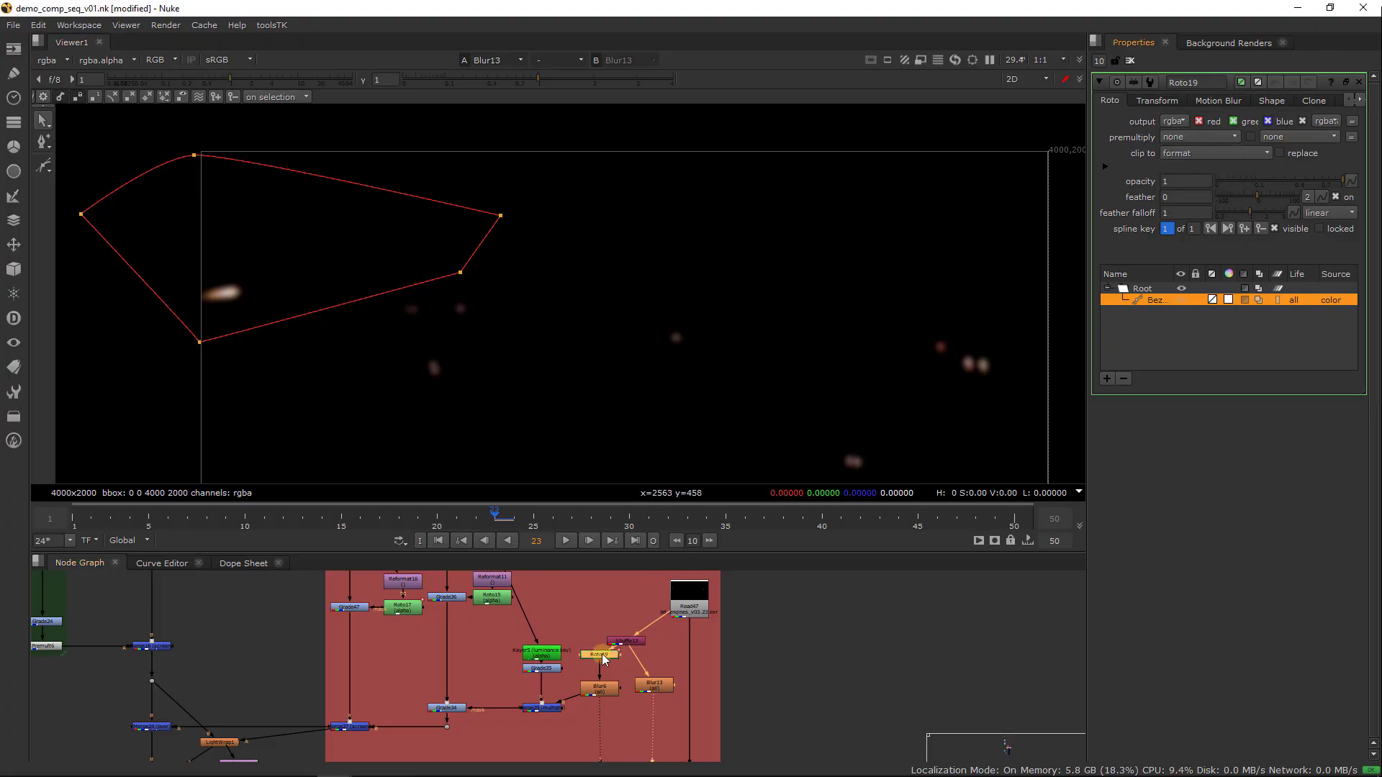
key(1)
click(1272, 101)
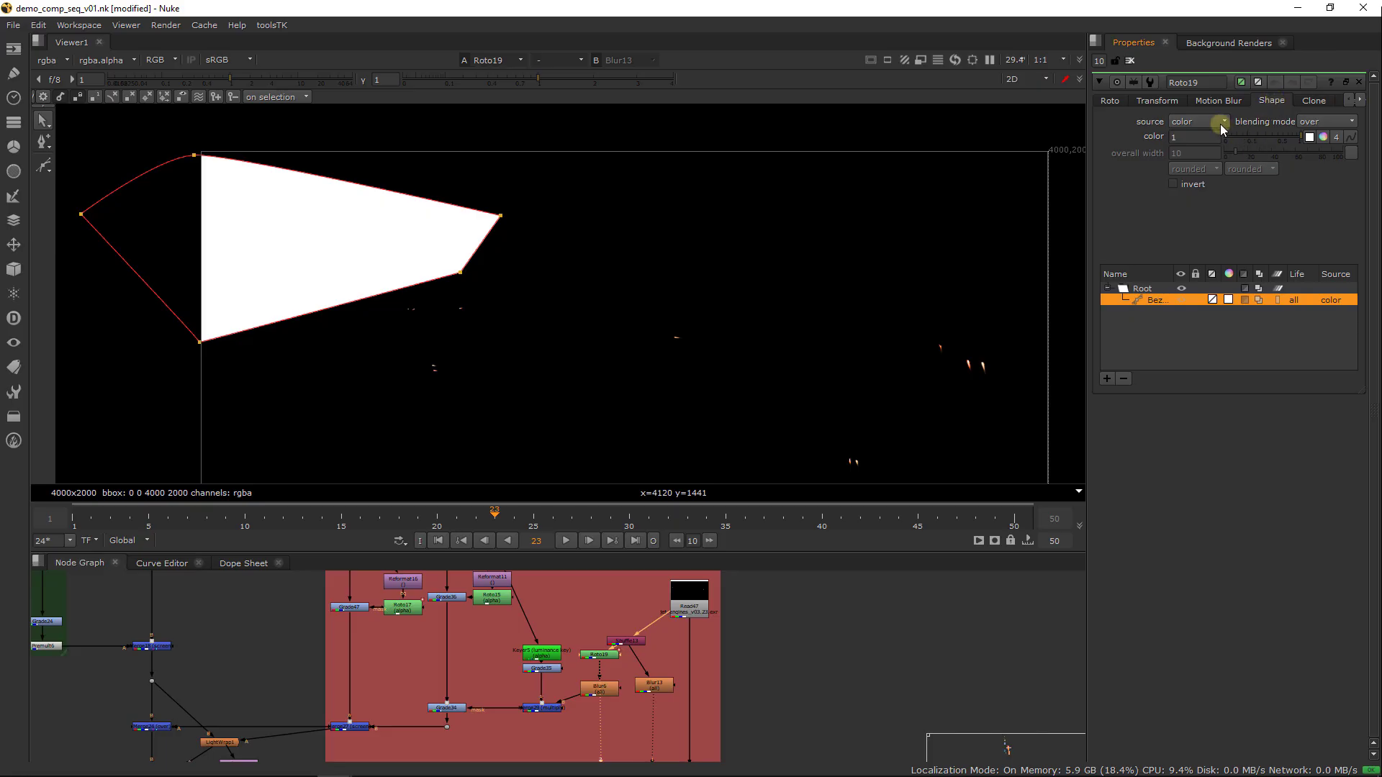
drag(1227, 137, 1143, 151)
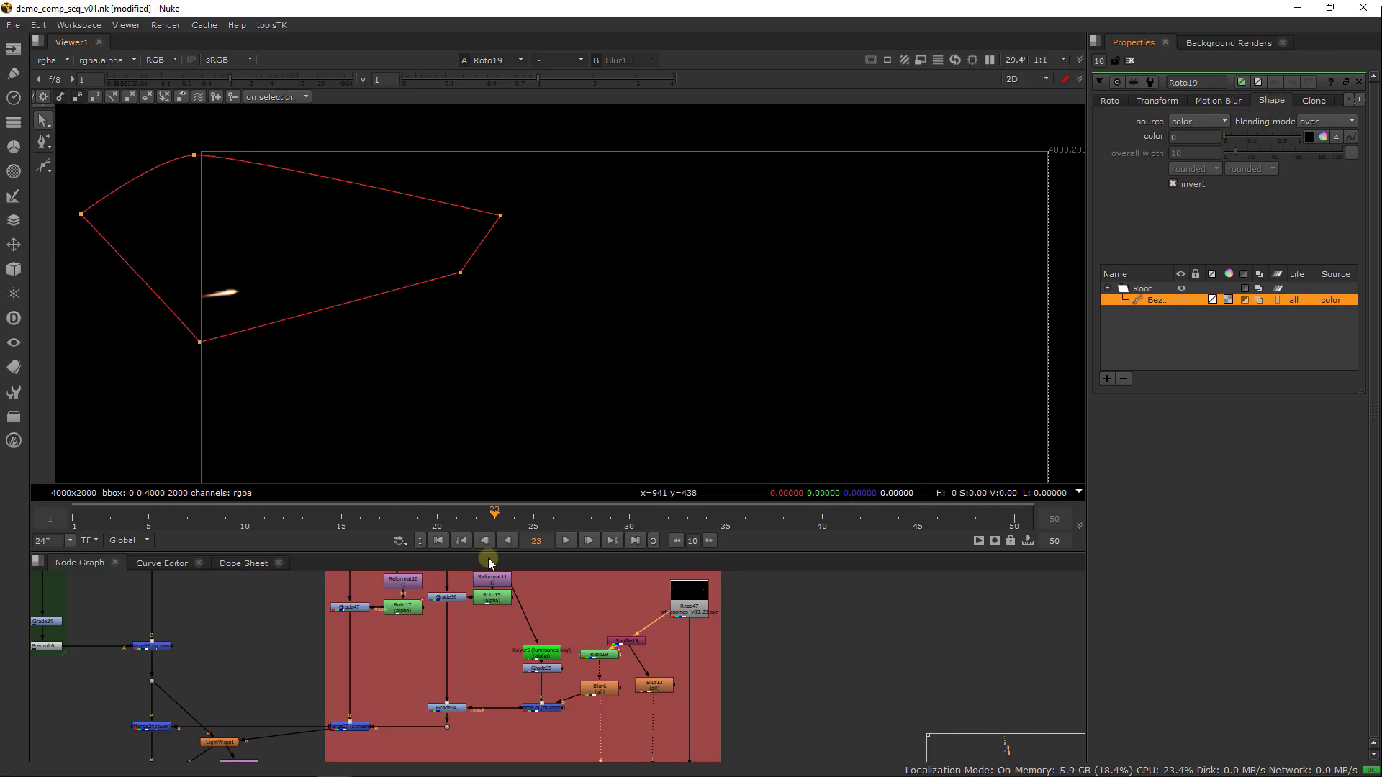
key(1)
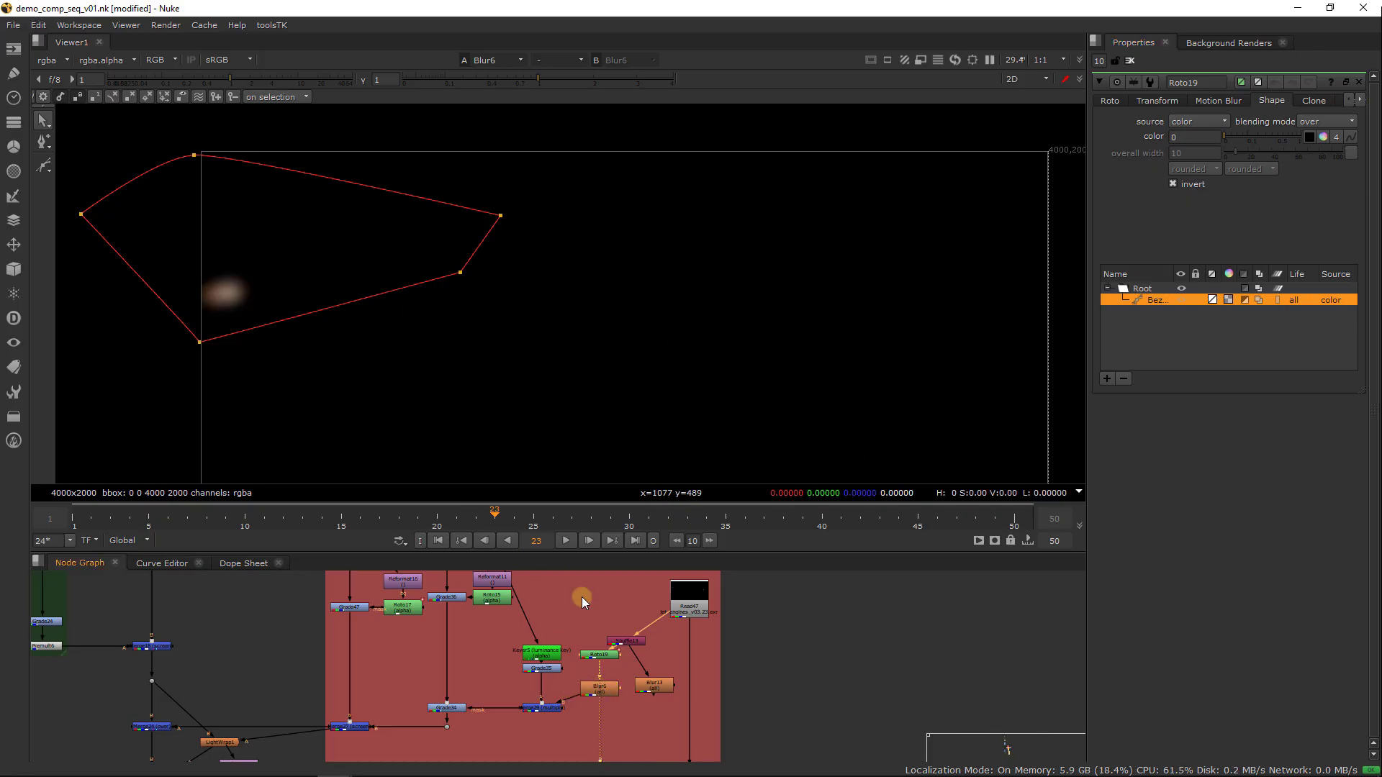
Copy Roto19, insert the copy between Shuffle13 and Blur13, and view Blur13
click(587, 653)
key(ctrl+c)
click(658, 653)
key(ctrl+v)
mouse_move(658, 654)
mouse_down()
mouse_move(641, 659)
mouse_move(654, 655)
mouse_up()
click(657, 684)
key(1)
Turn off invert on Roto20's Bezier shape and clear all open node settings
double_click(658, 655)
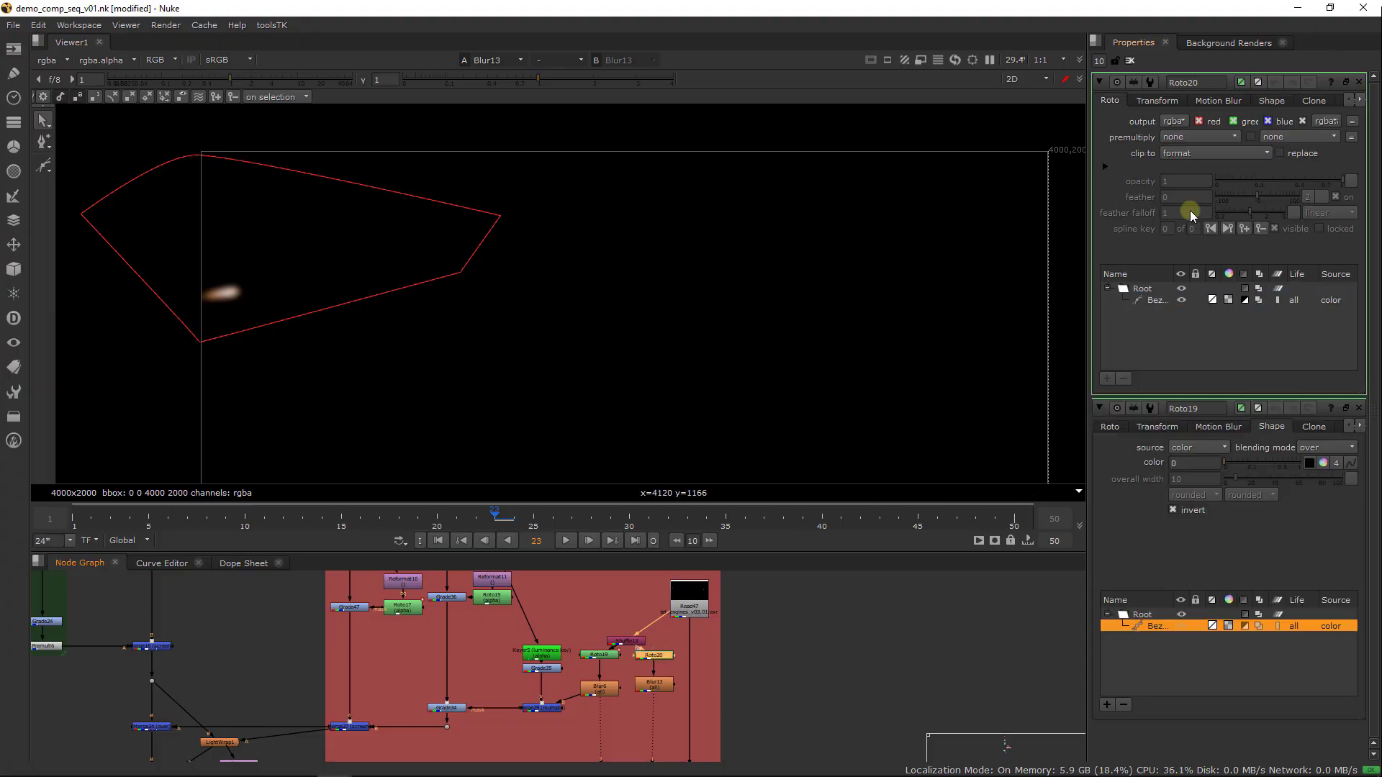
click(1272, 101)
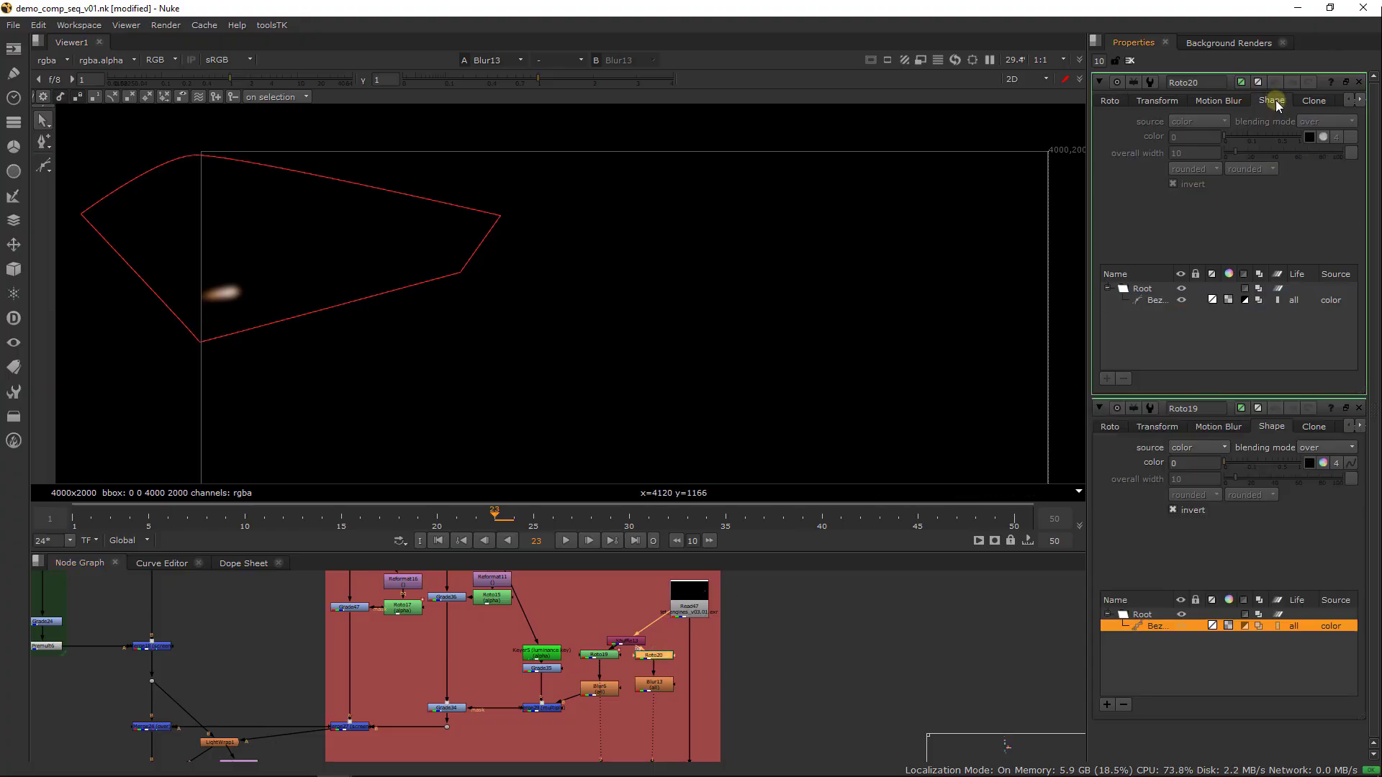
click(1158, 301)
click(1173, 184)
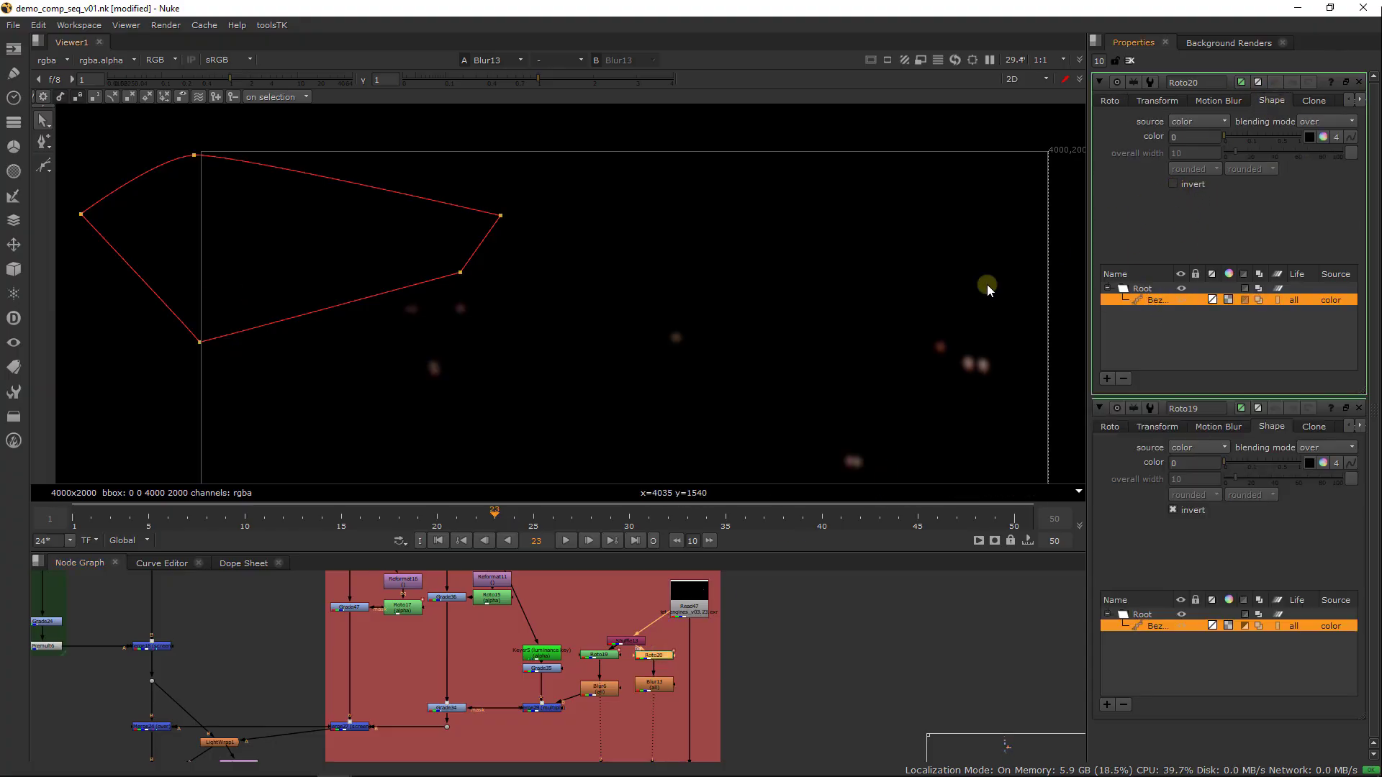
click(1130, 61)
middle_drag(667, 642, 651, 603)
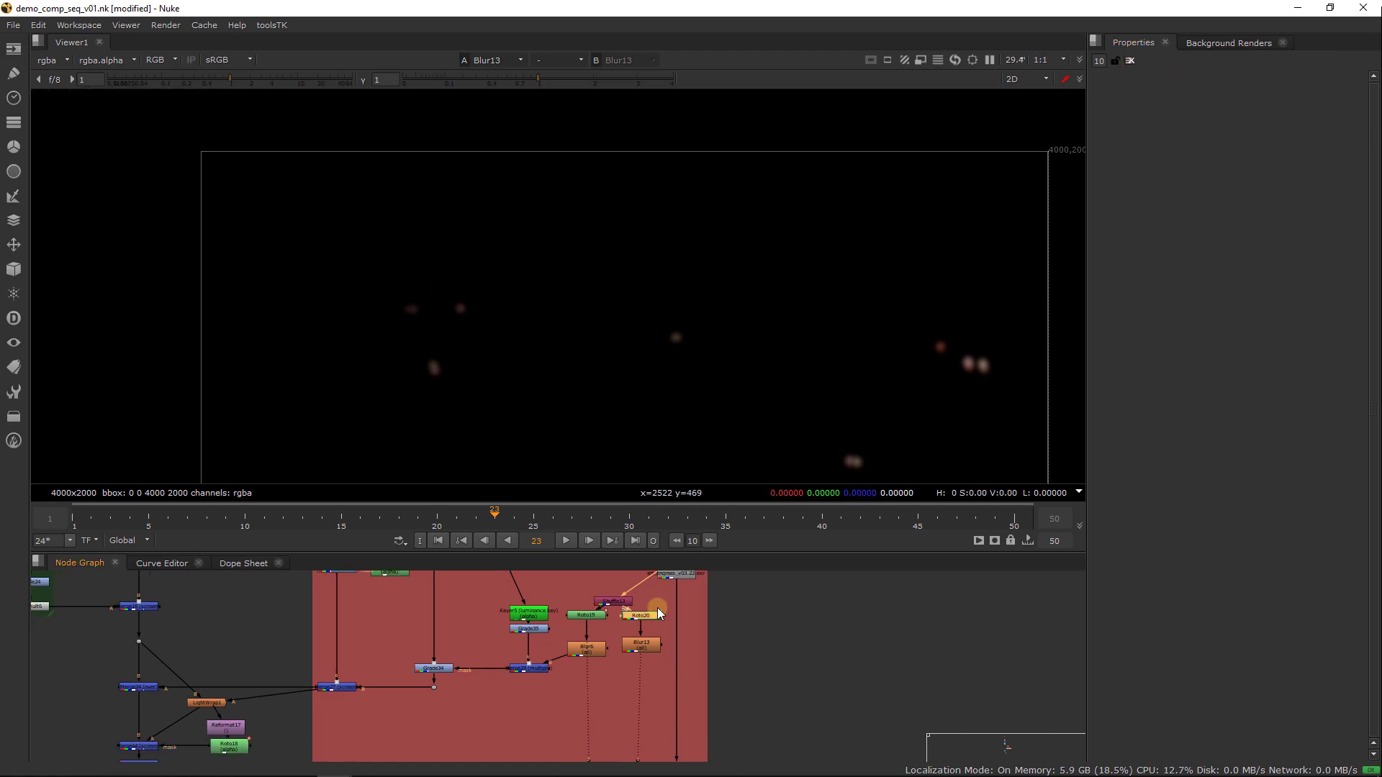
Combine Blur6 and Blur13 in a new Merge node and compare its result with Blur6 in the viewer
click(623, 711)
key(Tab)
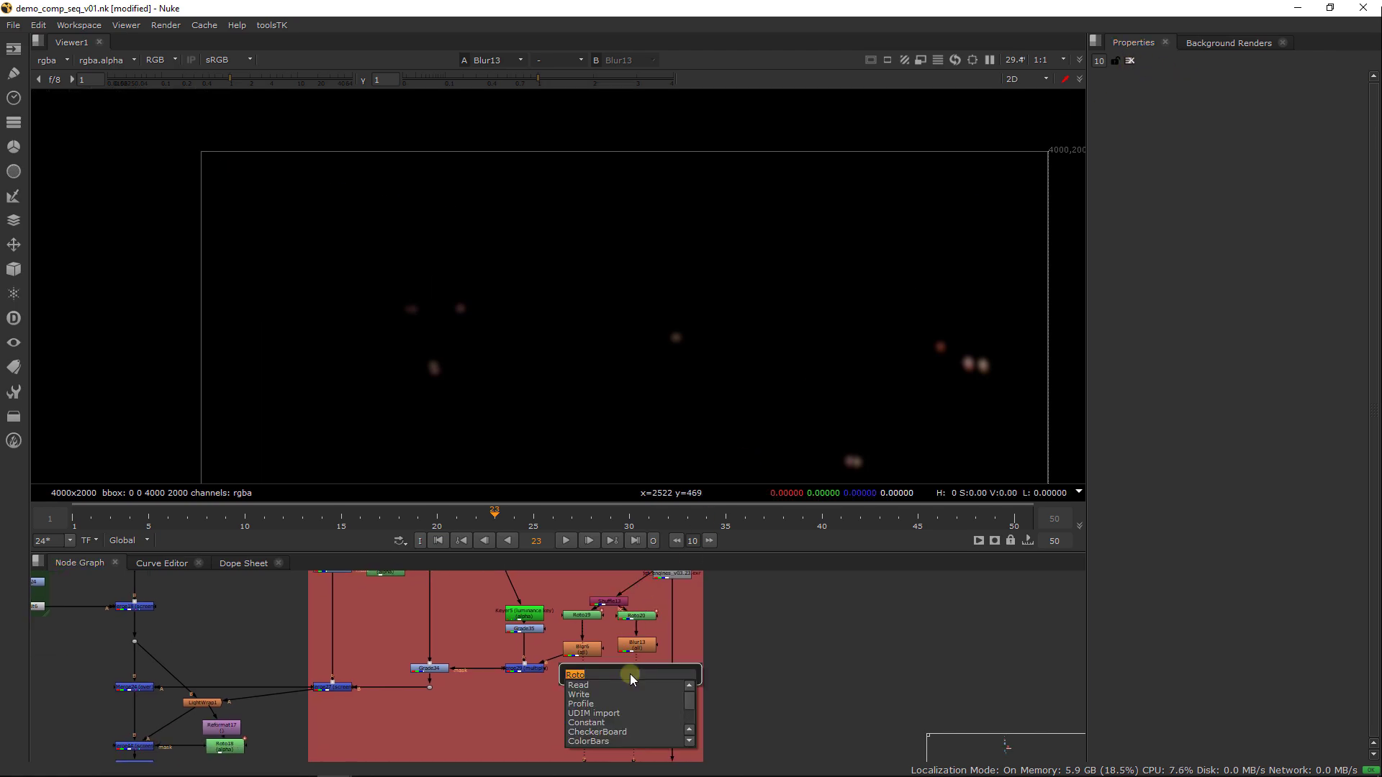
text(merge)
key(Return)
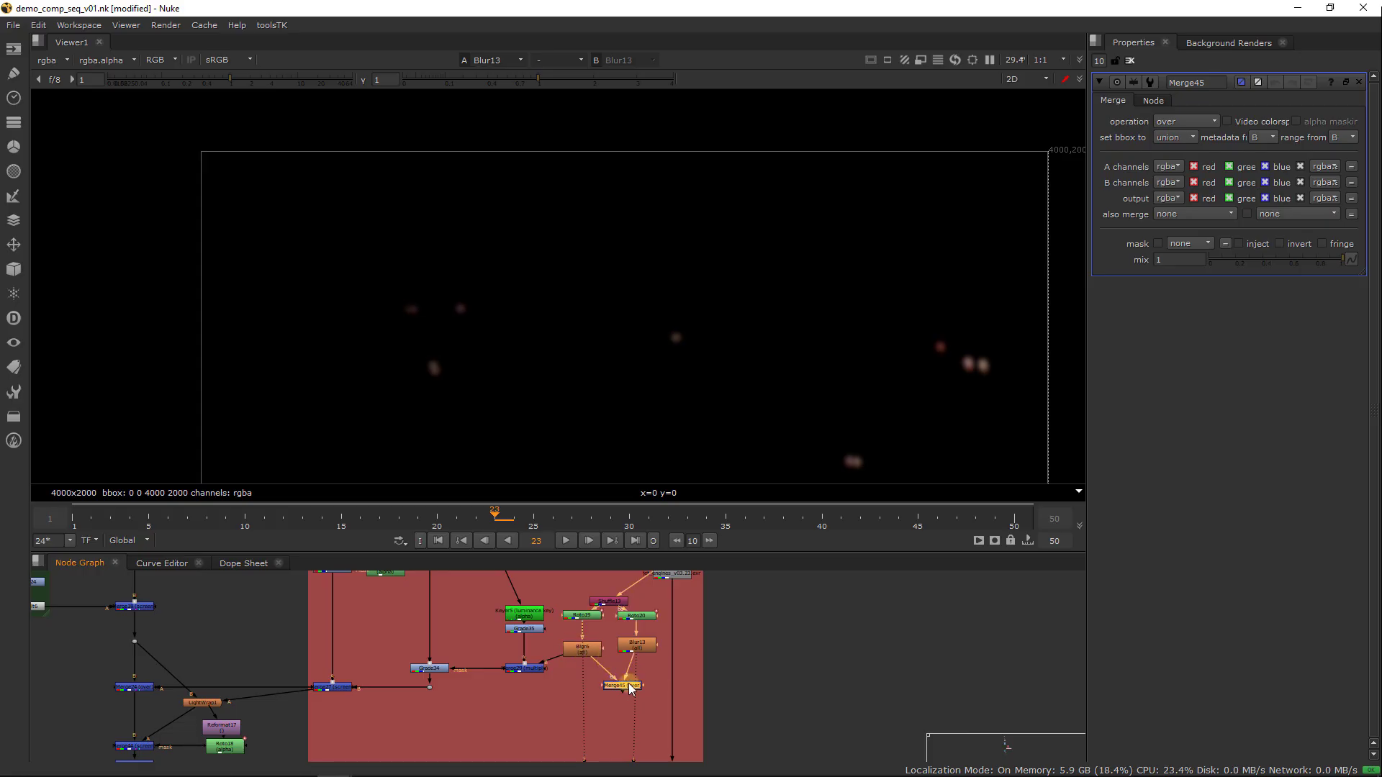
drag(630, 689, 608, 680)
key(1)
middle_drag(704, 458, 674, 424)
key(1)
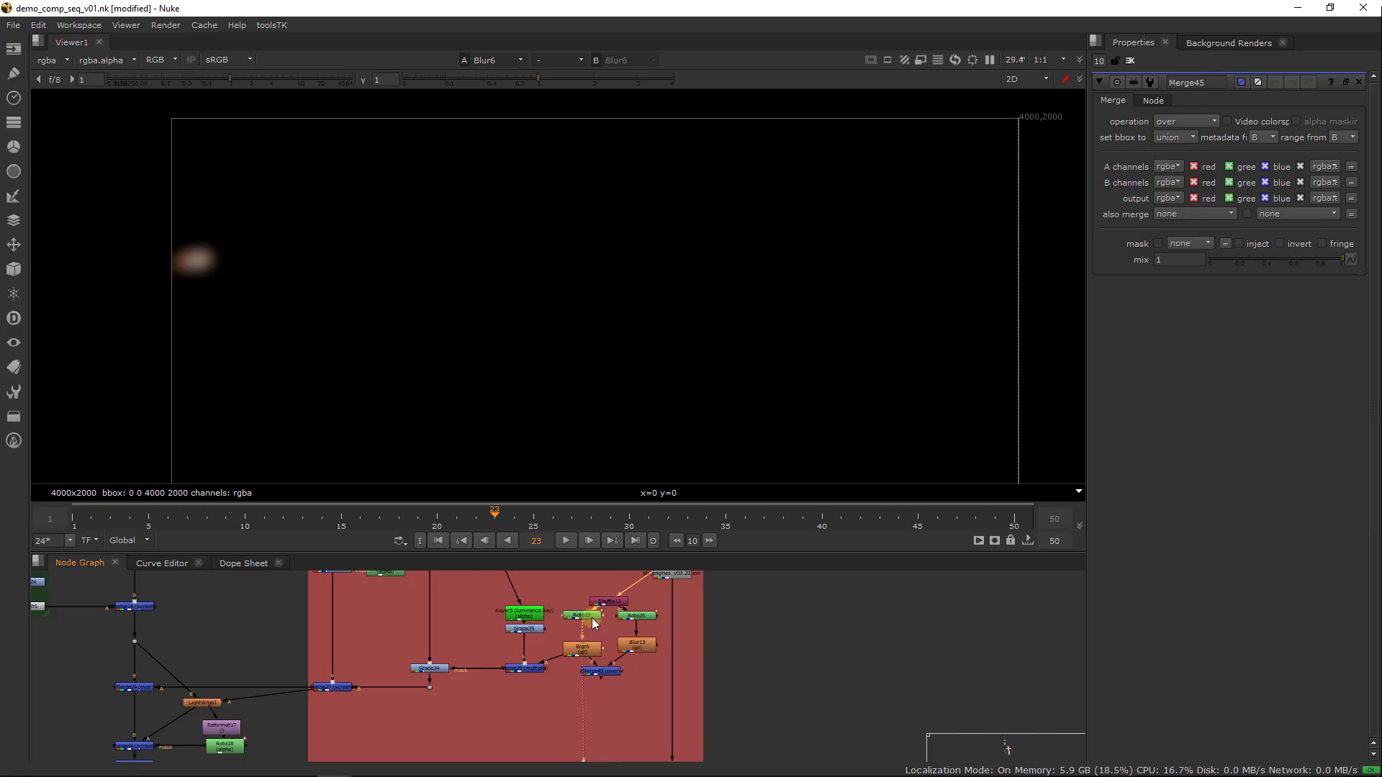
click(600, 671)
key(1)
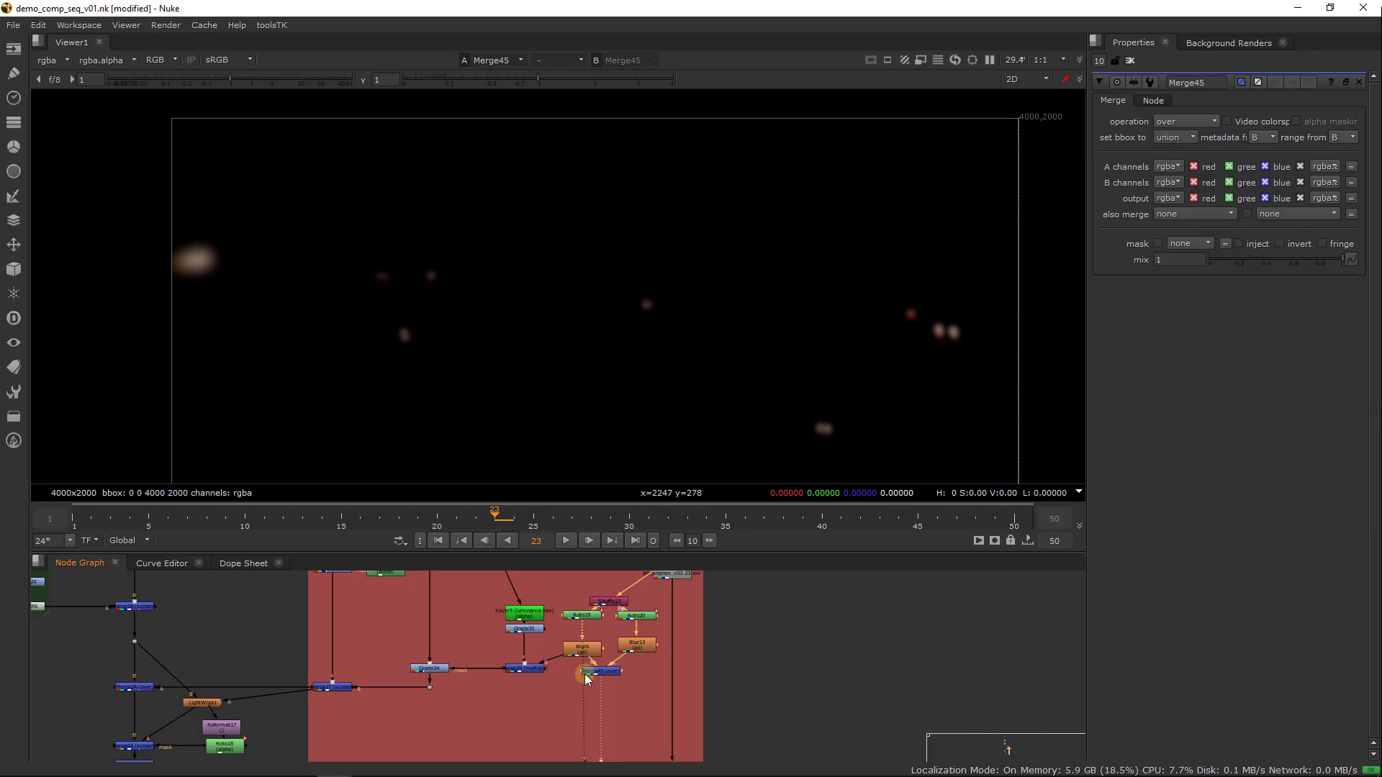
Feed the combined glow from Merge45 into Grade34's mask merge in place of Blur6, and inspect Grade34's result and settings
drag(559, 657, 602, 677)
click(615, 672)
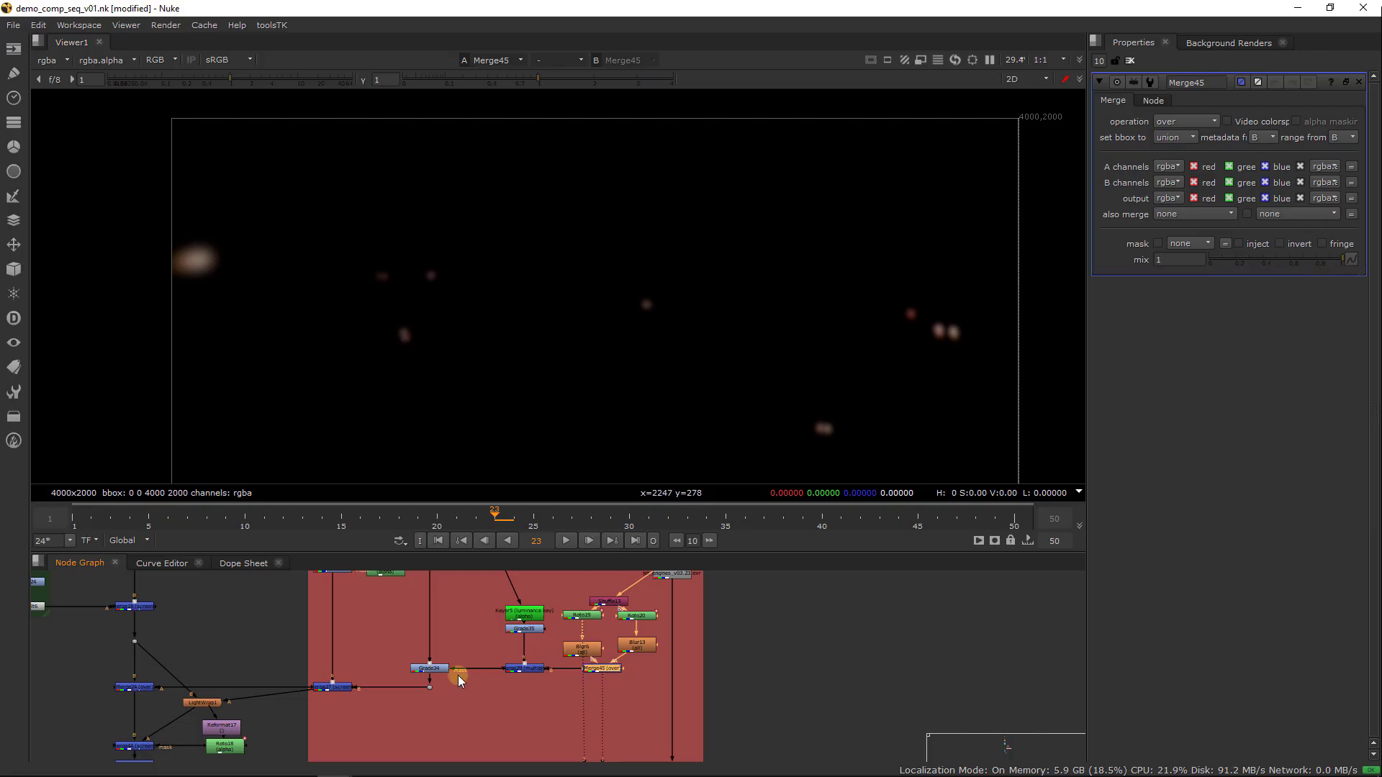
click(431, 668)
key(1)
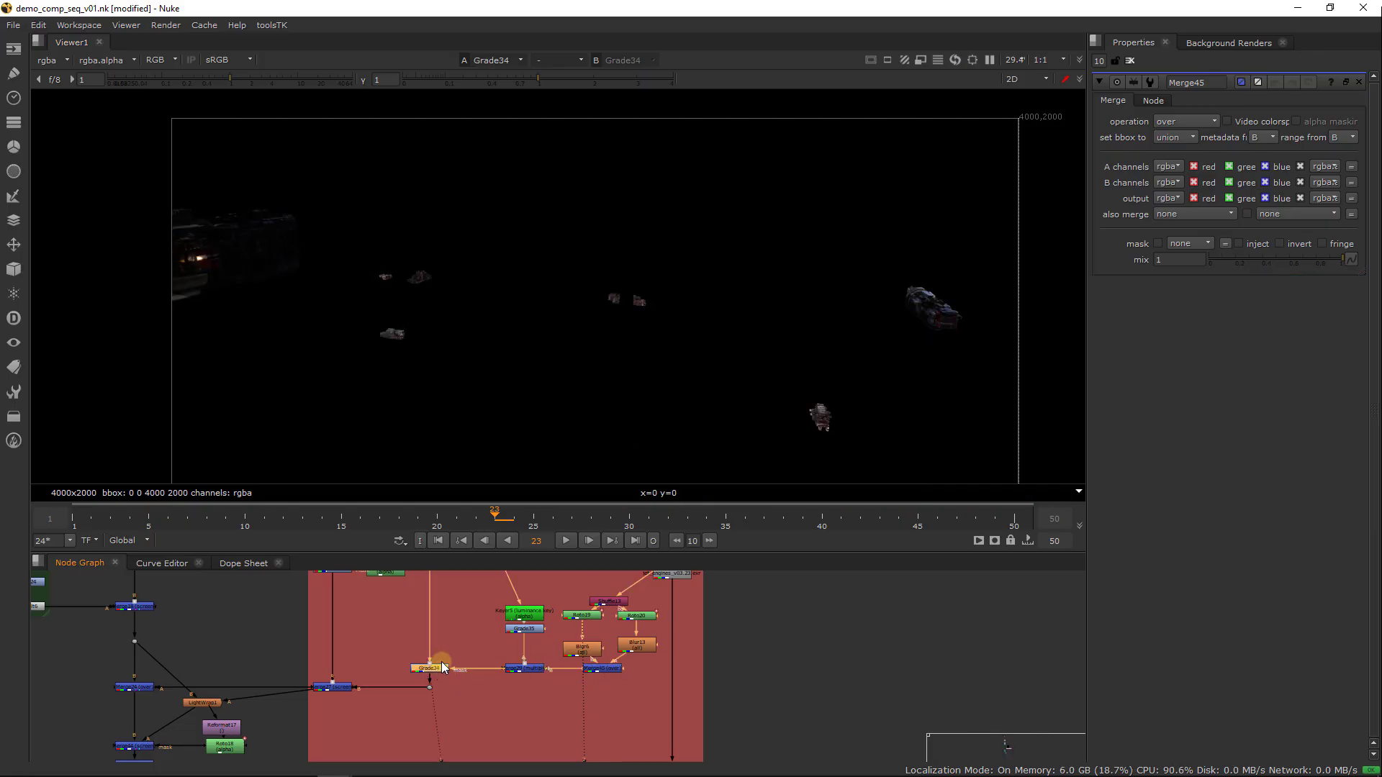
scroll(815, 472, up, 5)
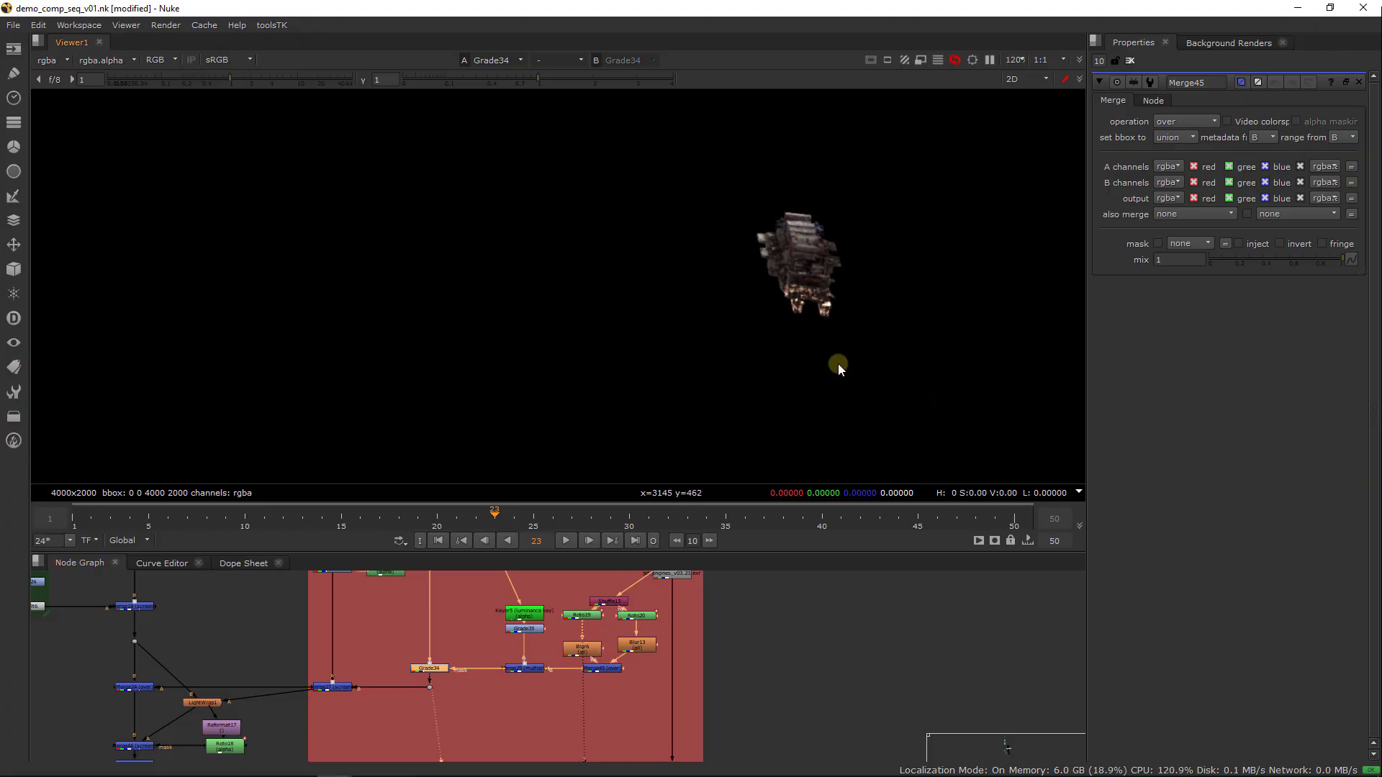
middle_drag(838, 364, 796, 437)
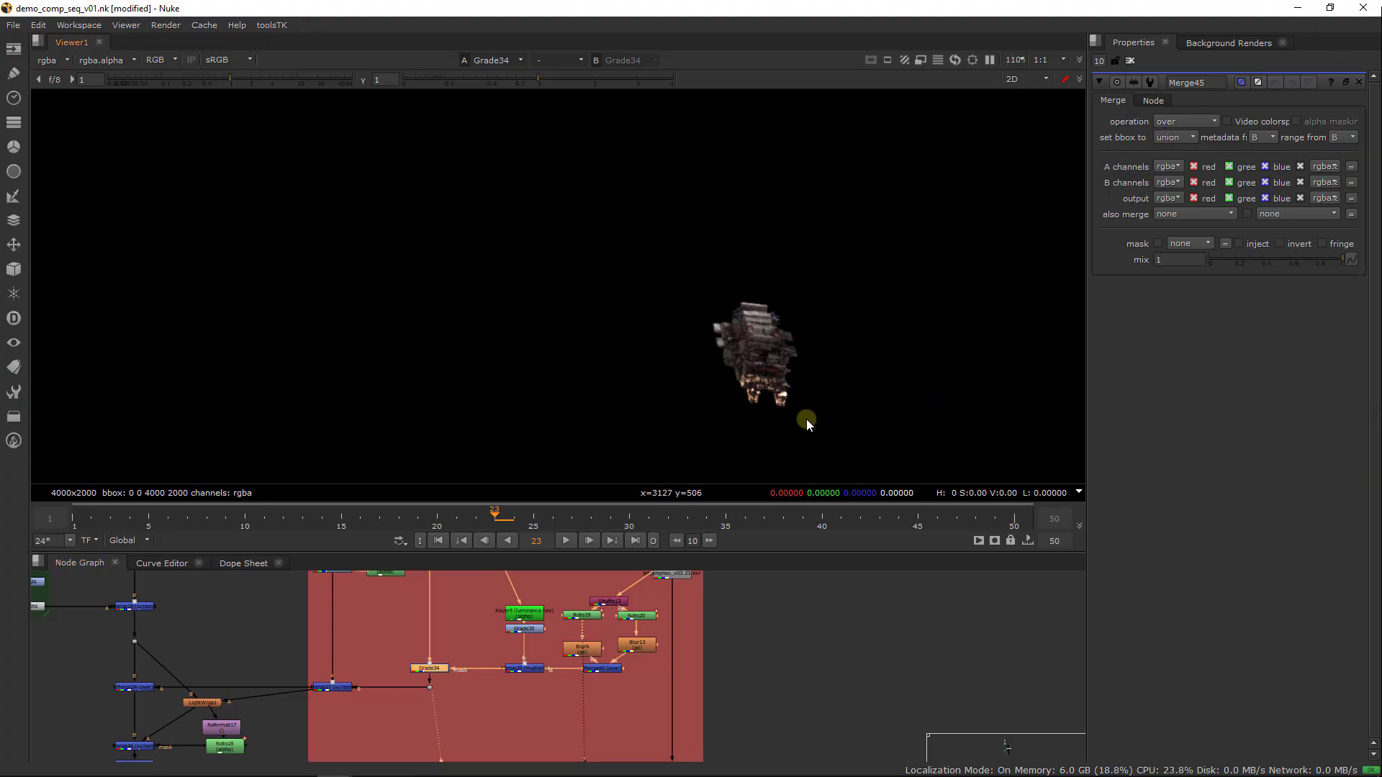
double_click(440, 671)
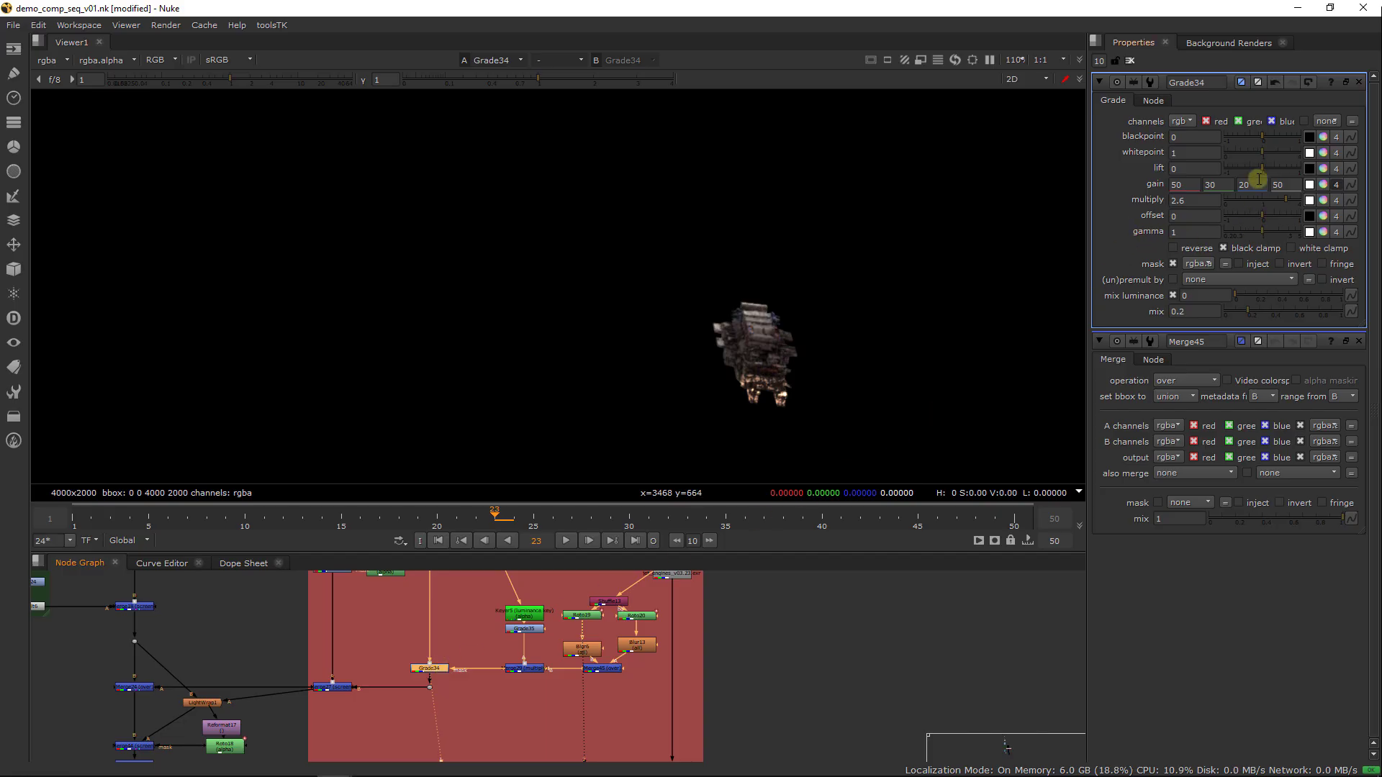
Try raising Grade34's gamma to 2.7 to see its effect on the ships
mouse_move(1259, 230)
mouse_down()
mouse_move(1309, 230)
mouse_move(1278, 229)
mouse_up()
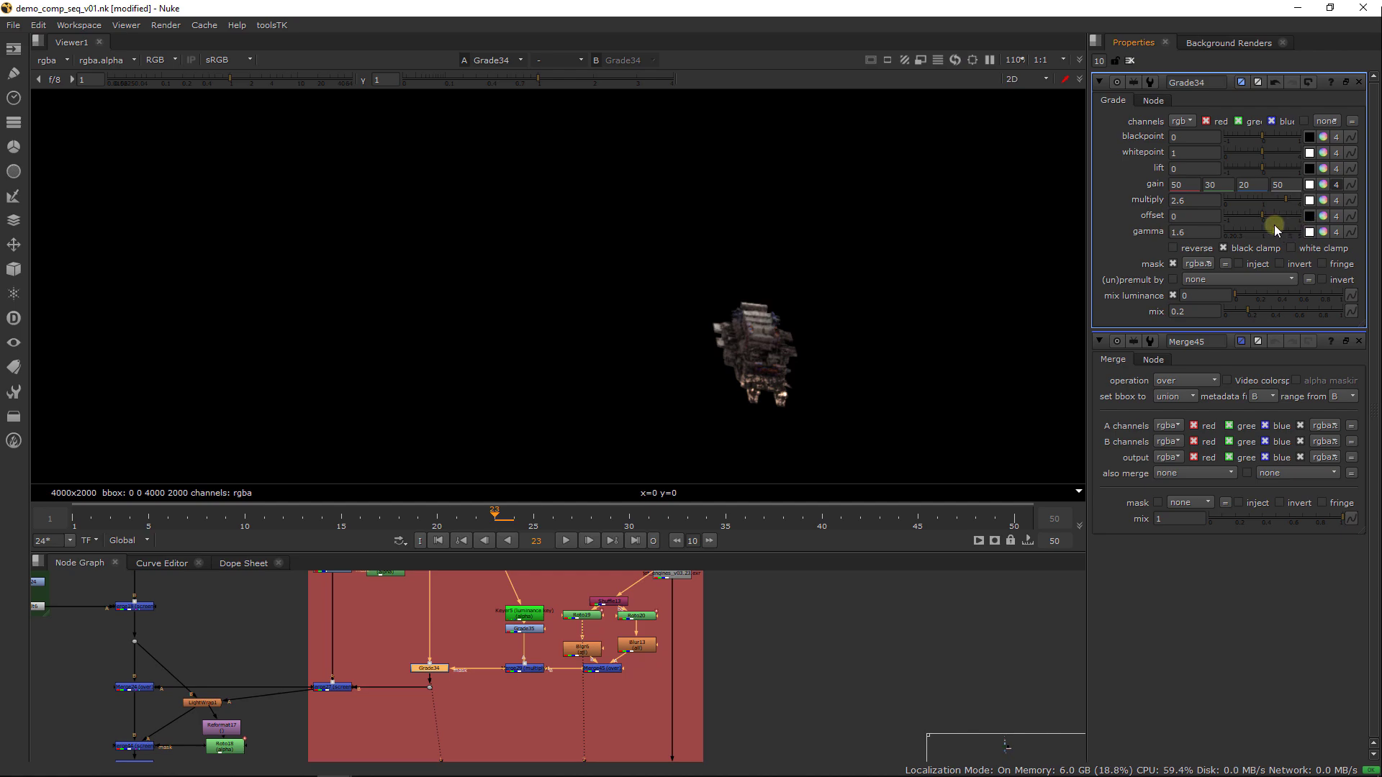
key(f)
middle_drag(848, 202, 753, 282)
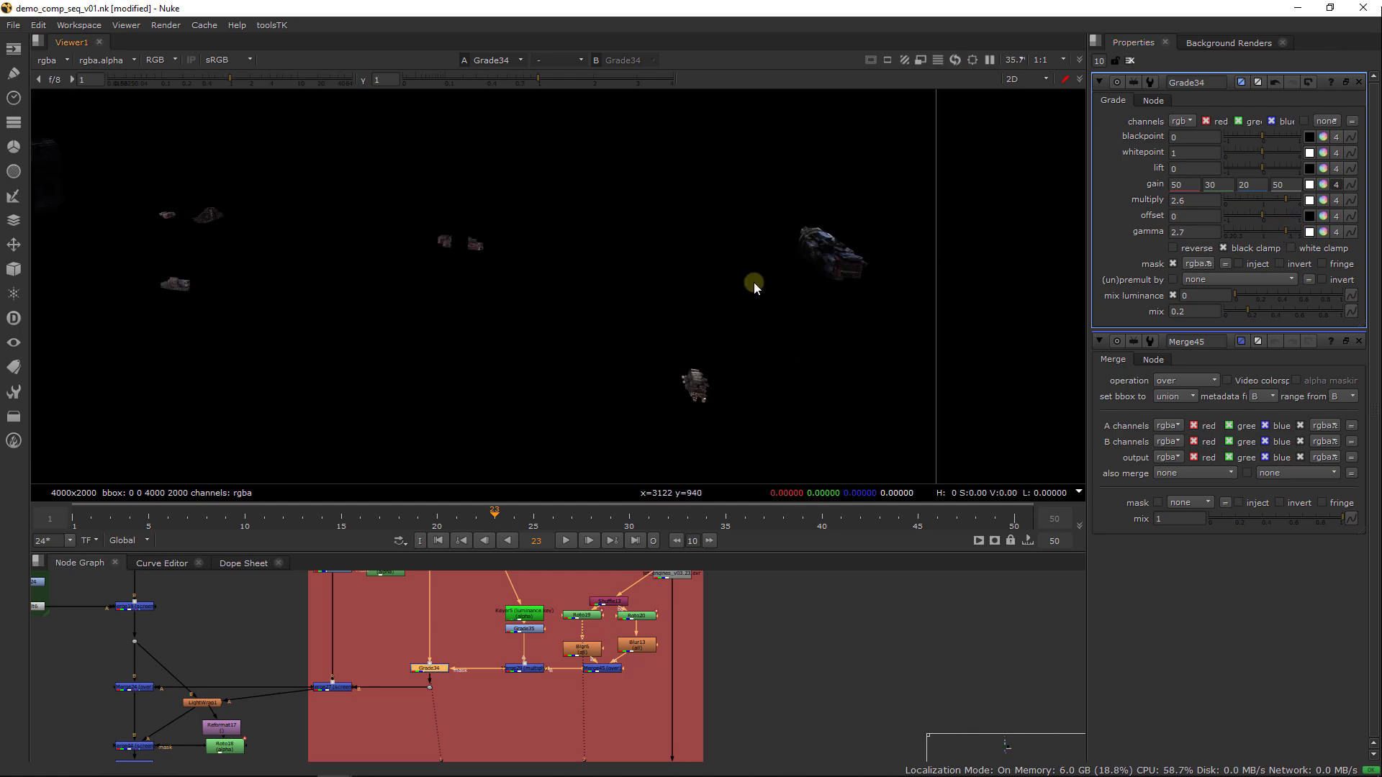
scroll(757, 284, up, 1)
key(ctrl+y)
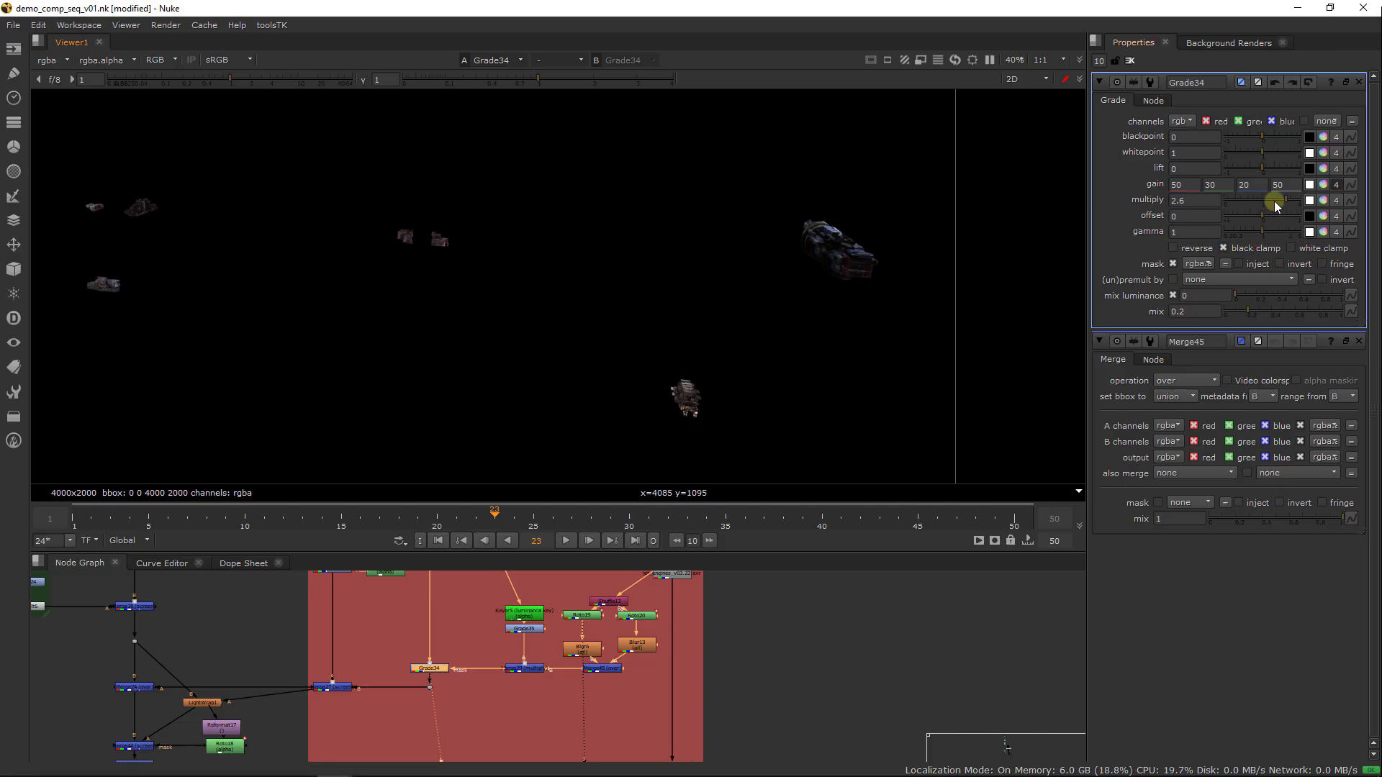
Set Grade34's multiply to 1.2 and view the full city composite at Merge20
drag(1281, 197, 1265, 201)
scroll(598, 629, down, 5)
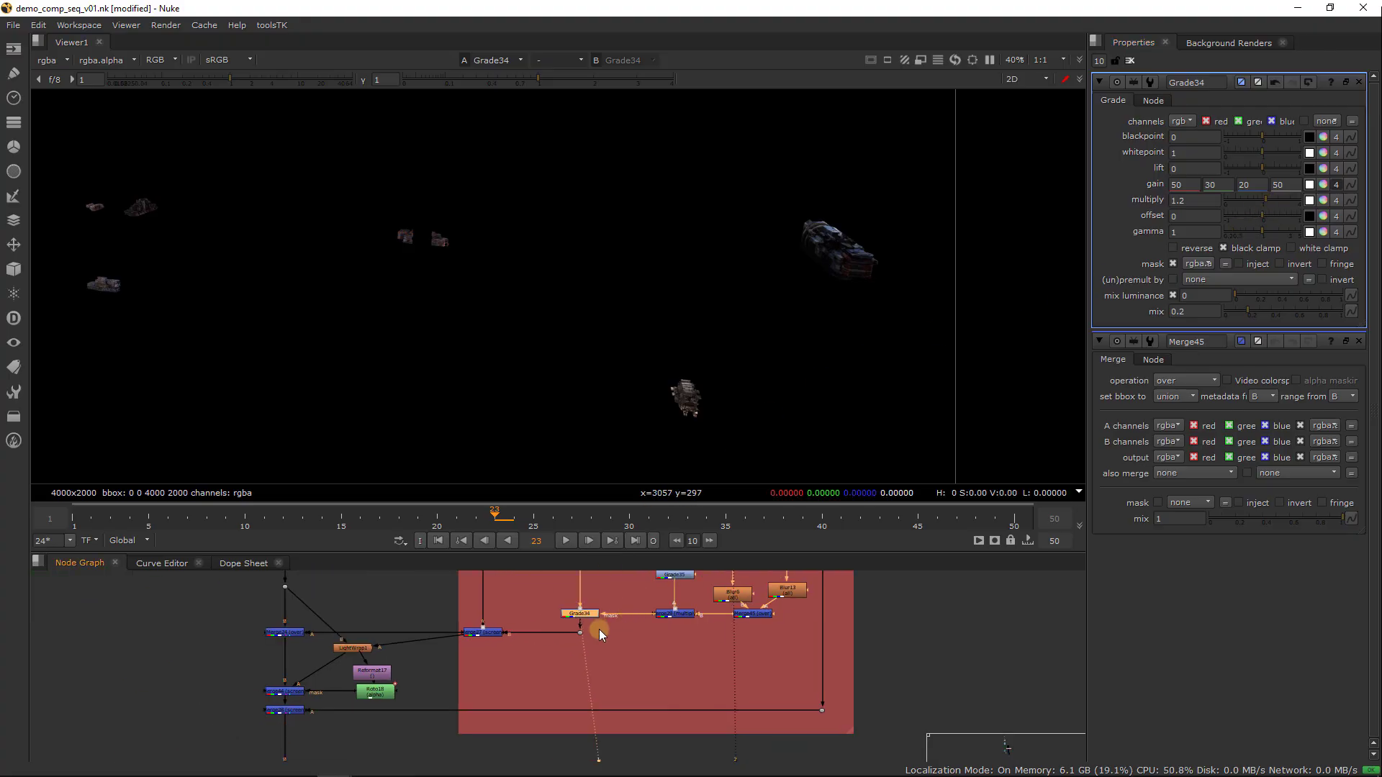
middle_drag(550, 695, 622, 553)
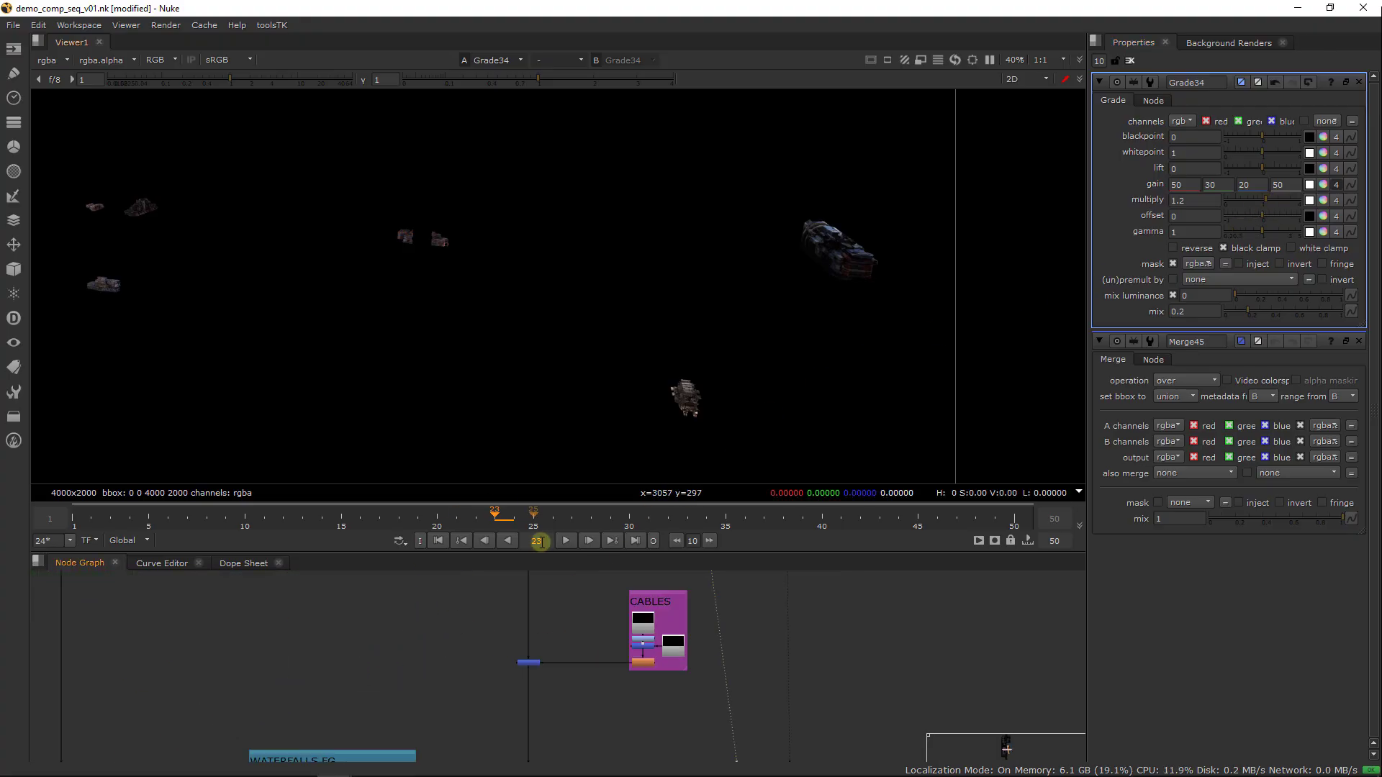
middle_drag(496, 725, 472, 584)
click(517, 715)
key(1)
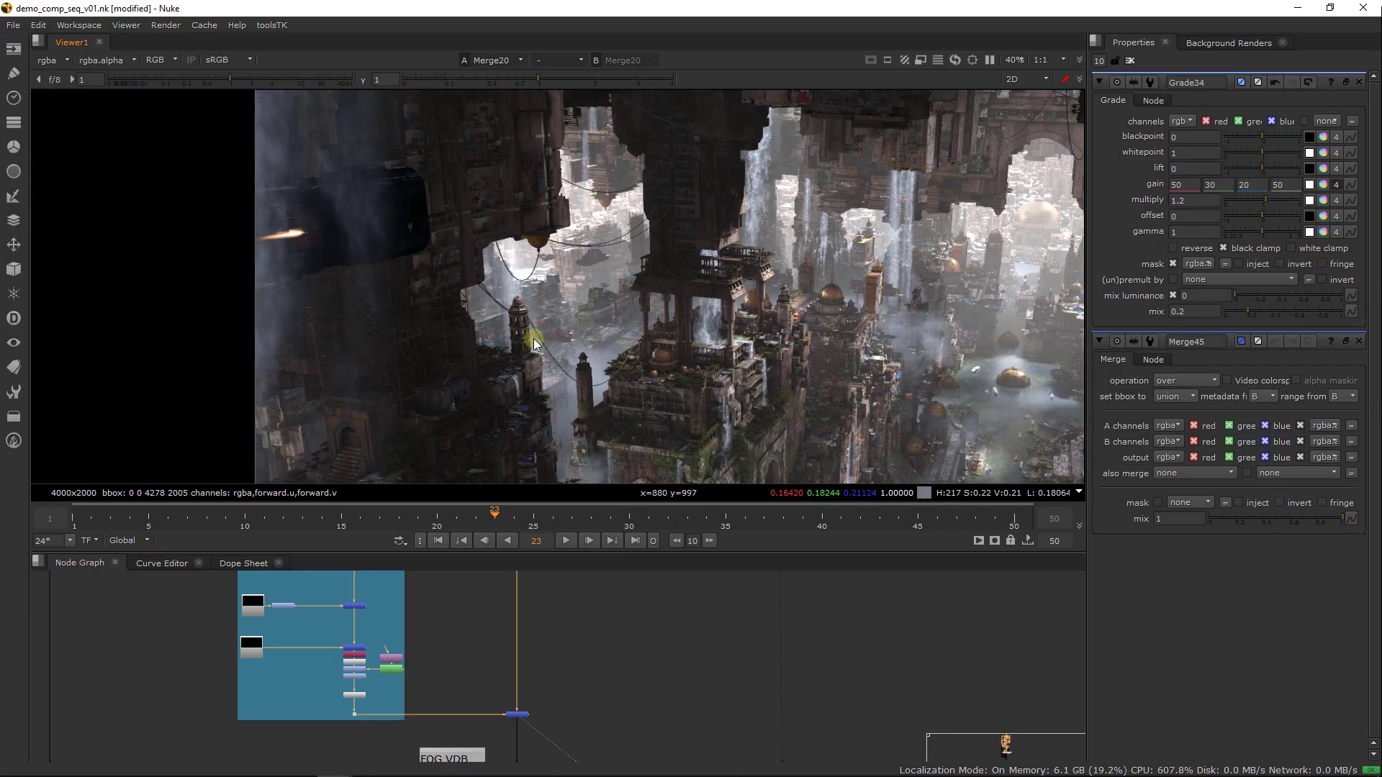
middle_drag(533, 339, 606, 368)
Add a Dot to Merge45's output and place it beside the foreground waterfalls group
middle_drag(691, 576, 550, 711)
middle_drag(669, 578, 645, 685)
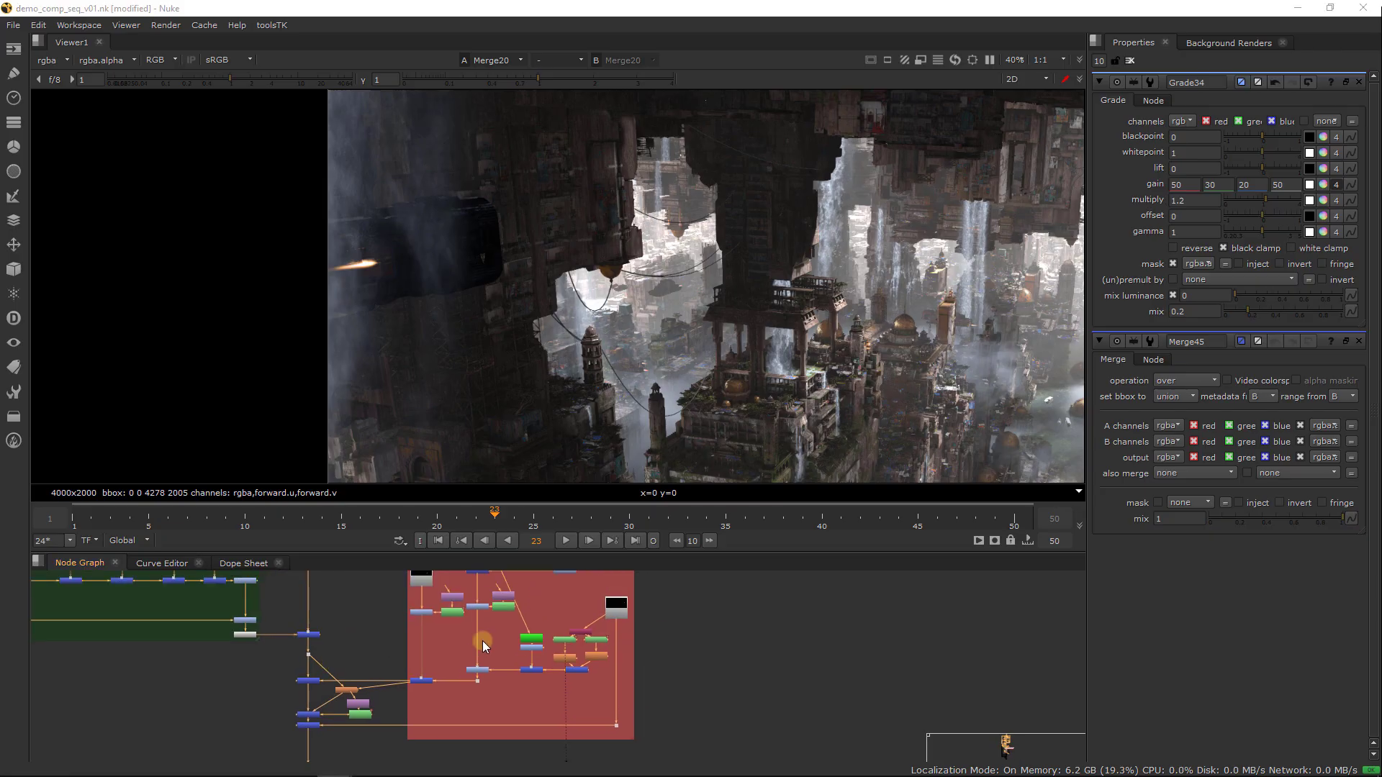
scroll(573, 671, up, 4)
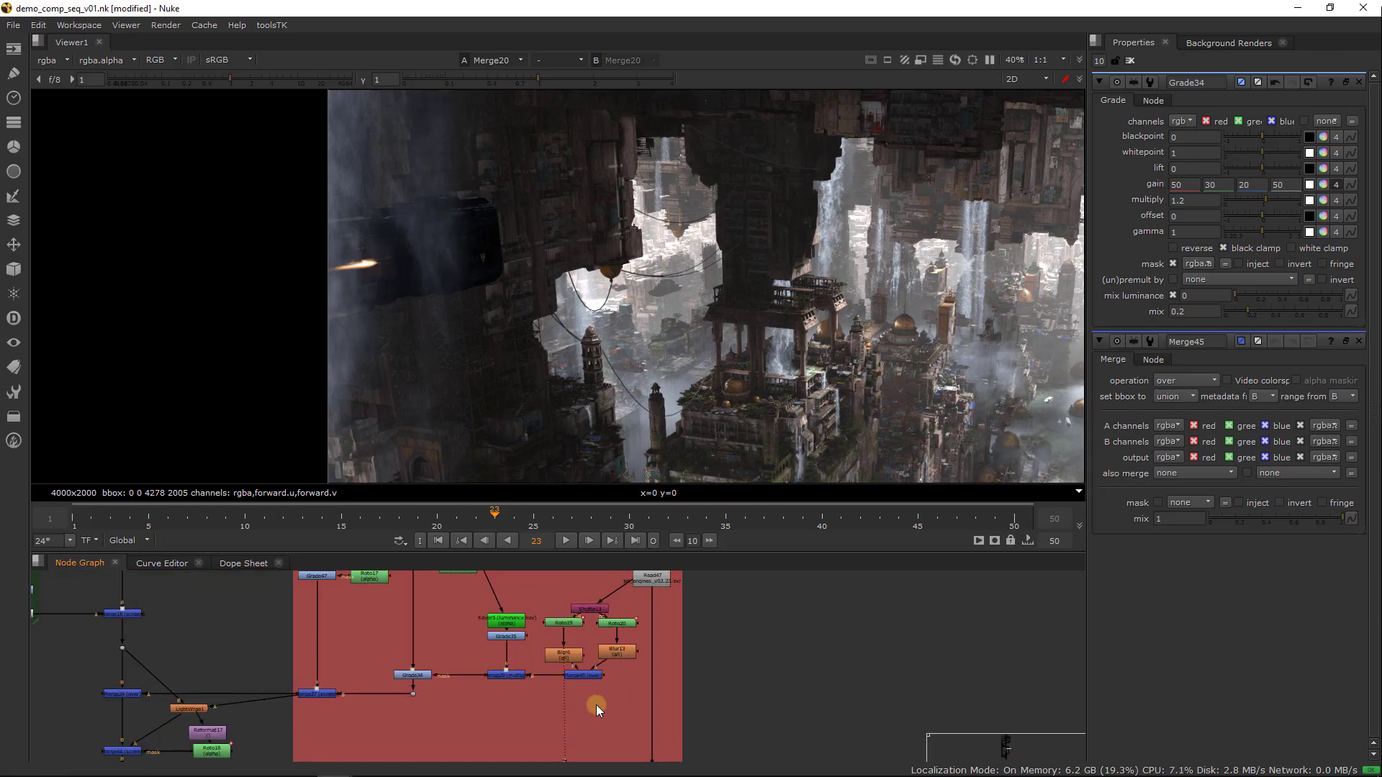
click(580, 678)
key(period)
middle_drag(494, 724, 600, 617)
scroll(598, 621, down, 3)
drag(580, 619, 537, 636)
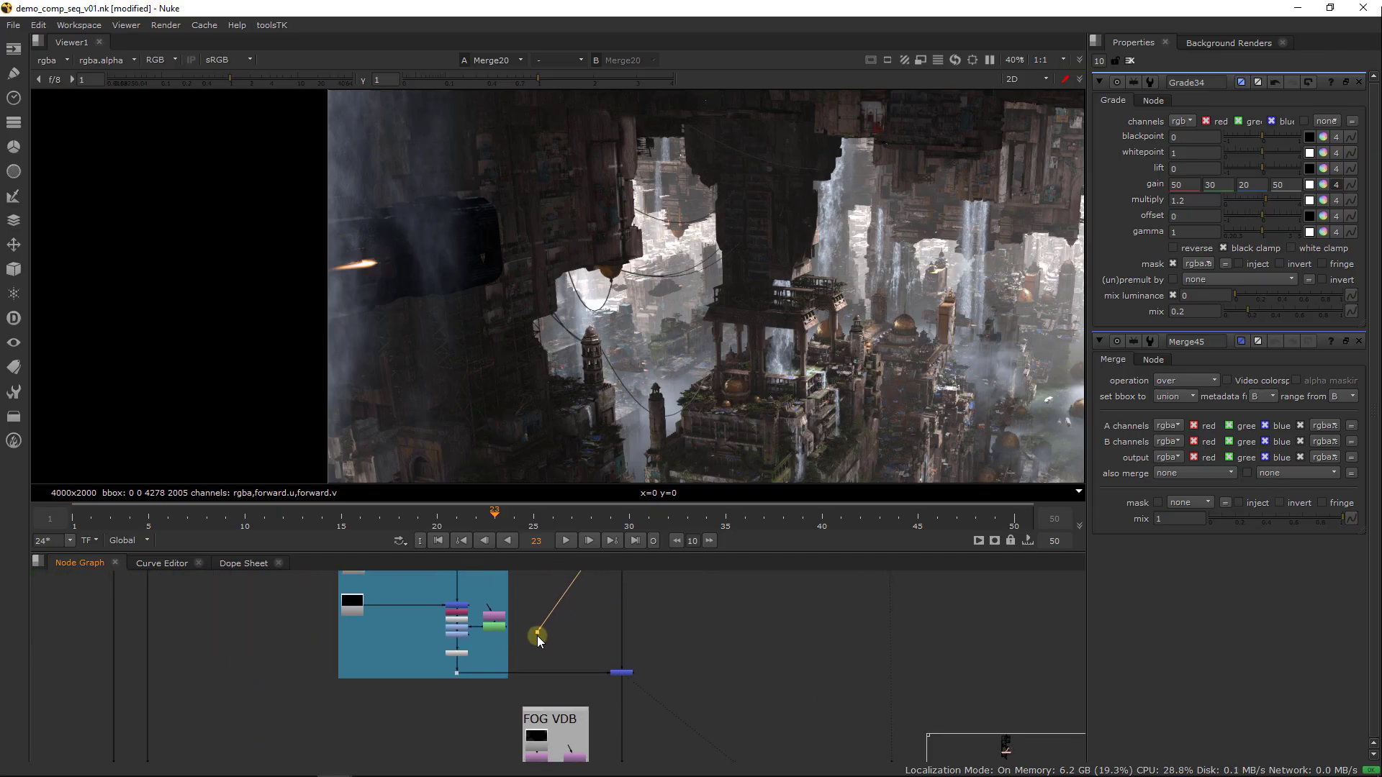
Insert a Grade node between Grade29 and Premult7 and connect its mask to the Dot carrying the engine glow
scroll(494, 637, up, 3)
scroll(494, 636, up, 2)
key(Tab)
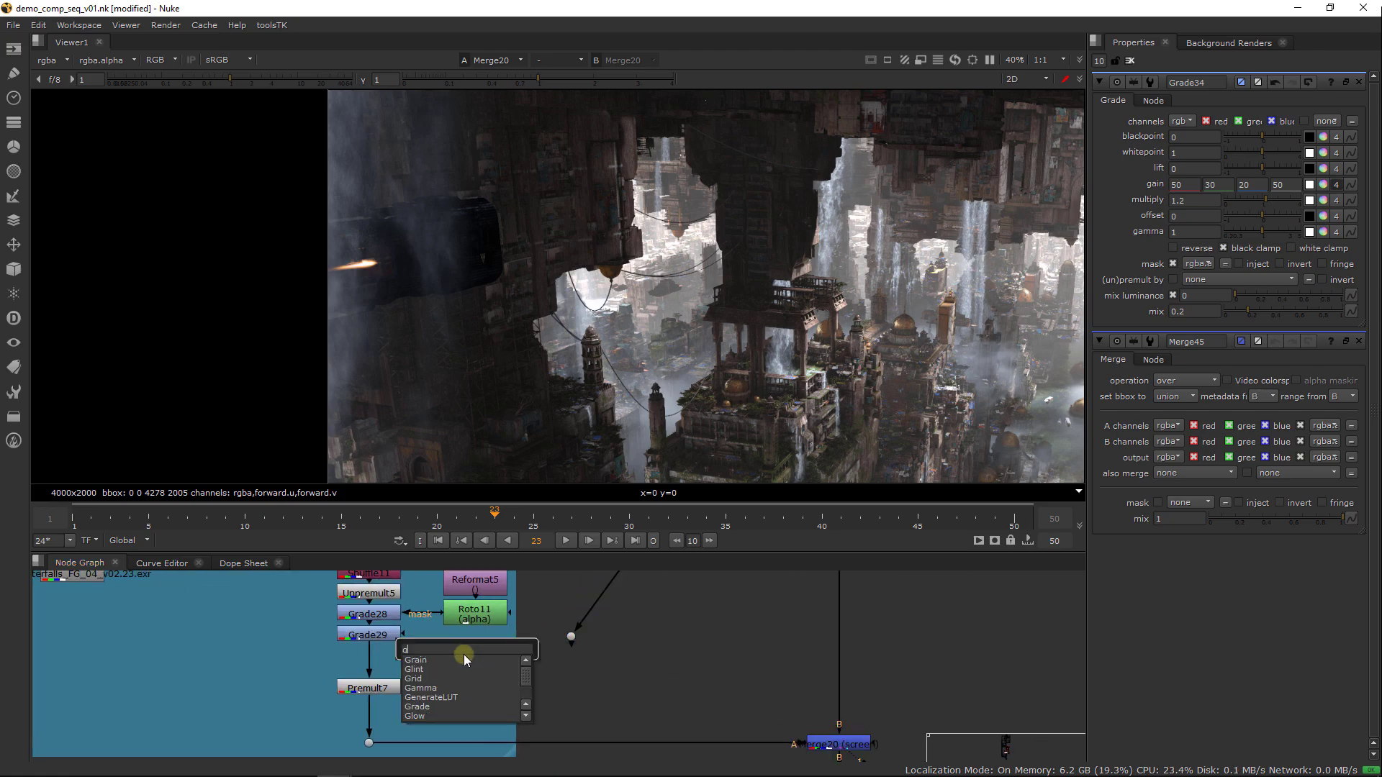
text(grade)
key(Return)
drag(475, 655, 383, 656)
click(541, 642)
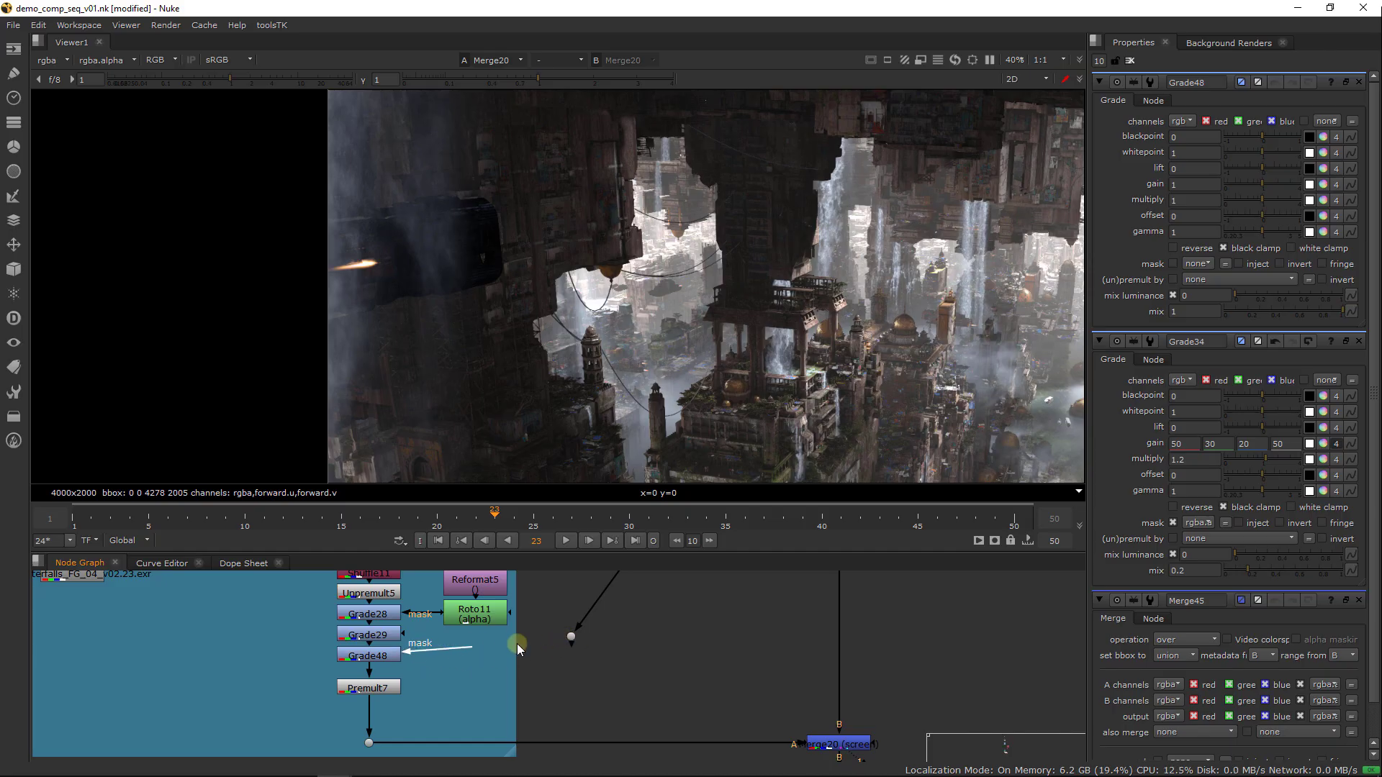
drag(565, 641, 560, 655)
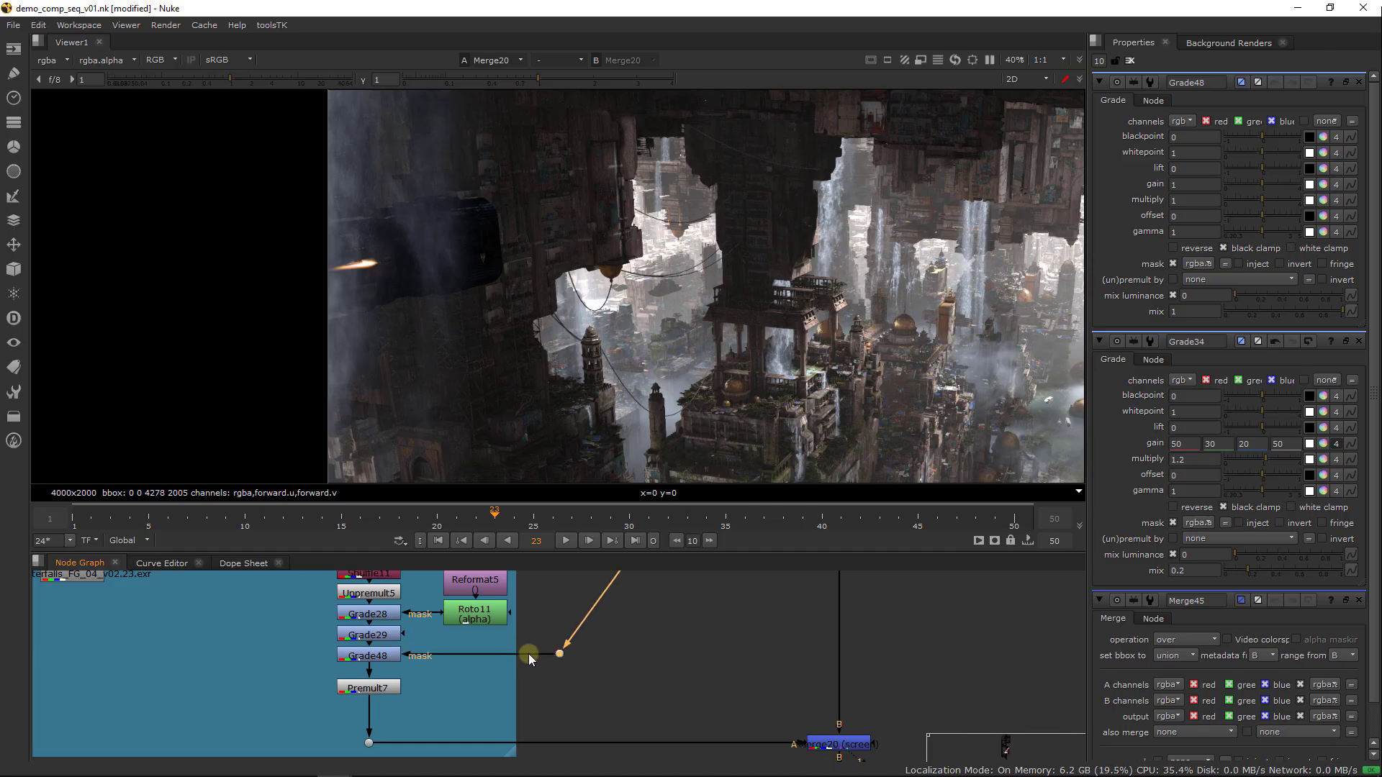
Set Grade48's multiply to 1.5 while viewing Premult7, and compare the waterfall with the grade disabled and enabled
click(385, 690)
key(1)
click(379, 658)
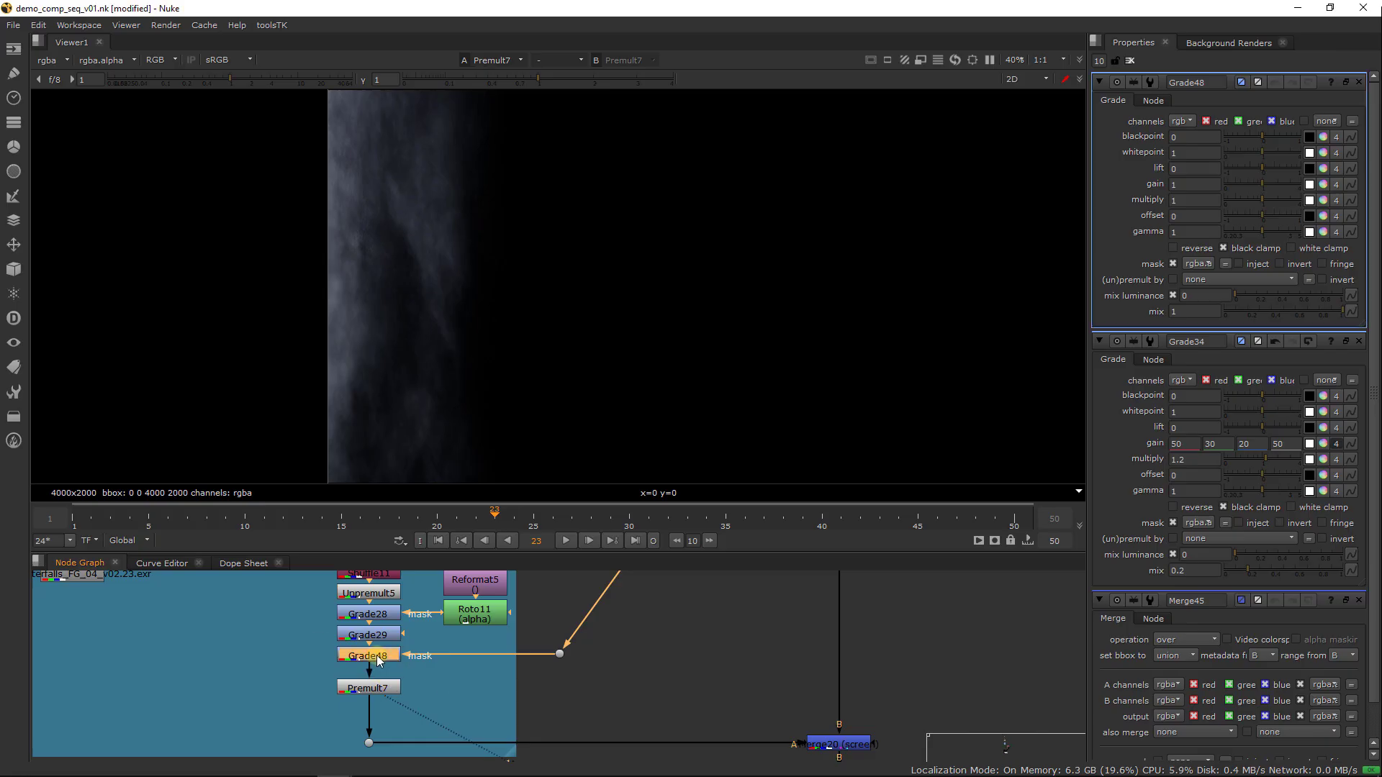
drag(1262, 199, 1272, 198)
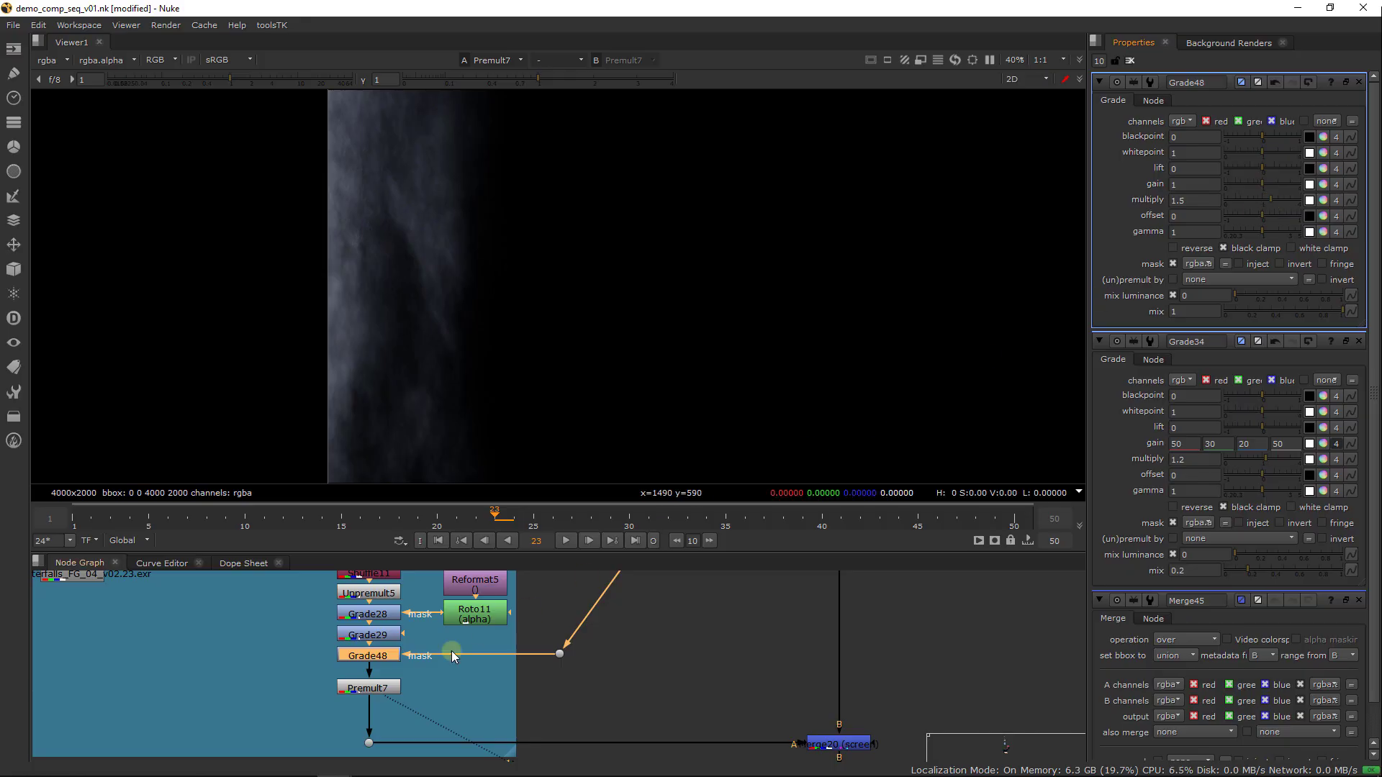
key(d)
key(d)
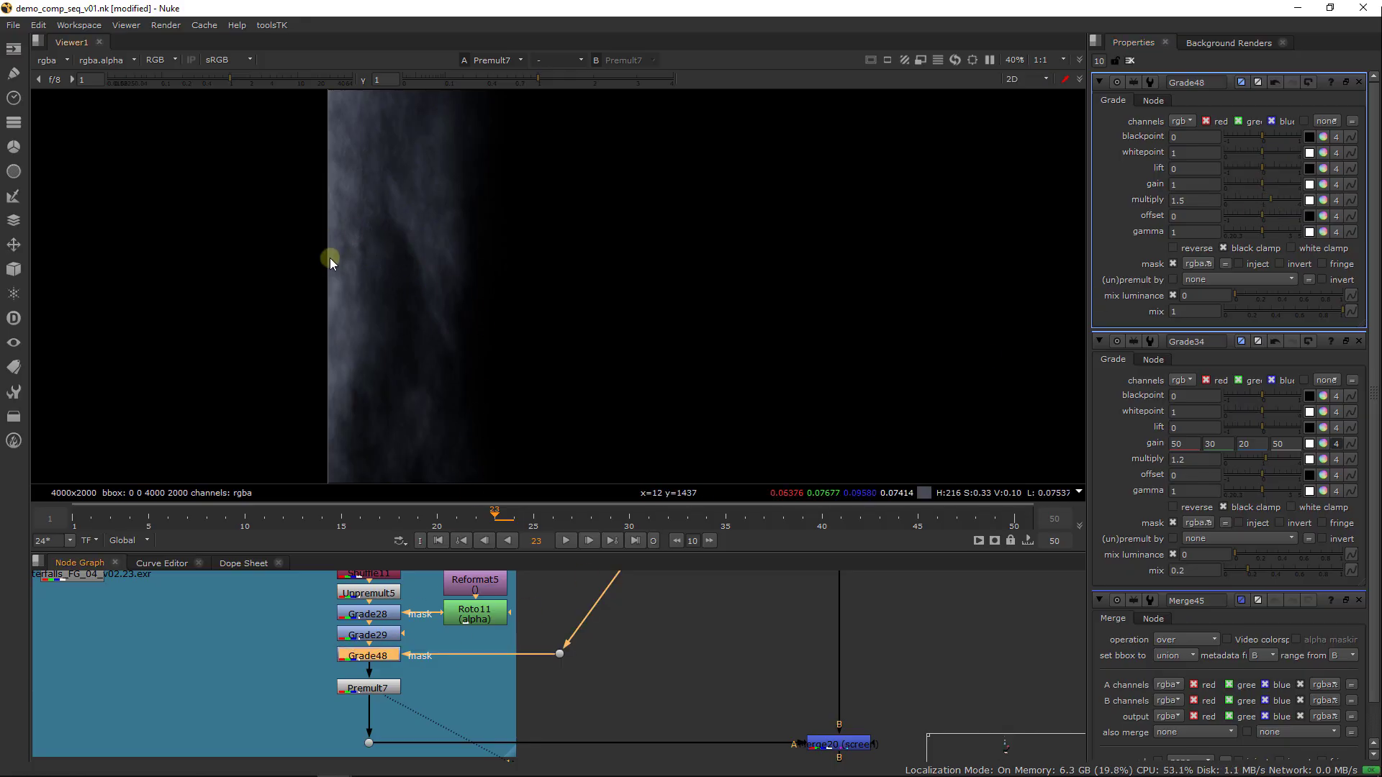
key(d)
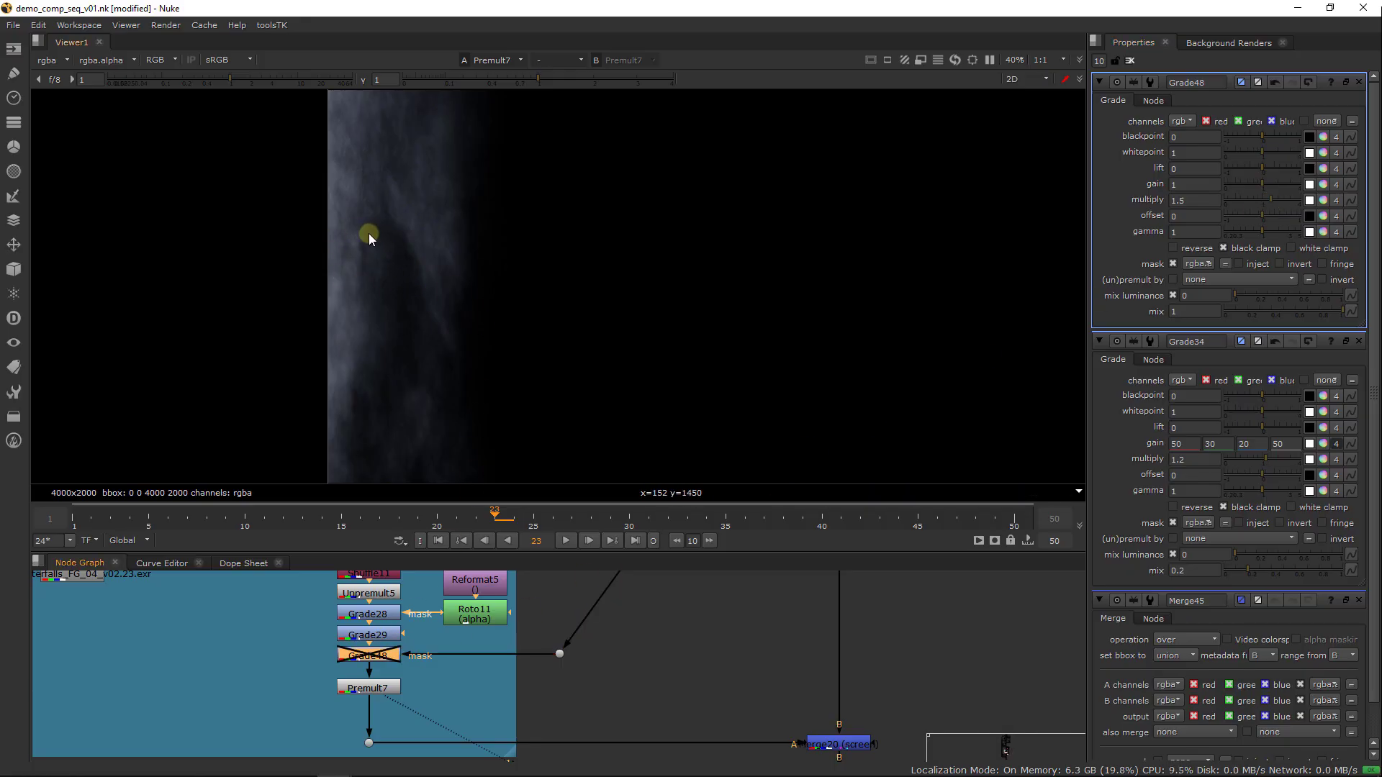
key(d)
Set Grade48's gain to 9 per channel, raise the red gain to 14 and lower the blue gain for a warm glow
click(1191, 185)
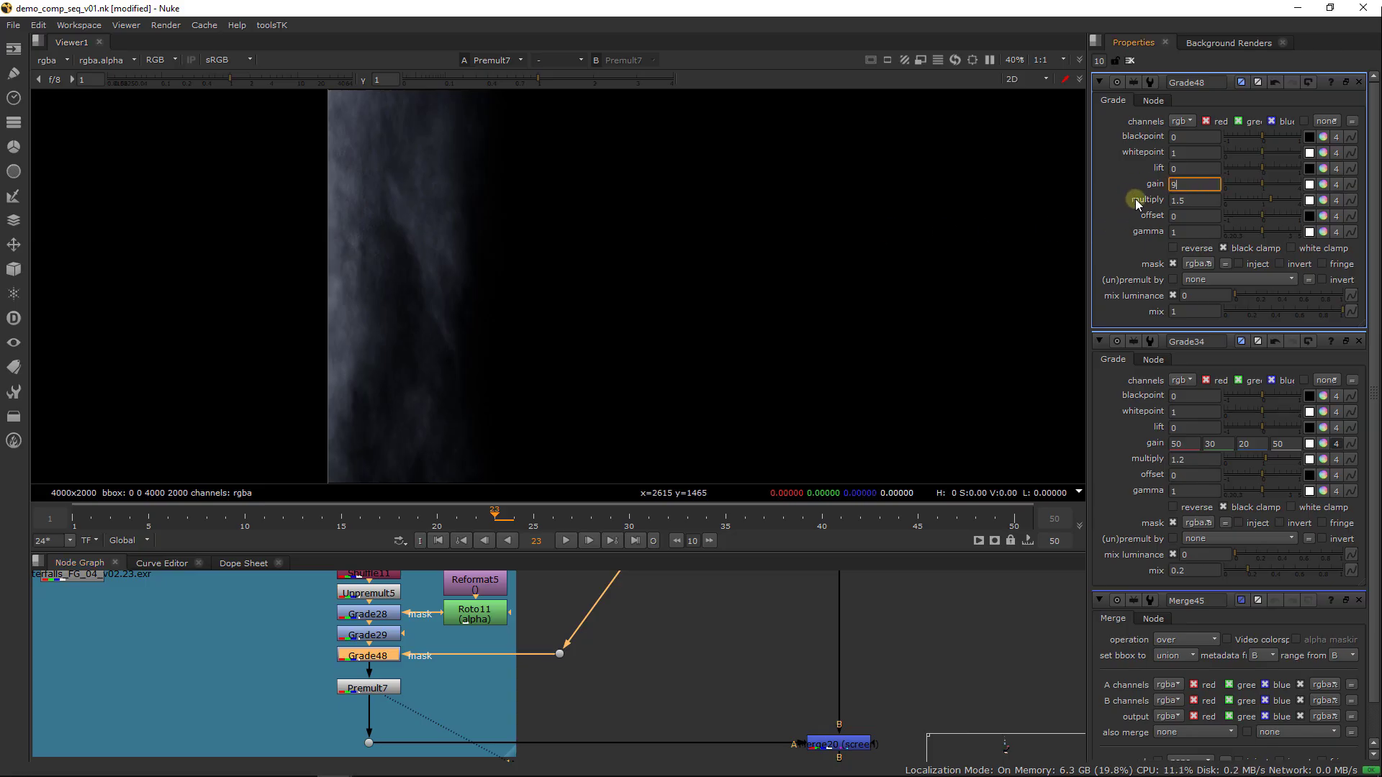
text(9)
key(Return)
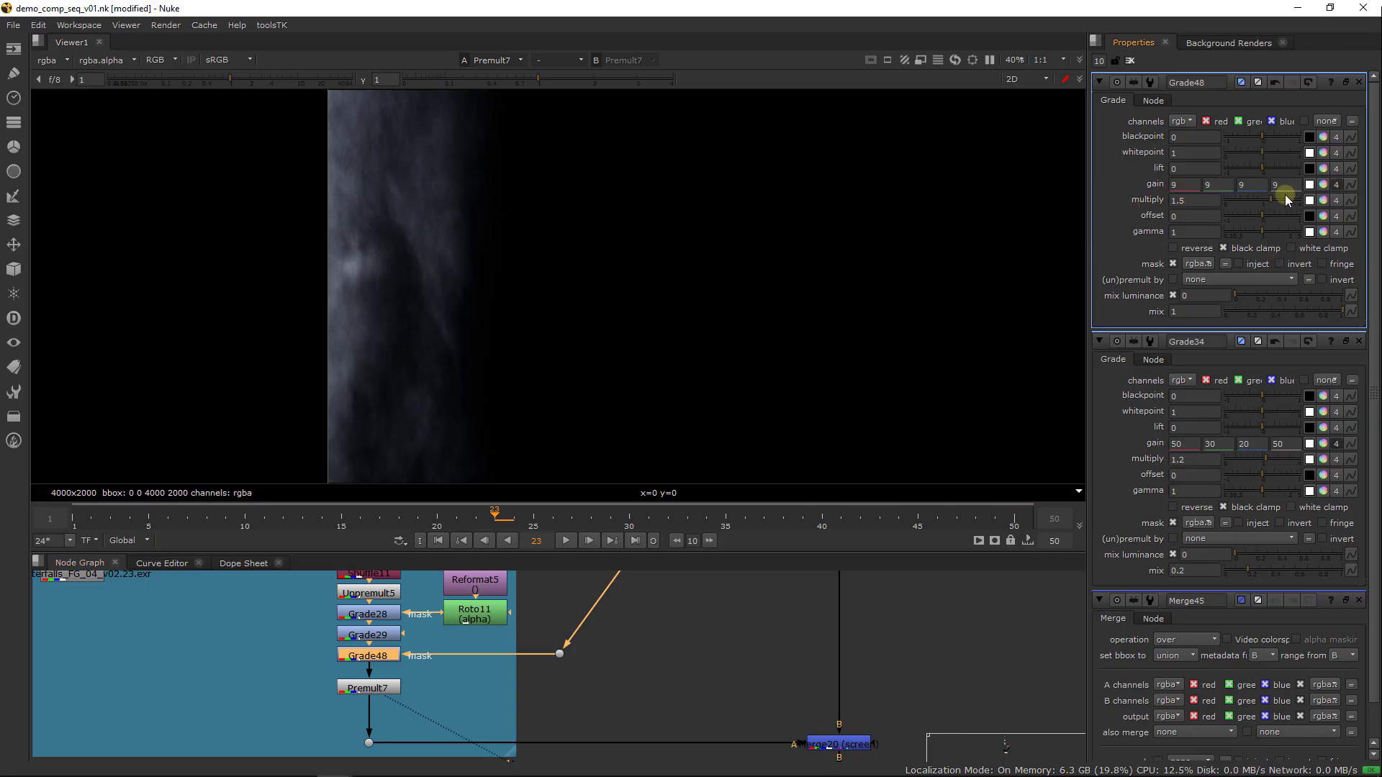
click(1182, 186)
key(Up)
key(Up)
key(Up)
key(Up)
key(Up)
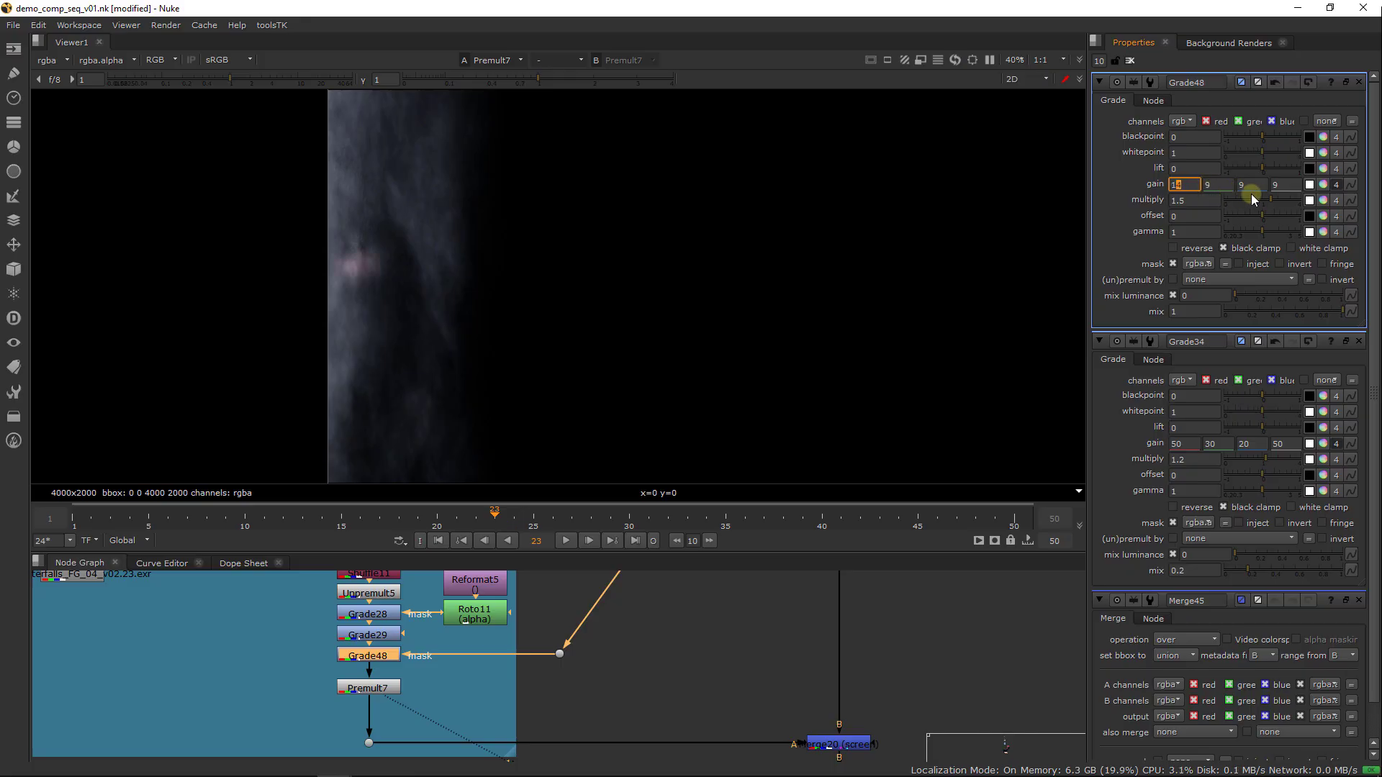
click(1249, 188)
key(Down)
key(Down)
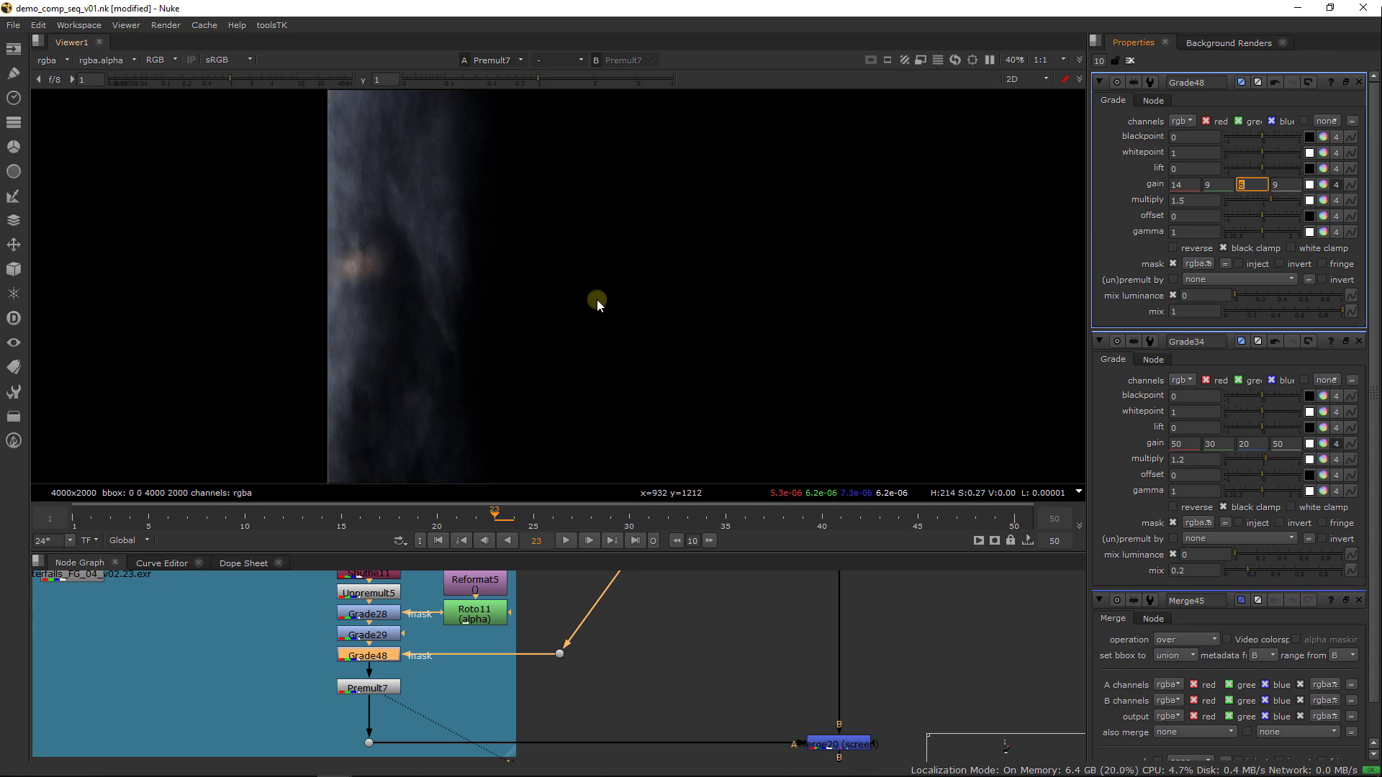
Insert a Blur node between the glow Dot and Grade48's mask input, and view Merge20
click(1130, 60)
click(608, 670)
key(Tab)
text(blur)
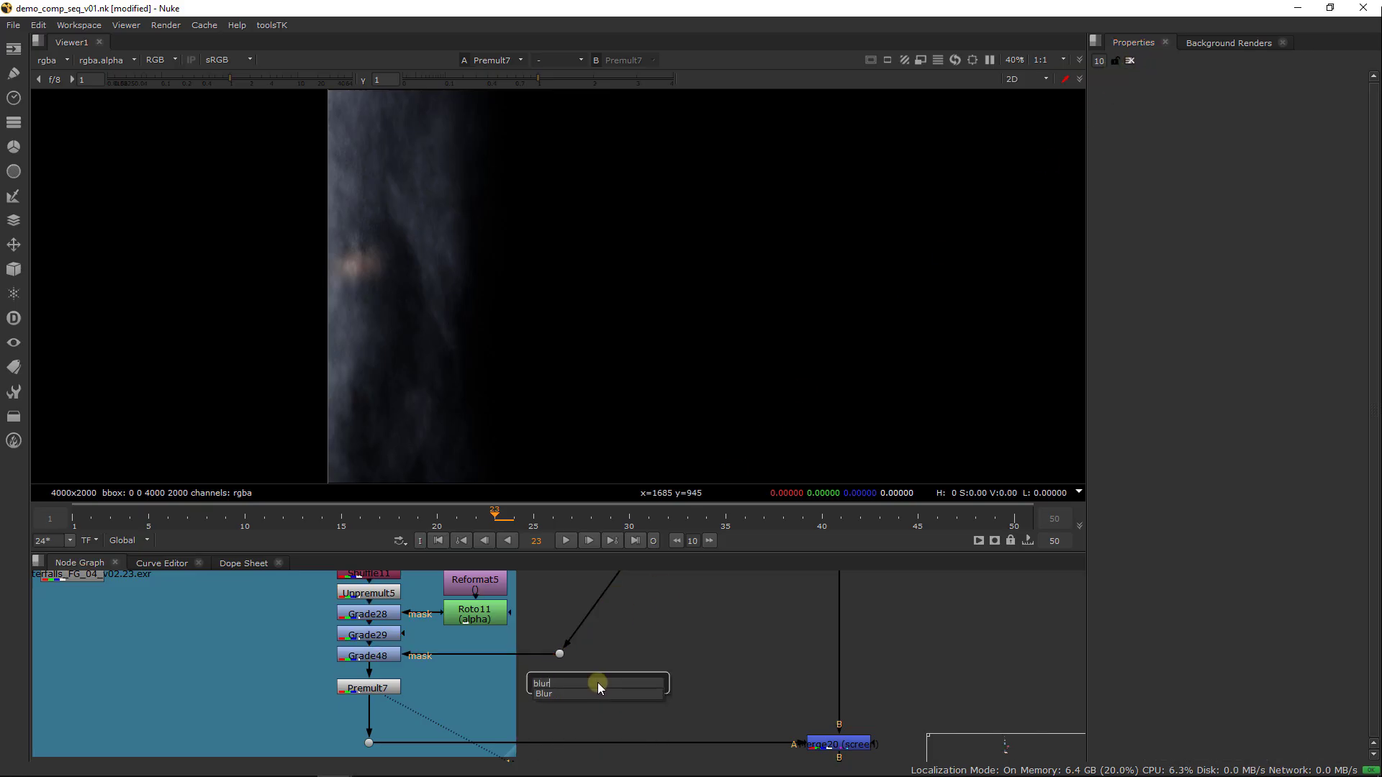
key(Return)
drag(620, 691, 502, 655)
click(818, 742)
key(1)
middle_drag(814, 708, 815, 704)
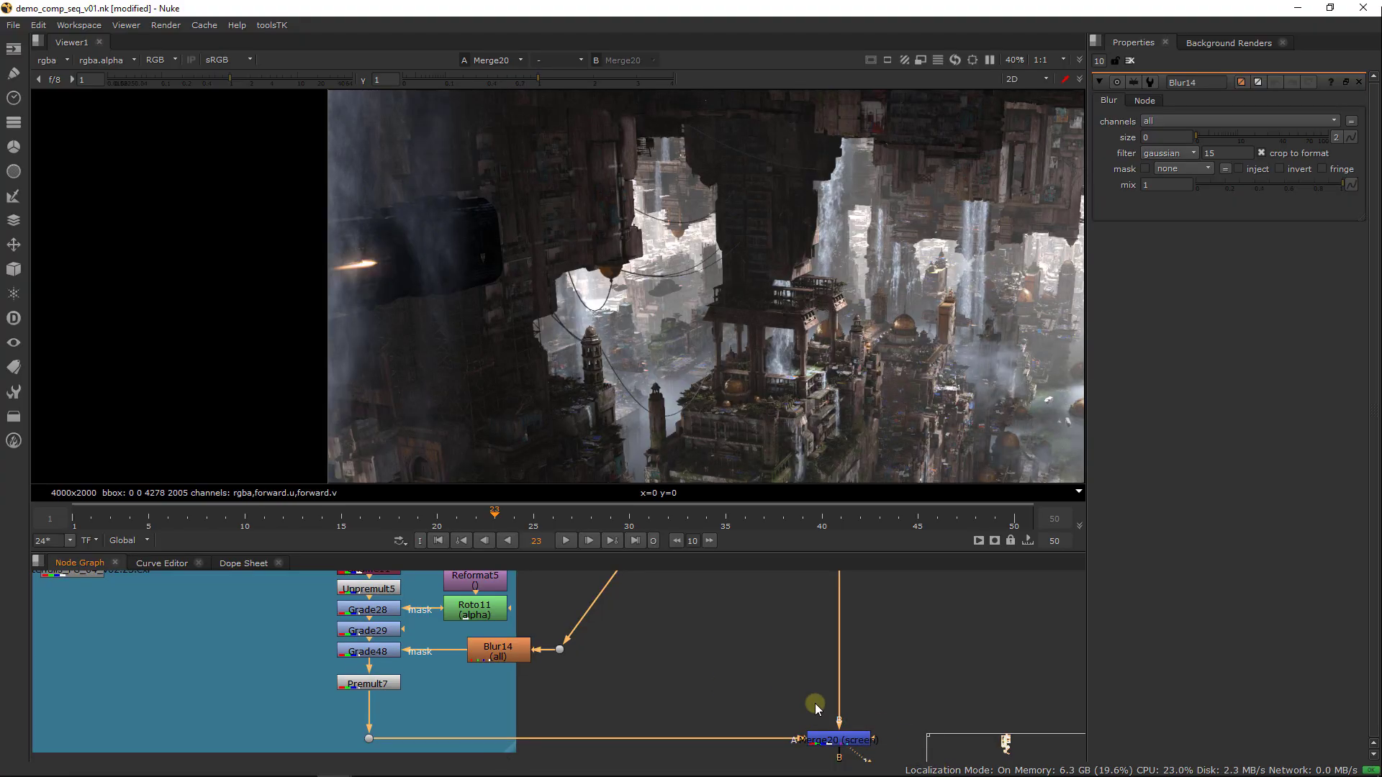
Set Blur14's size to 68 and compare the composite with Grade48 disabled and enabled
click(502, 656)
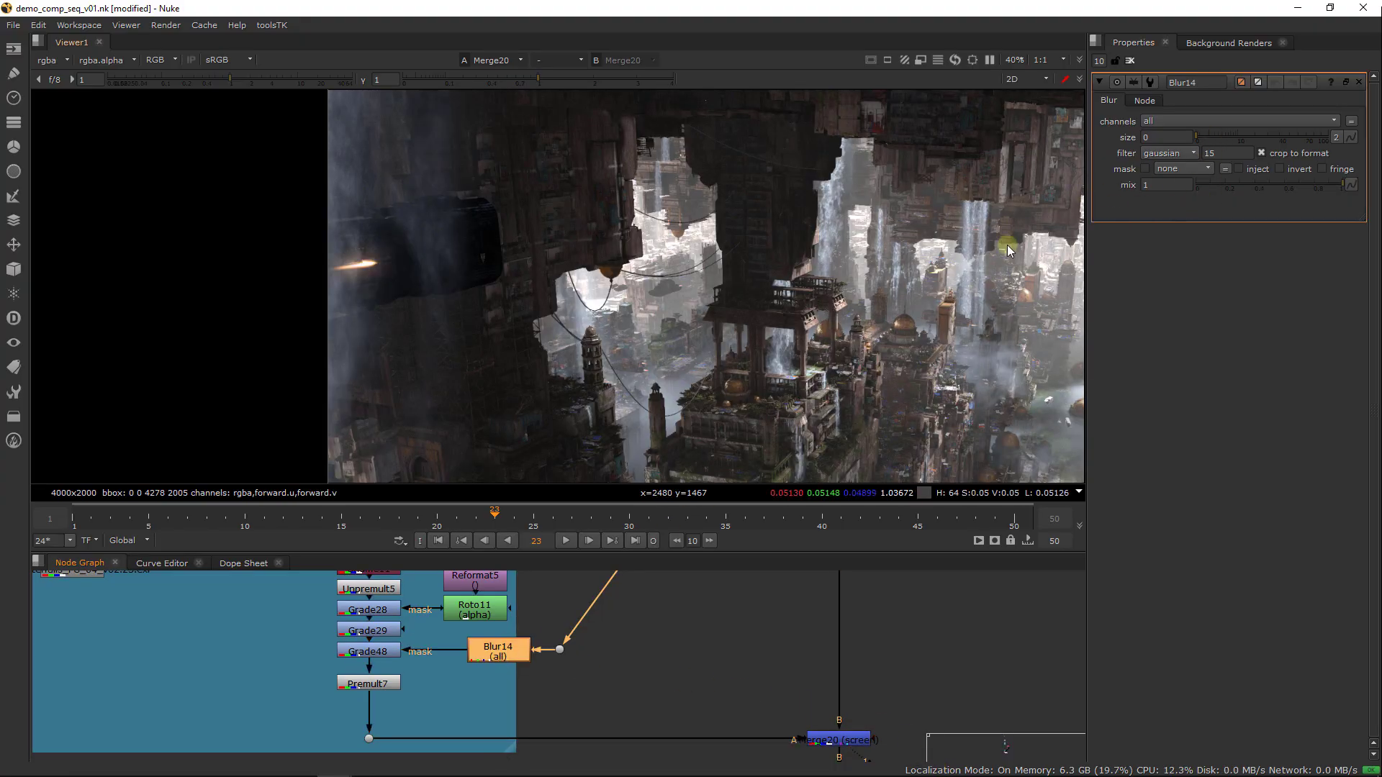
click(1292, 136)
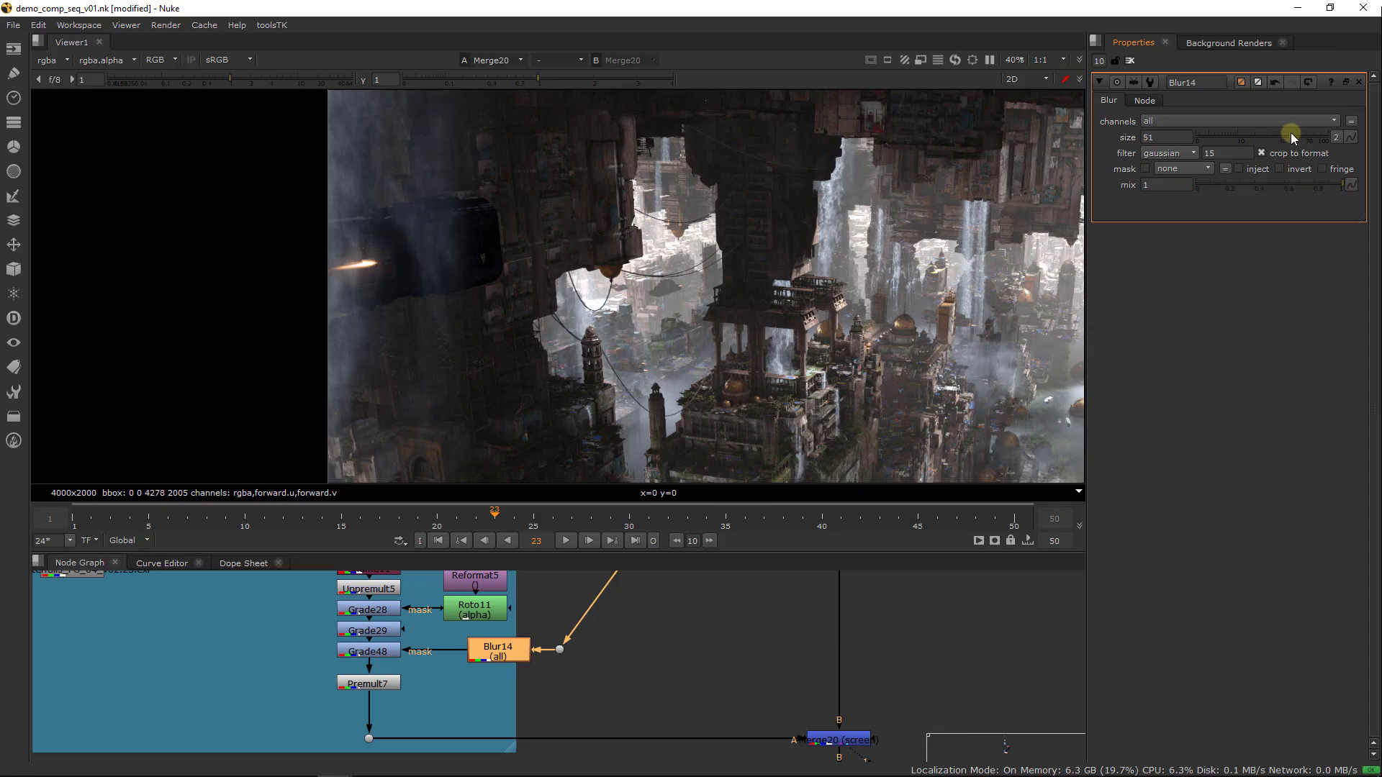
drag(1291, 137, 1306, 137)
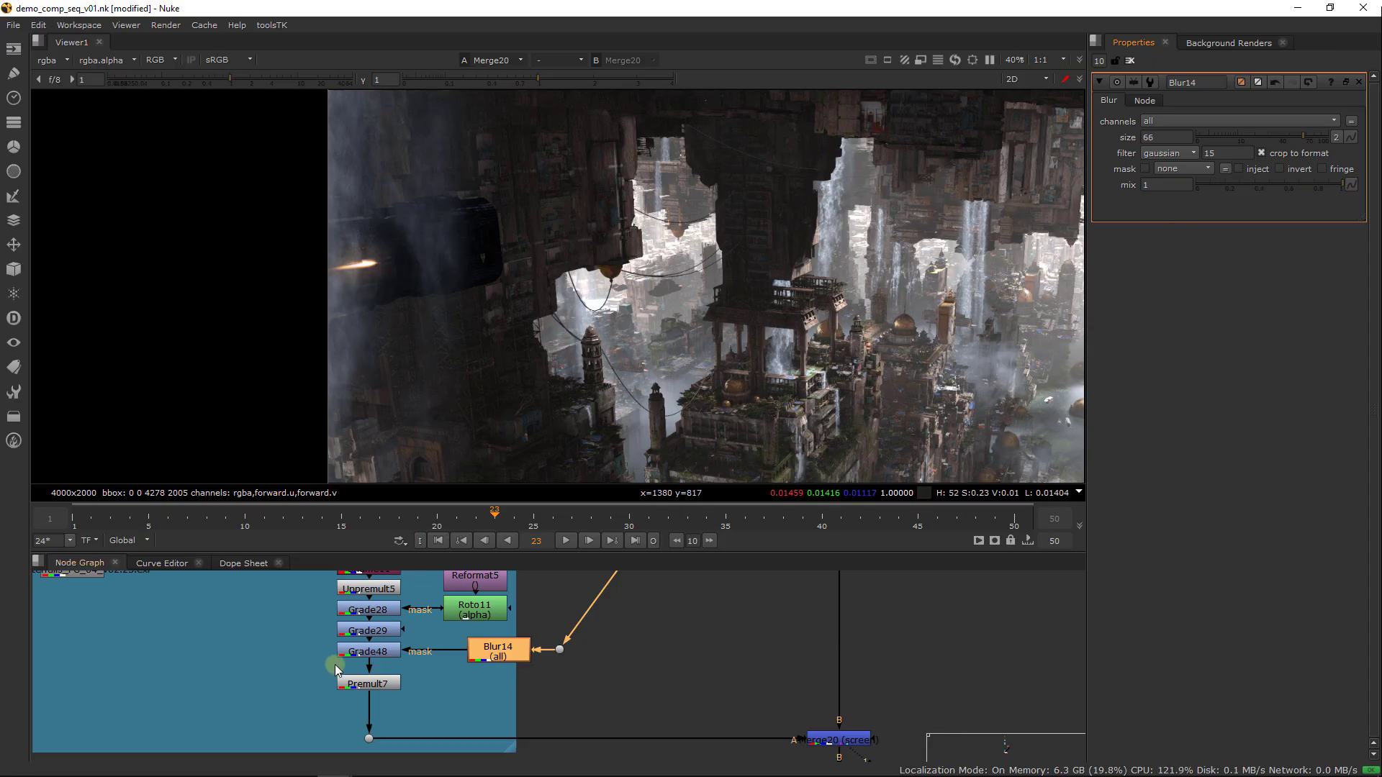
click(387, 655)
key(d)
key(d)
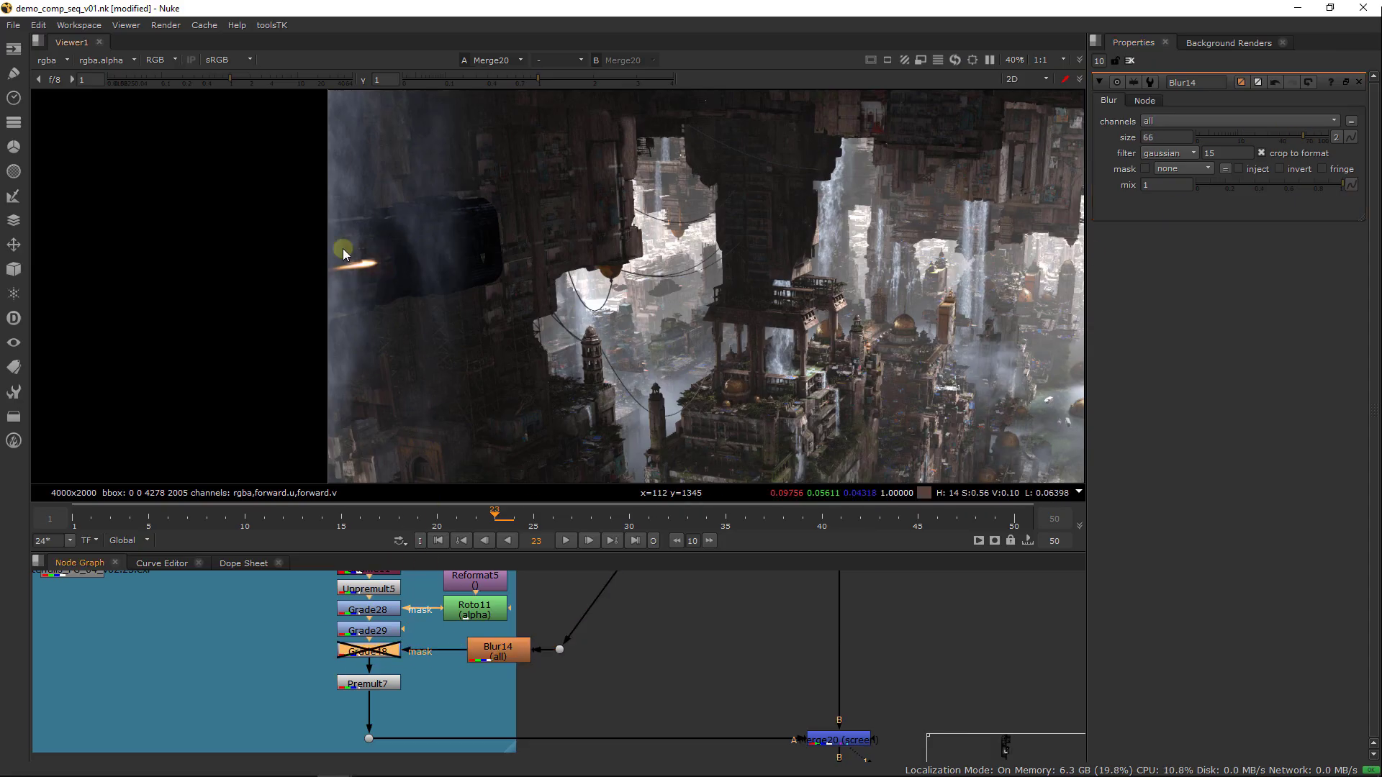
Move the FOG VDB group and all nodes beneath it down to clear space under the waterfall backdrop
scroll(344, 252, up, 3)
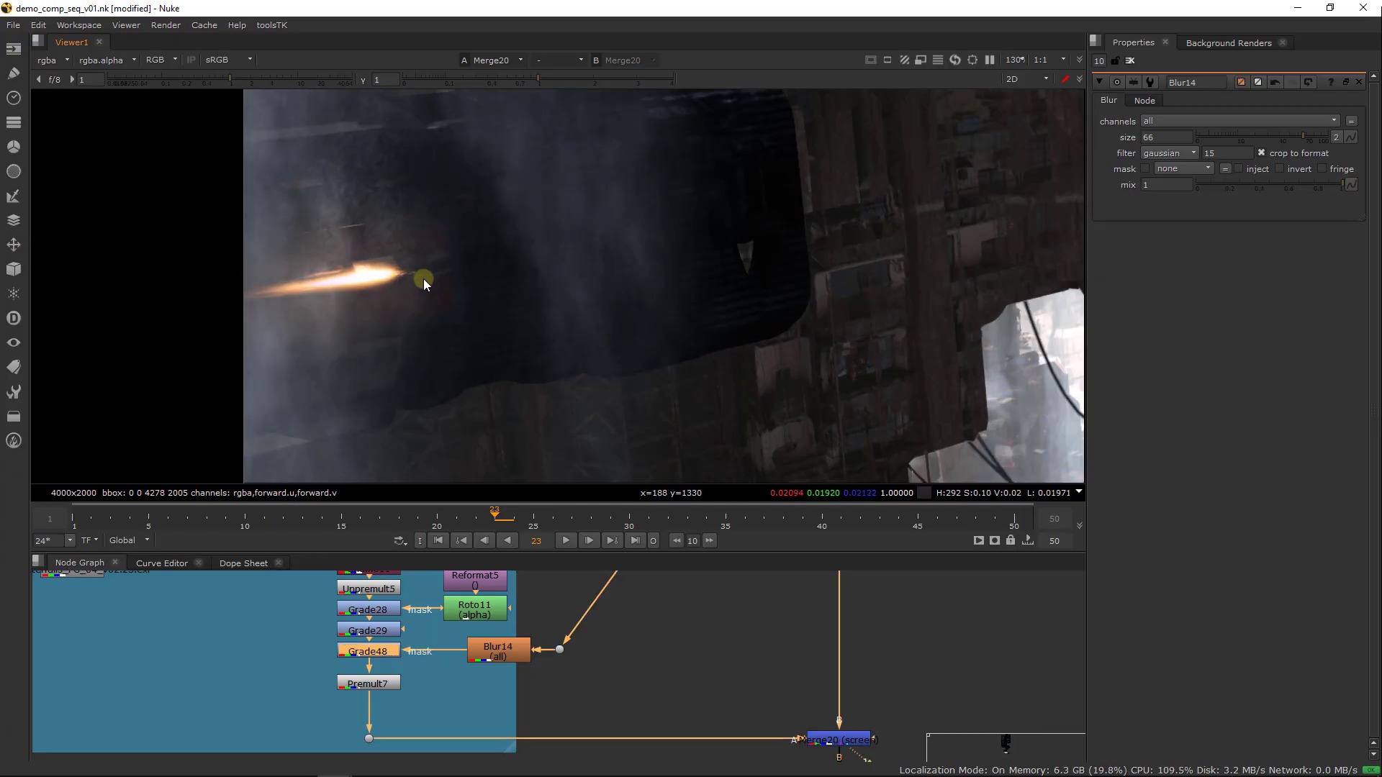
scroll(432, 263, up, 1)
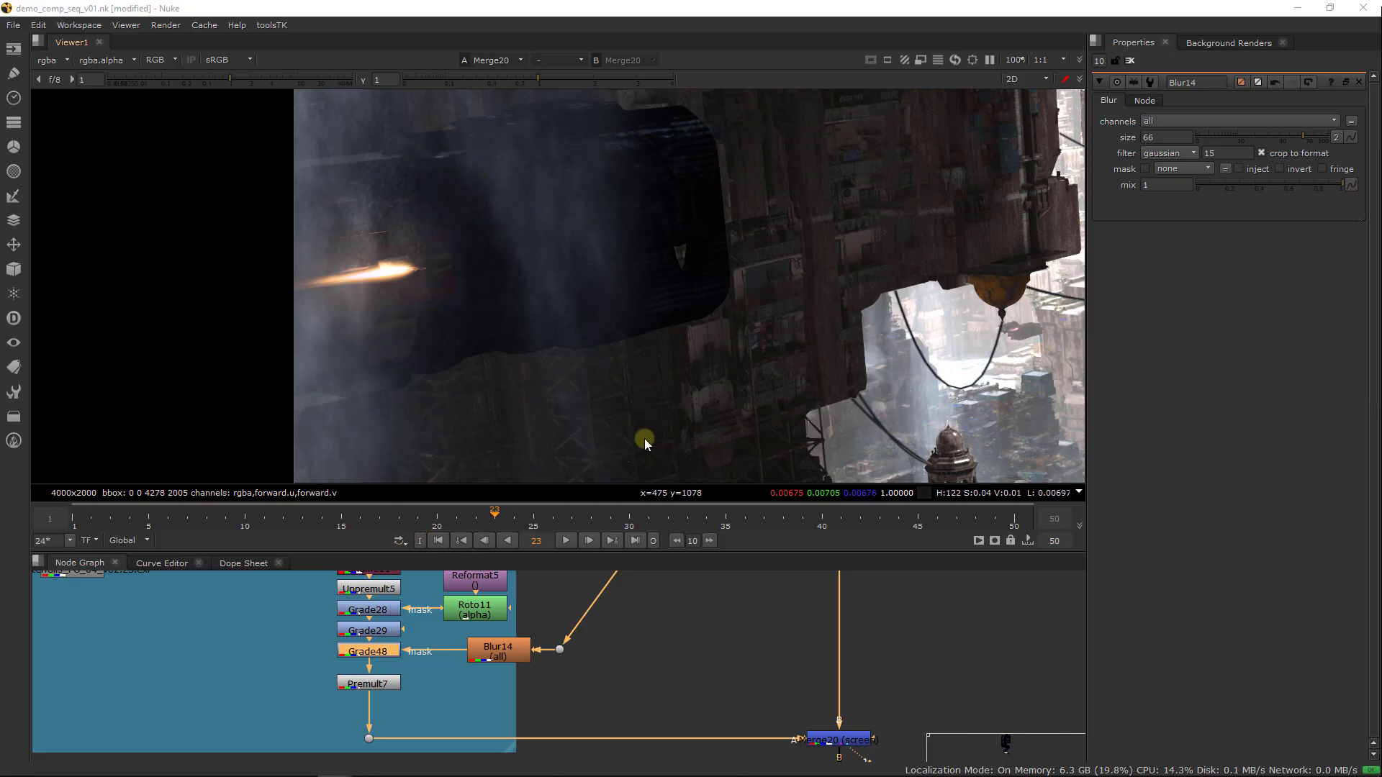
middle_drag(645, 438, 603, 456)
scroll(583, 671, down, 3)
middle_drag(710, 678, 647, 593)
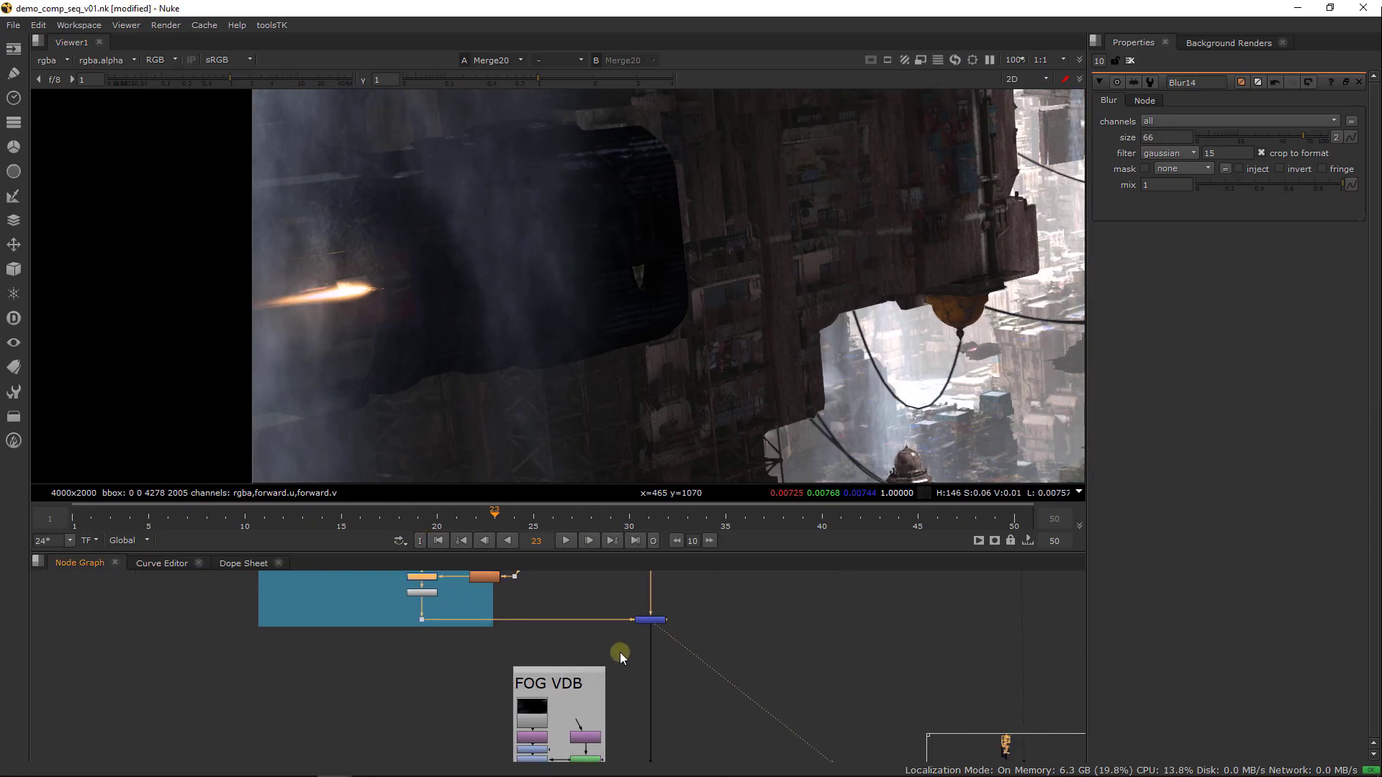
scroll(615, 652, down, 4)
middle_drag(589, 644, 508, 588)
scroll(655, 682, down, 5)
middle_drag(574, 717, 603, 756)
scroll(639, 624, down, 3)
drag(673, 726, 465, 593)
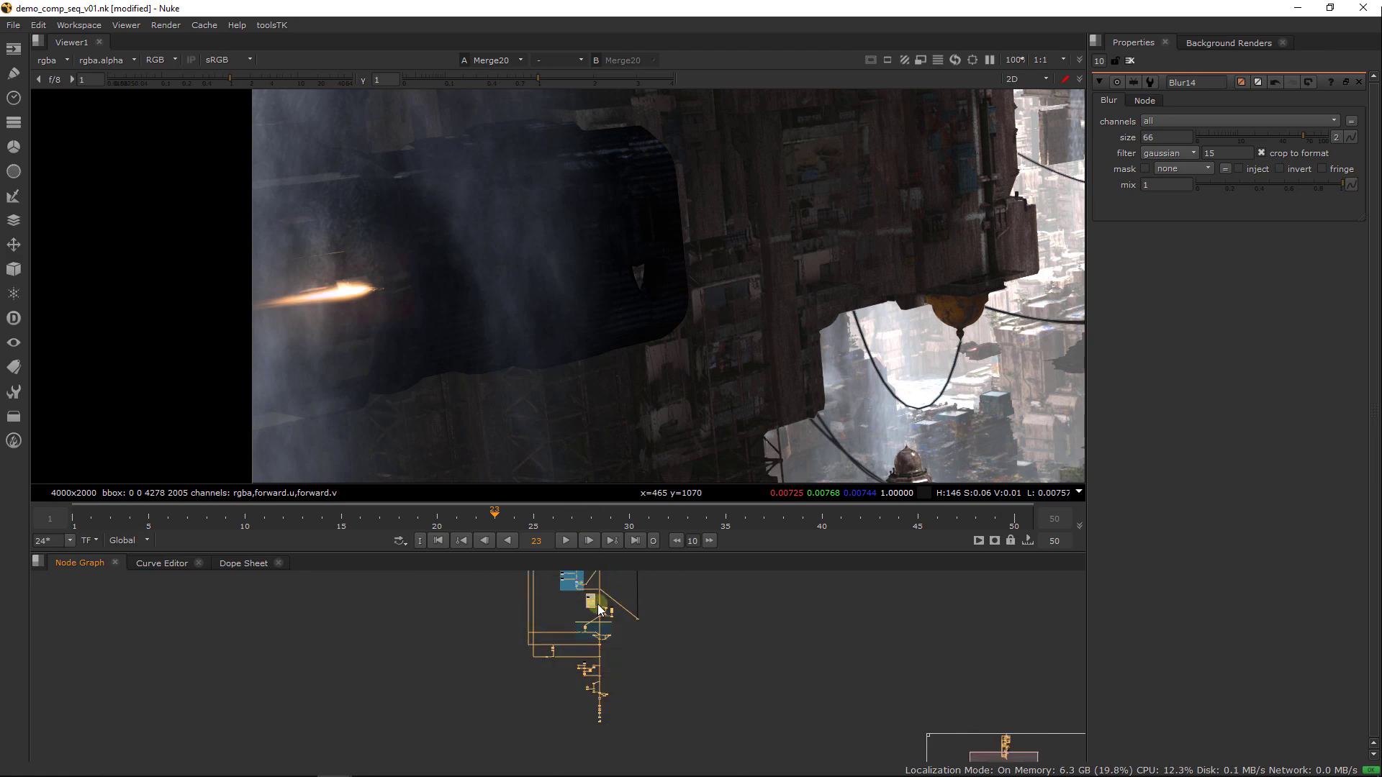
scroll(578, 604, up, 6)
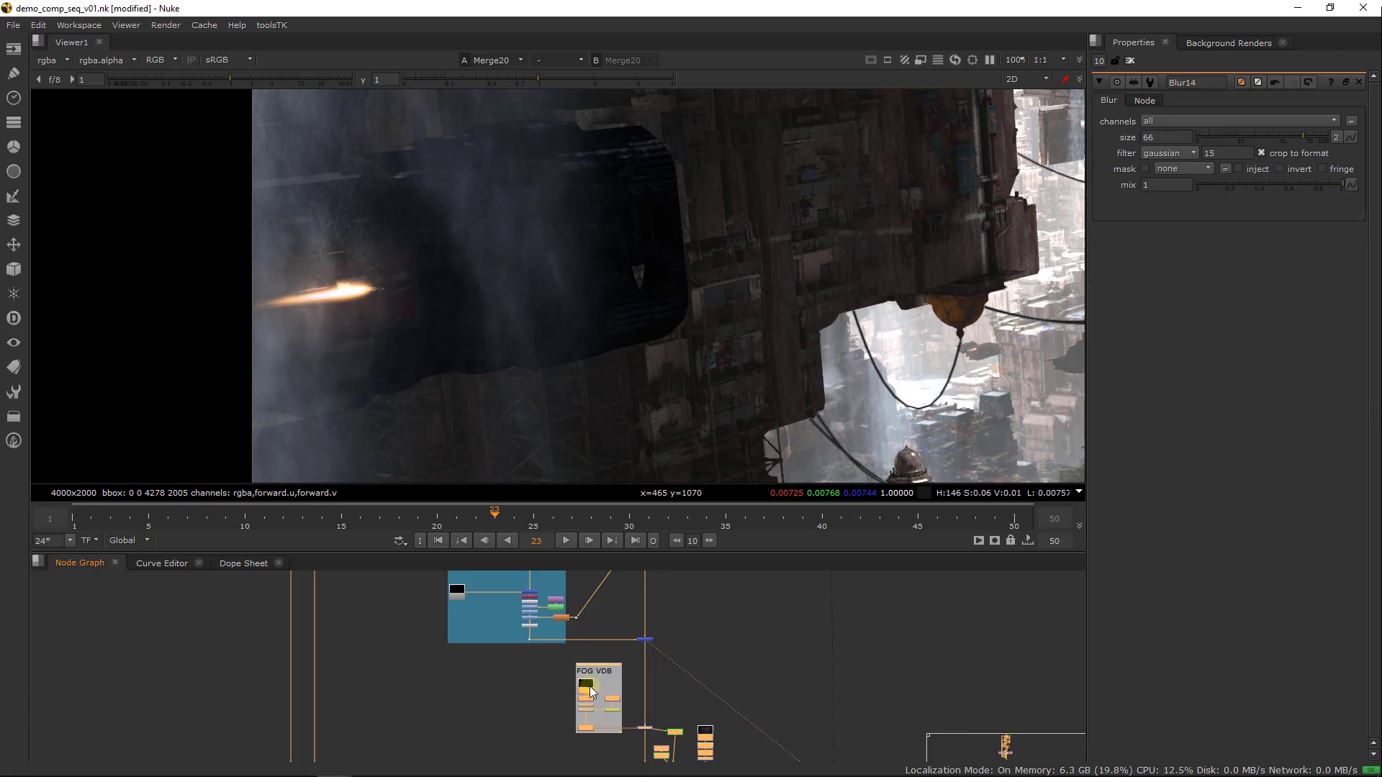
drag(590, 689, 590, 753)
scroll(576, 672, up, 2)
scroll(598, 666, up, 3)
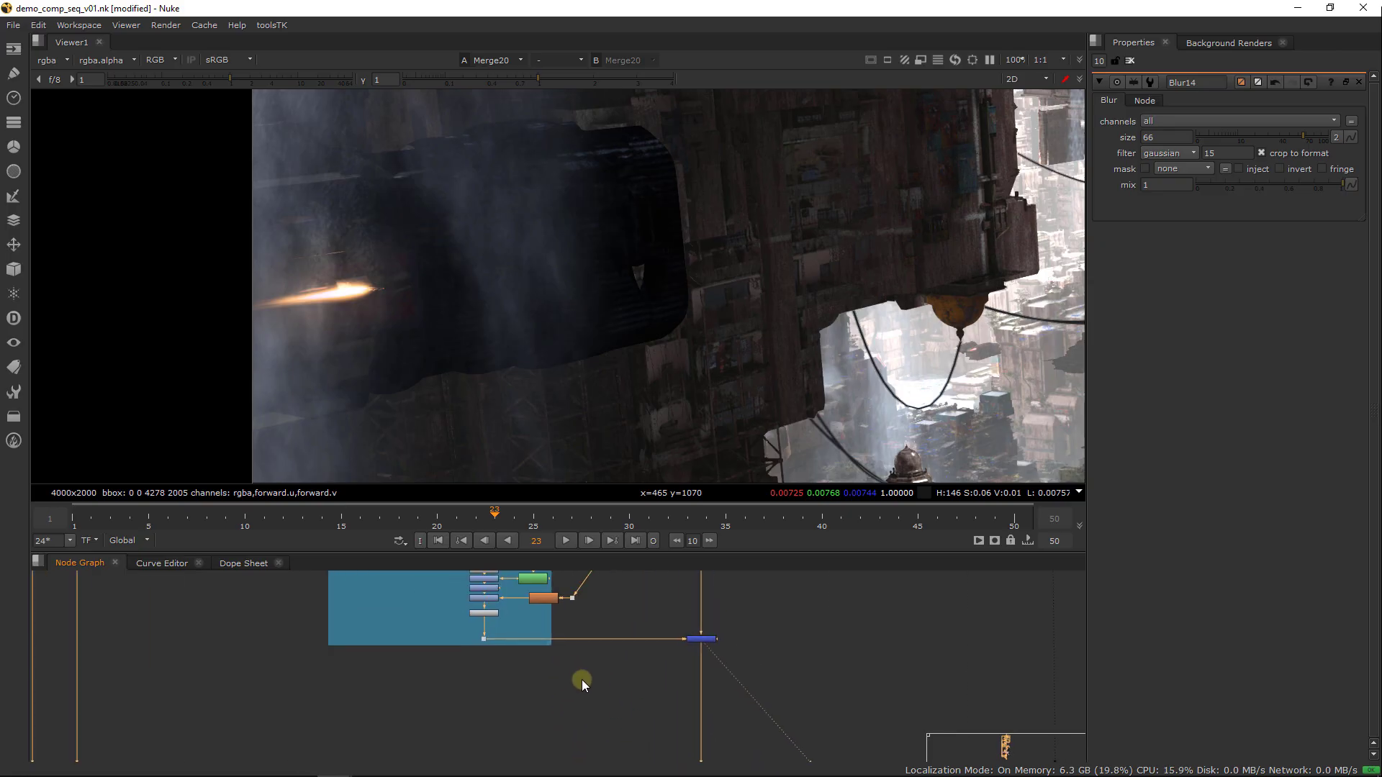
Extend the waterfall backdrop downward and move Merge20 and its Dot lower to make room beneath Premult7
drag(549, 644, 589, 729)
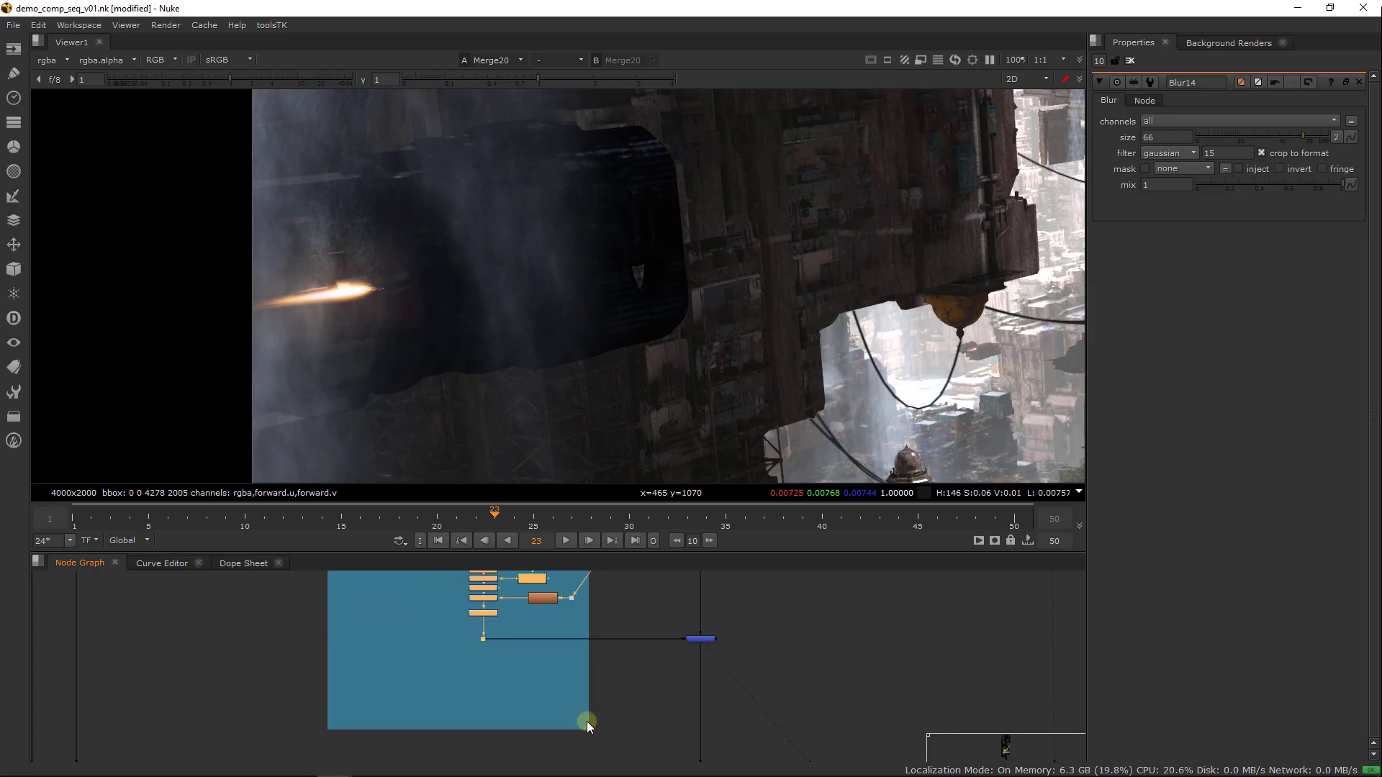
middle_drag(641, 651, 623, 694)
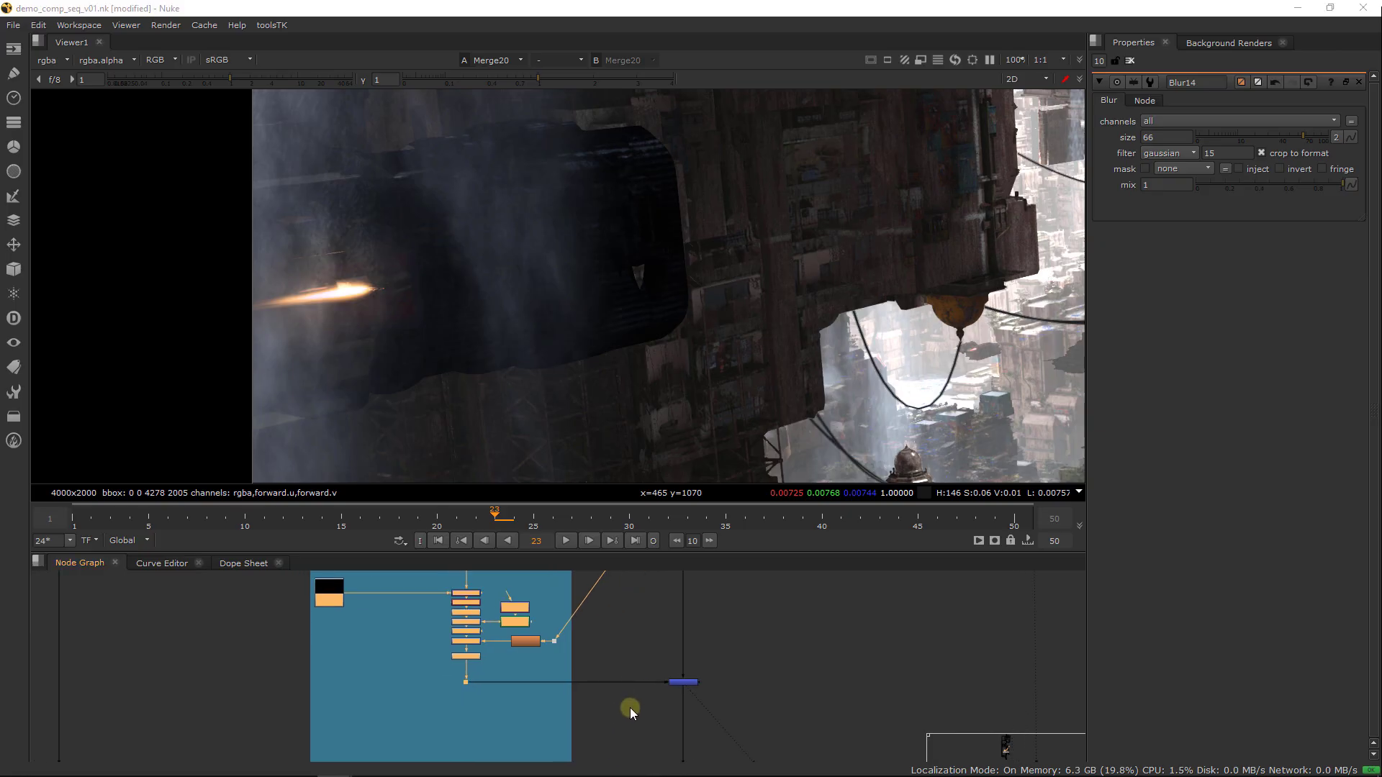
scroll(528, 651, up, 2)
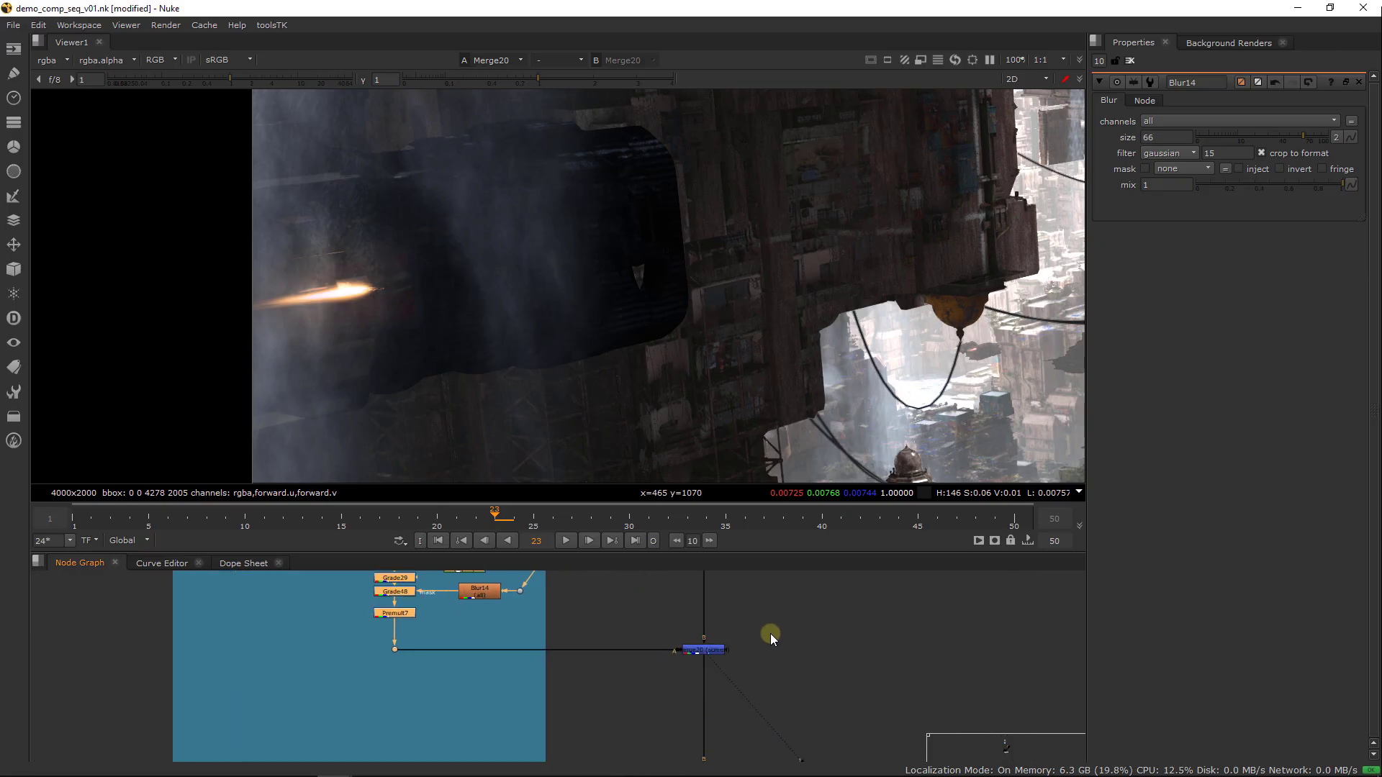
drag(698, 648, 677, 691)
middle_drag(677, 691, 704, 612)
drag(704, 612, 724, 683)
Add a ShuffleCopy node in the free space beneath Premult7 and connect its first input to Premult7
middle_drag(489, 548, 511, 627)
key(Tab)
text(shuff)
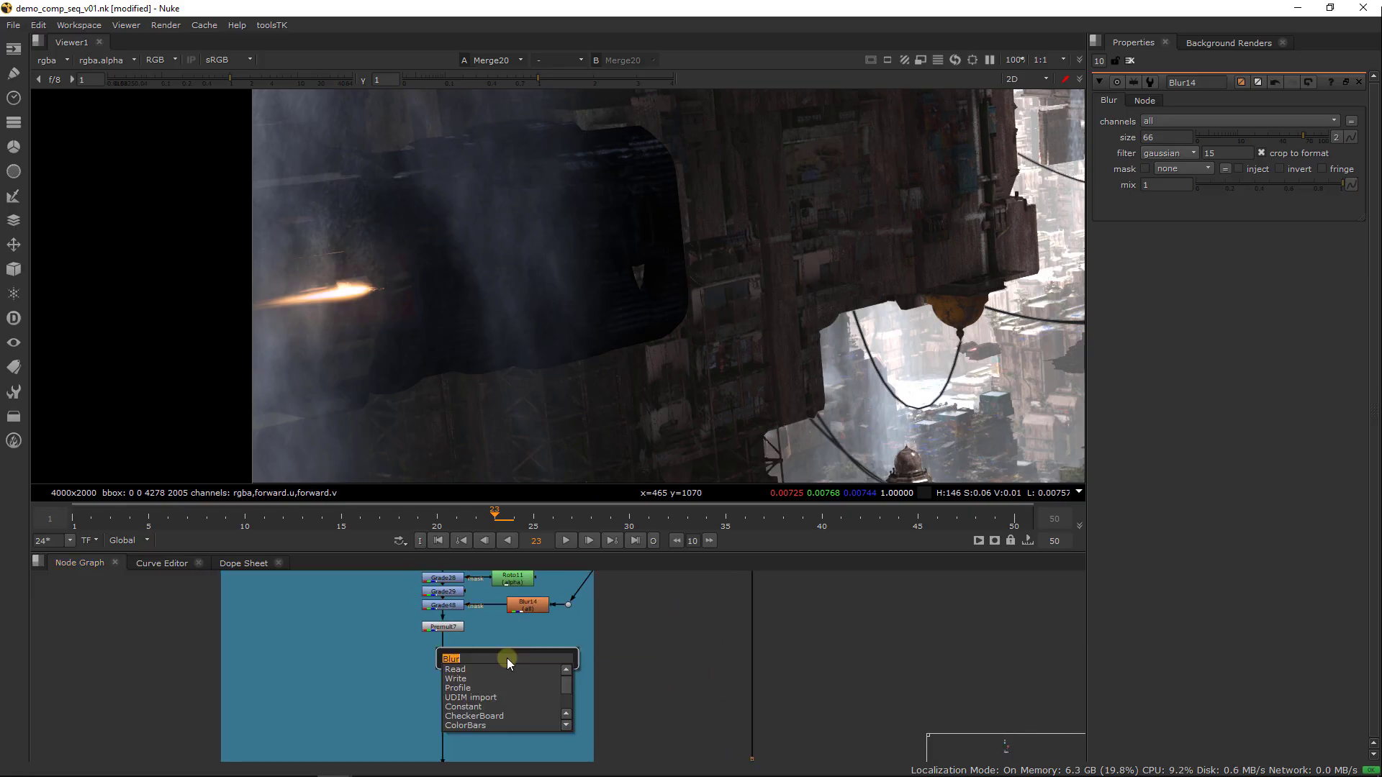
key(Down)
key(Down)
key(Return)
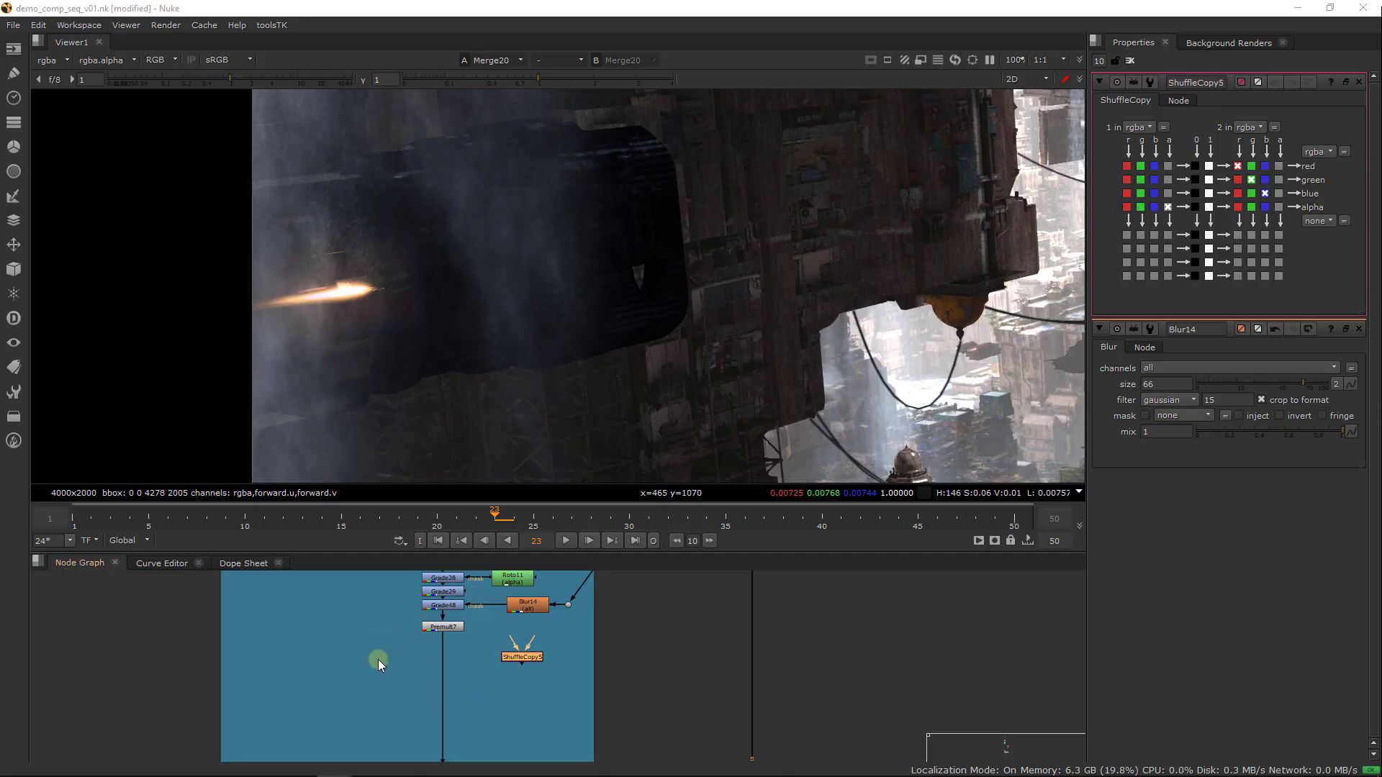
scroll(527, 631, up, 3)
drag(511, 652, 403, 629)
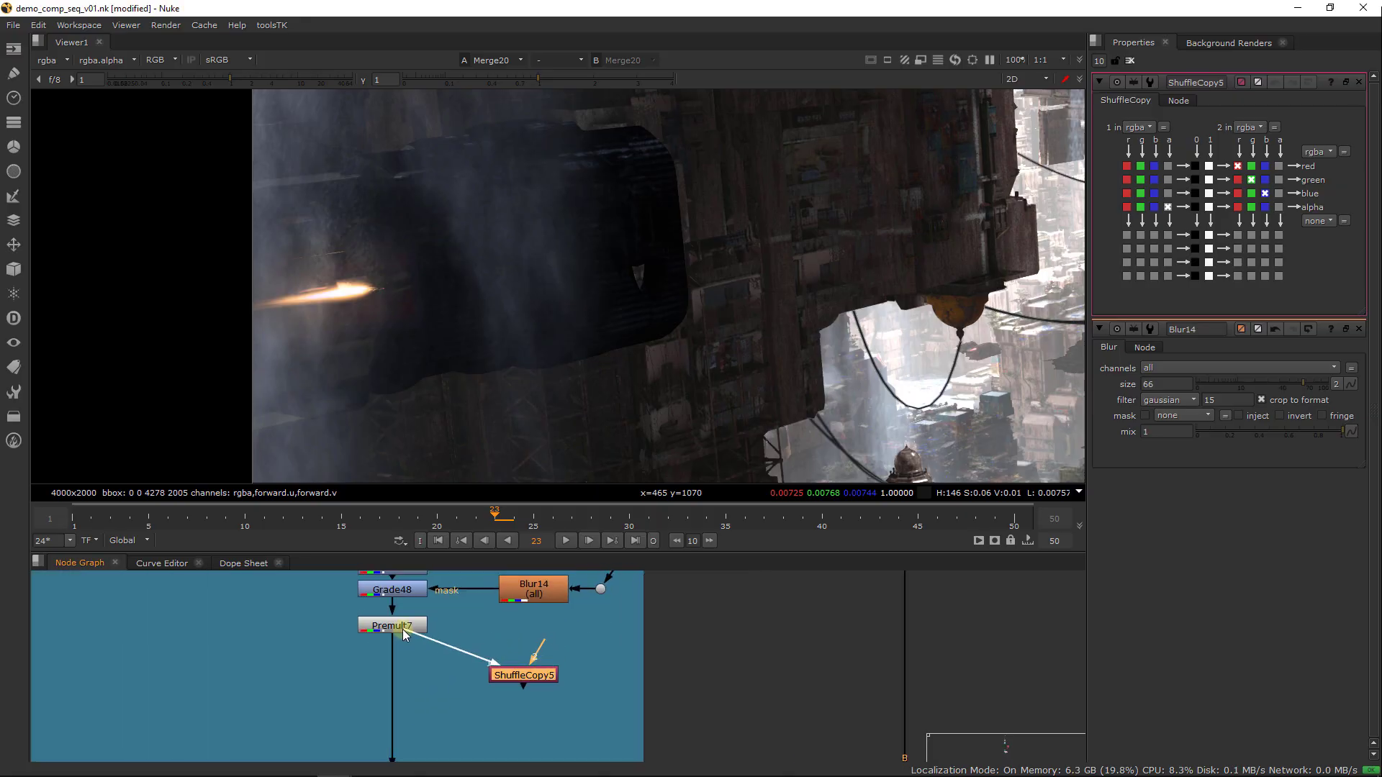
Connect ShuffleCopy5's second input to Merge27 in the ships backdrop, then view Merge27 and check its alpha
scroll(551, 652, down, 3)
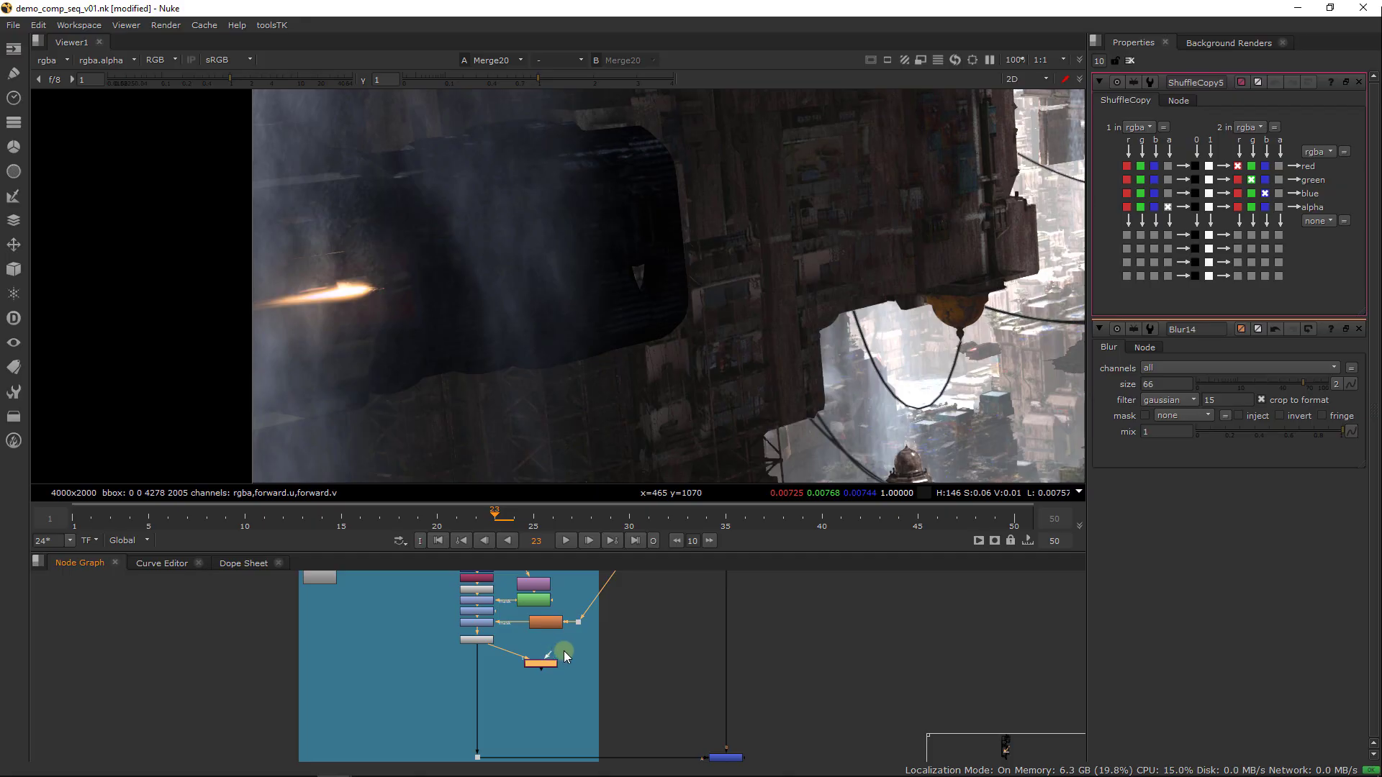
middle_drag(563, 654, 476, 741)
drag(478, 741, 659, 604)
middle_drag(658, 604, 482, 770)
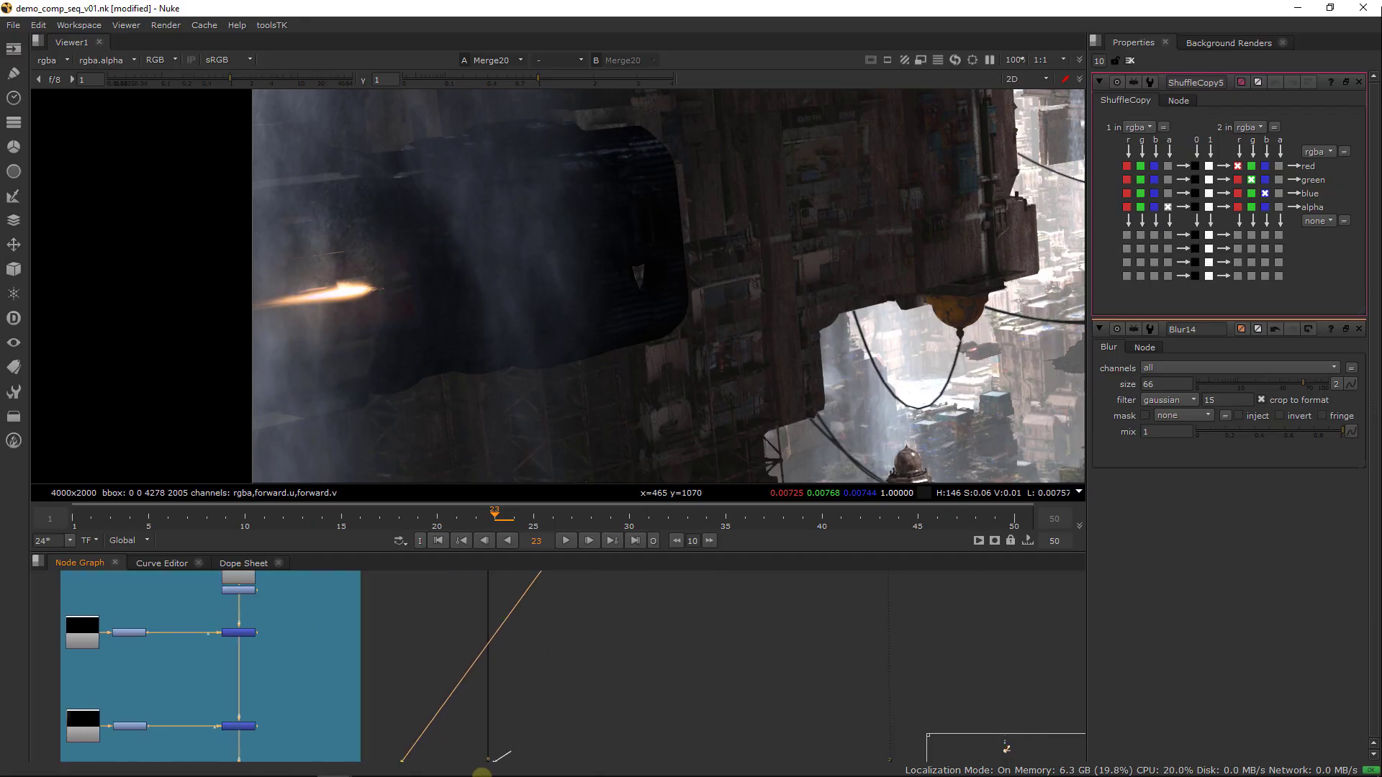
middle_drag(624, 627, 488, 774)
middle_drag(560, 624, 444, 771)
middle_drag(529, 642, 484, 756)
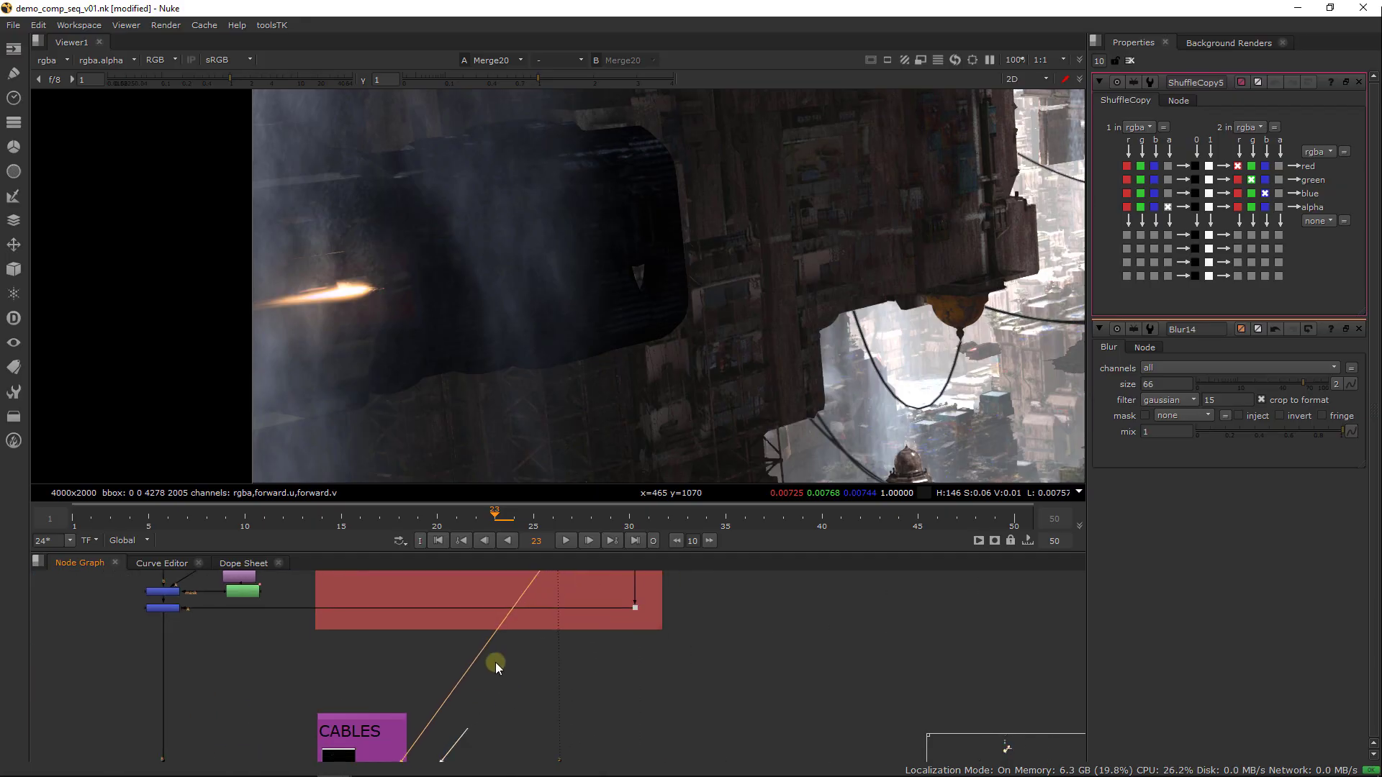
middle_drag(490, 635, 559, 755)
middle_drag(460, 660, 508, 674)
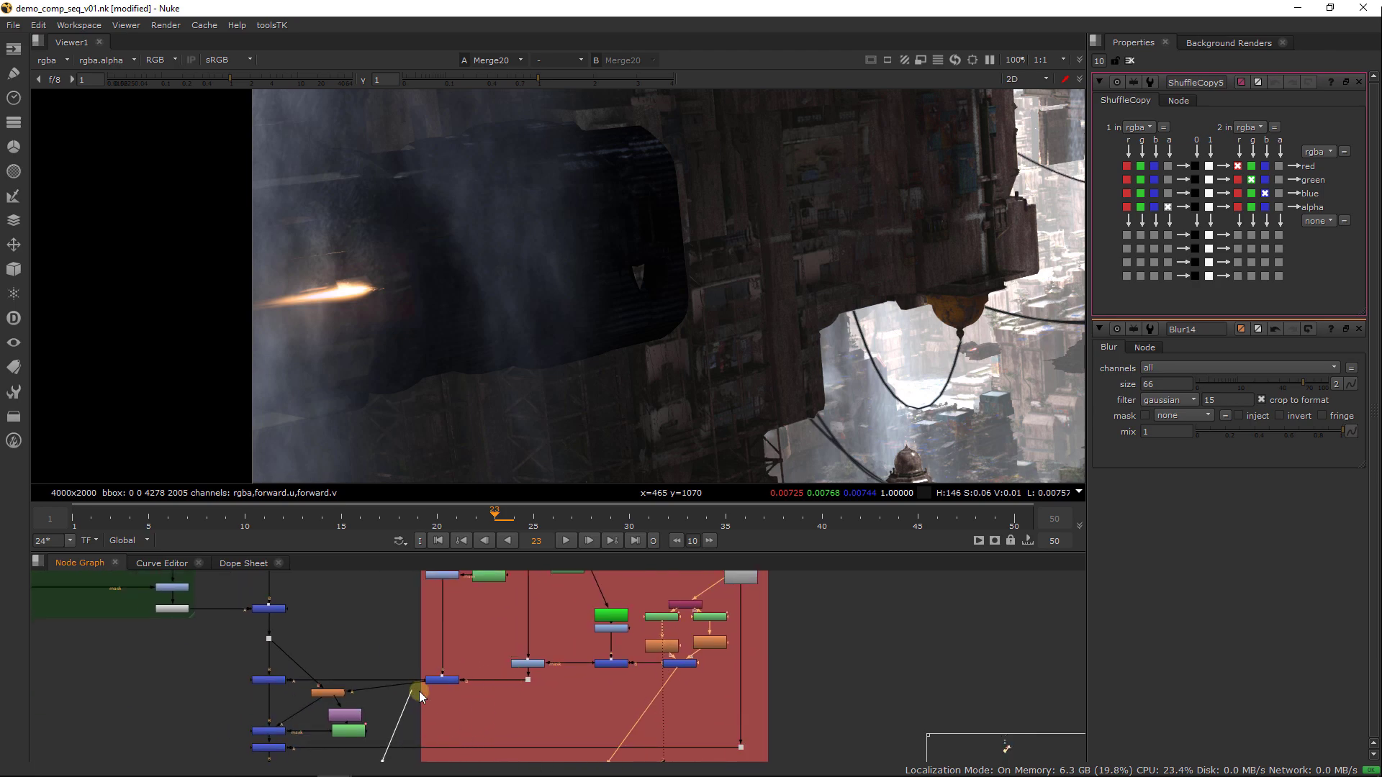
drag(438, 684, 442, 681)
key(1)
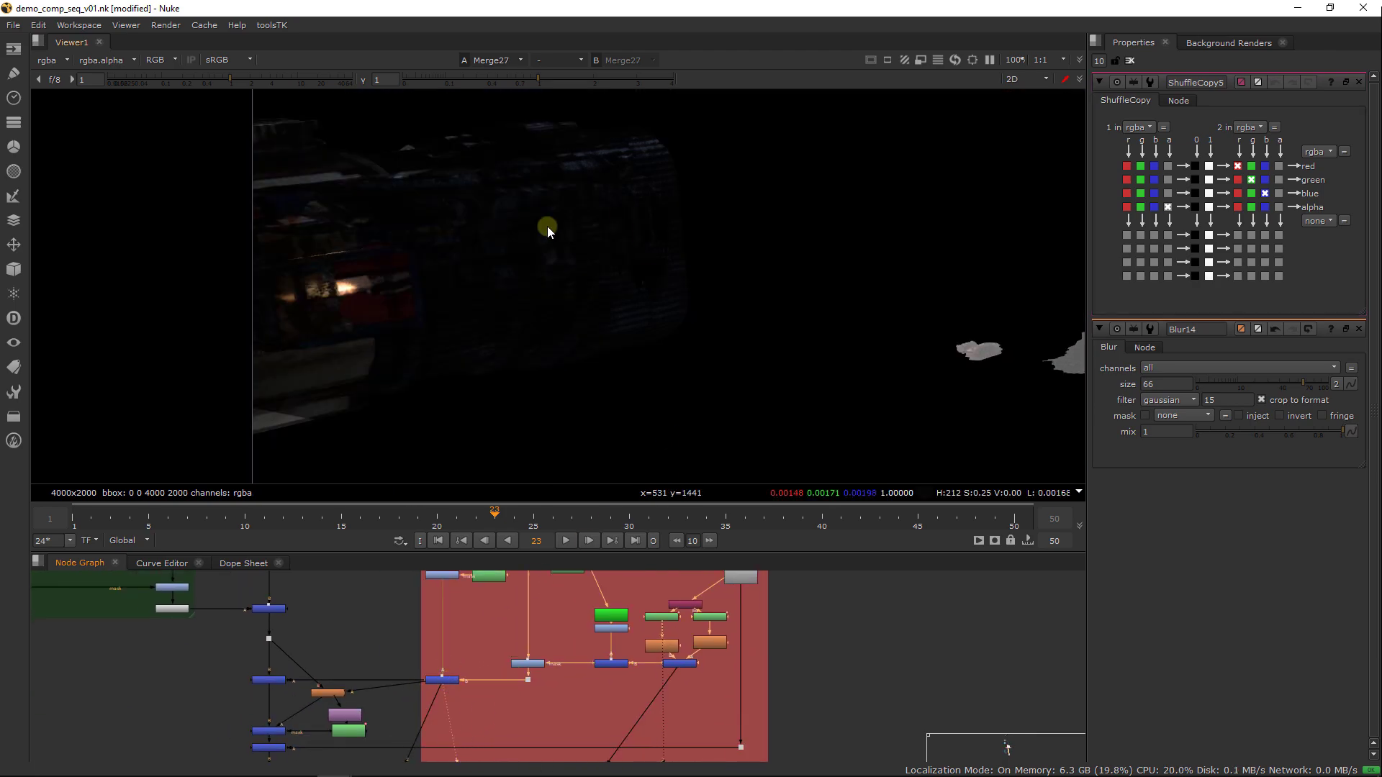
key(a)
key(a)
Return to ShuffleCopy5 below Premult7 and view its output
scroll(532, 669, down, 2)
middle_drag(458, 711, 497, 605)
middle_drag(464, 756, 534, 621)
middle_drag(501, 763, 544, 641)
middle_drag(506, 742, 492, 651)
scroll(528, 657, up, 4)
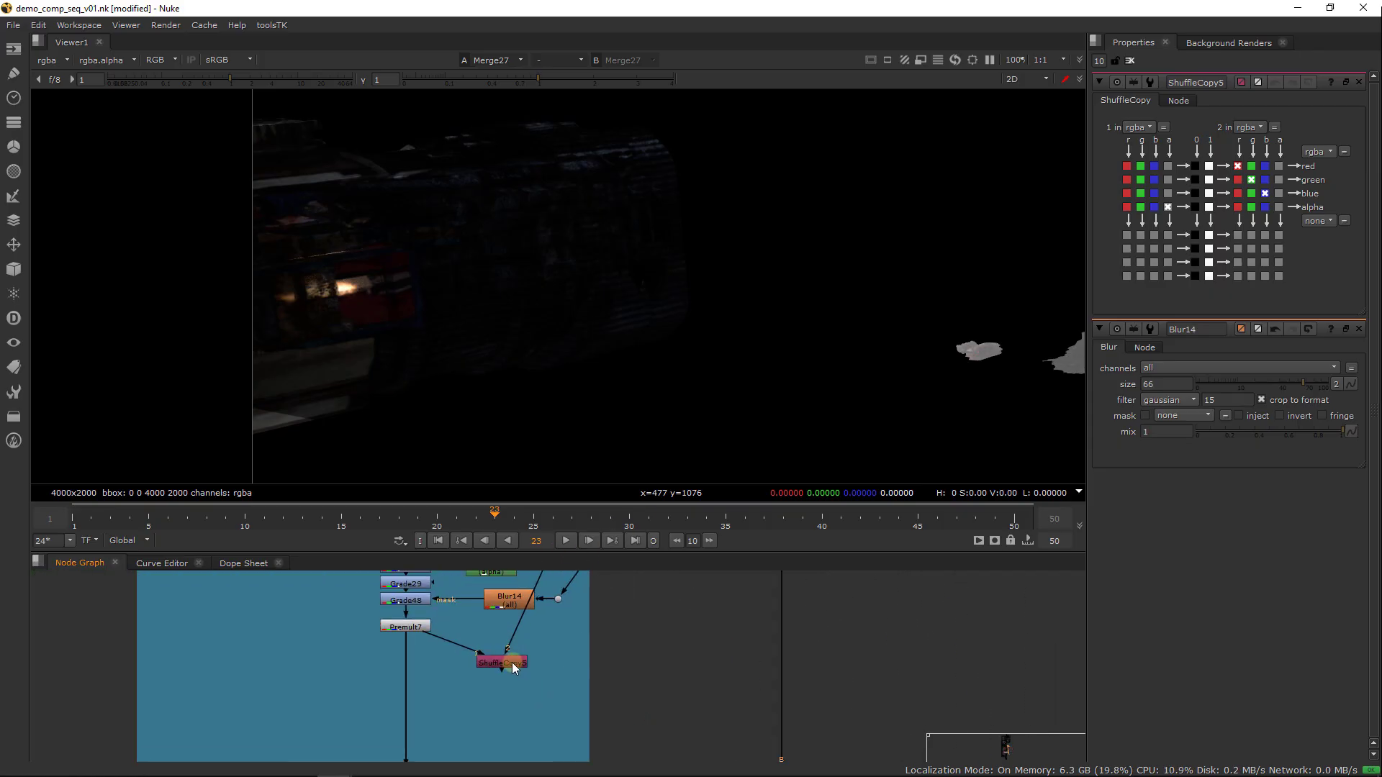
click(516, 665)
key(1)
click(516, 672)
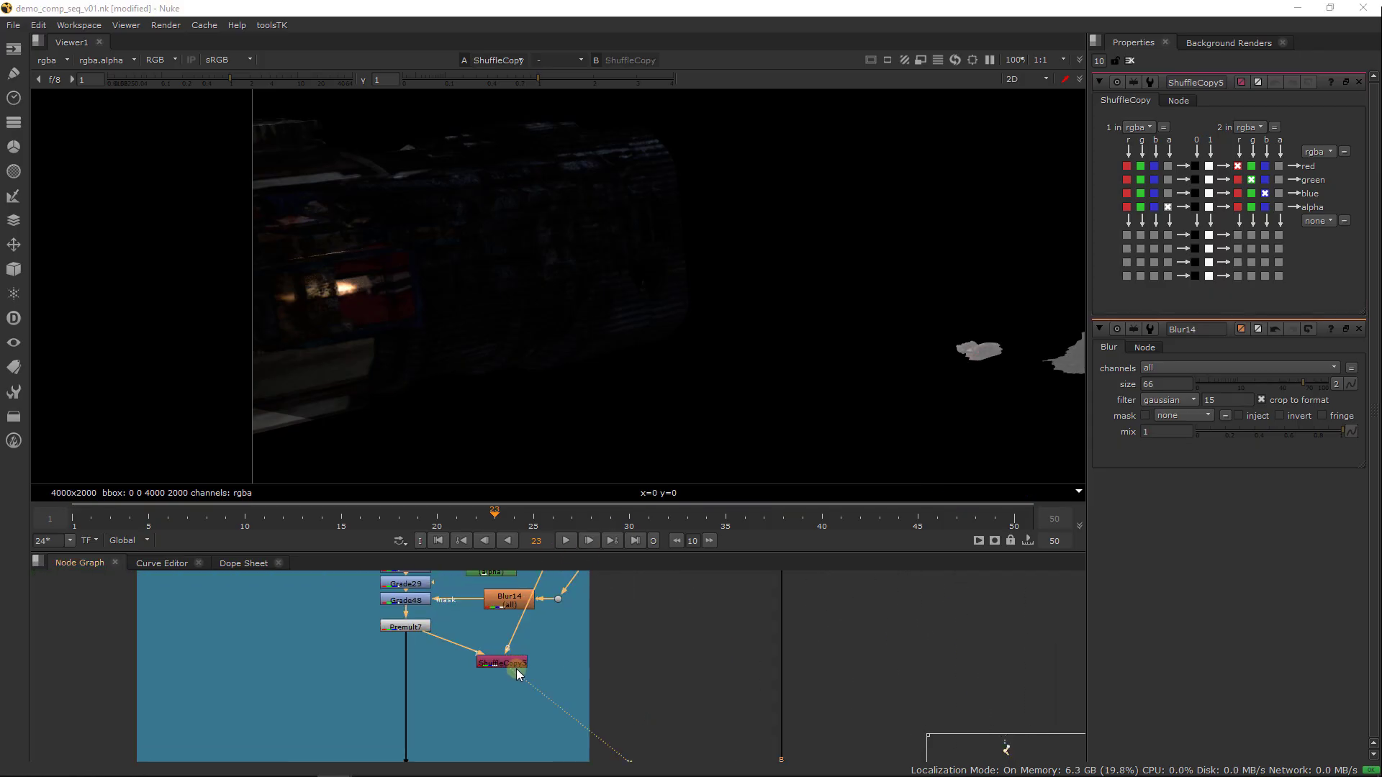
Have ShuffleCopy5 pass the forward layer from its second input and take red, green and blue from its first input
click(1324, 223)
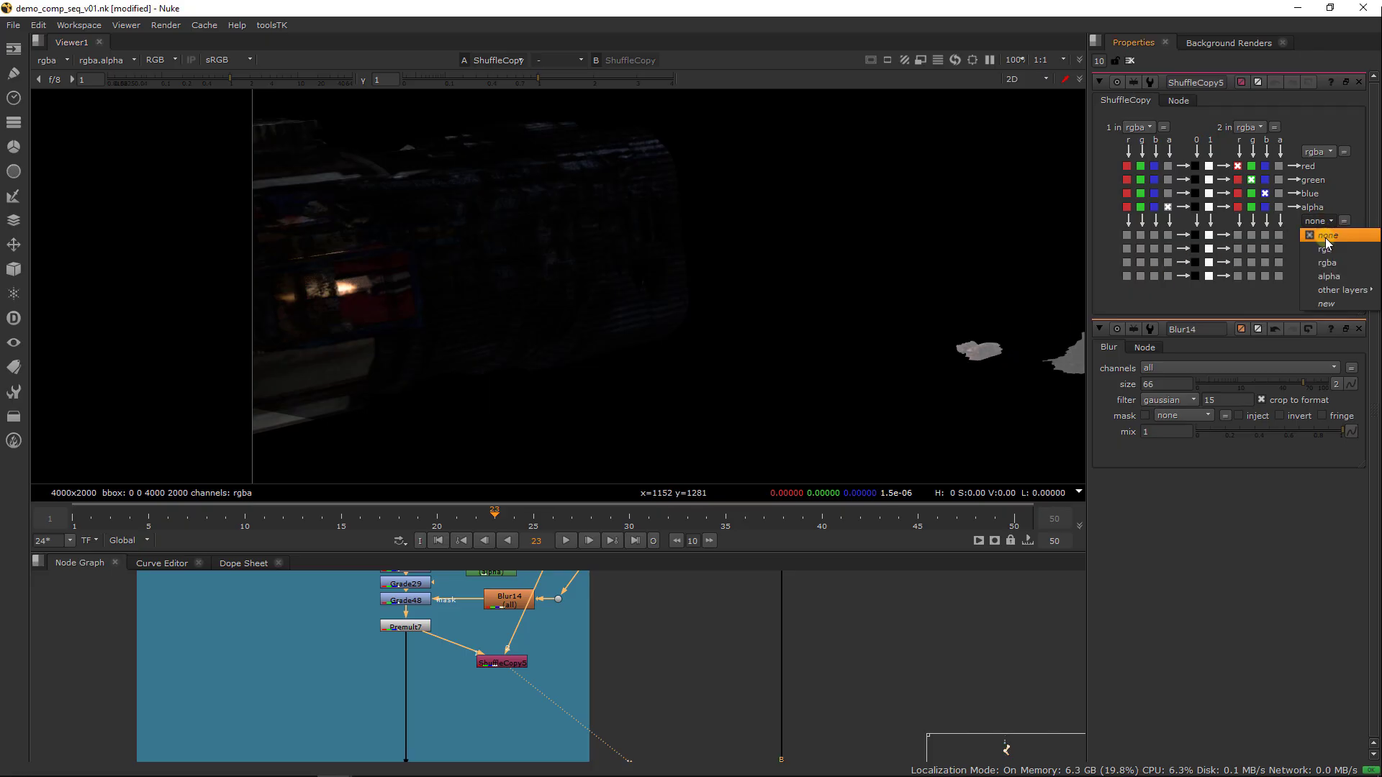
mouse_move(1322, 292)
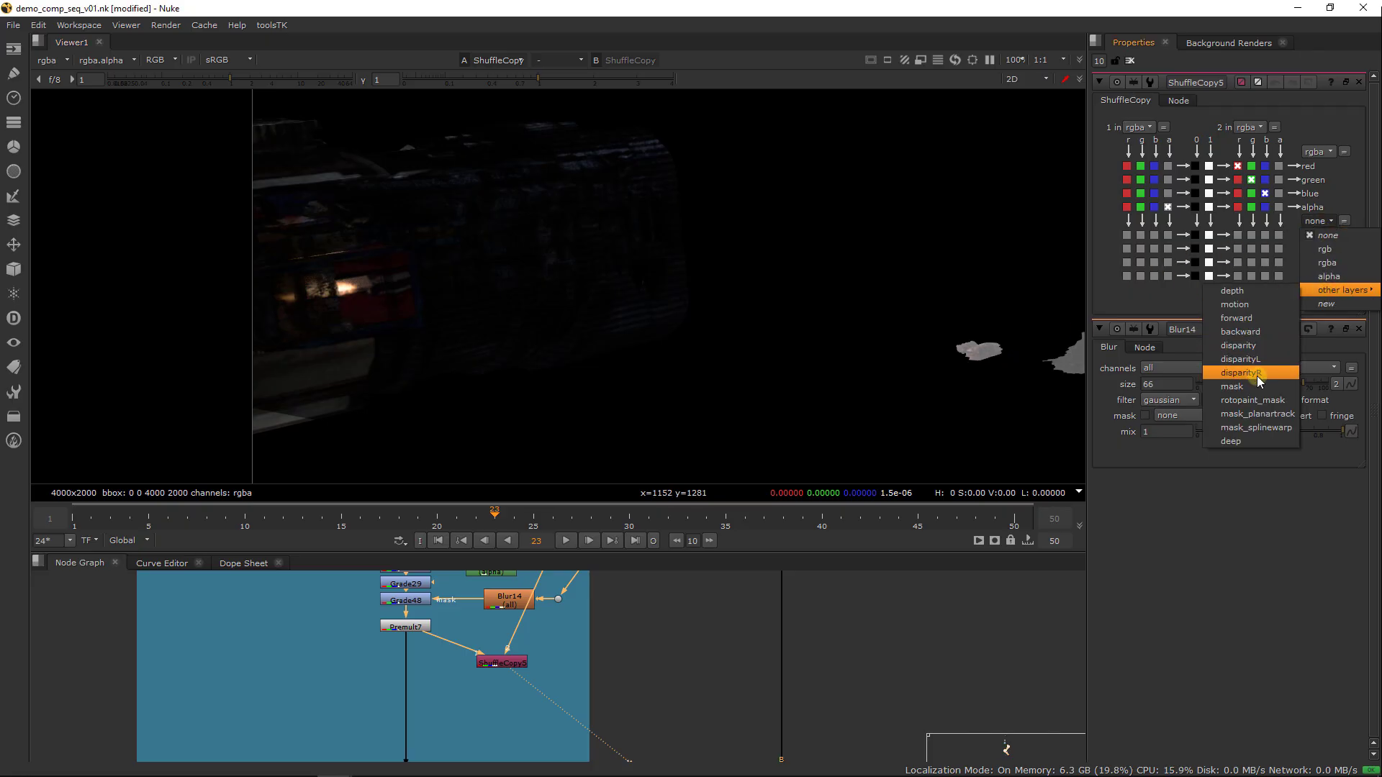
click(1258, 319)
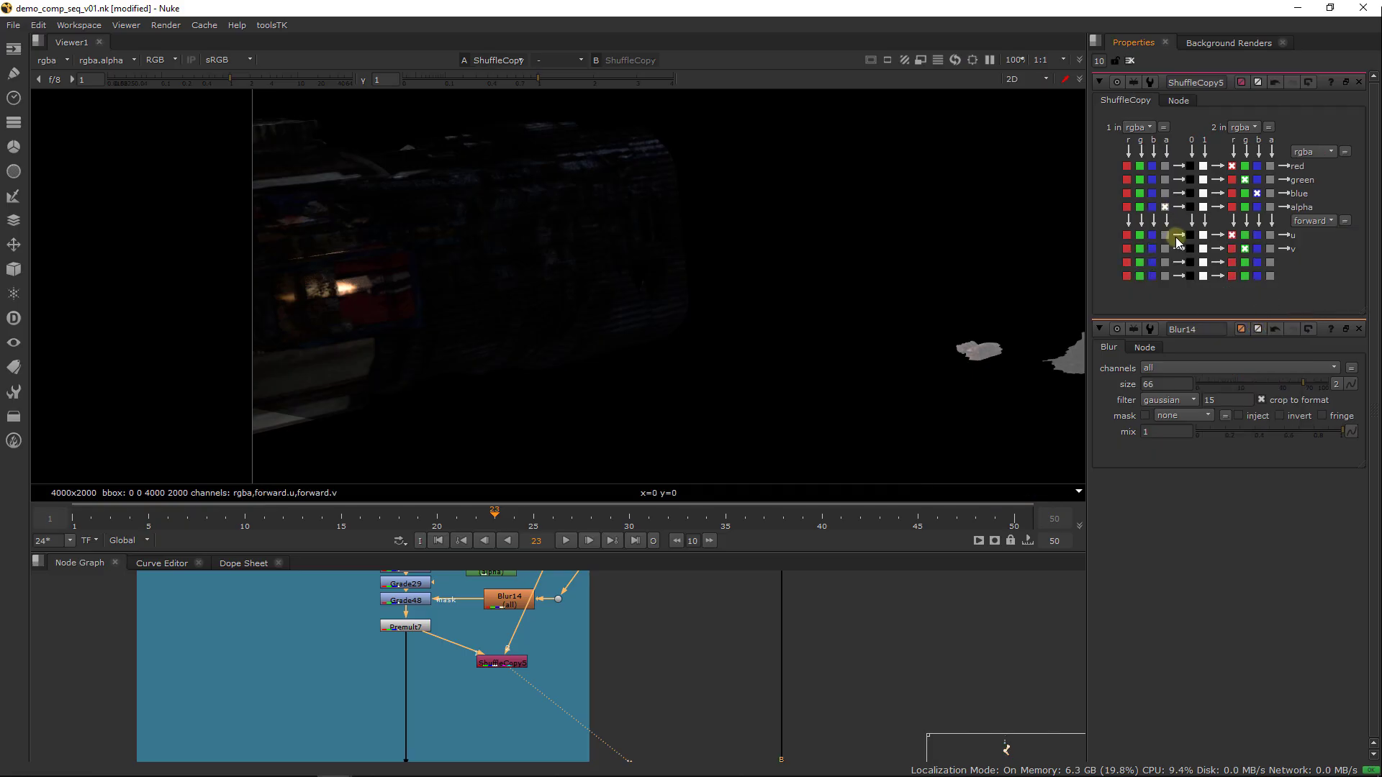
click(1128, 167)
click(1140, 180)
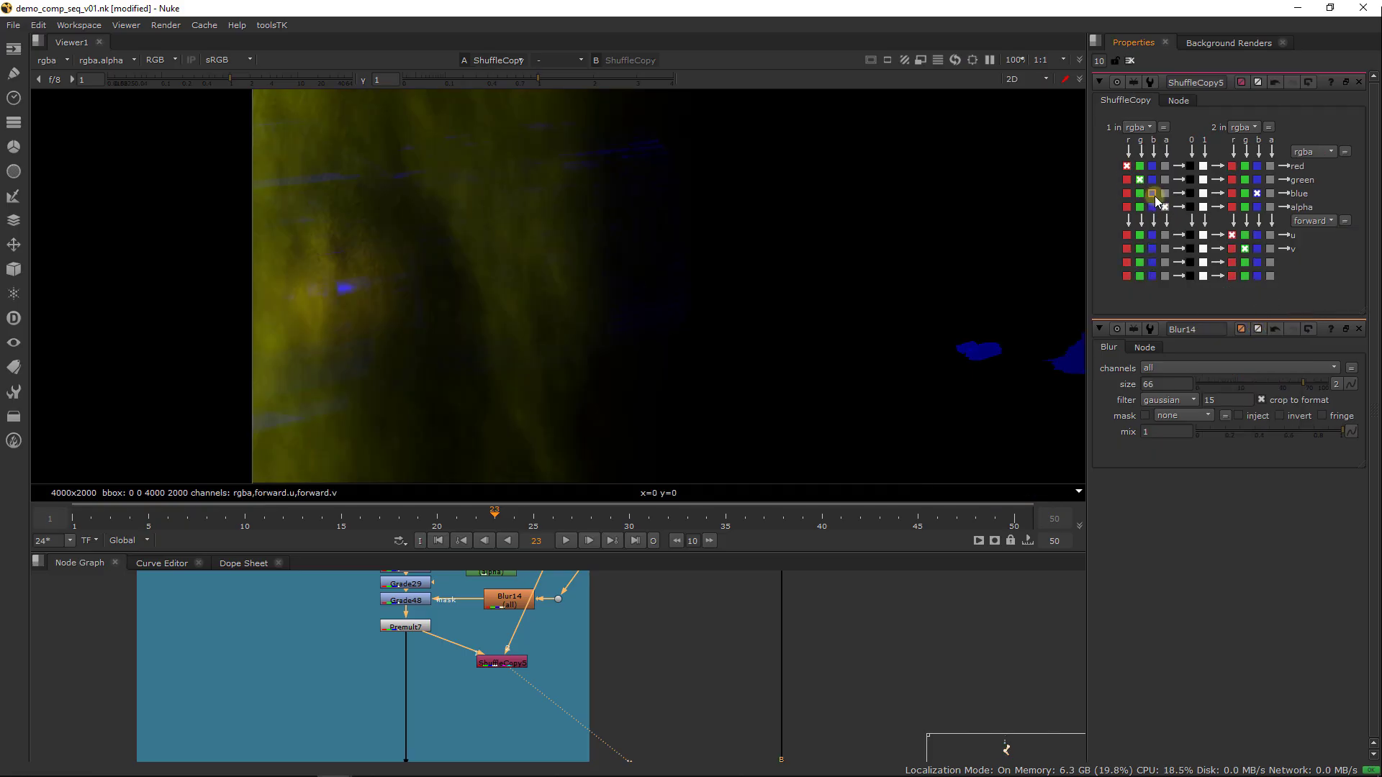
click(1153, 194)
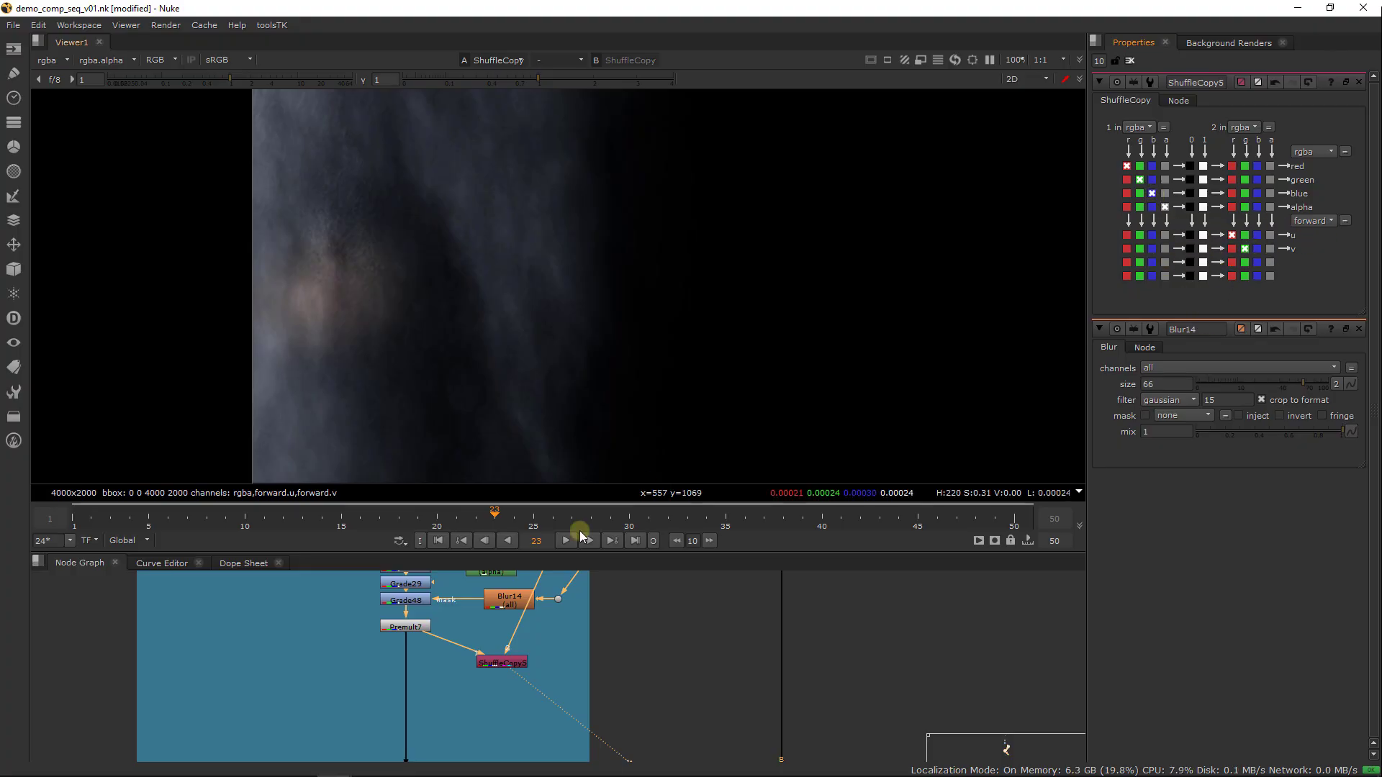
Add an IDistort node beside ShuffleCopy5
middle_drag(565, 667, 481, 653)
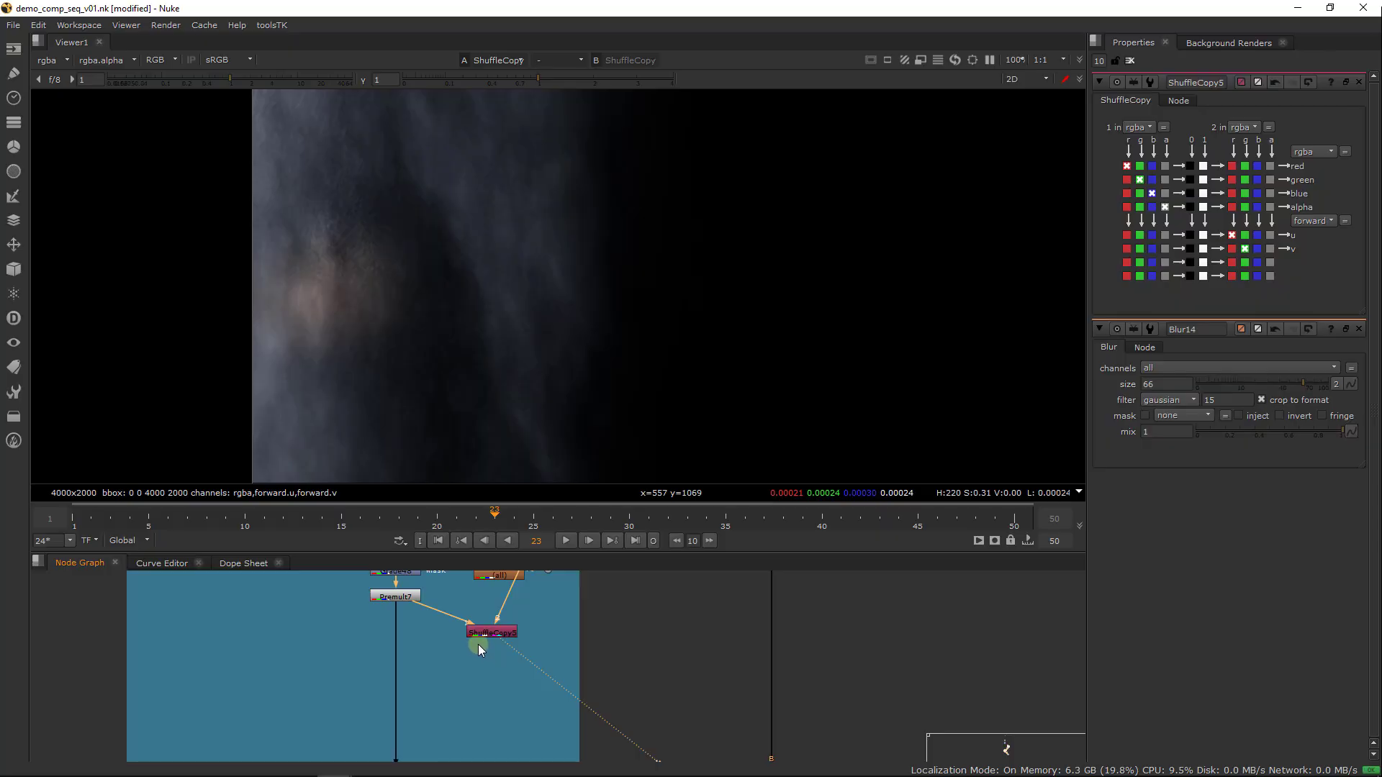
key(Tab)
text(id)
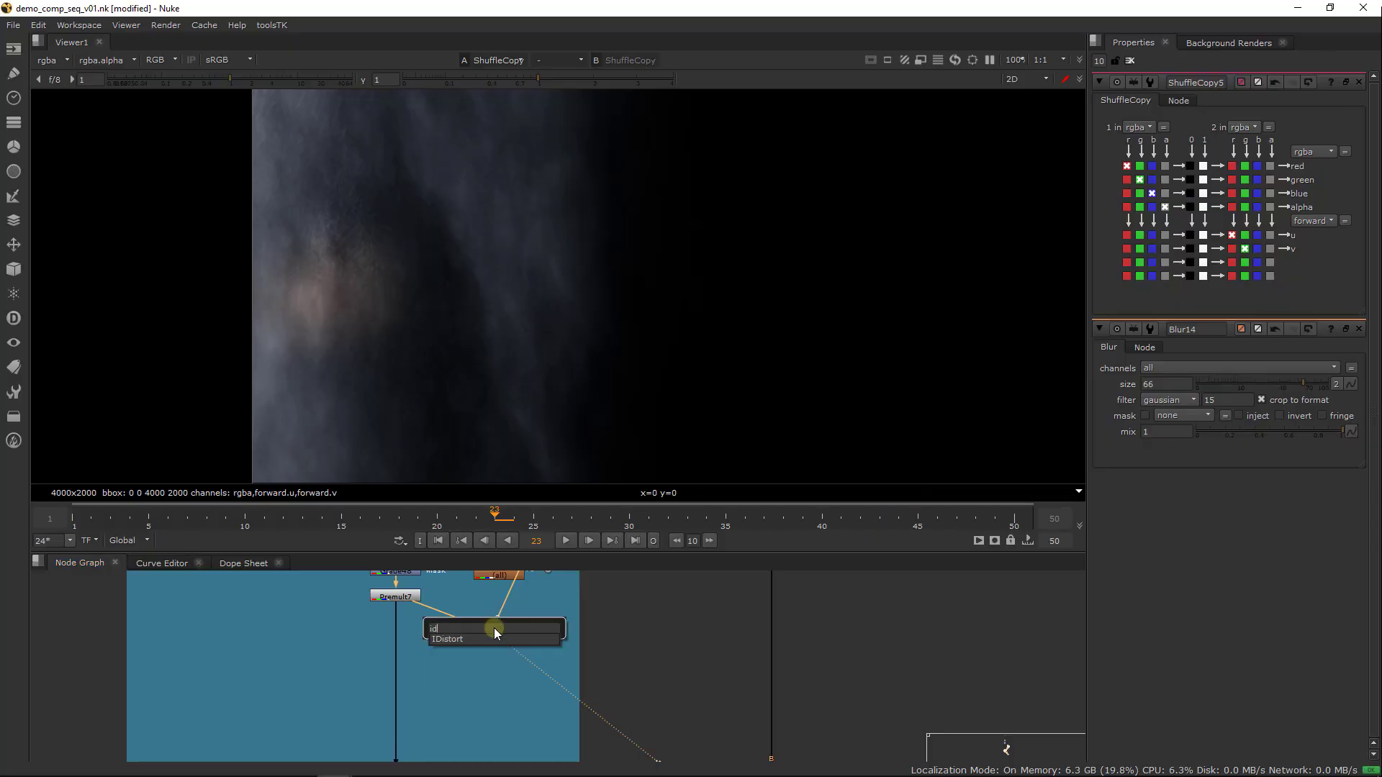
key(Return)
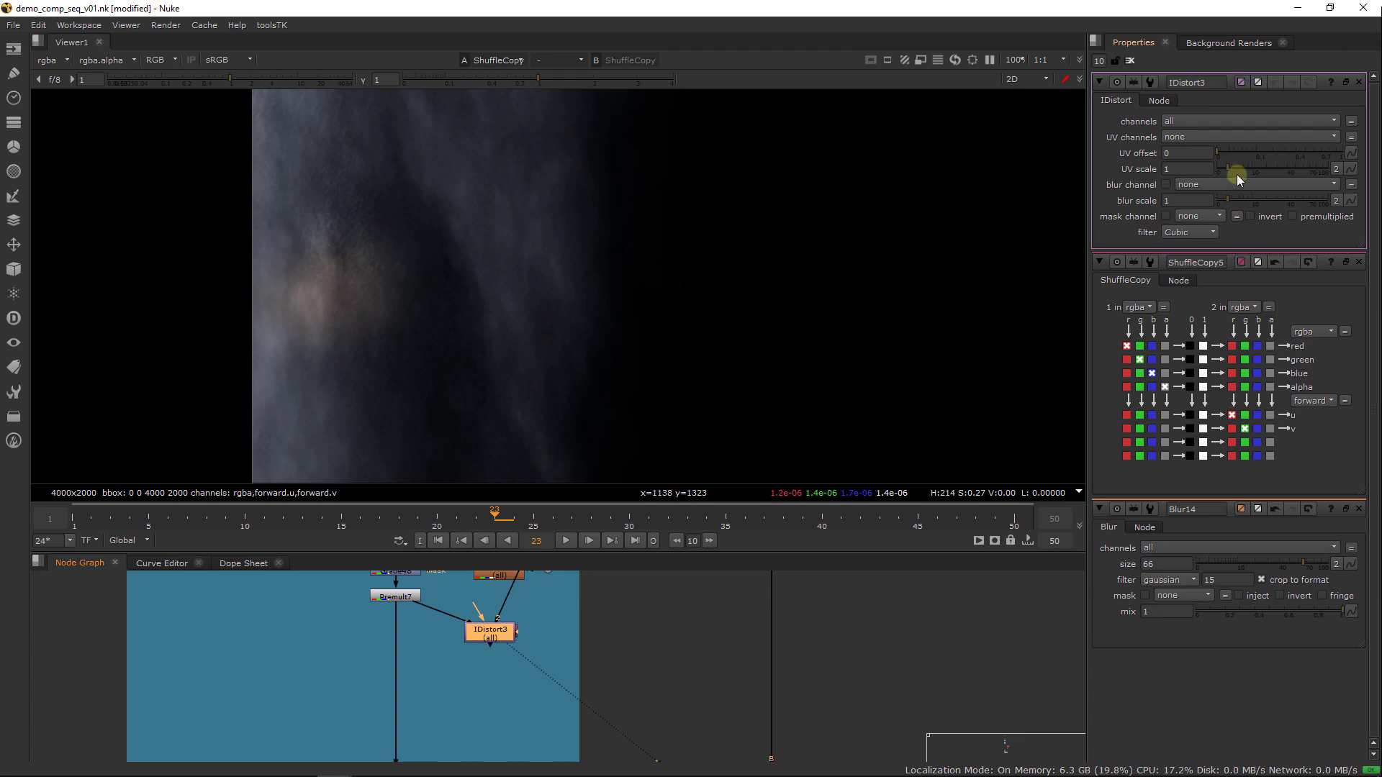
Set IDistort3's UV channels to the forward layer and its UV scale to 35
drag(1237, 176, 1280, 167)
key(ctrl+z)
click(1174, 159)
click(1193, 137)
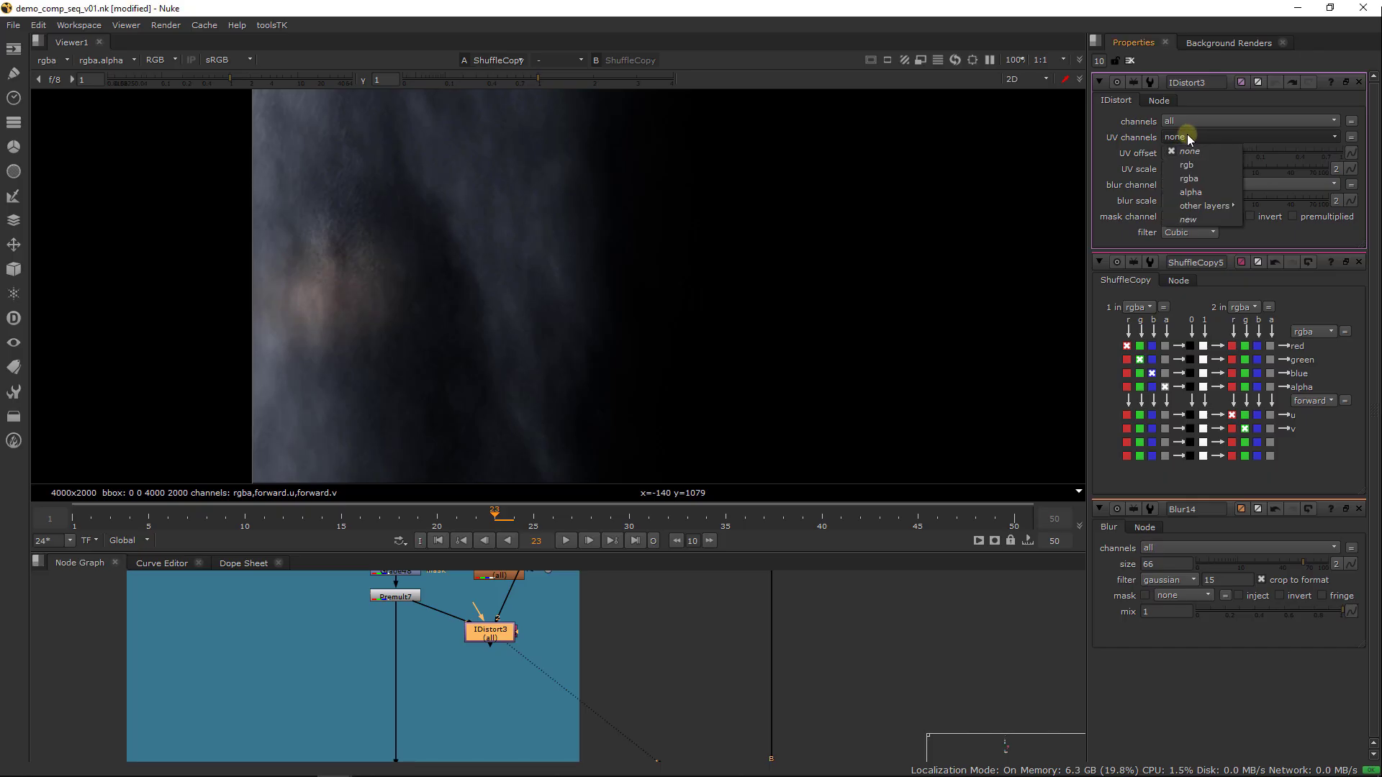
mouse_move(1203, 200)
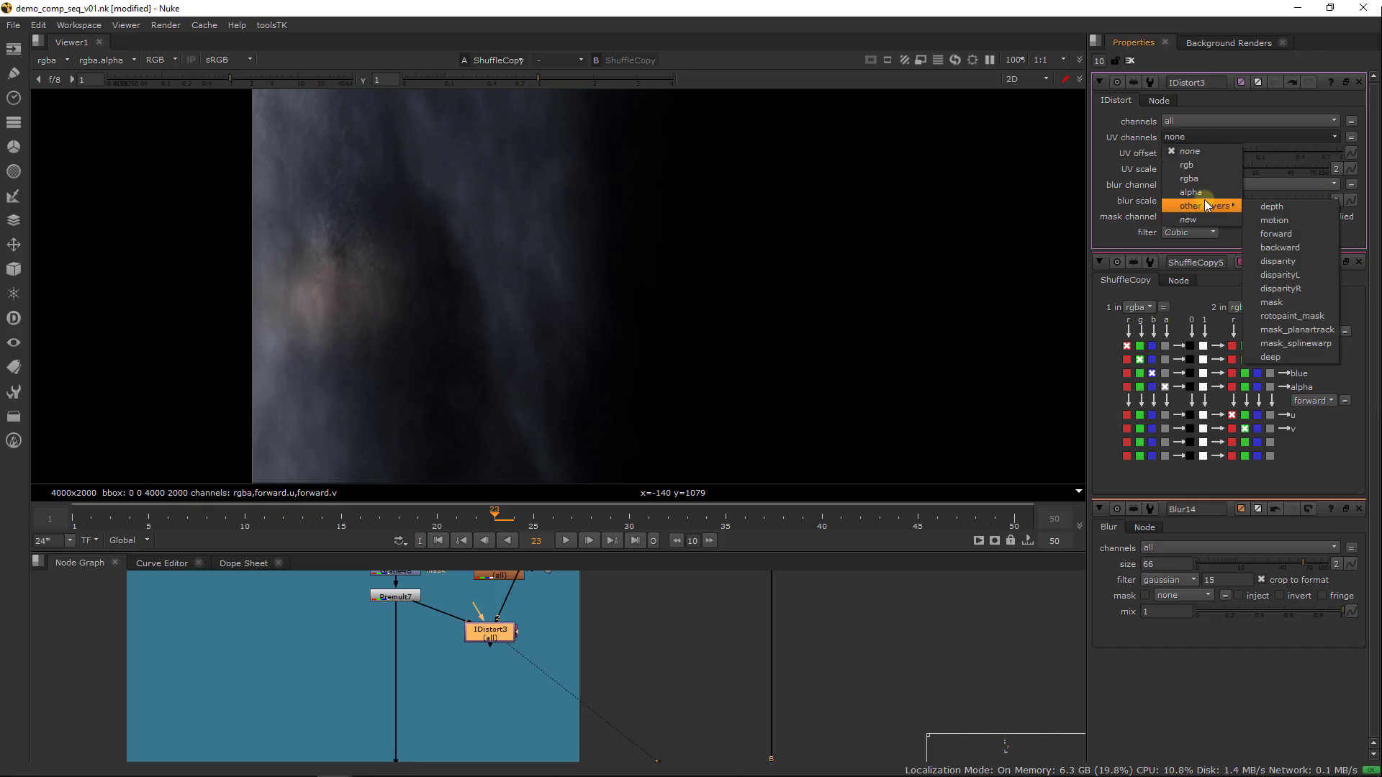
click(1293, 232)
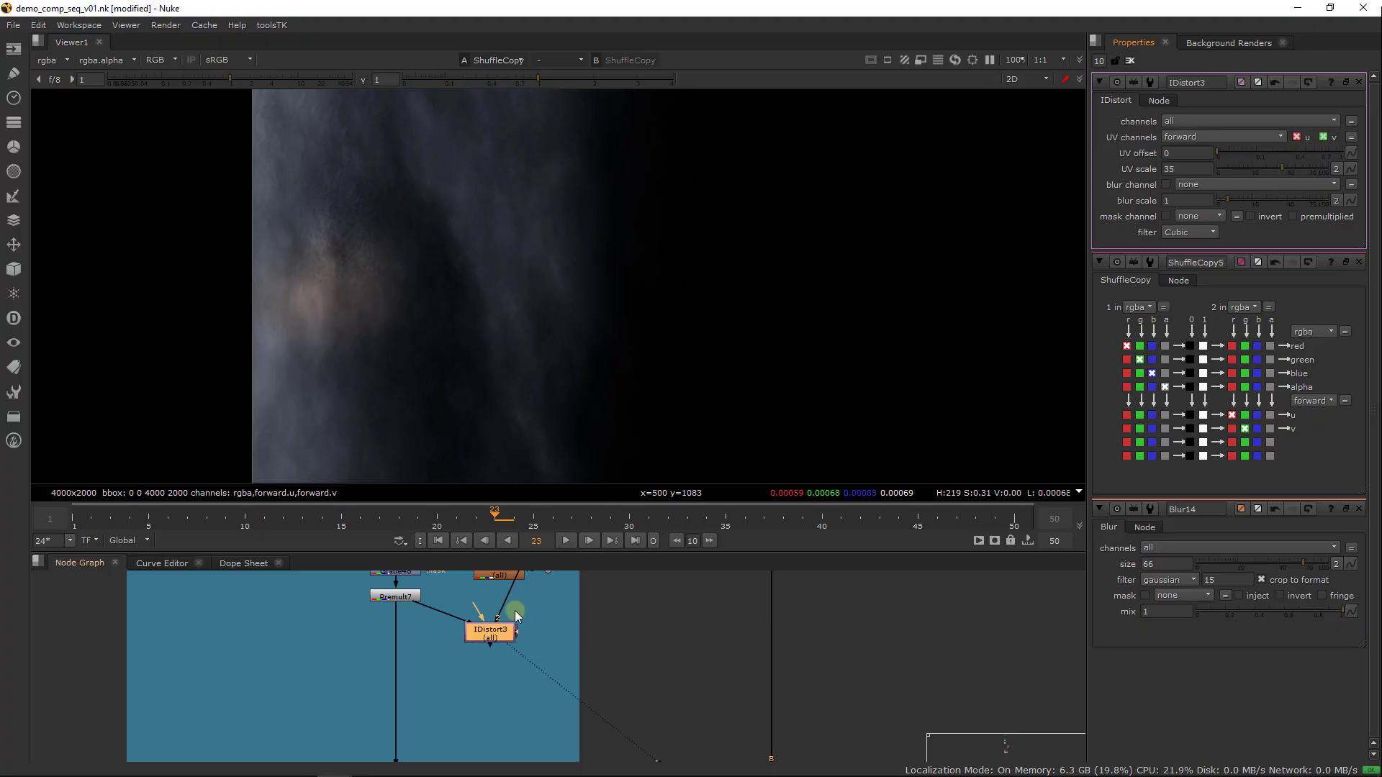
Place IDistort3 directly below ShuffleCopy5, connected to its output, and view the distorted waterfall
middle_drag(506, 630, 507, 670)
mouse_move(491, 677)
mouse_down()
mouse_move(559, 689)
mouse_move(498, 715)
mouse_move(492, 671)
mouse_up()
drag(509, 711, 504, 703)
key(1)
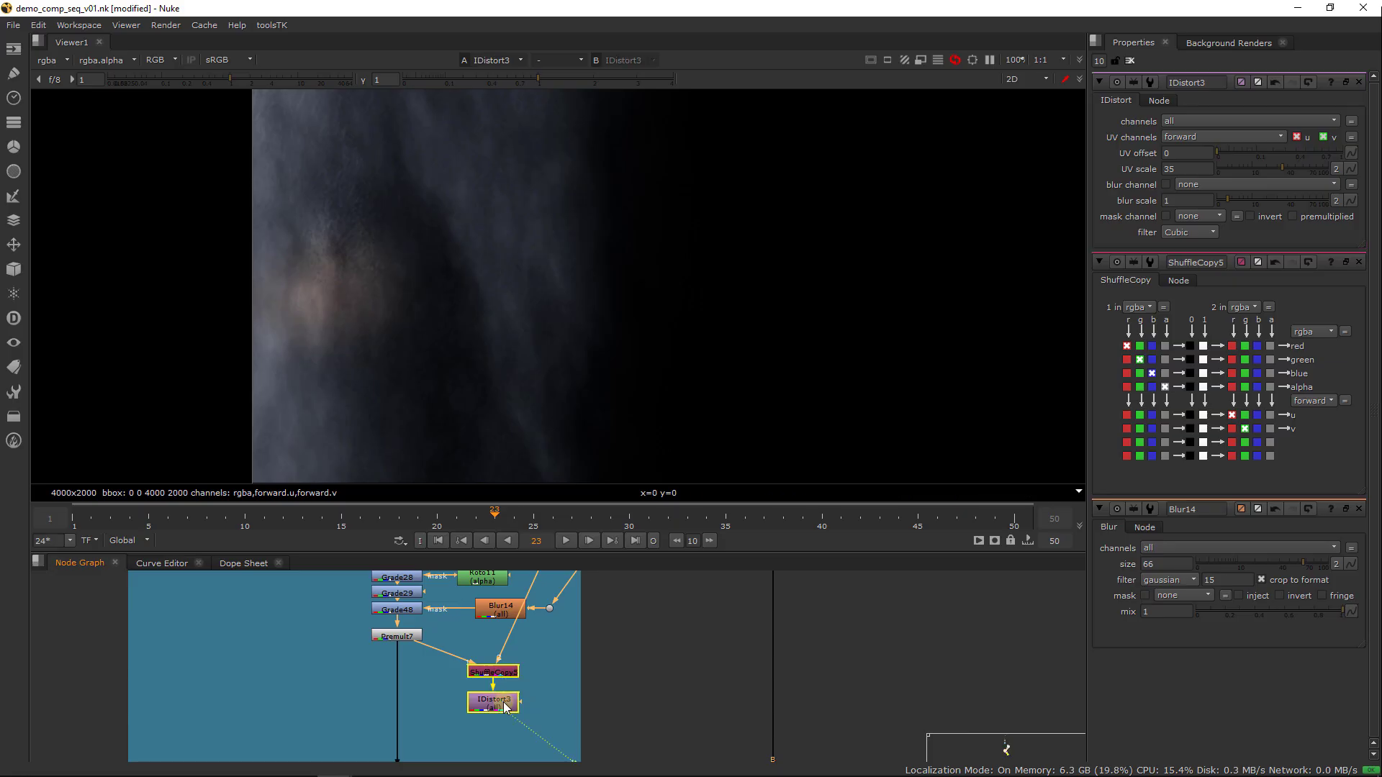
click(503, 703)
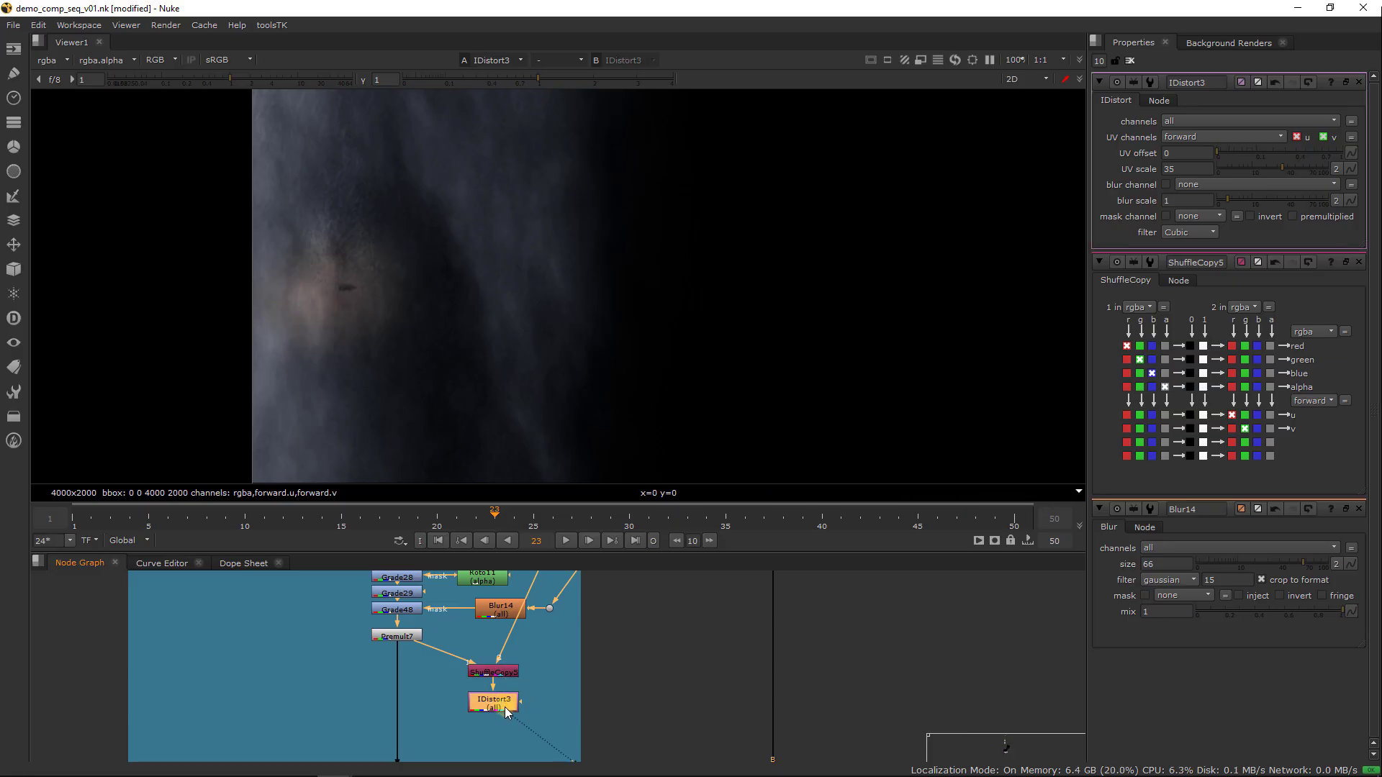
Raise IDistort3's UV scale to 6300 to exaggerate the waterfall distortion
drag(1297, 168, 1379, 157)
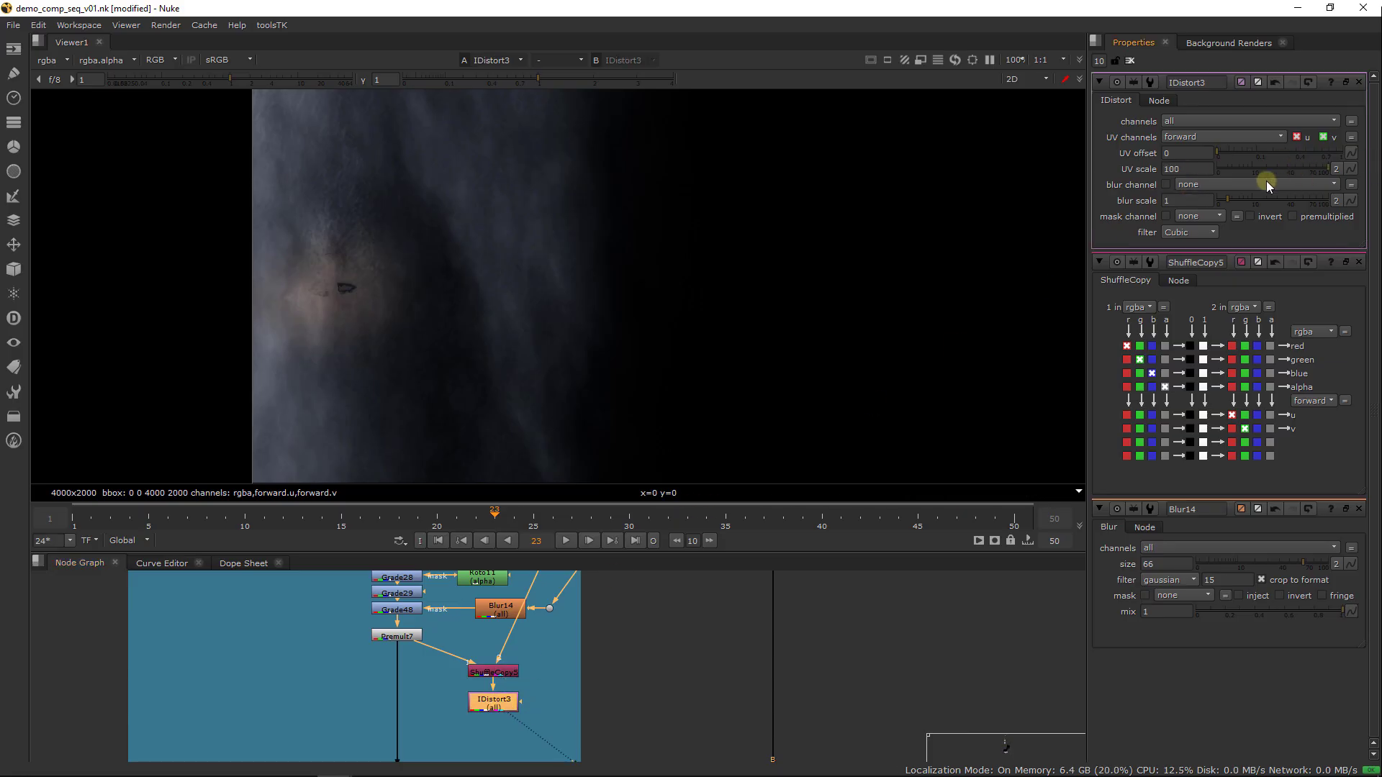
click(1196, 170)
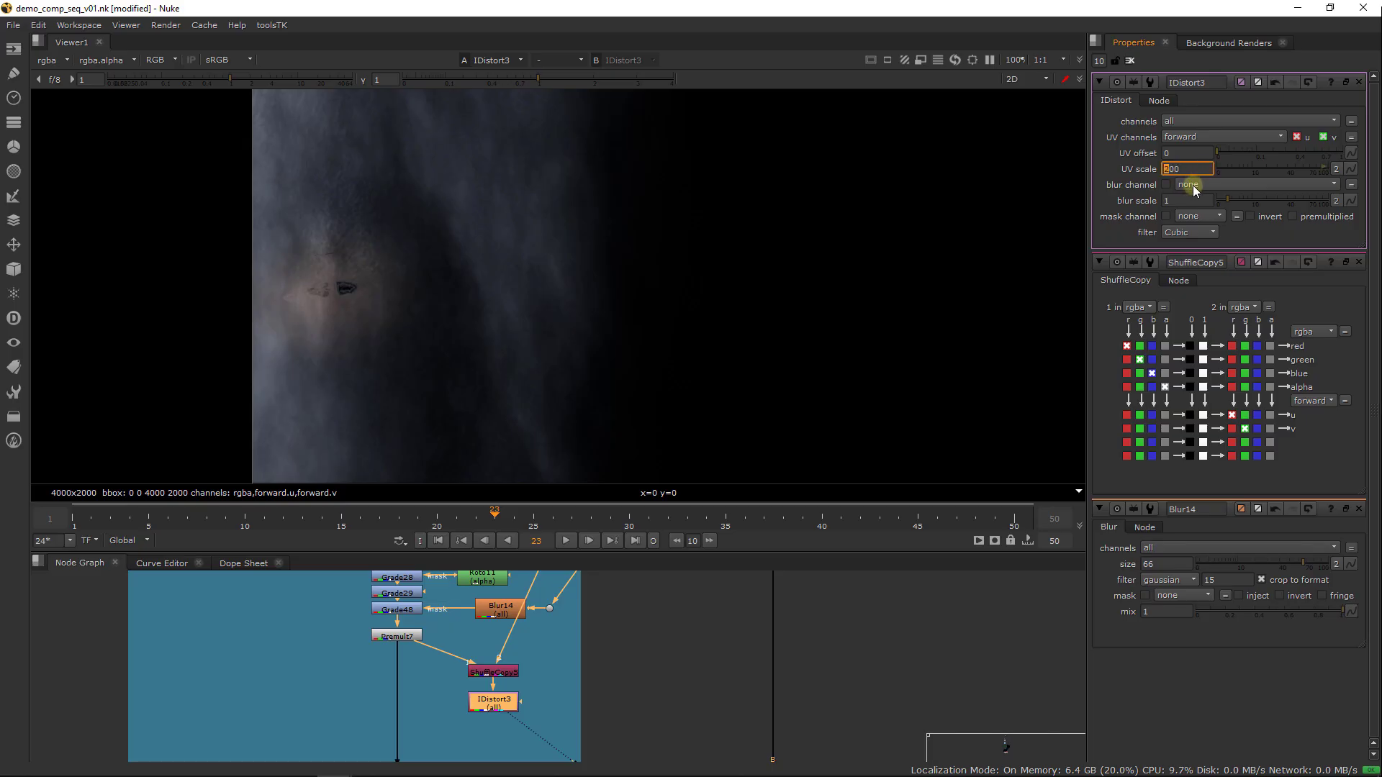
key(Up)
key(Up)
key(Up)
key(Up)
key(Up)
key(Up)
key(Up)
key(Up)
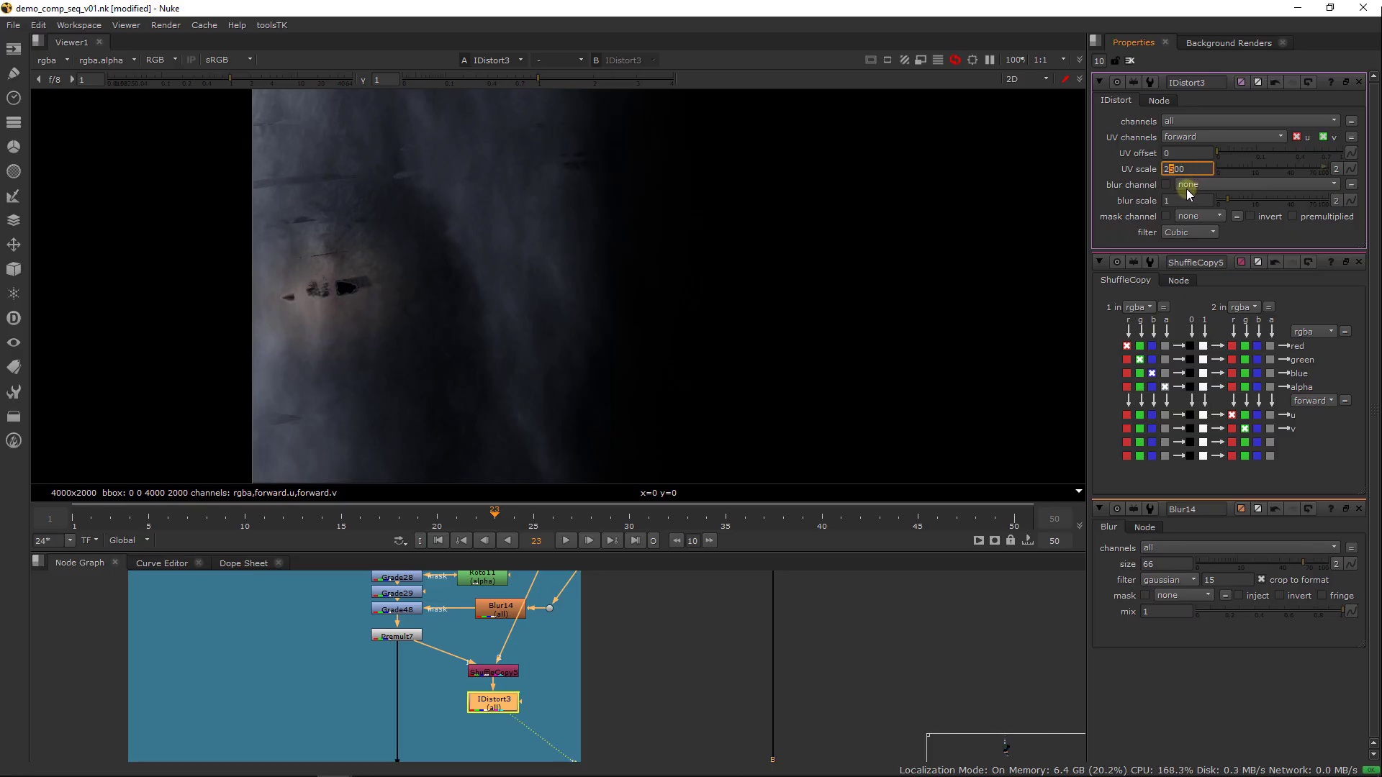
key(Up)
key(Up)
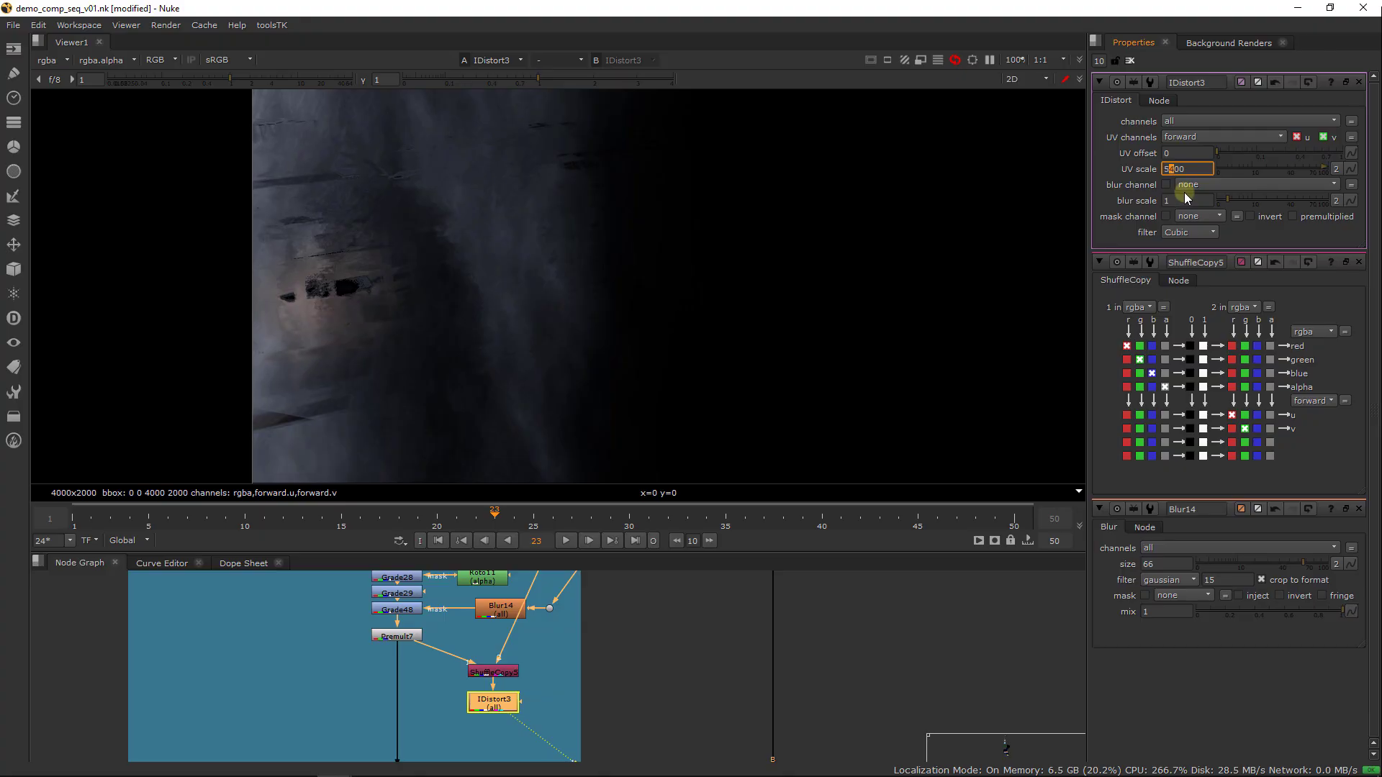
key(Up)
key(Up)
key(Up)
key(Up)
key(Up)
key(Up)
key(Up)
key(Up)
key(Up)
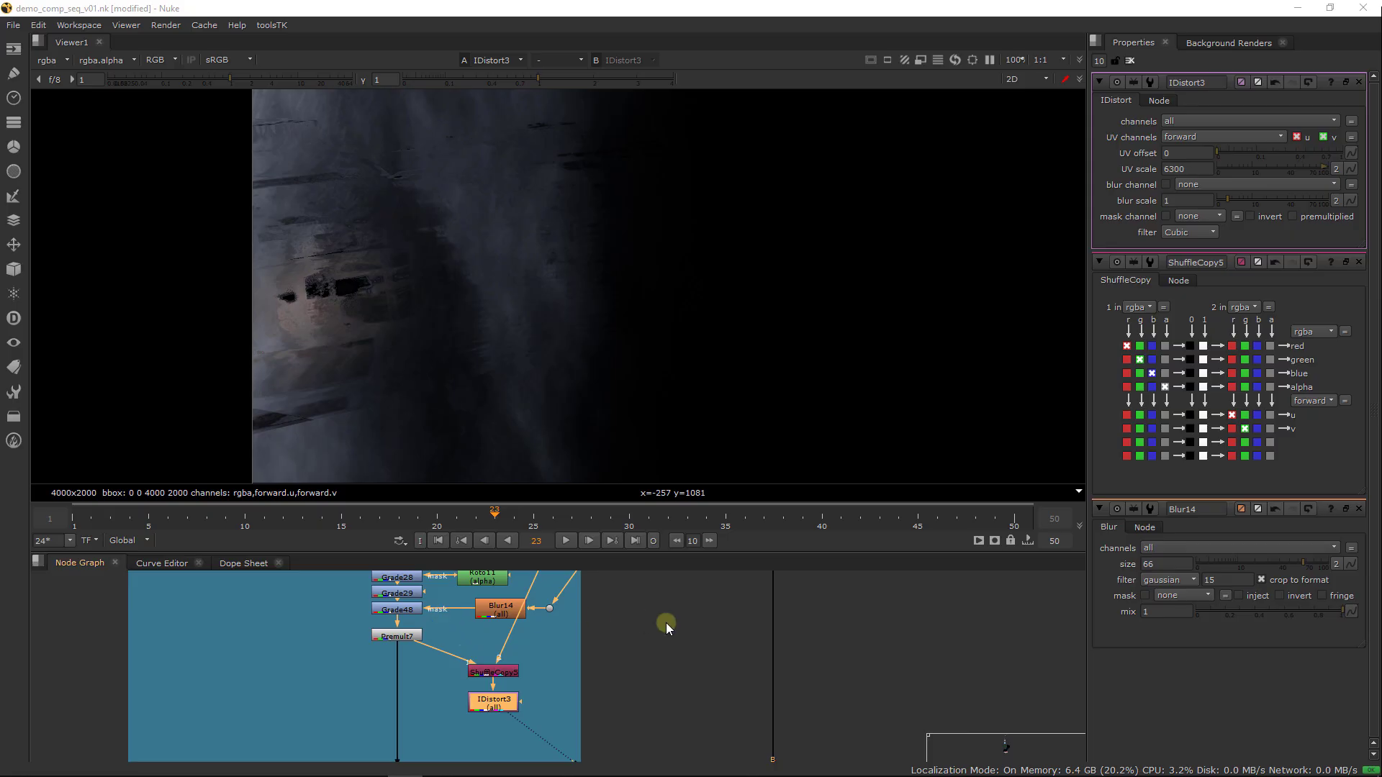
View the dot feeding ShuffleCopy5's motion-vector input and add a Grade node directly below it
middle_drag(668, 624, 480, 633)
ctrl+click(468, 667)
ctrl+drag(468, 667, 568, 730)
middle_drag(589, 669, 587, 638)
key(1)
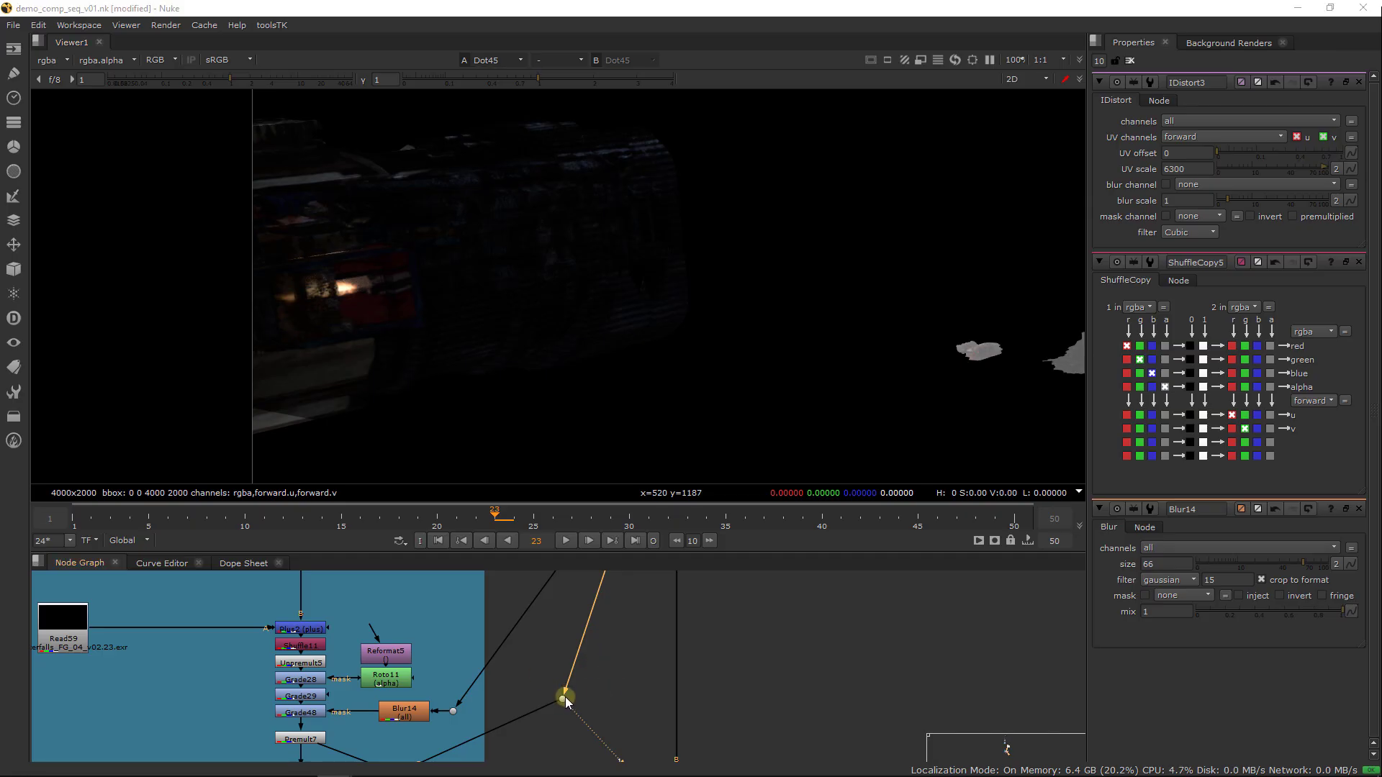
key(g)
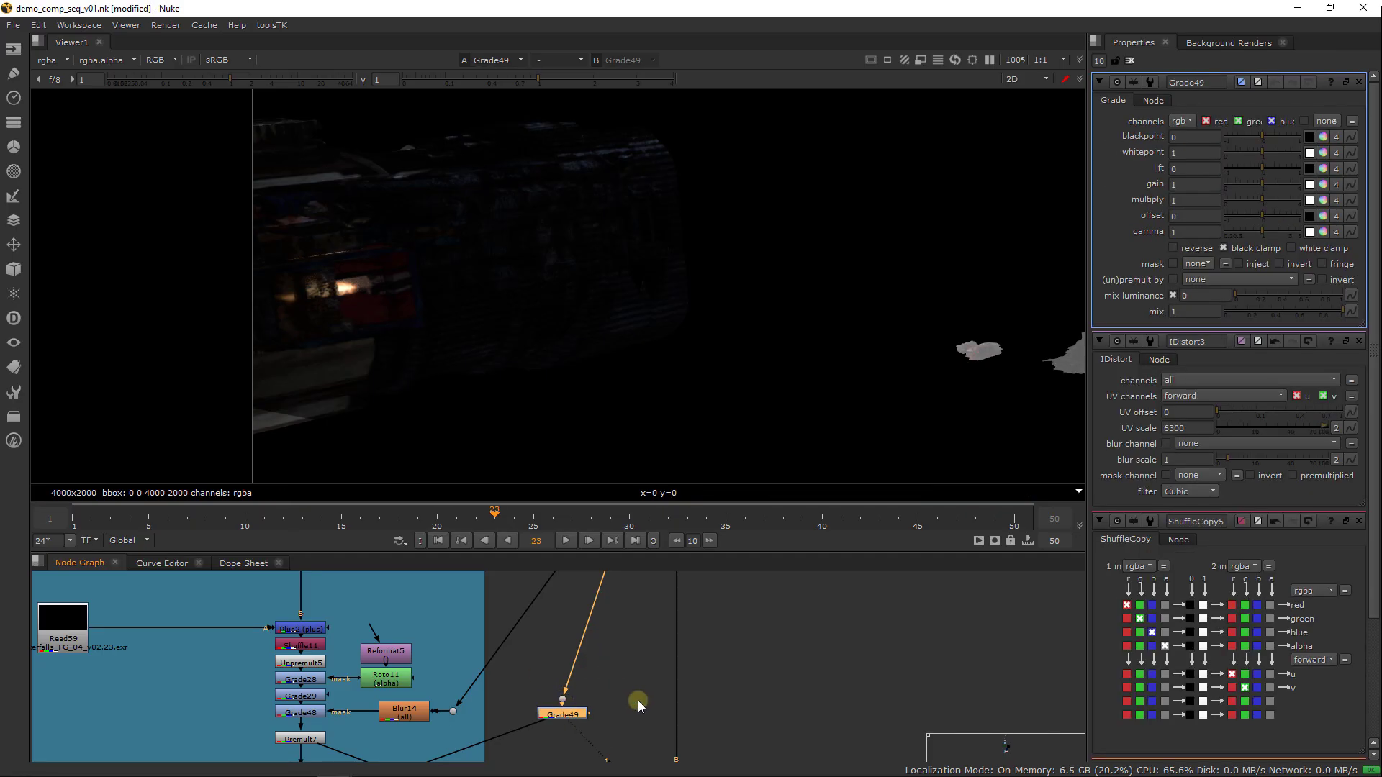
click(569, 718)
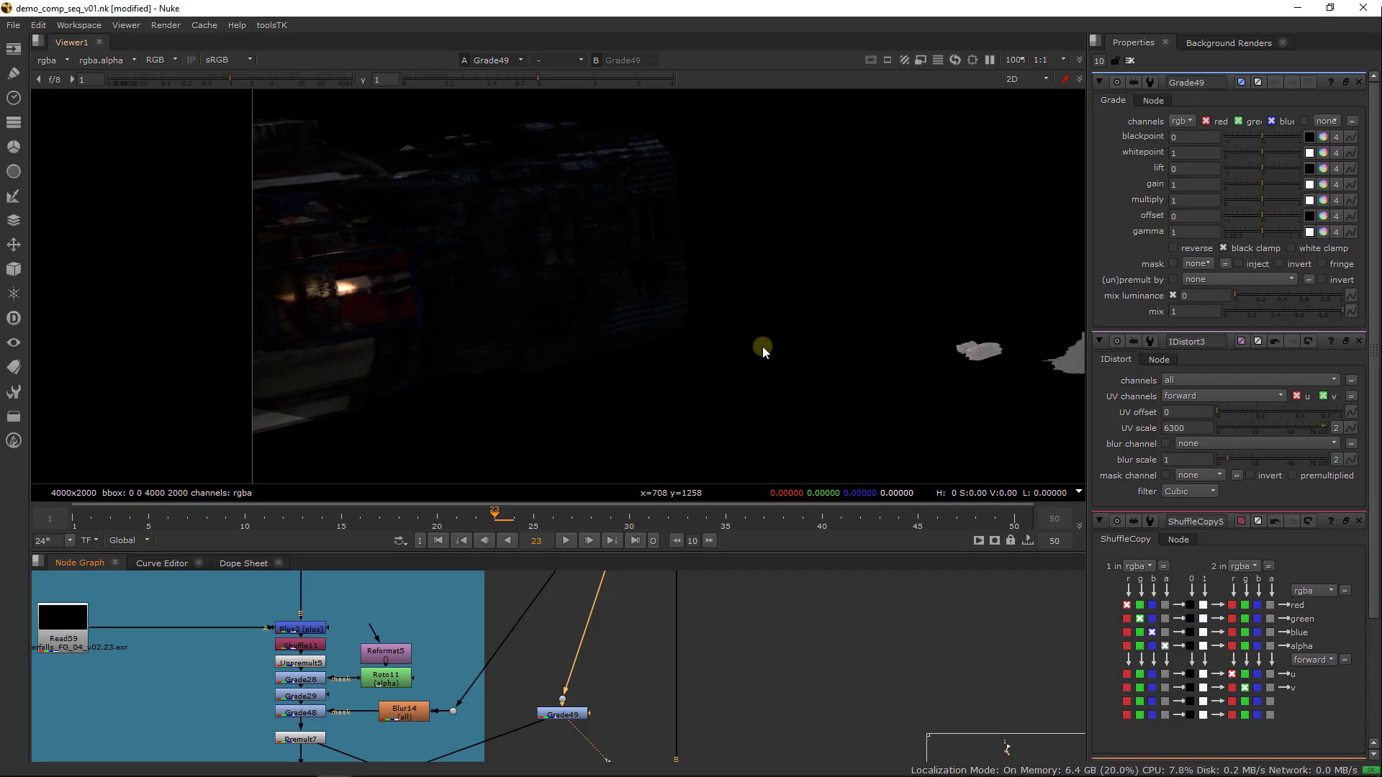
Set Grade49's gamma to 2.4 and its gain to 2
click(1196, 232)
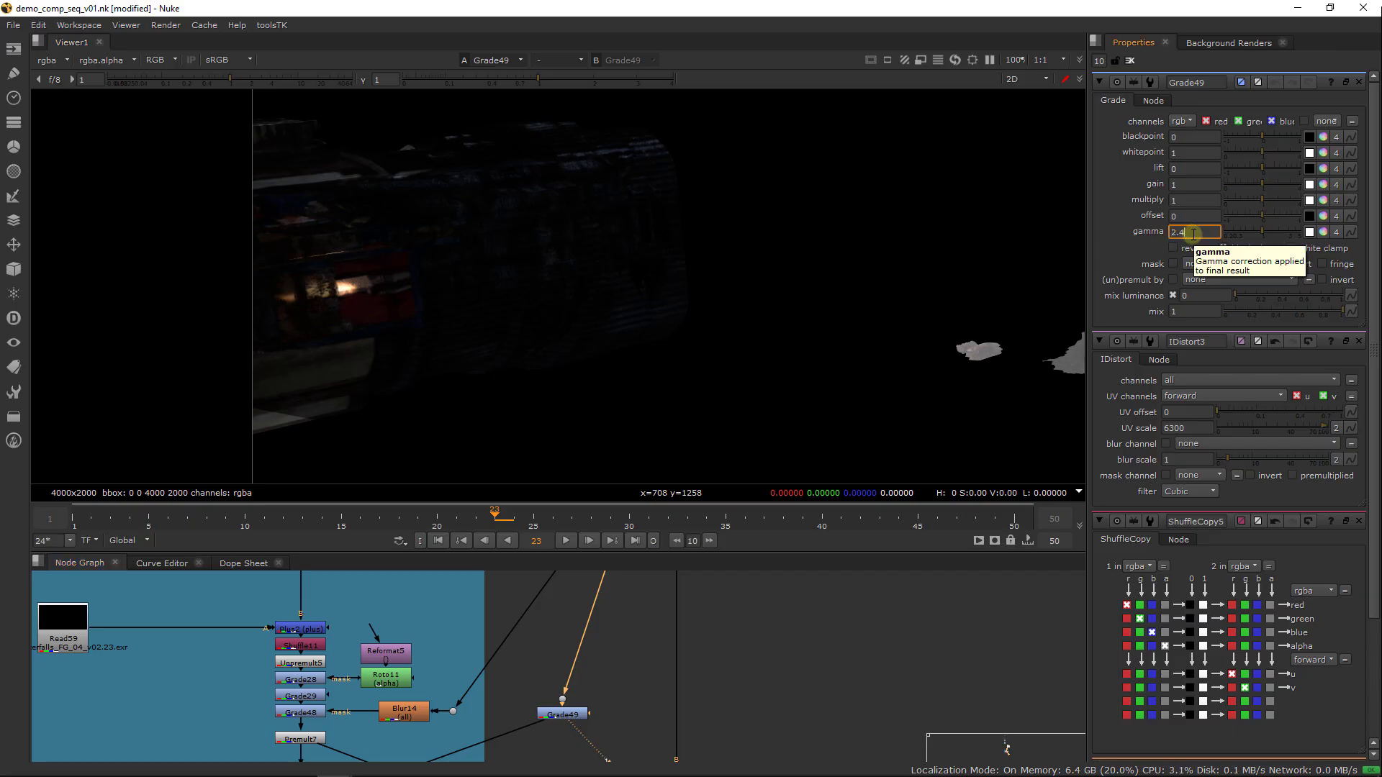
key(Return)
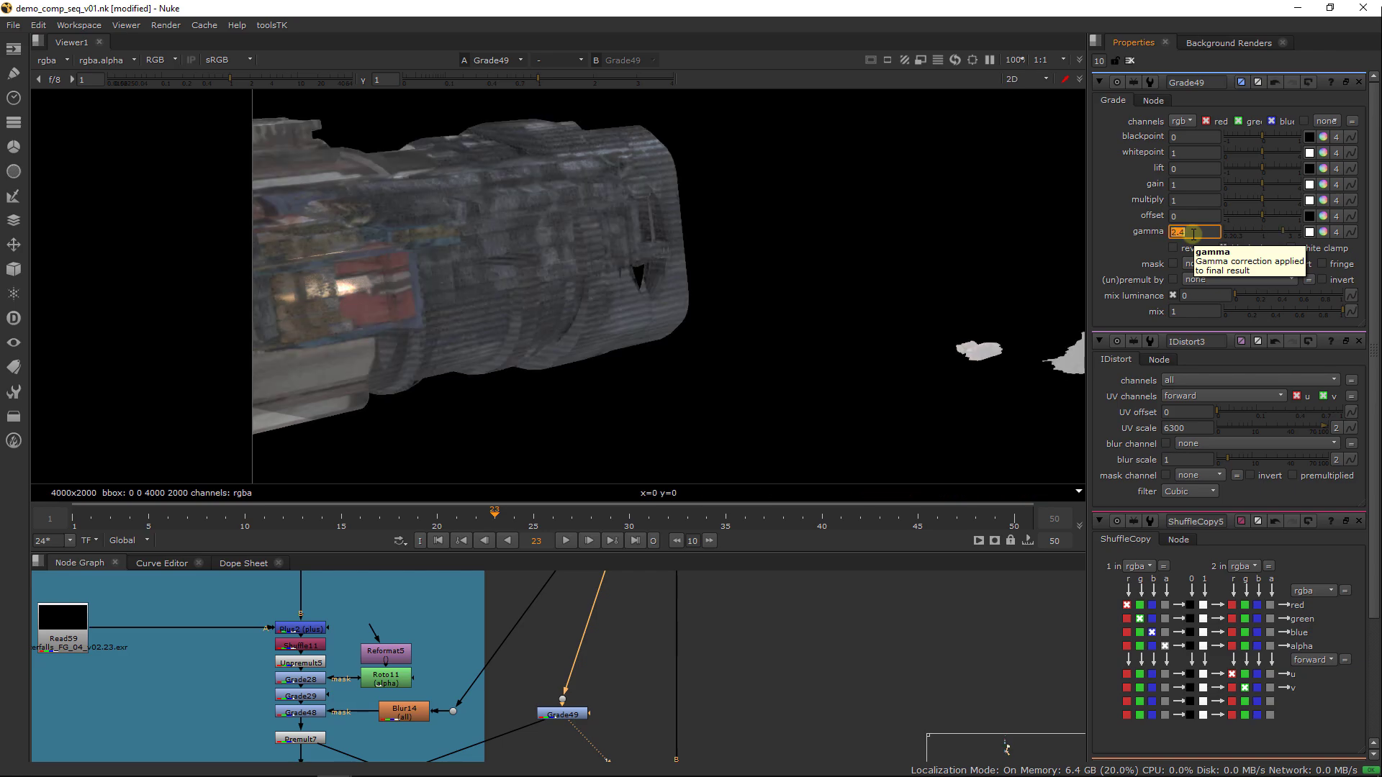
drag(1193, 188, 882, 193)
text(2)
key(Return)
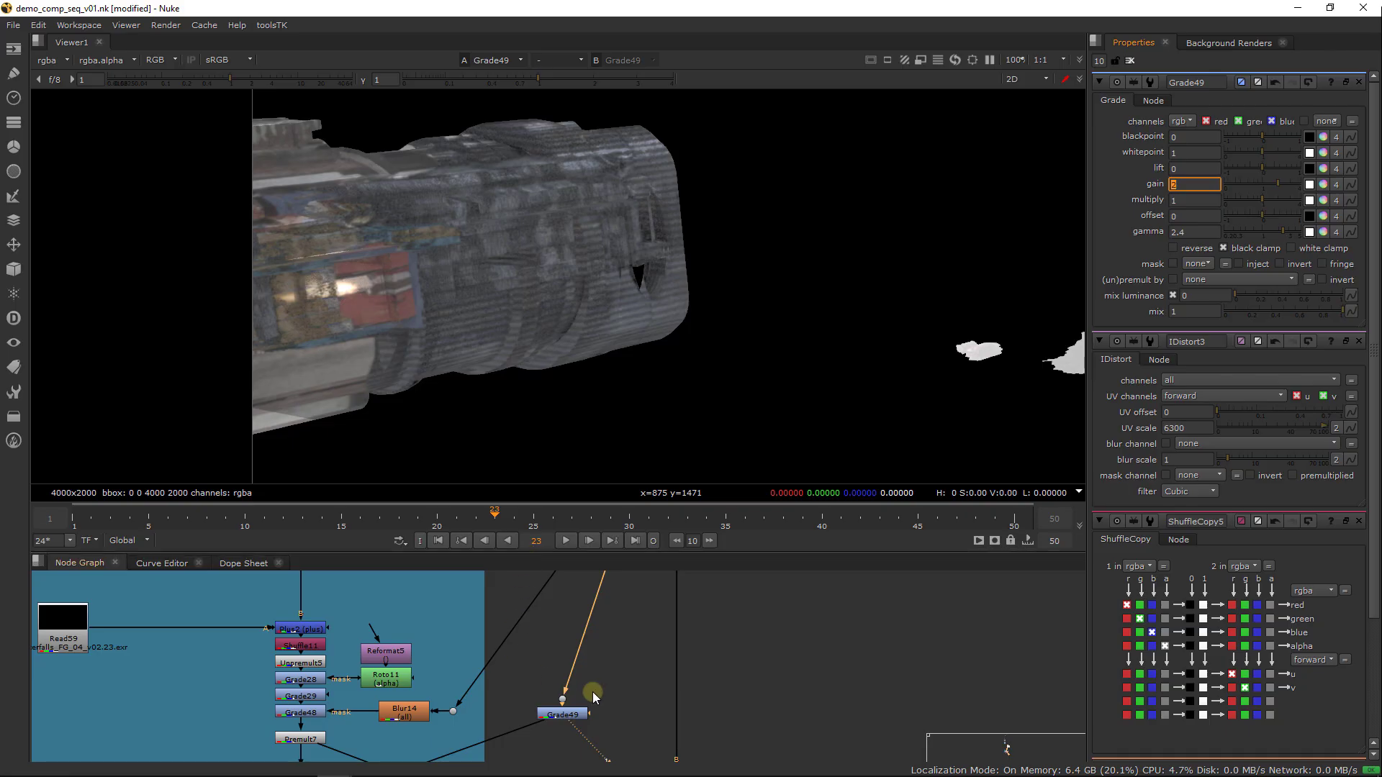
Add a ColorCorrect node after Grade49 and set its master contrast to 0.68
middle_drag(592, 697, 614, 656)
click(586, 674)
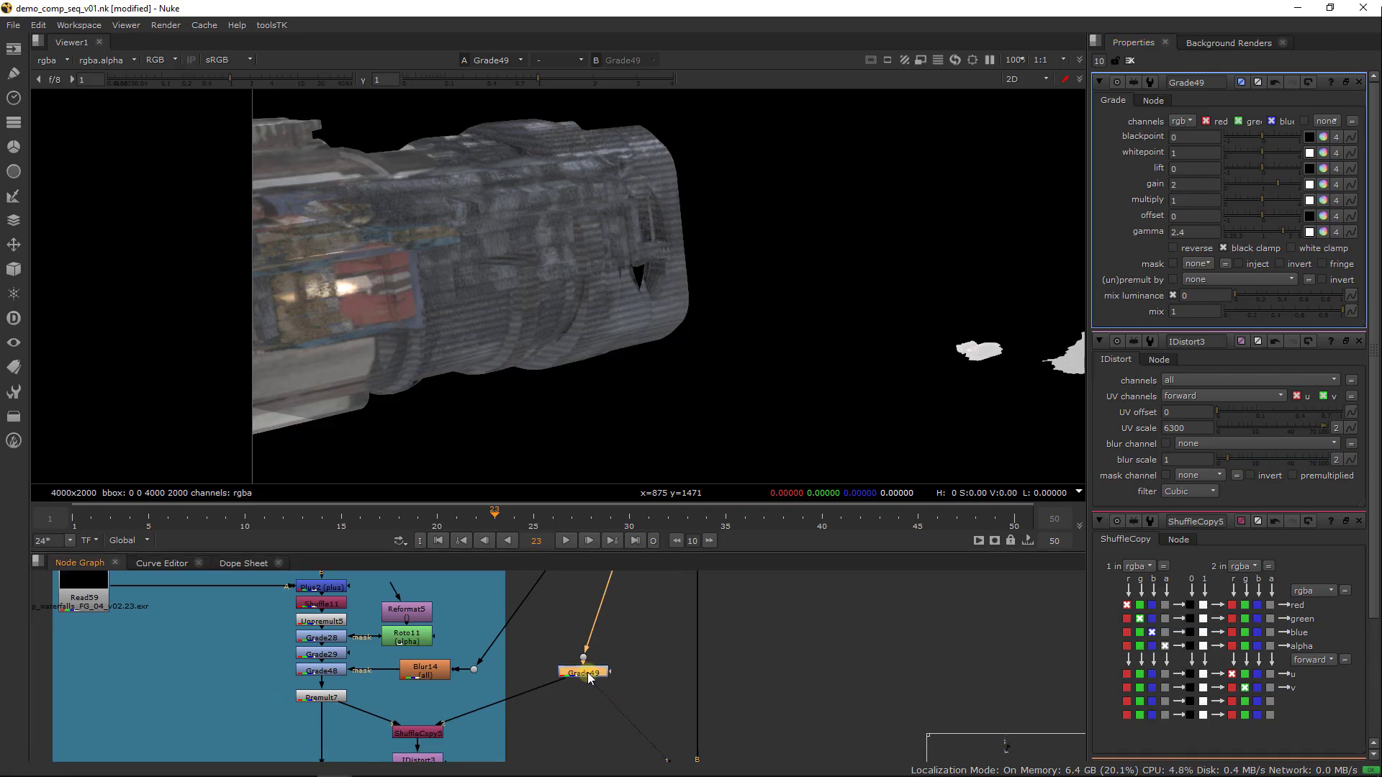
key(Tab)
text(ColorCorrect)
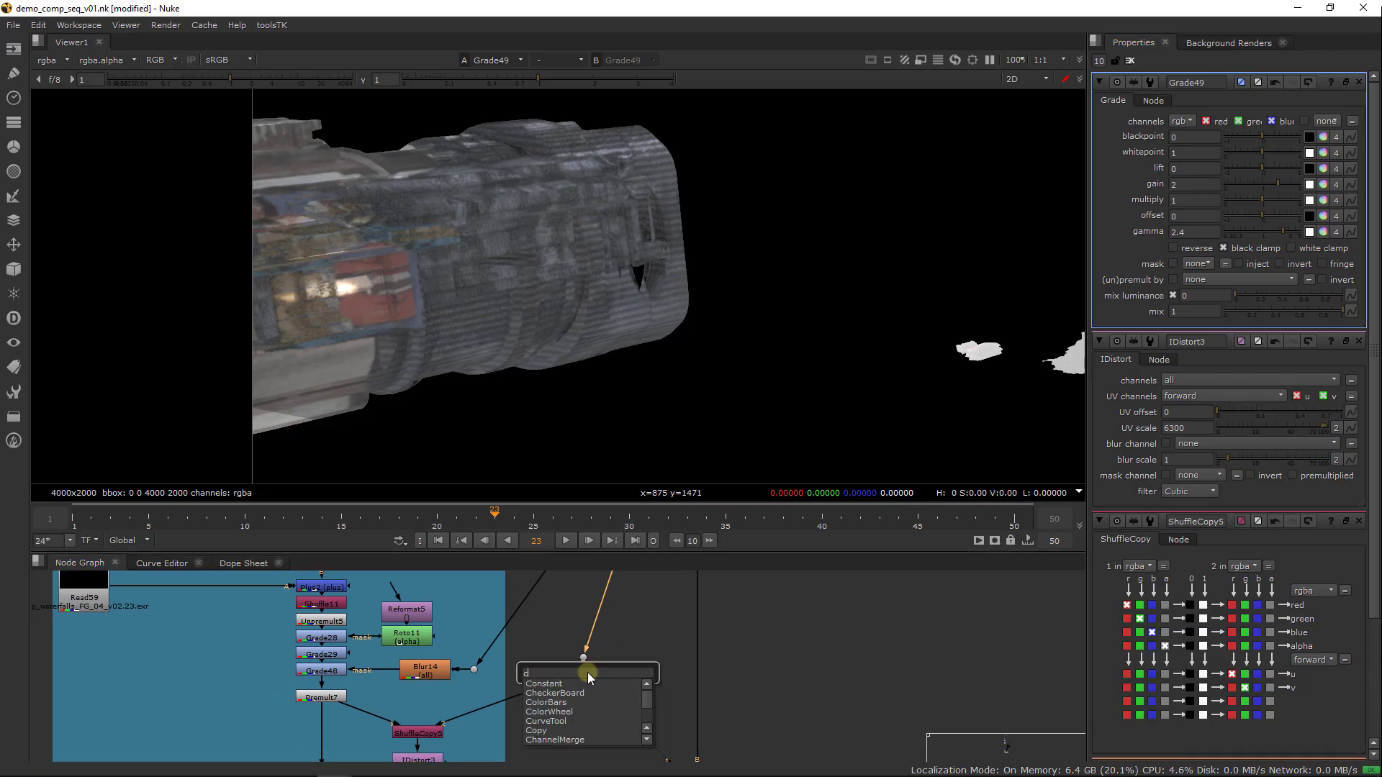
key(Return)
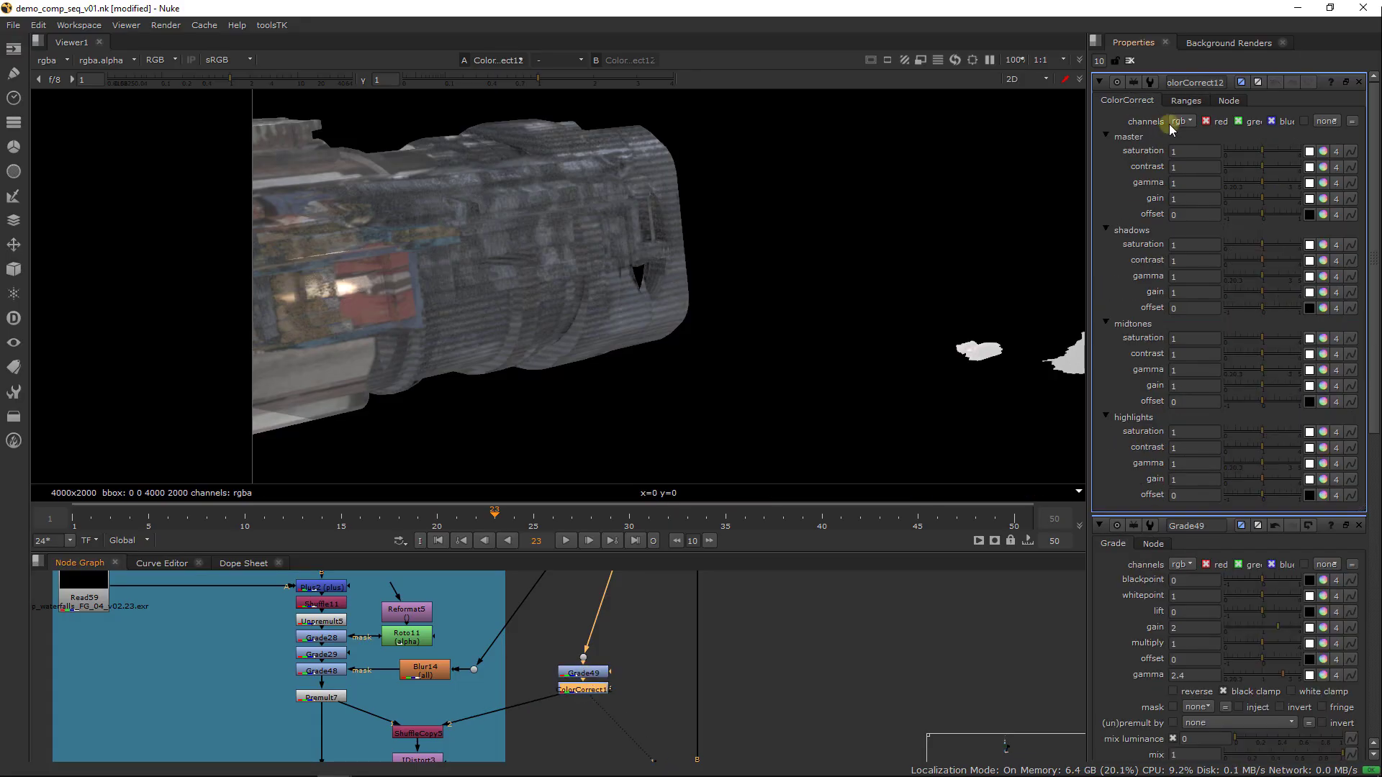
drag(1260, 165, 1255, 164)
drag(1255, 165, 1254, 170)
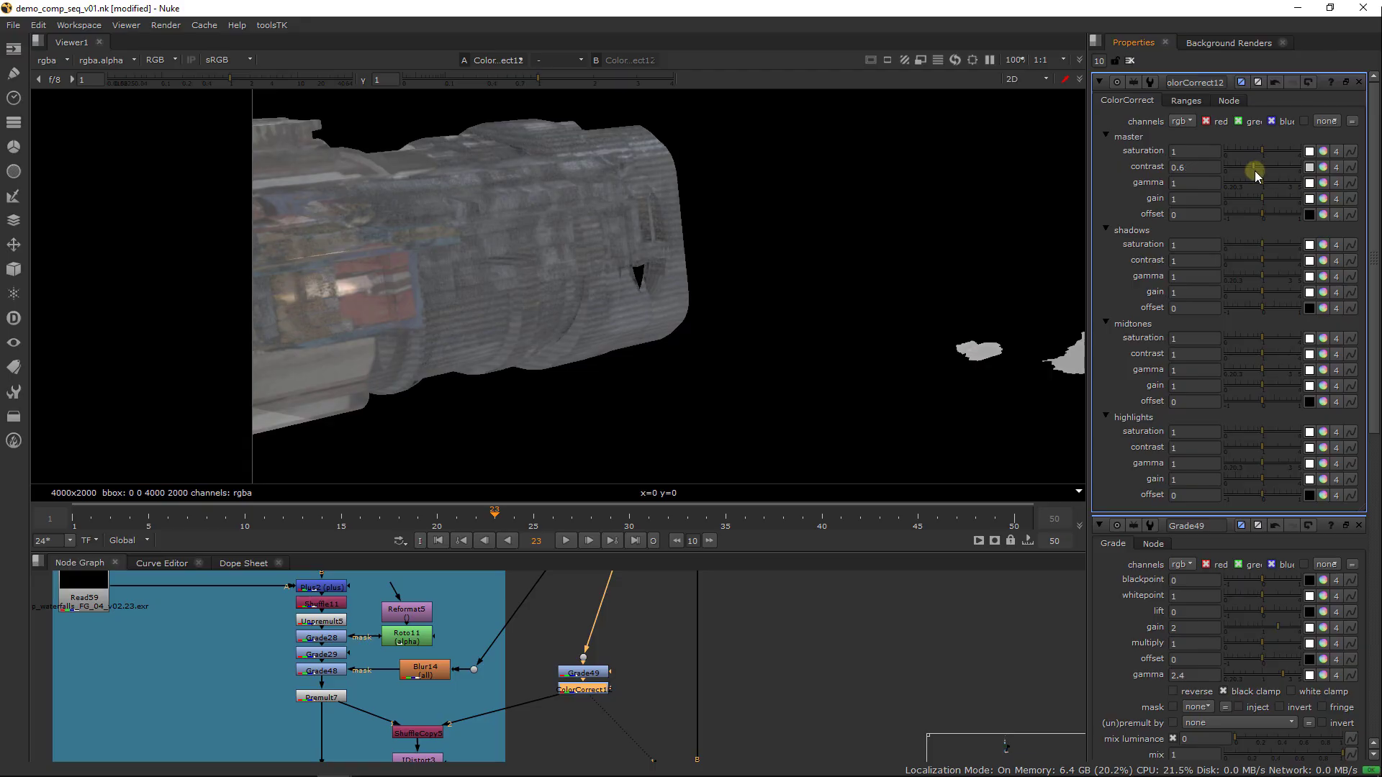
click(1198, 165)
click(677, 694)
View IDistort3's output and set its UV scale to 500
middle_drag(568, 700, 596, 634)
click(447, 702)
key(1)
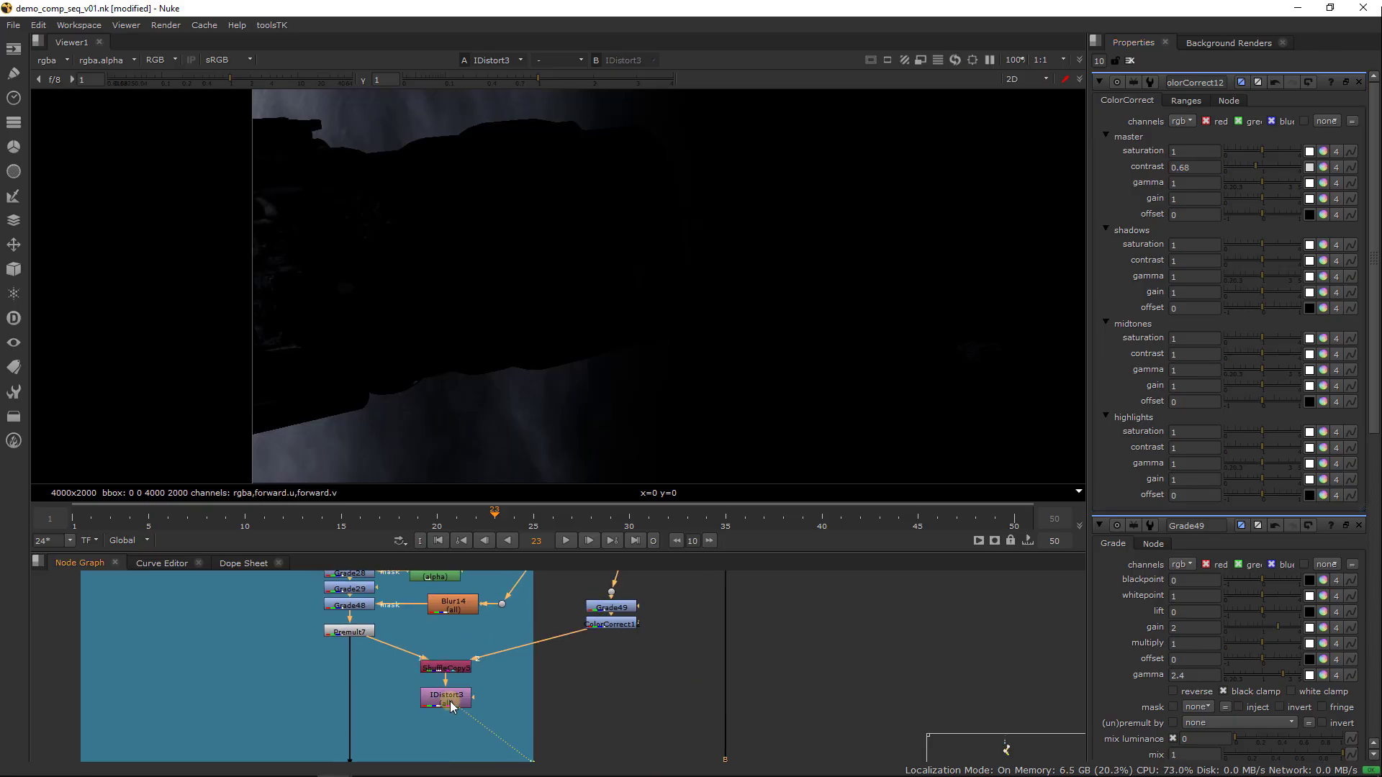
double_click(449, 702)
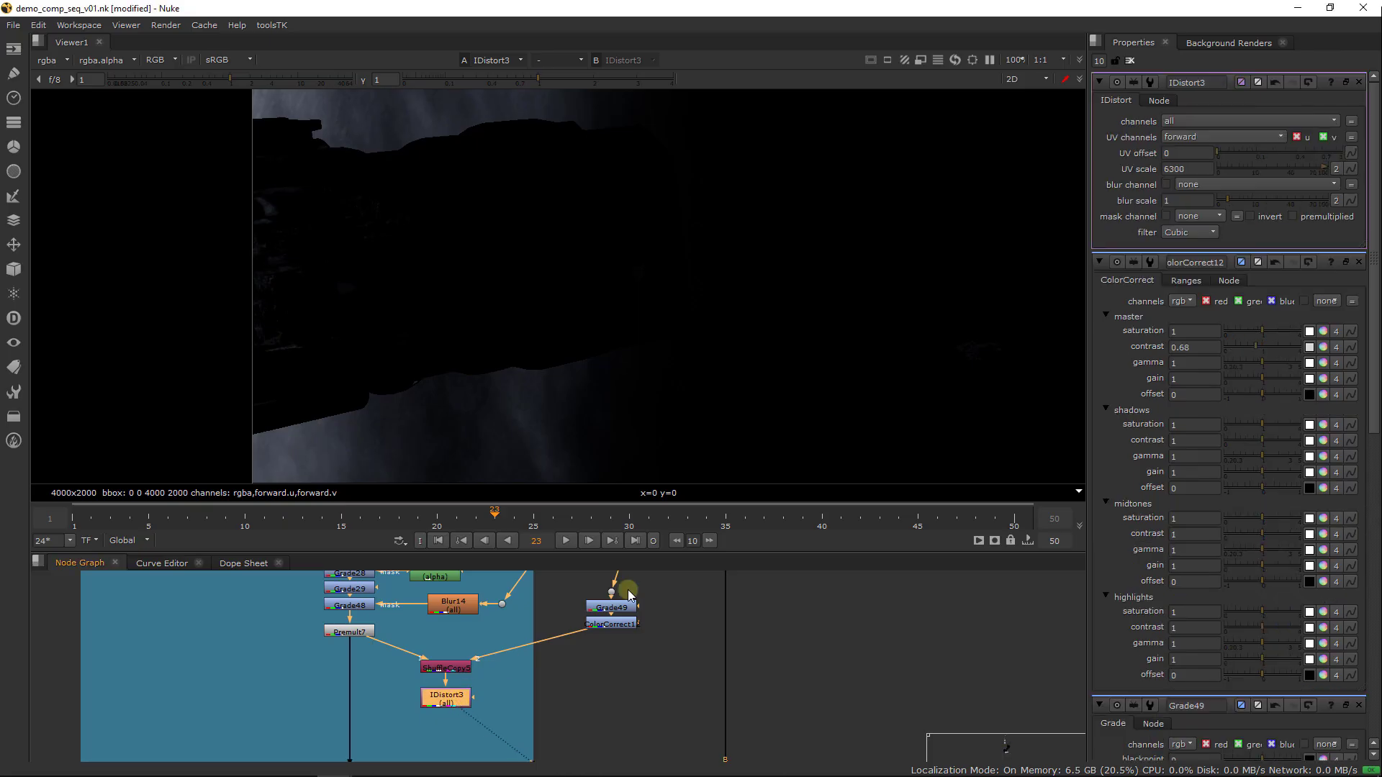
click(1194, 170)
double_click(1195, 170)
text(500)
key(Return)
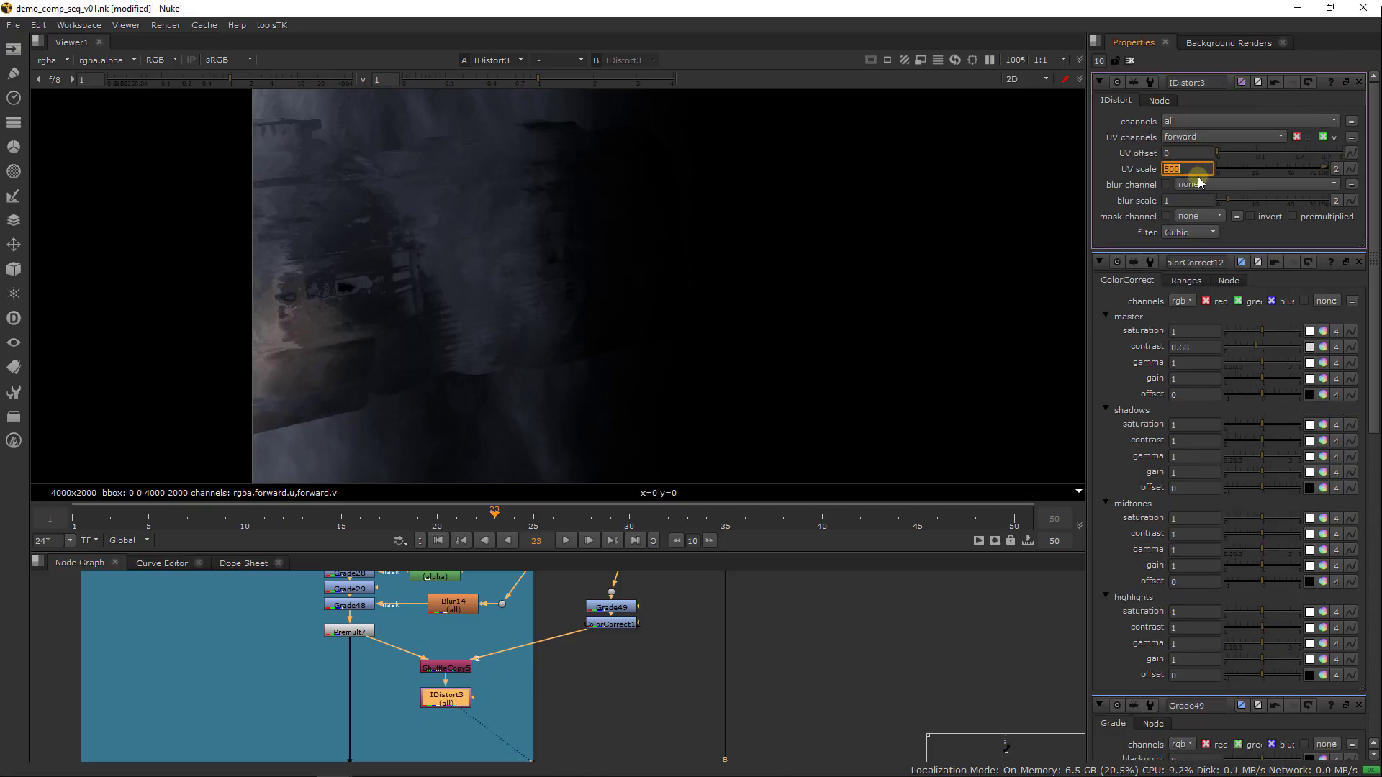
Insert a Blur node between the dot and Grade49 and align it directly above Grade49
middle_drag(624, 616, 615, 664)
click(636, 605)
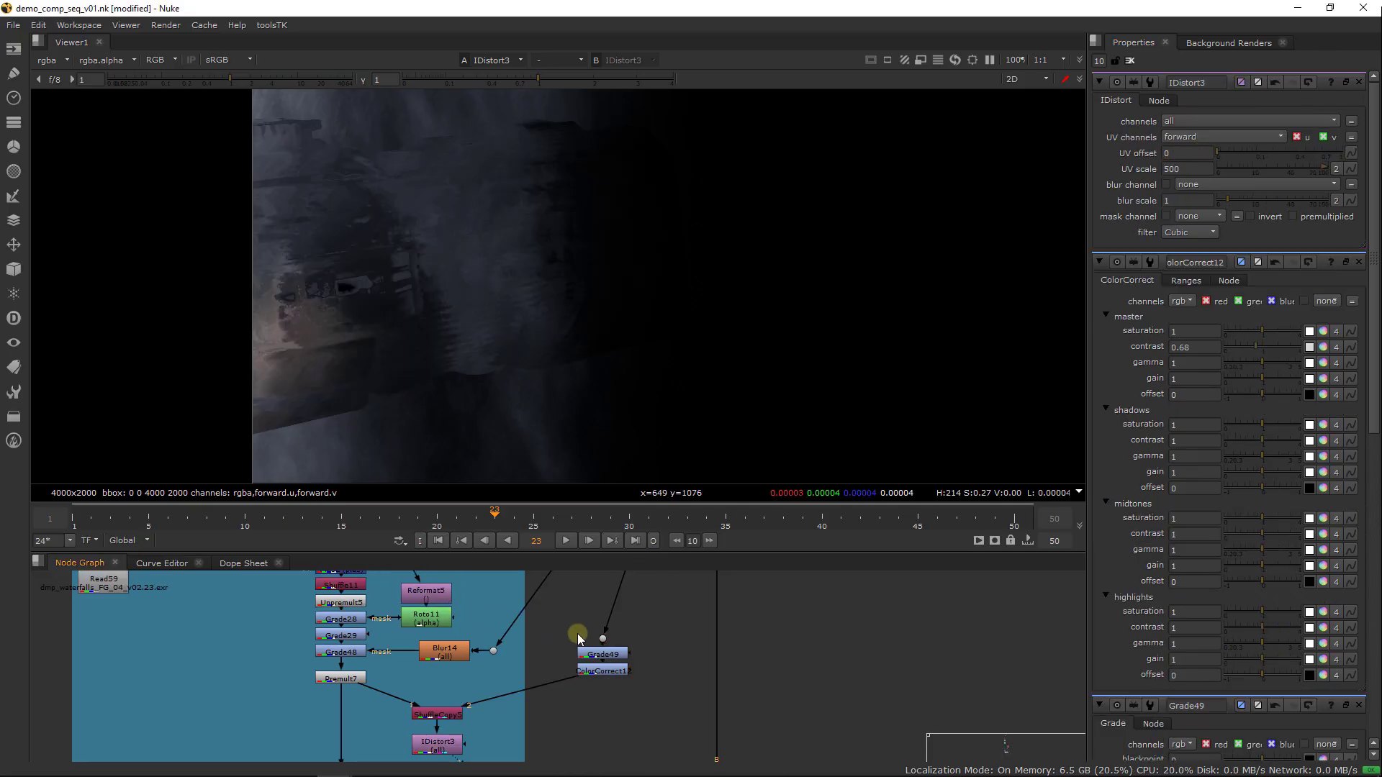
key(Tab)
text(blur)
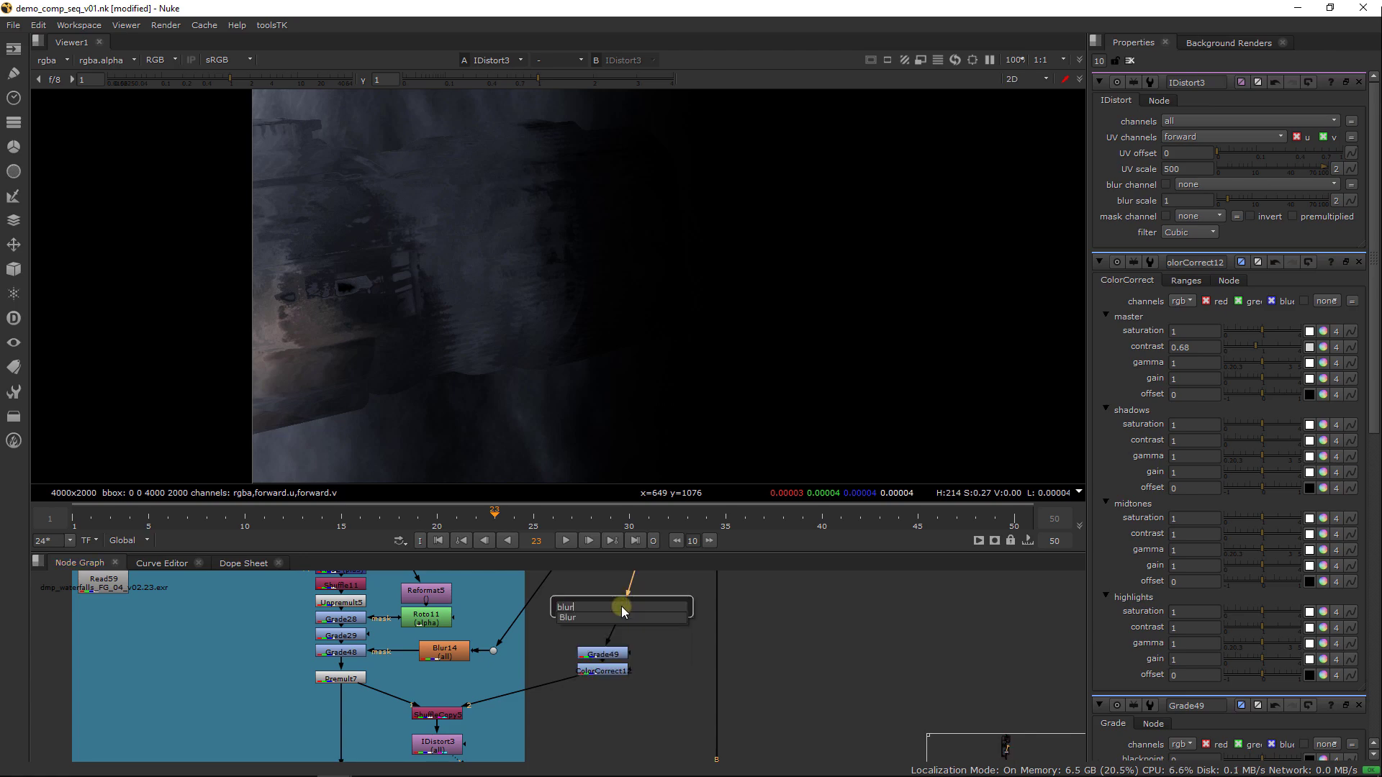
key(Return)
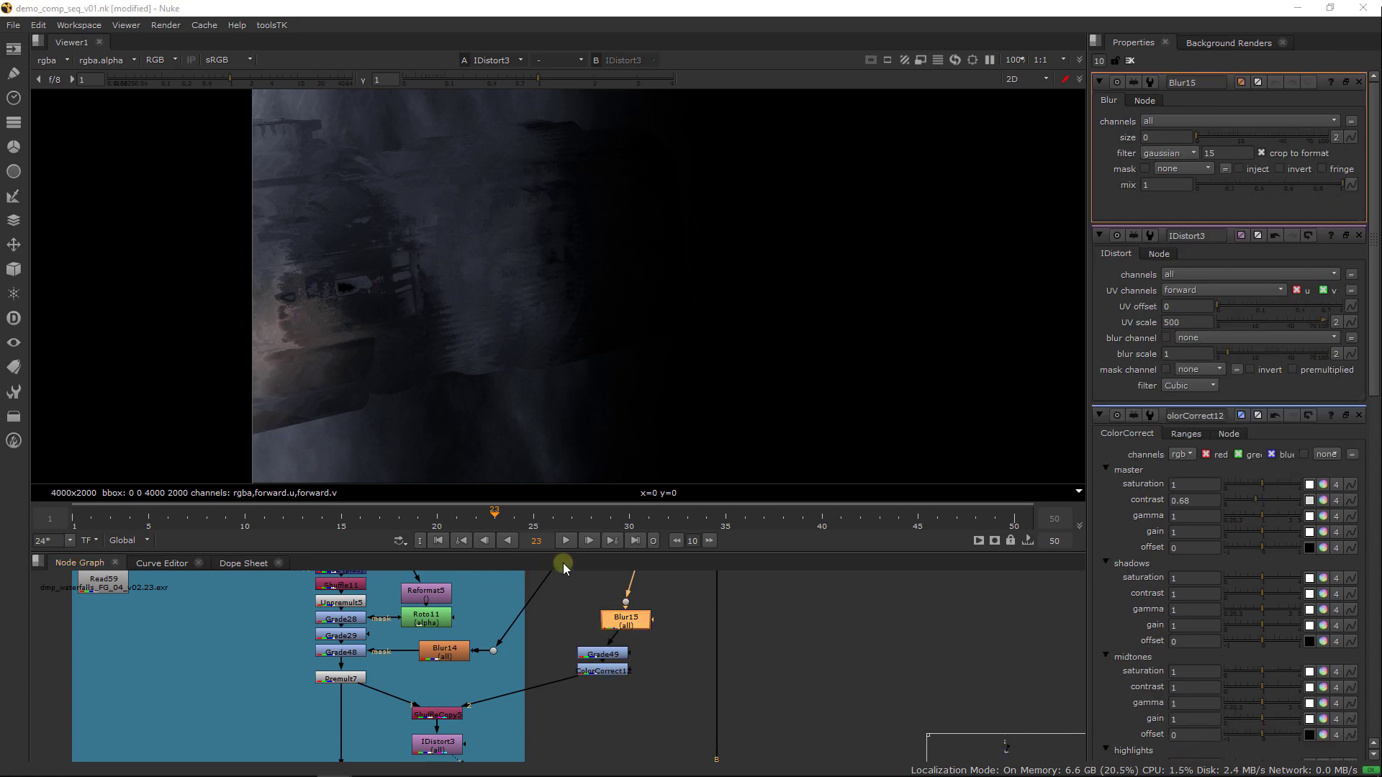
drag(637, 628, 614, 632)
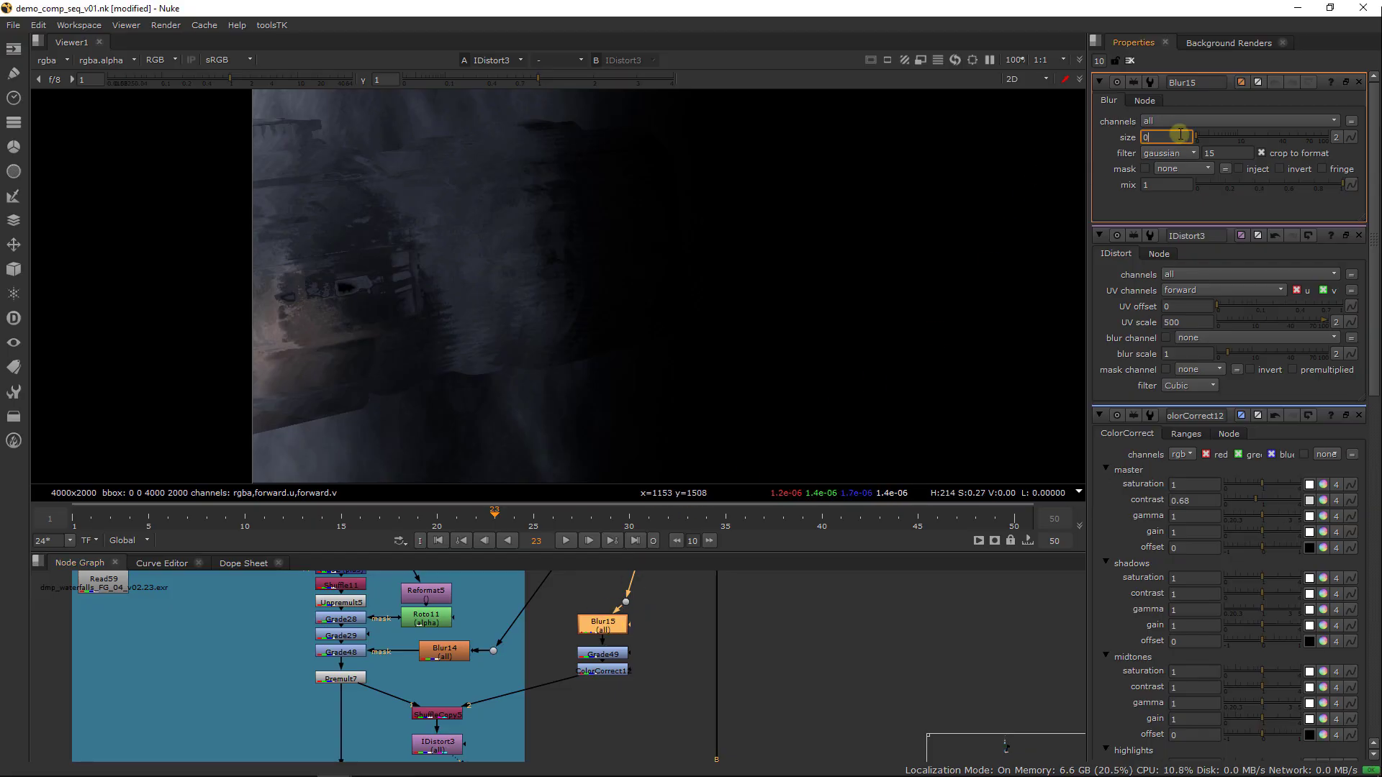
Set Blur15's size to 30 and check the softened distortion on the waterfall
double_click(1154, 149)
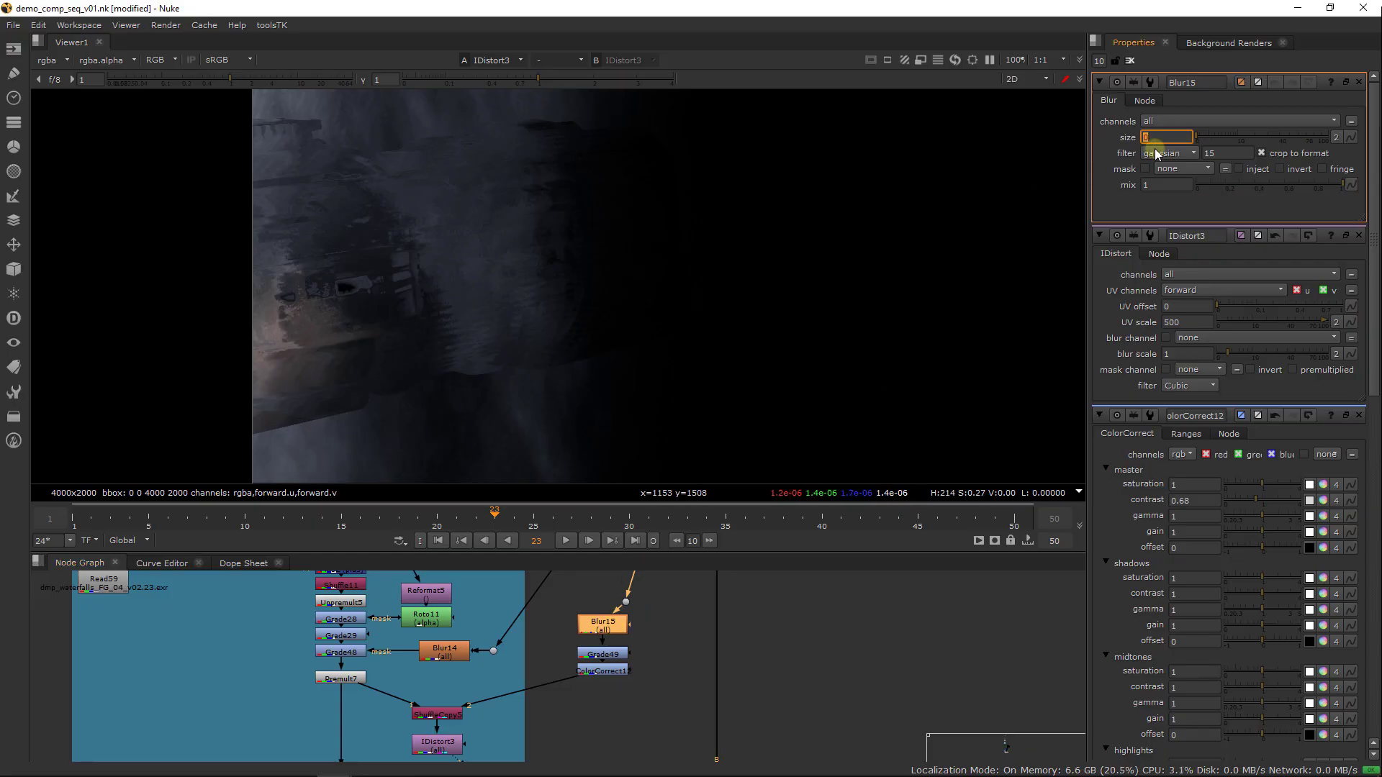
text(20)
key(Return)
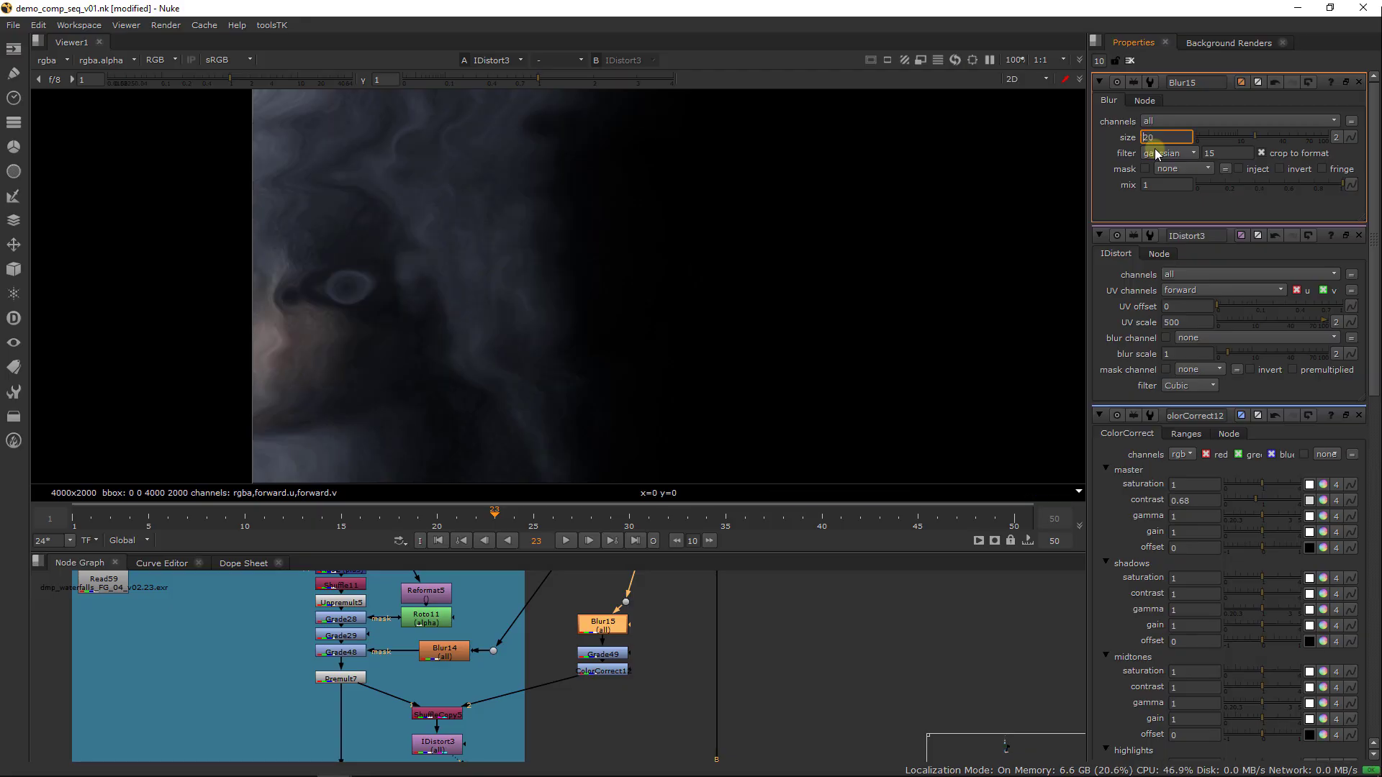
key(Up)
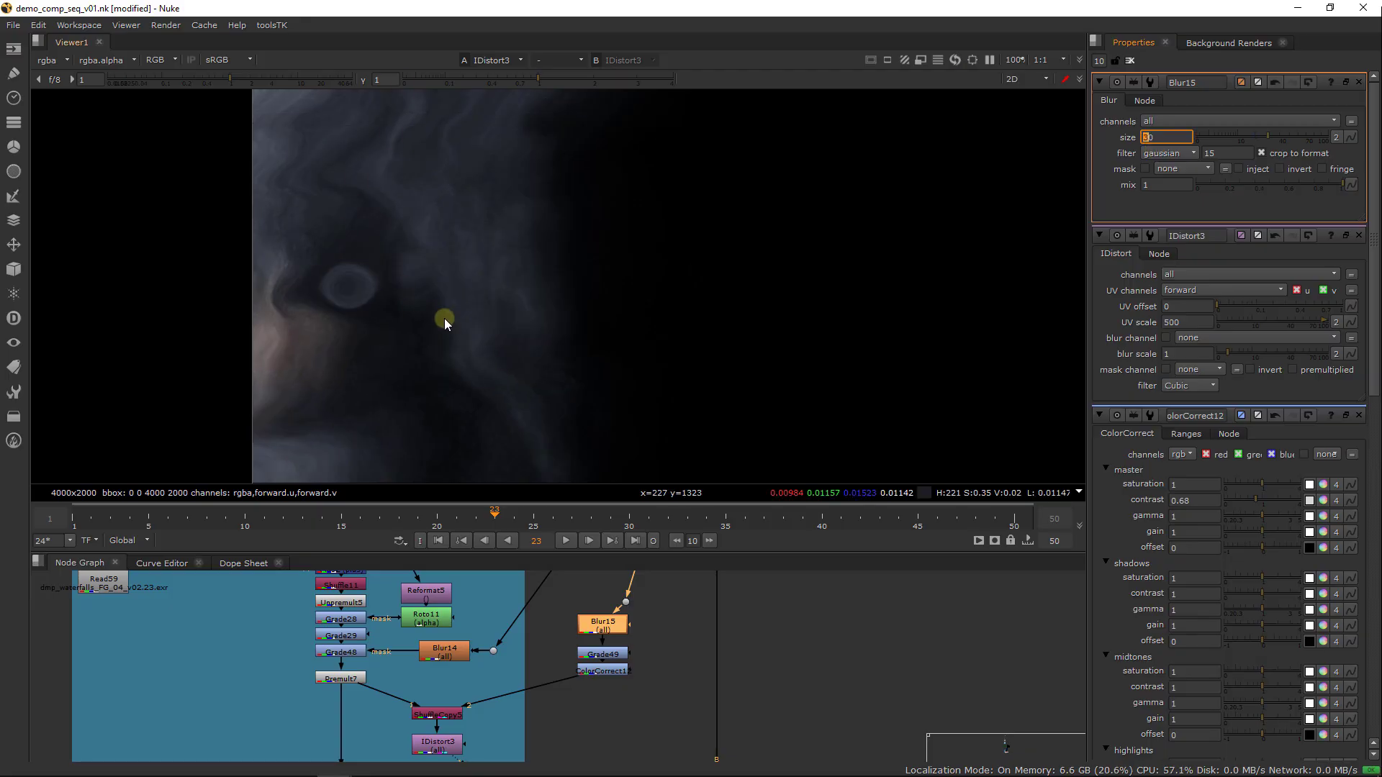
scroll(490, 386, down, 5)
scroll(509, 395, up, 4)
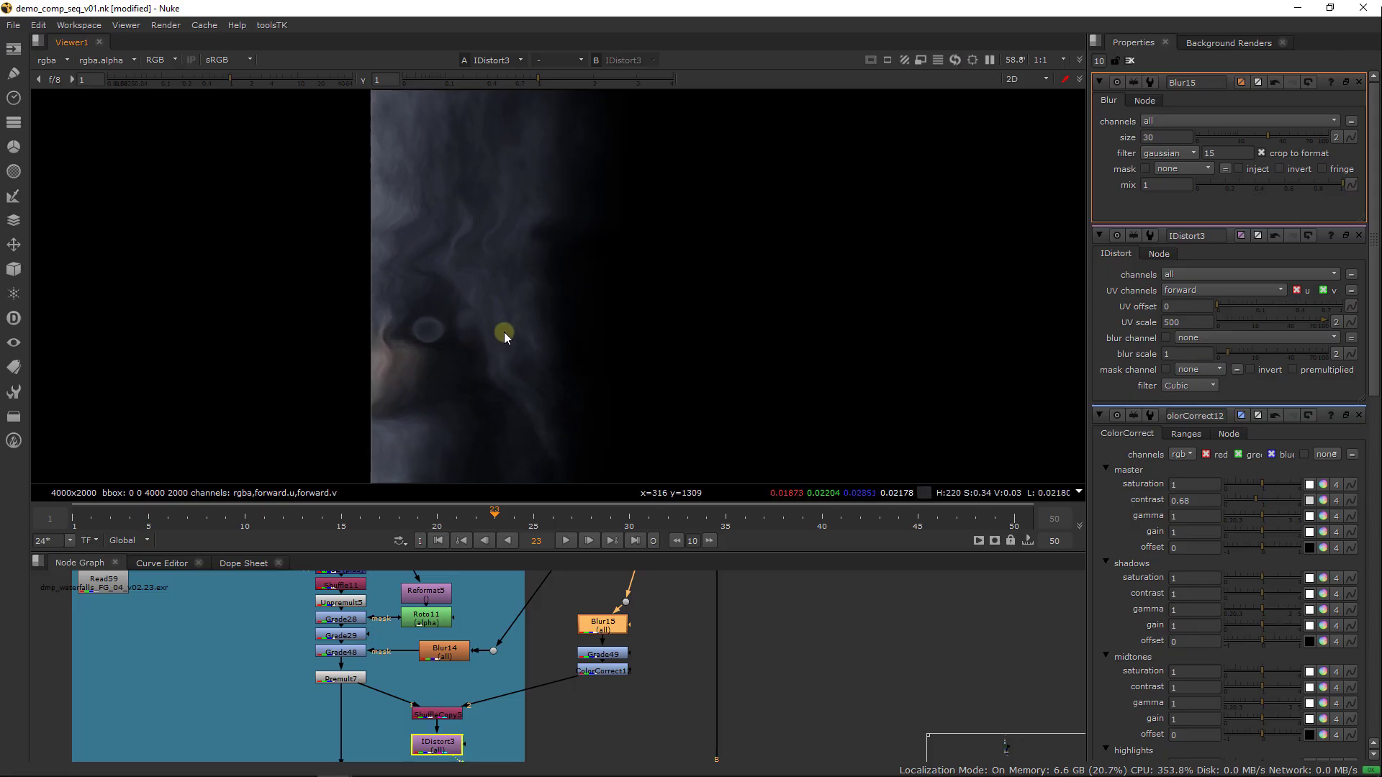
Set IDistort3's UV scale to 100, split it into width and height, and set the height to 700
click(443, 749)
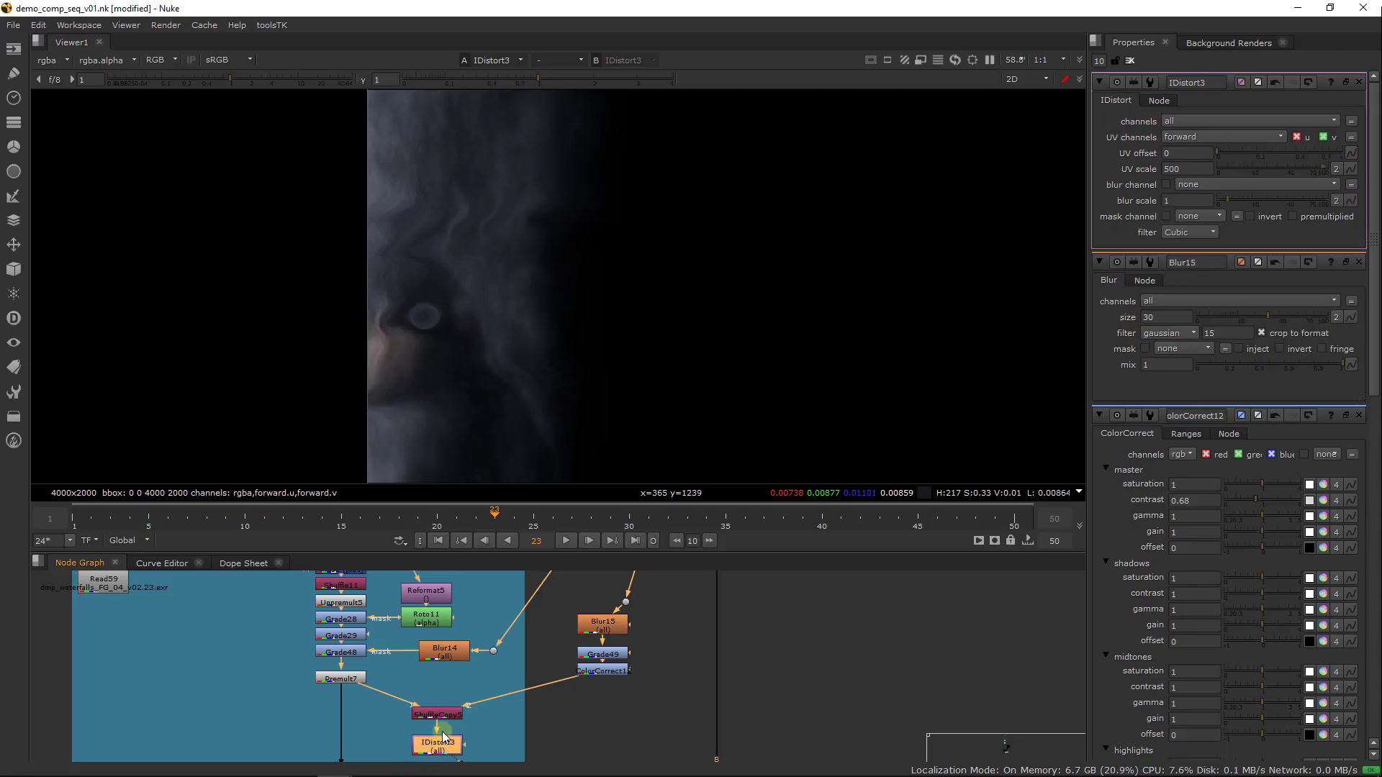
click(1196, 166)
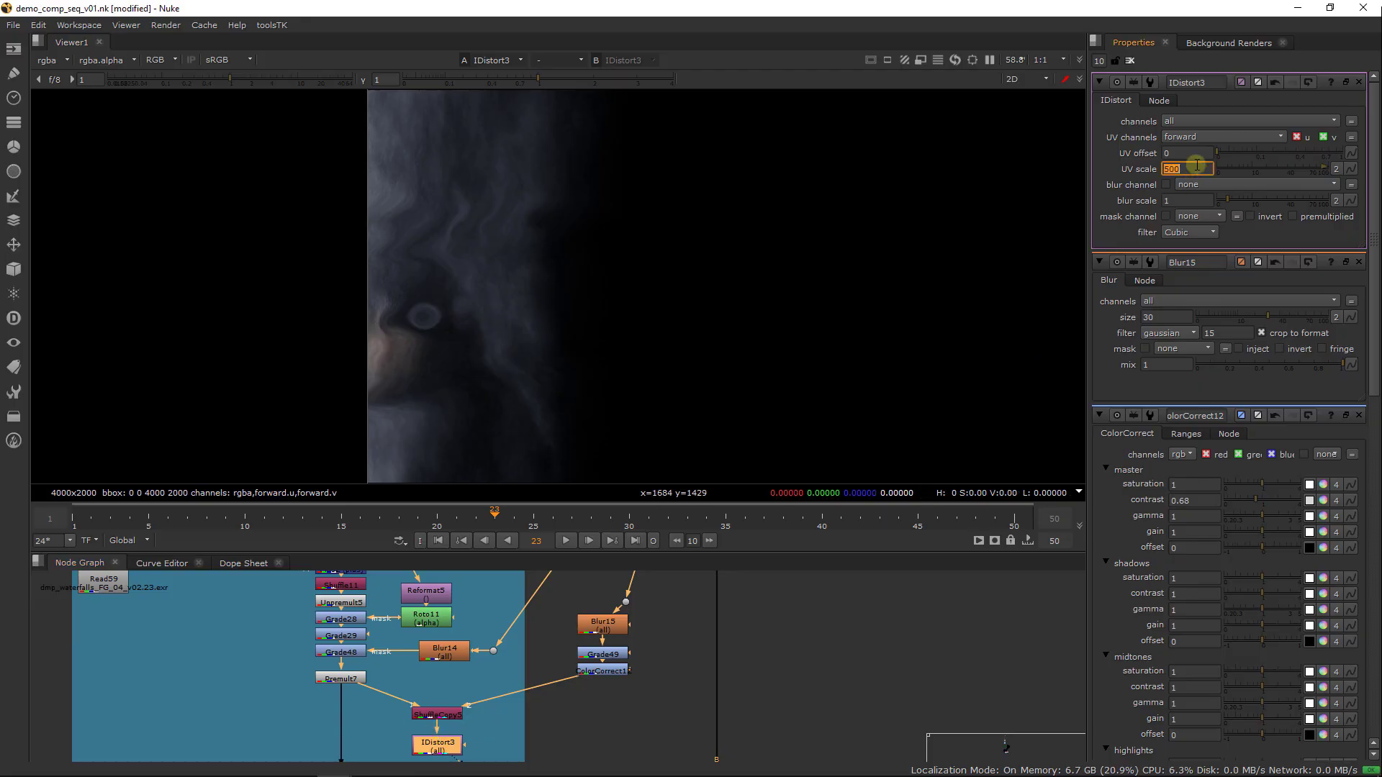
text(100)
key(Return)
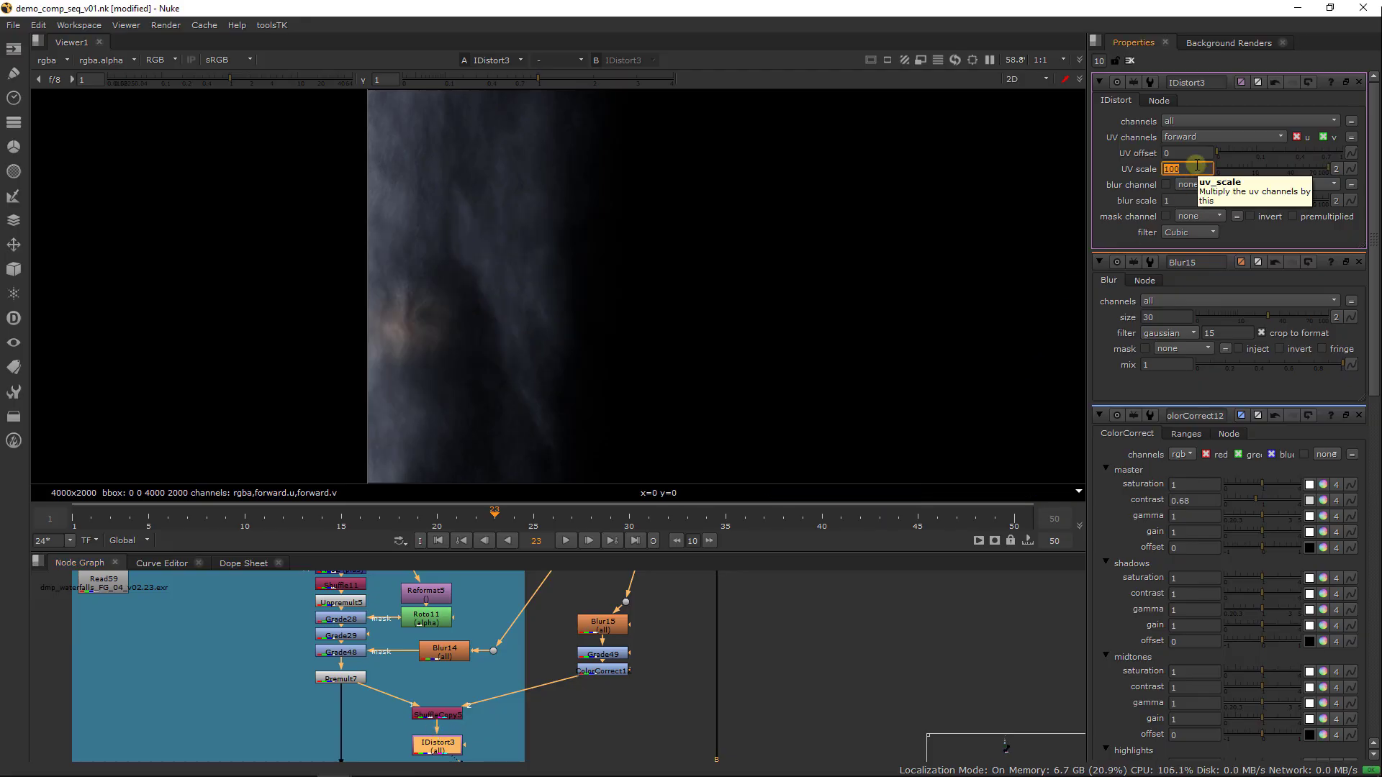
click(1337, 169)
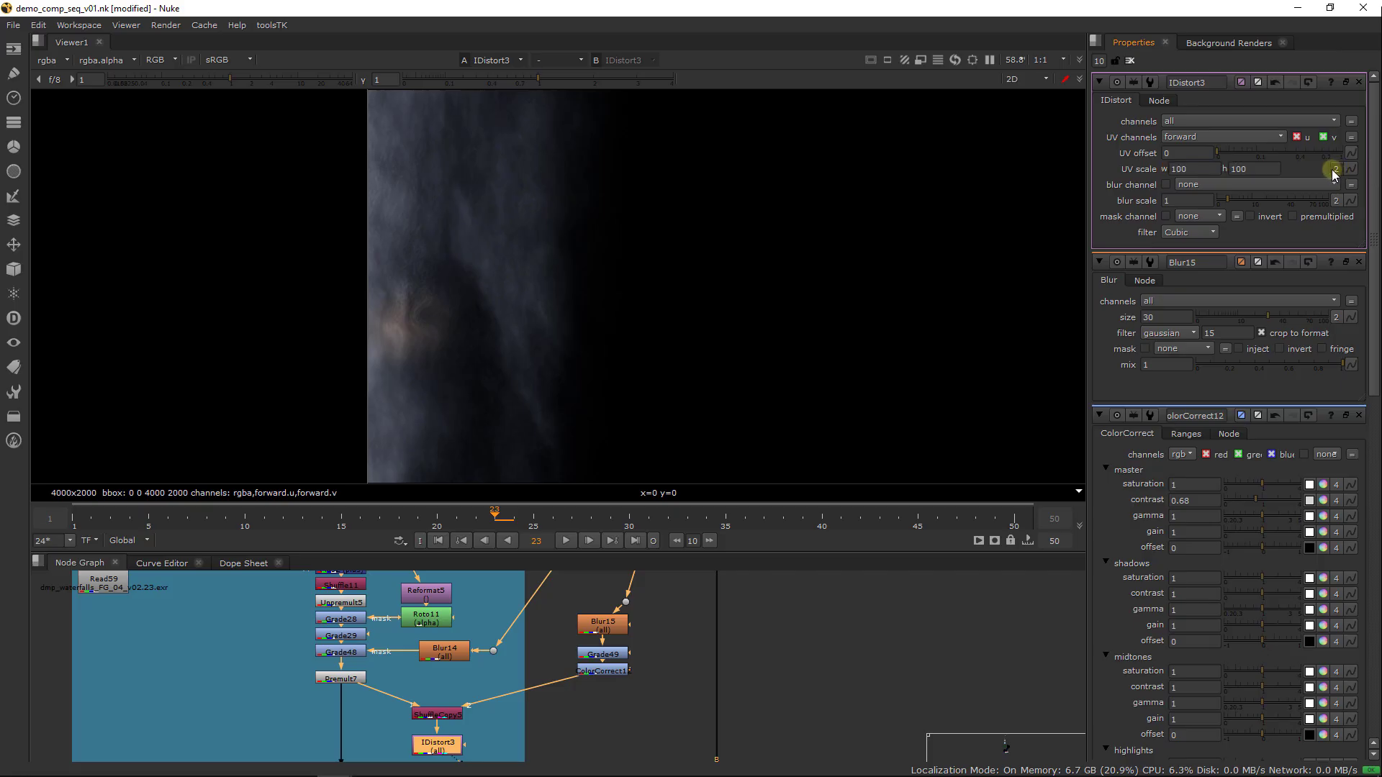
double_click(1253, 169)
text(70)
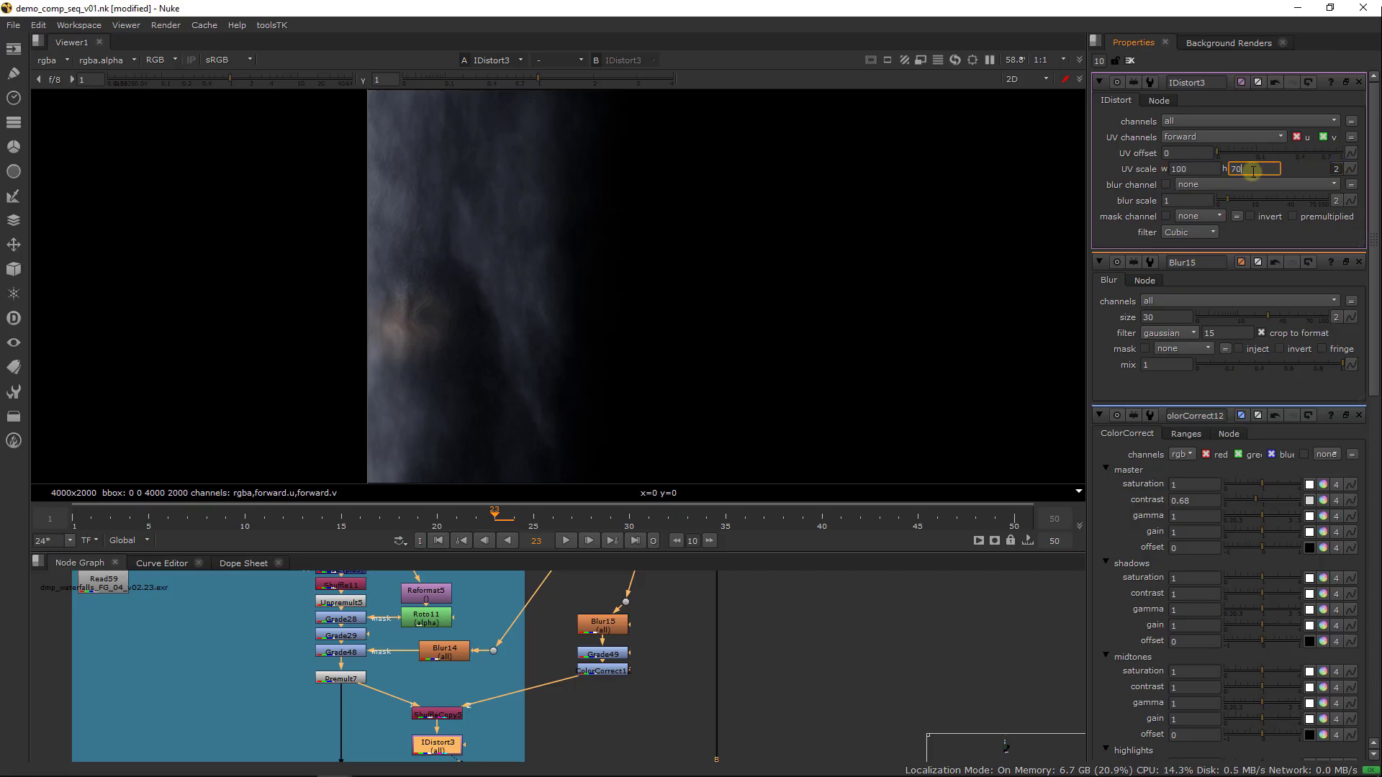
key(Return)
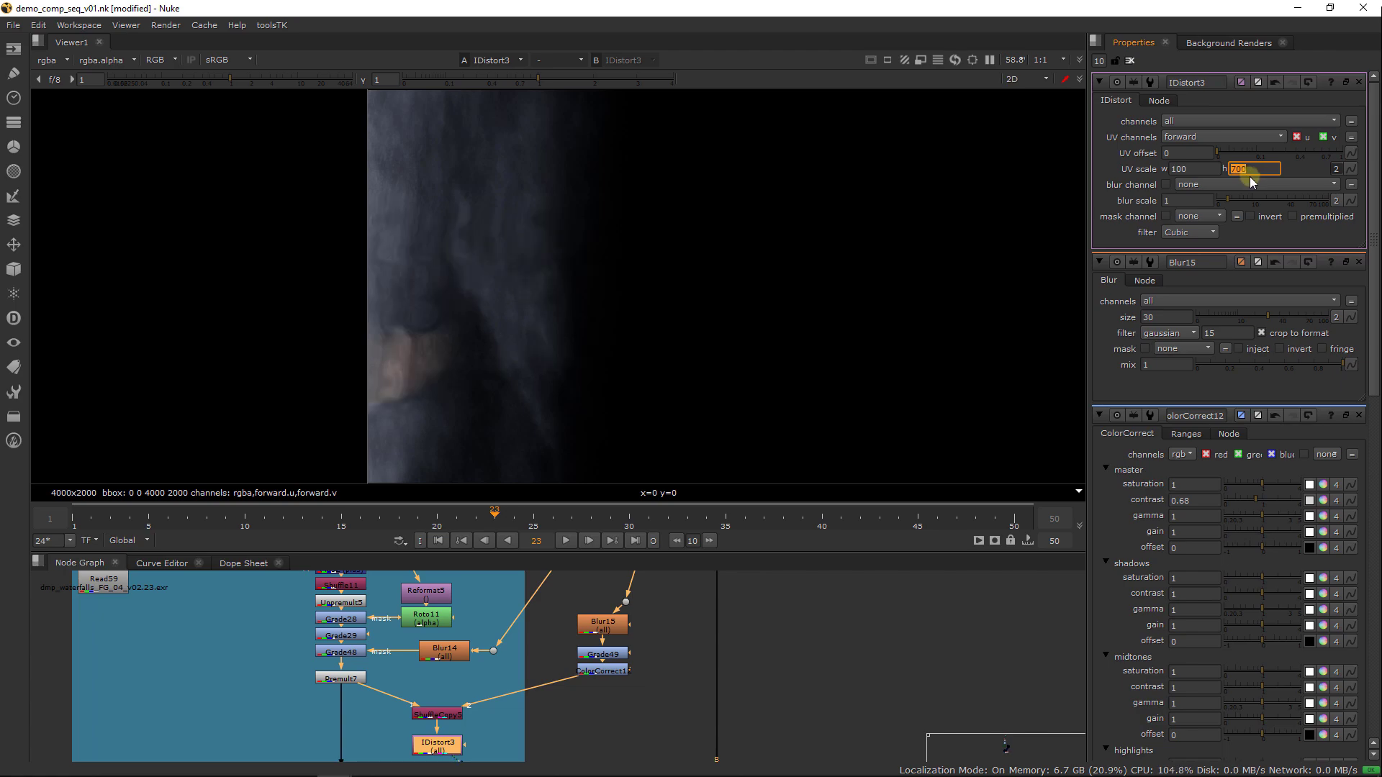
Invert IDistort3's UV scale to -100 for the width and -700 for the height
click(1176, 169)
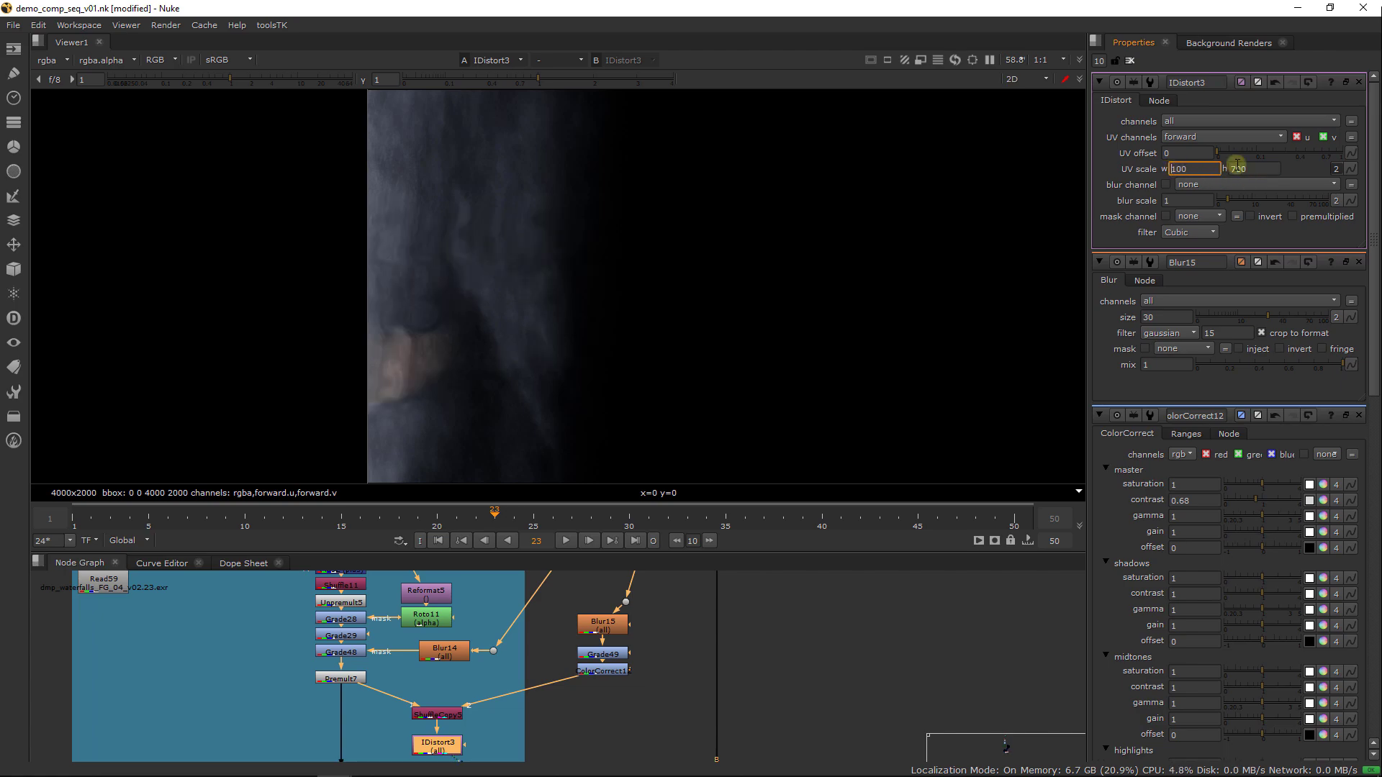
text(-)
key(Return)
click(1268, 166)
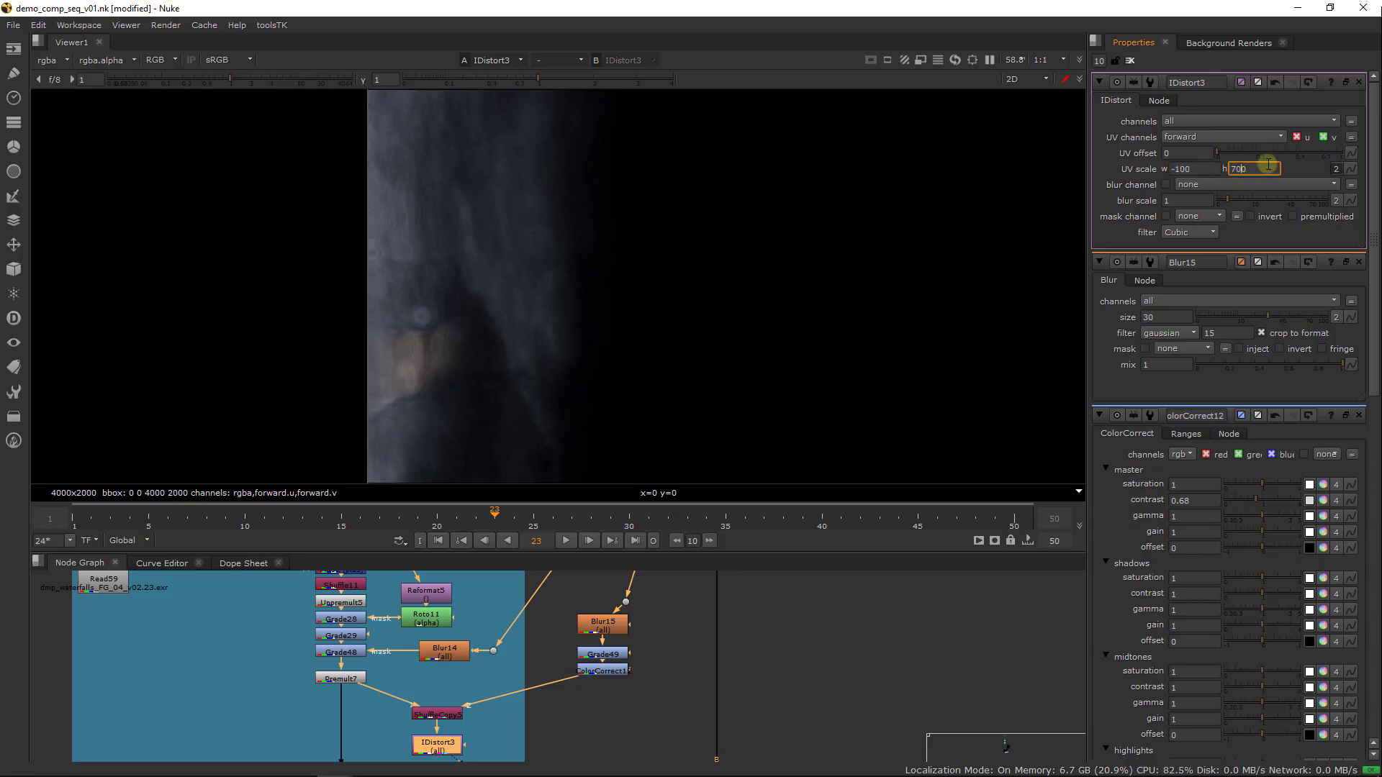
text(-)
key(Return)
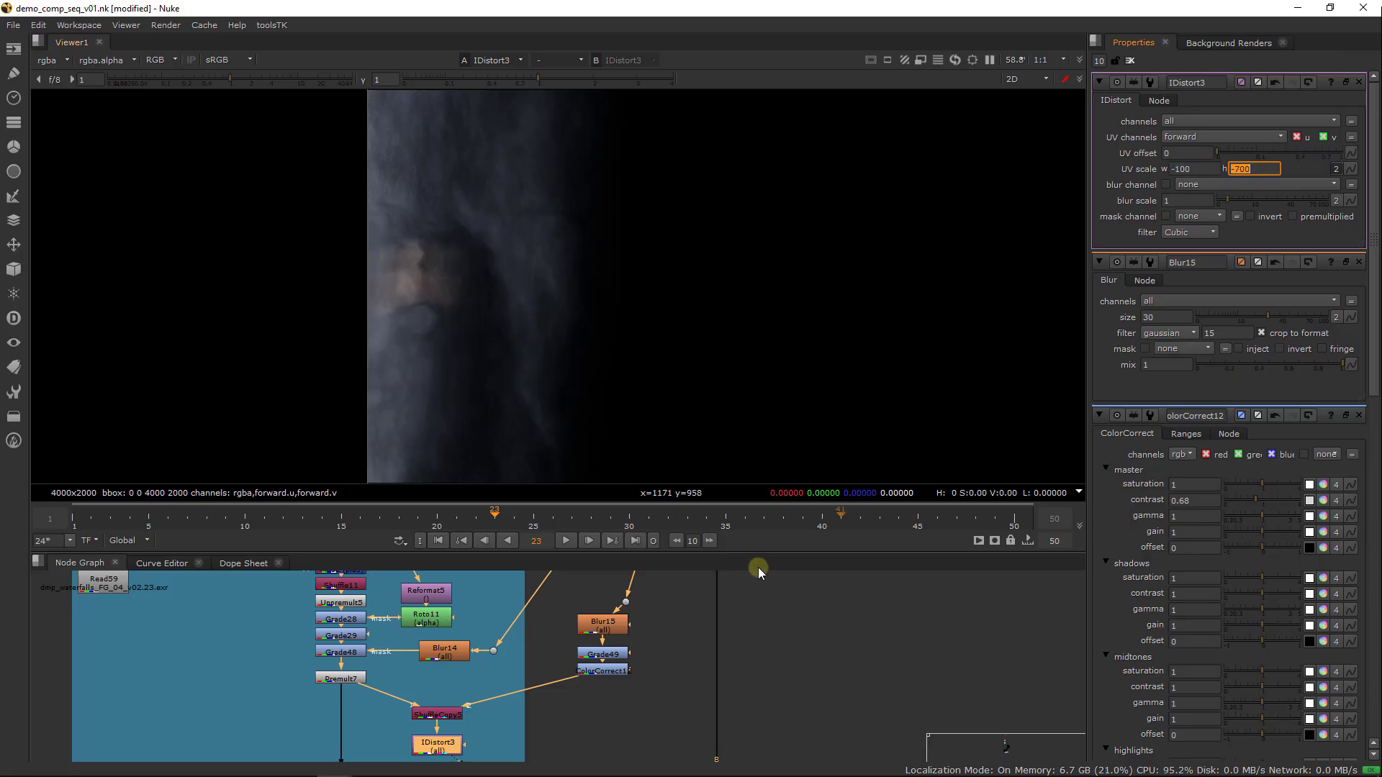
View the full composite at Merge20, where the foreground waterfalls are merged over the ship and city
click(596, 672)
scroll(596, 672, down, 3)
middle_drag(573, 697, 551, 650)
click(652, 663)
key(1)
click(646, 639)
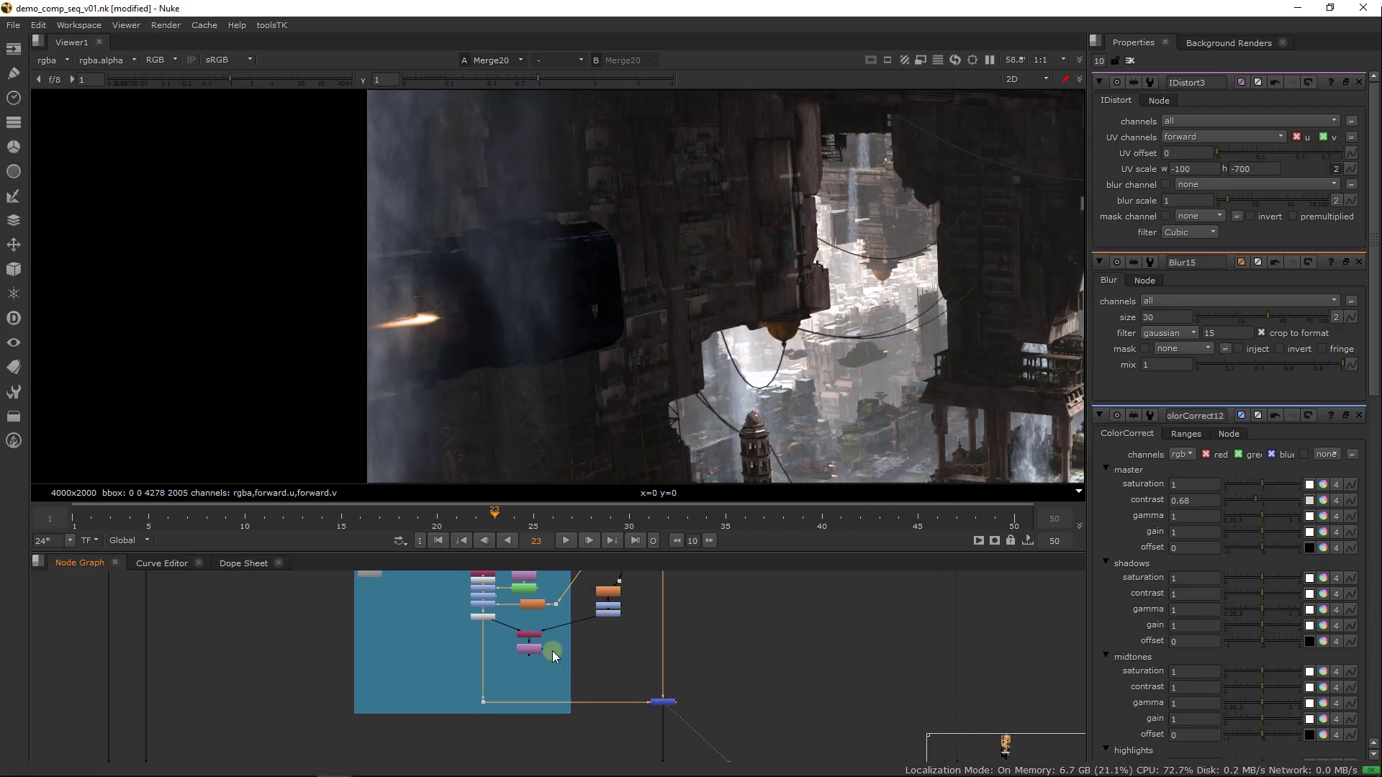
Compare the waterfall pass at IDistort3 with the Merge20 composite in the viewer, checking the distorted area around the ship
scroll(552, 651, up, 3)
click(512, 652)
key(2)
key(1)
key(2)
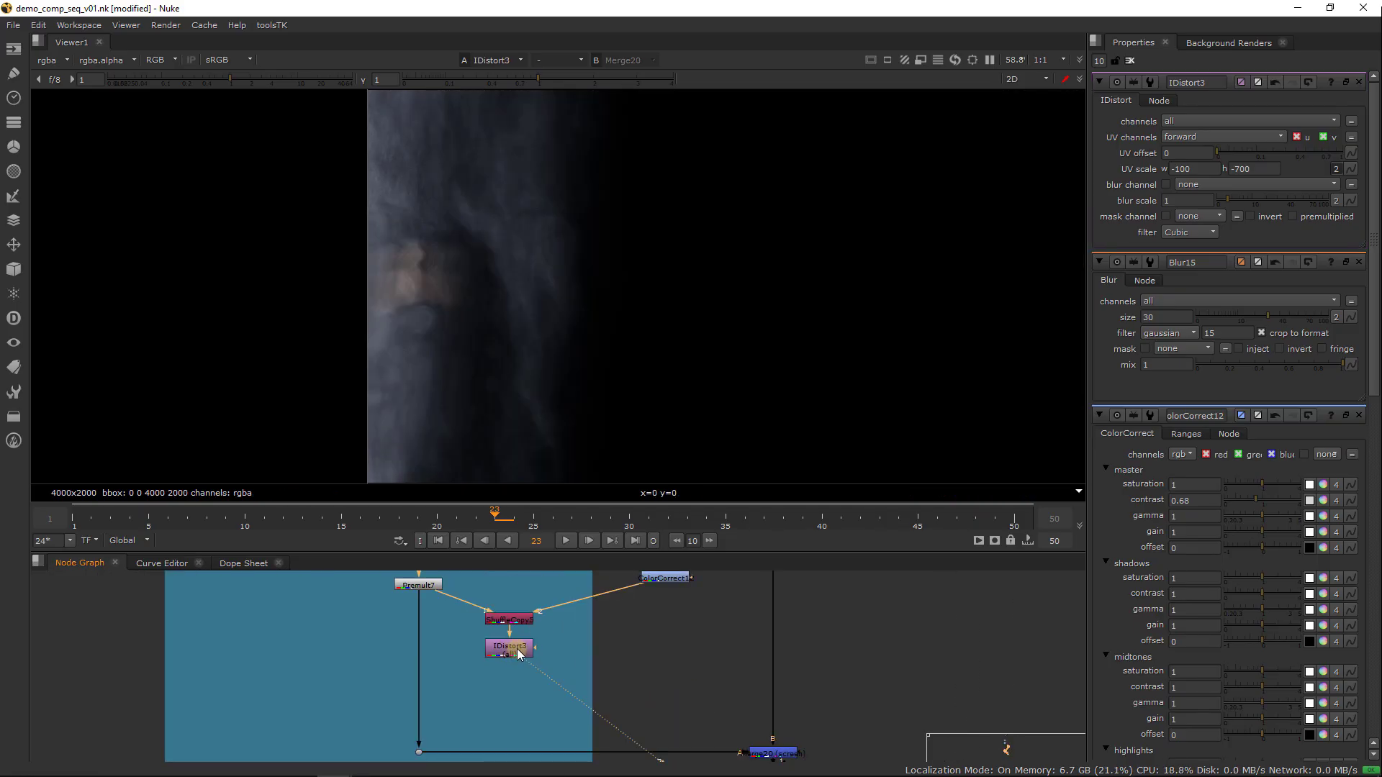
scroll(494, 271, up, 2)
key(1)
key(2)
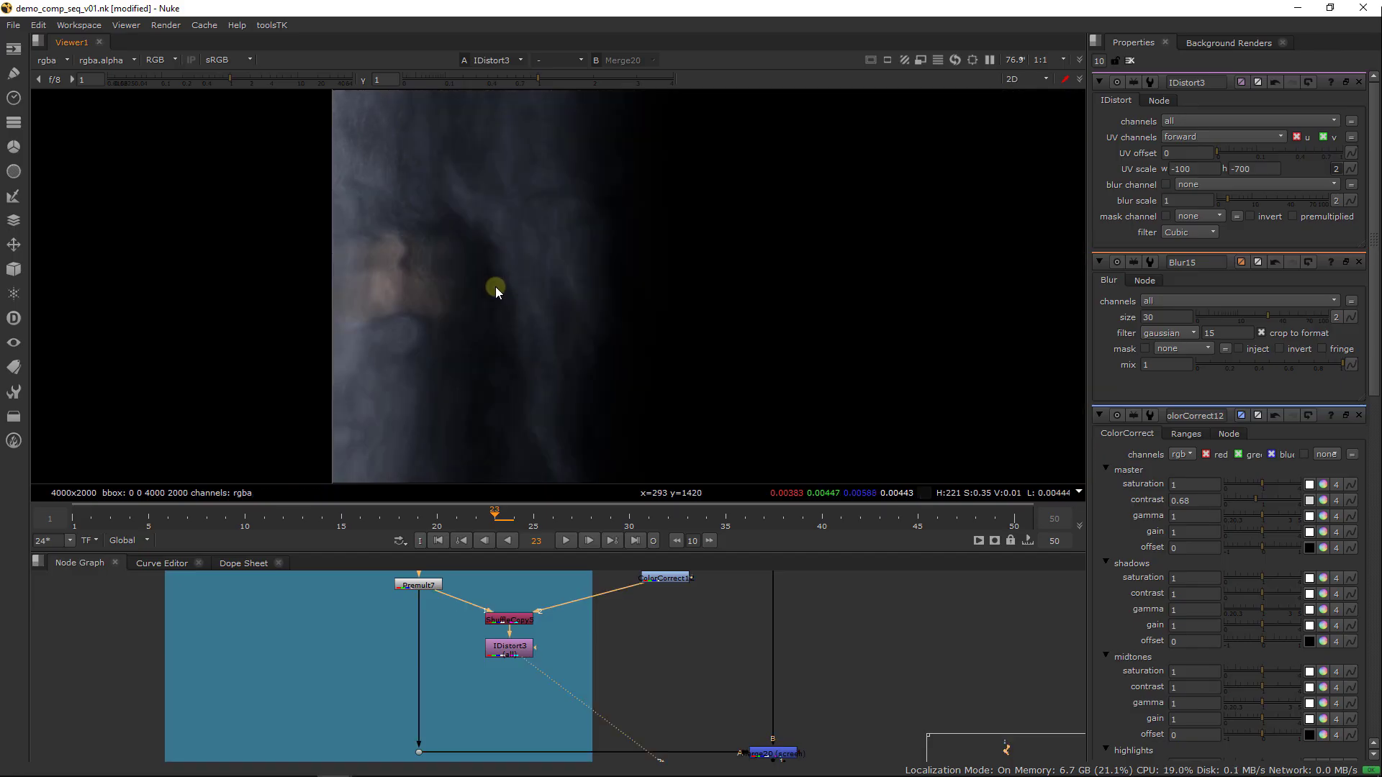
Add an unconnected Roto node and place it beside IDistort3
click(487, 645)
click(582, 653)
key(Tab)
text(roto)
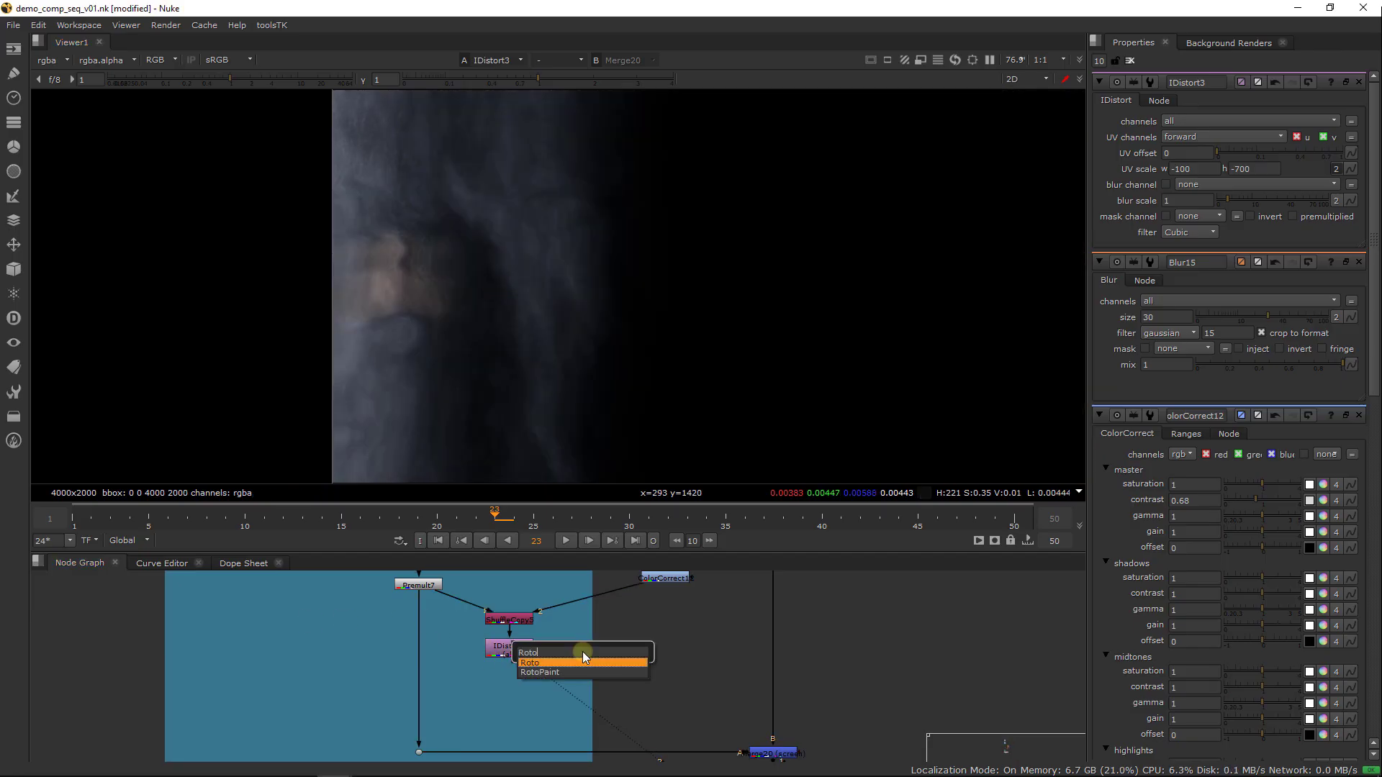
key(Return)
drag(588, 652, 651, 655)
Add a Reformat node above Roto21 and set its output format to 4000x2000
click(636, 618)
key(Tab)
text(ref)
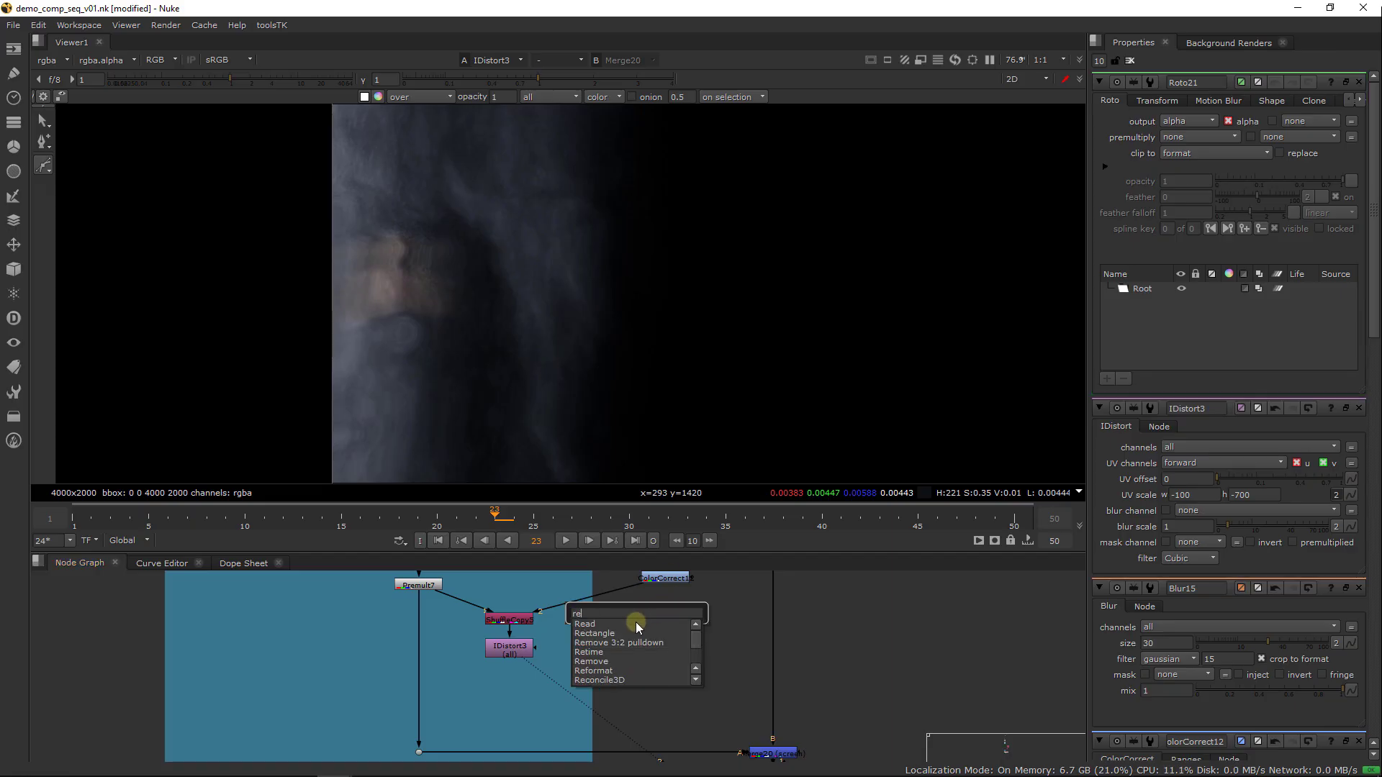
key(Return)
click(1204, 124)
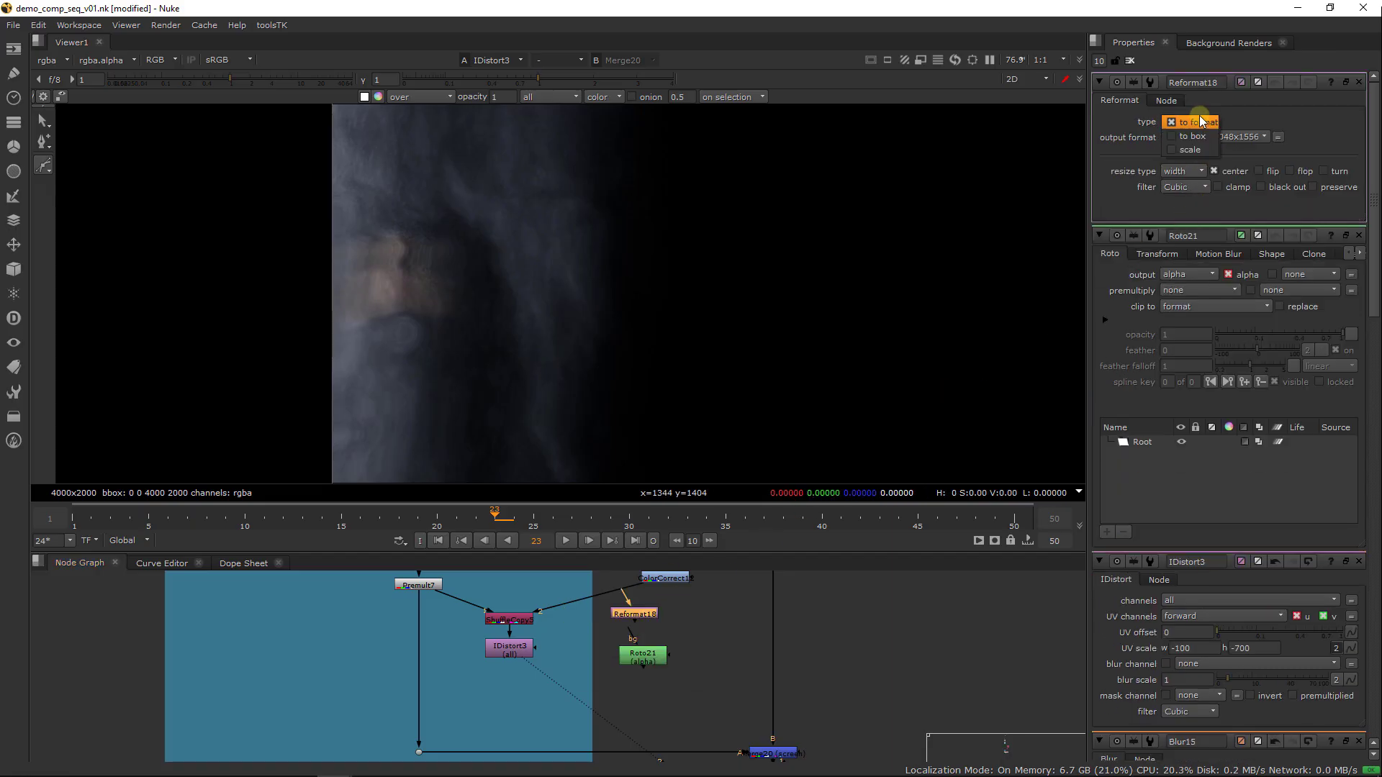
click(1194, 122)
click(1227, 137)
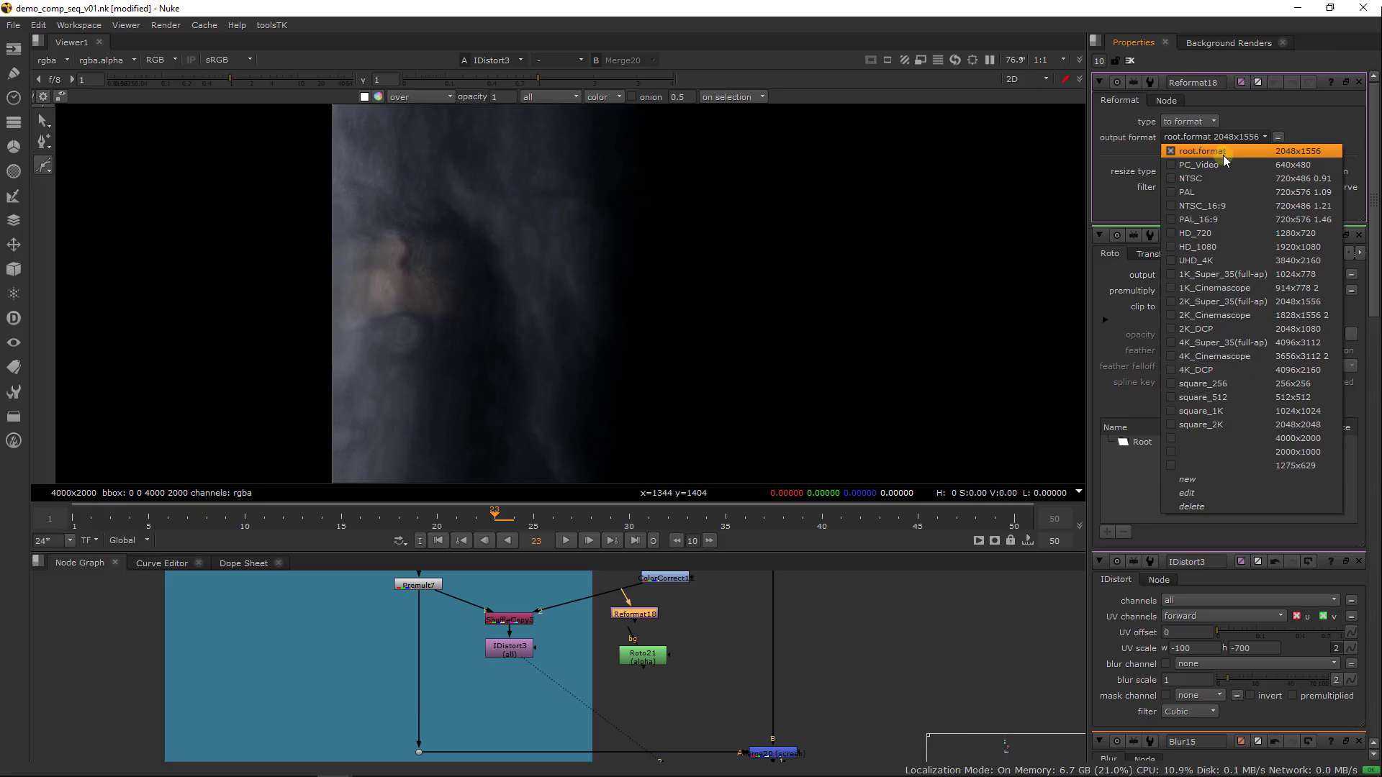
click(1247, 440)
Place Reformat18 directly above Roto21 and connect Roto21 to IDistort3's mask input
drag(644, 619, 653, 636)
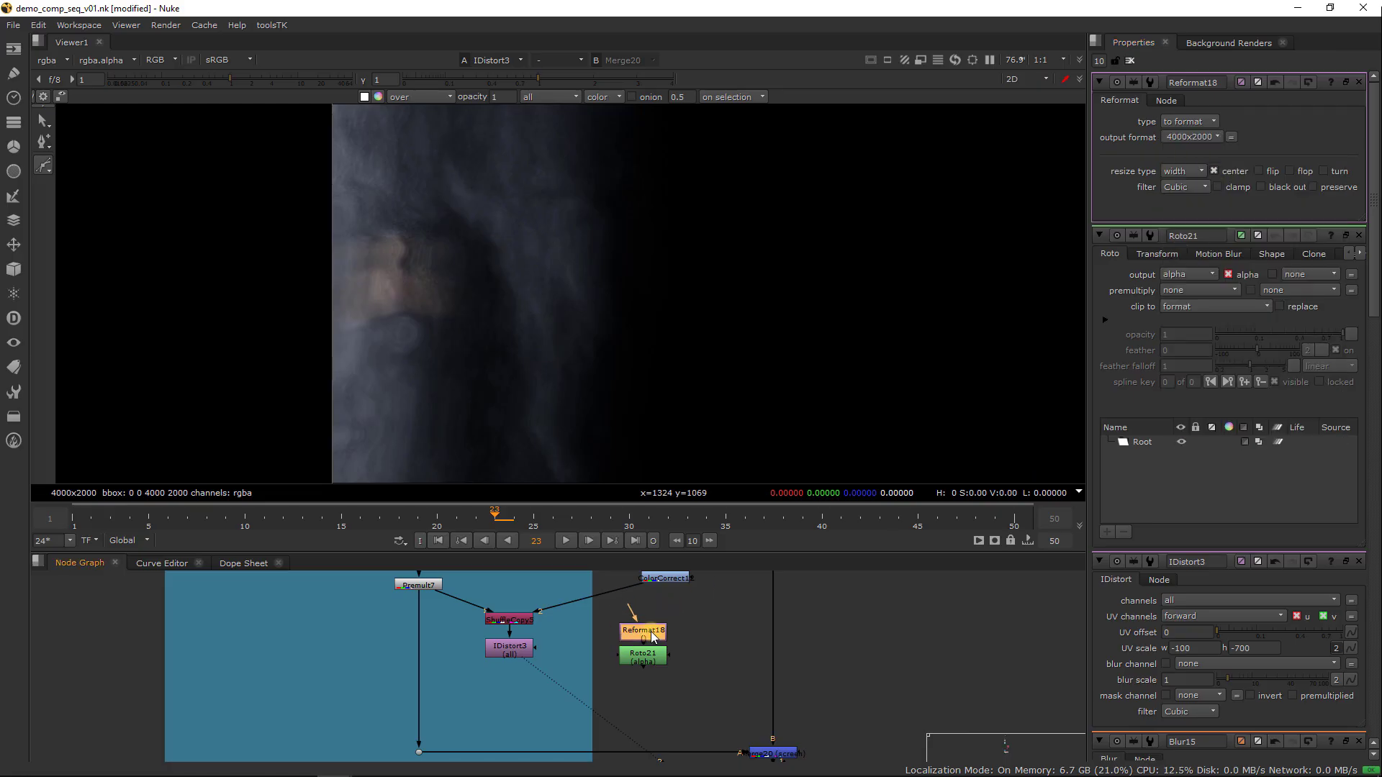
mouse_move(540, 655)
mouse_down()
mouse_move(644, 654)
mouse_move(646, 622)
mouse_up()
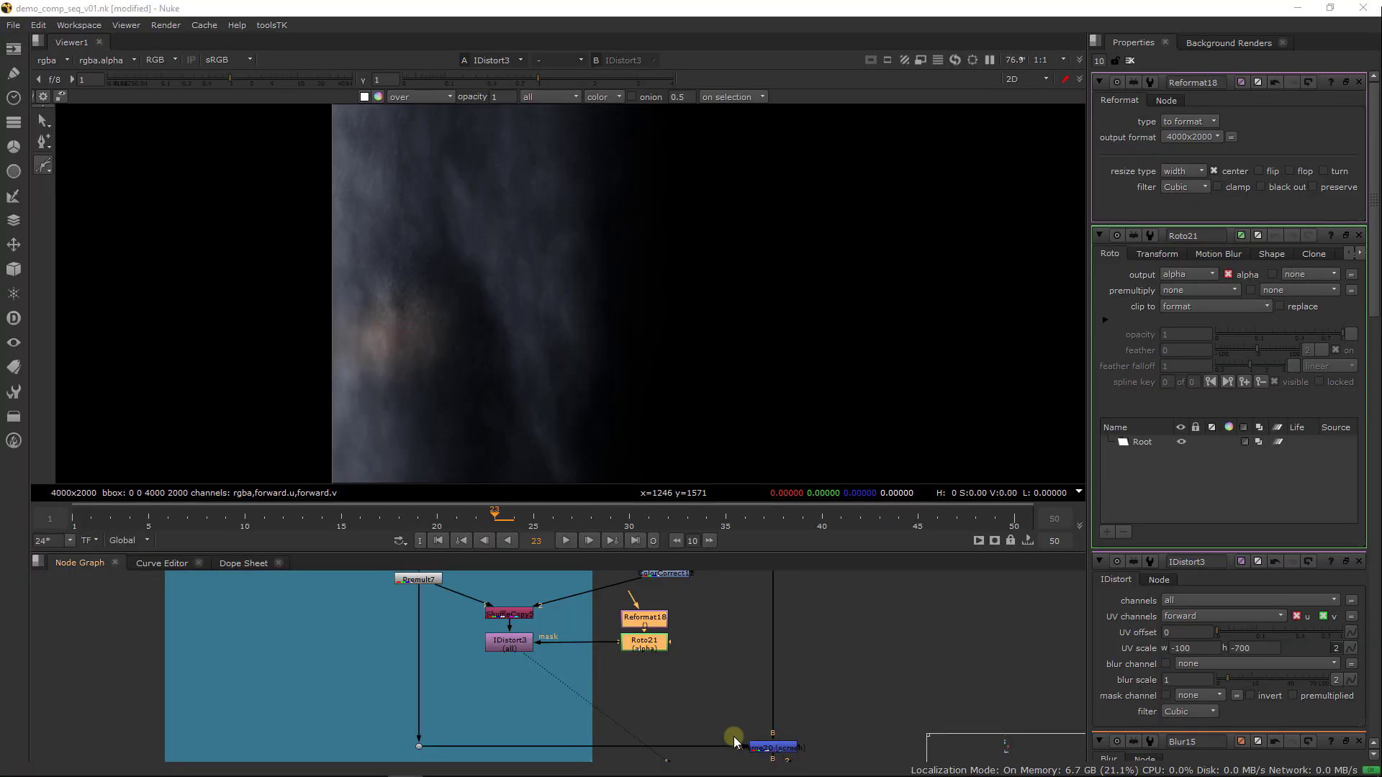
Over the Merge20 composite, draw a closed six-point Bezier in Roto21 as a narrow slanted band from outside the frame across the ship's upper body
middle_drag(734, 742, 694, 726)
click(730, 732)
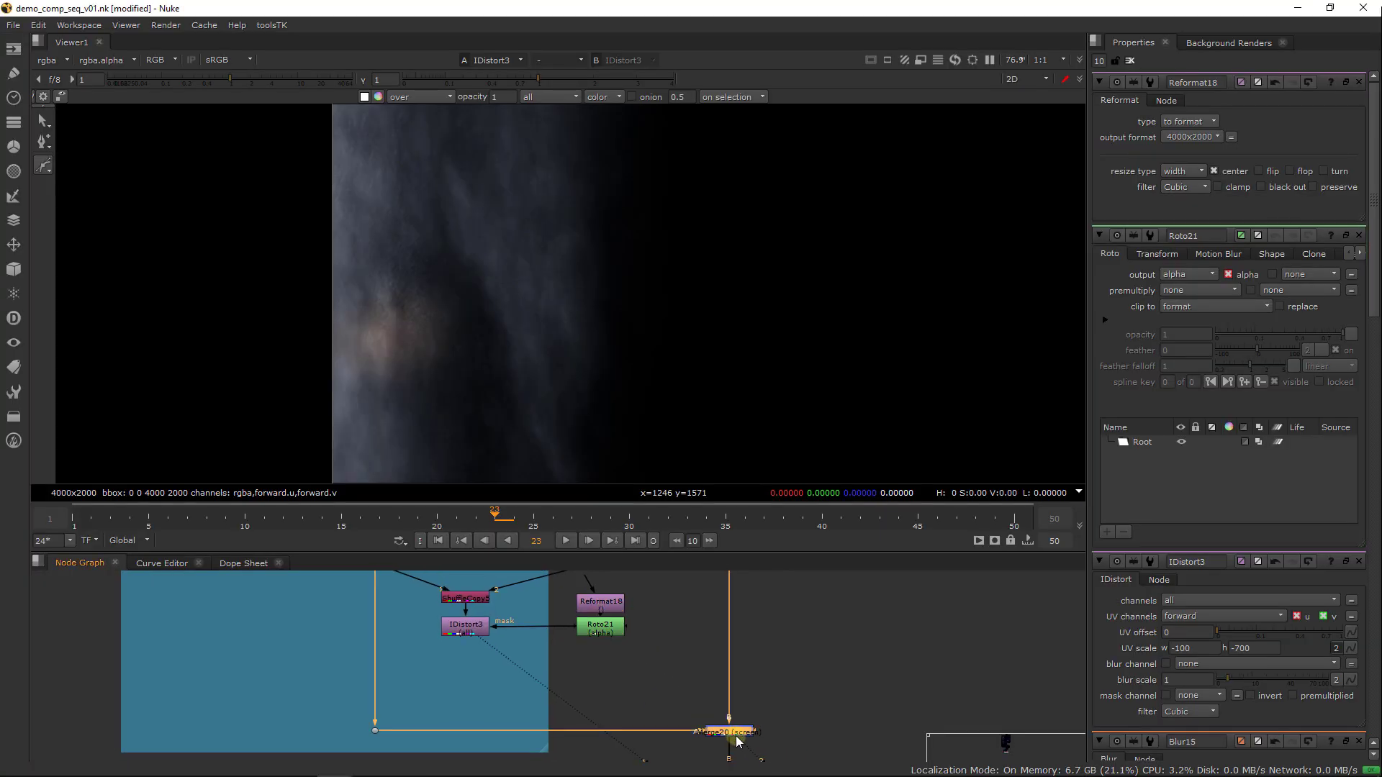
key(1)
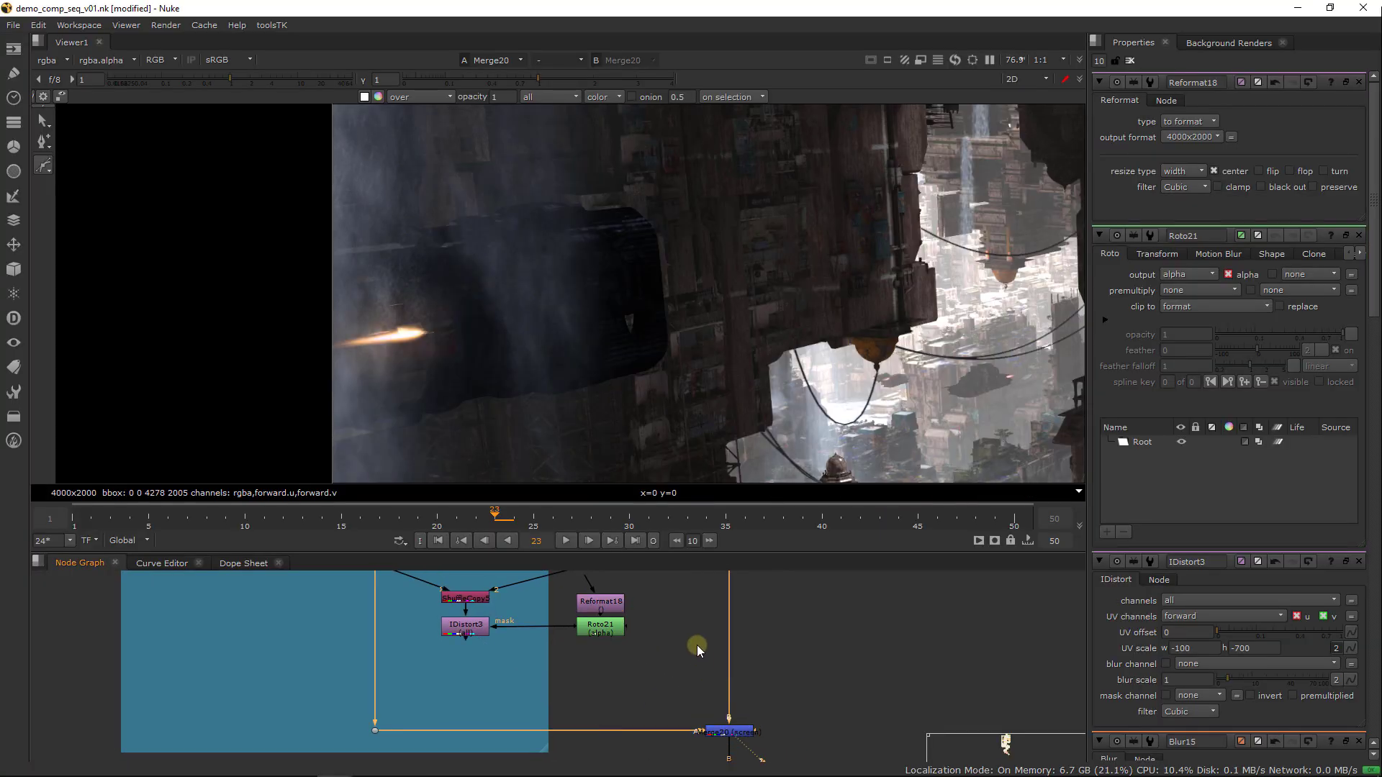
click(599, 628)
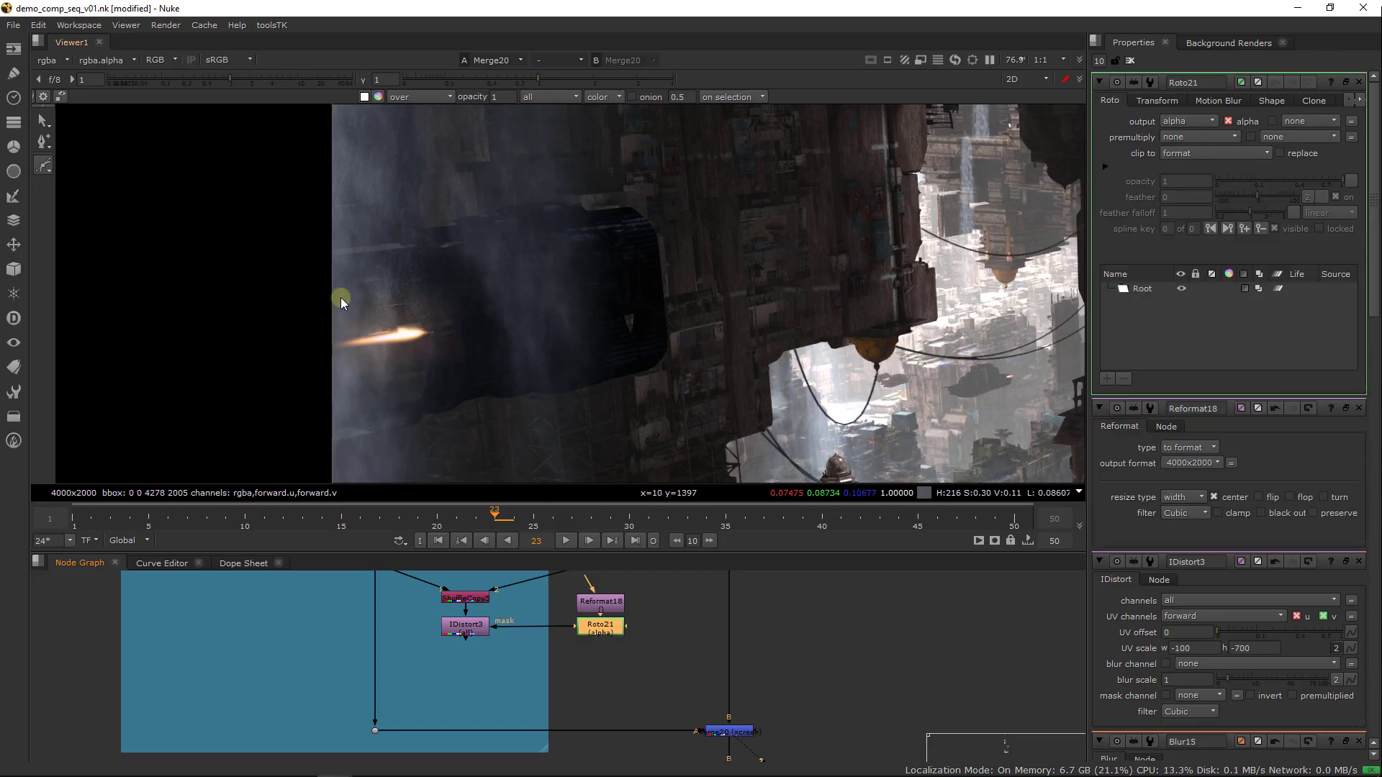
click(298, 312)
click(650, 263)
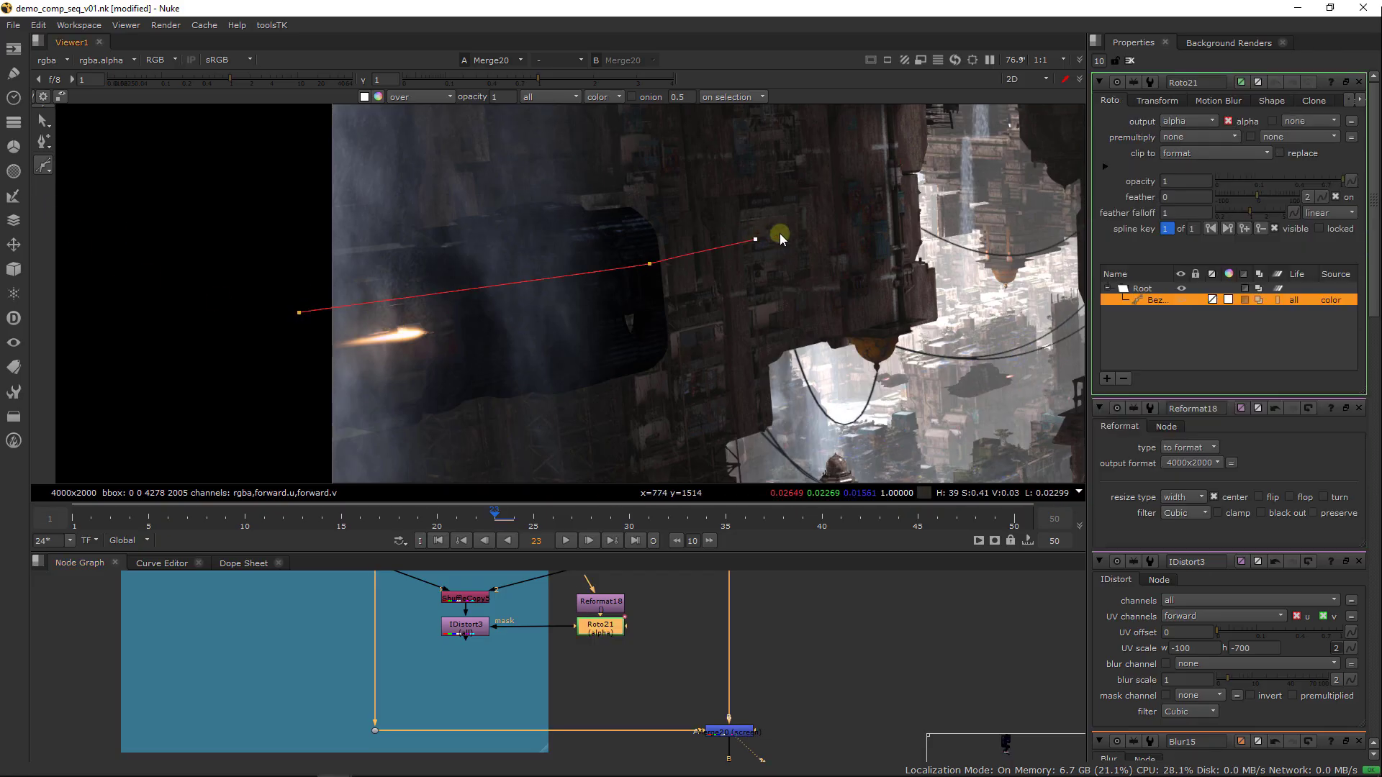
key(ctrl+z)
click(1010, 200)
click(922, 192)
click(859, 190)
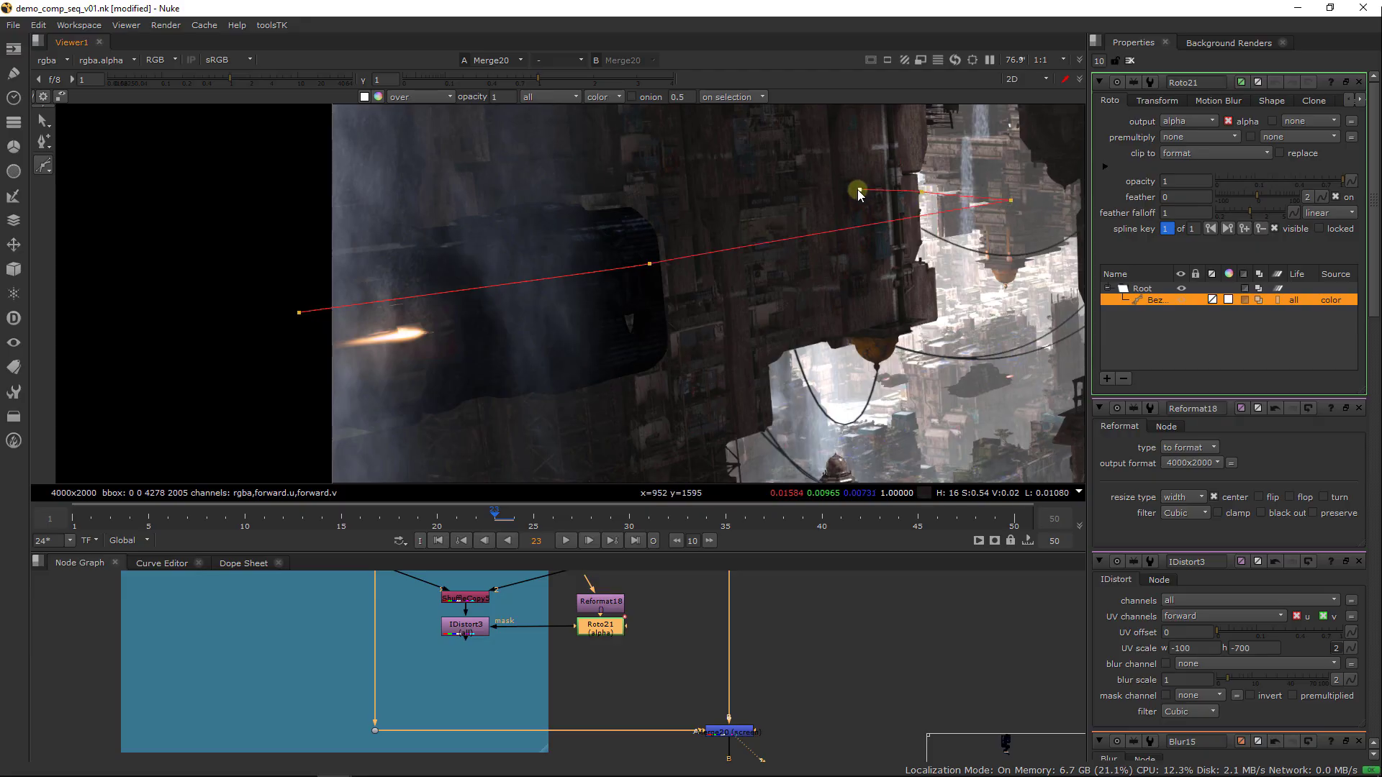
click(150, 277)
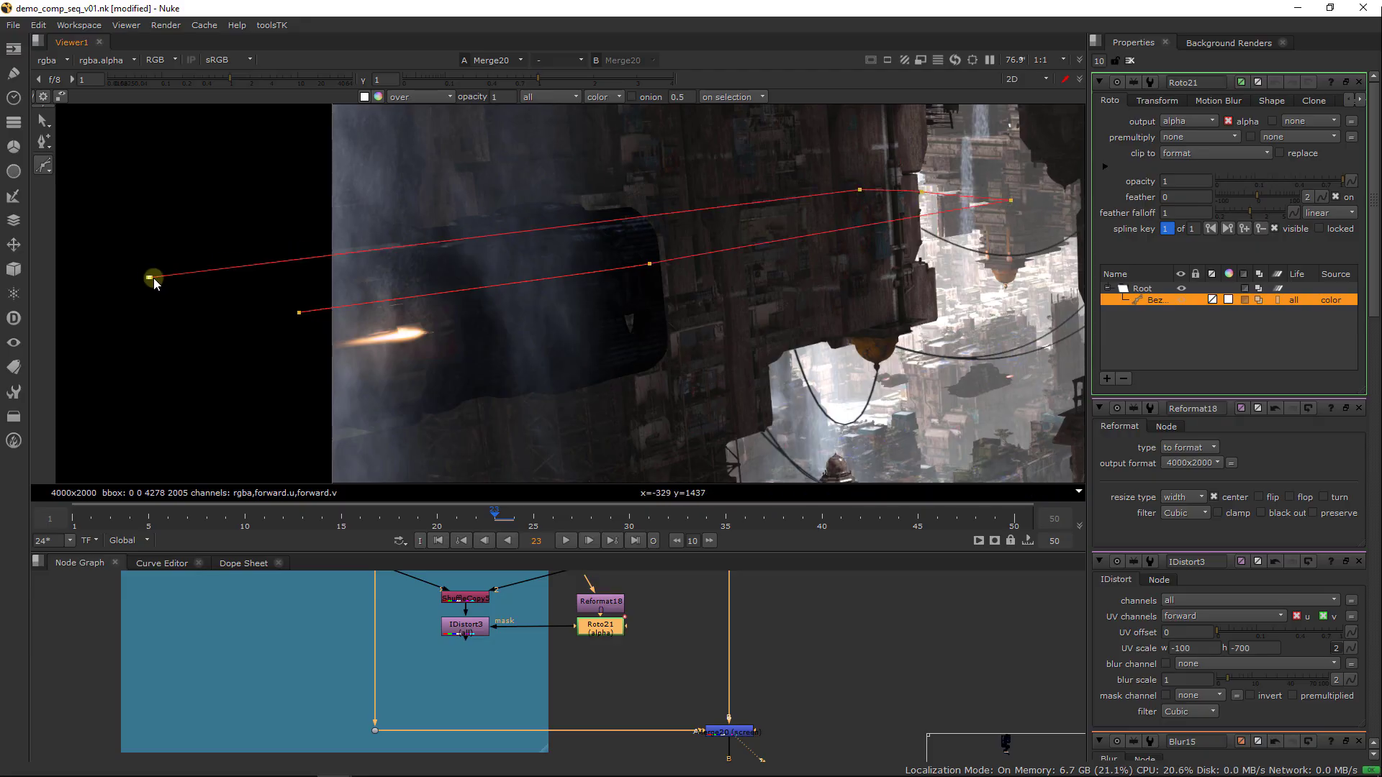
click(298, 314)
View IDistort3 to check the waterfall distortion limited by the roto mask, and reselect Roto21
click(461, 632)
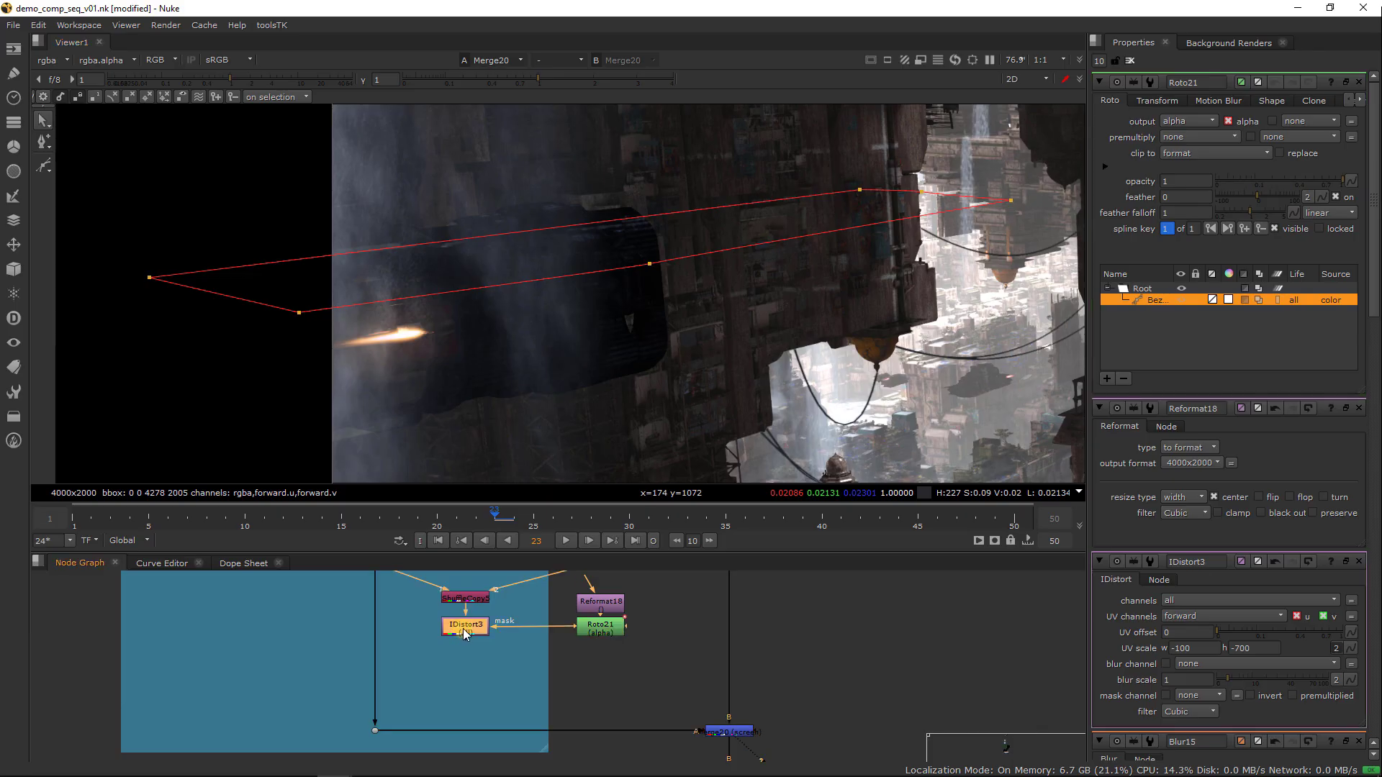
key(1)
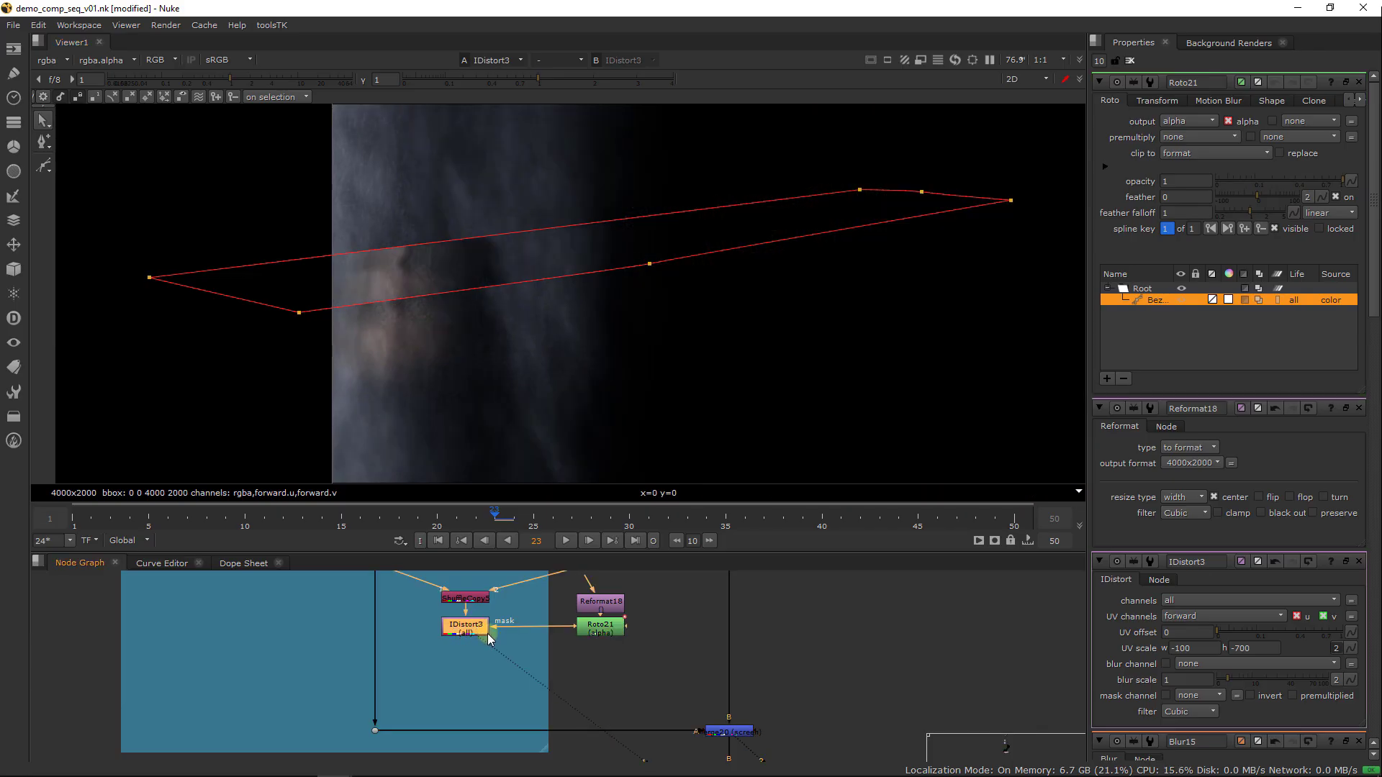
click(595, 631)
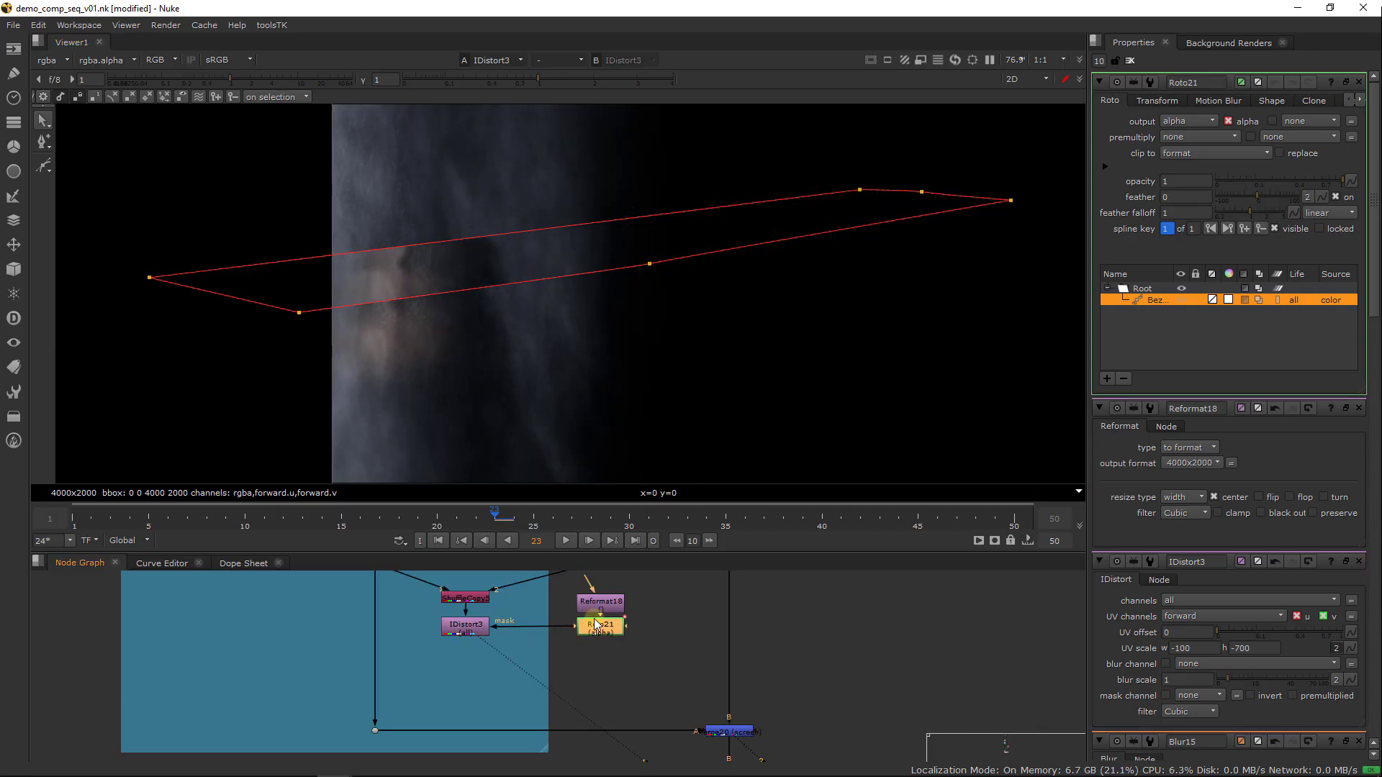
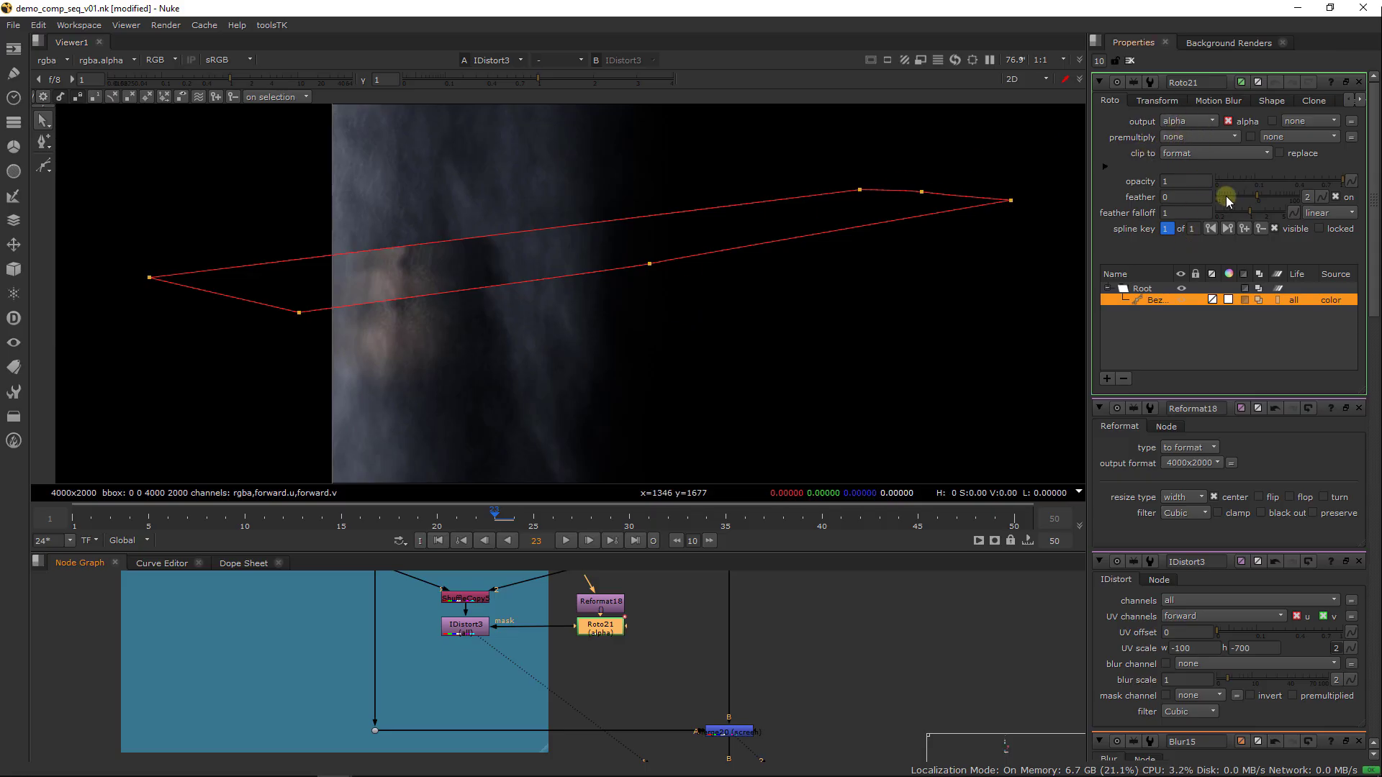
Set Roto21's feather to 45, close all node properties, and check the softened distortion on the waterfall
drag(1227, 200, 1256, 180)
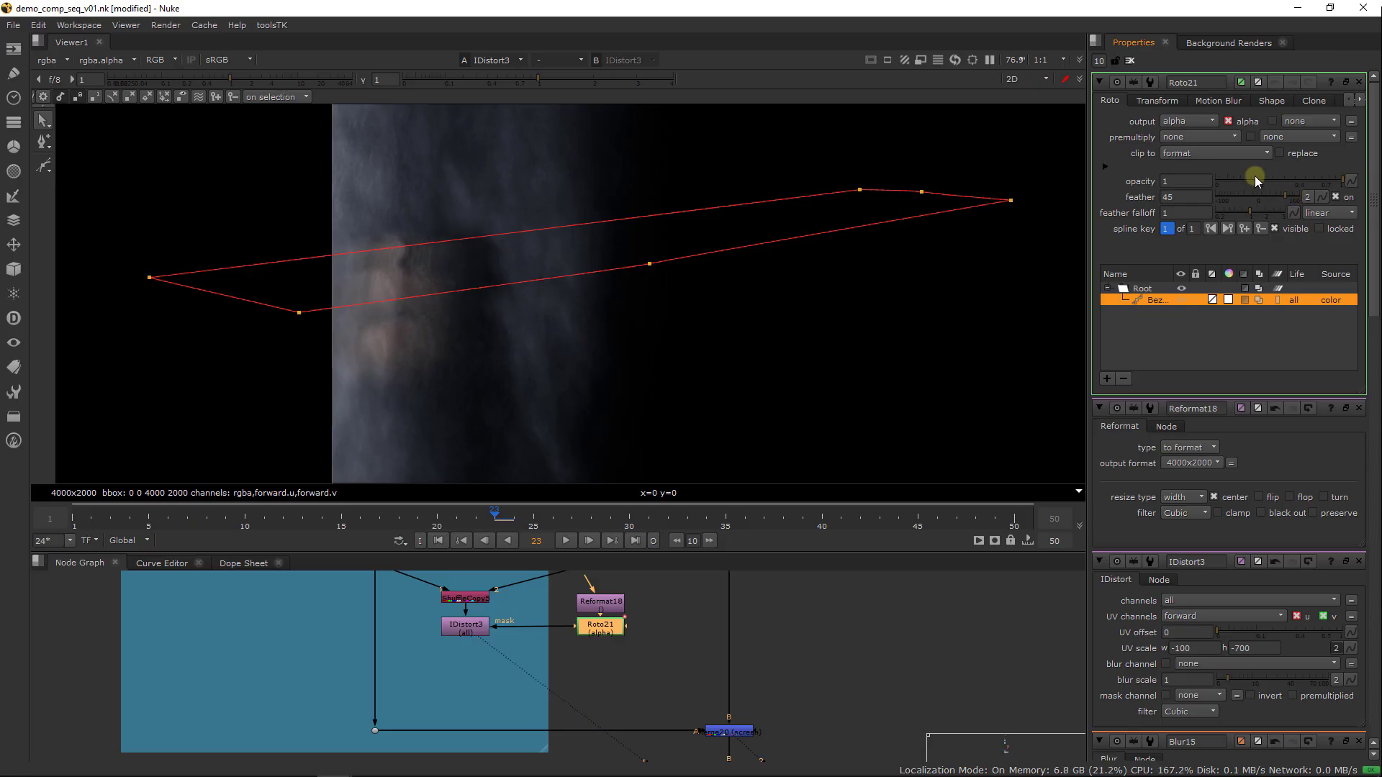
click(1130, 62)
click(490, 650)
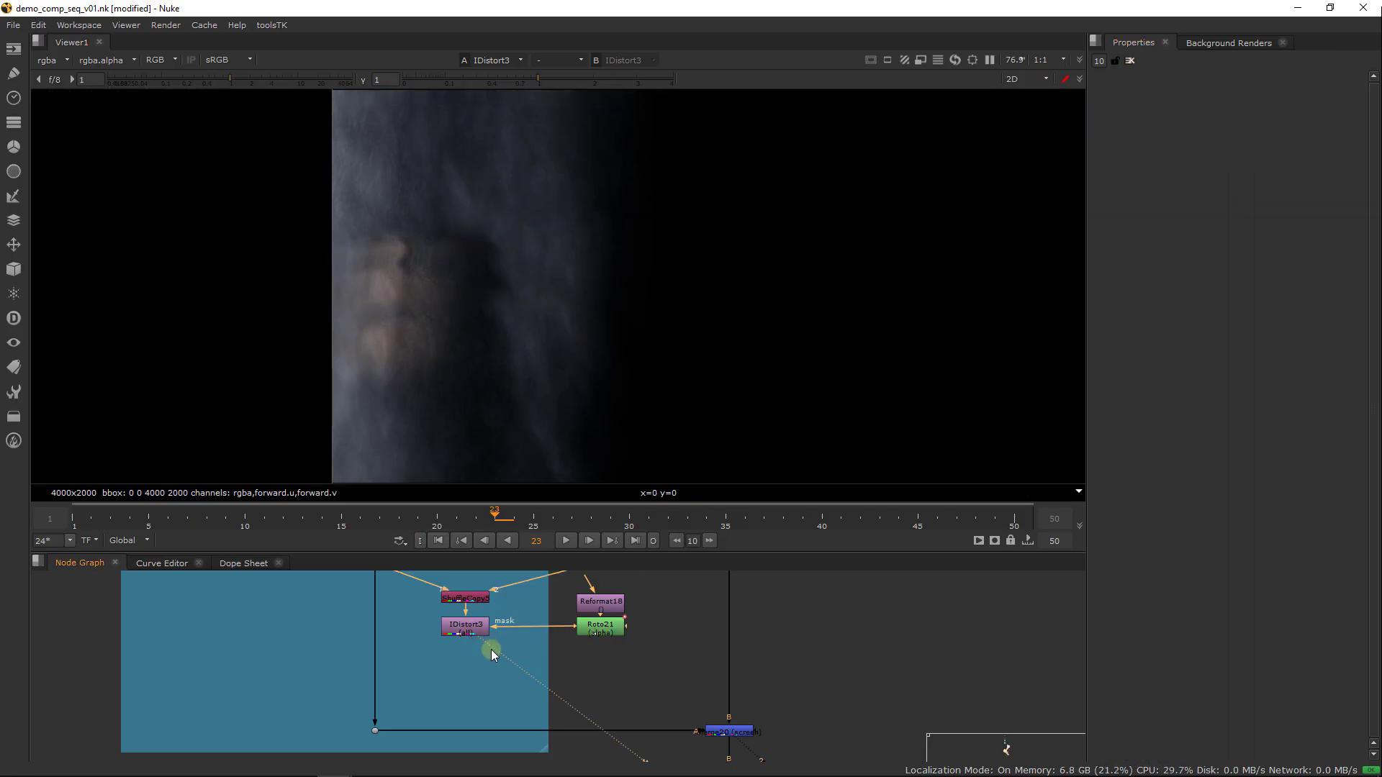
click(491, 676)
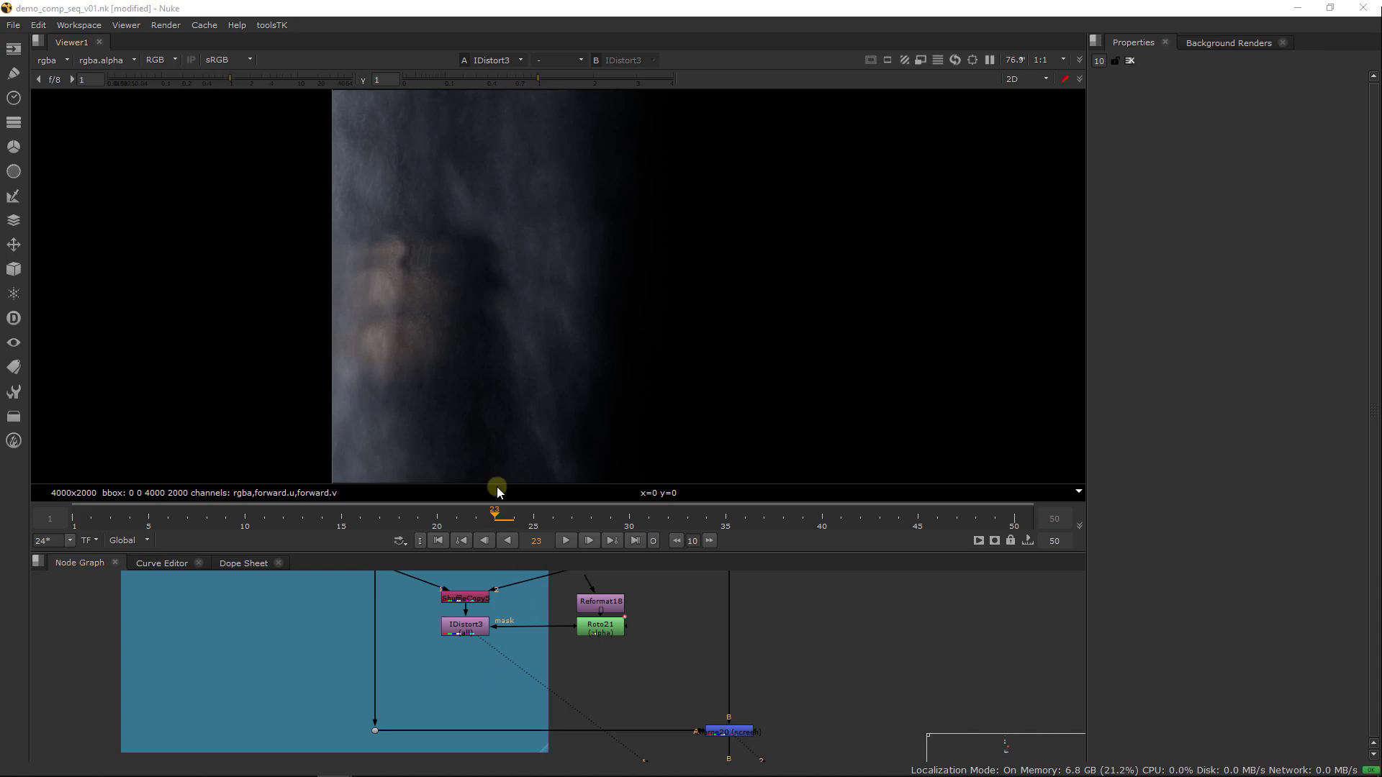
scroll(481, 396, down, 4)
scroll(461, 363, up, 2)
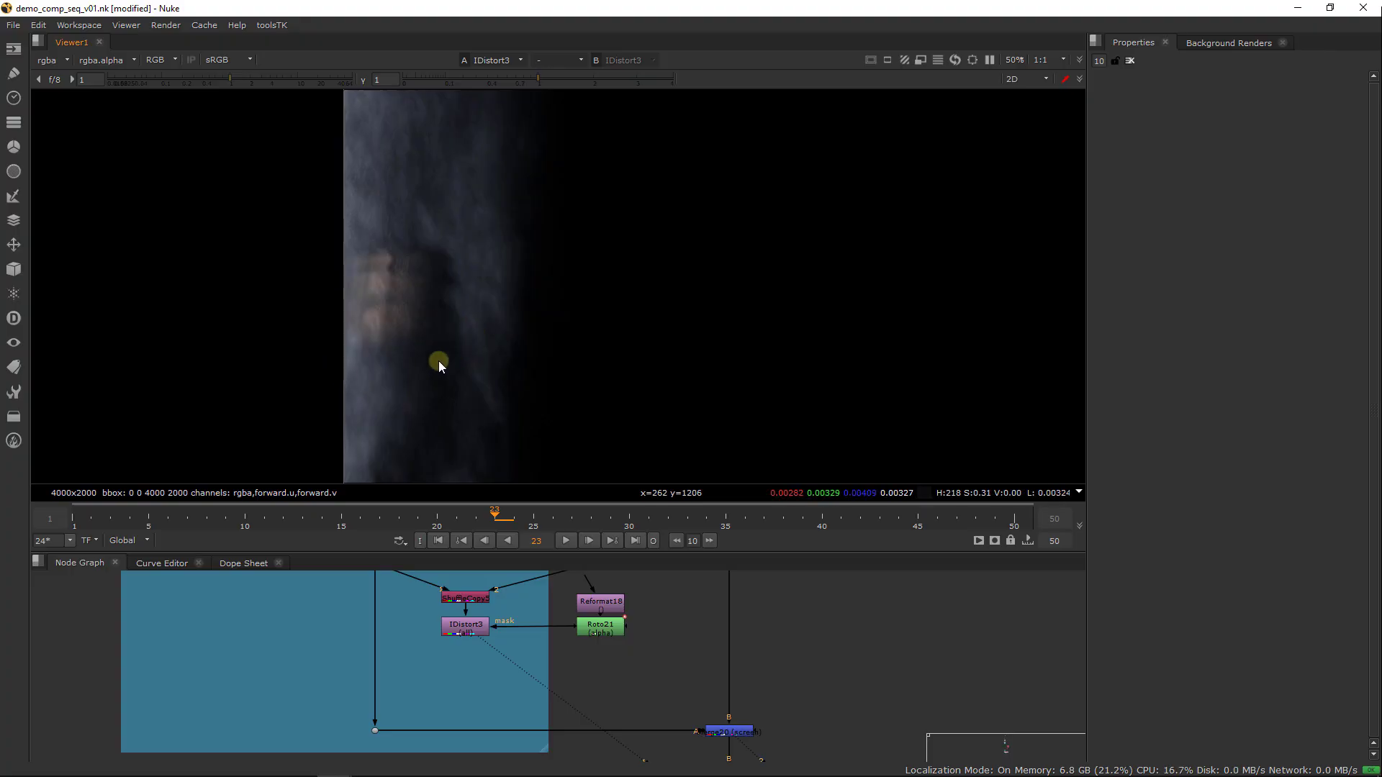
Add a ShuffleCopy node after IDistort3 and place it slightly below that node
click(458, 631)
key(Tab)
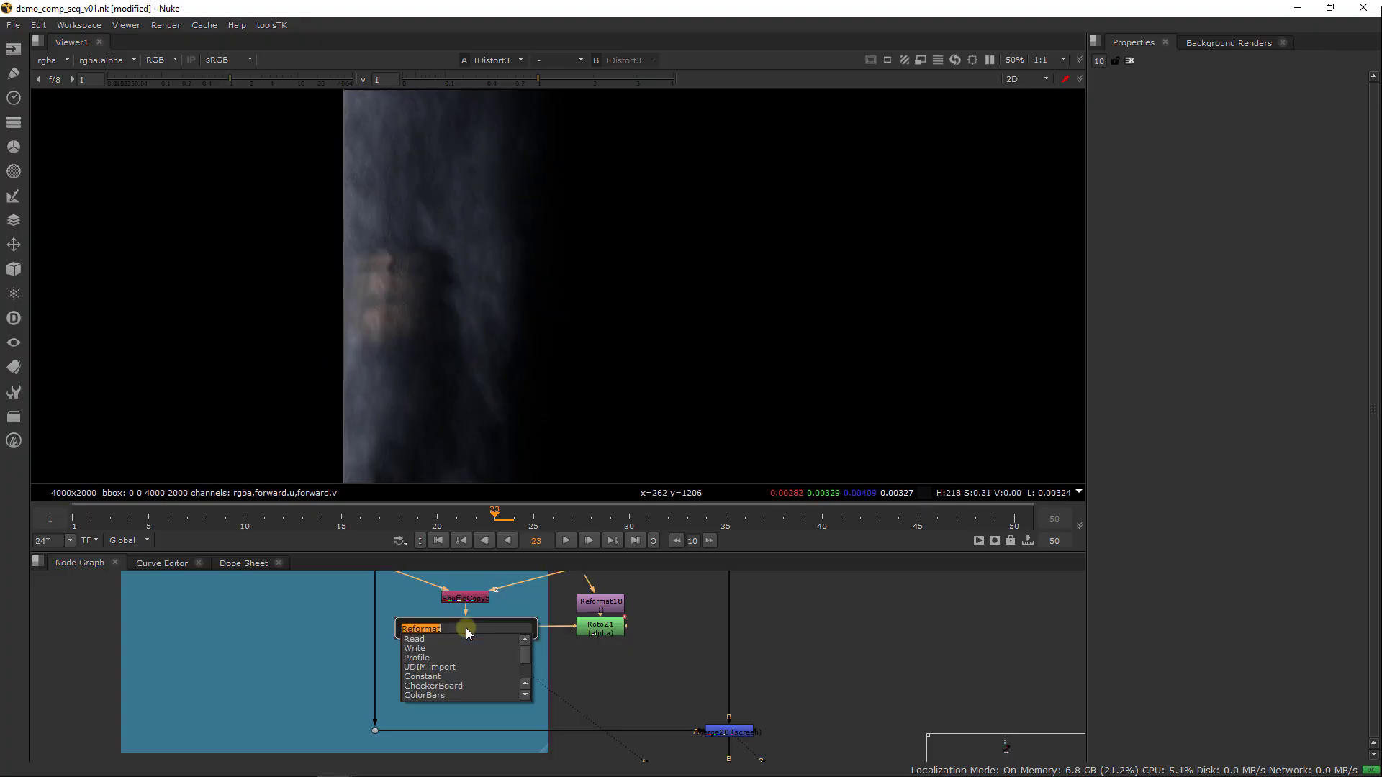
text(Shuffle)
key(Down)
key(Return)
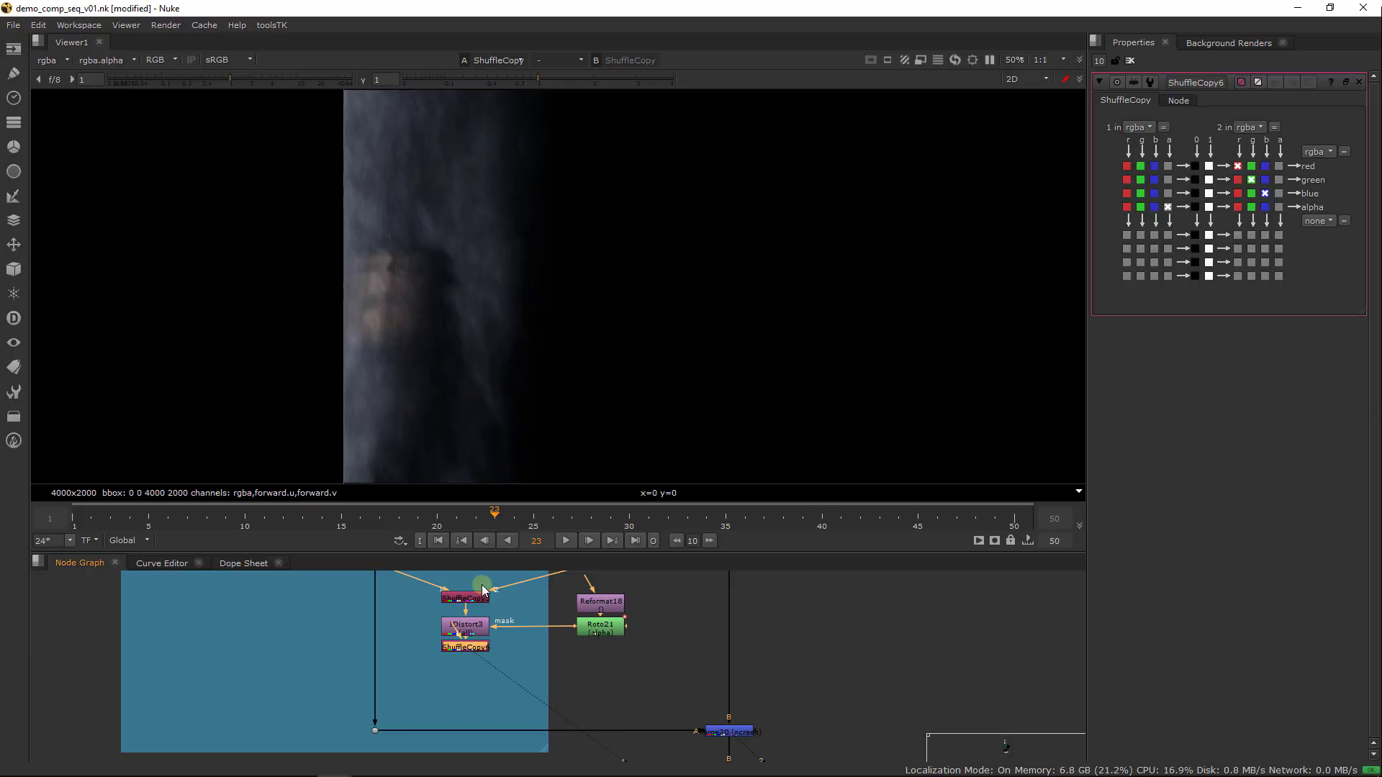
drag(454, 650, 451, 677)
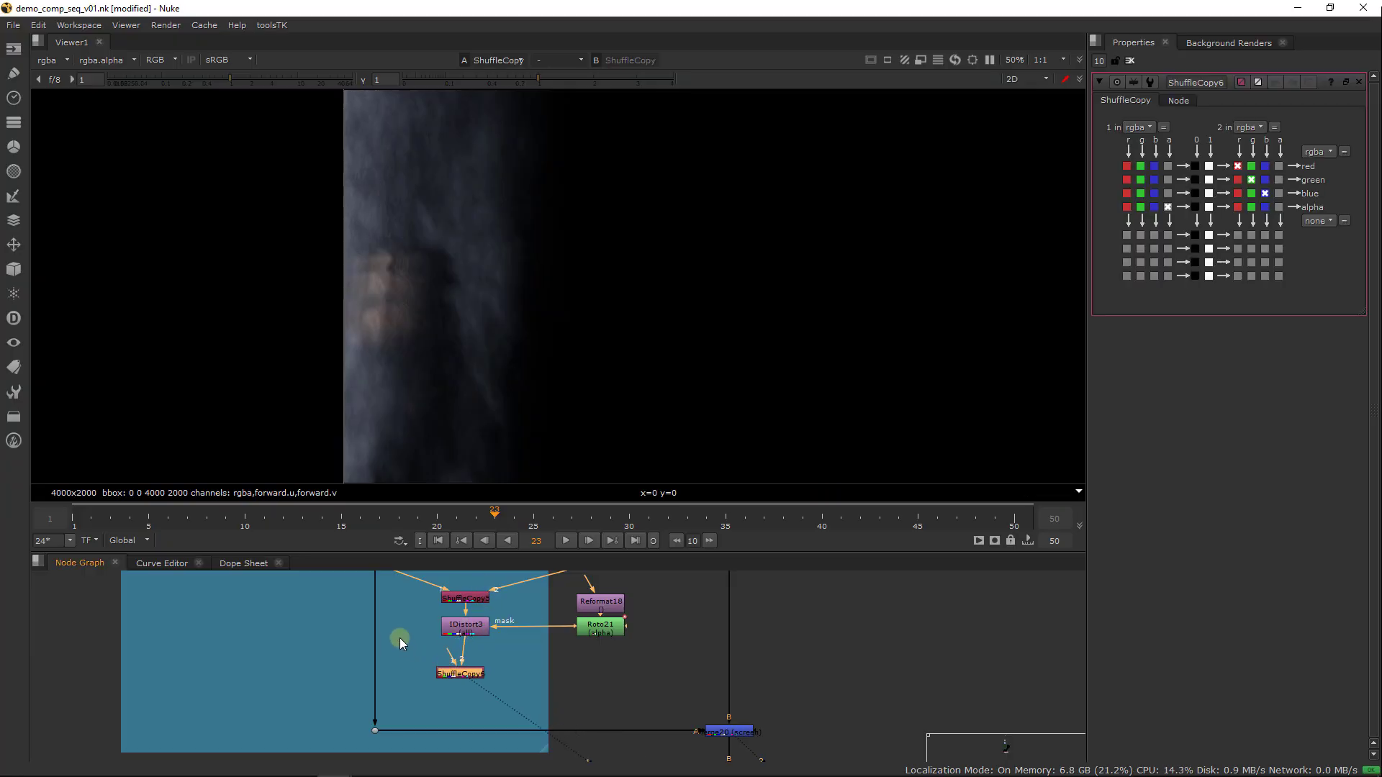
Add an unconnected Noise node beside IDistort3 and view its full frame
click(399, 638)
key(Tab)
text(Noise)
key(Return)
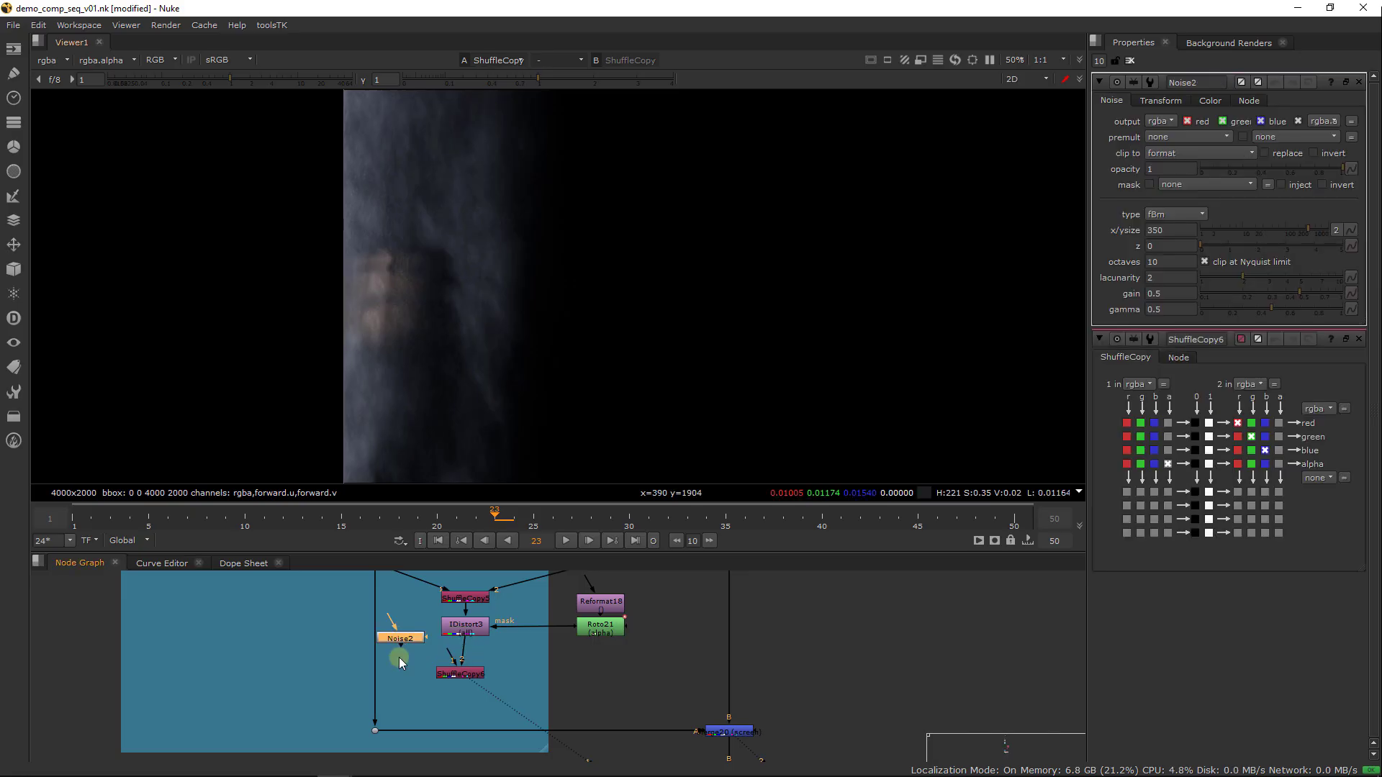
key(1)
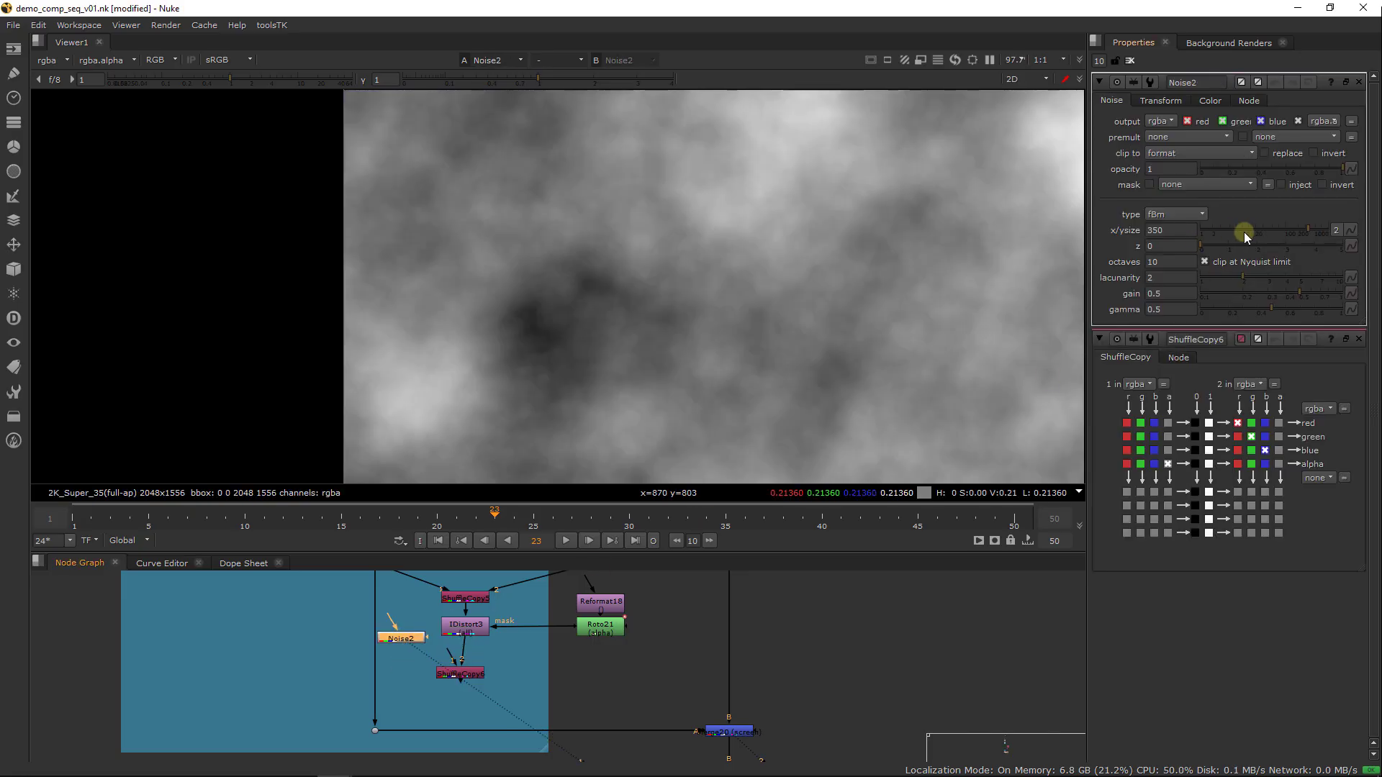
key(f)
Reduce the x/ysize of Noise2 to 5 for a very fine pattern
click(1169, 231)
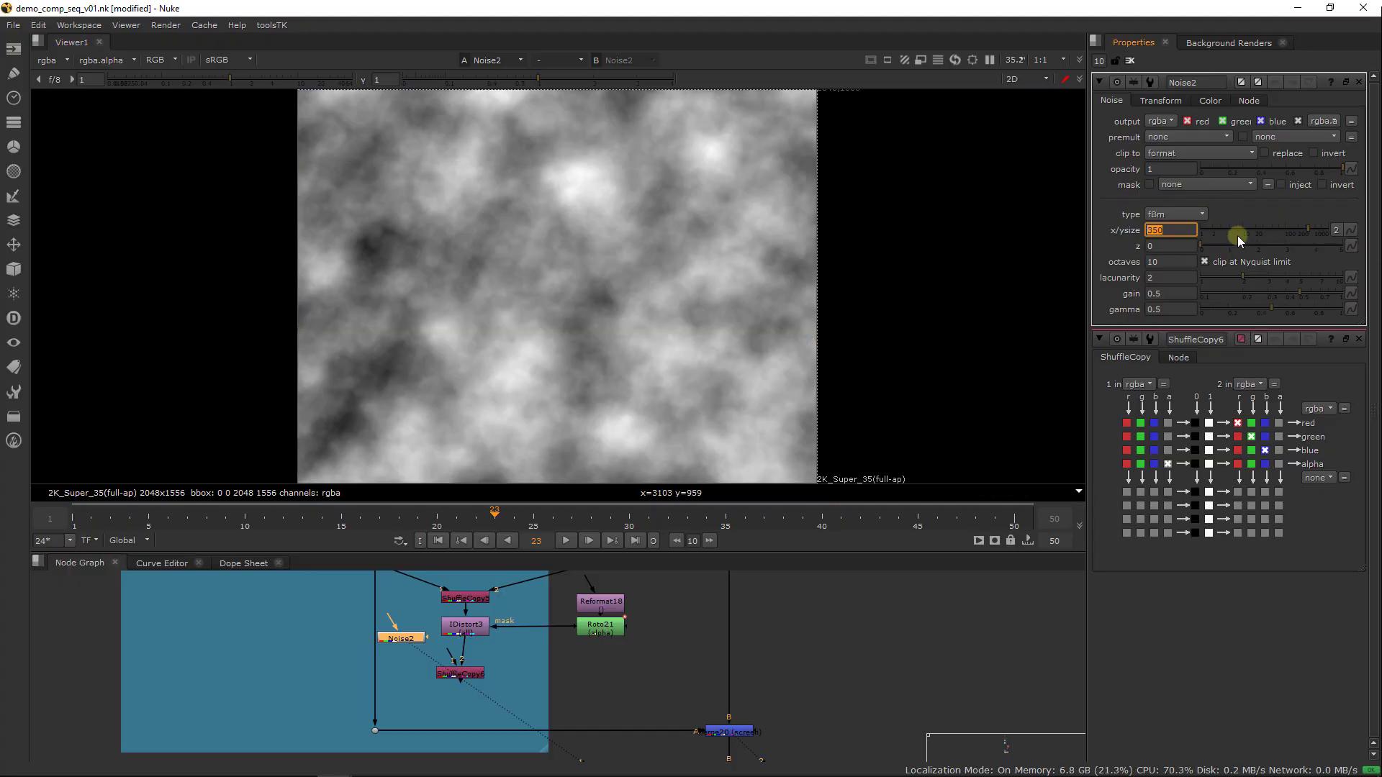
mouse_move(1238, 237)
mouse_down()
mouse_move(1209, 231)
mouse_move(1231, 231)
mouse_up()
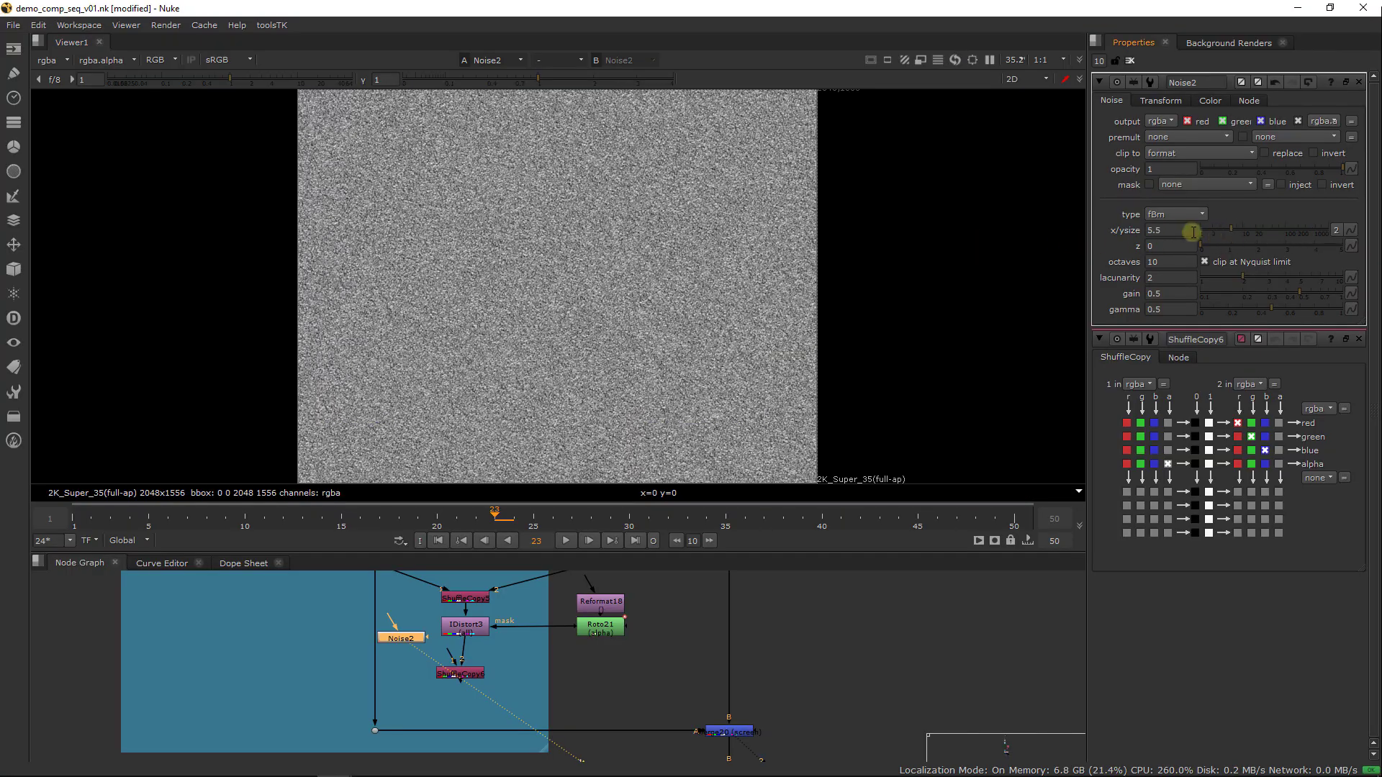
click(1192, 230)
text(5)
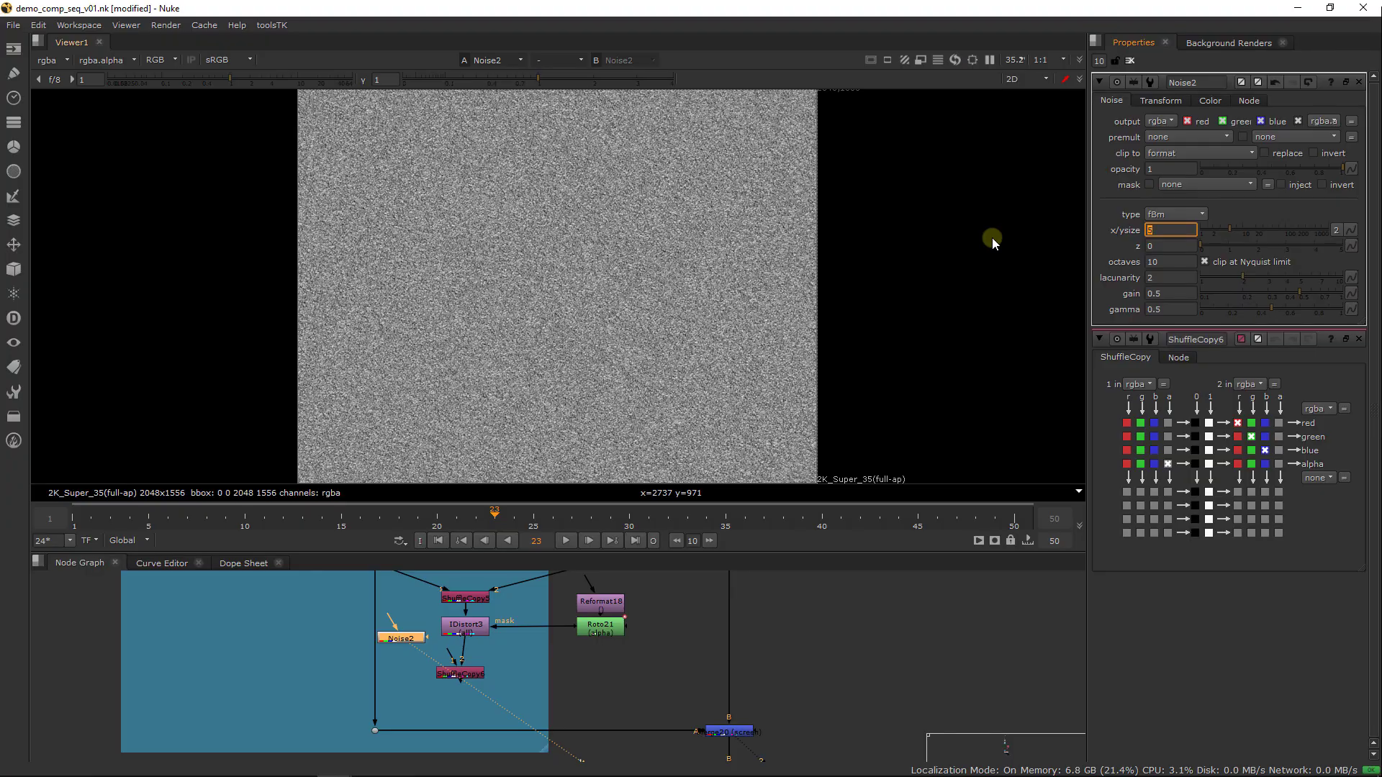
Animate Noise2's z value with keyframes of 0 at frame 1 and 2 at frame 50, and scrub back to frame 1
click(72, 519)
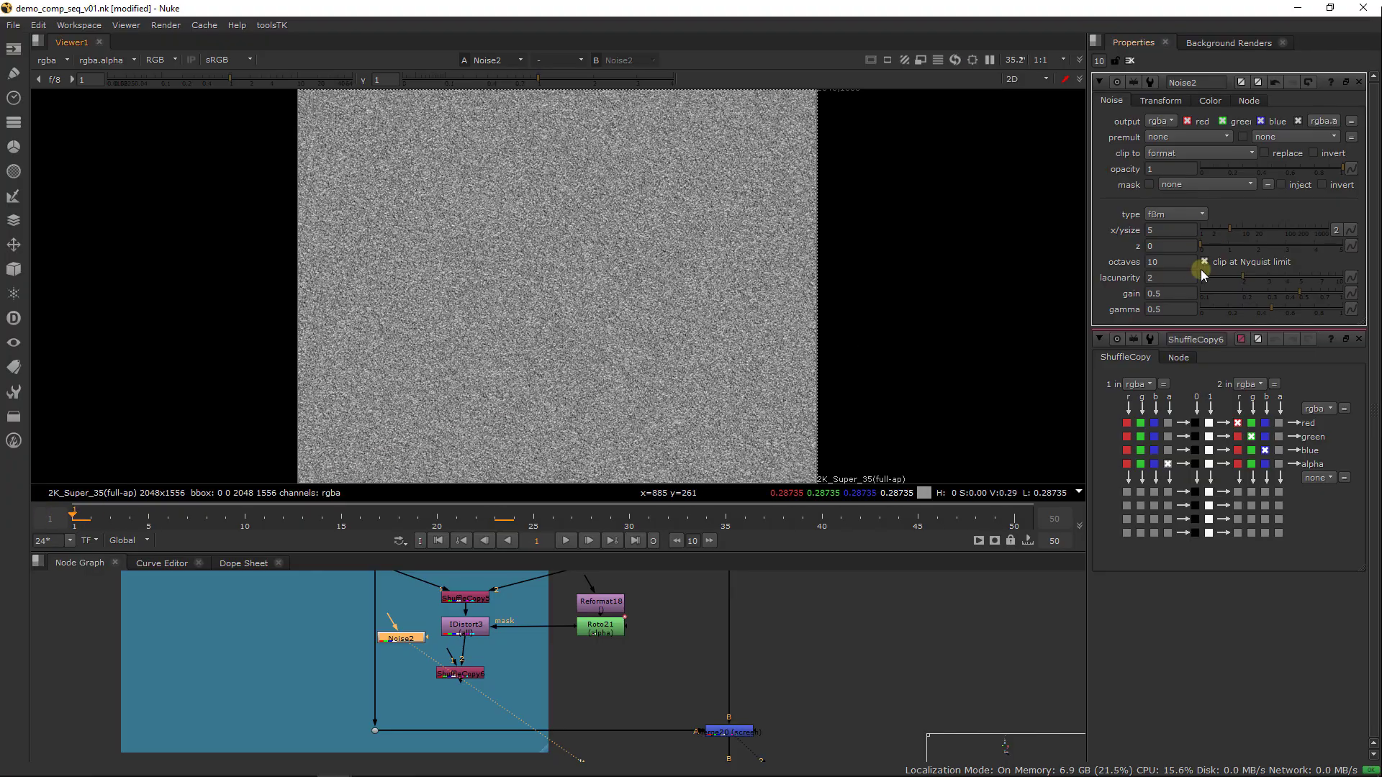
right_click(1173, 246)
click(1193, 252)
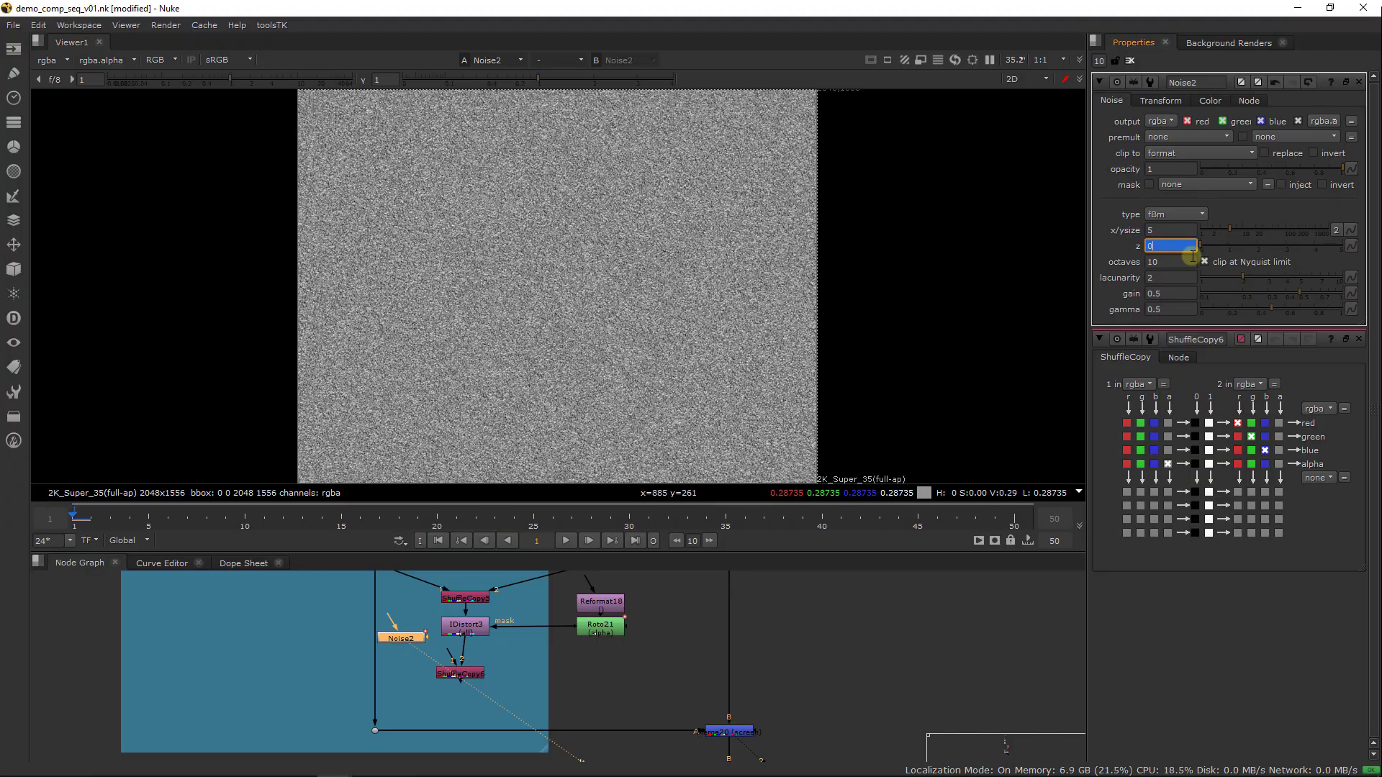
click(1025, 529)
click(1169, 246)
text(2)
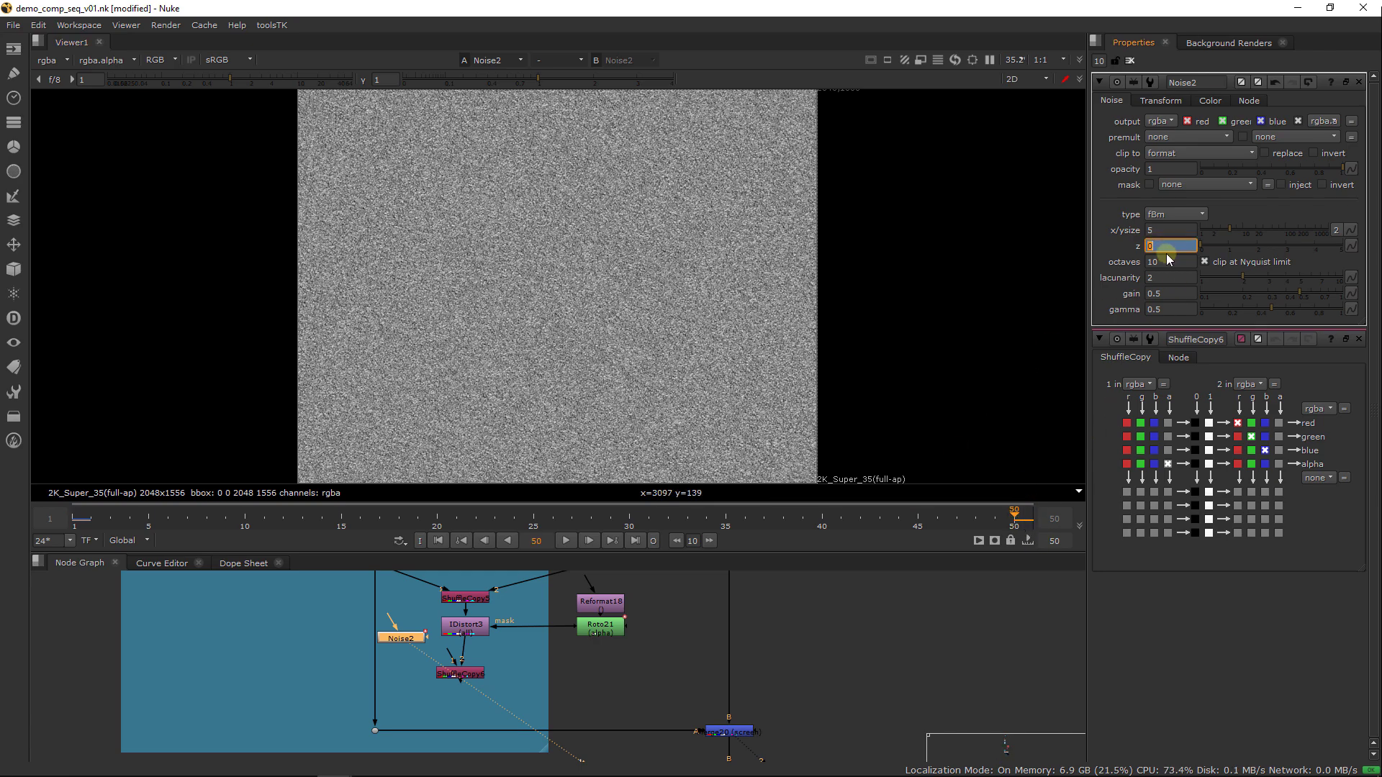
key(Return)
drag(979, 525, 74, 530)
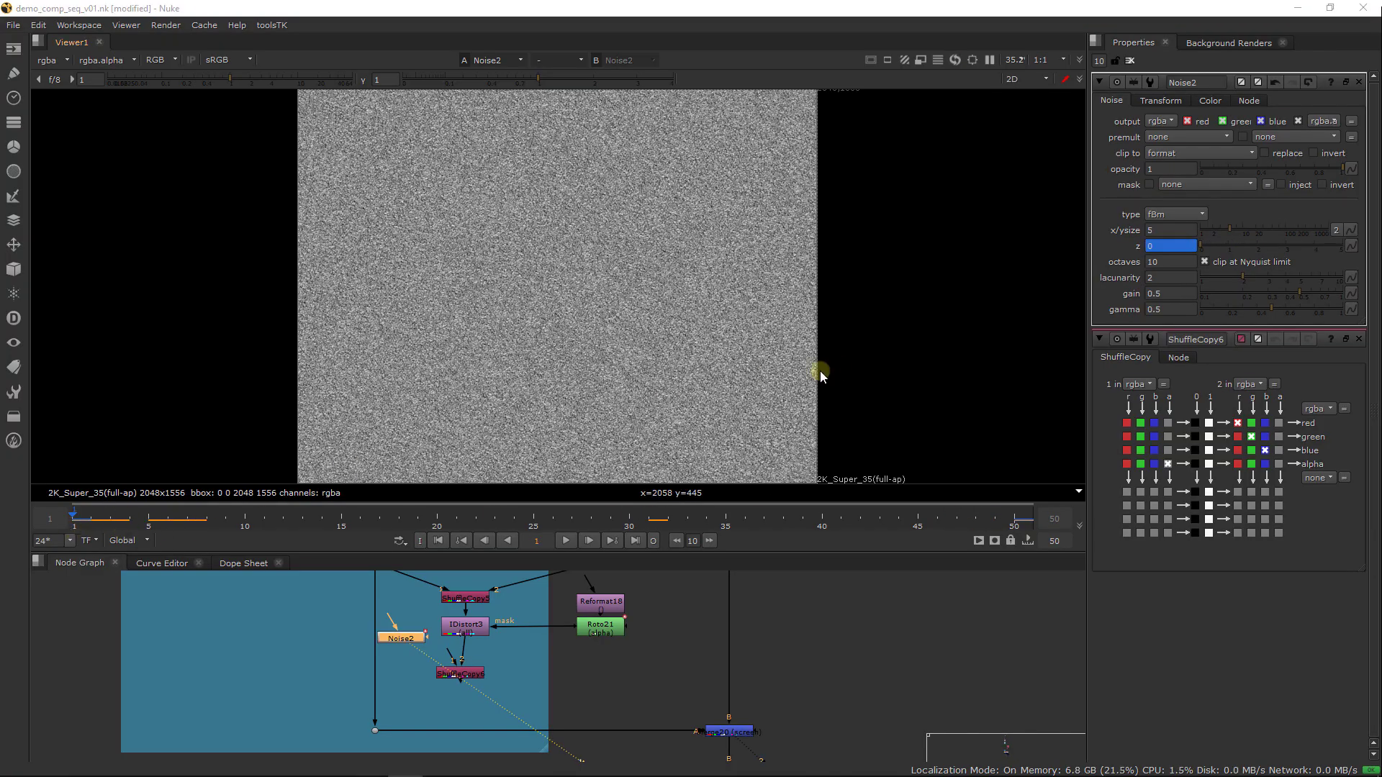
Transform the Noise2 pattern with a skew X of 0.74 and a rotation of -44
click(982, 196)
click(1161, 101)
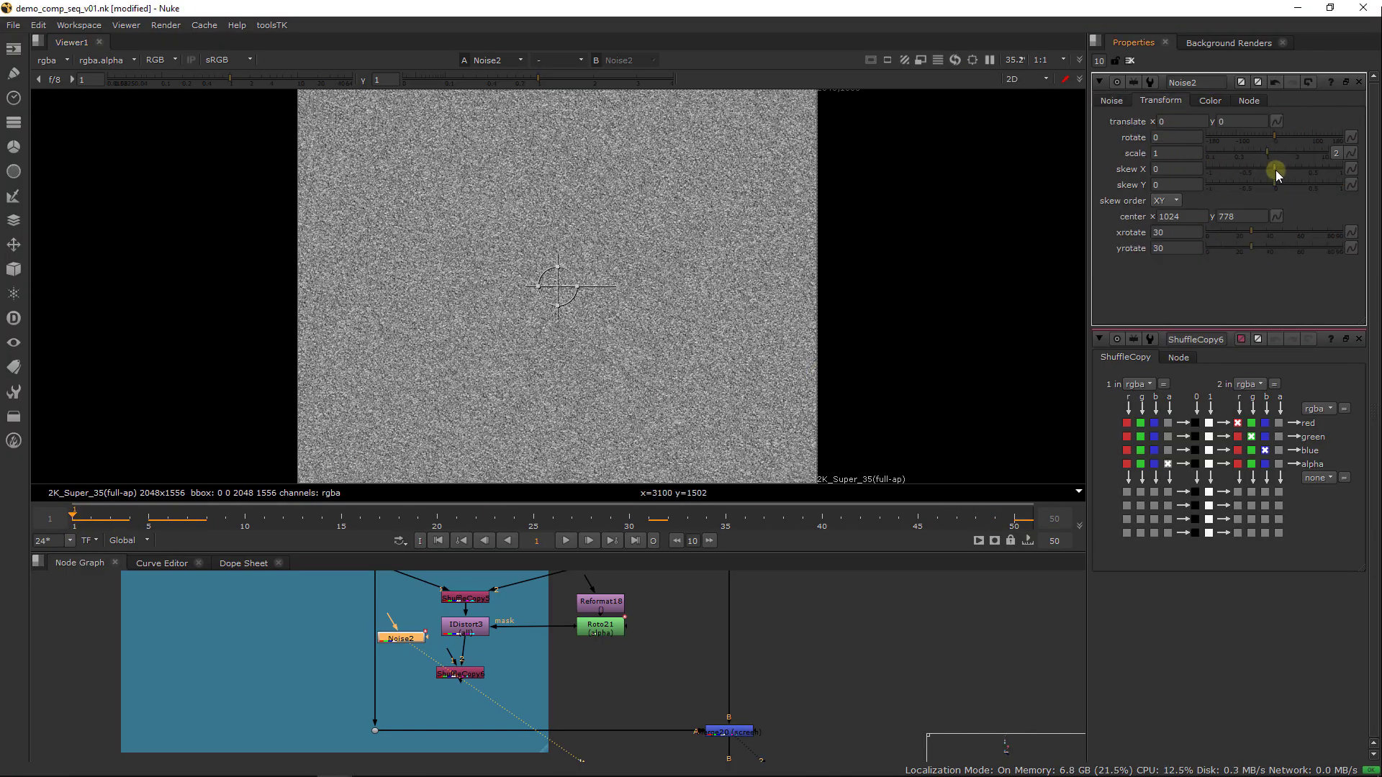
drag(1276, 167, 1324, 167)
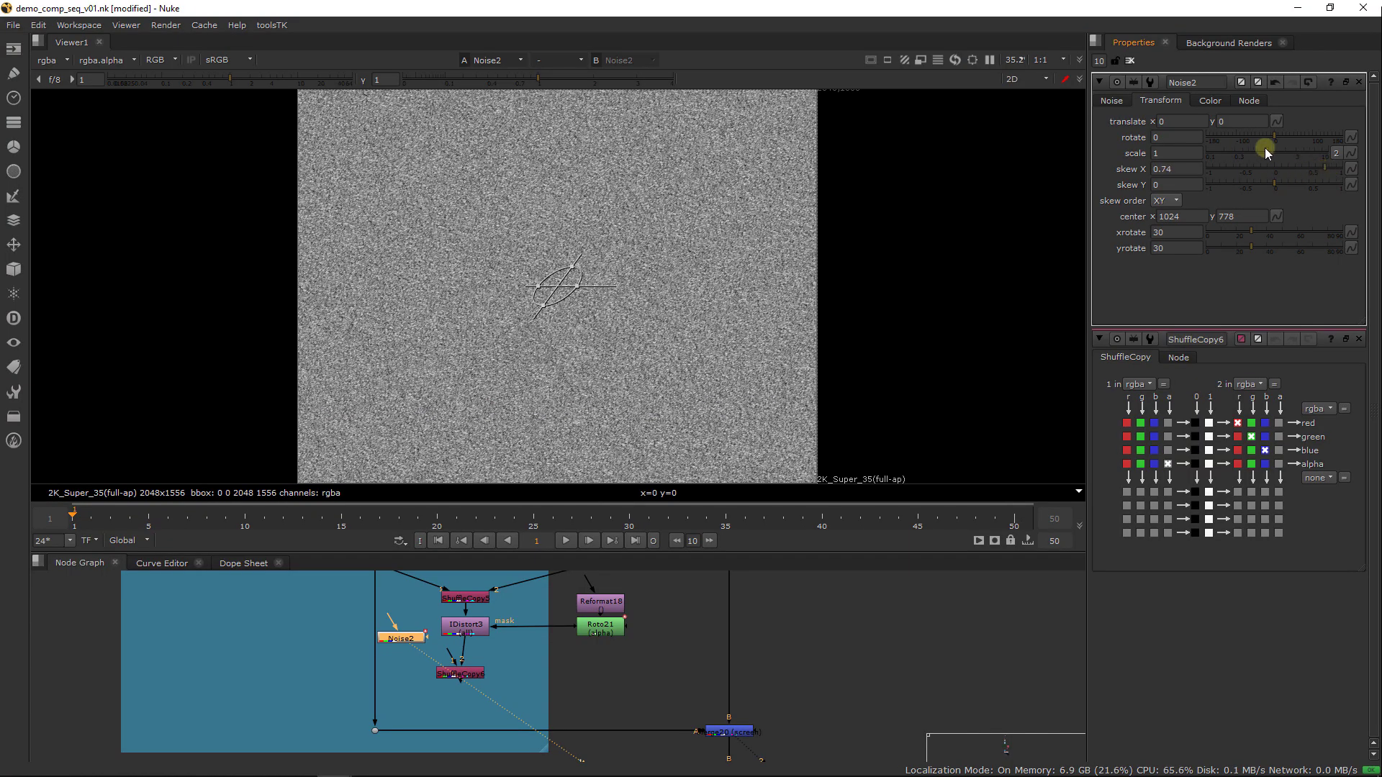
click(1292, 137)
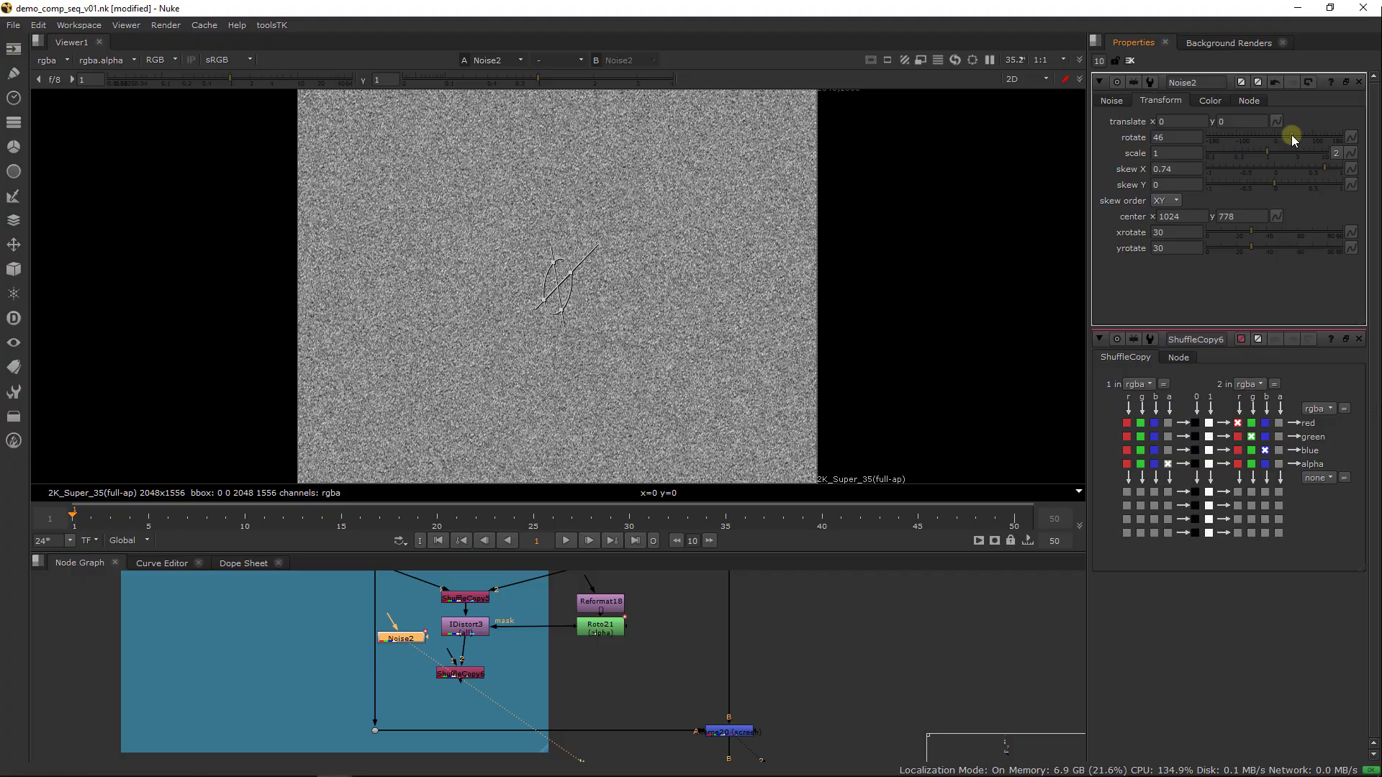
drag(1291, 136, 1258, 138)
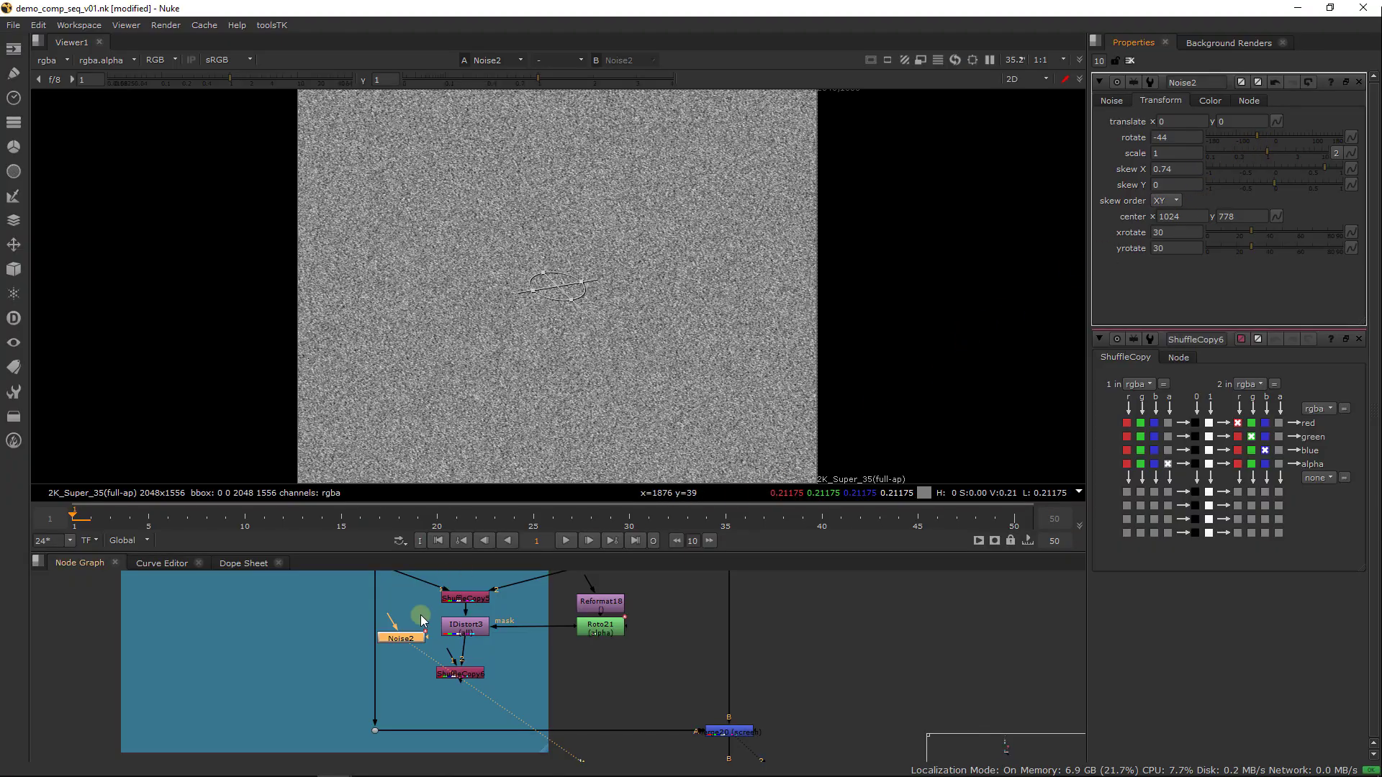
Connect Noise2 to the lower ShuffleCopy, and replace that node with a copy of the ShuffleCopy above IDistort3 that outputs to forward u and v
mouse_move(449, 660)
mouse_down()
mouse_move(415, 643)
mouse_move(473, 670)
mouse_up()
key(1)
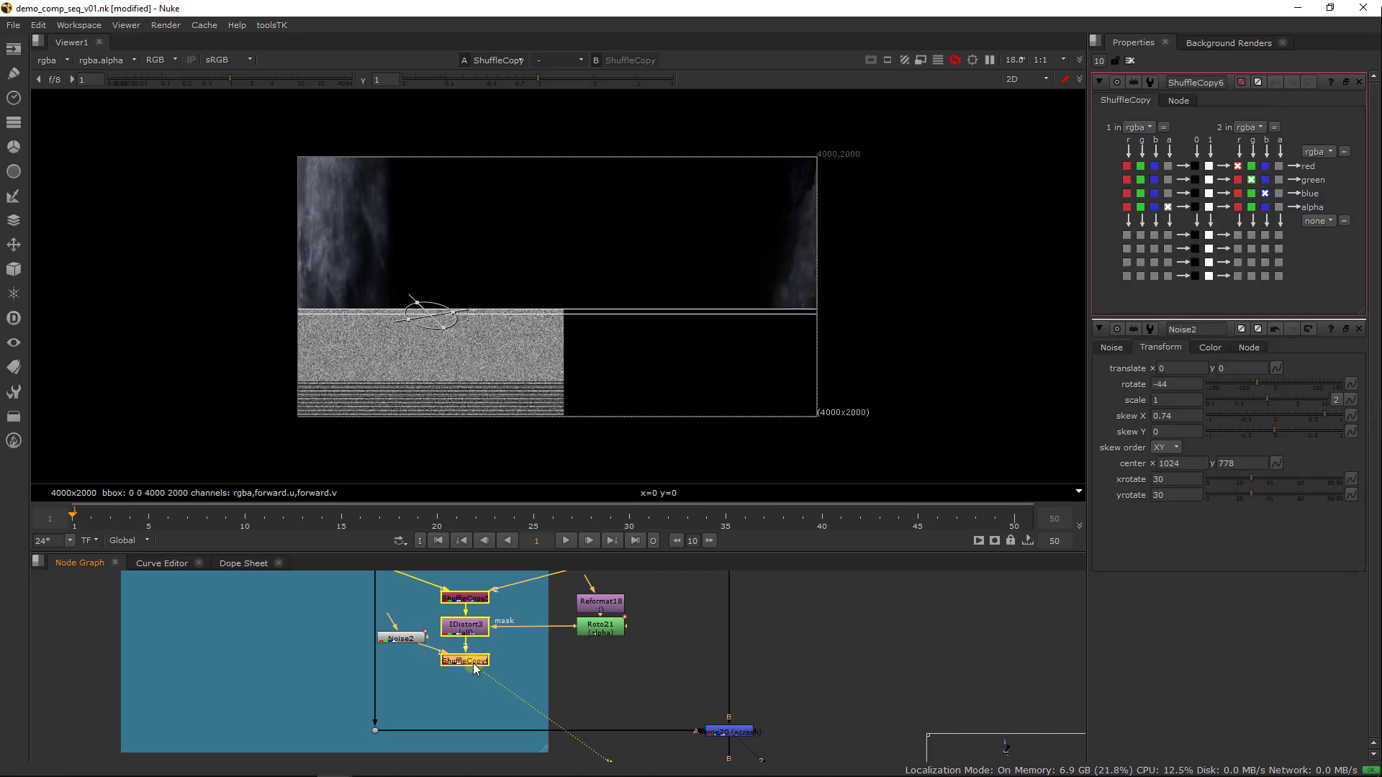
click(475, 601)
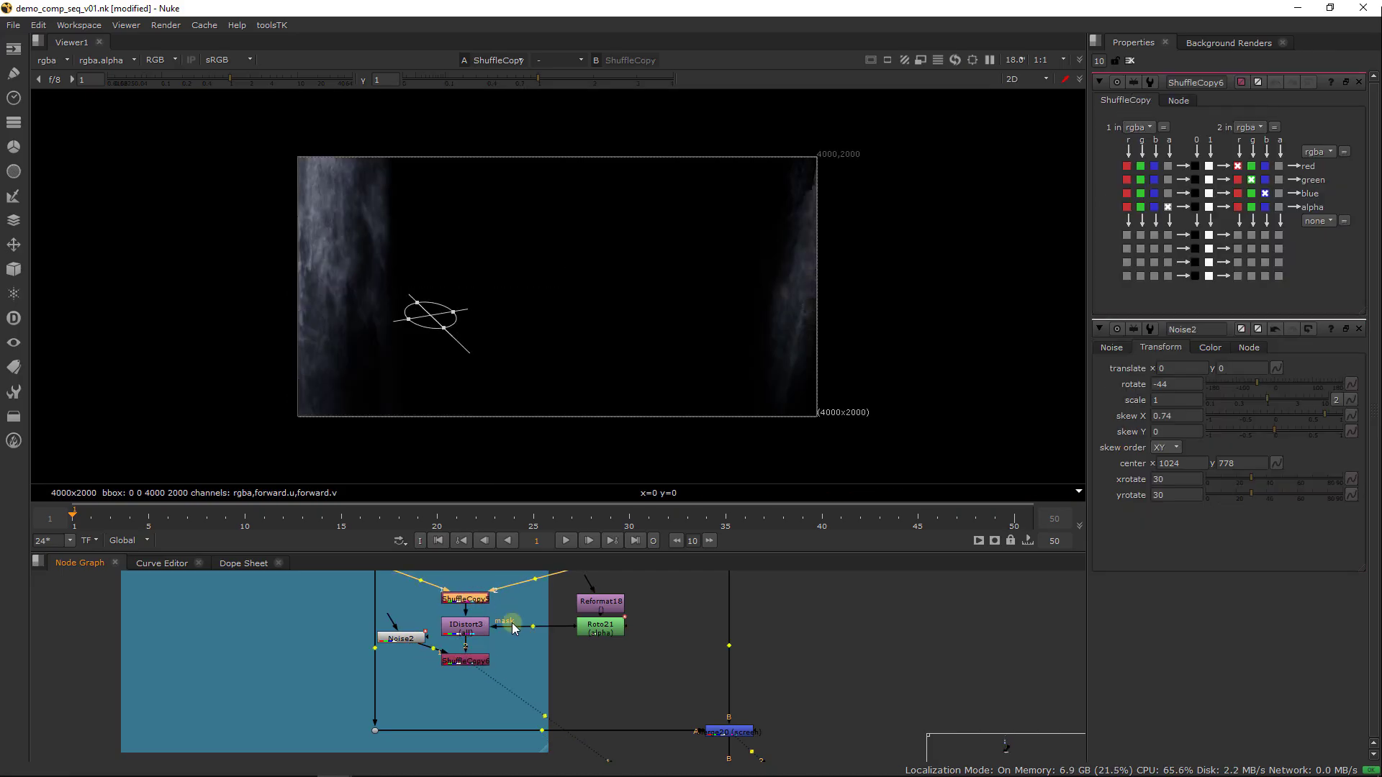
key(ctrl+c)
key(ctrl+v)
ctrl+shift+drag(506, 658, 475, 664)
click(503, 656)
key(Delete)
click(476, 665)
double_click(475, 664)
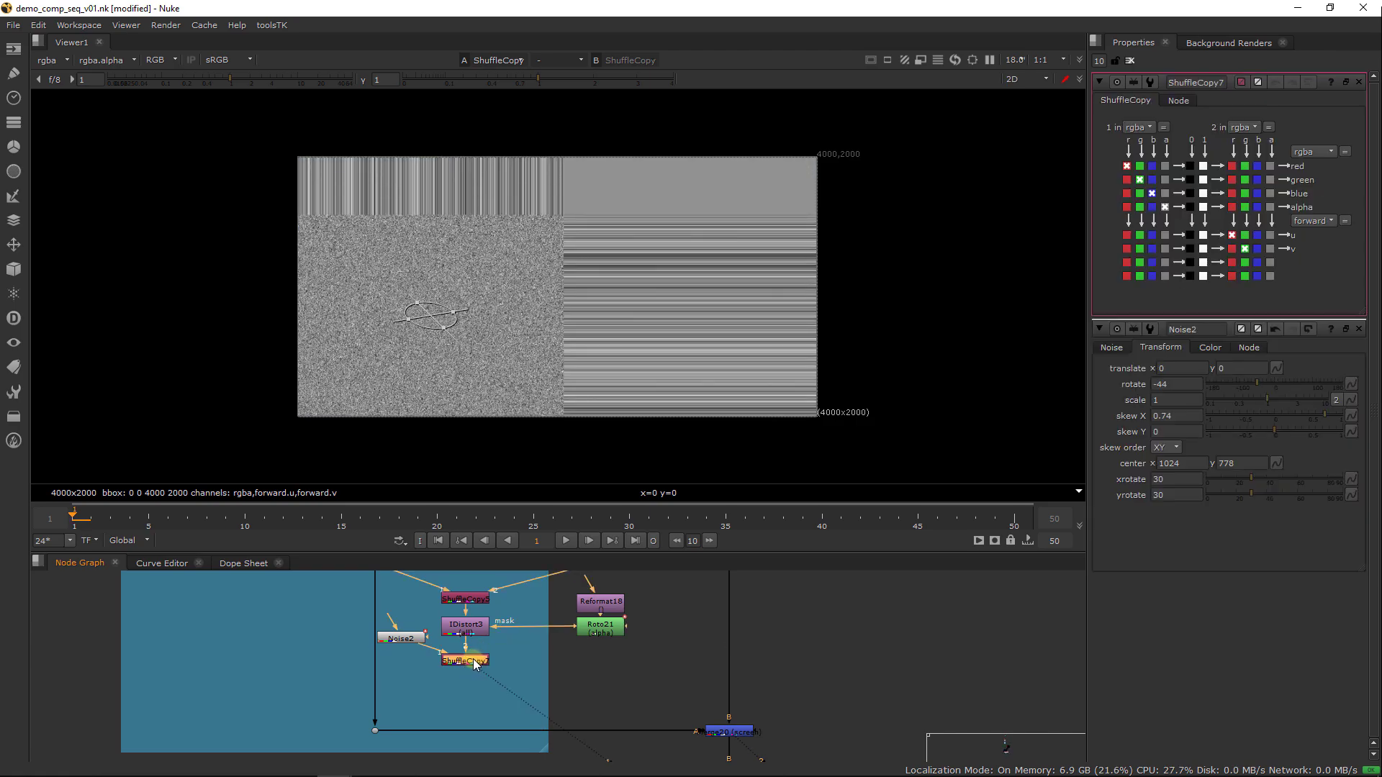
Add an IDistort node directly below ShuffleCopy7
key(Tab)
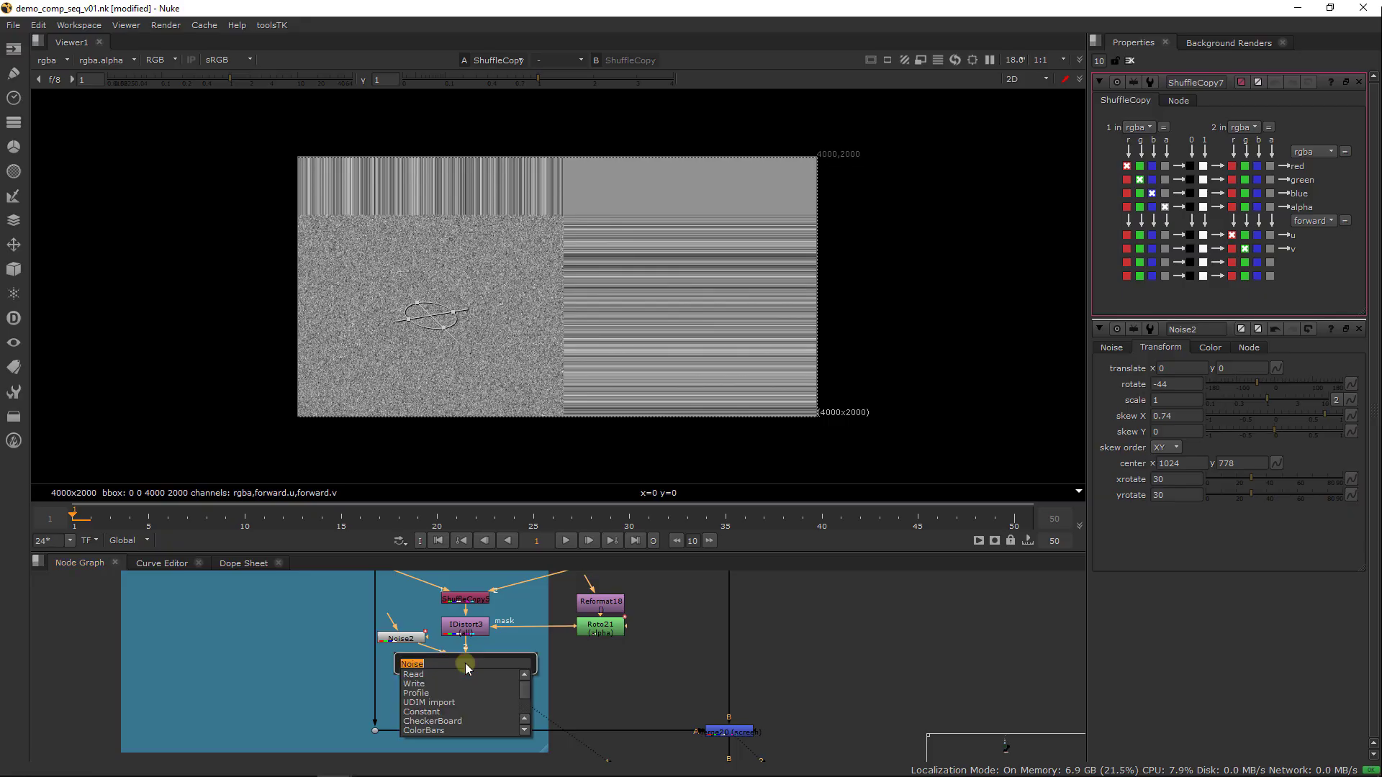
text(id)
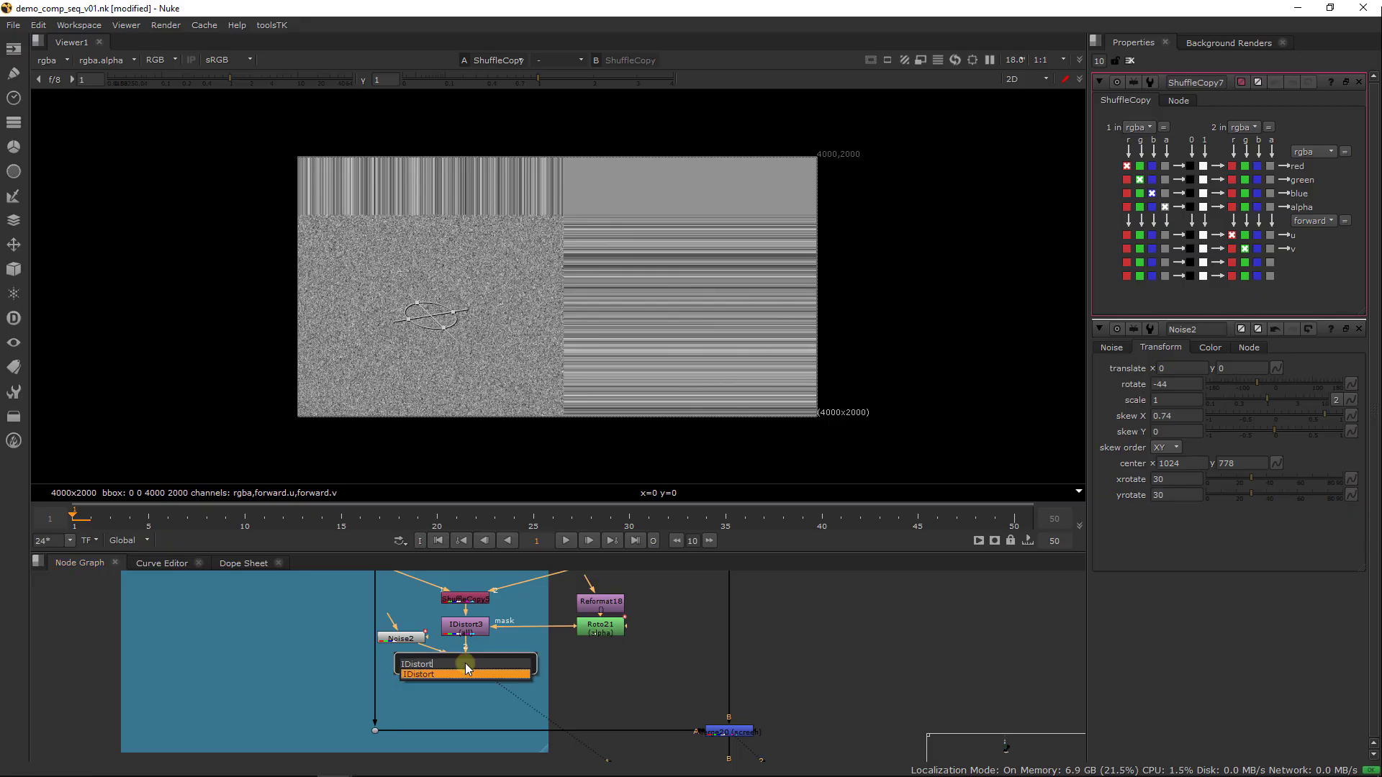
key(Return)
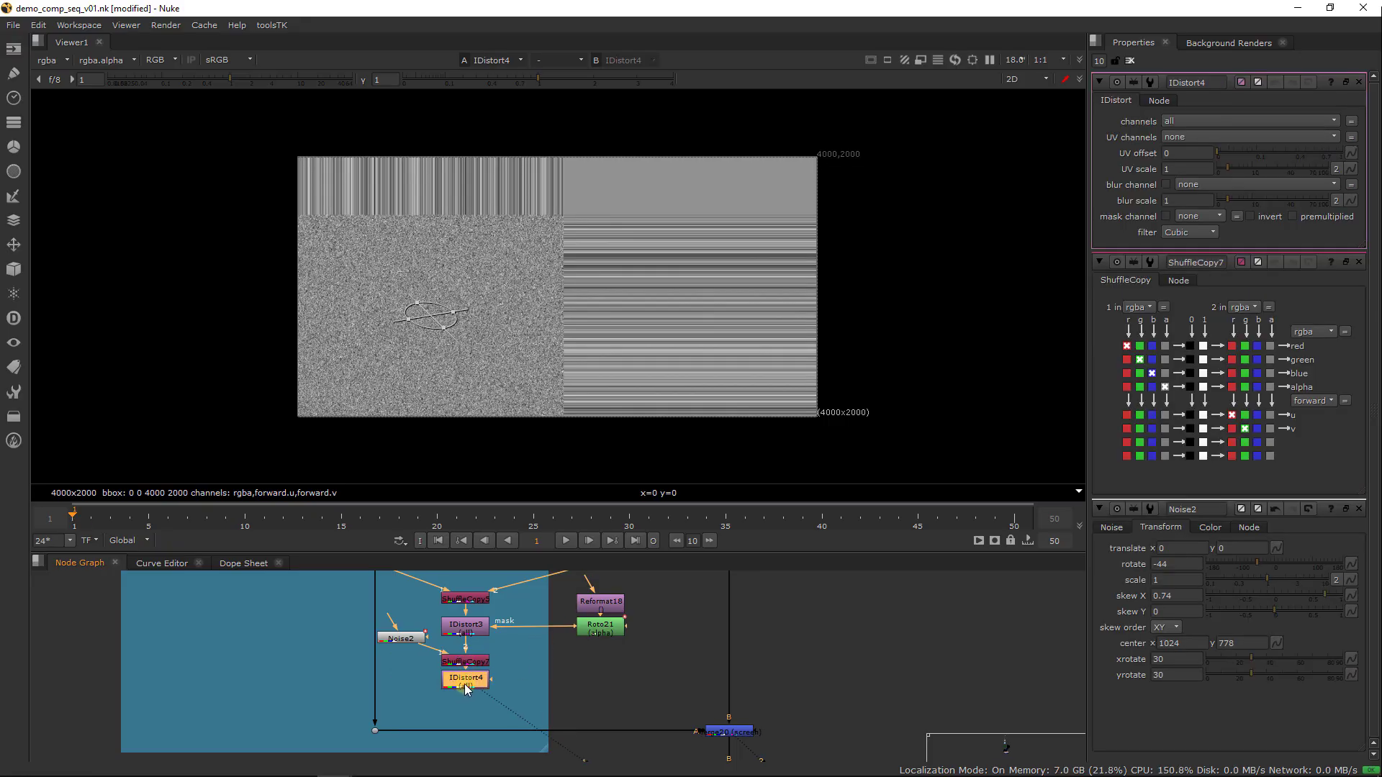
Insert a Reformat node after Noise2 and set its output format to 4000x2000
key(Tab)
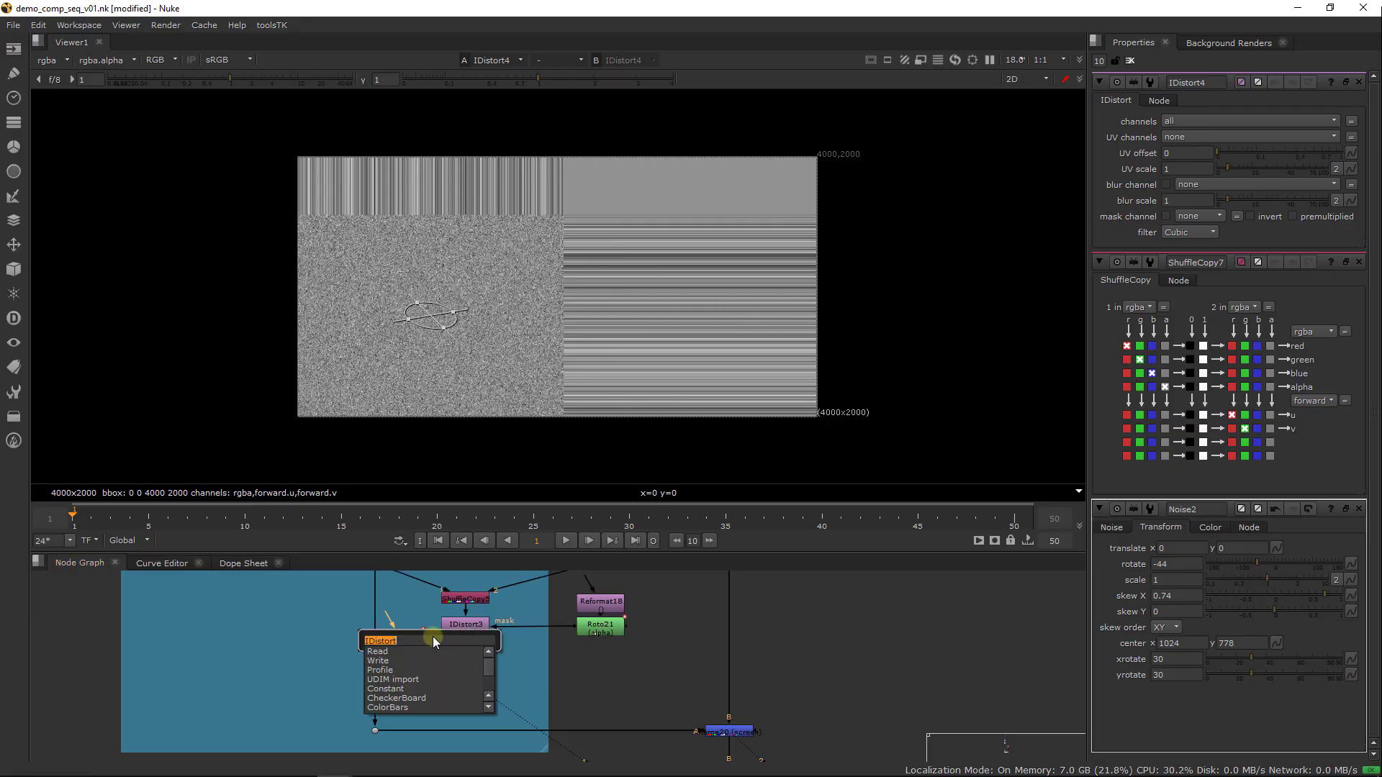
text(Reformat)
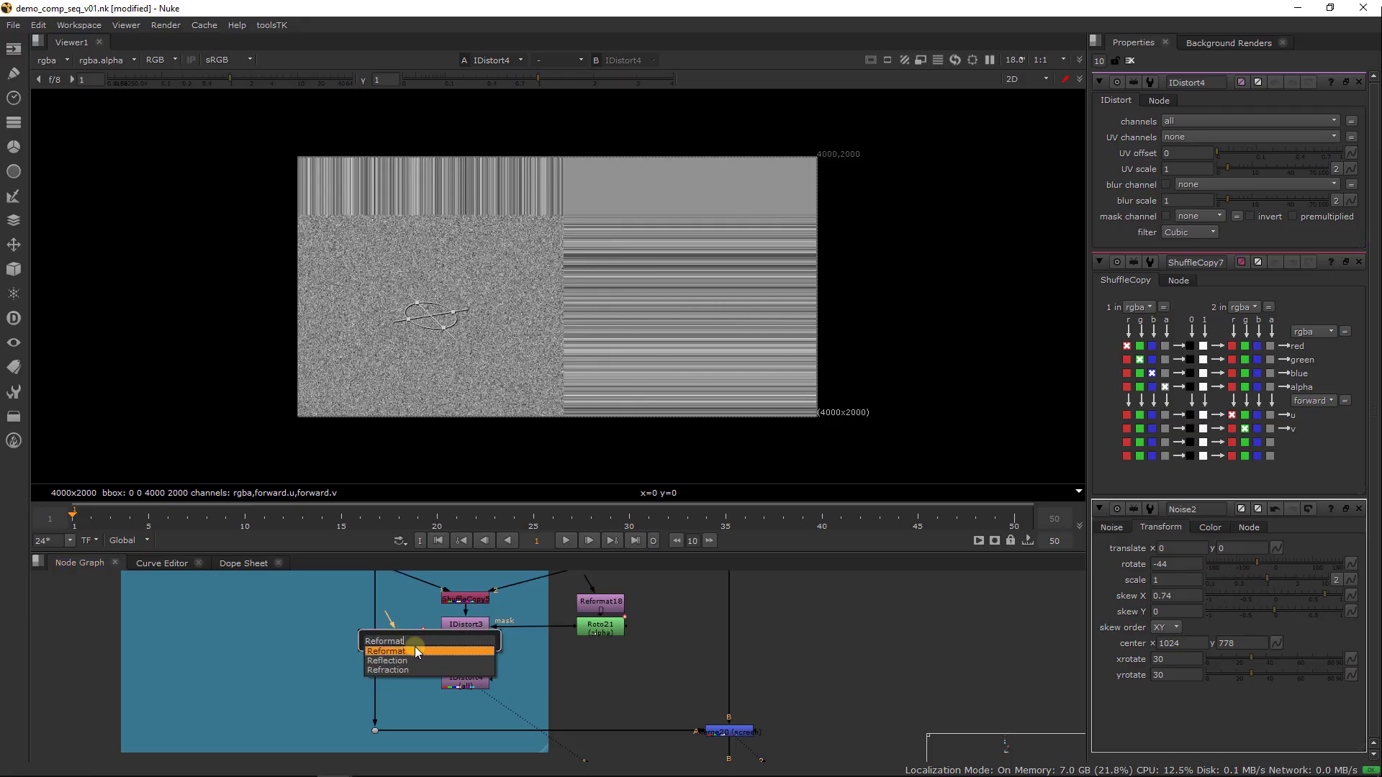
key(Return)
click(1205, 137)
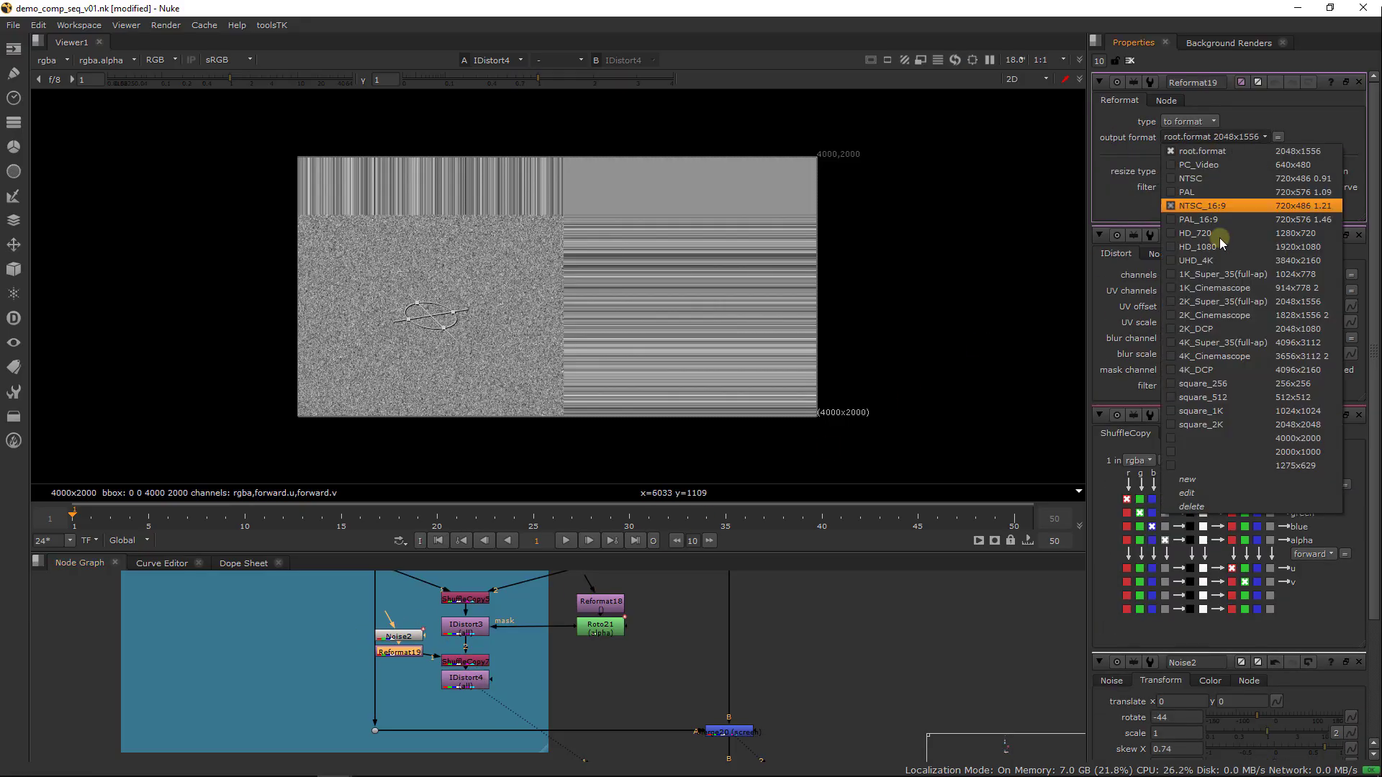
click(1253, 438)
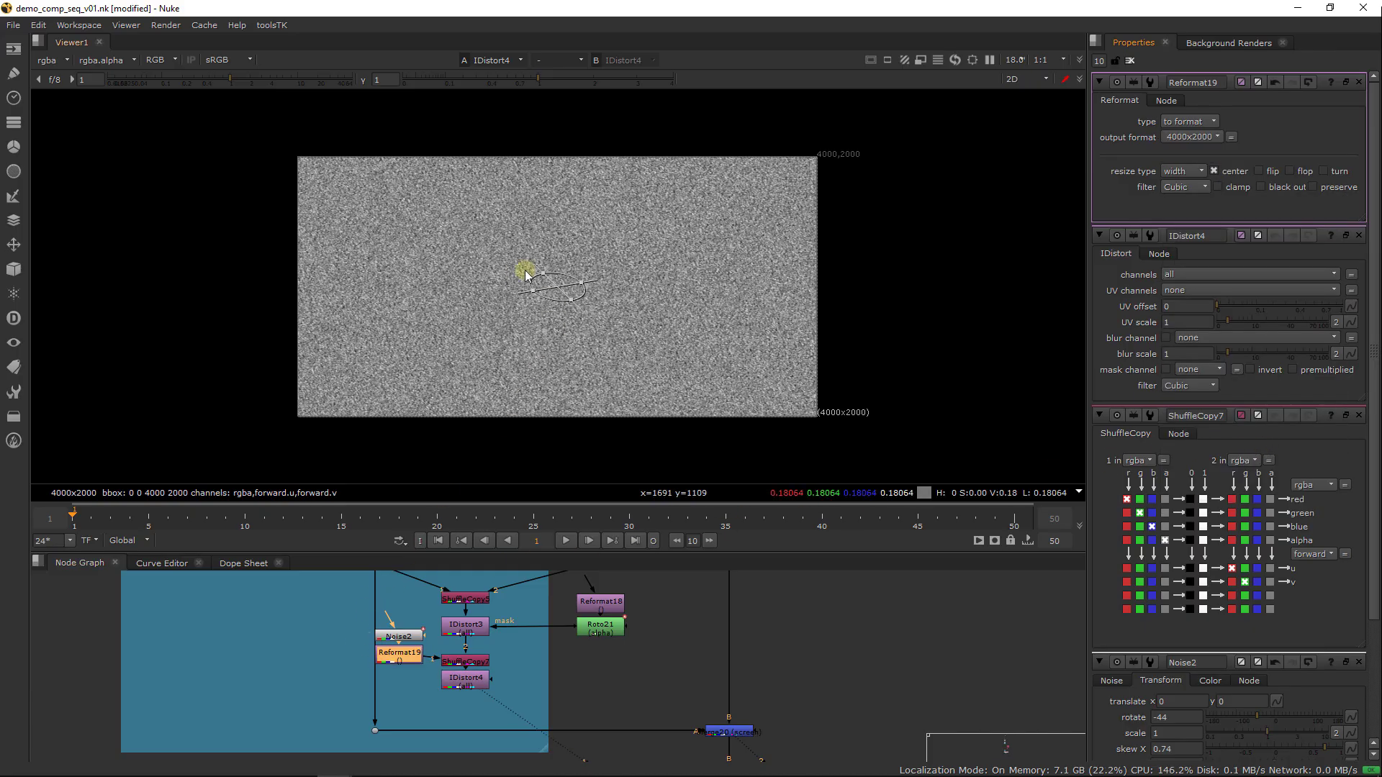
scroll(526, 274, up, 4)
View IDistort4 and swap ShuffleCopy7's inputs so the waterfall supplies the image and the noise supplies the forward channels
click(474, 684)
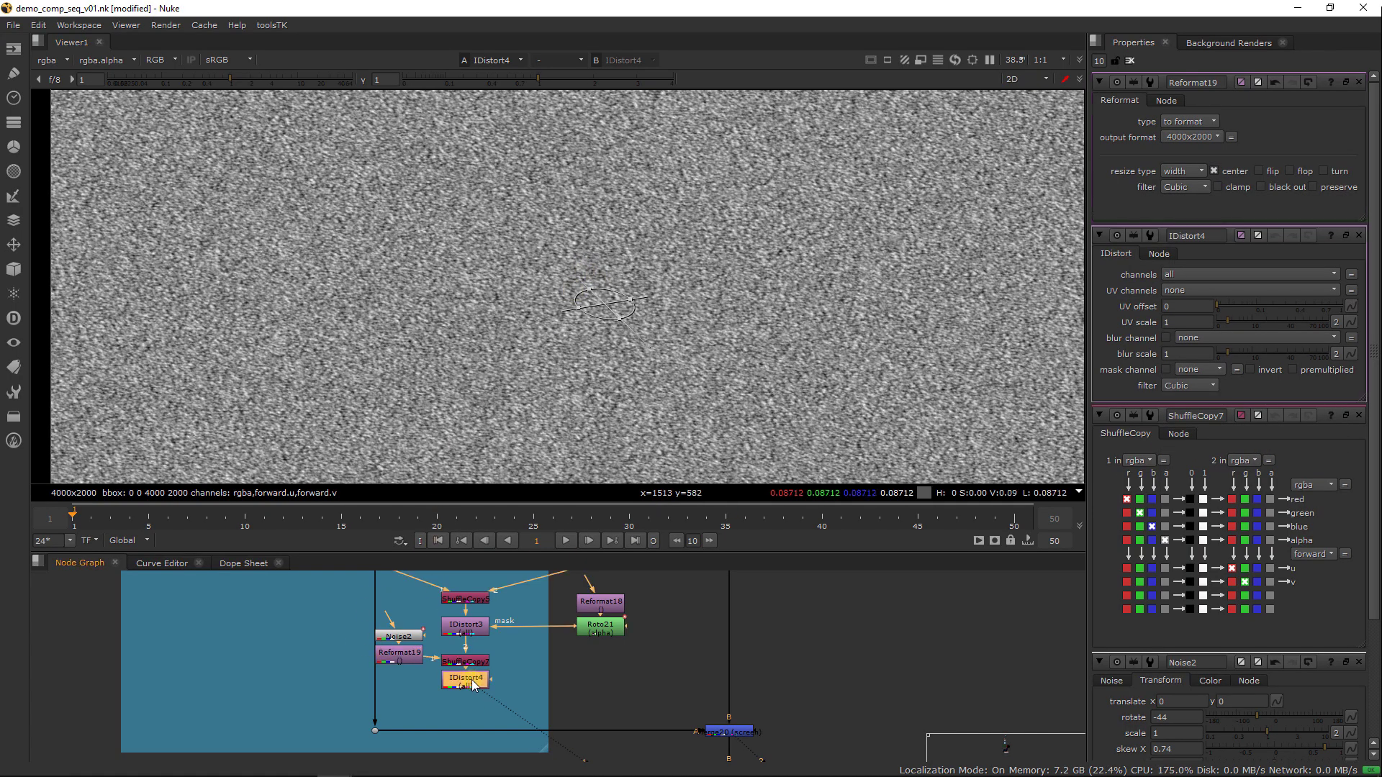
key(1)
click(466, 661)
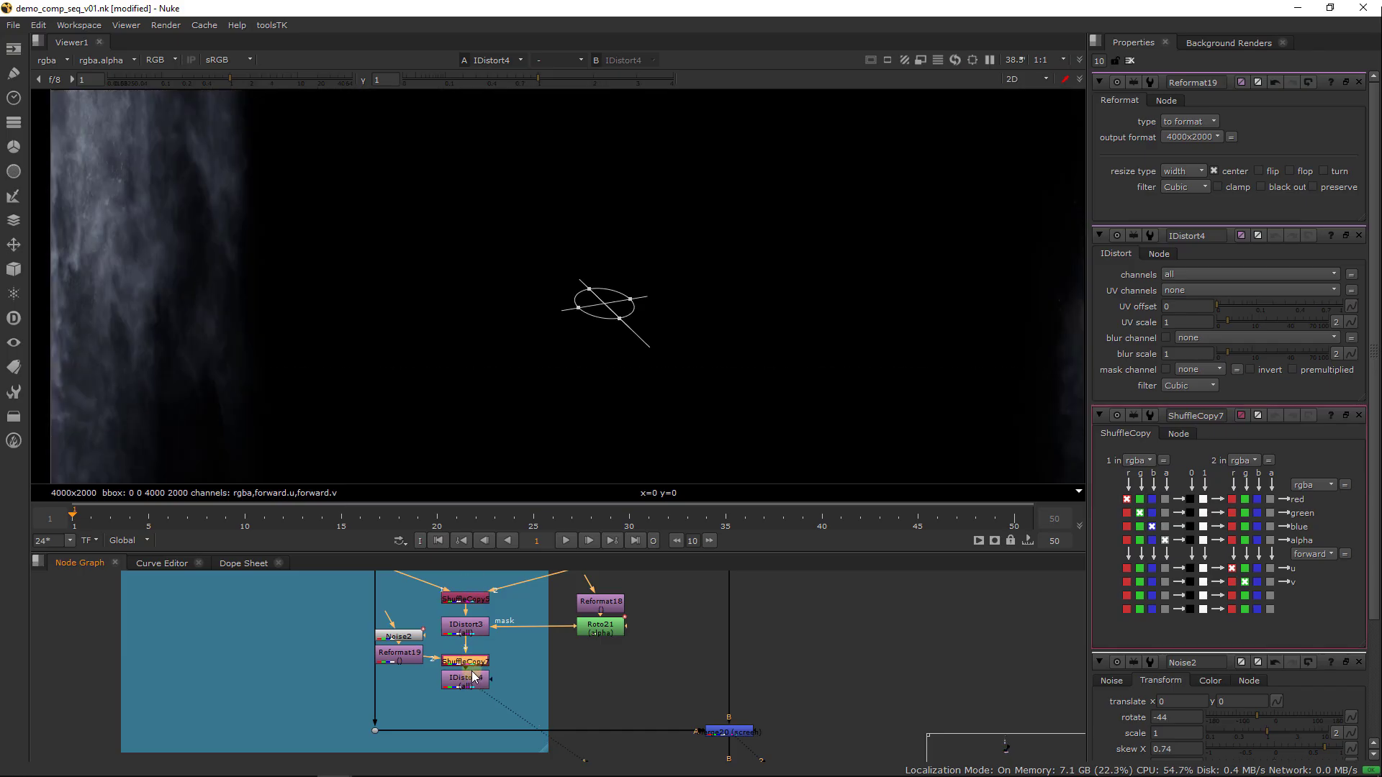
middle_drag(422, 317, 568, 312)
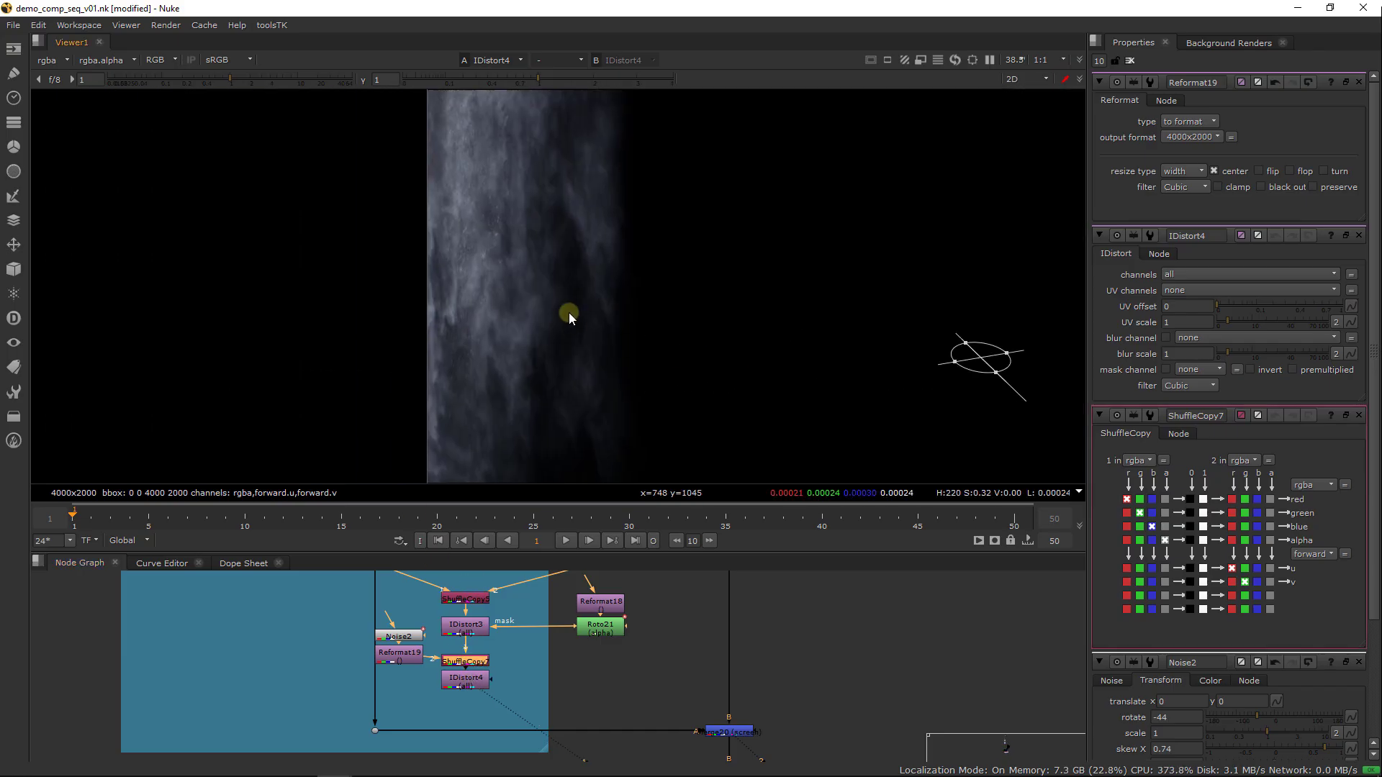
scroll(601, 311, up, 2)
Set IDistort4's UV scale to 30
double_click(475, 678)
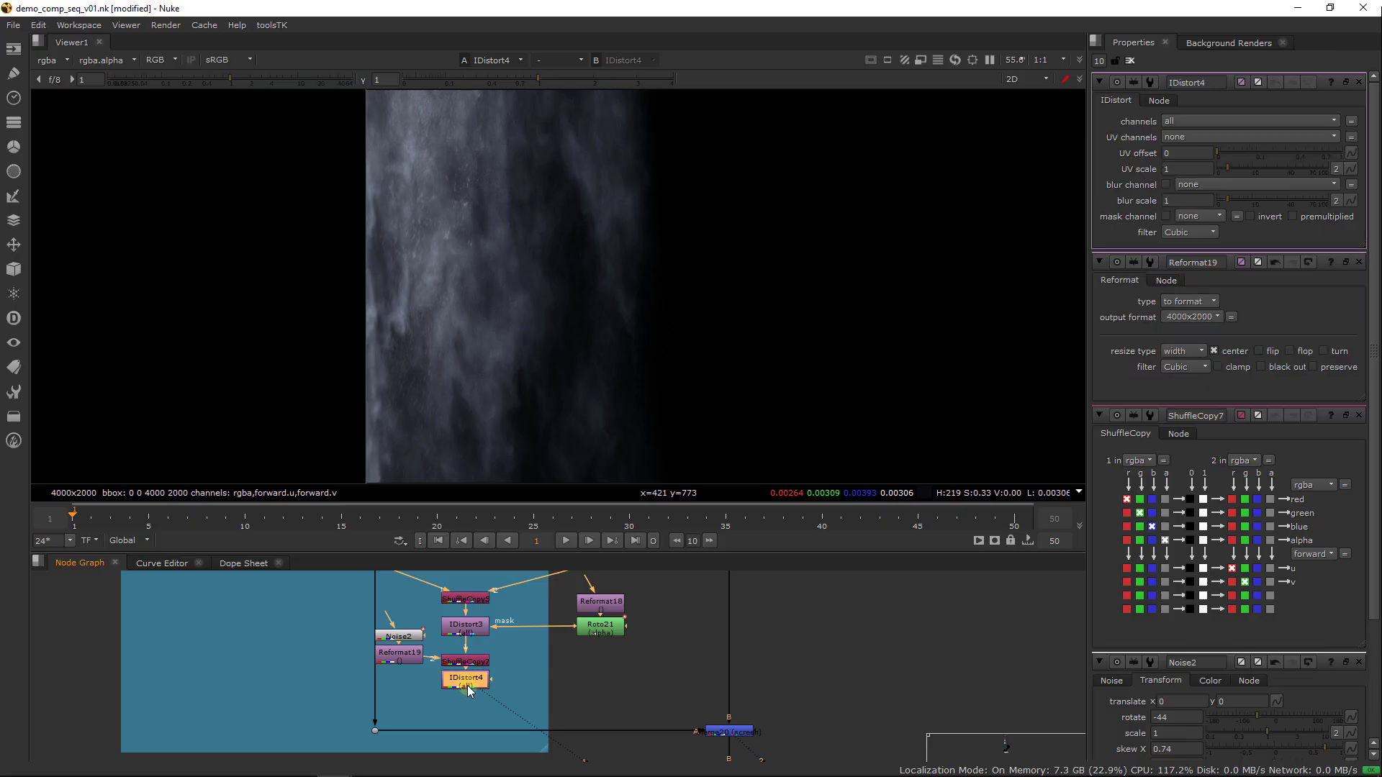
click(1187, 169)
text(30)
key(Return)
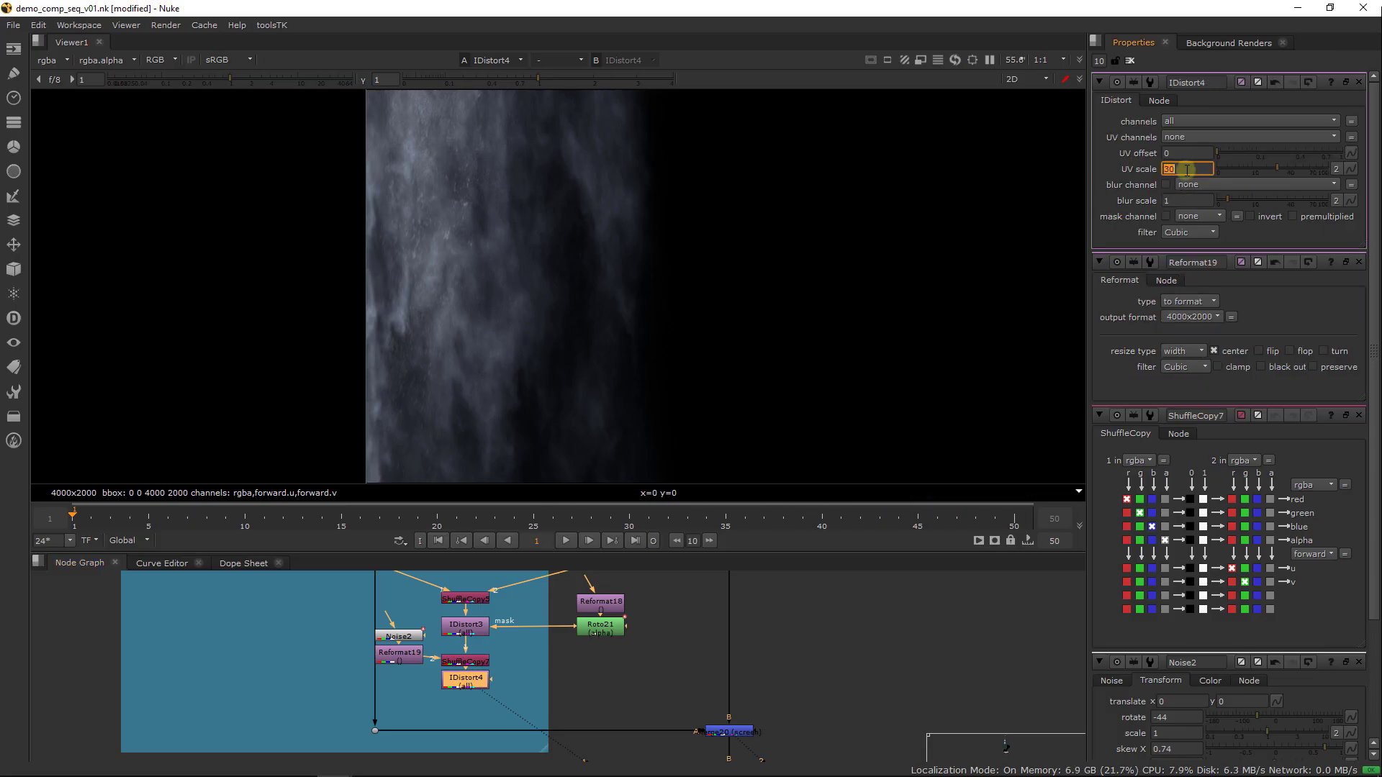
Set IDistort4's UV channels to forward and its UV scale to -30
click(1188, 136)
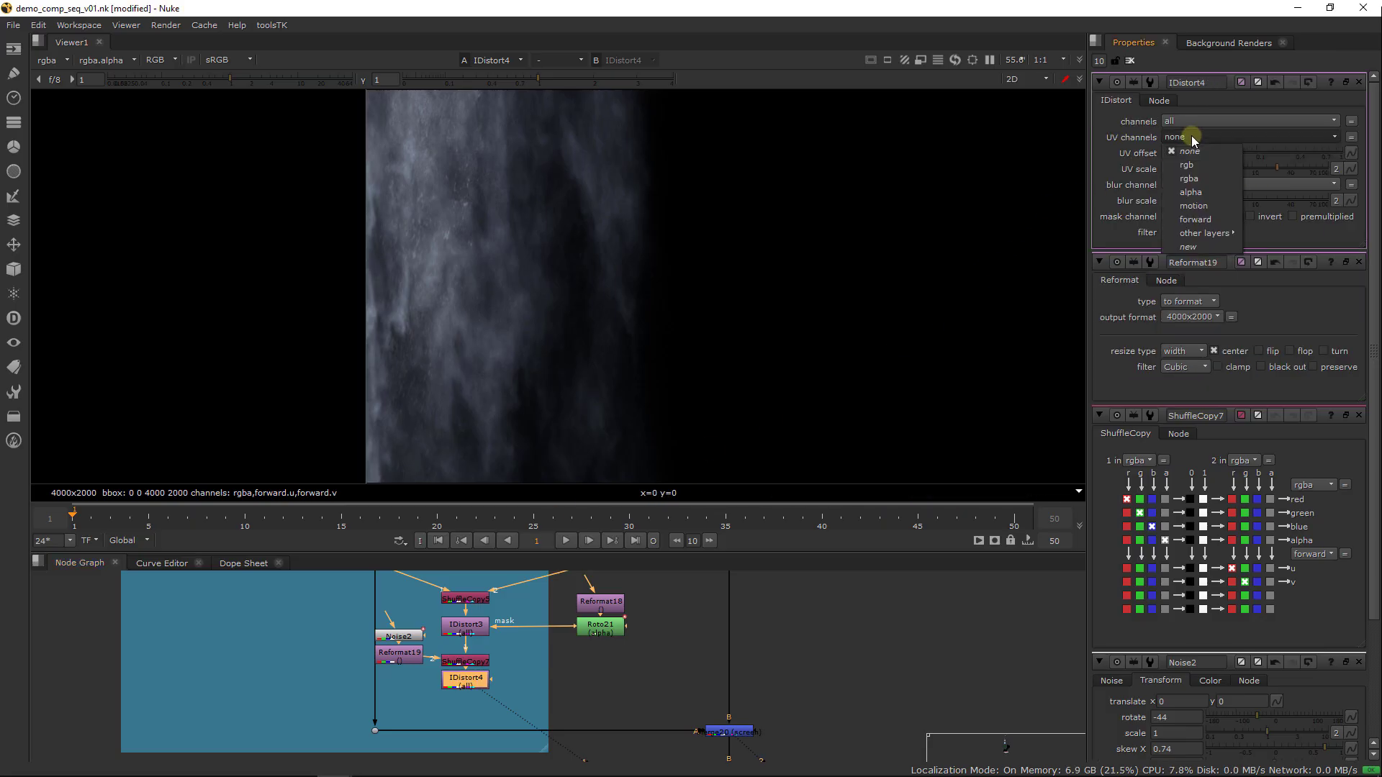
click(1197, 227)
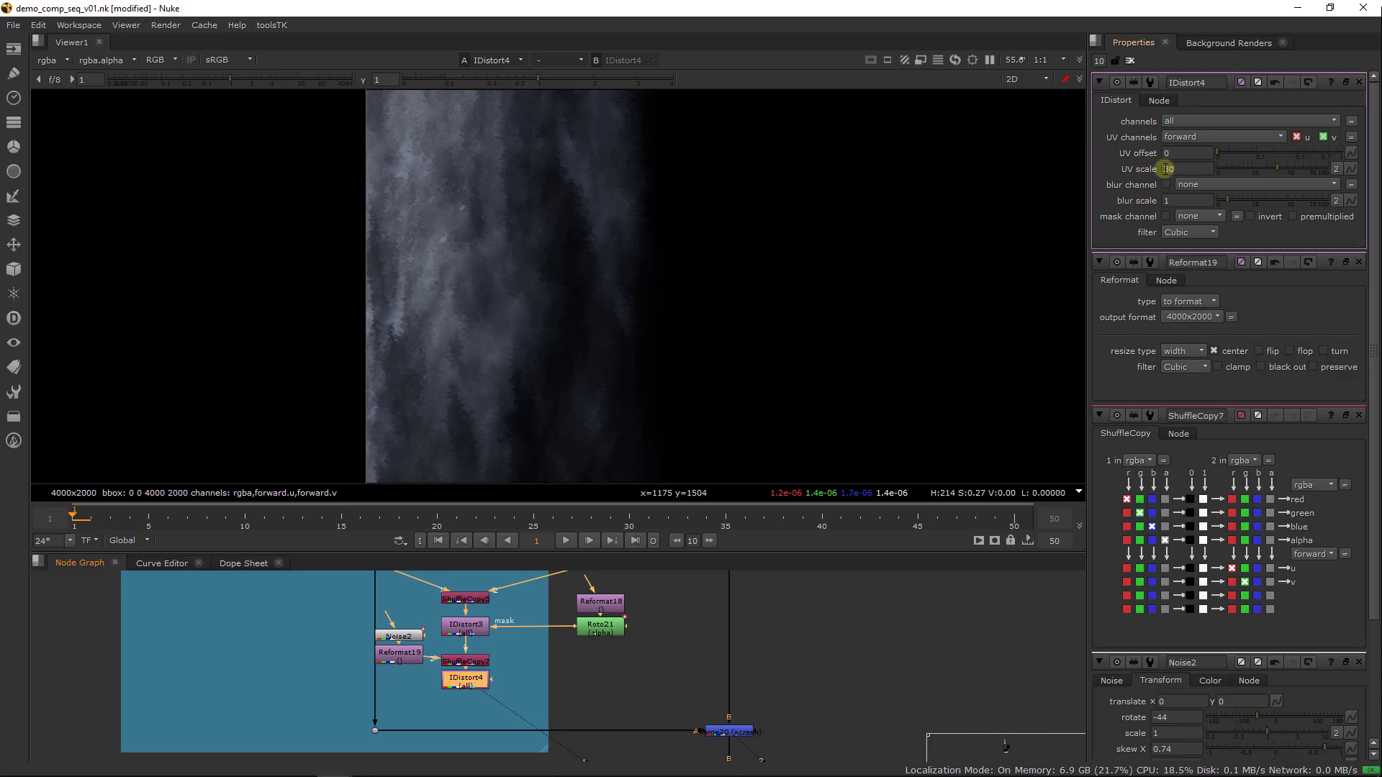
text(-)
key(Return)
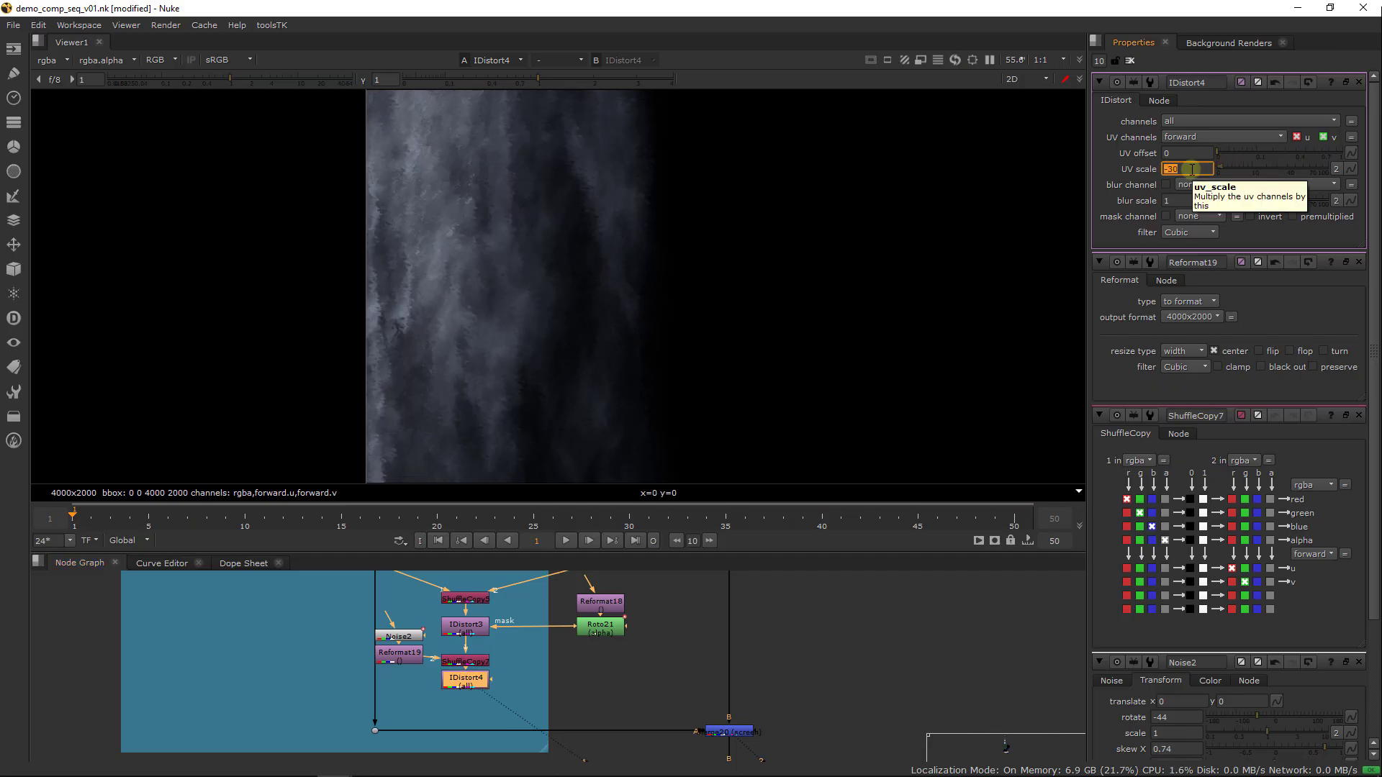
click(478, 685)
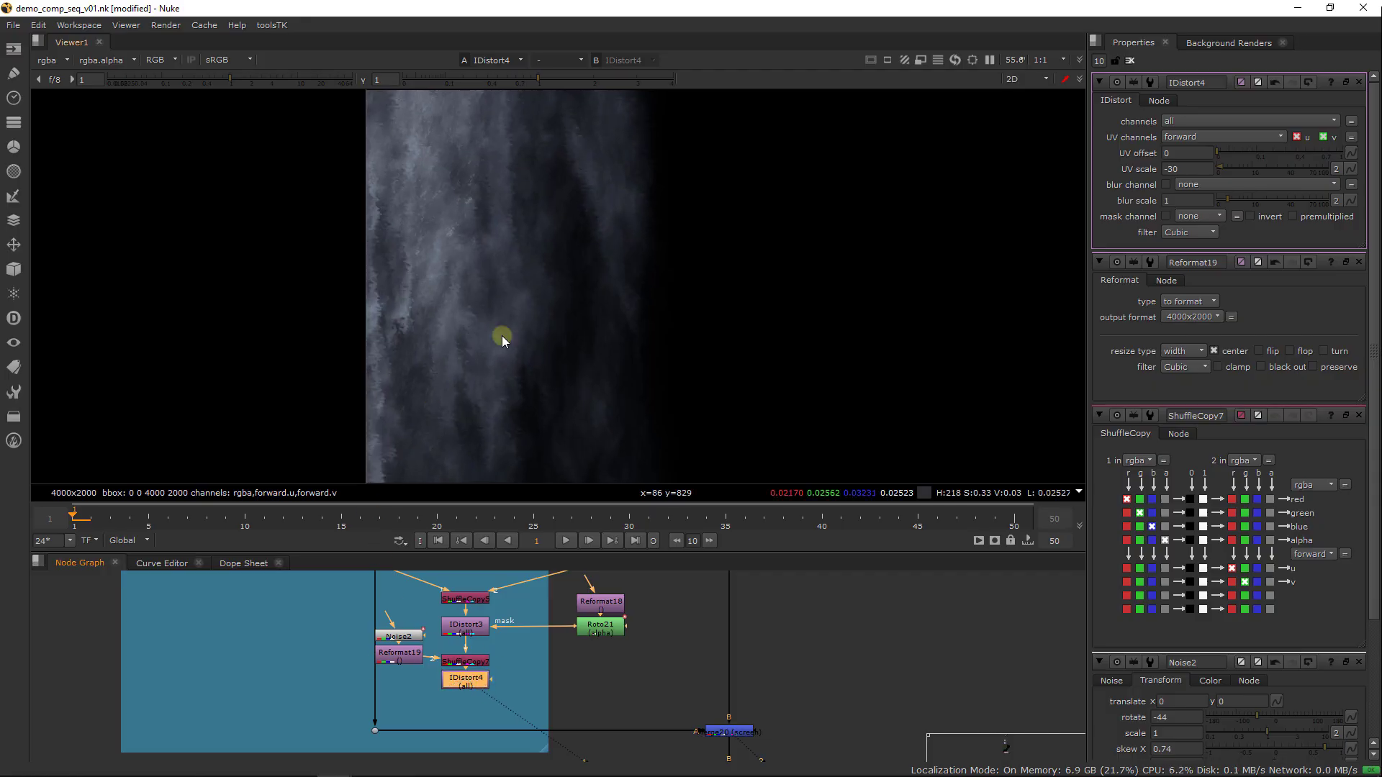
Shift Noise2 and Reformat19 up slightly and insert a Tile node after Reformat19
drag(349, 601, 415, 642)
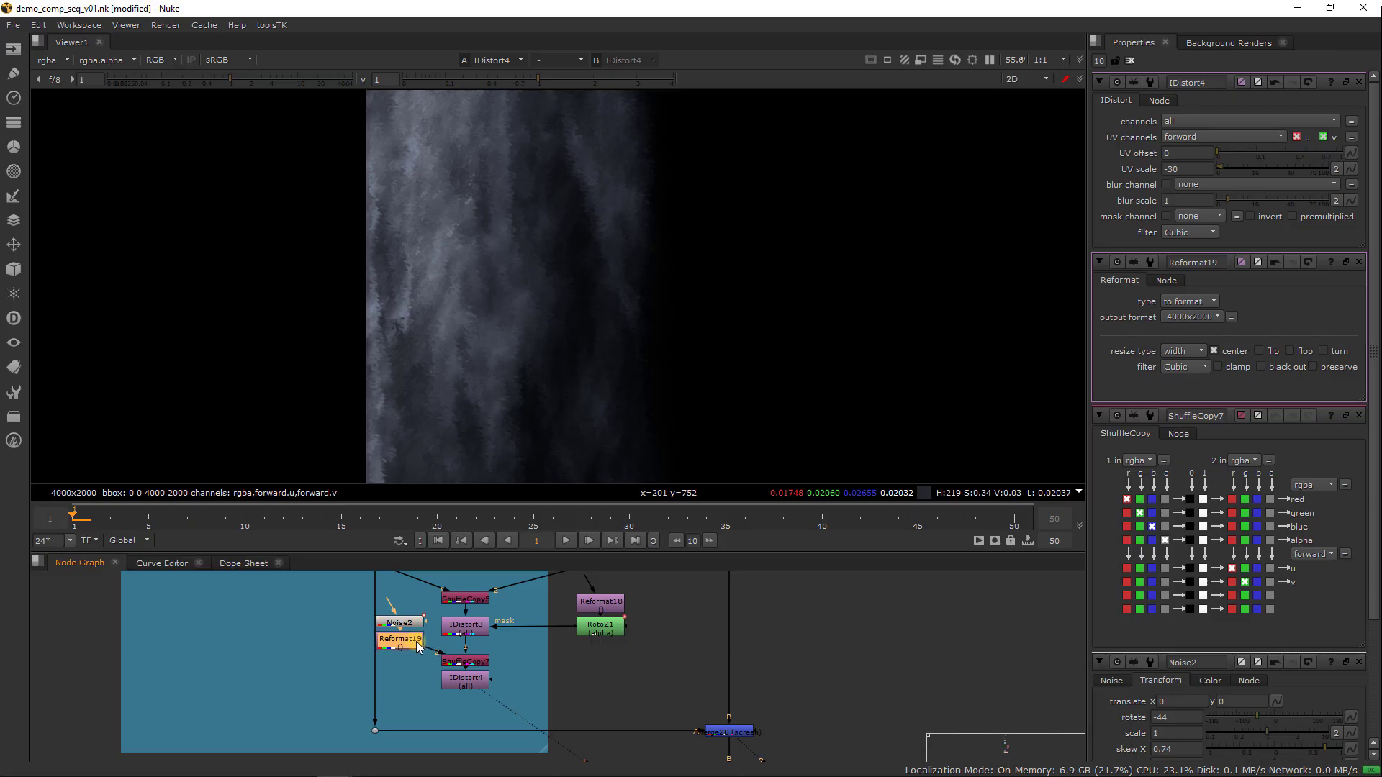
key(Tab)
text(til)
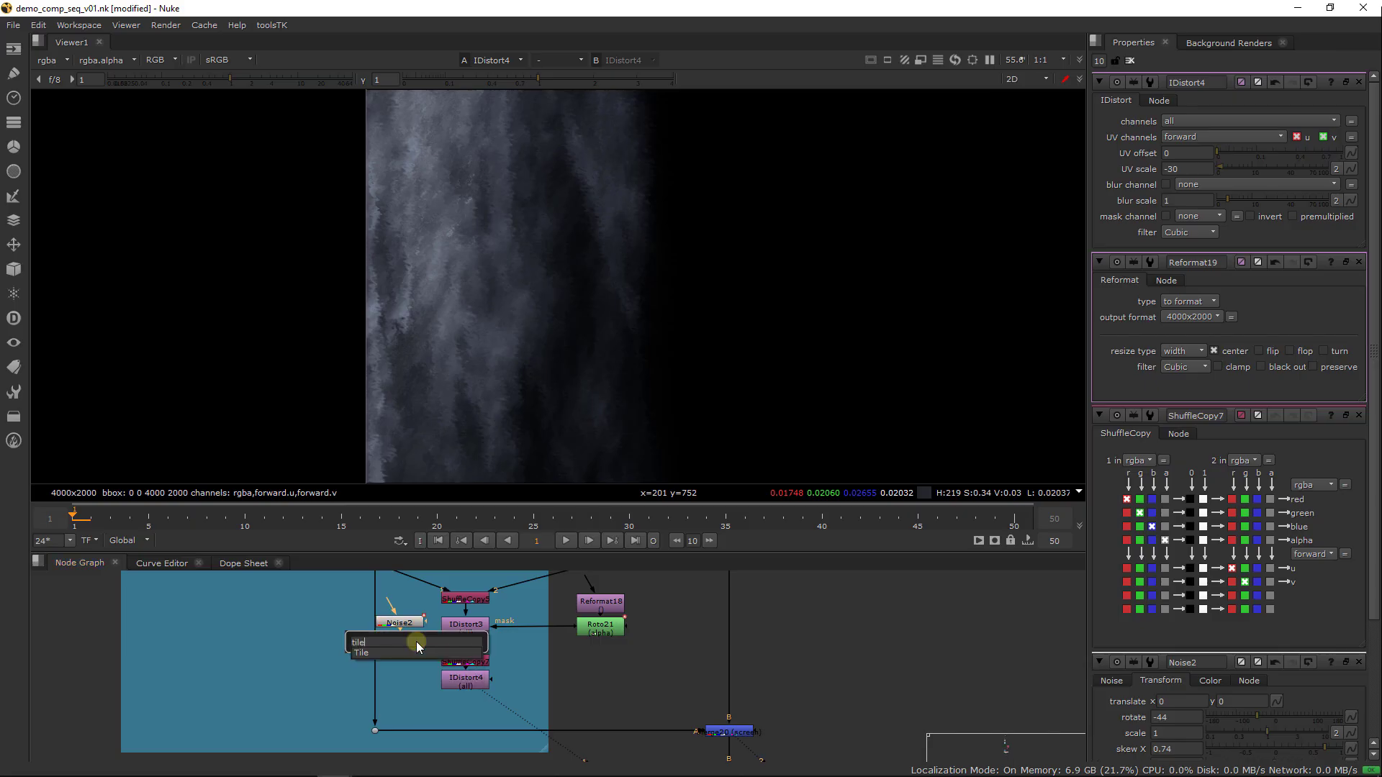
key(Return)
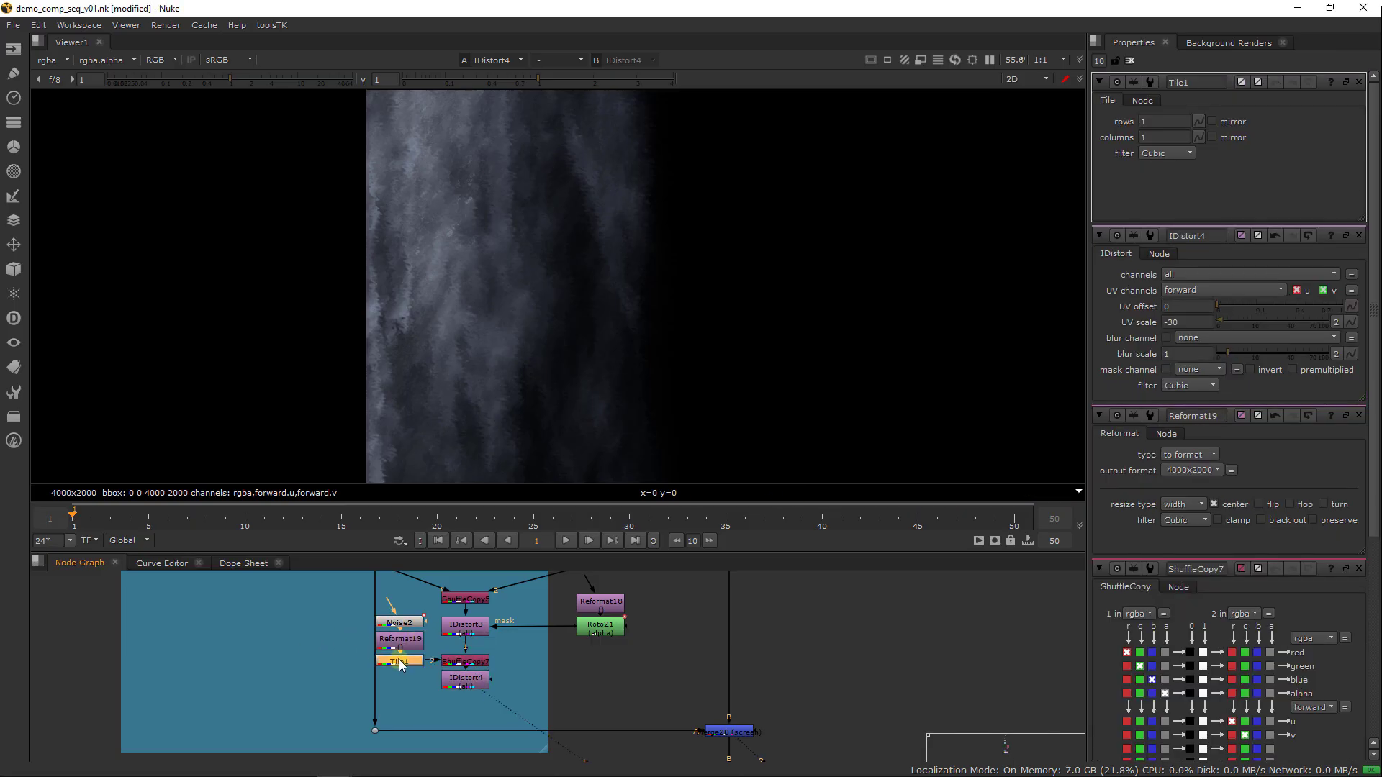
Set Tile1 to 2 rows and 3 columns
click(1158, 122)
text(2)
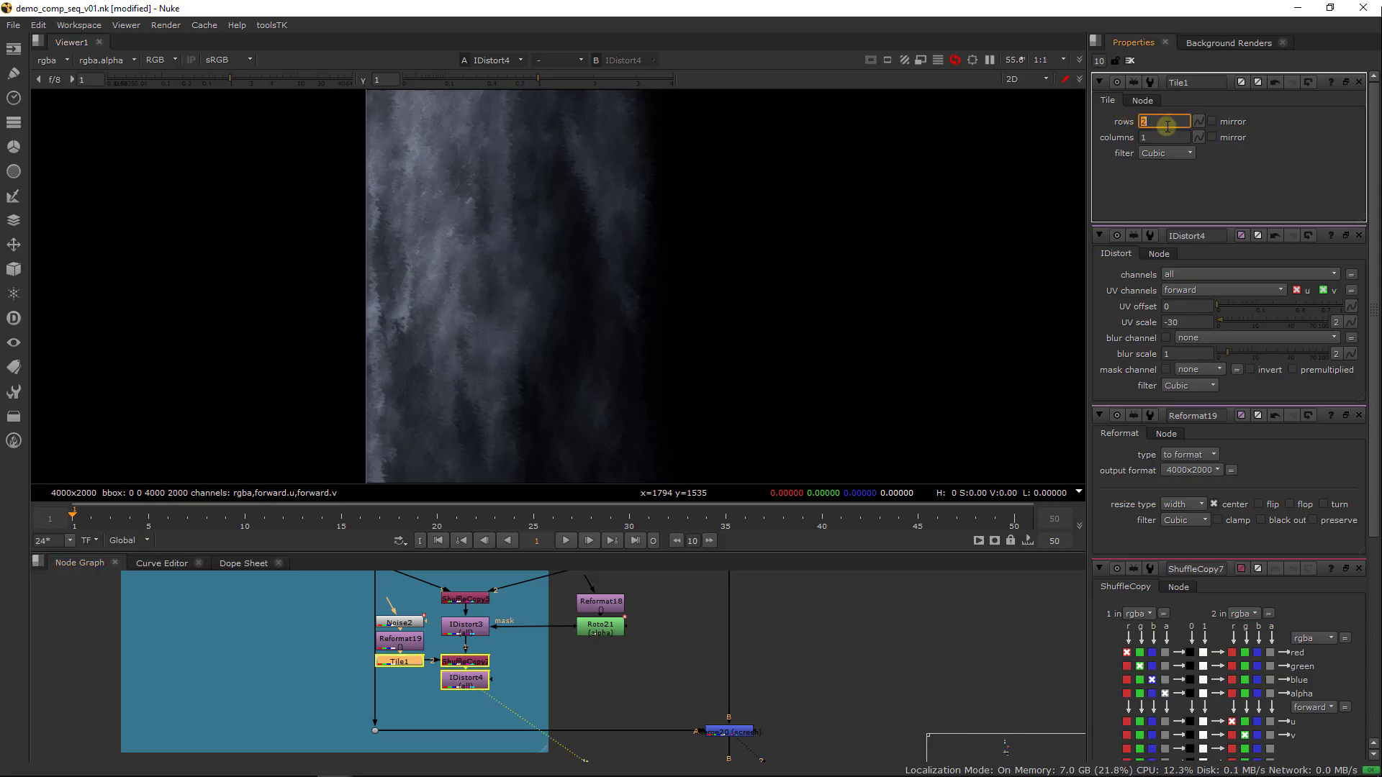
click(1173, 136)
text(2)
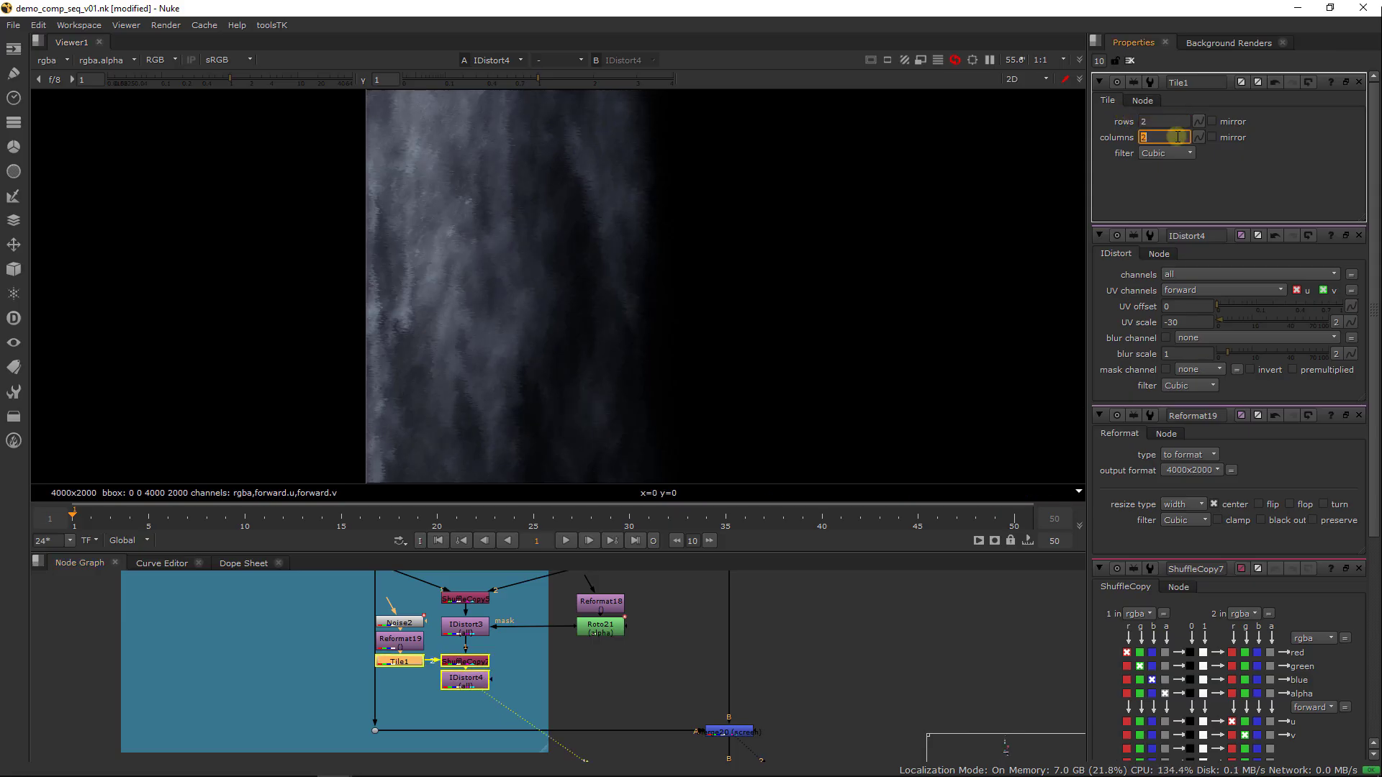
click(1176, 137)
key(BackSpace)
text(3)
key(Return)
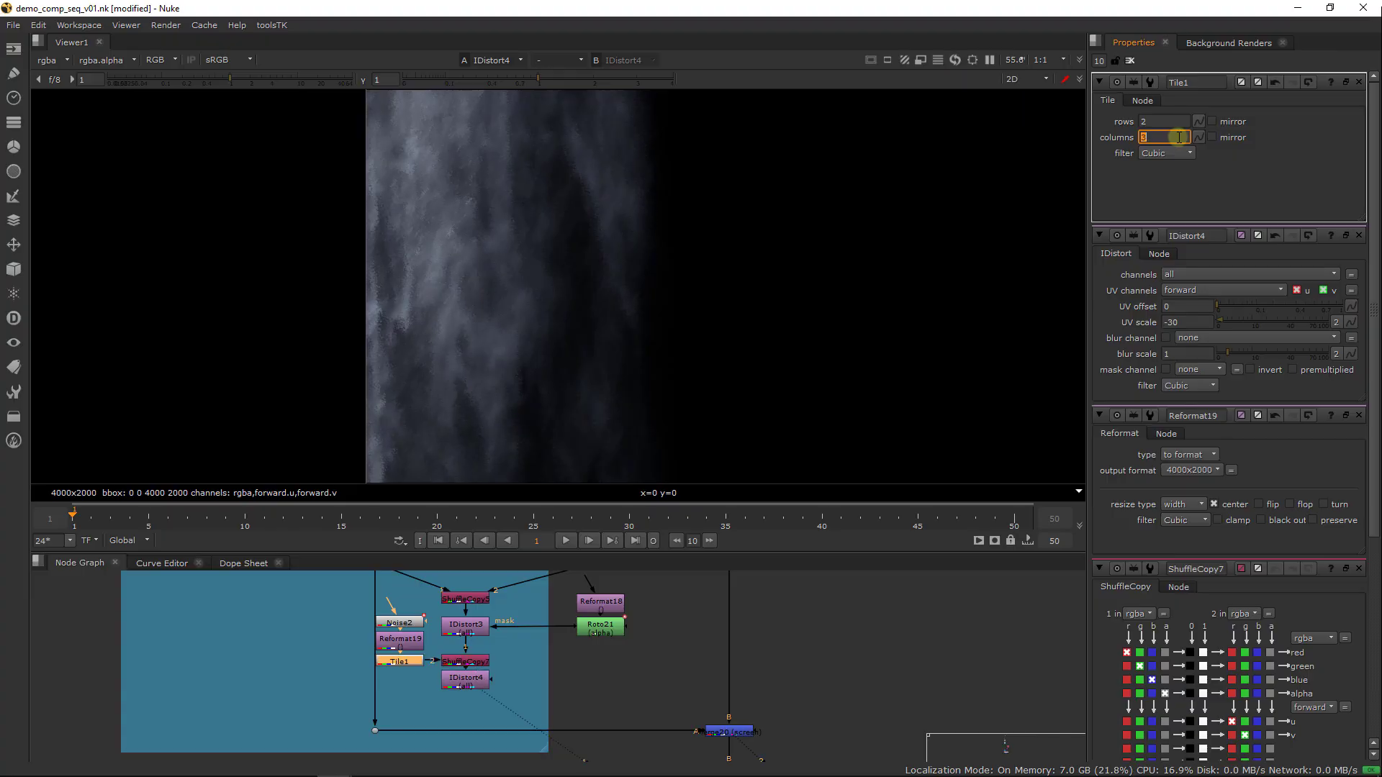
Close all open node properties and connect IDistort4's mask input to Roto21
click(1130, 61)
click(473, 683)
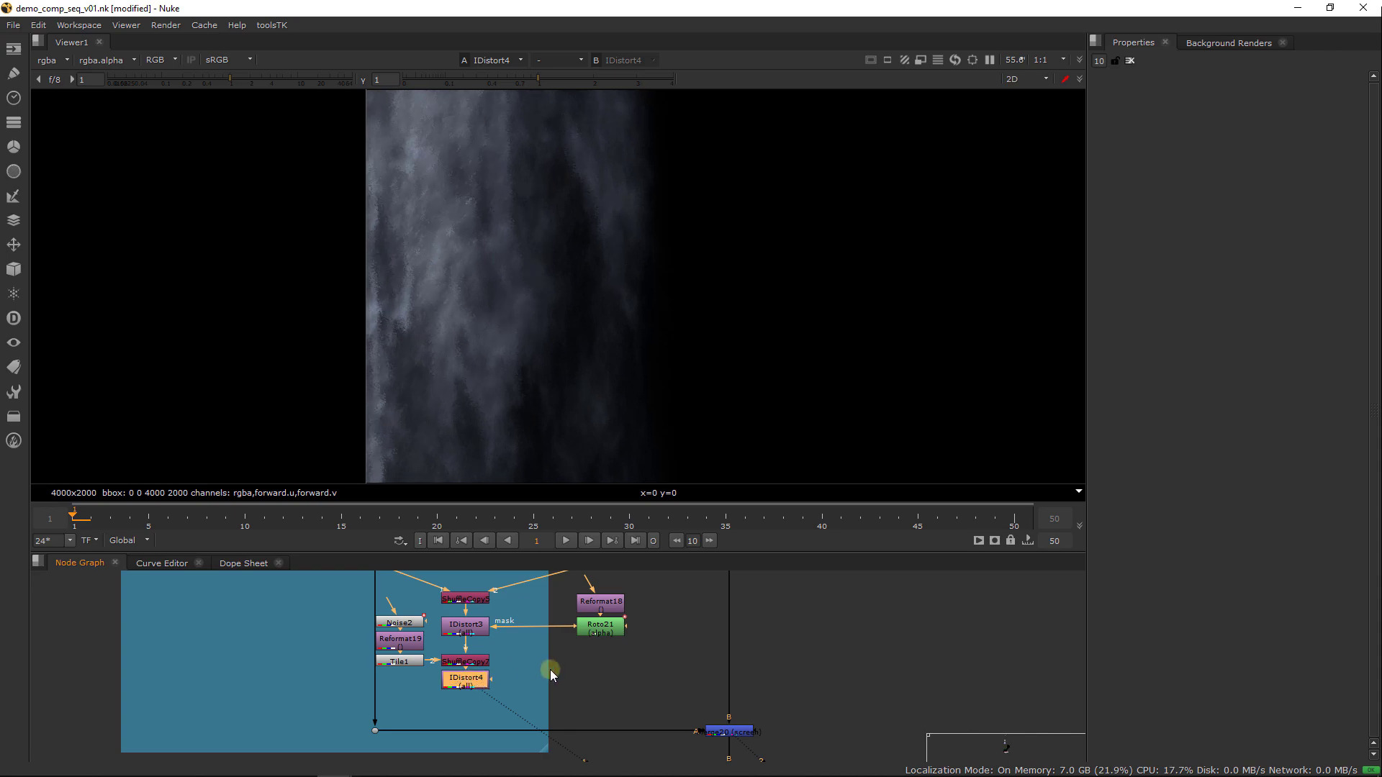
middle_drag(549, 669, 529, 672)
drag(472, 683, 572, 641)
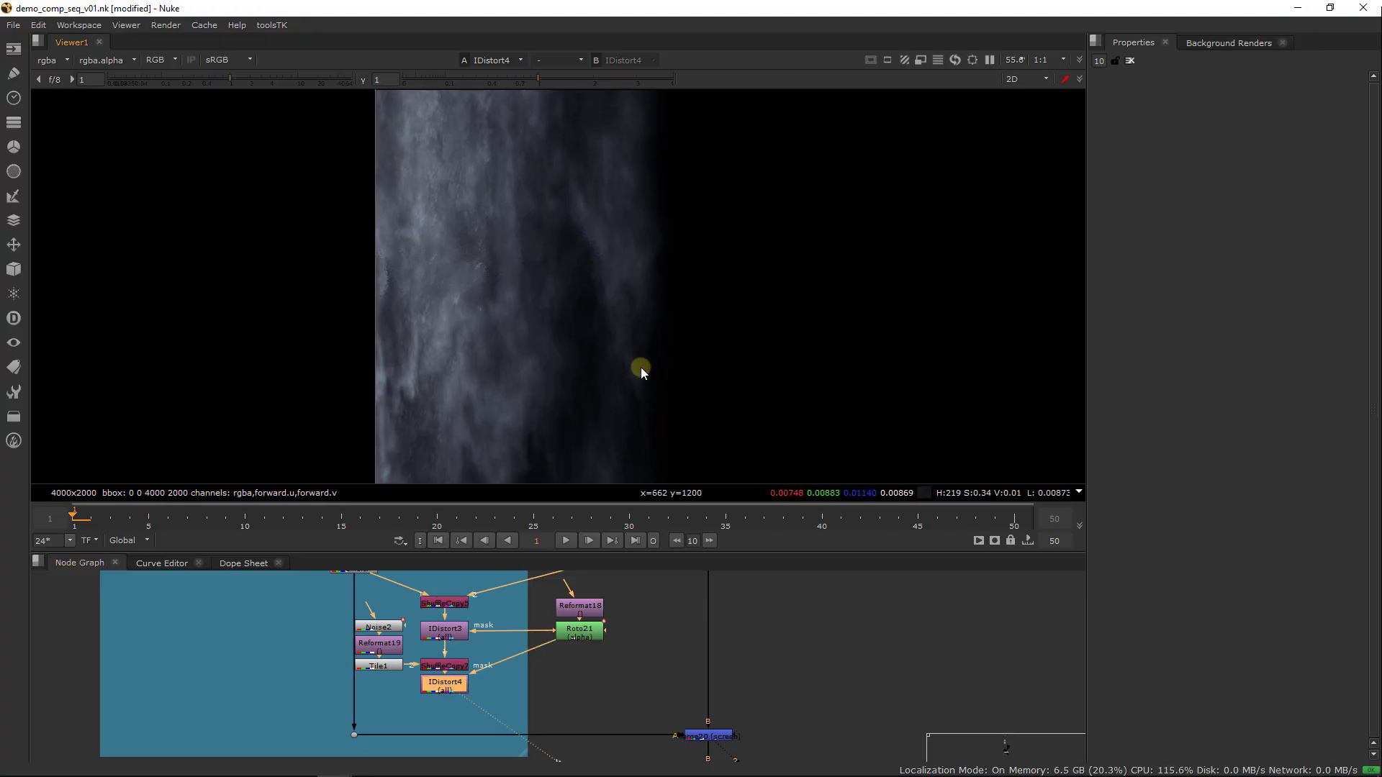
Move the Merge20 node and its corner dot down, and extend the blue backdrop to make room below IDistort4
middle_drag(793, 716, 792, 693)
drag(799, 672, 317, 752)
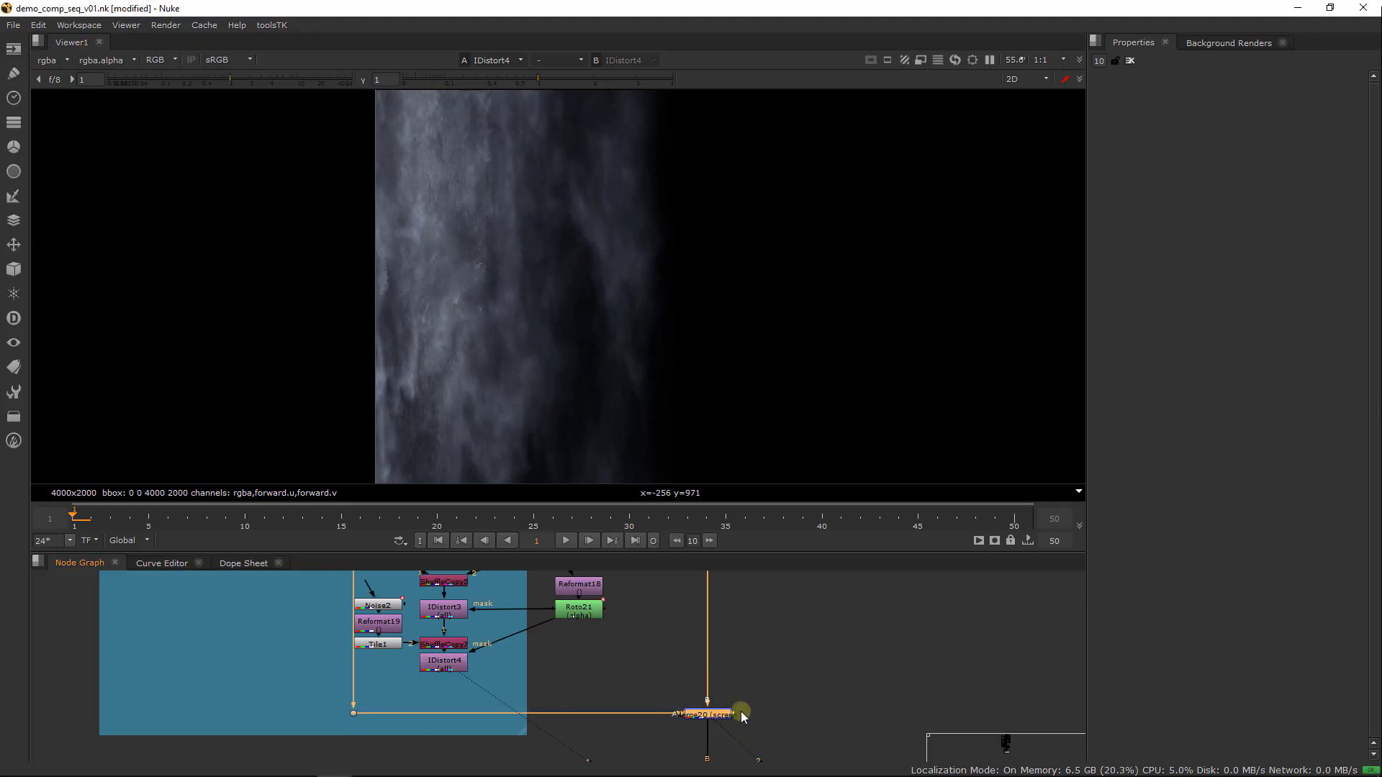
drag(725, 713, 725, 750)
middle_drag(726, 750, 771, 651)
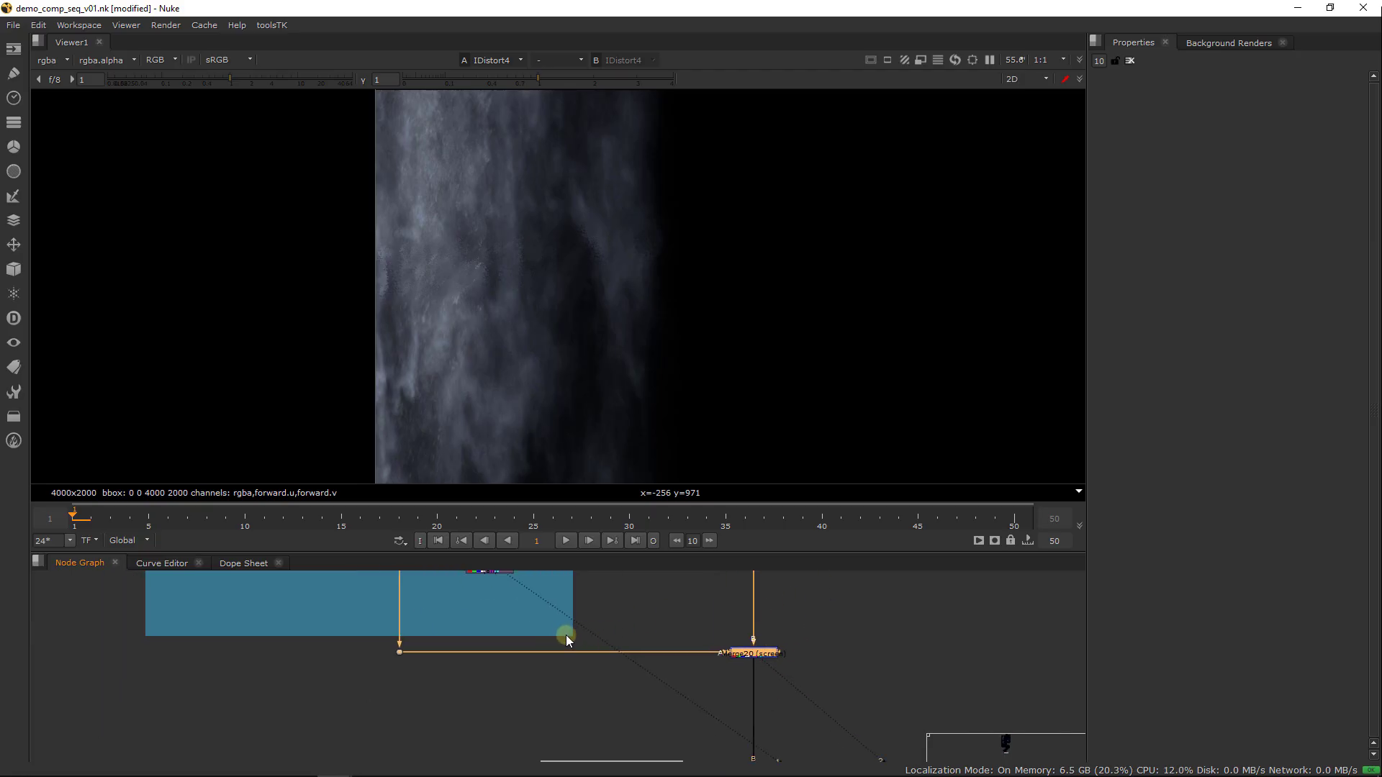
drag(570, 633, 598, 670)
middle_drag(673, 599, 653, 700)
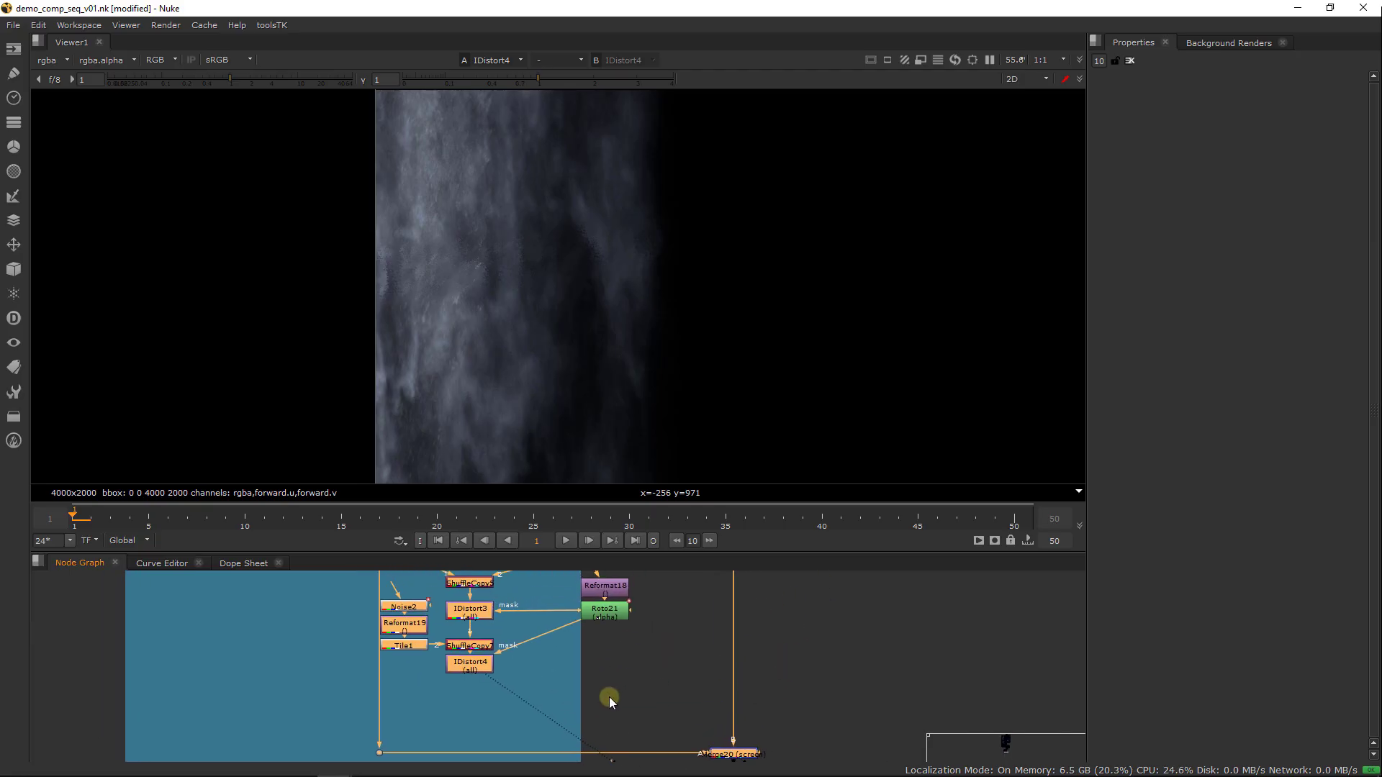
Add a Grade node below IDistort4
click(480, 702)
key(Tab)
text(gral)
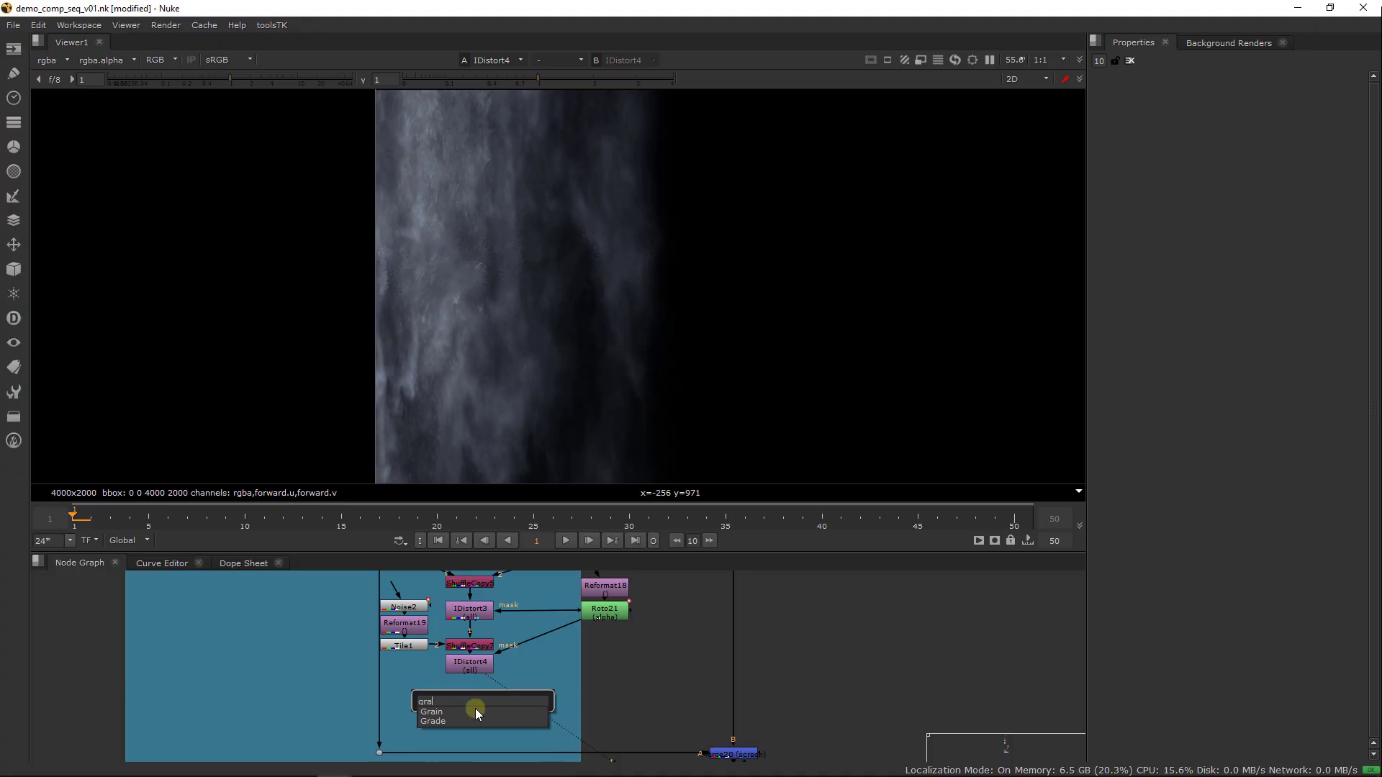
key(Down)
key(Return)
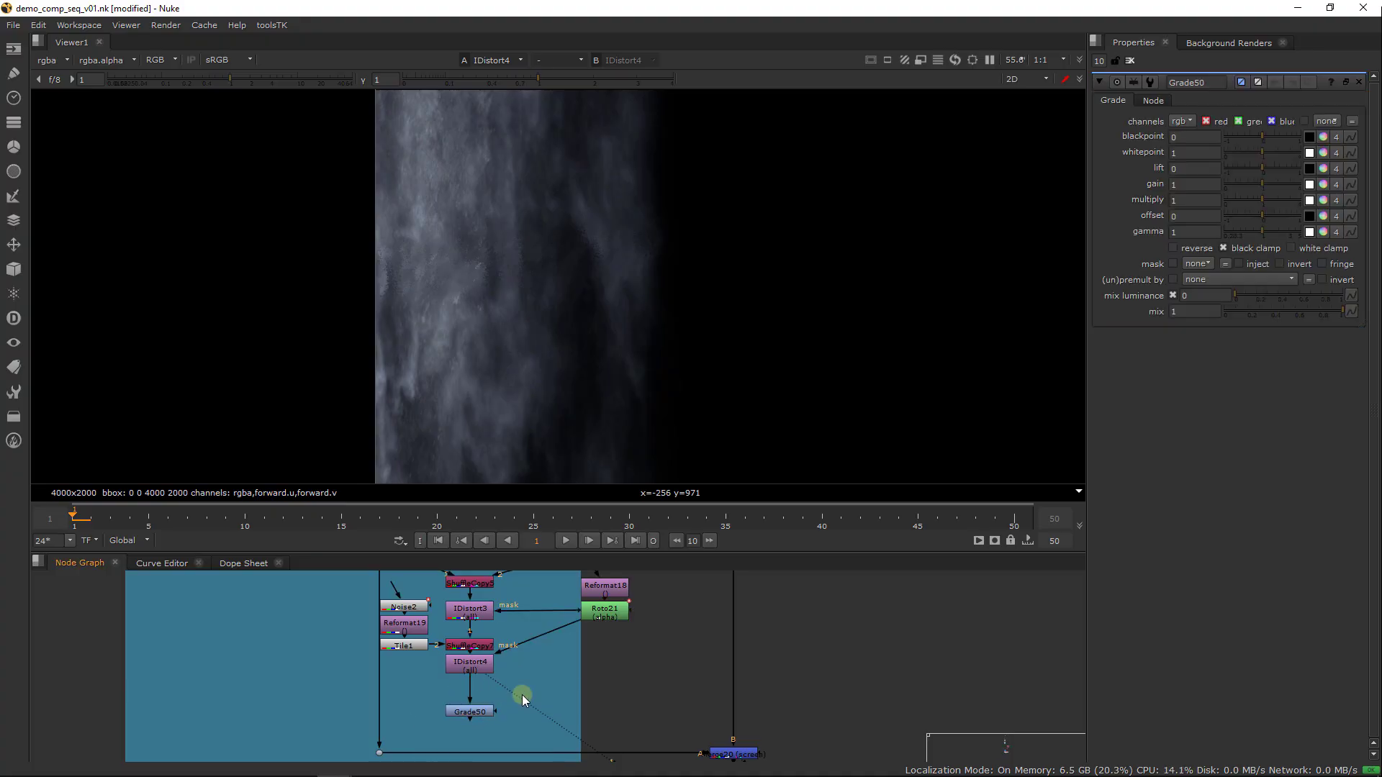
Add an Unpremult node before Grade50 and a Premult node after it, and stack them neatly under IDistort4
key(Tab)
text(unpre)
key(Down)
key(Return)
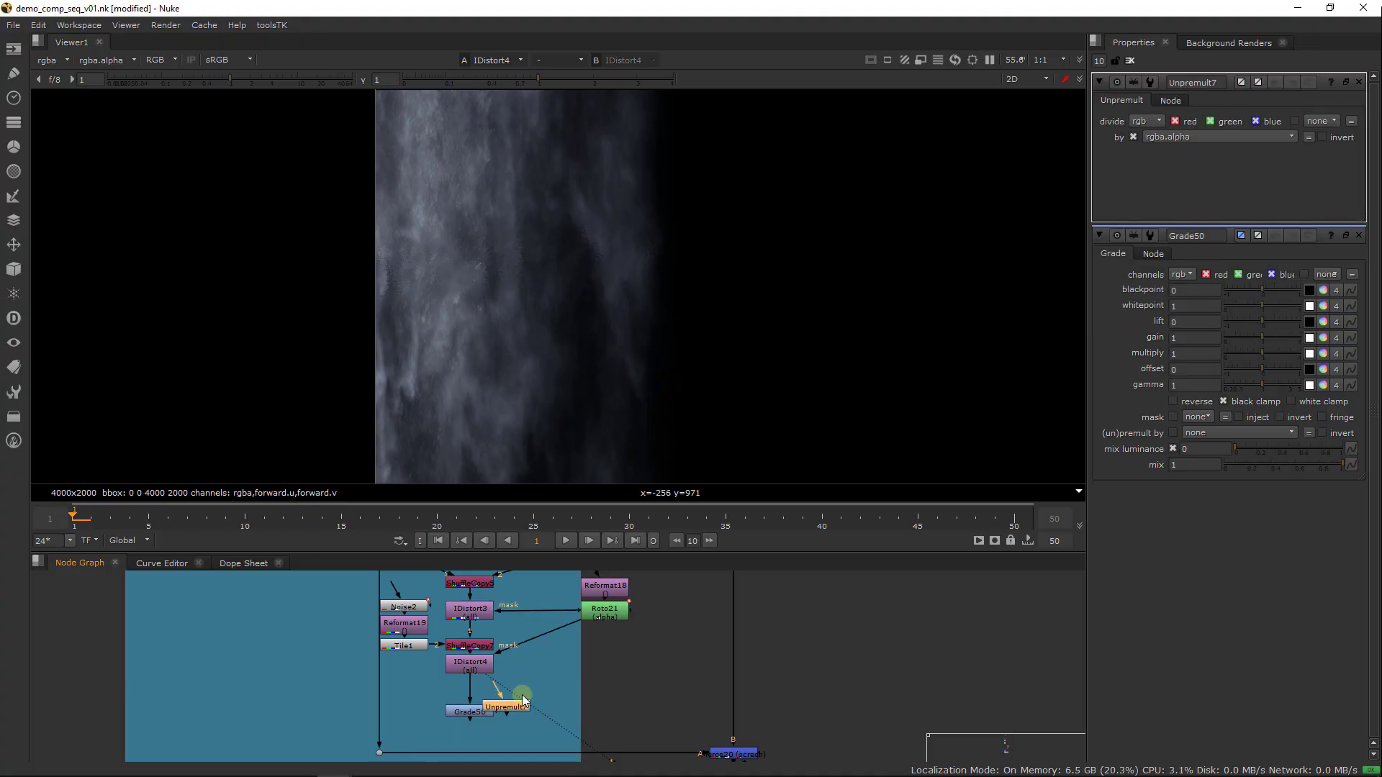
drag(524, 700, 483, 696)
key(Tab)
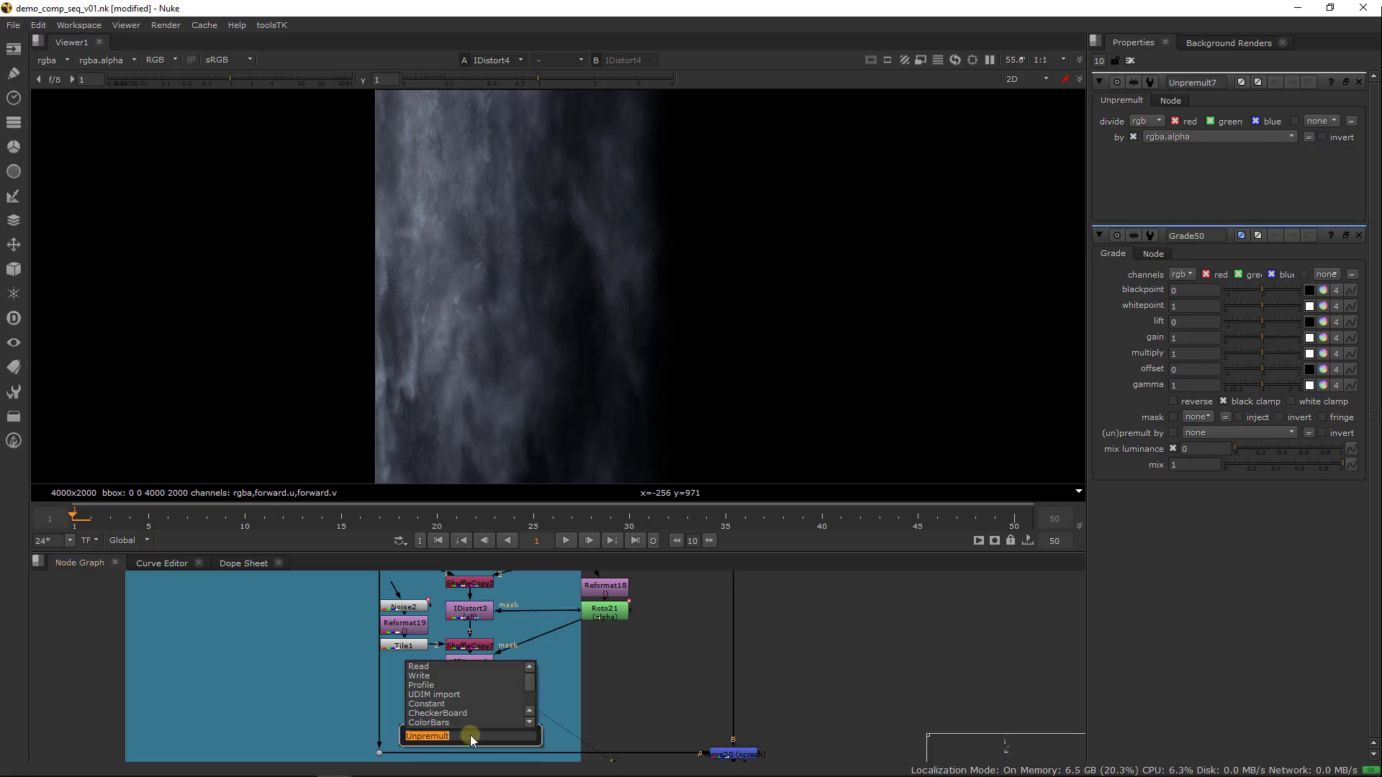
text(prem)
key(Return)
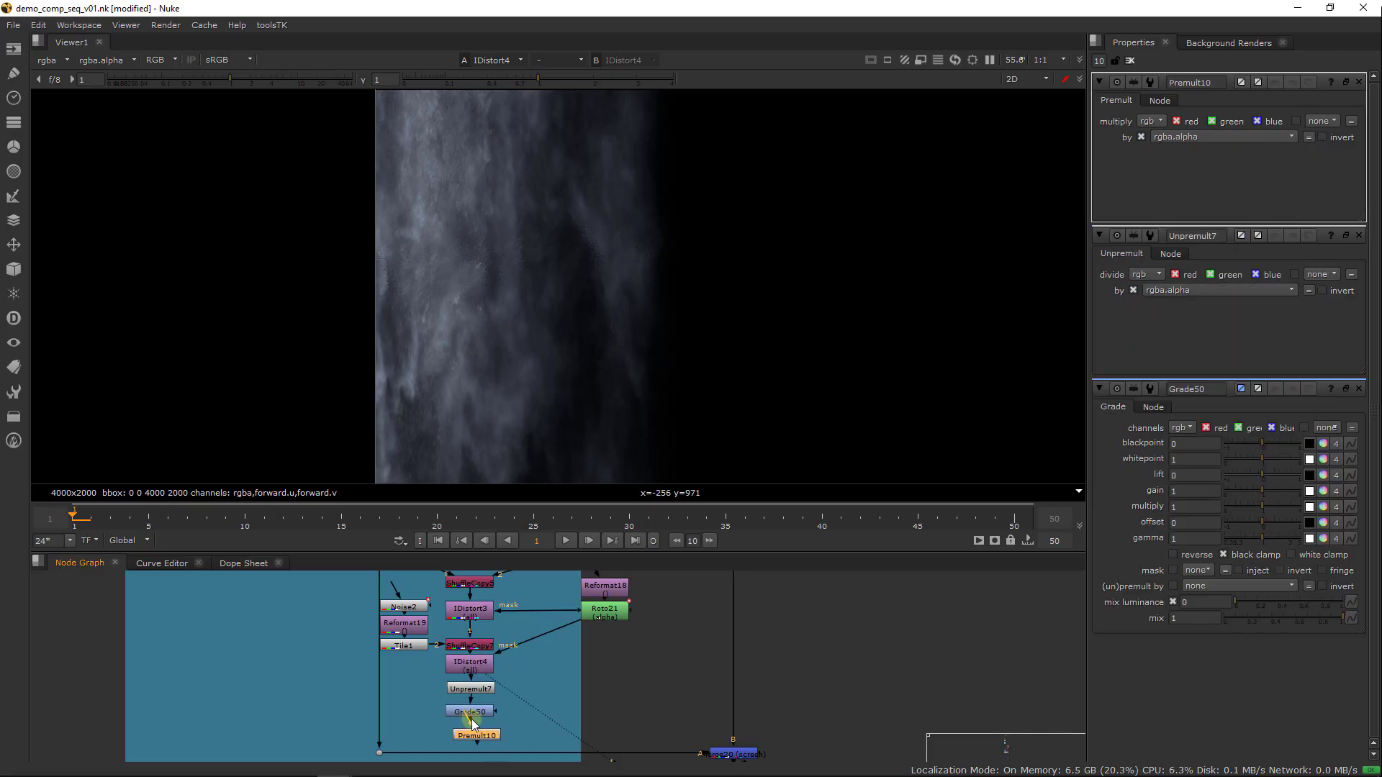
drag(477, 688, 472, 696)
click(474, 725)
Set Grade50's gain to 5 and view Premult10
double_click(481, 700)
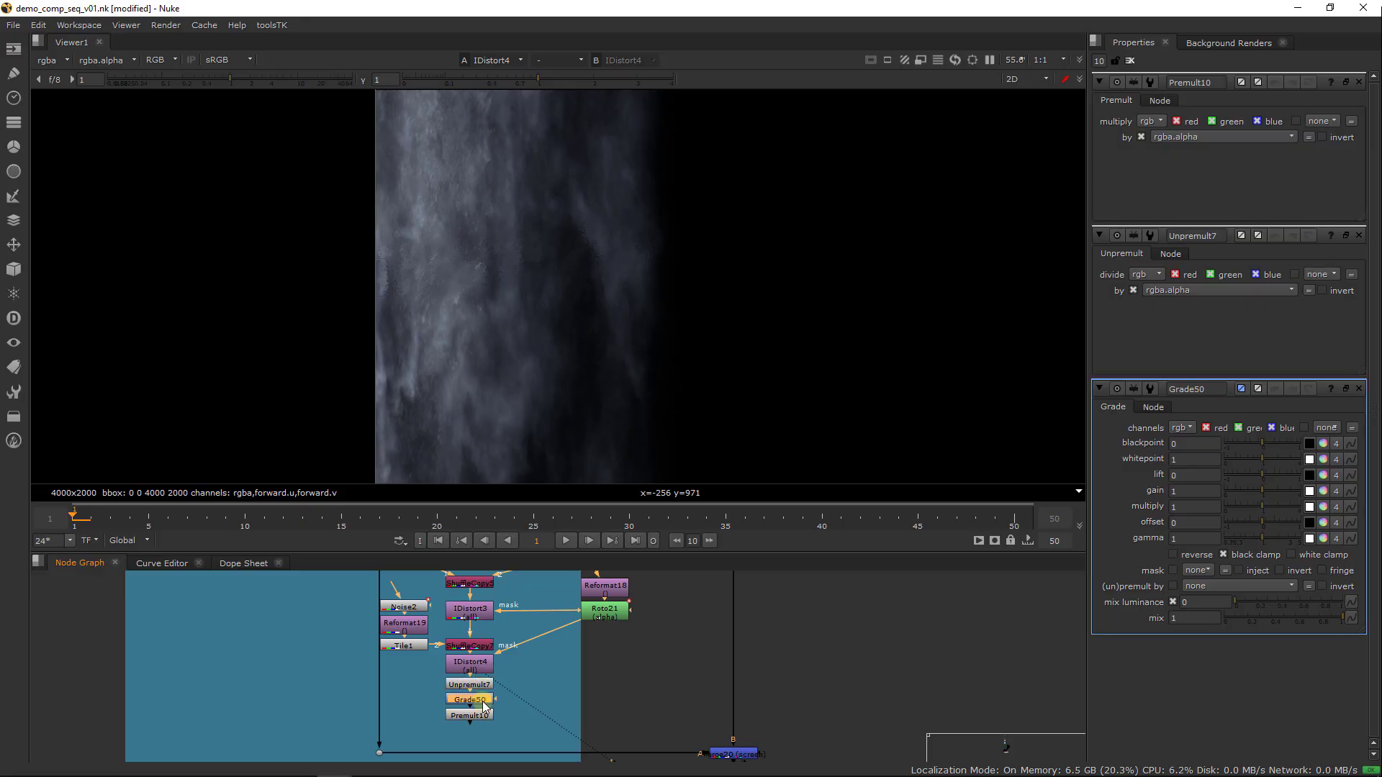
click(1209, 184)
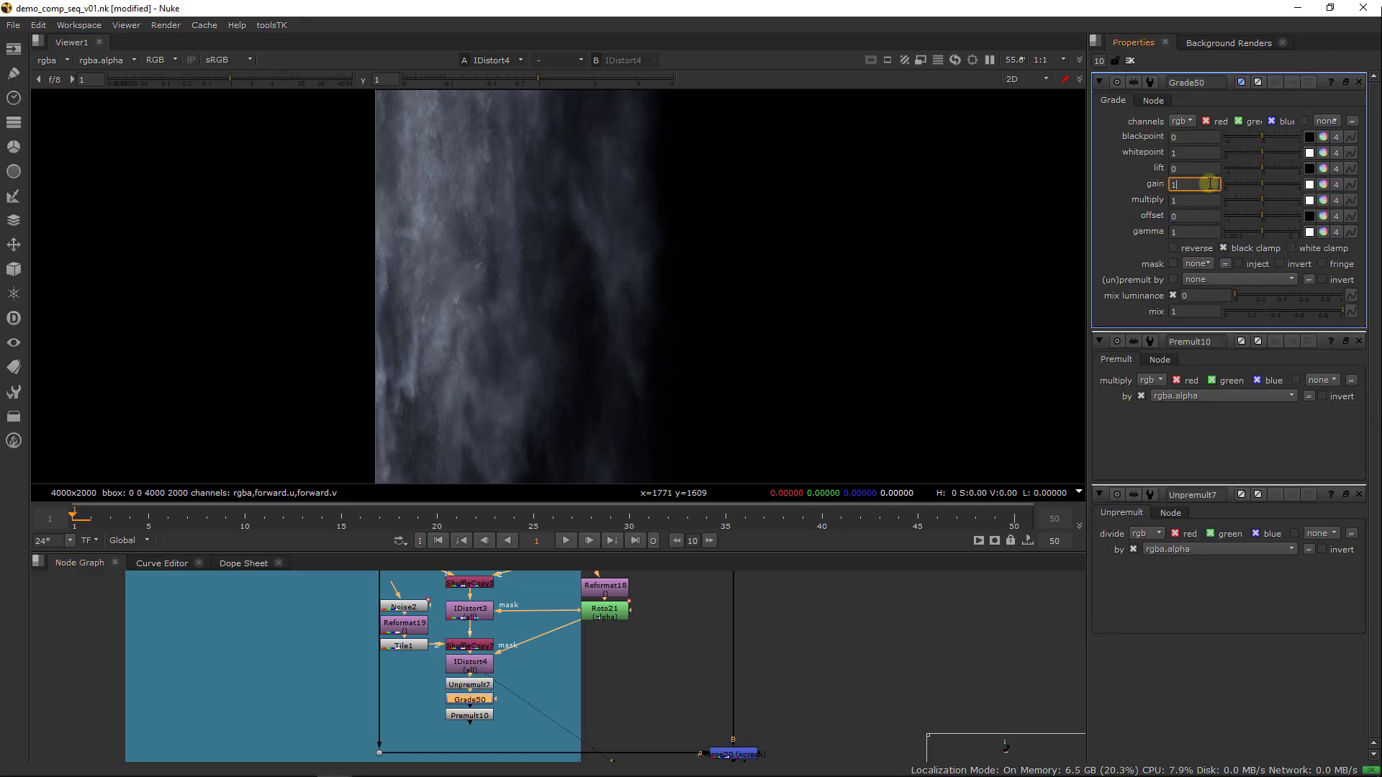
text(5)
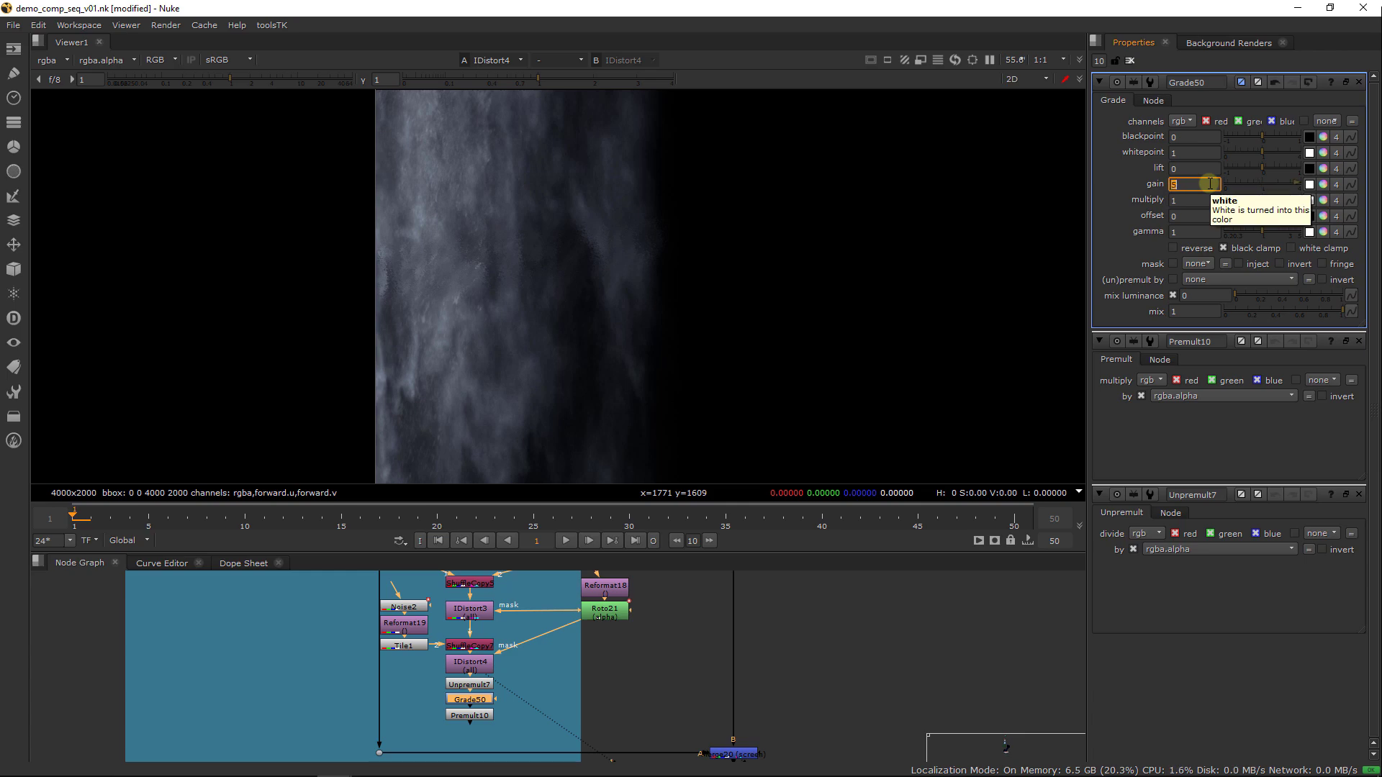
click(468, 717)
key(1)
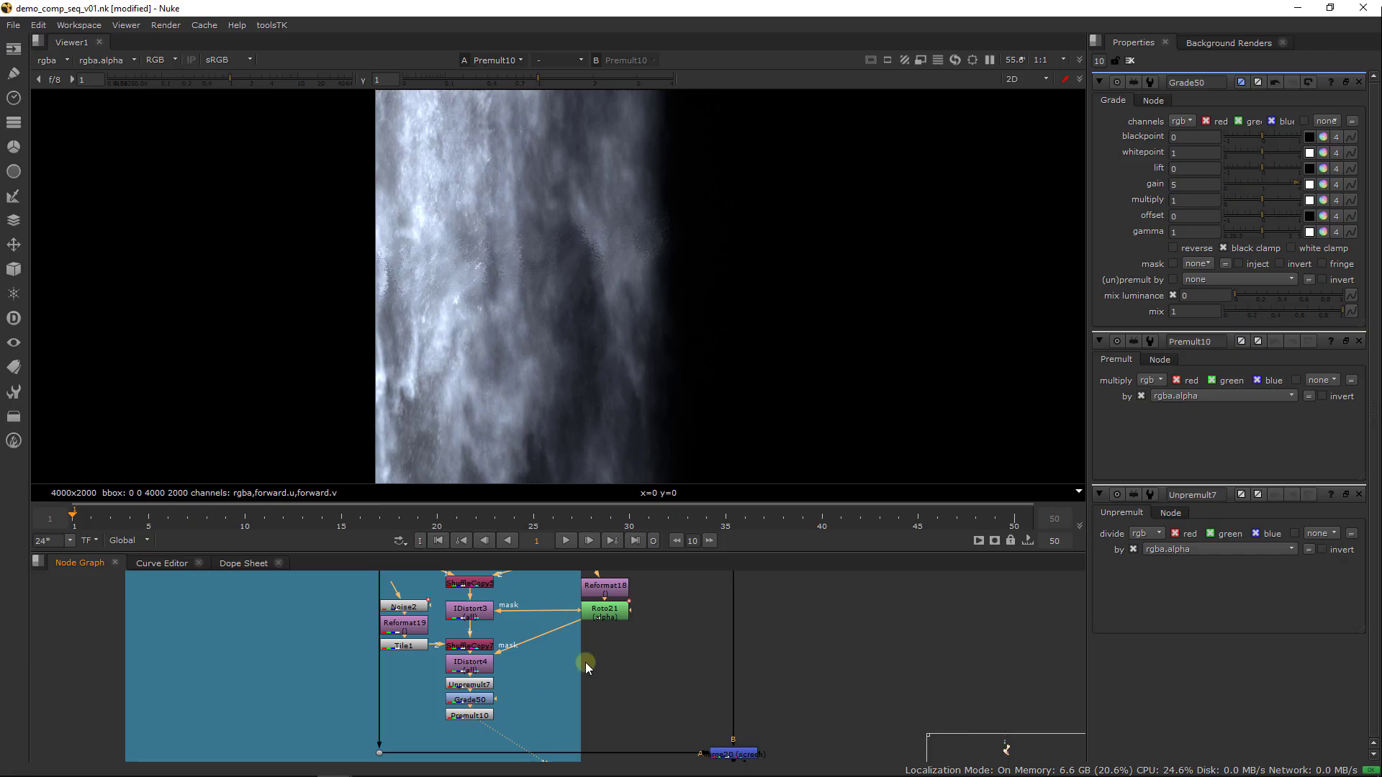
Add a luminance Keyer node and place it outside the backdrop, above and to the right of Roto21
middle_drag(589, 676, 586, 701)
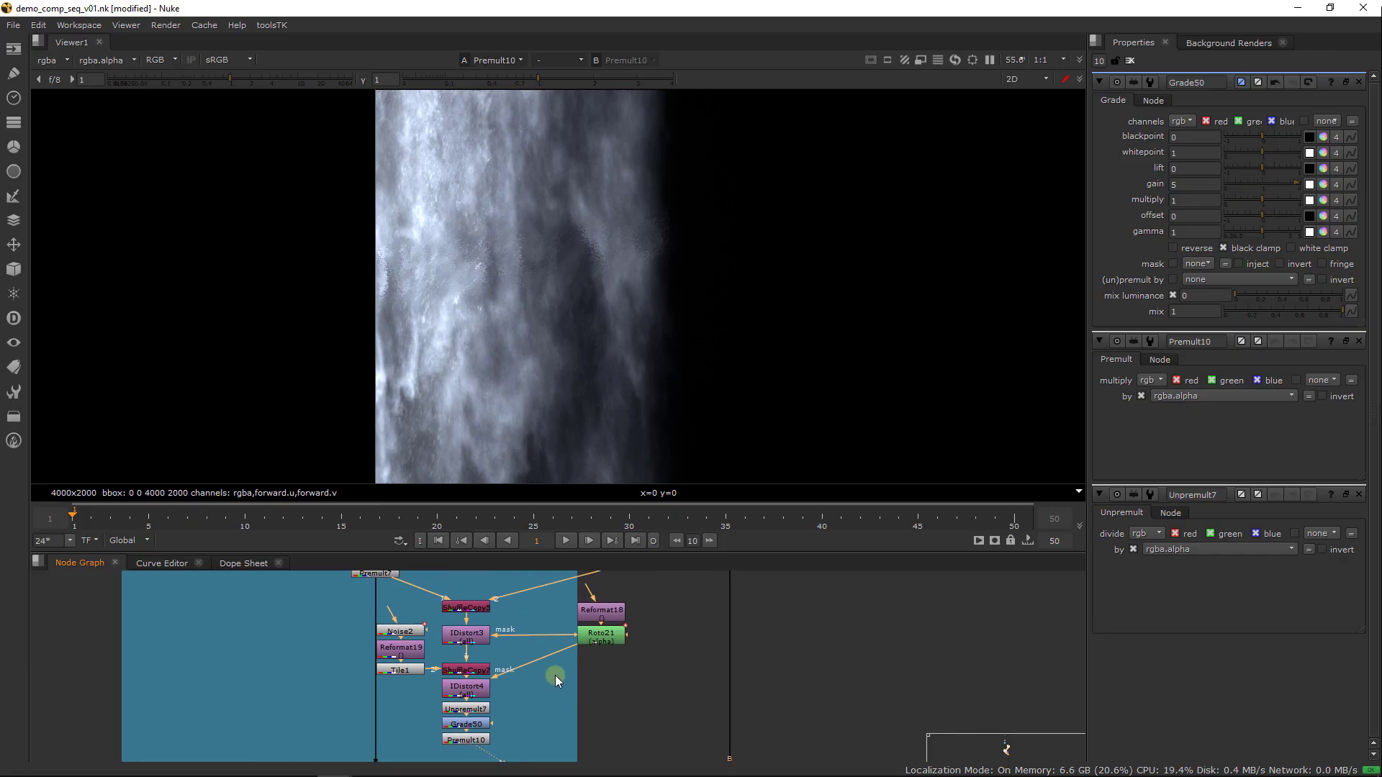
key(Tab)
text(keyer)
key(Return)
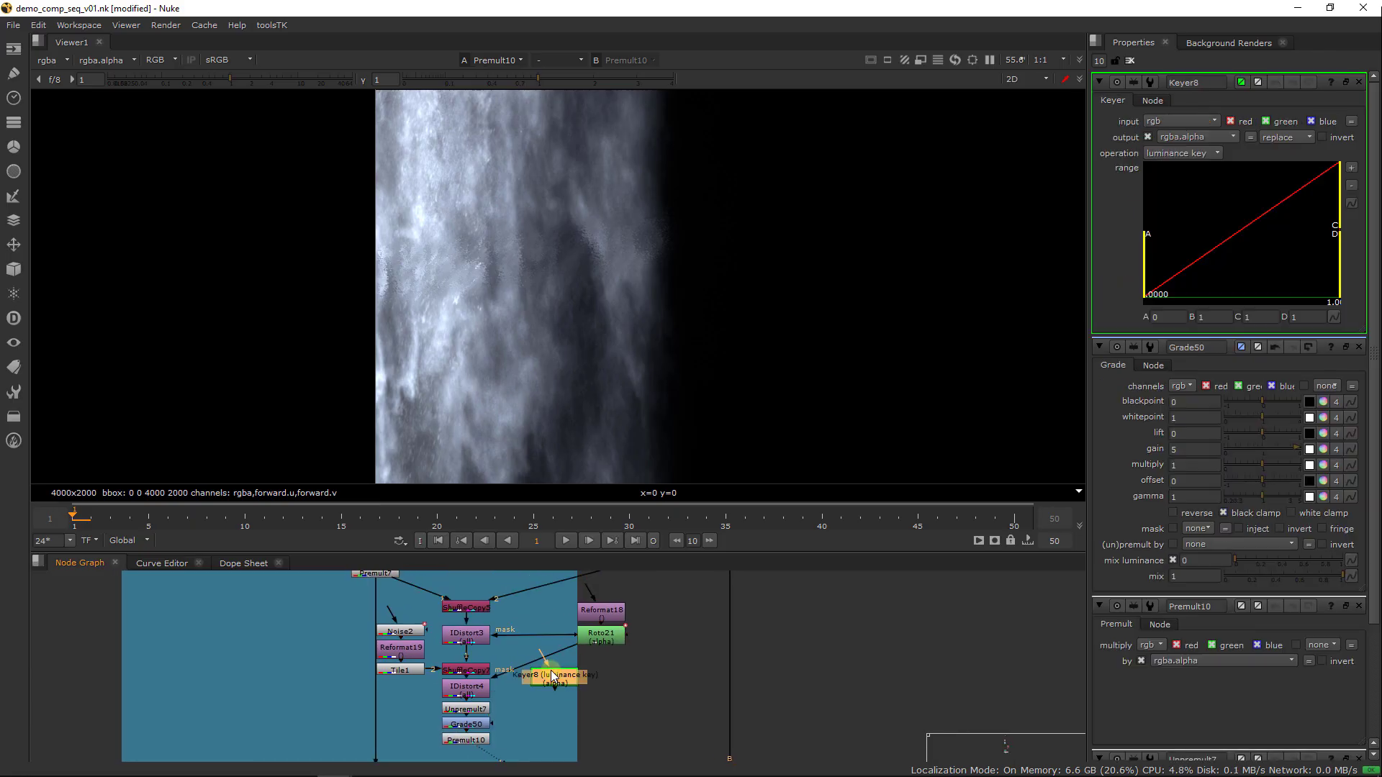
drag(570, 684, 708, 597)
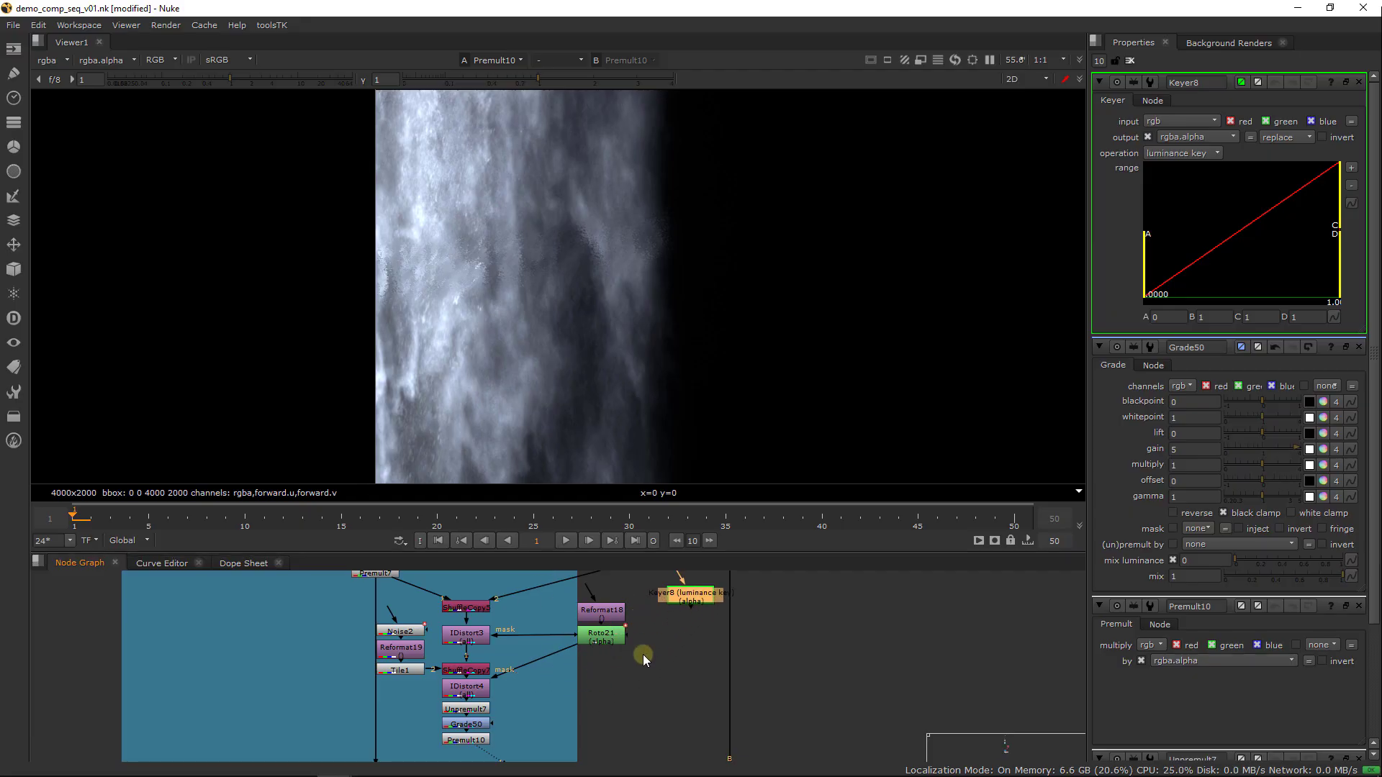
Connect Keyer8's input to IDistort3, make room for it beside Reformat18 and Roto21, and view Keyer8
mouse_move(642, 655)
mouse_down()
mouse_move(615, 617)
mouse_move(616, 659)
mouse_up()
drag(688, 599, 472, 634)
drag(669, 645, 665, 630)
key(1)
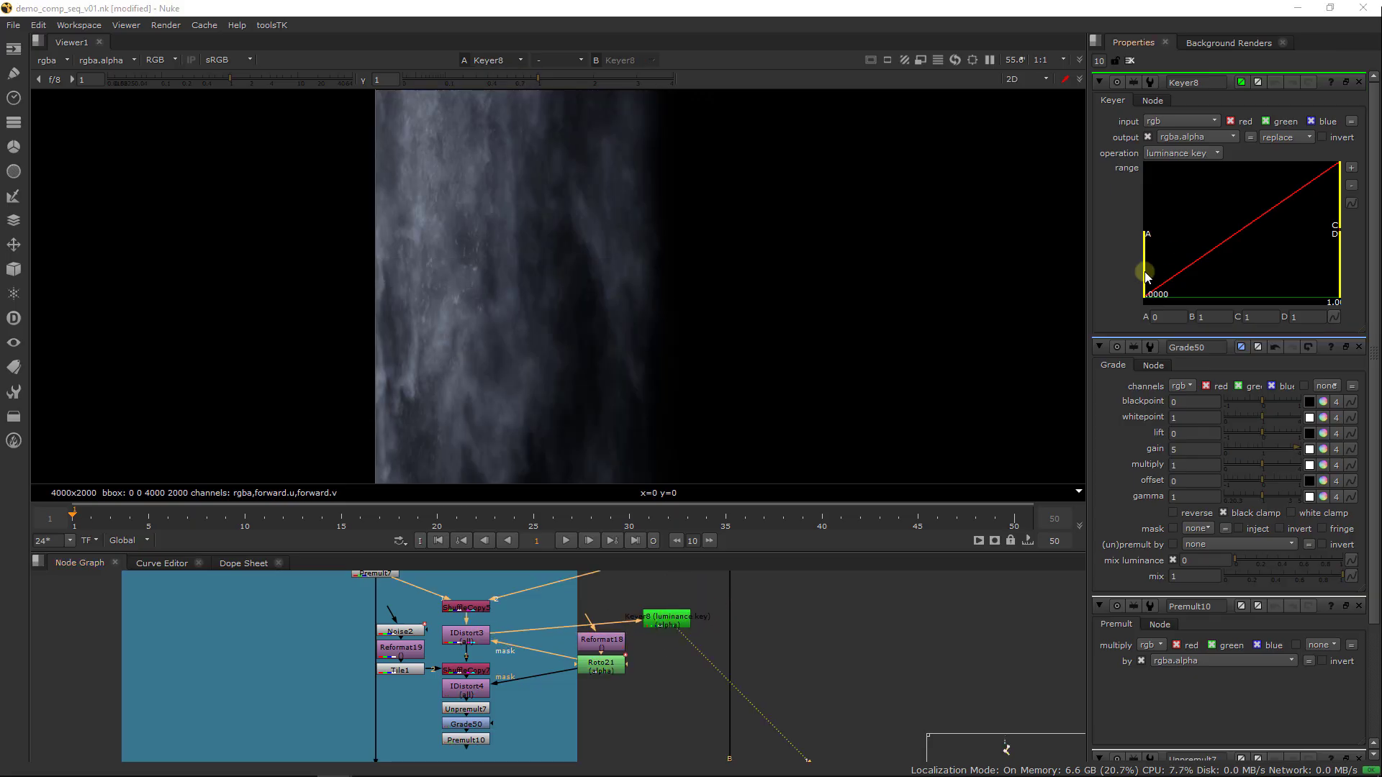
Adjust Keyer8's range to about 0.078 for A and 0.302 for B while viewing its alpha channel
drag(1150, 275, 1201, 275)
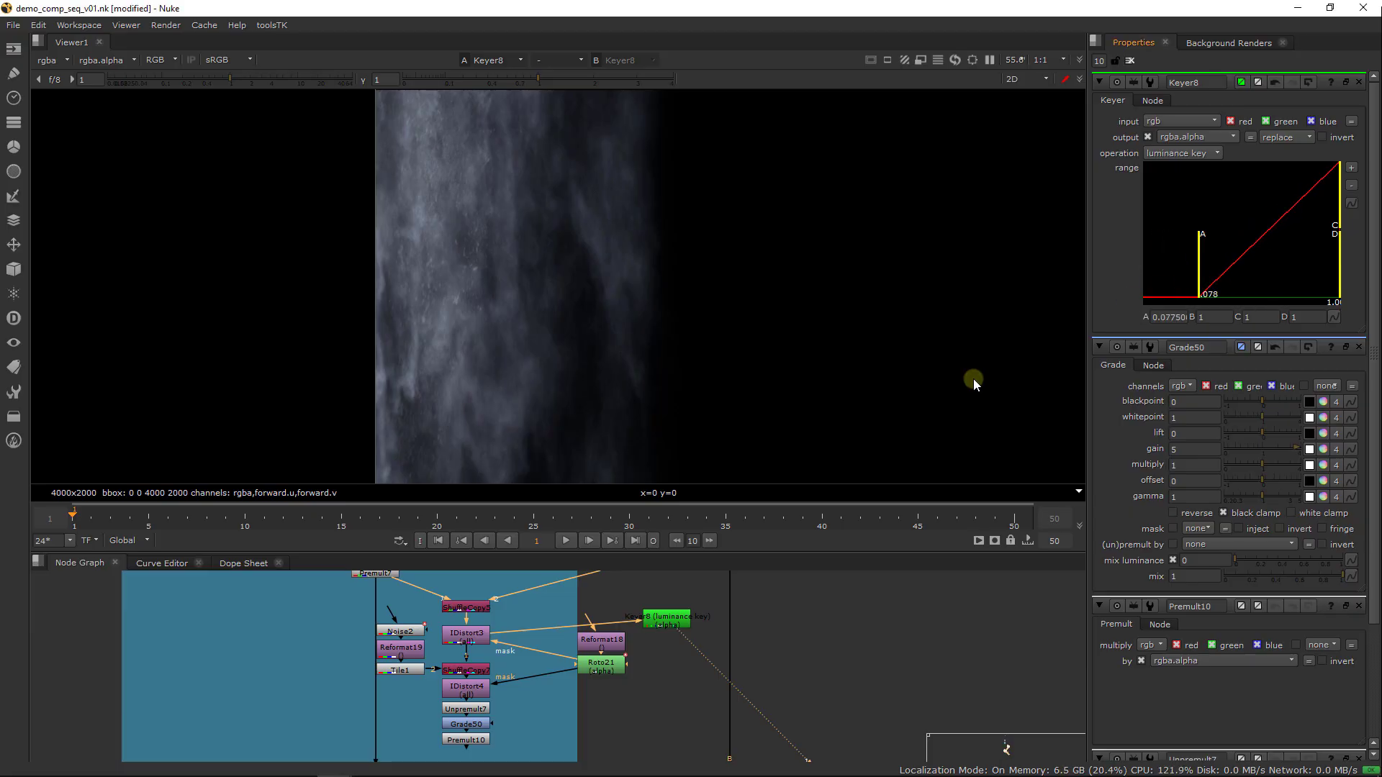
key(a)
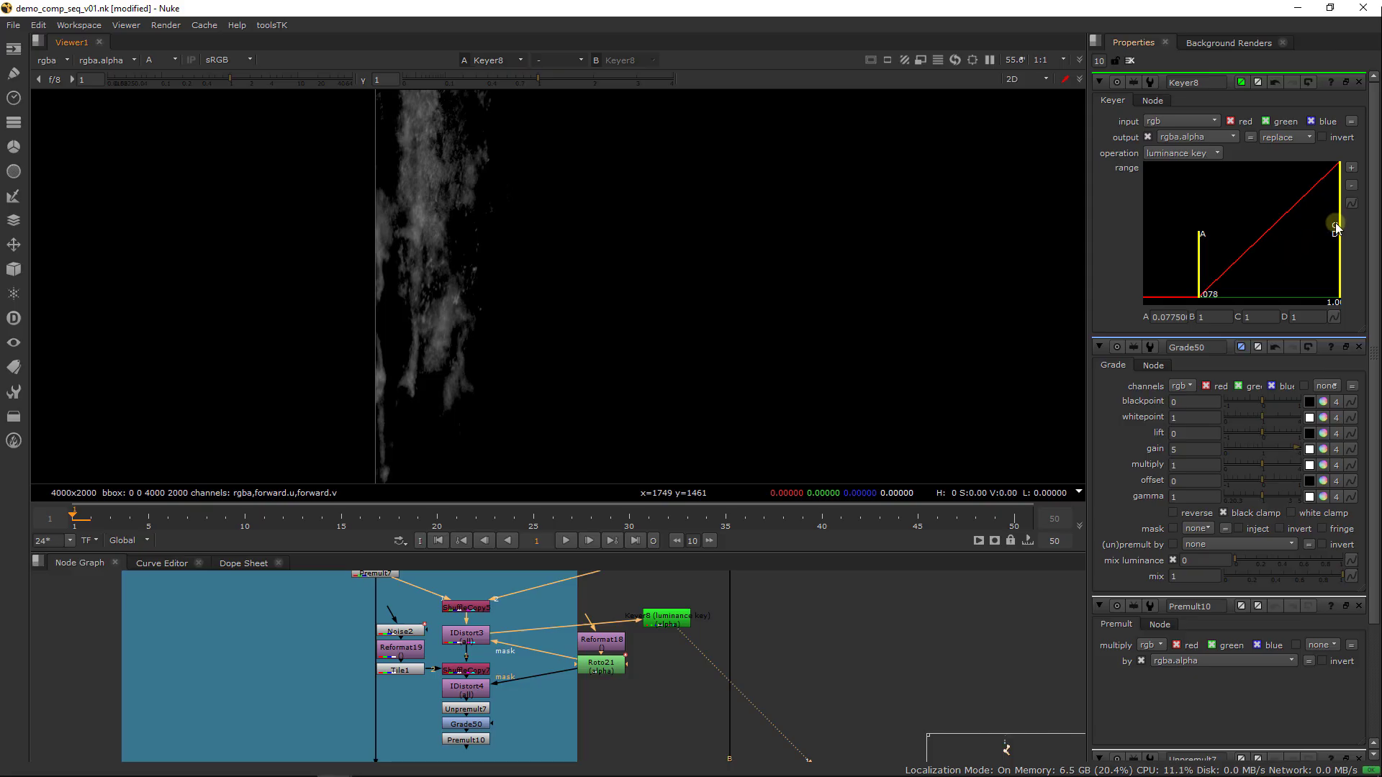
drag(1340, 219, 1253, 226)
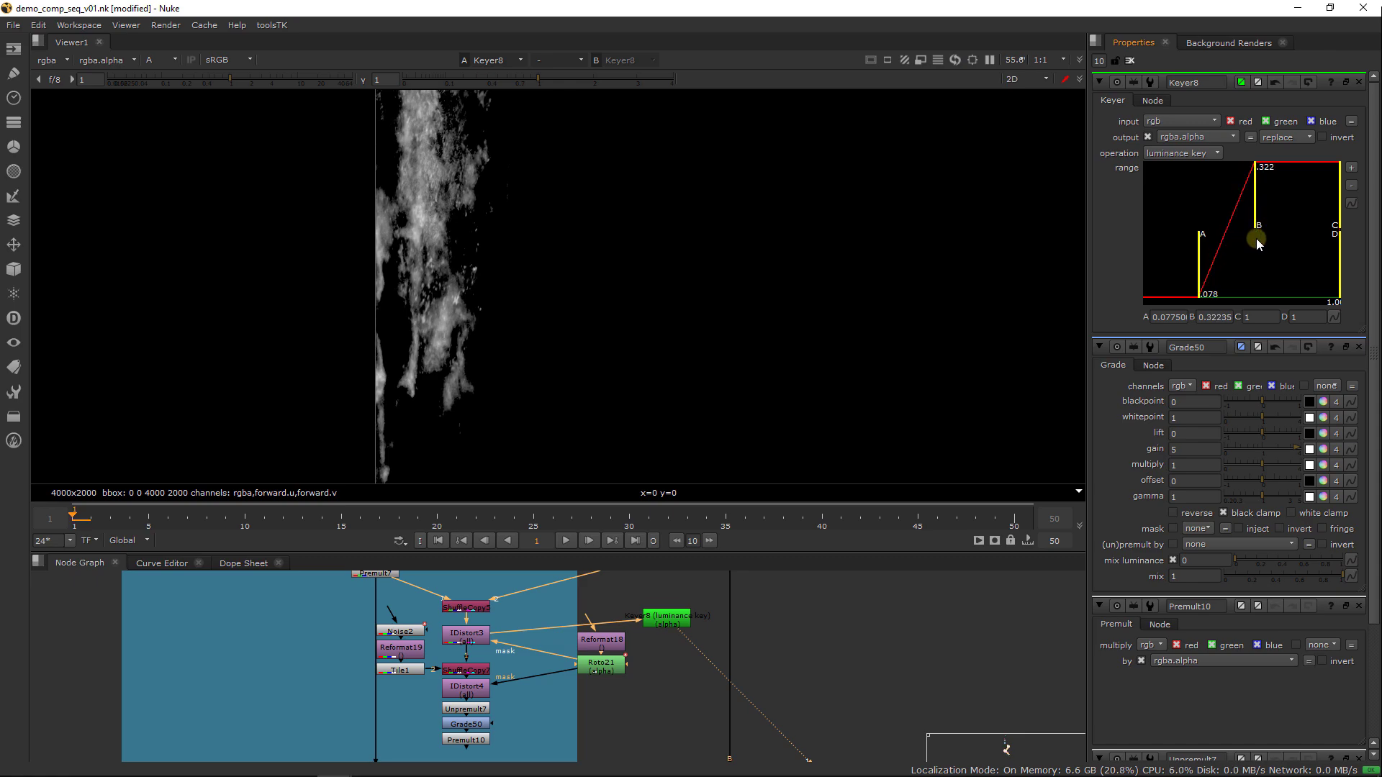
drag(1255, 217, 1253, 219)
click(679, 620)
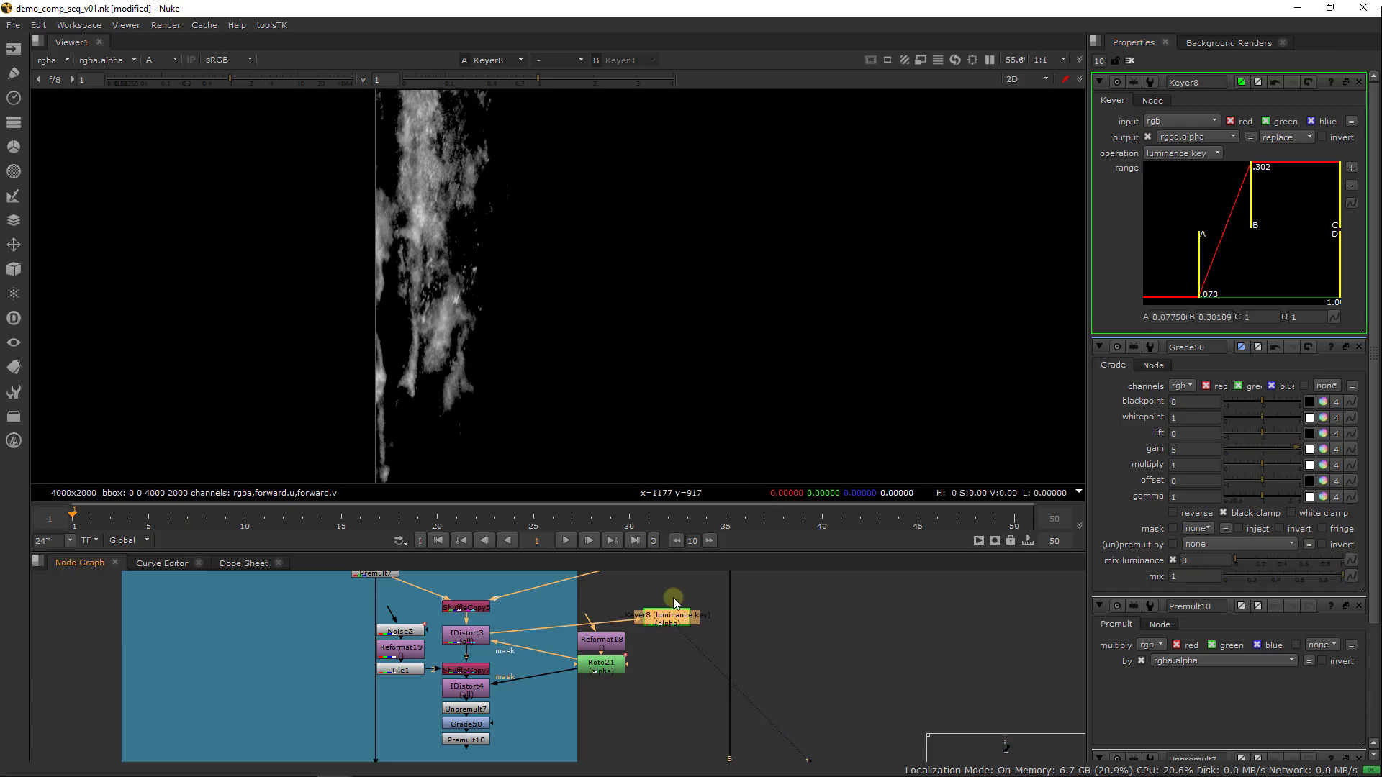
click(673, 594)
key(a)
key(a)
Add a Merge node below Roto21, feed it from Roto21 and Keyer8, and view the merged alpha
key(Tab)
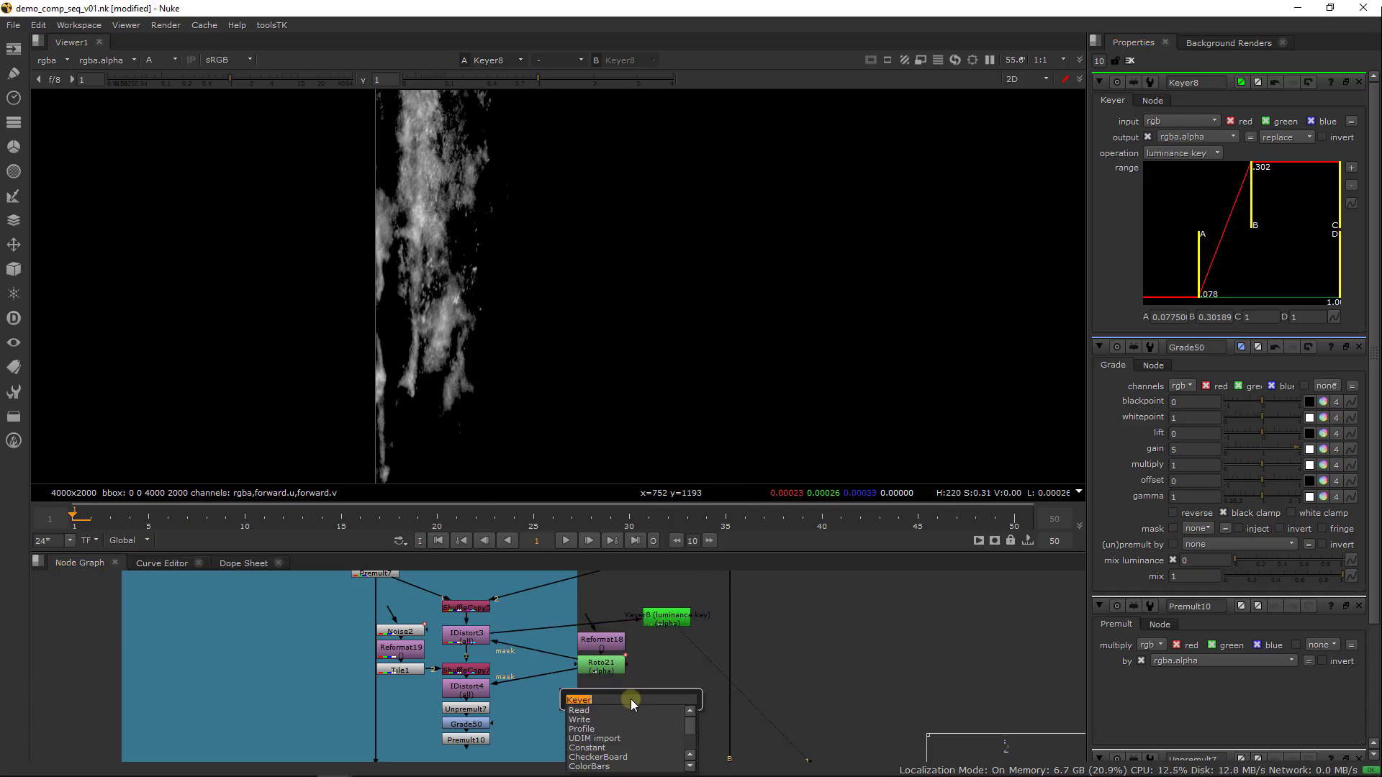
text(merge)
key(Return)
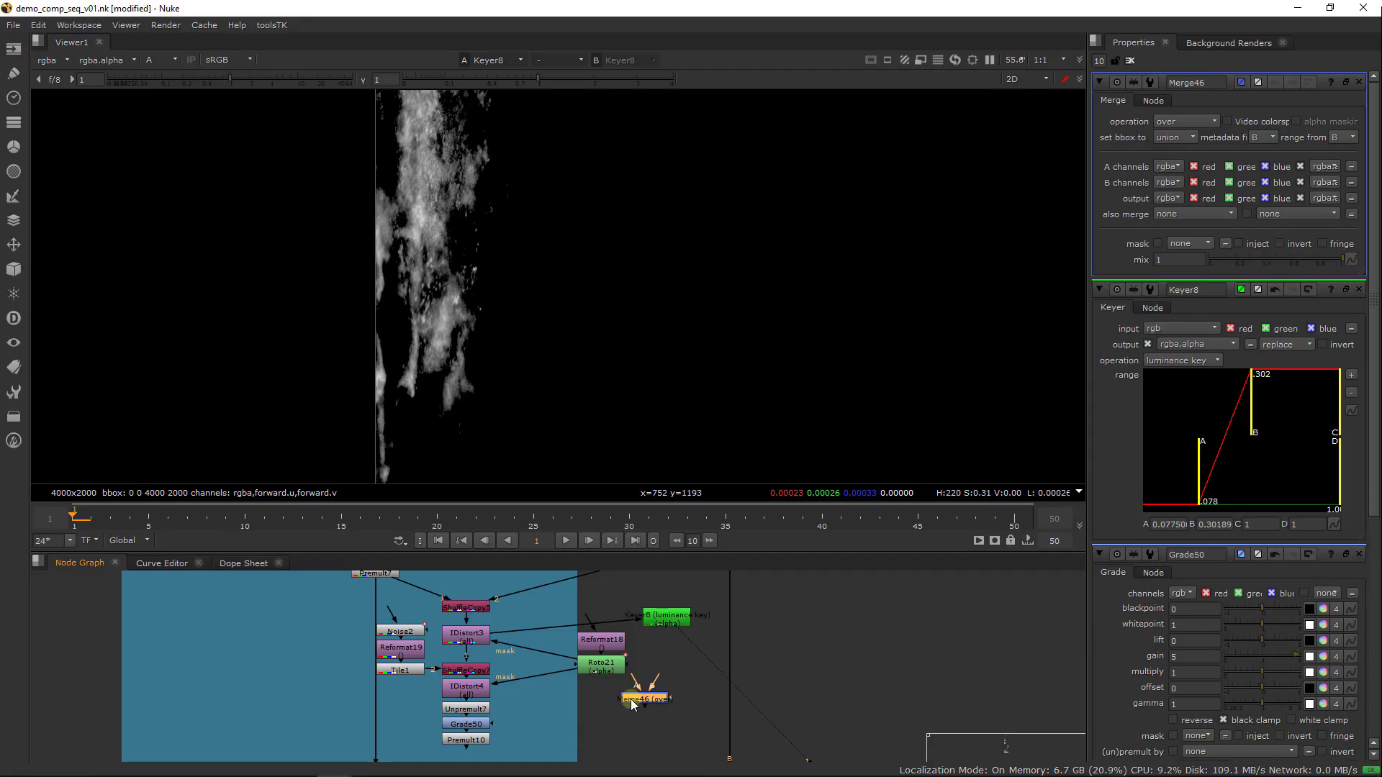
drag(657, 681, 665, 622)
click(661, 696)
key(1)
click(670, 687)
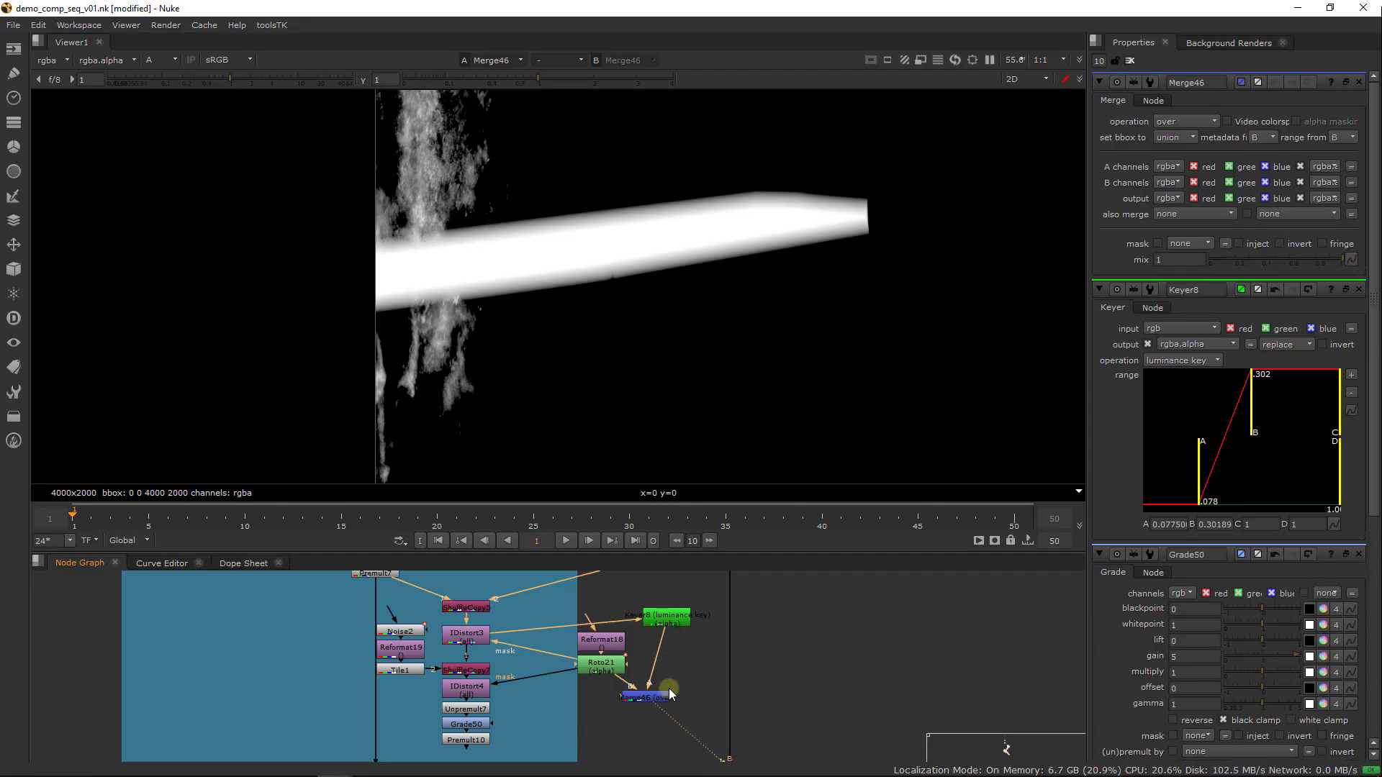
Set Merge46's operation to multiply and connect Grade50's mask input to it
click(1179, 122)
click(1201, 282)
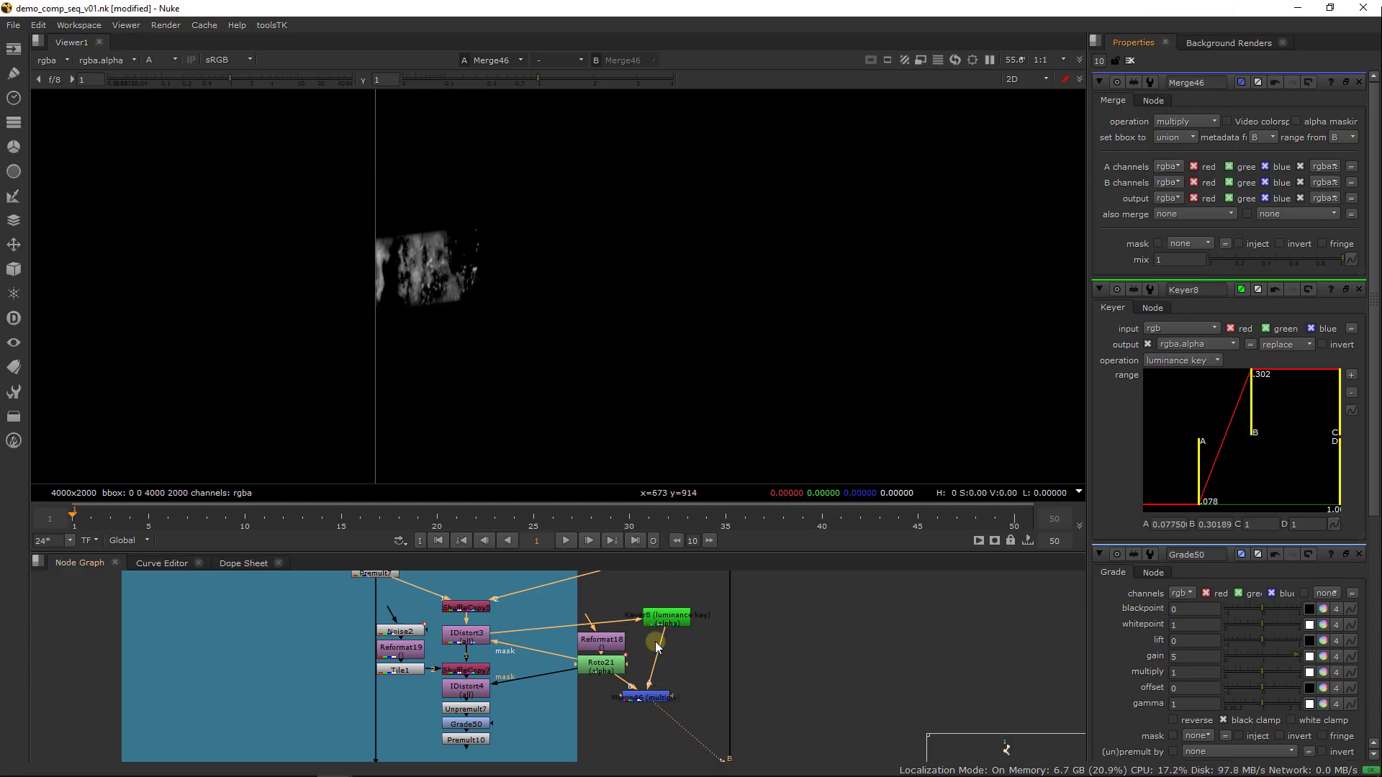
double_click(590, 674)
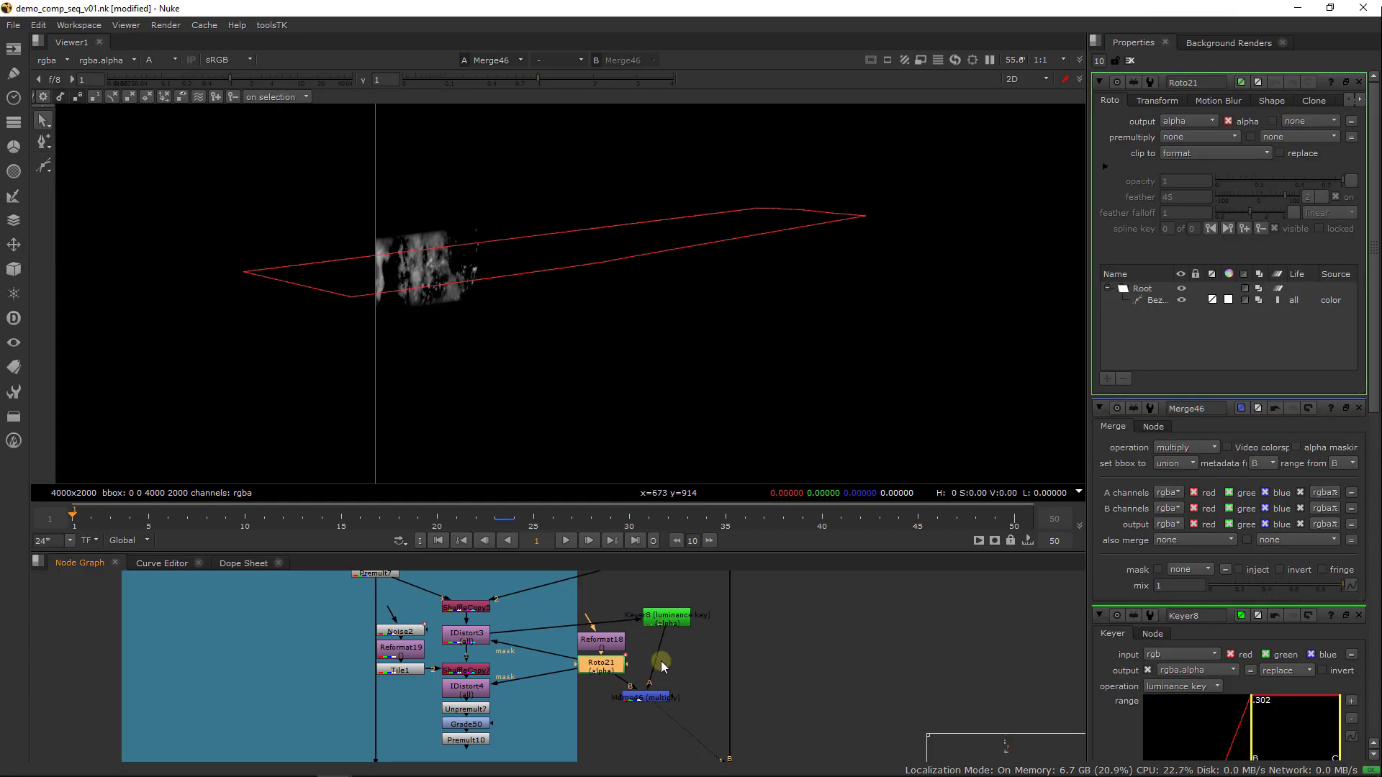
drag(523, 730, 612, 708)
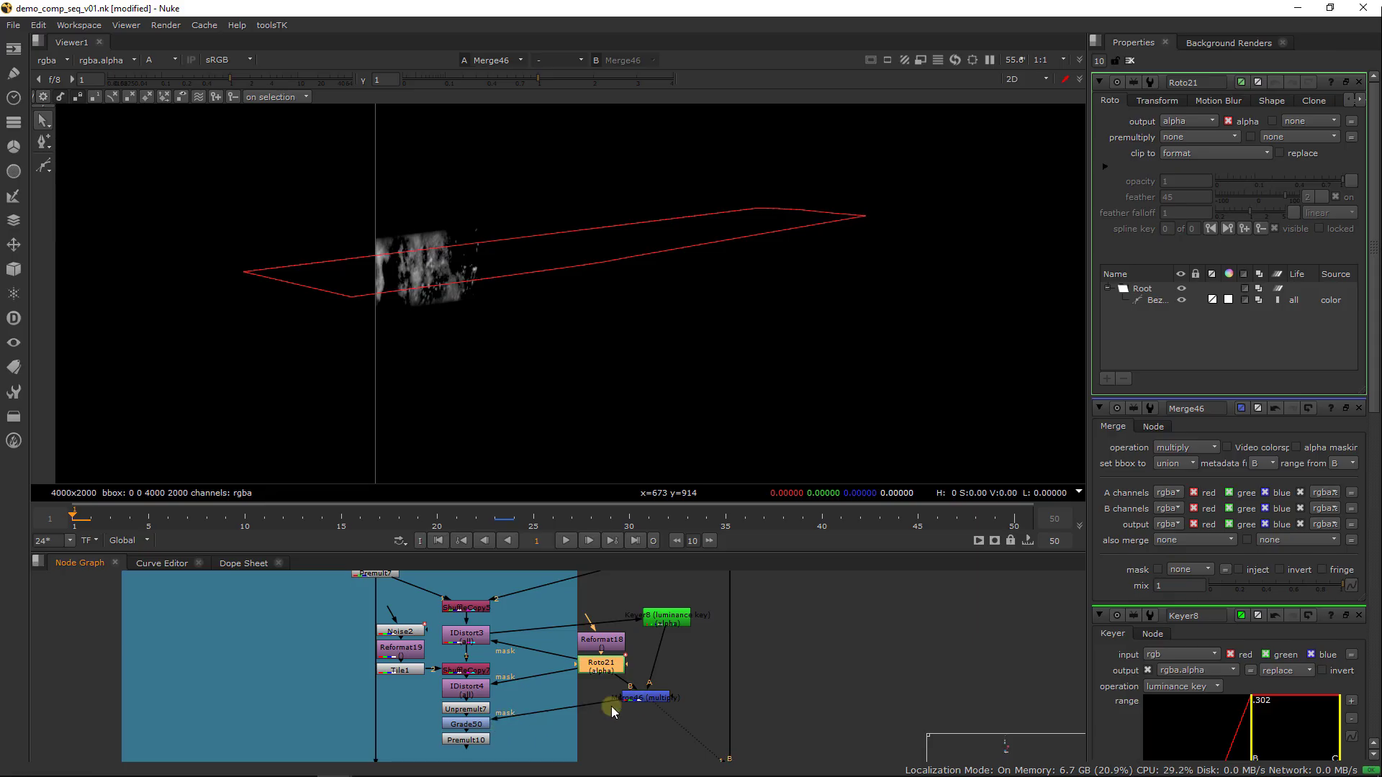
View the Premult10 result, clear the open node properties, and view Merge46's combined alpha
click(478, 742)
key(1)
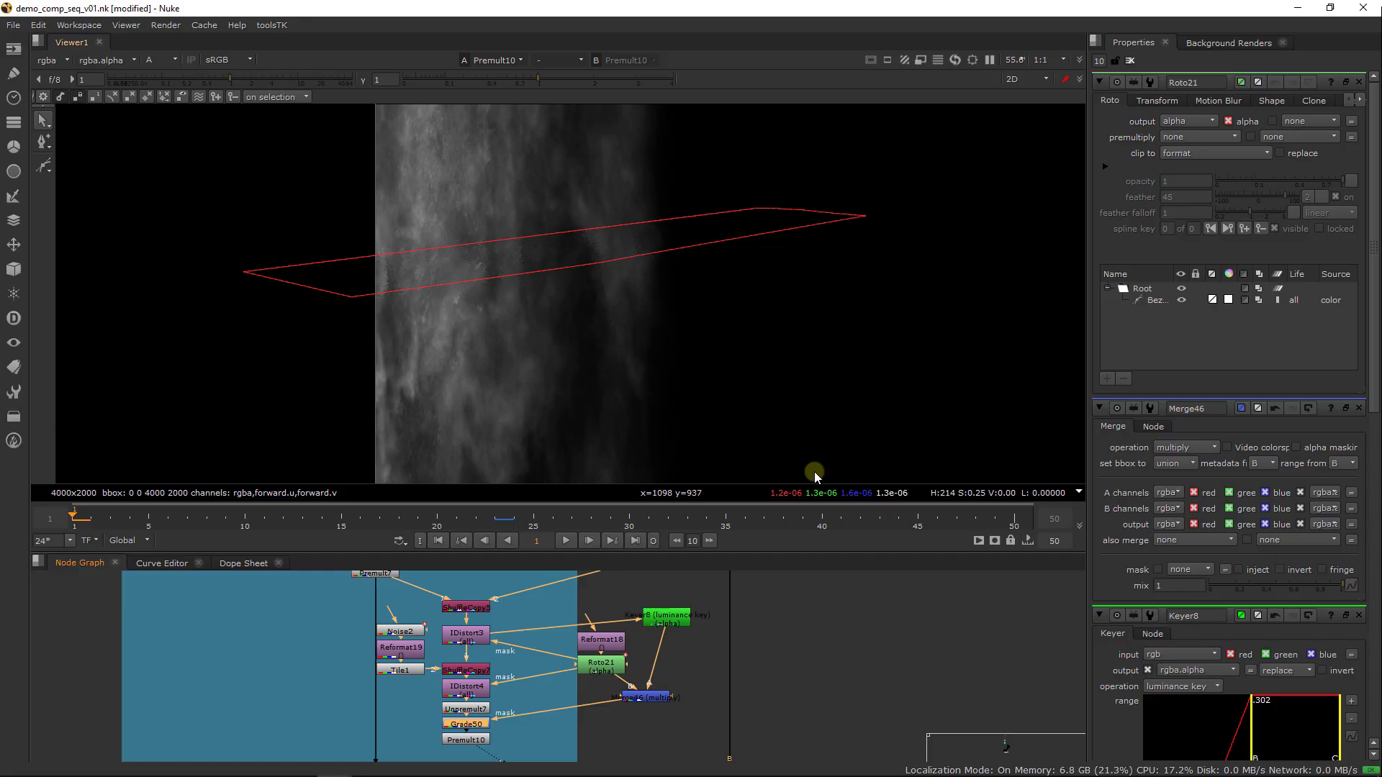
double_click(466, 724)
click(1132, 62)
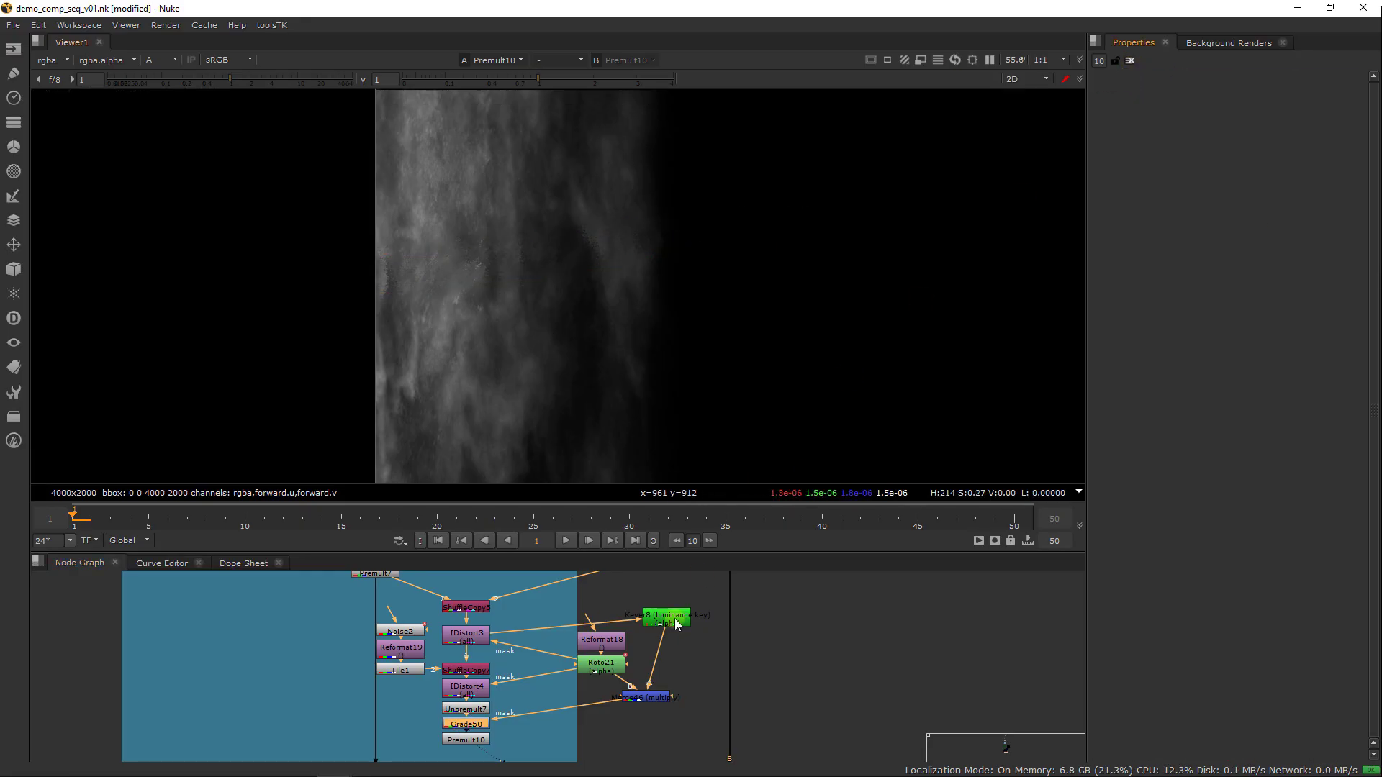
key(1)
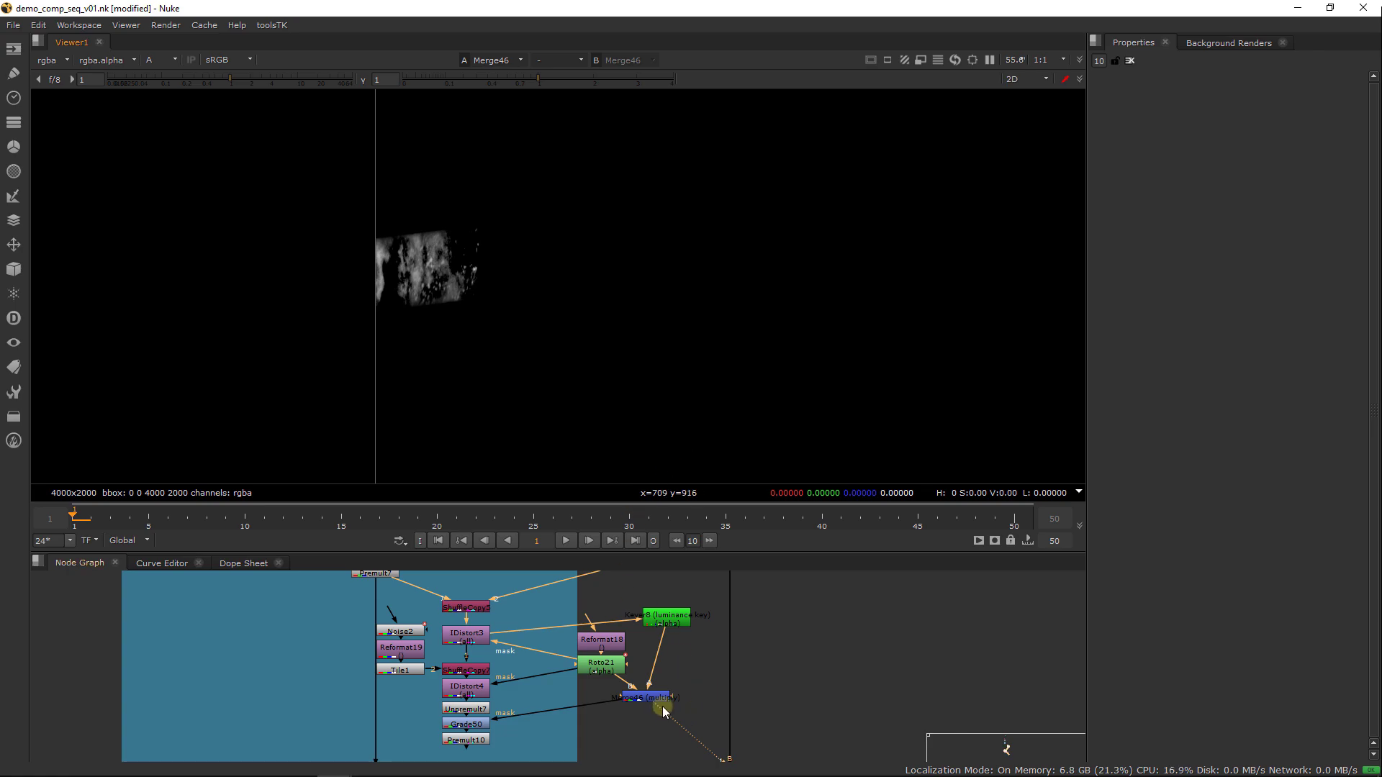
Add a Shuffle node below Merge46 and route its alpha into the red, green and blue channels
key(Tab)
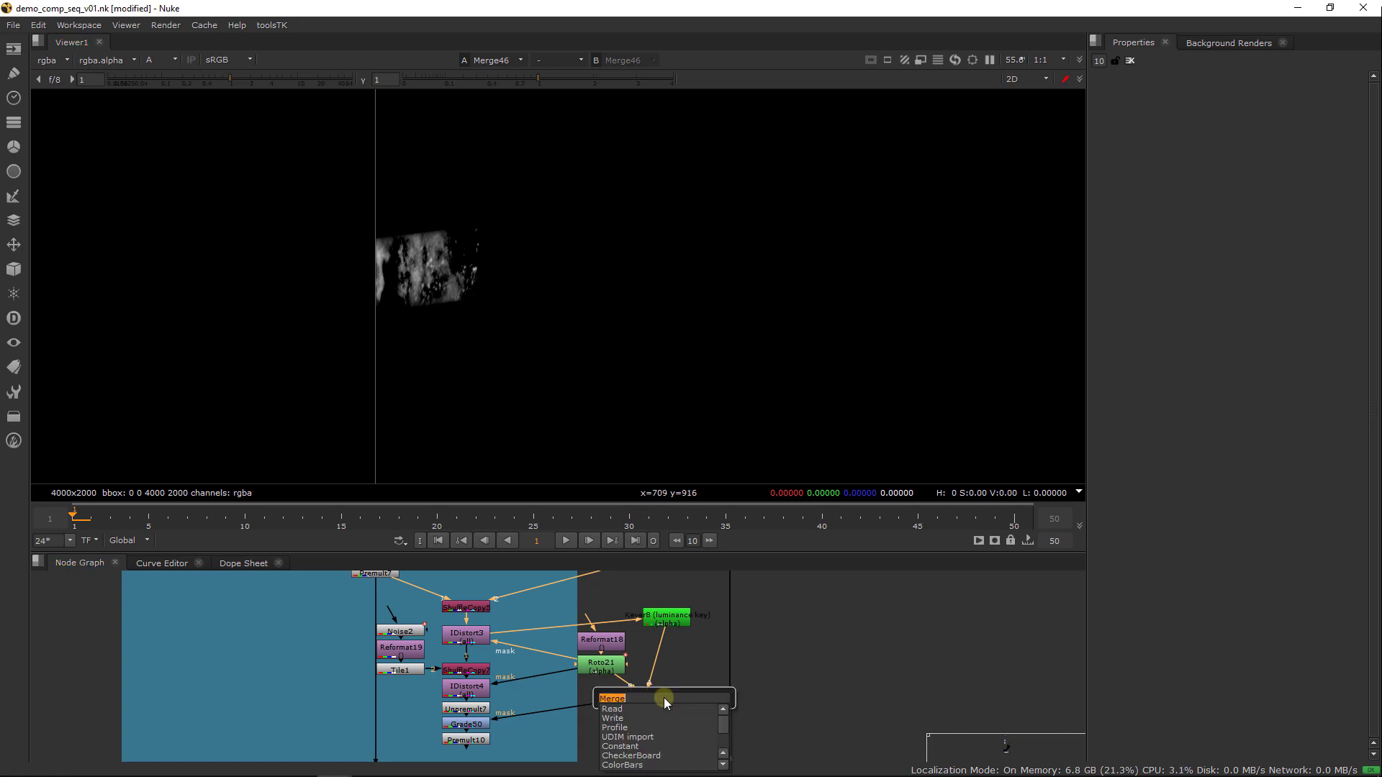
text(Shuffle)
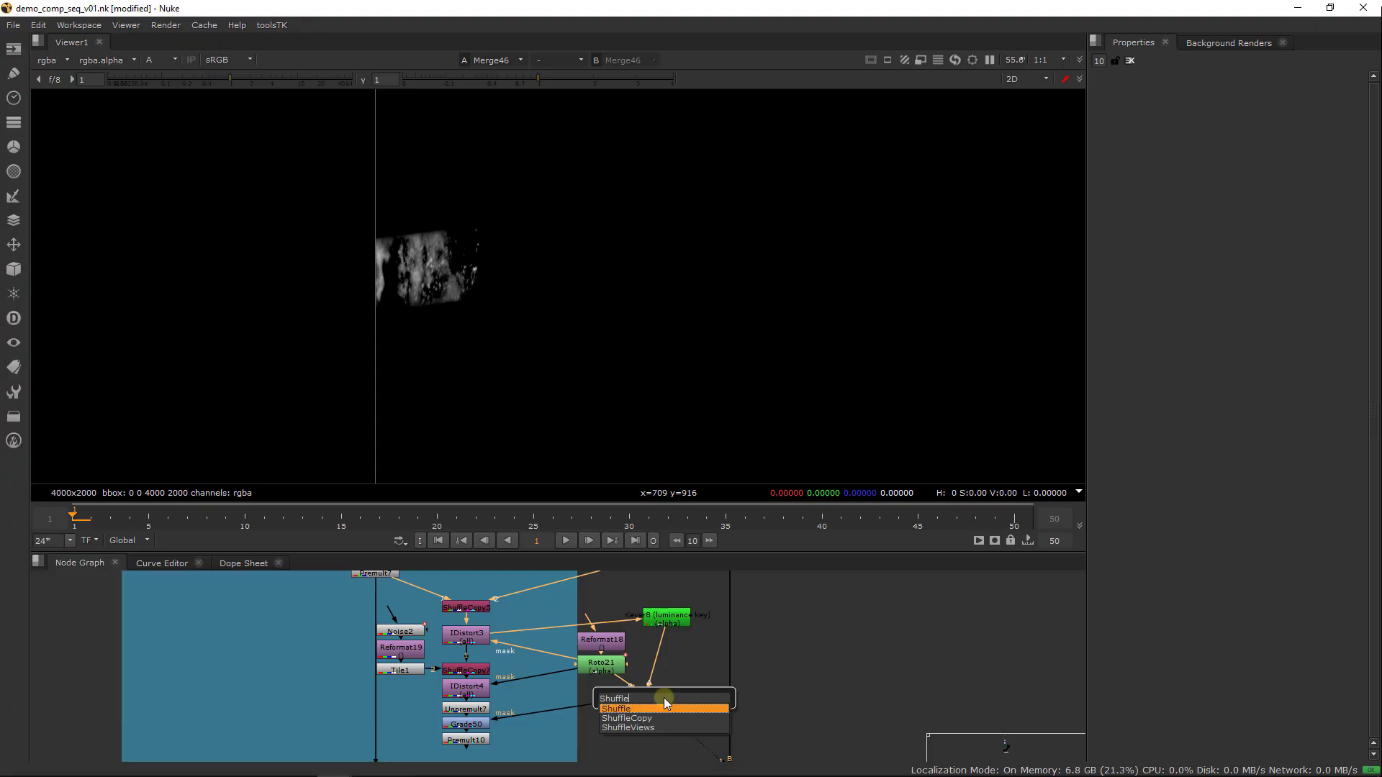
key(Return)
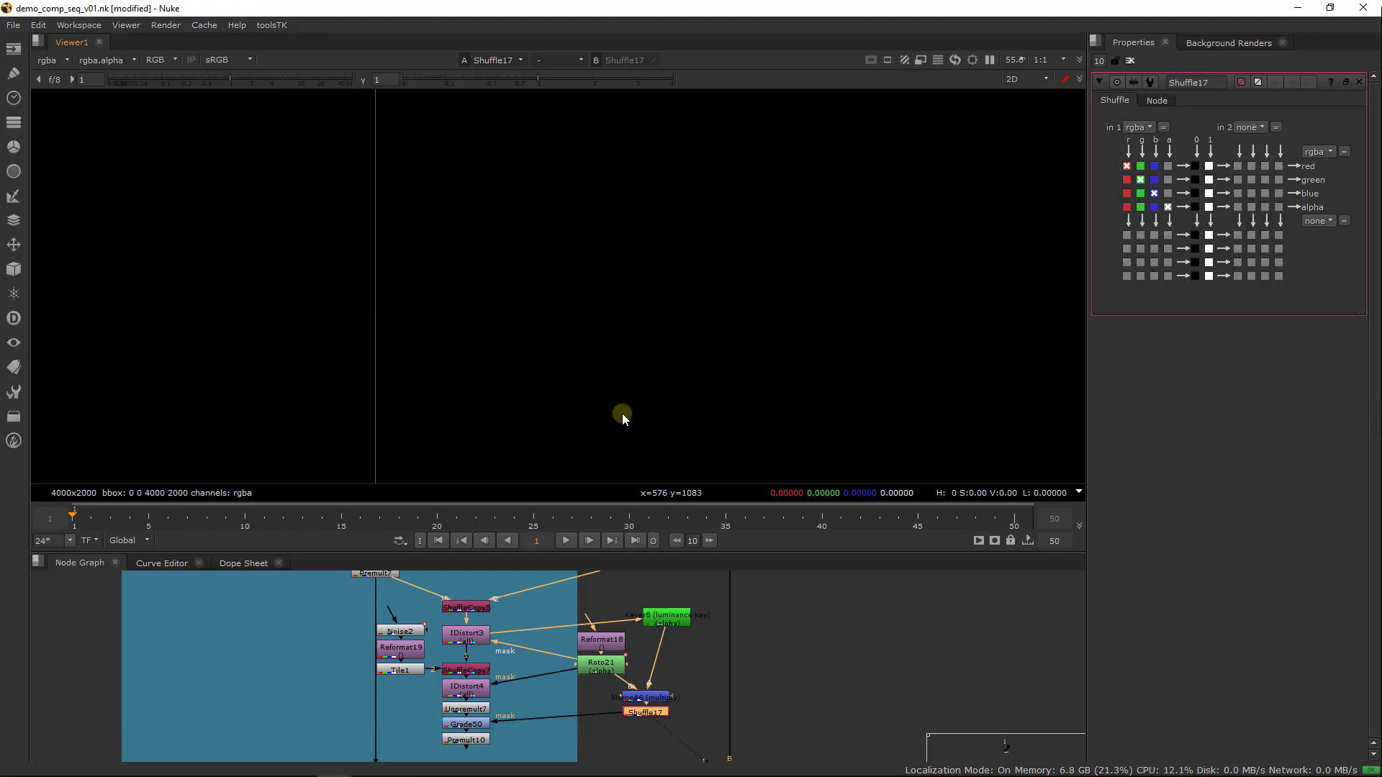
click(1168, 193)
click(1168, 180)
click(1168, 165)
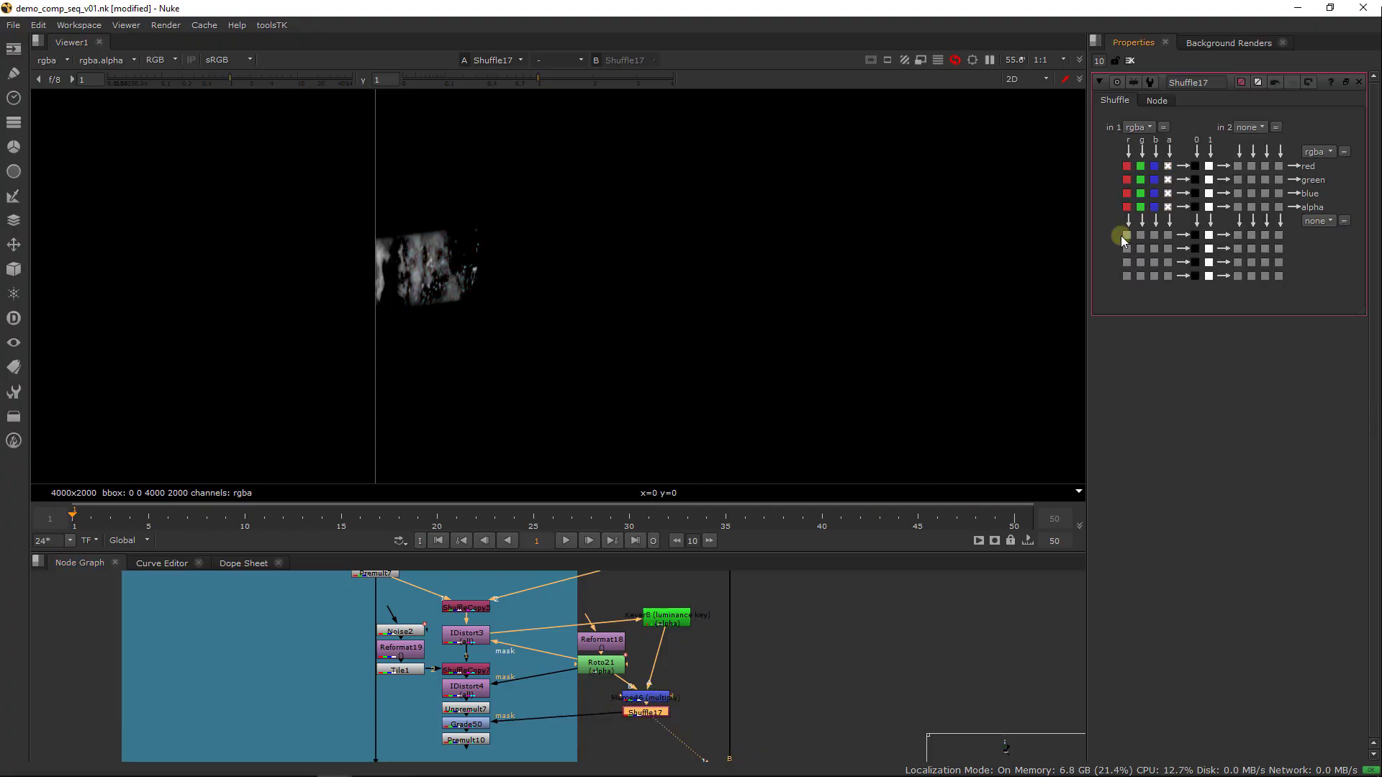
View Premult10 in colour and toggle Grade50 off and on to compare the masked brightening of the waterfall
click(474, 736)
key(1)
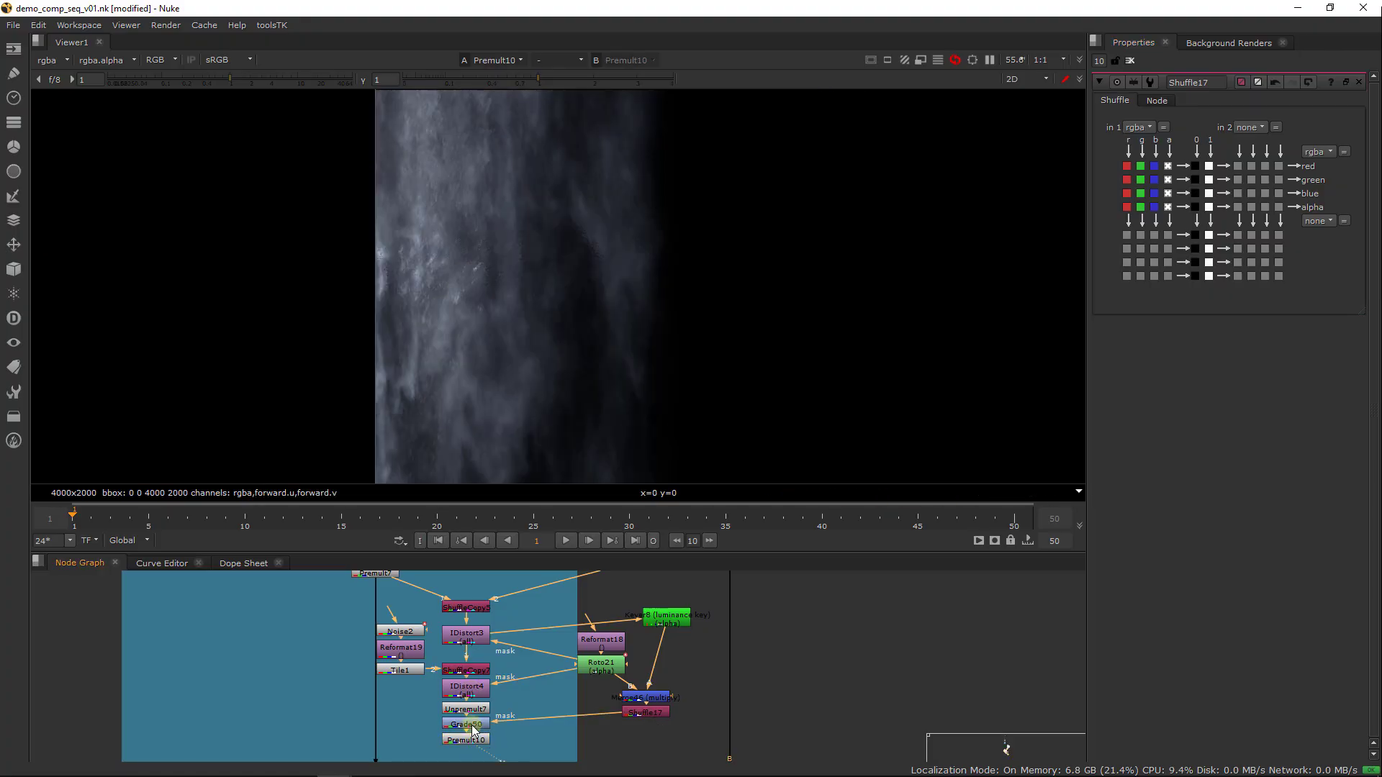
click(473, 724)
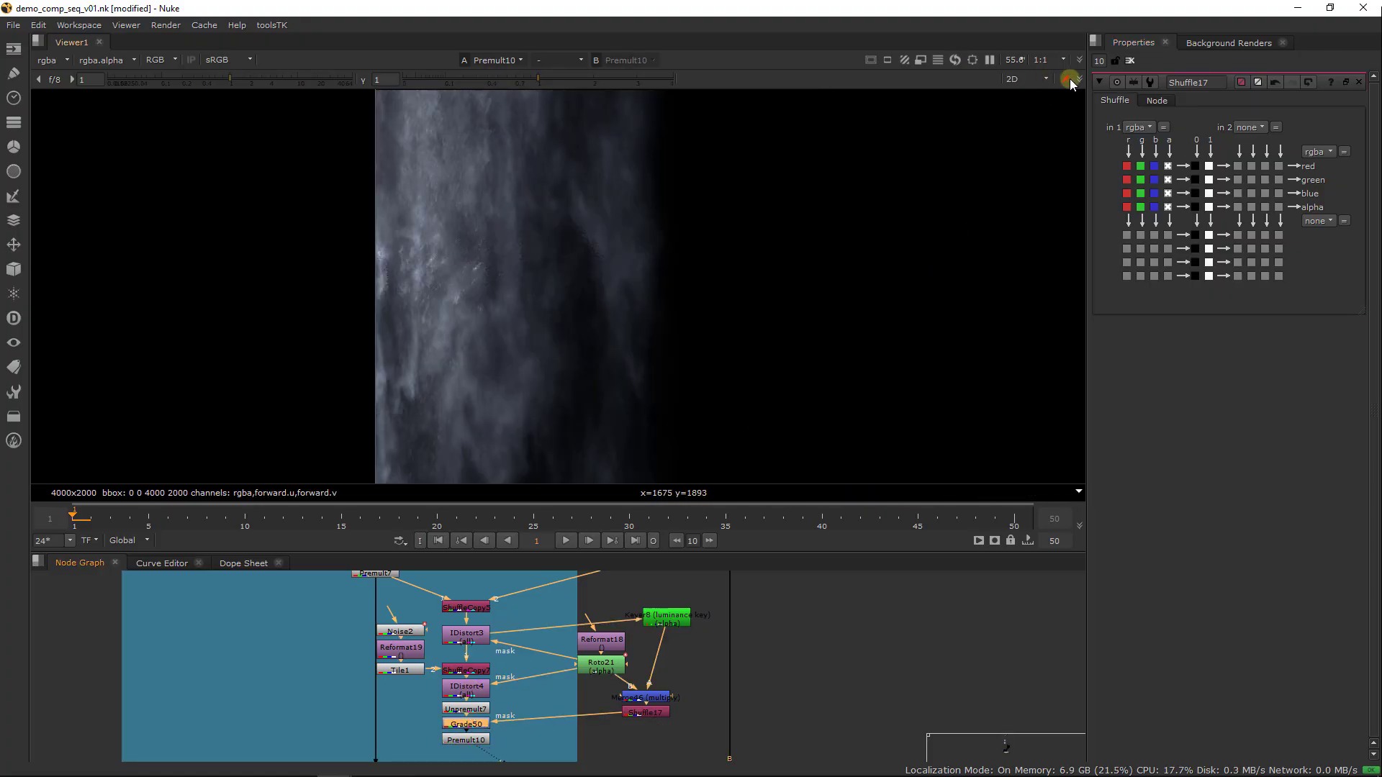
click(1129, 60)
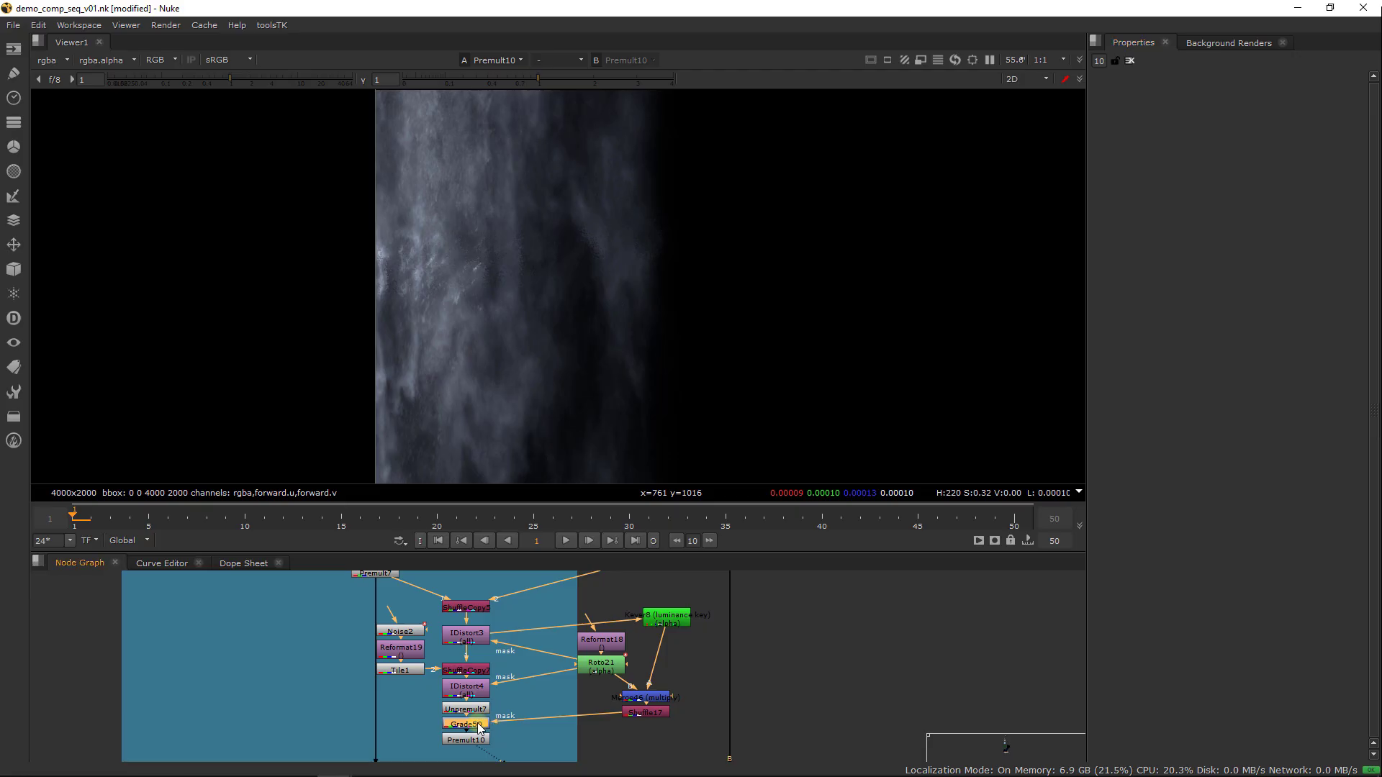
key(d)
key(d)
key(d)
key(d)
key(d)
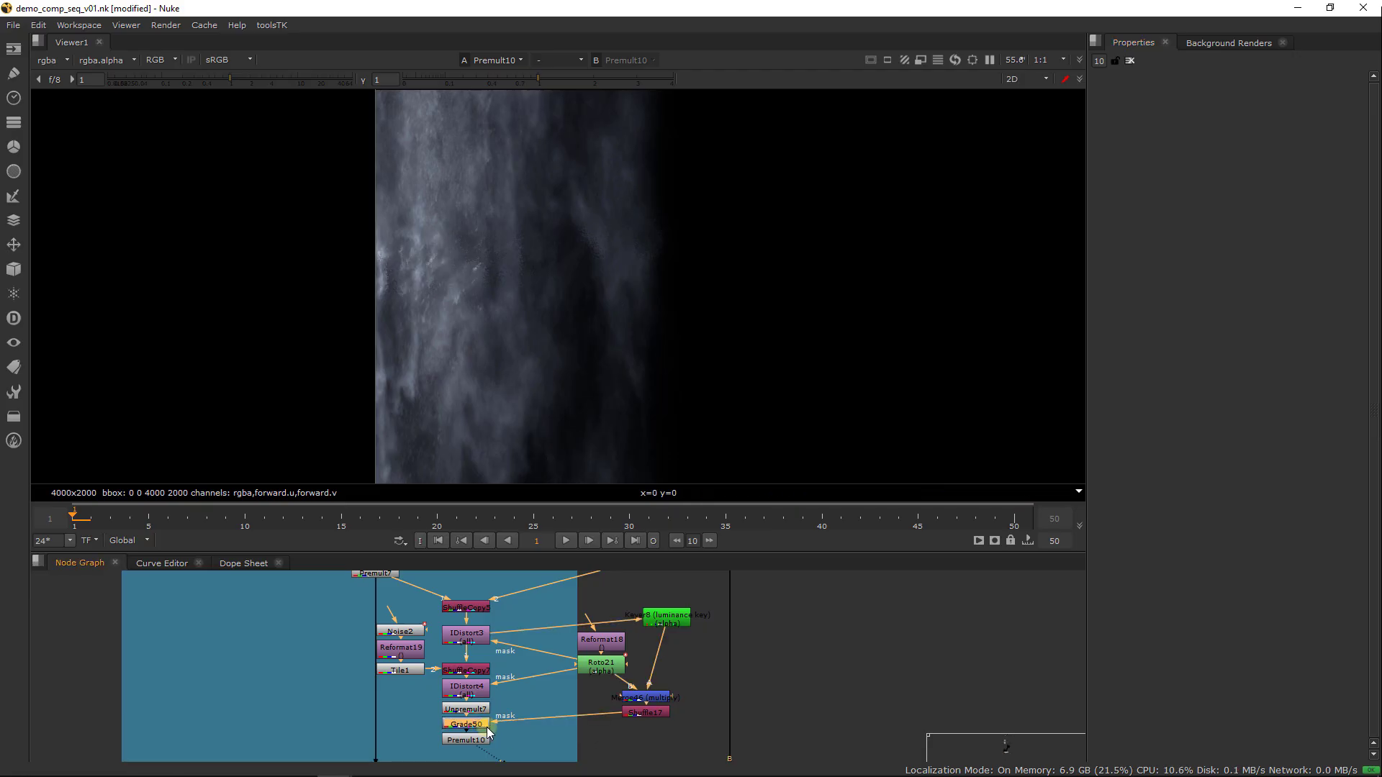
key(d)
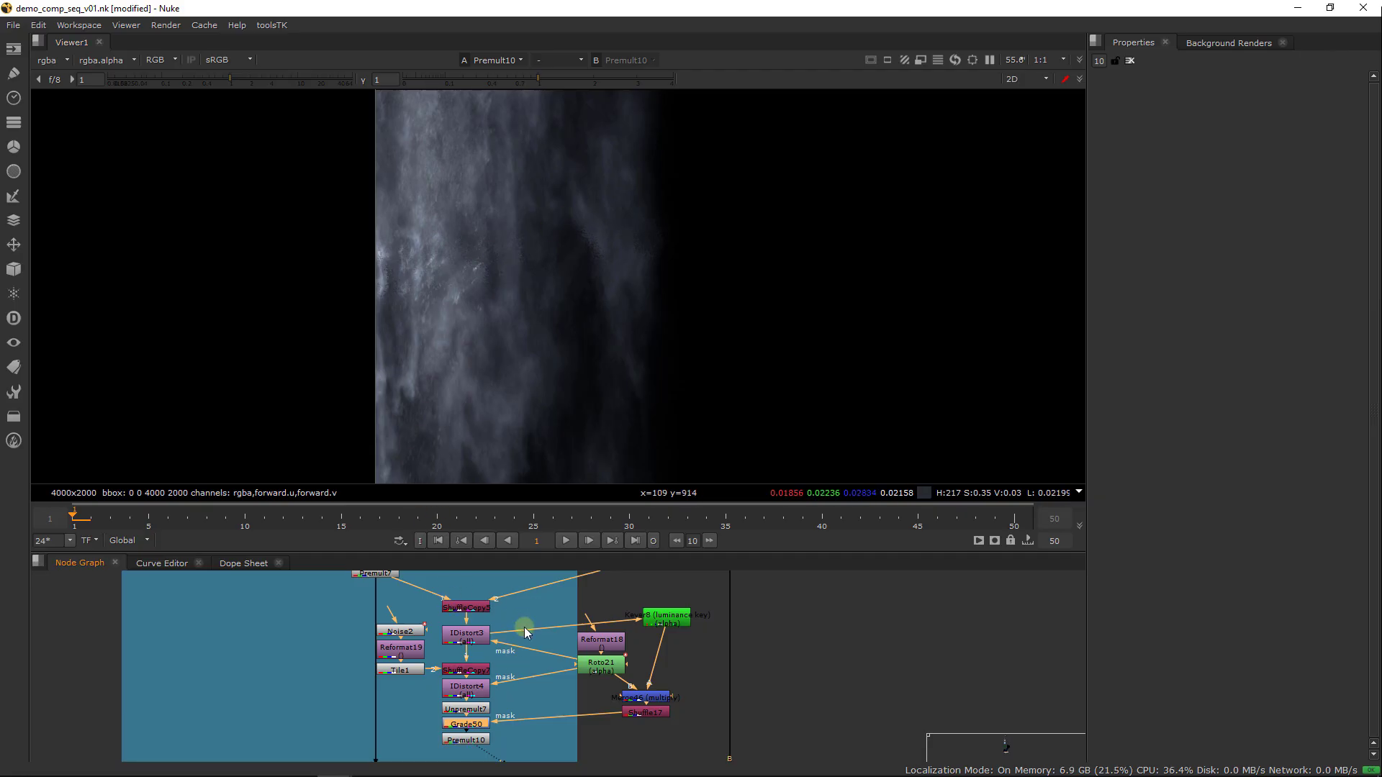
Compare the waterfall before and after the distortion and grading by alternating the viewer between Premult7 and Premult10
middle_drag(523, 628, 502, 747)
middle_drag(512, 663, 534, 655)
click(383, 676)
middle_drag(478, 700, 531, 552)
key(1)
click(525, 687)
click(462, 720)
key(1)
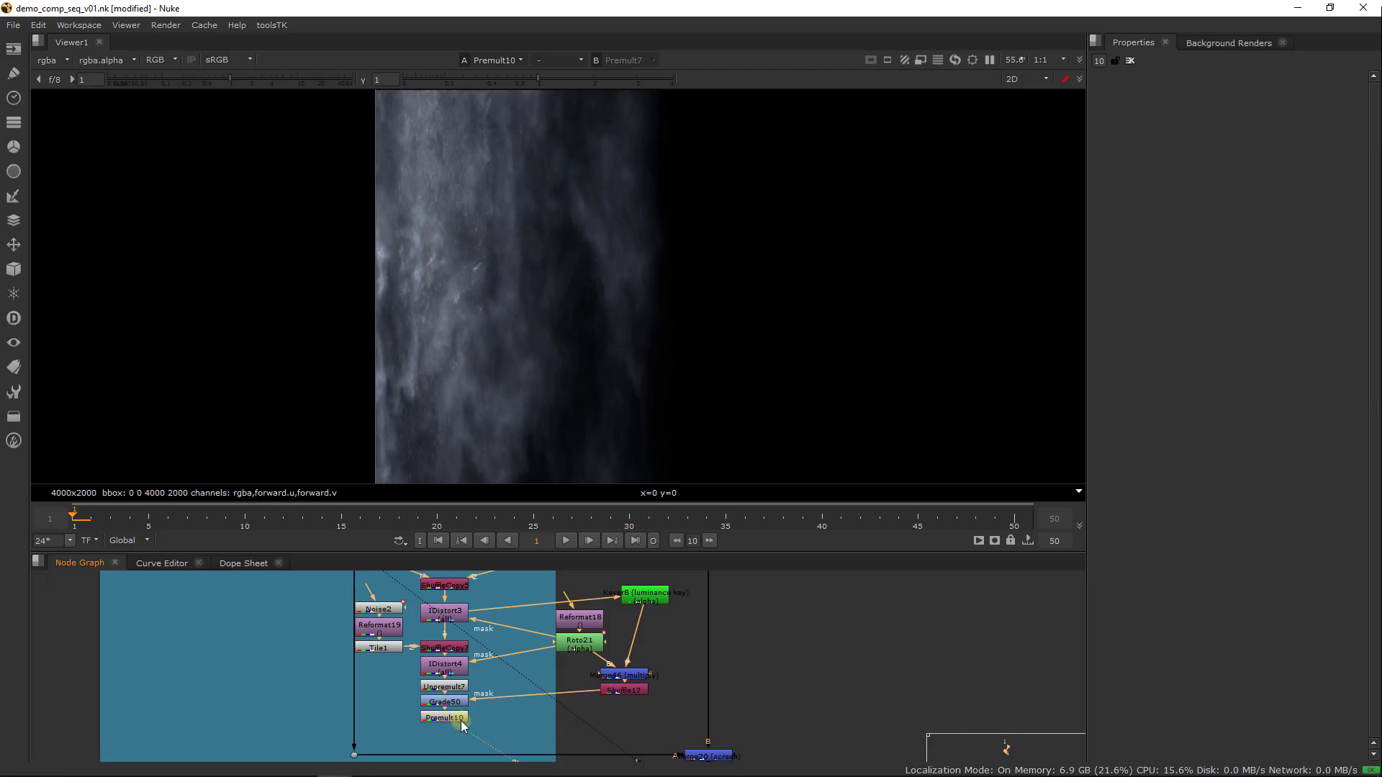
key(1)
key(2)
key(1)
key(2)
key(1)
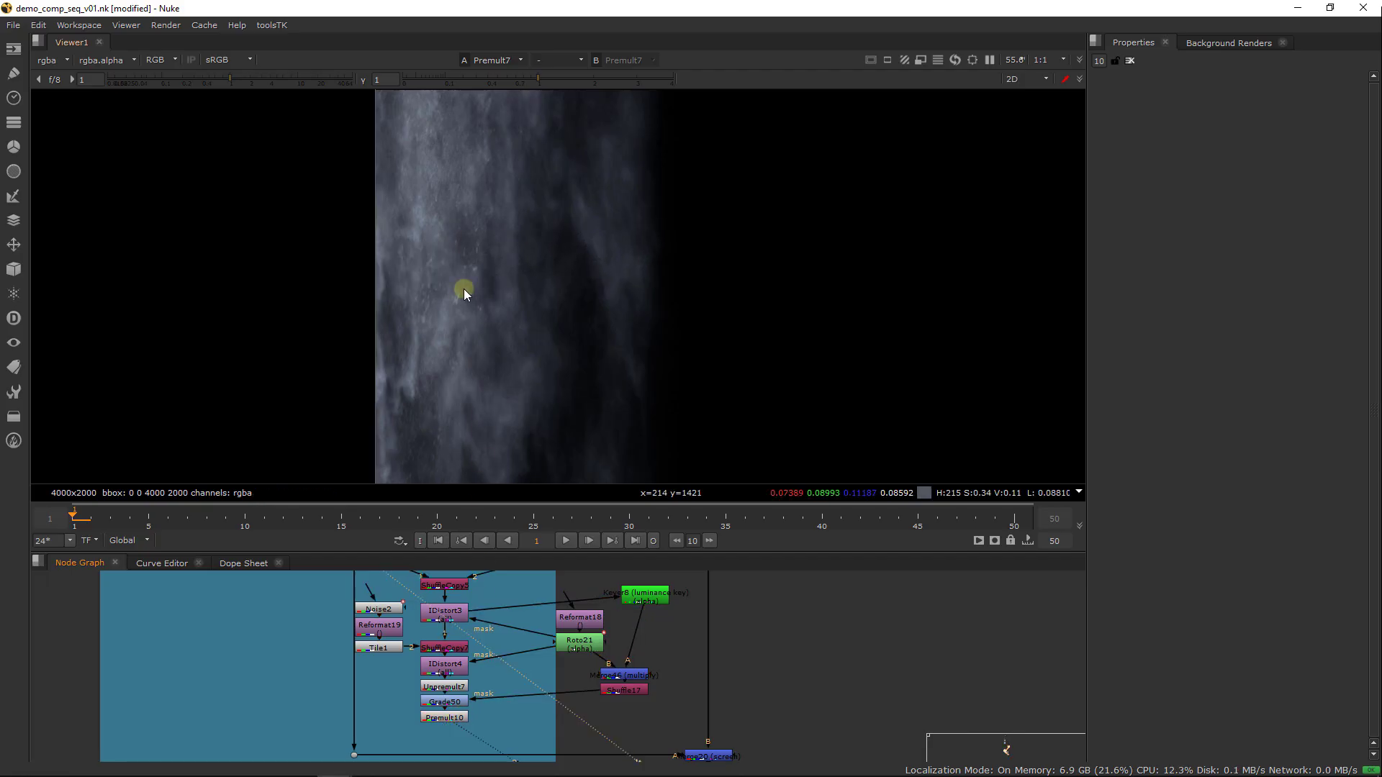
key(2)
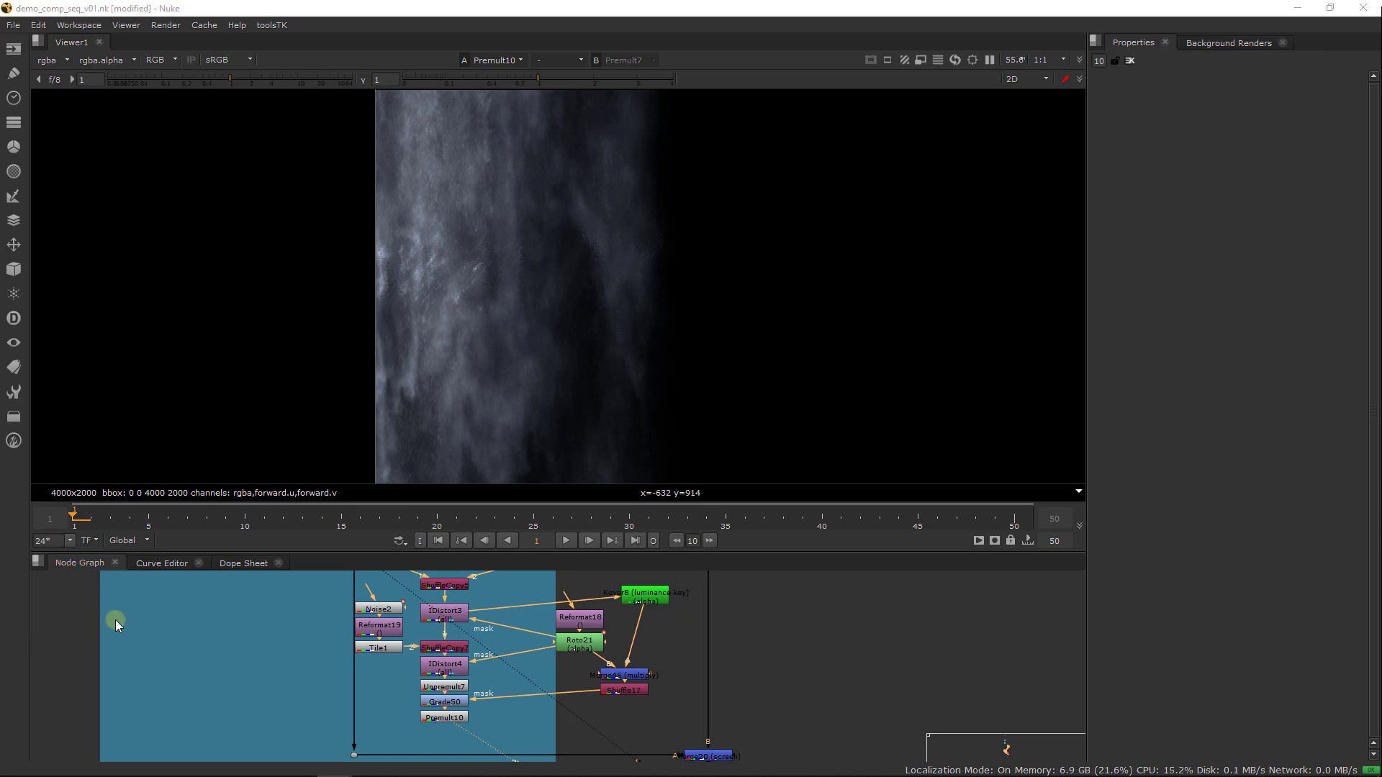
Move Premult10 down to leave room below Grade50, and view the Merge20 composite
drag(444, 717, 445, 756)
middle_drag(651, 731, 603, 700)
click(660, 723)
key(1)
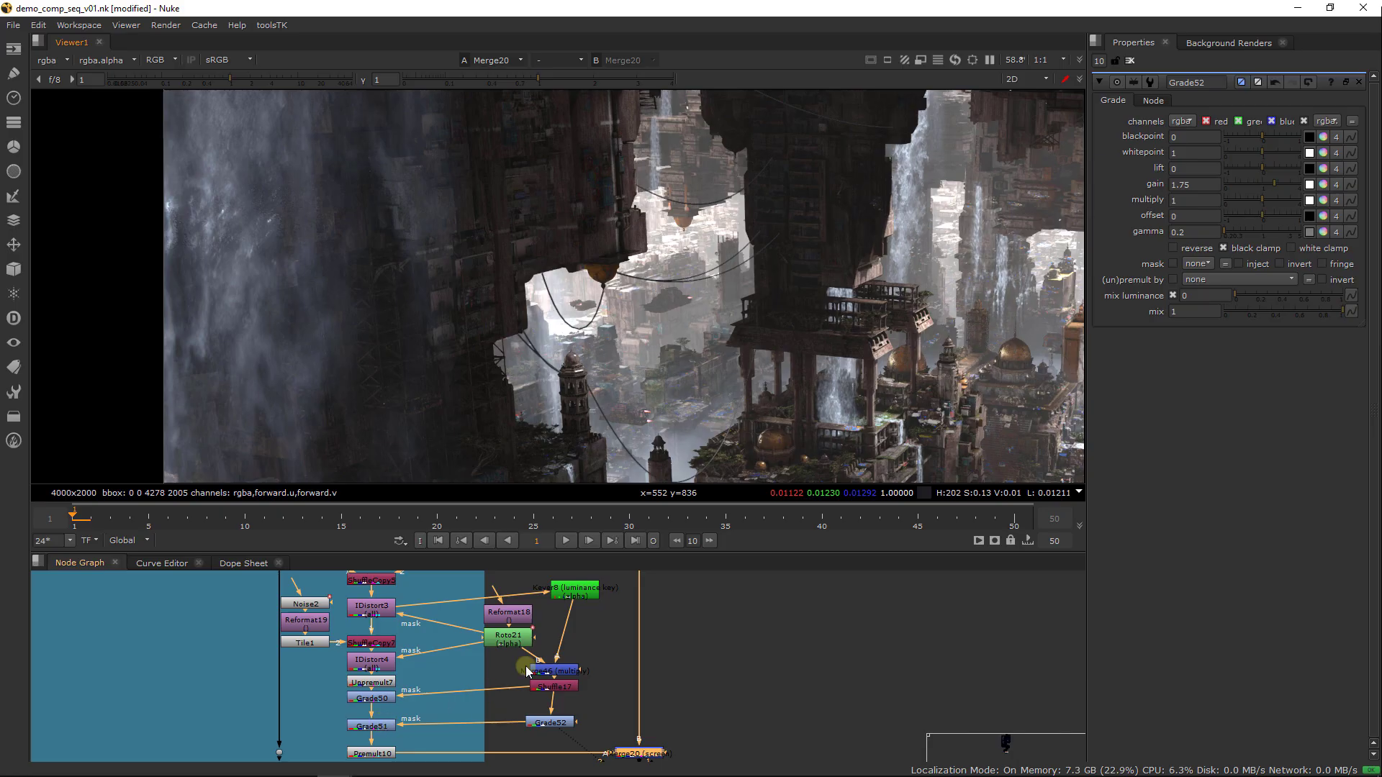
View Roto21, open its properties, and select its Bezier shape to examine the mask outline
click(518, 638)
middle_drag(519, 637, 505, 651)
key(1)
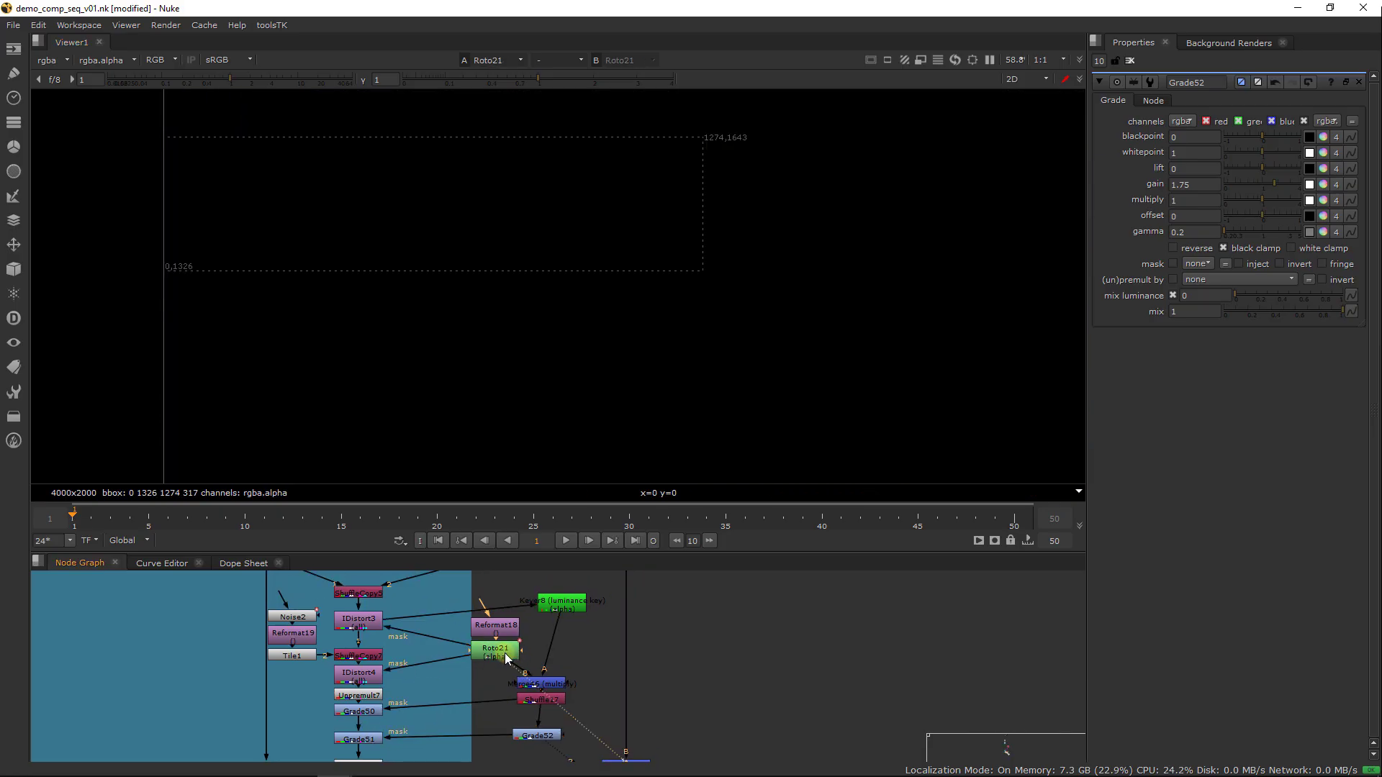
double_click(504, 653)
middle_drag(583, 571, 566, 593)
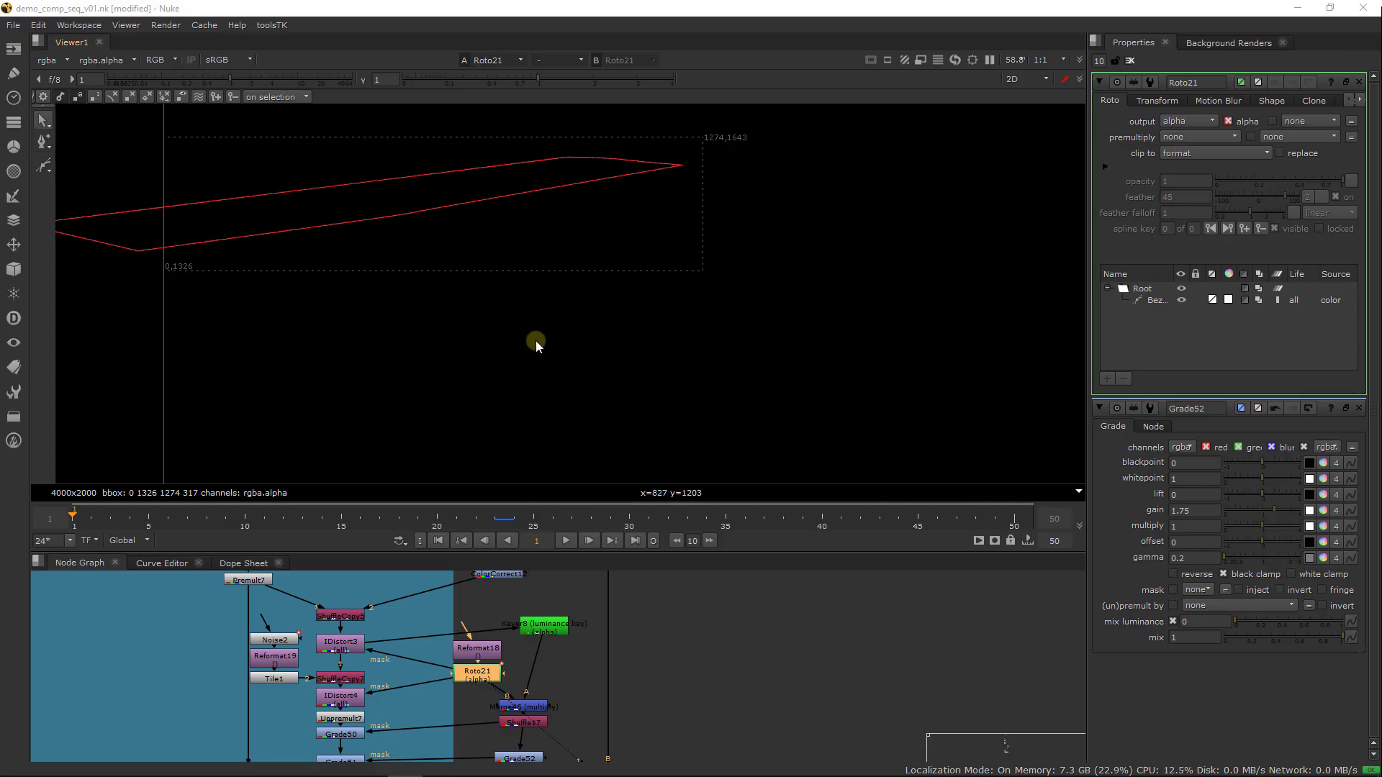
click(427, 204)
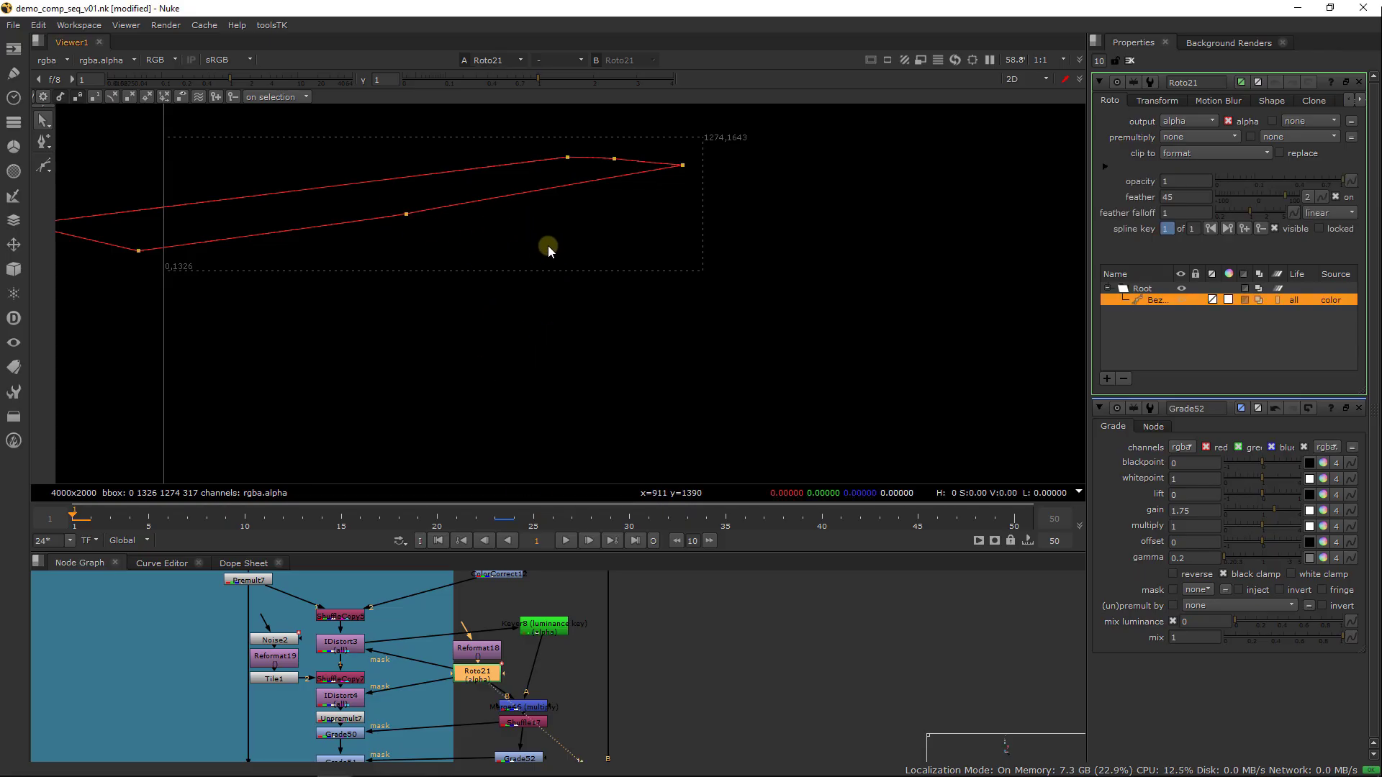
scroll(547, 247, down, 4)
middle_drag(498, 293, 439, 412)
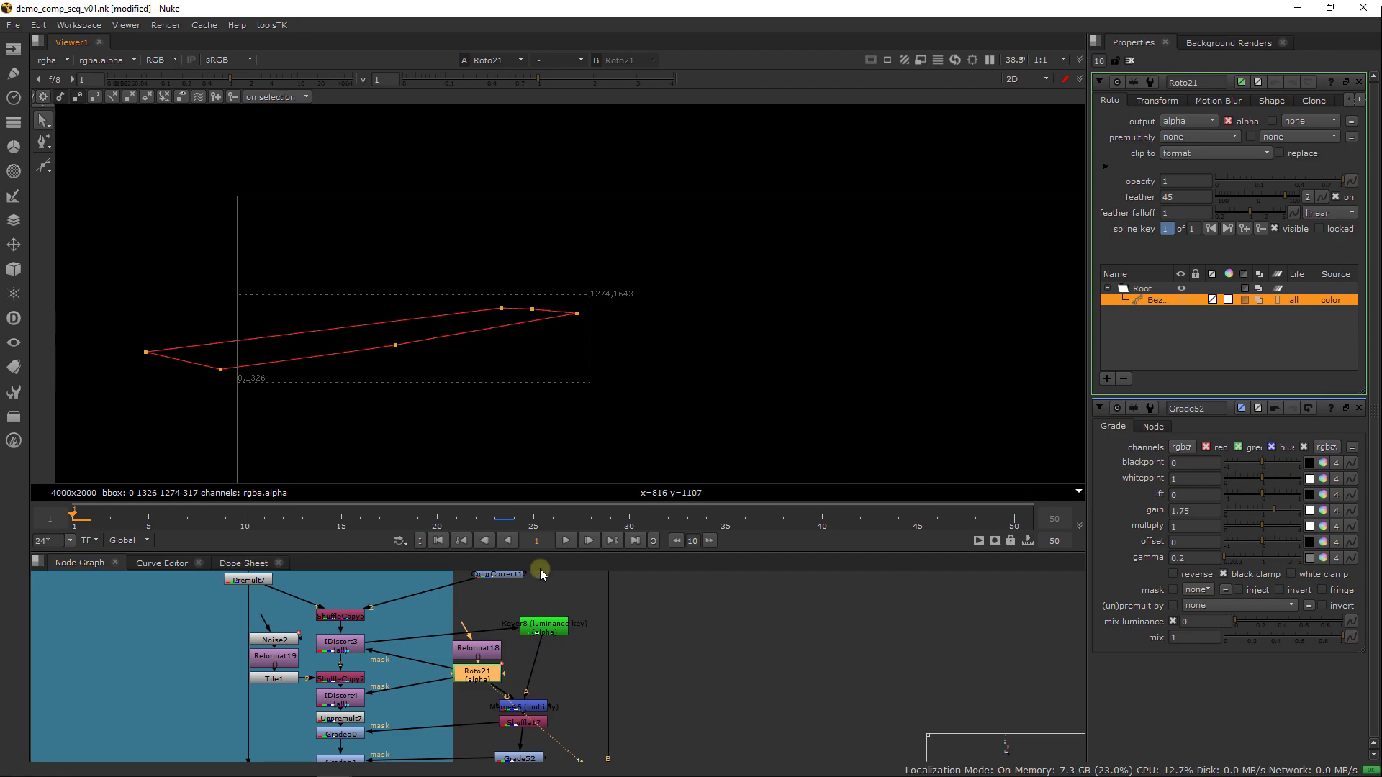
View Blur15, check its alpha channel, and clear the open node properties
middle_drag(636, 634, 584, 700)
scroll(609, 628, down, 2)
click(529, 629)
key(1)
click(570, 387)
key(a)
middle_drag(618, 393, 606, 353)
key(a)
click(1129, 60)
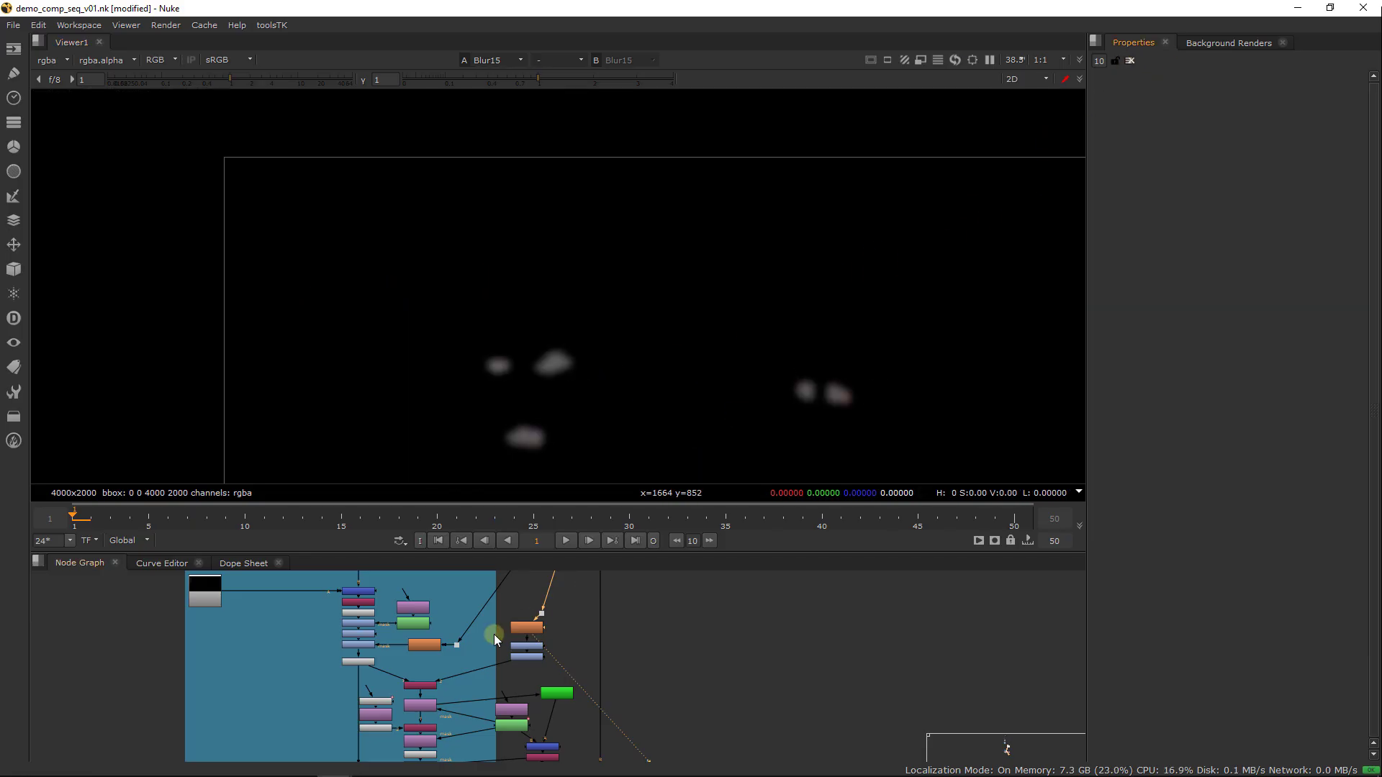
Compare the blurred ship shapes from Blur14 and Blur15 across the full frame
click(421, 647)
key(1)
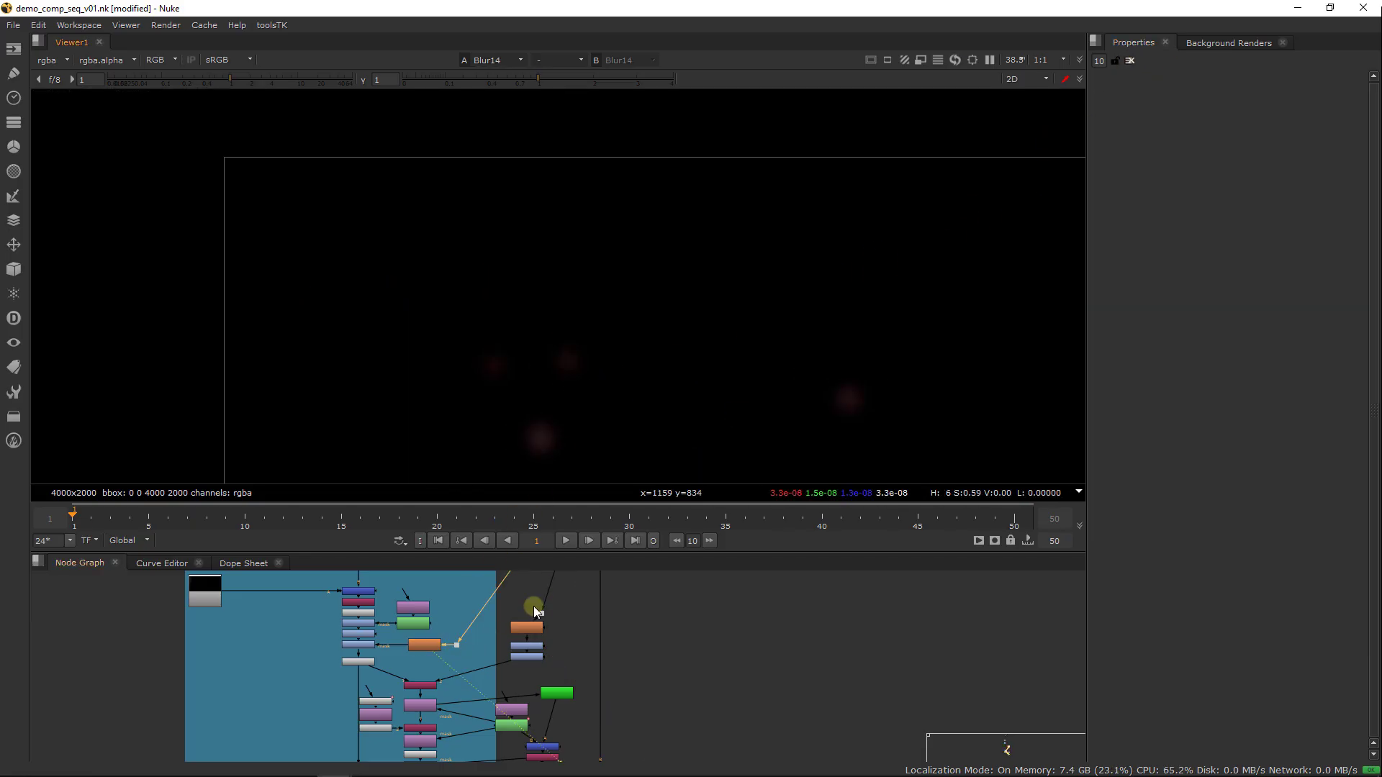
click(529, 628)
key(1)
mouse_move(534, 620)
middle_down()
mouse_move(537, 642)
mouse_move(520, 647)
mouse_move(544, 601)
middle_up()
middle_drag(758, 444, 645, 370)
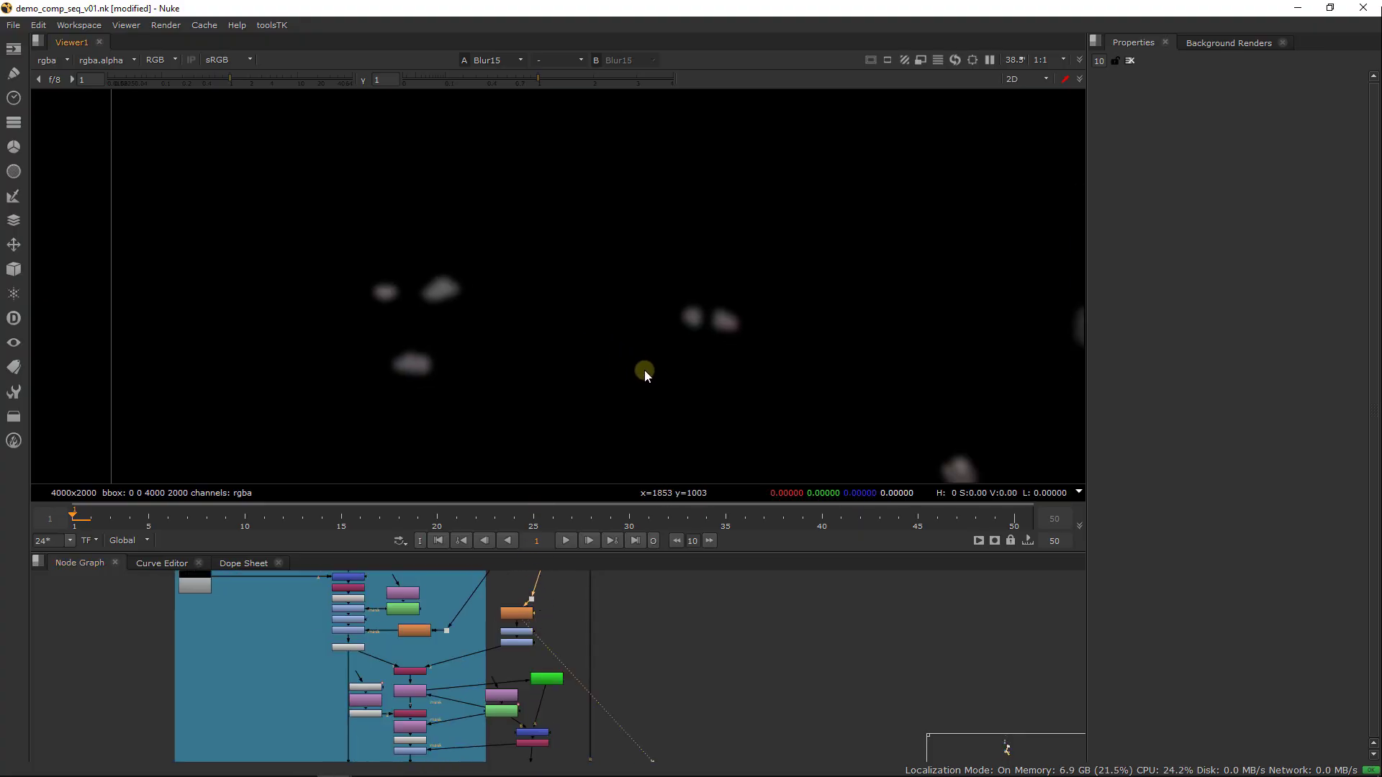
key(f)
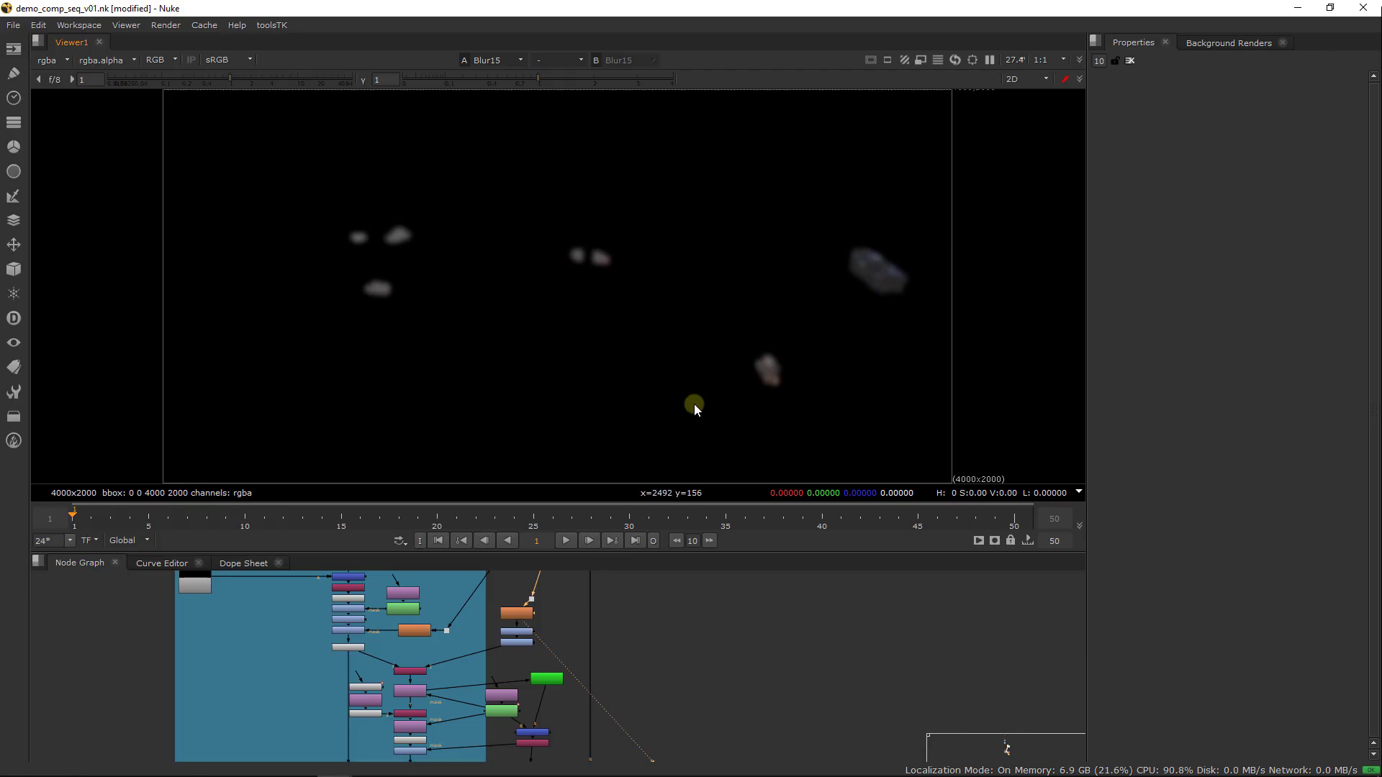
scroll(561, 338, up, 3)
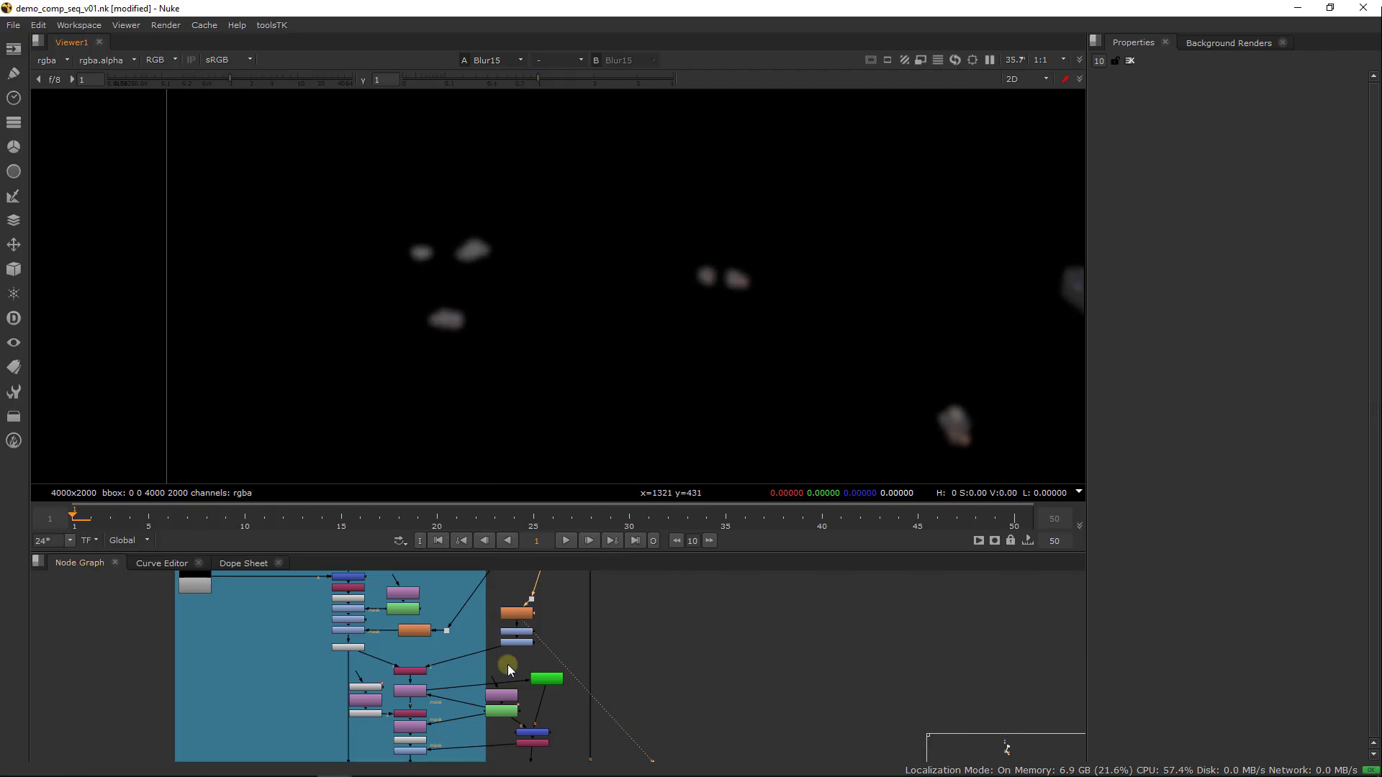
Add a Merge node set to multiply and insert it between Shuffle17 and Grade52
scroll(530, 649, up, 4)
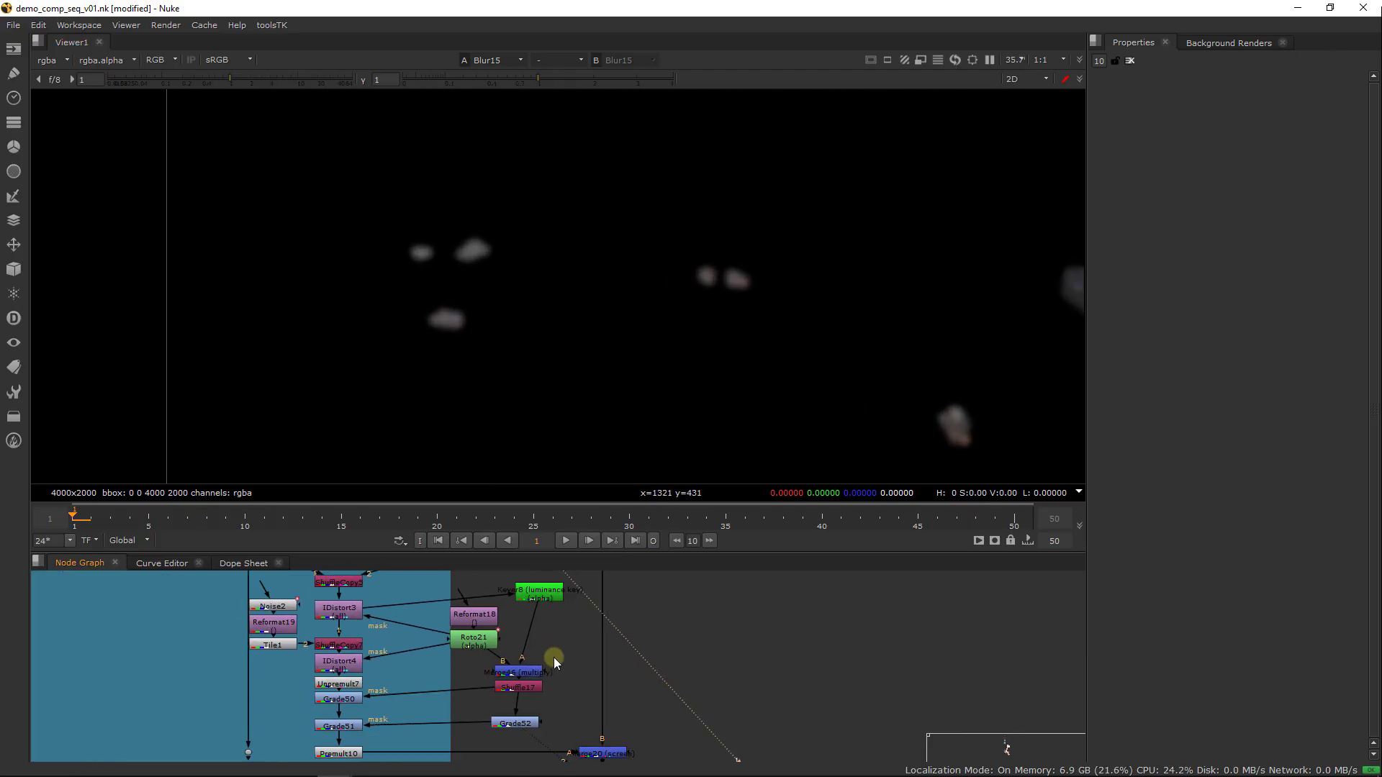
drag(531, 729, 534, 732)
key(Tab)
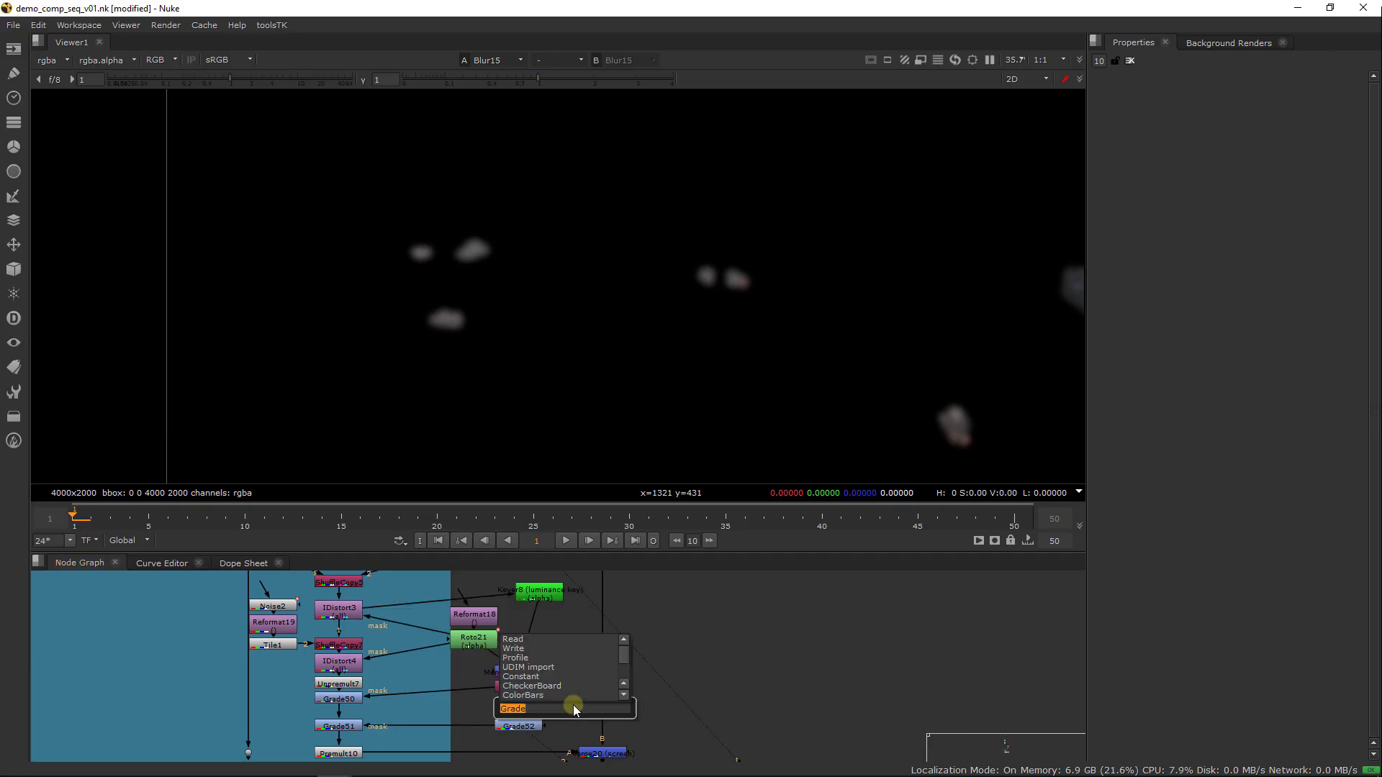
text(merge)
key(Return)
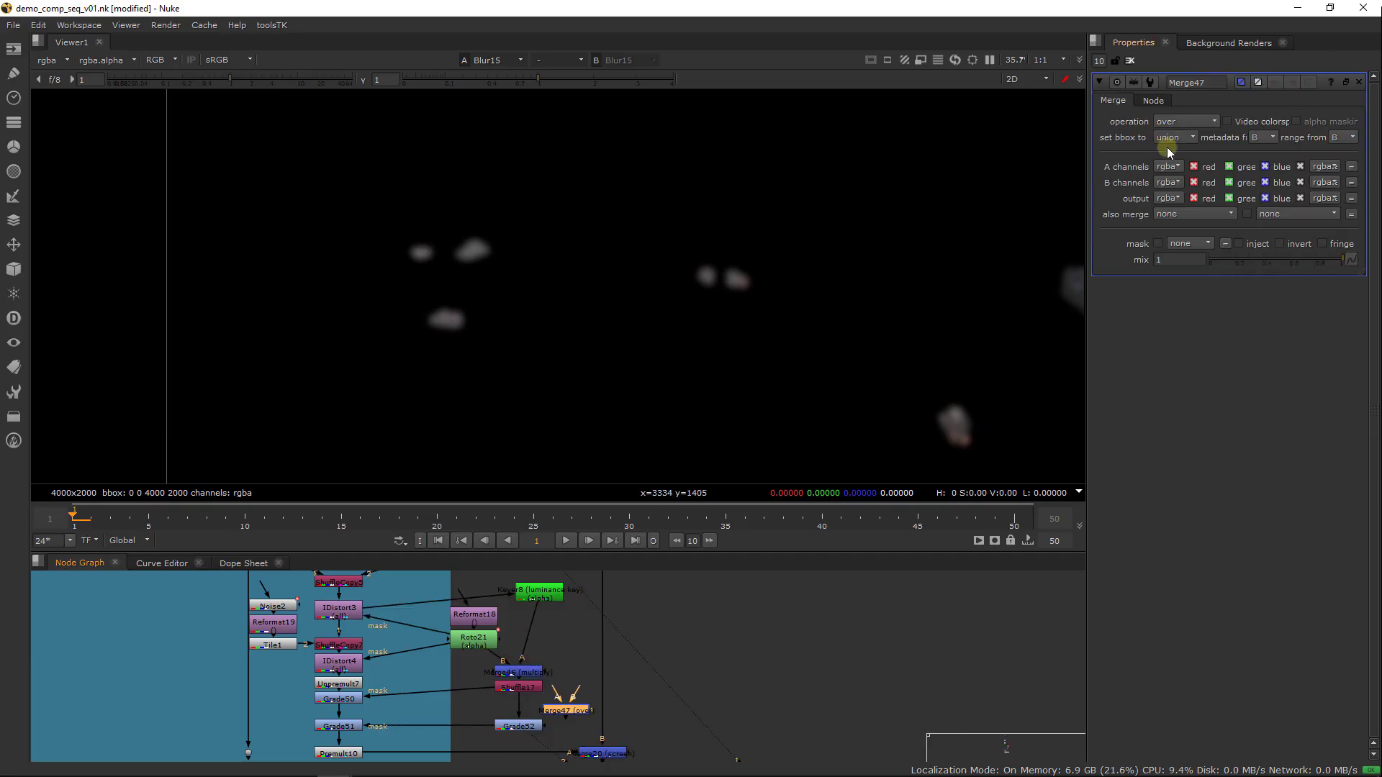
click(1186, 120)
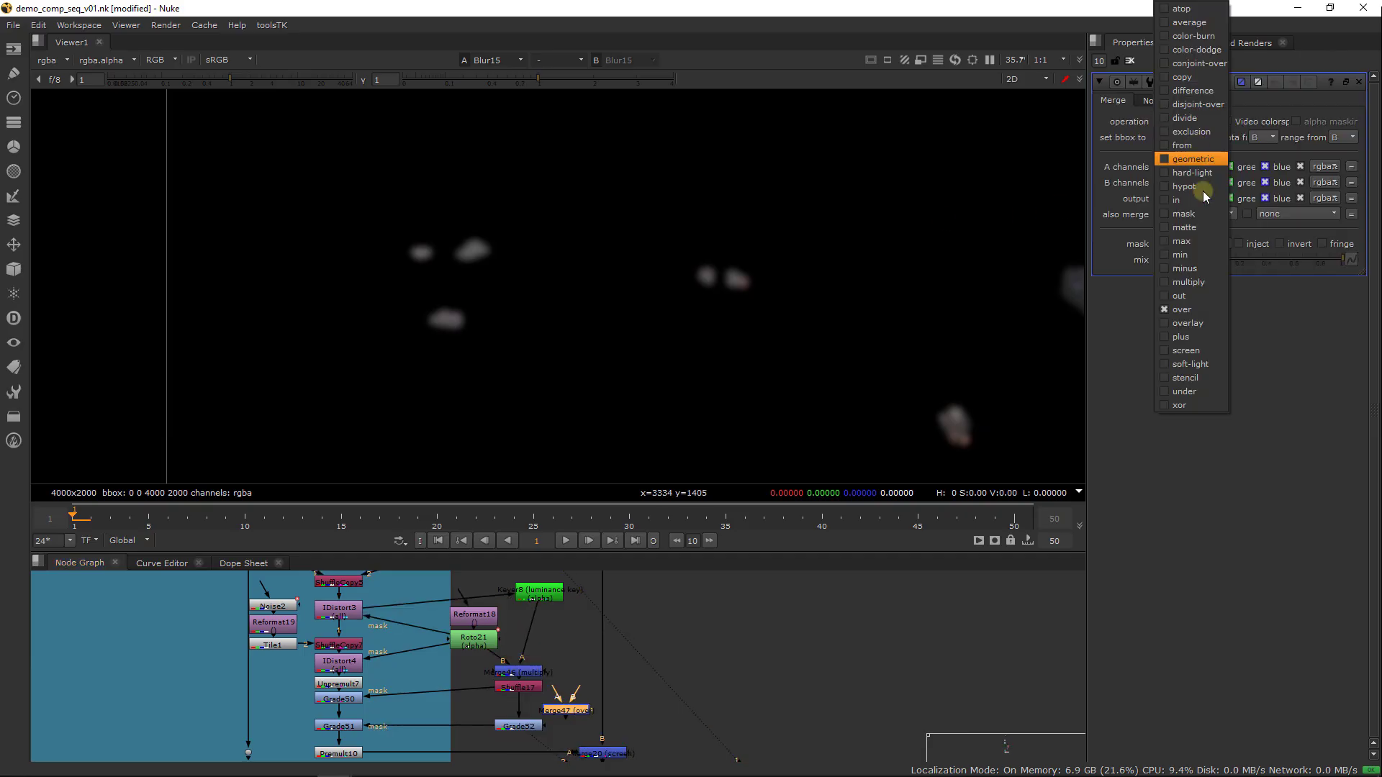
click(1198, 283)
drag(559, 711, 530, 723)
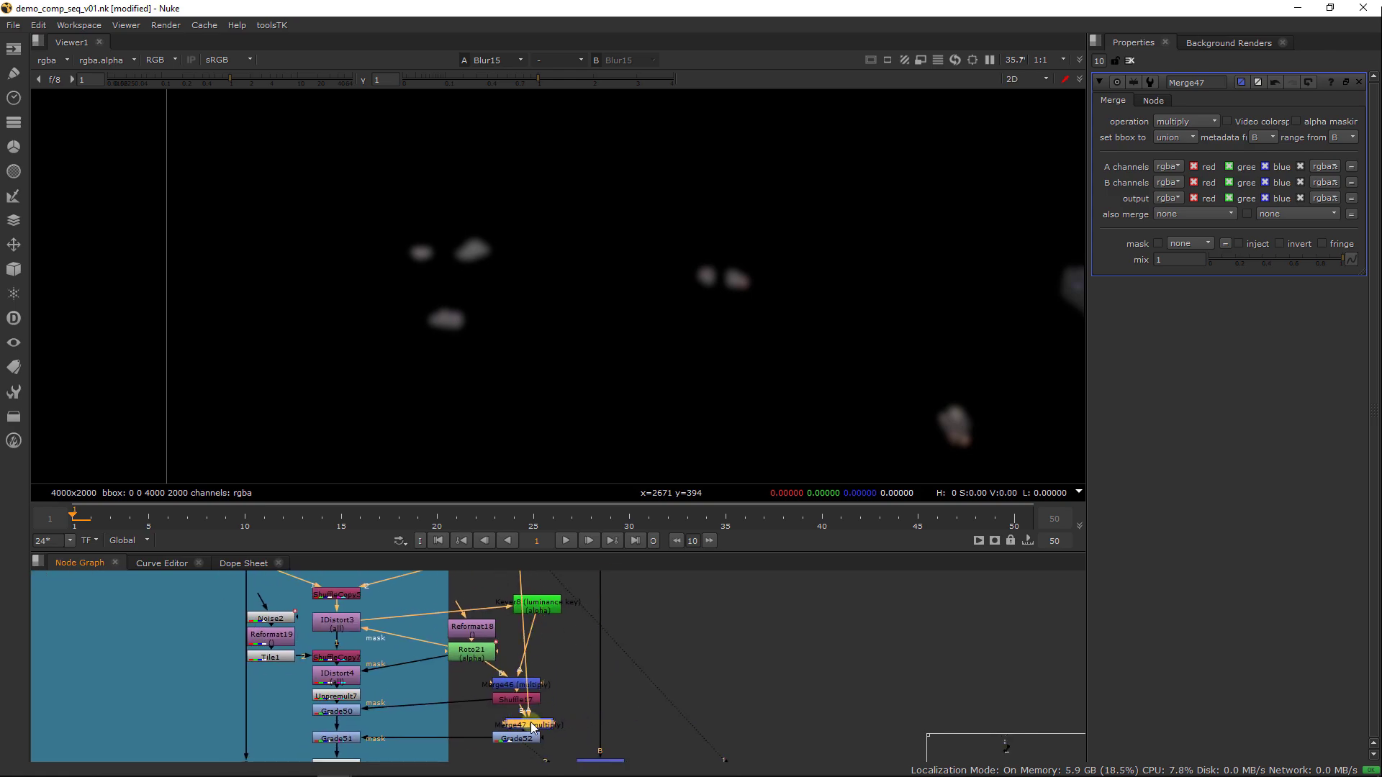
Paste a copy of the multiply Merge between Shuffle17 and Grade50's mask input, and connect its other input to Blur15
key(ctrl+c)
key(ctrl+v)
drag(422, 689, 454, 675)
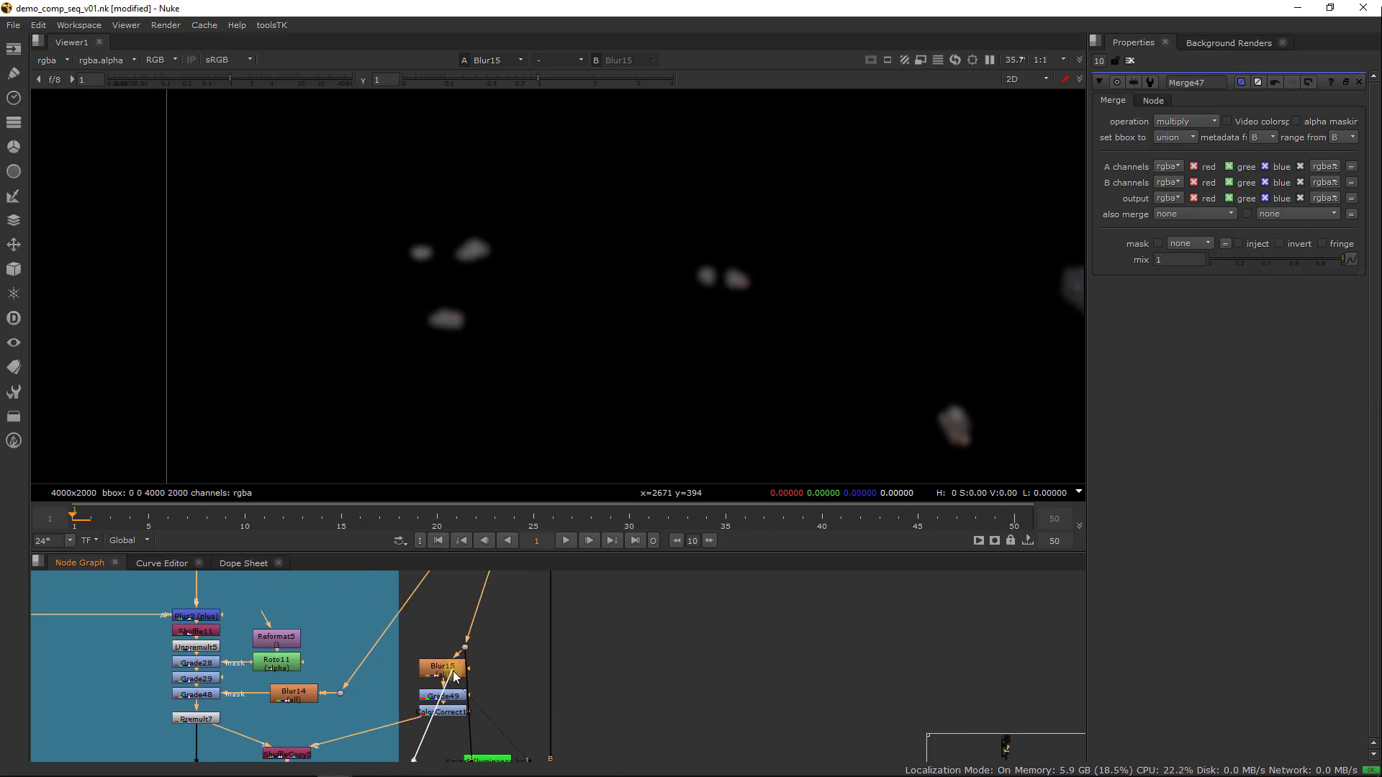
middle_drag(491, 661, 515, 587)
click(507, 663)
middle_drag(547, 632, 542, 514)
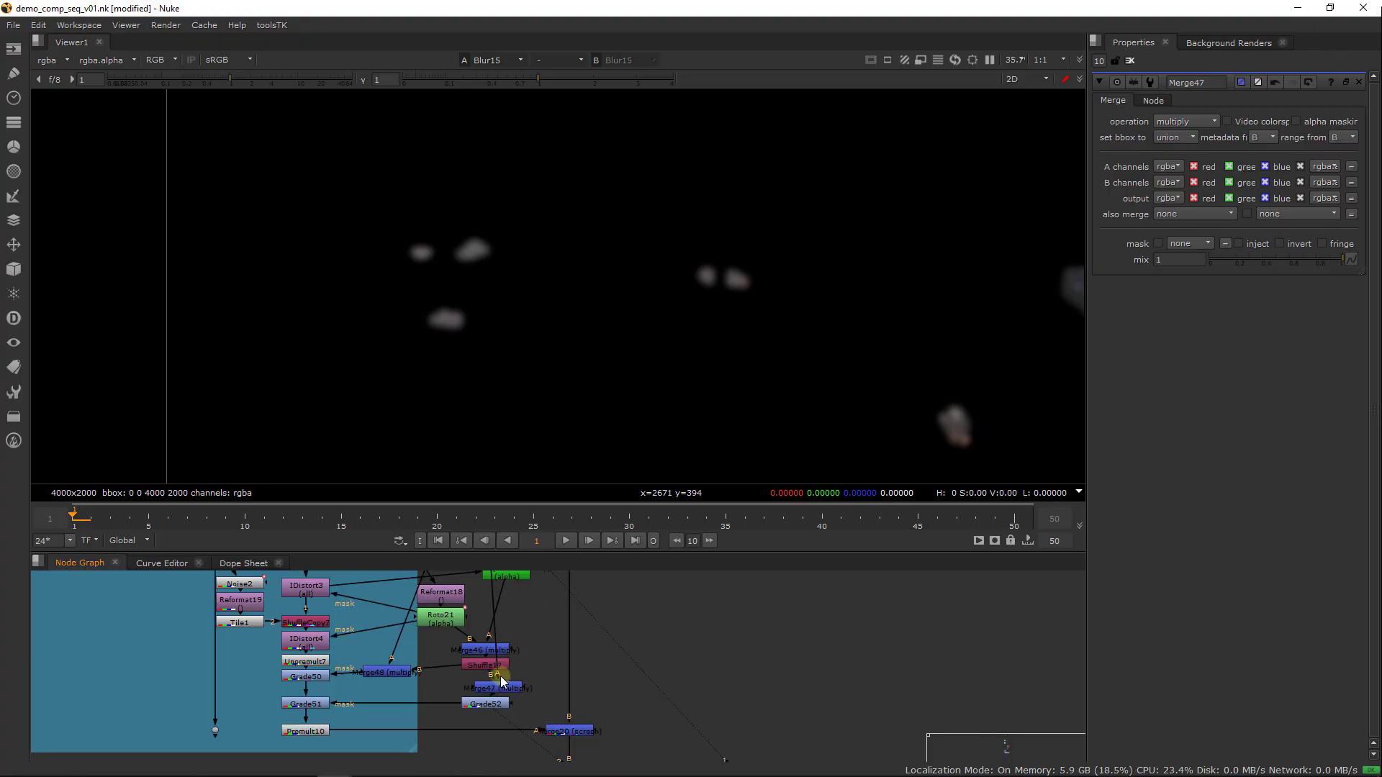
Connect the free input of the multiply Merge between Shuffle17 and Grade52 to Blur15
drag(499, 676, 546, 634)
drag(524, 698, 525, 612)
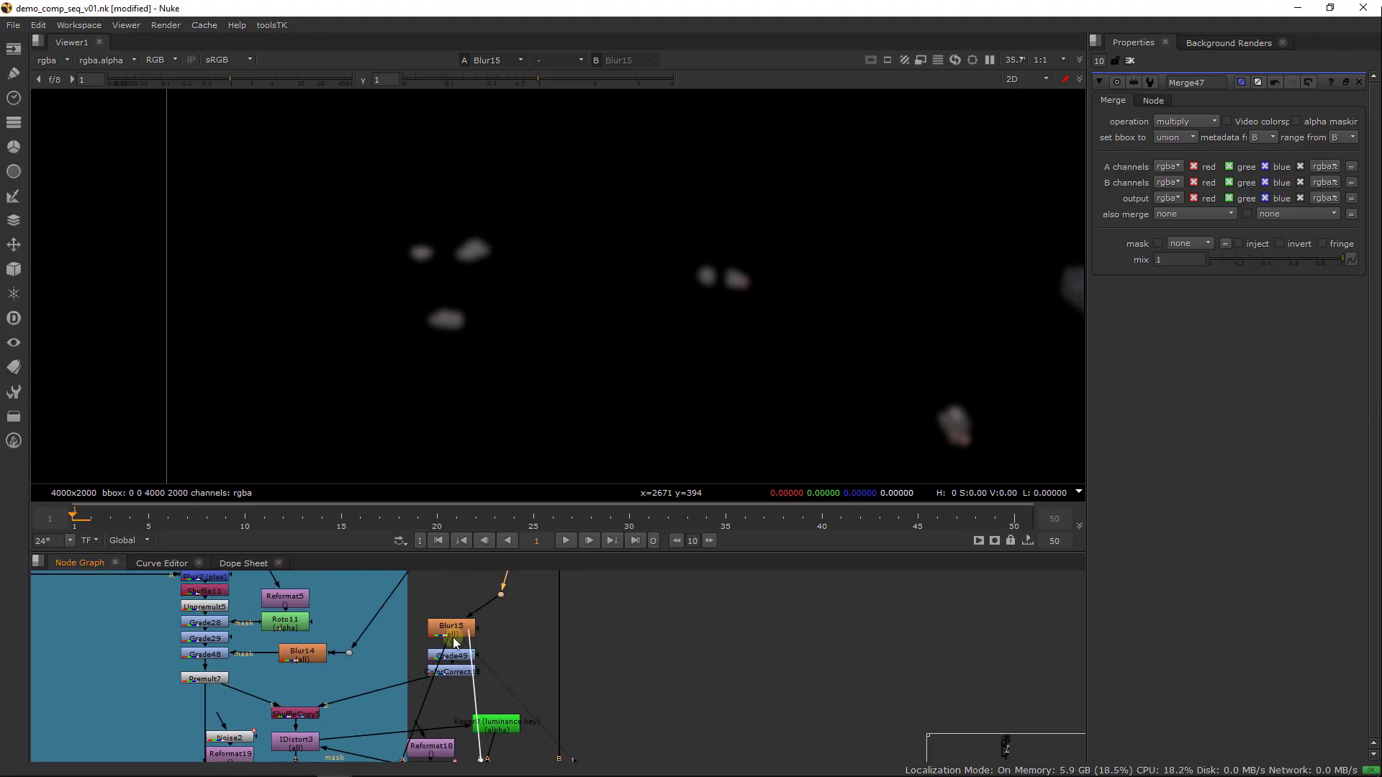
drag(455, 643, 455, 640)
middle_drag(511, 646, 556, 531)
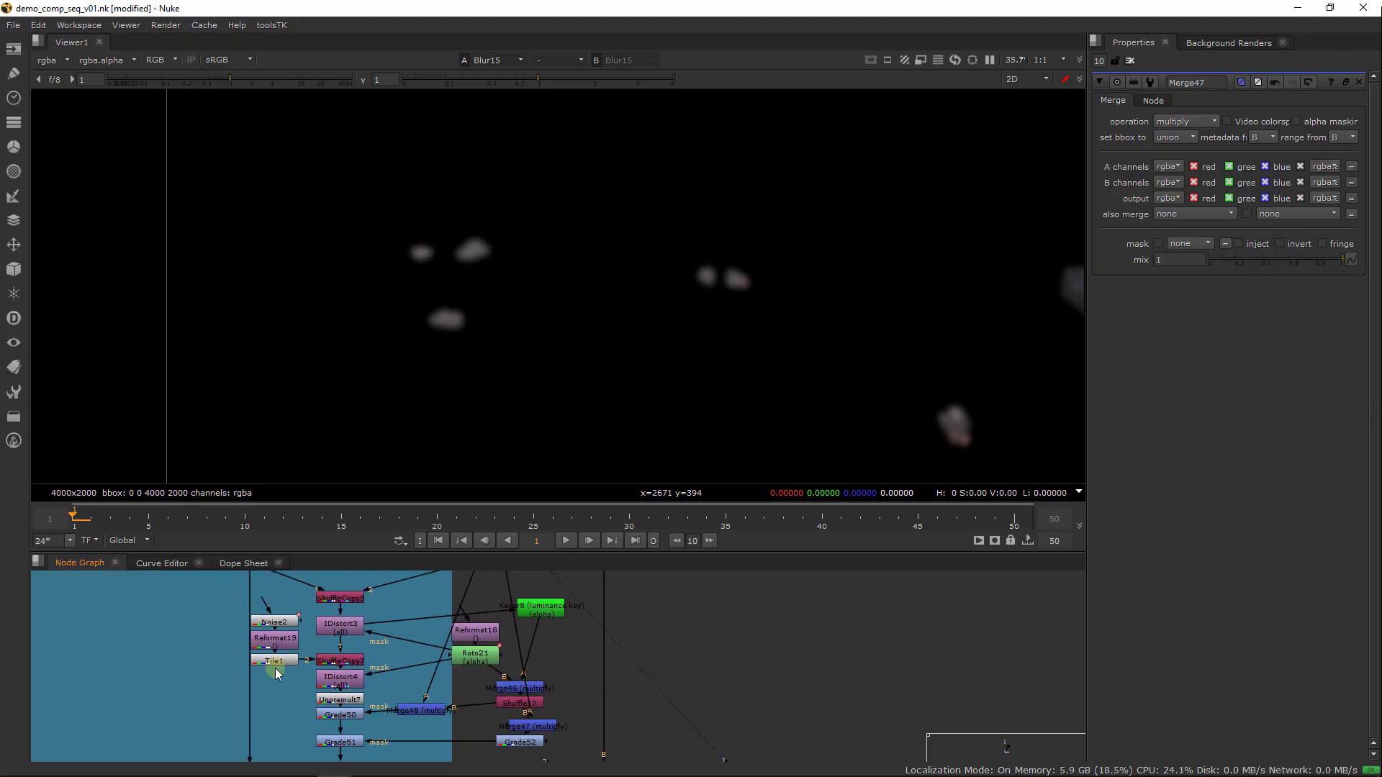
View Premult10 to check the masked foreground waterfall result
middle_drag(275, 668, 310, 642)
click(411, 642)
key(1)
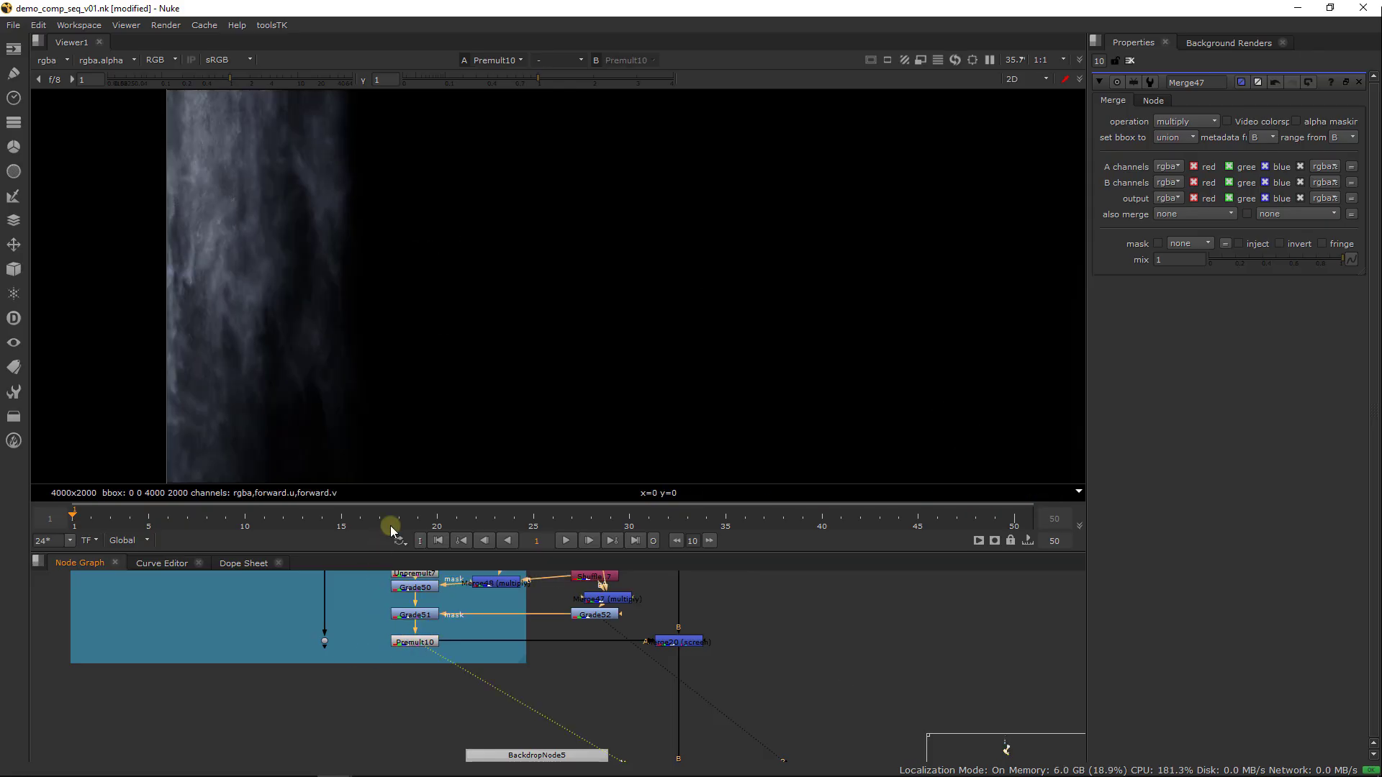
click(410, 604)
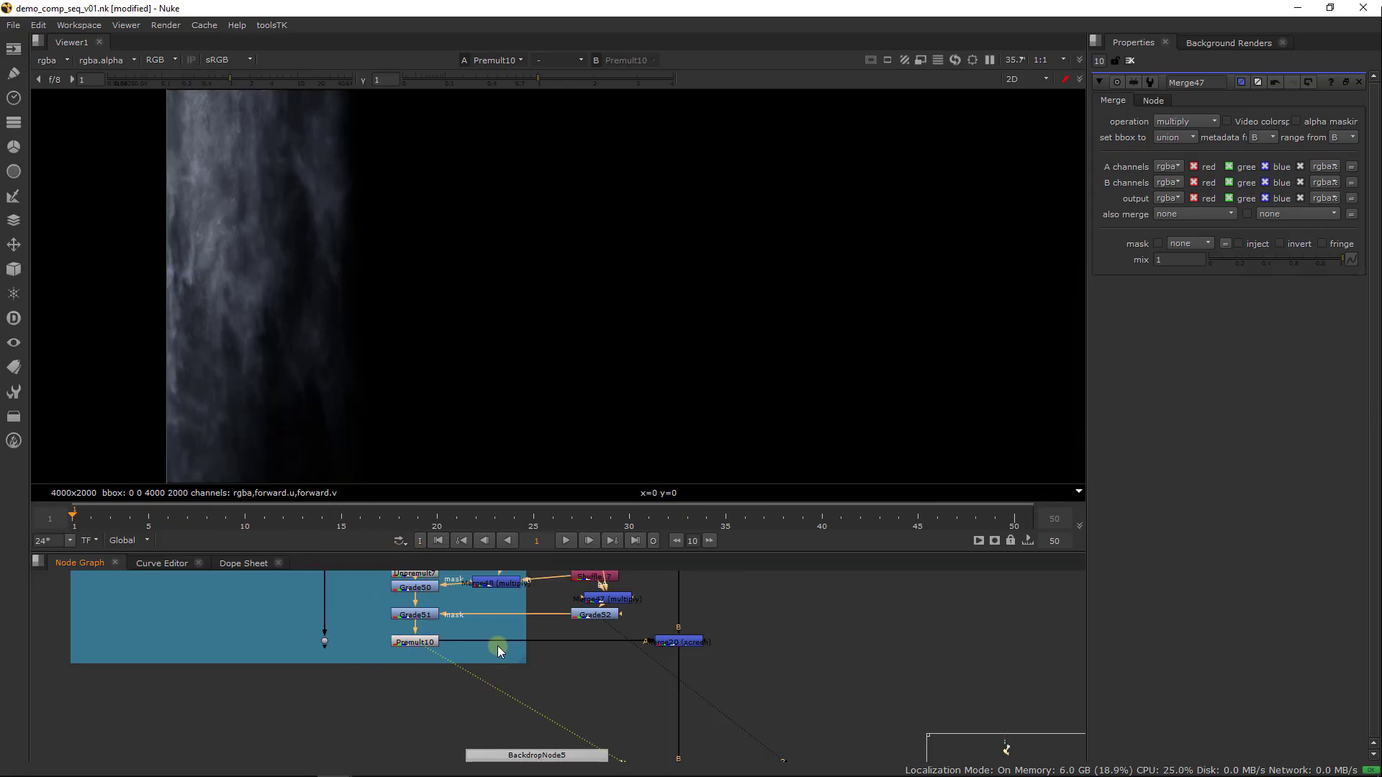
middle_drag(493, 648, 353, 693)
click(424, 701)
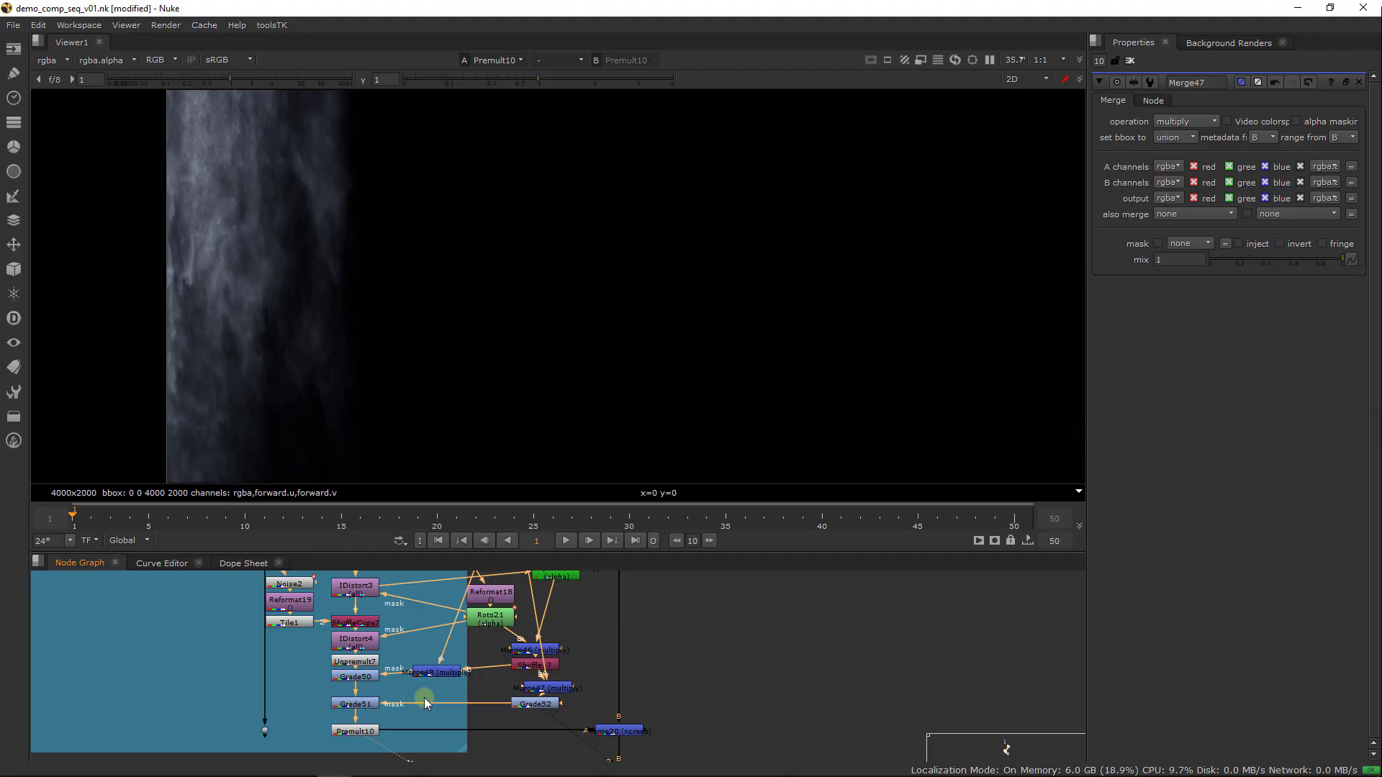
Toggle Grade51, Grade50 and IDistort4 off and on in turn to check each node's effect on the waterfall
click(371, 703)
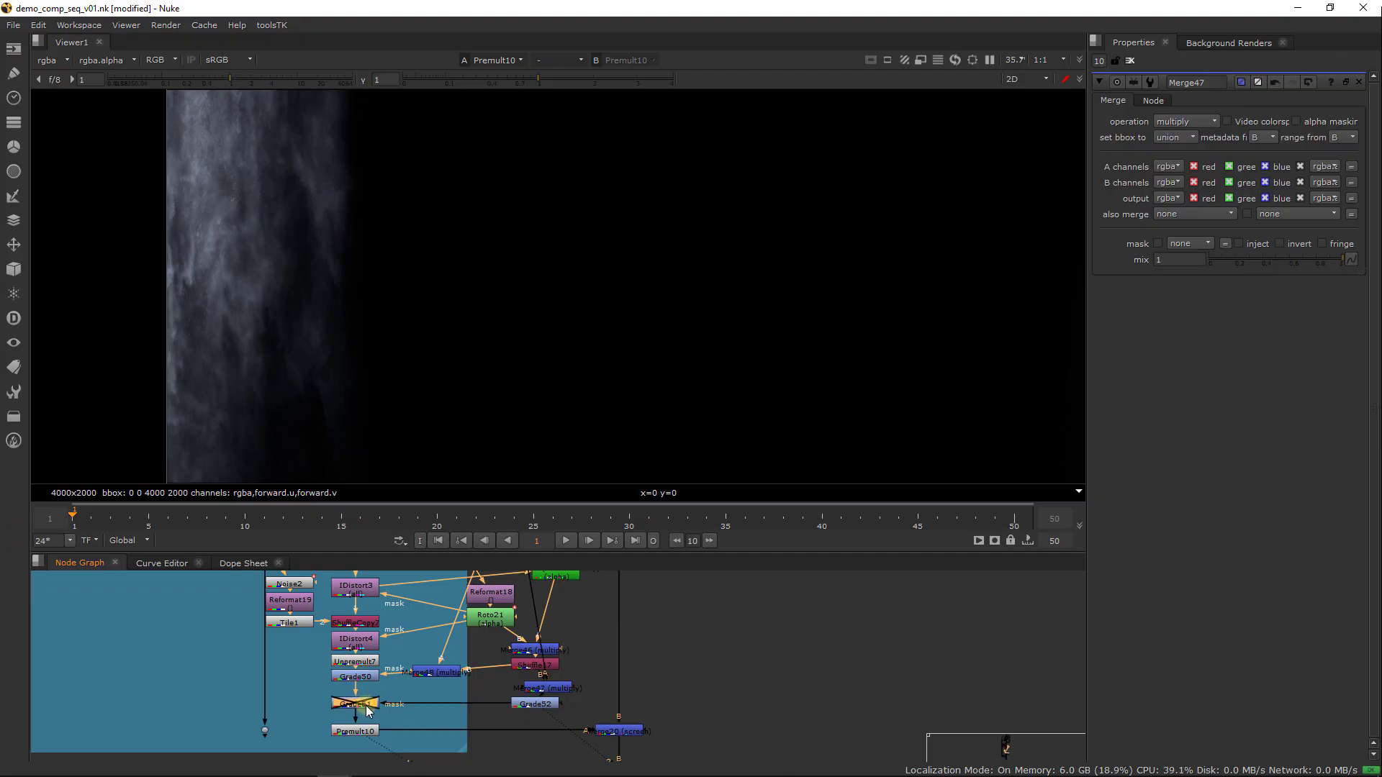
key(d)
click(367, 675)
key(d)
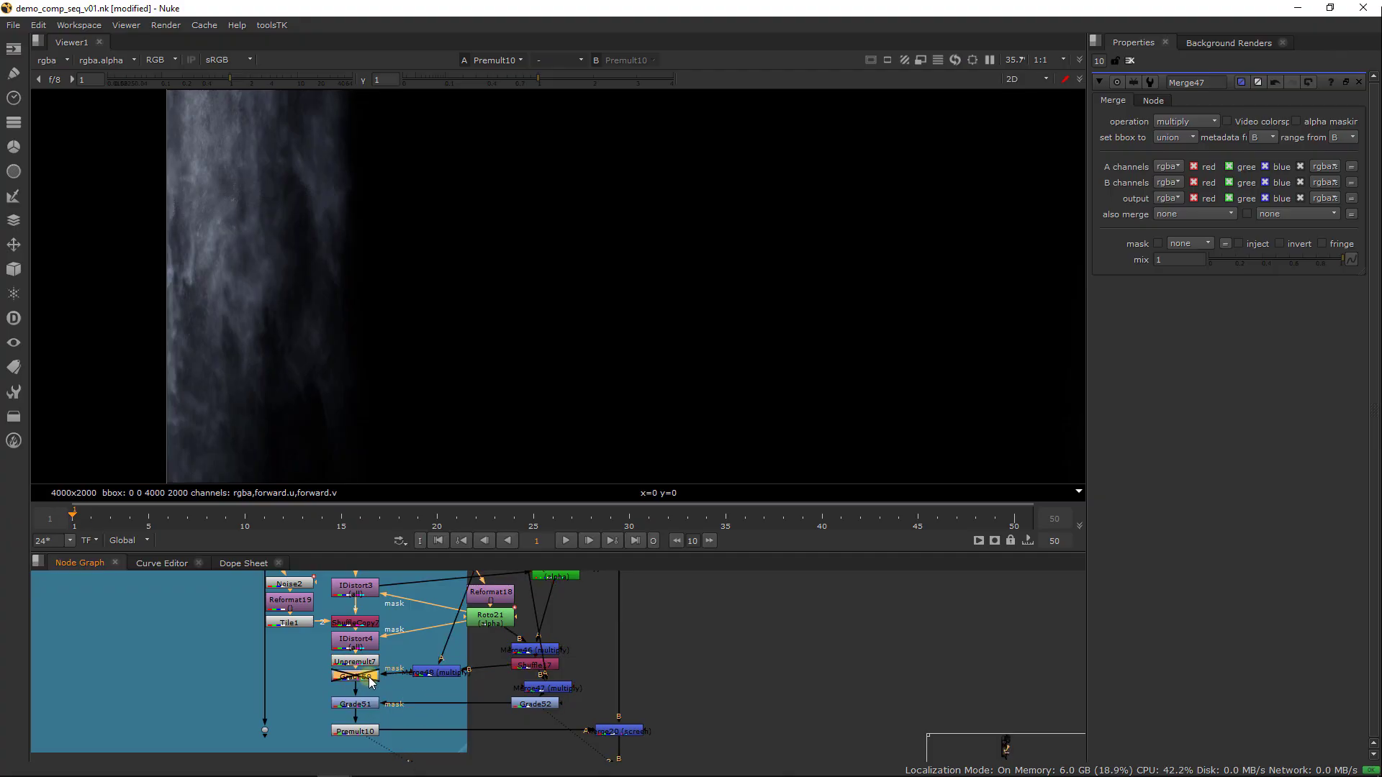
key(d)
click(369, 643)
key(d)
middle_drag(449, 625, 395, 680)
mouse_move(438, 670)
mouse_down()
mouse_move(453, 679)
mouse_move(434, 677)
mouse_up()
click(306, 700)
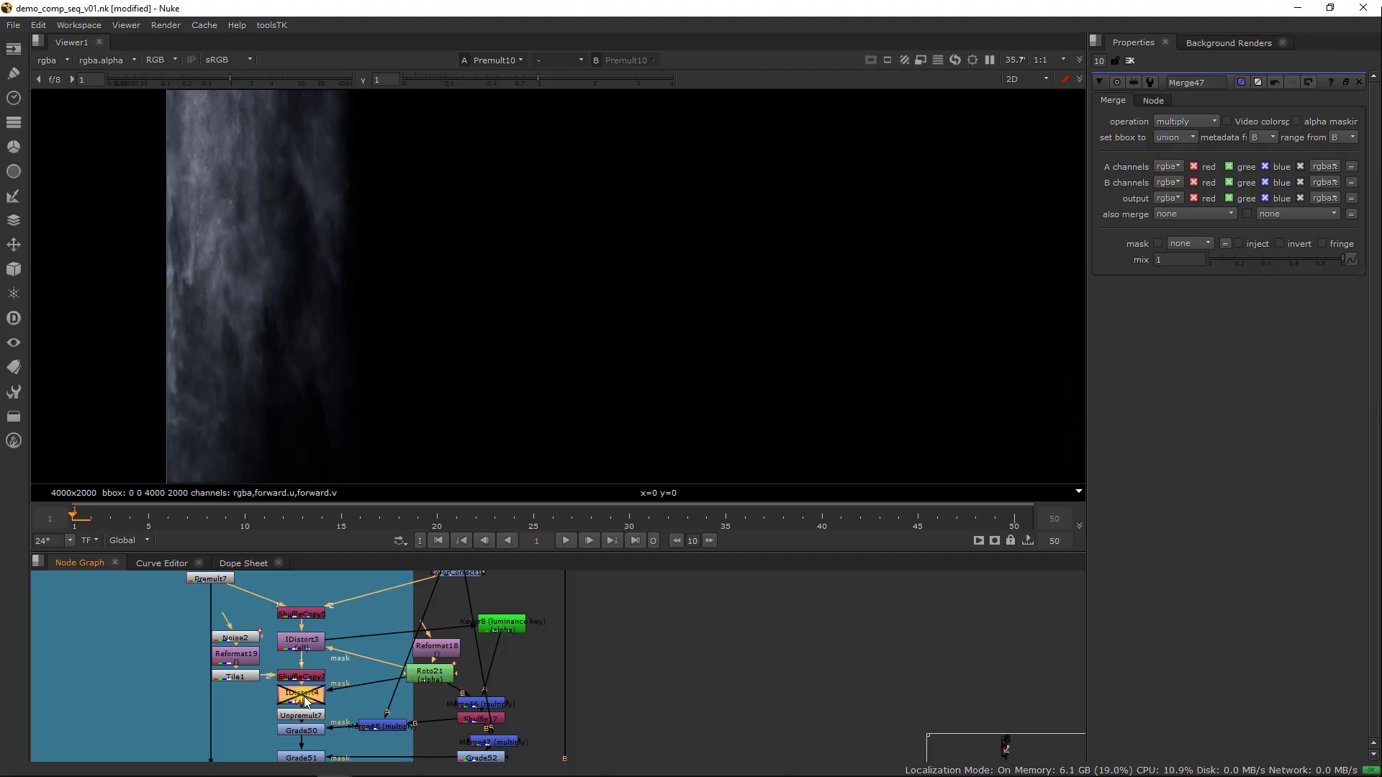
middle_drag(446, 681, 425, 666)
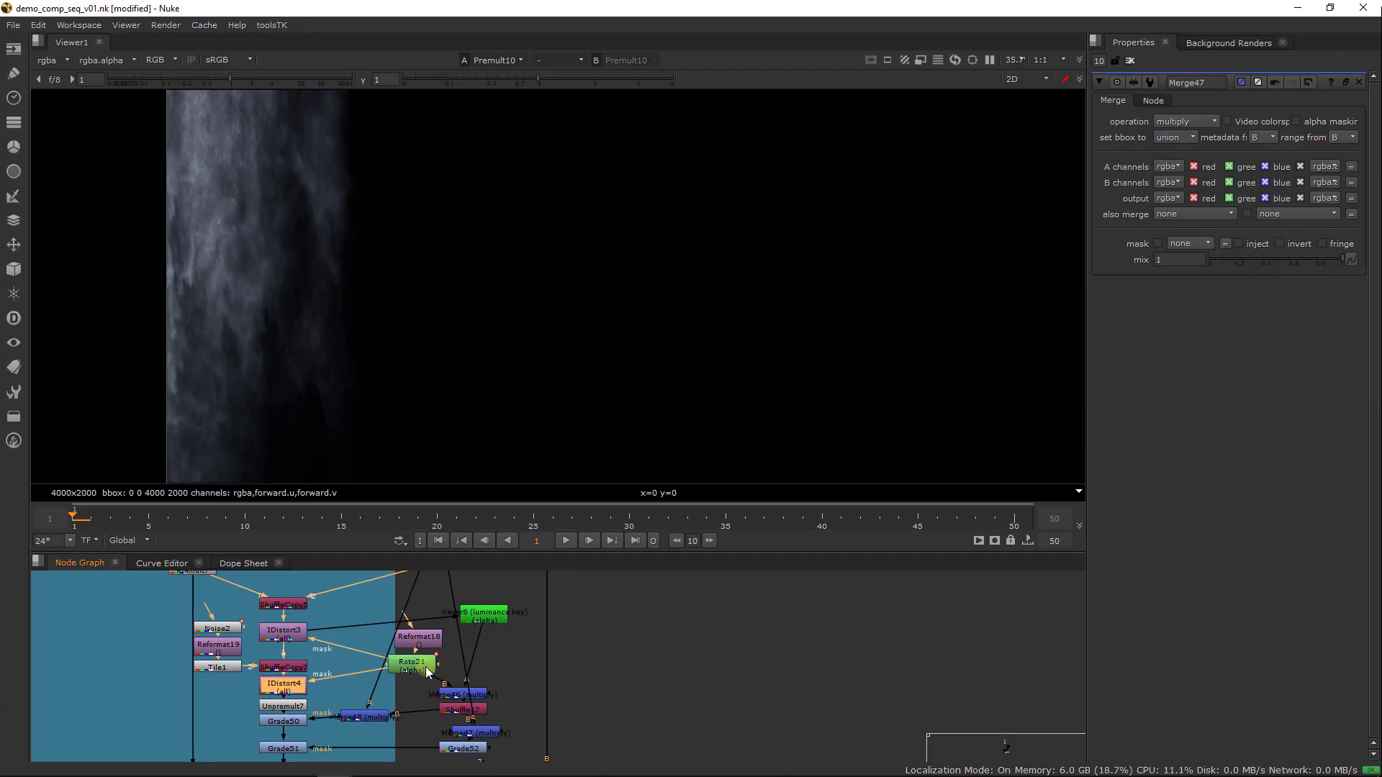
Paste a copy of the multiply Merge and insert it between Roto21 and IDistort4's mask input
click(422, 667)
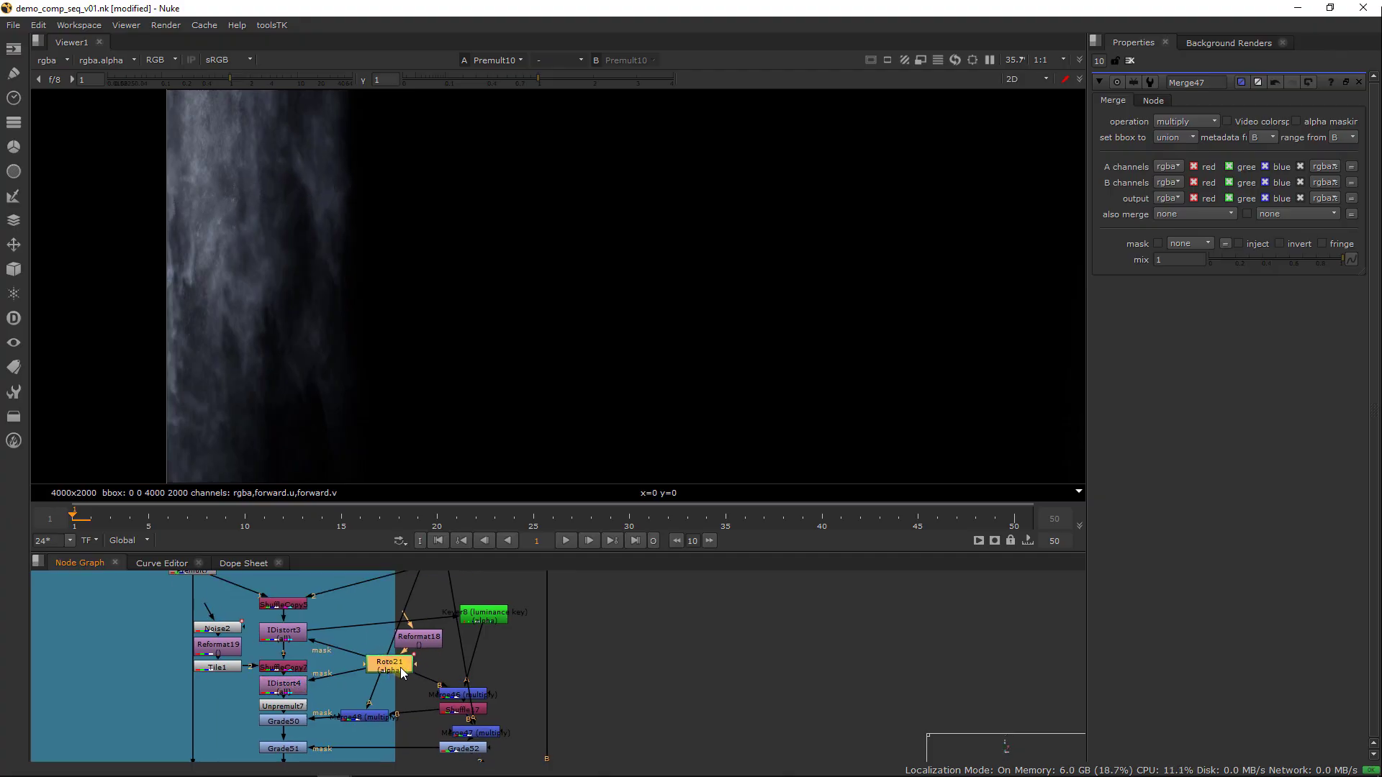
click(370, 715)
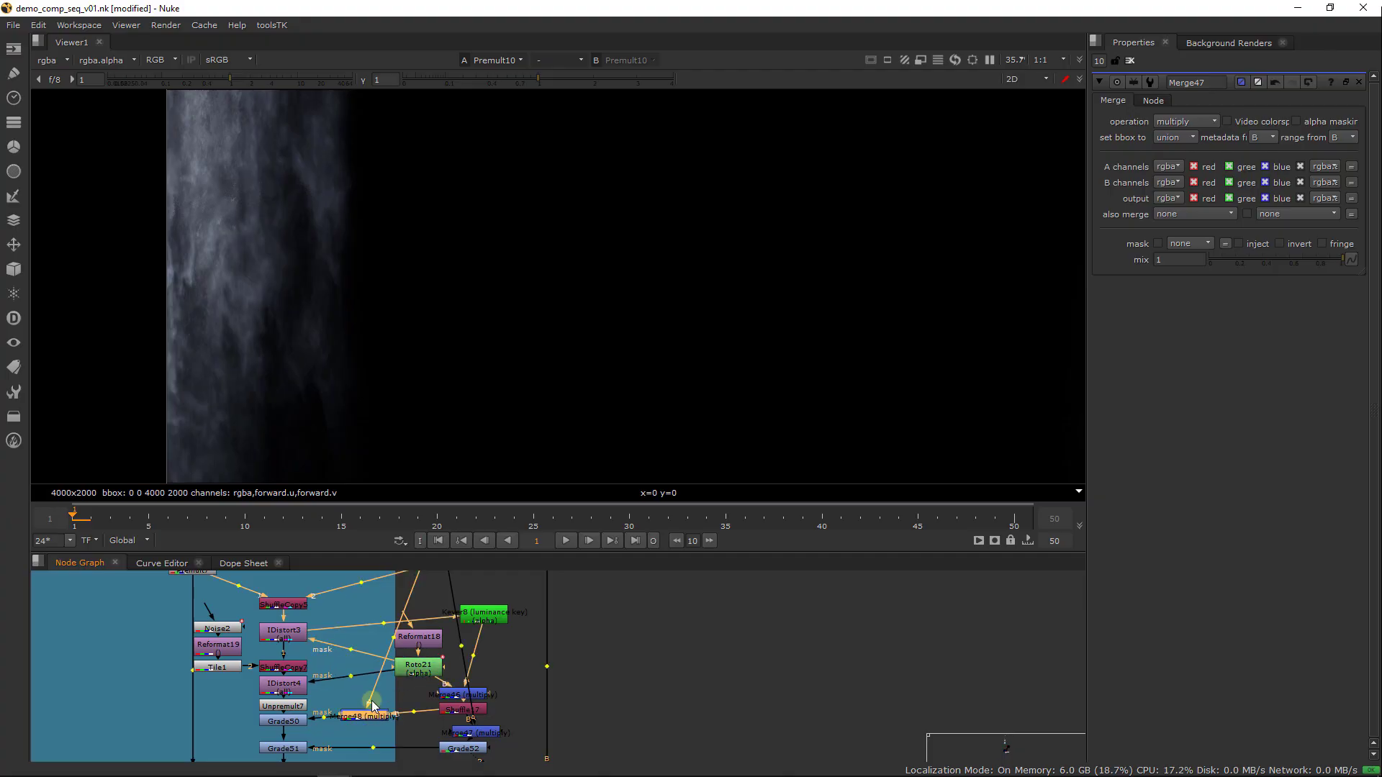
click(342, 664)
key(ctrl+v)
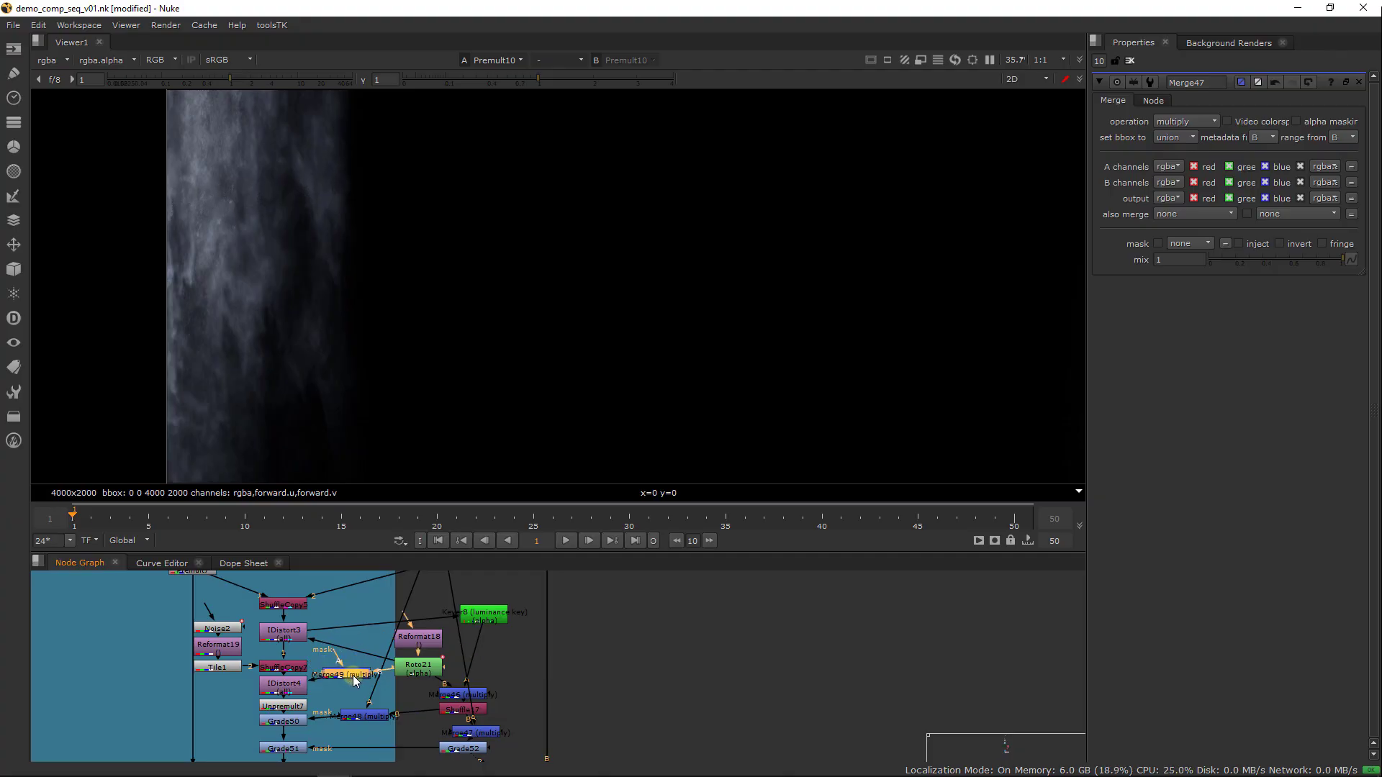
drag(353, 675, 353, 677)
middle_drag(362, 656, 360, 668)
Paste another multiply Merge and insert it between Roto21 and IDistort3's mask input
click(366, 654)
key(ctrl+v)
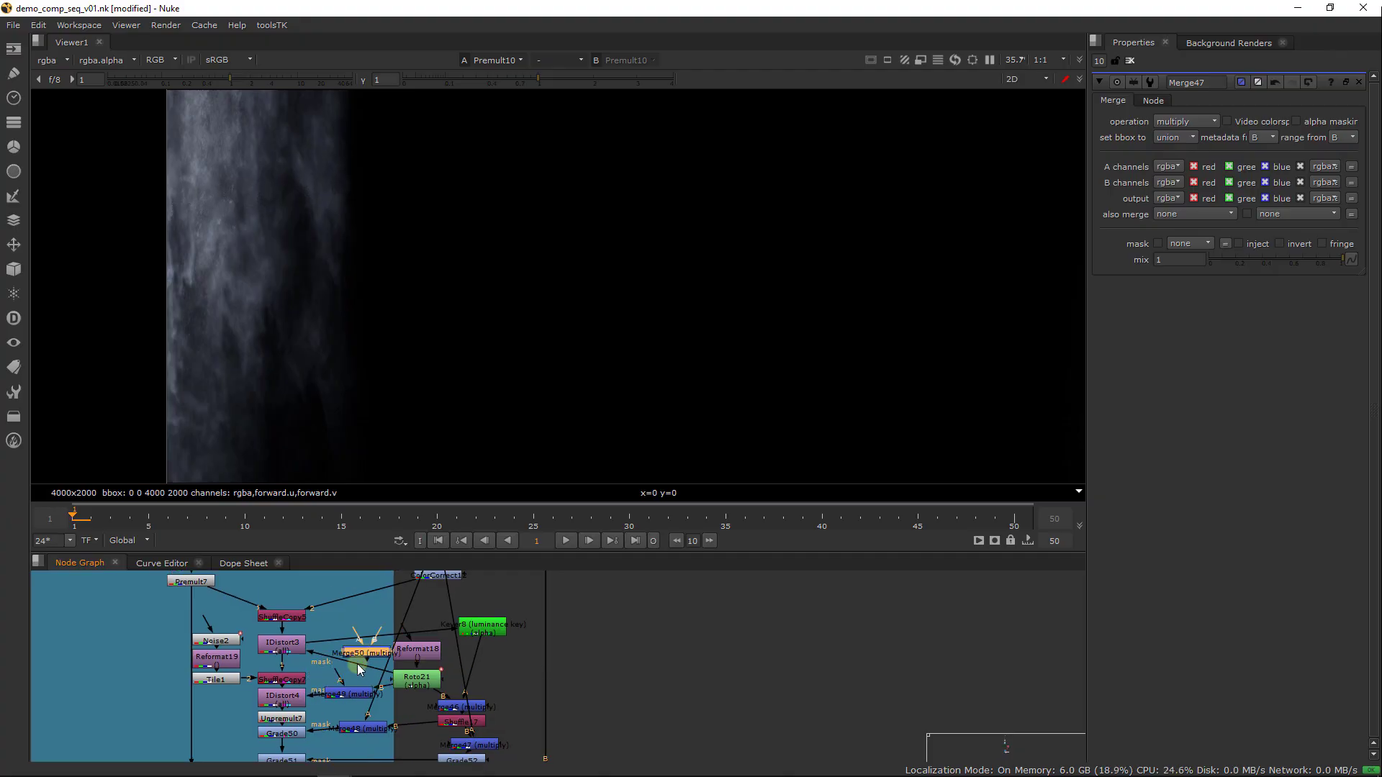
drag(351, 658, 398, 629)
middle_drag(435, 581, 357, 671)
drag(398, 629, 370, 630)
Connect the free inputs of the two new multiply Merges on the IDistort masks to Blur15
middle_drag(270, 732, 308, 679)
drag(308, 681, 395, 578)
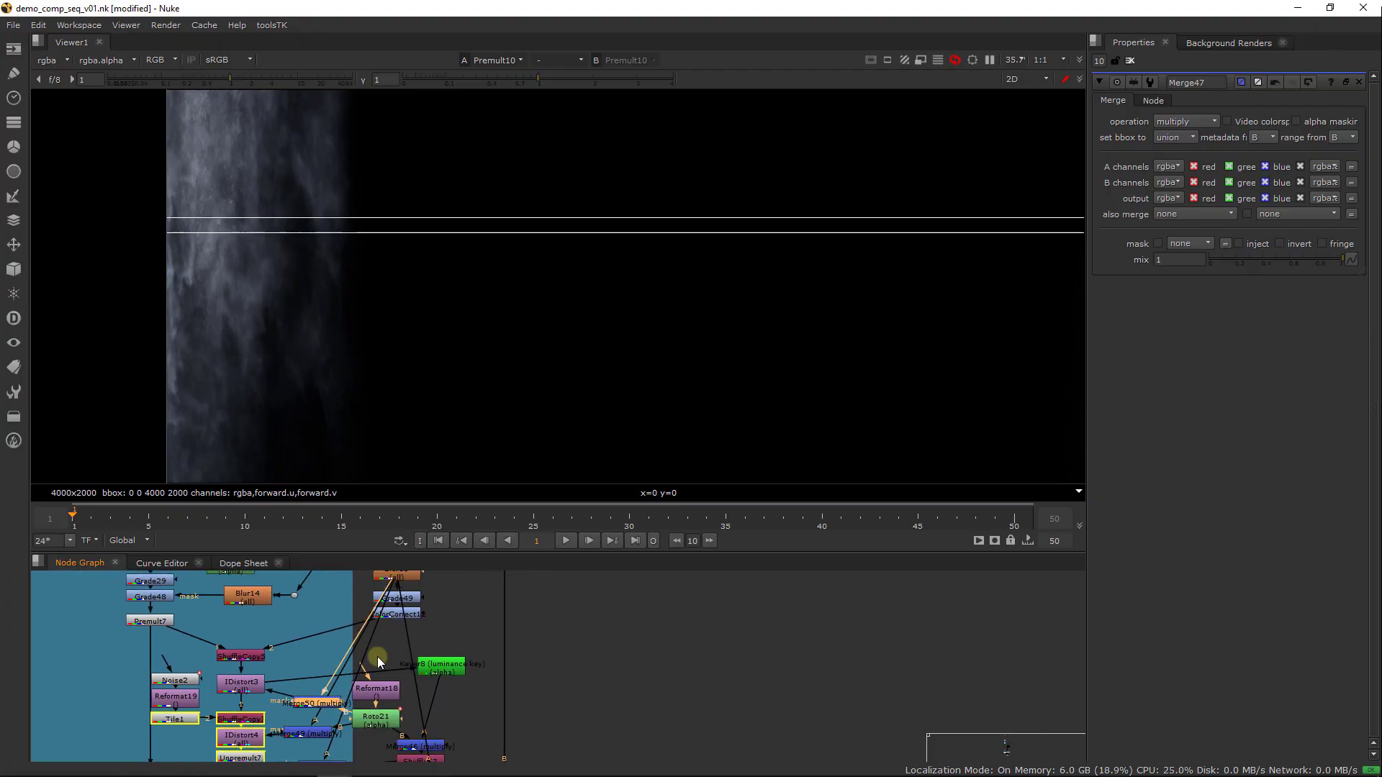
middle_drag(311, 732, 363, 616)
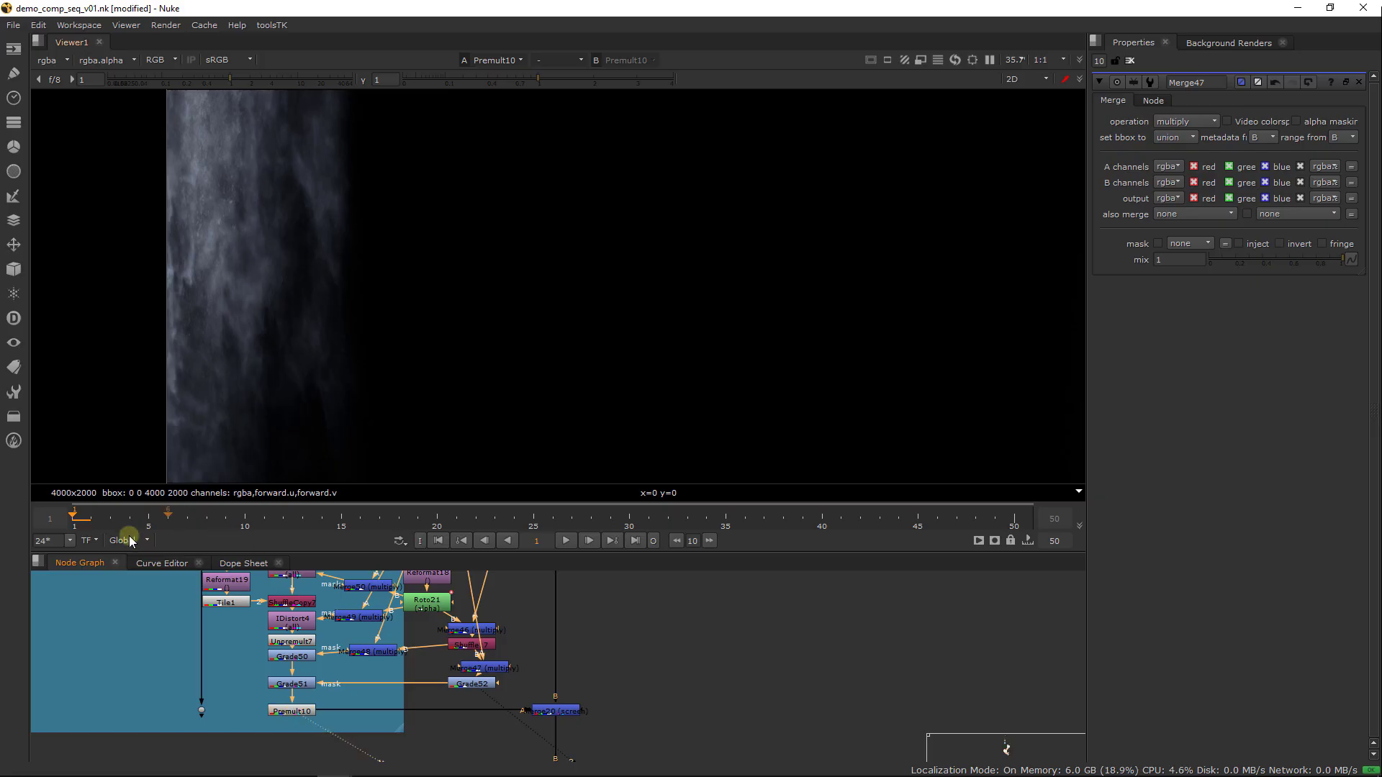
Scrub the waterfall result to frame 21, disable Grade51, and continue scrubbing to frame 31
click(207, 518)
drag(208, 518, 456, 519)
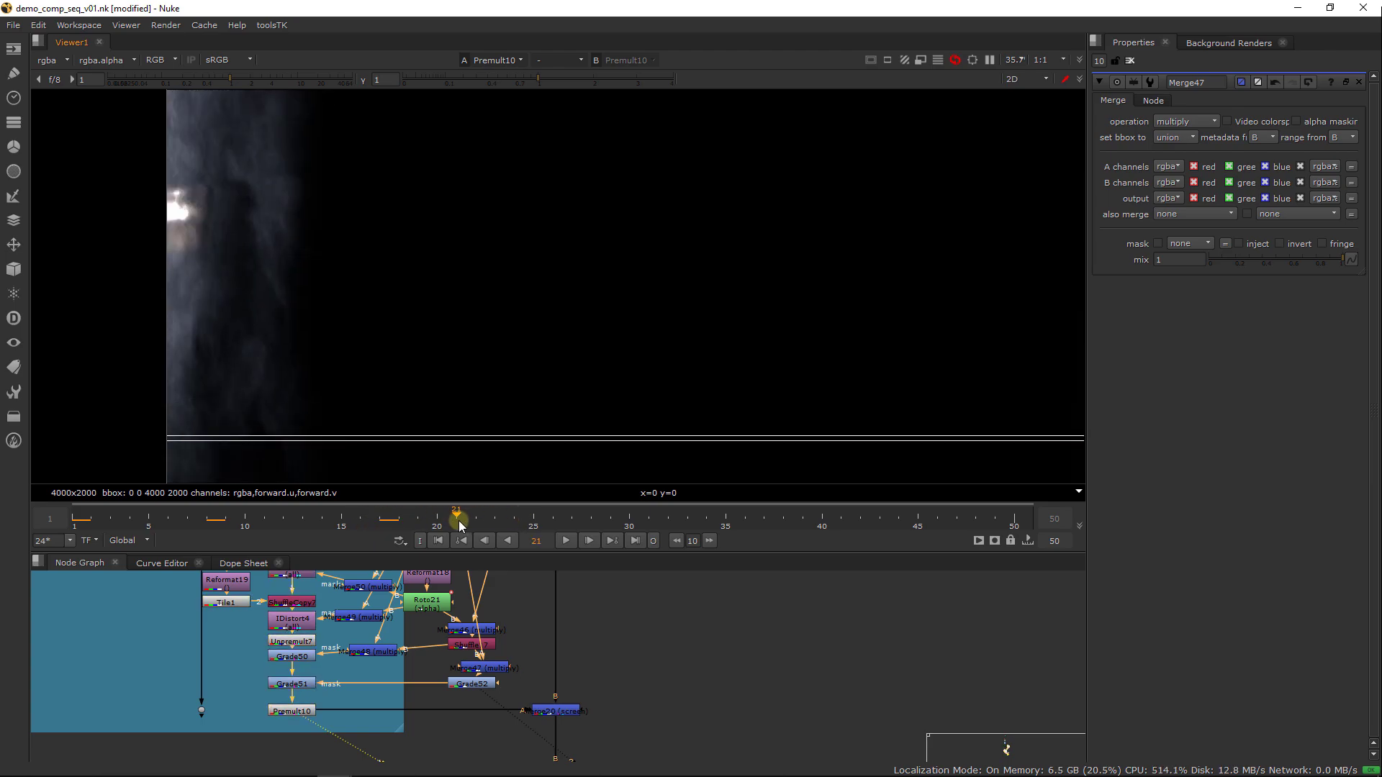
click(295, 685)
key(d)
drag(468, 518, 648, 517)
View the full composite at Merge20, examining the waterfalls and ships across the whole frame
drag(629, 675, 493, 749)
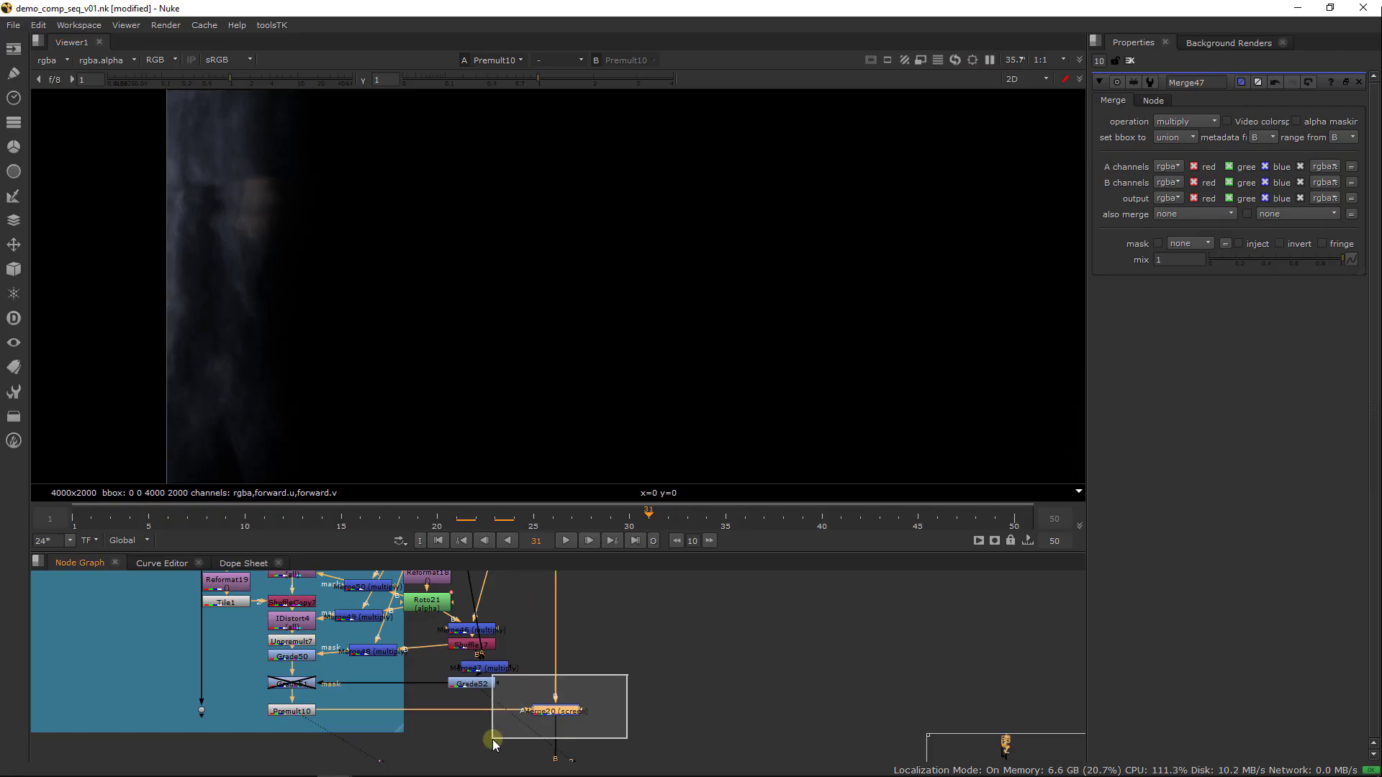
key(1)
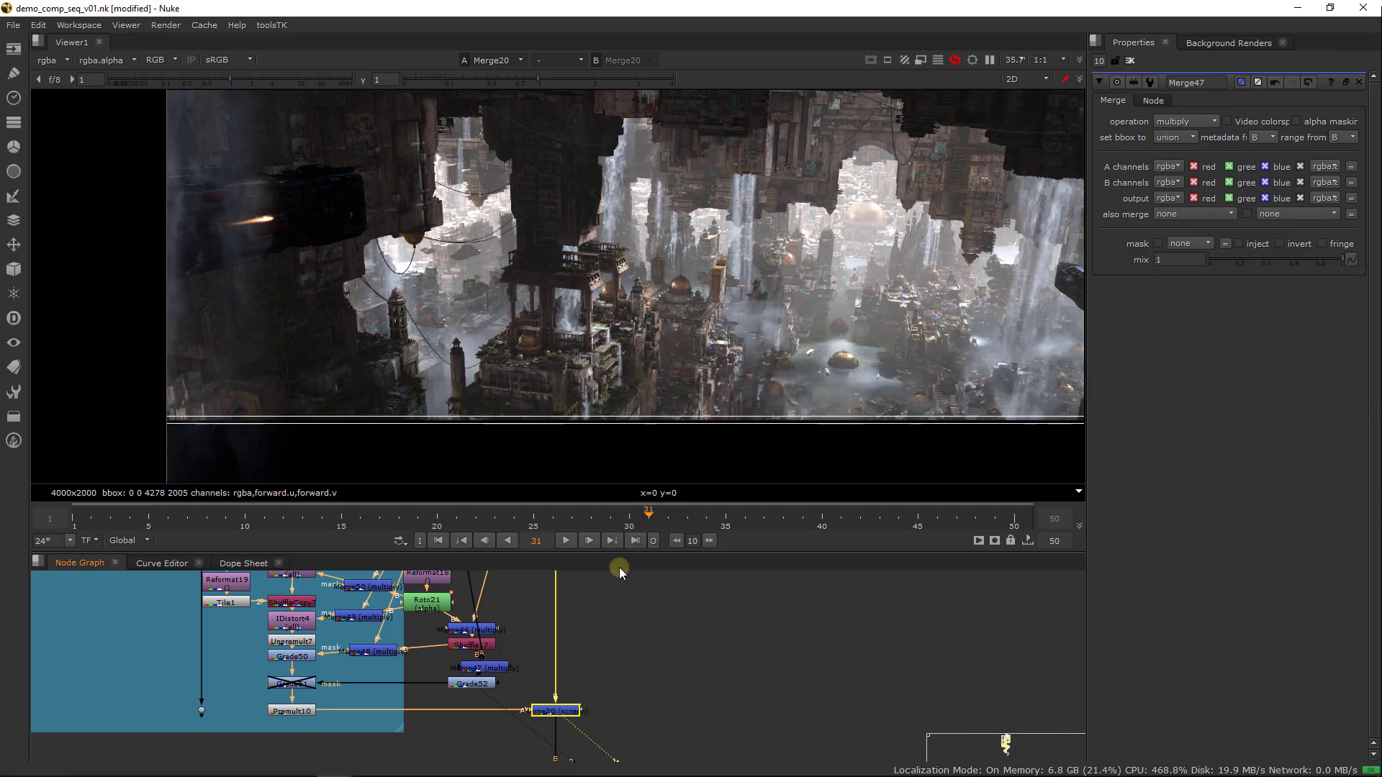
middle_drag(770, 427, 477, 416)
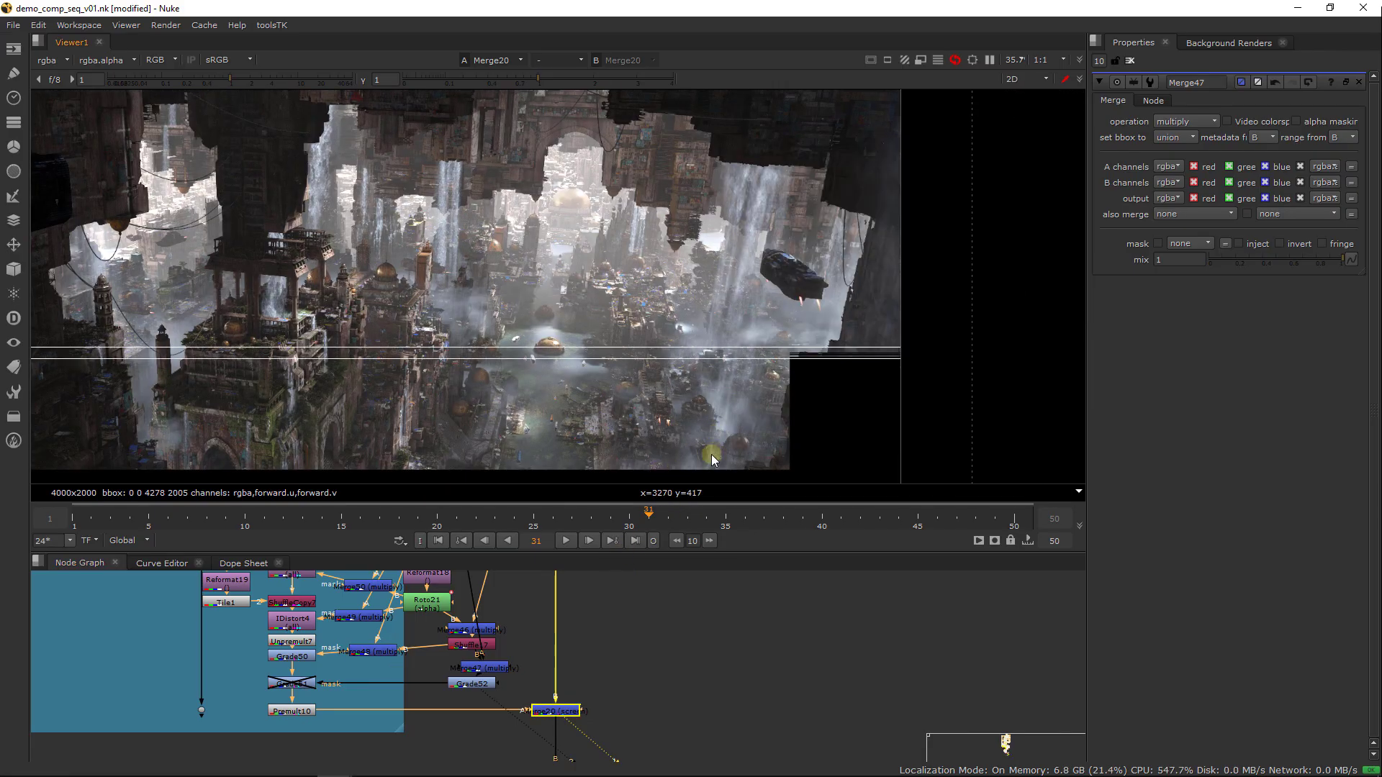
middle_drag(693, 447, 757, 416)
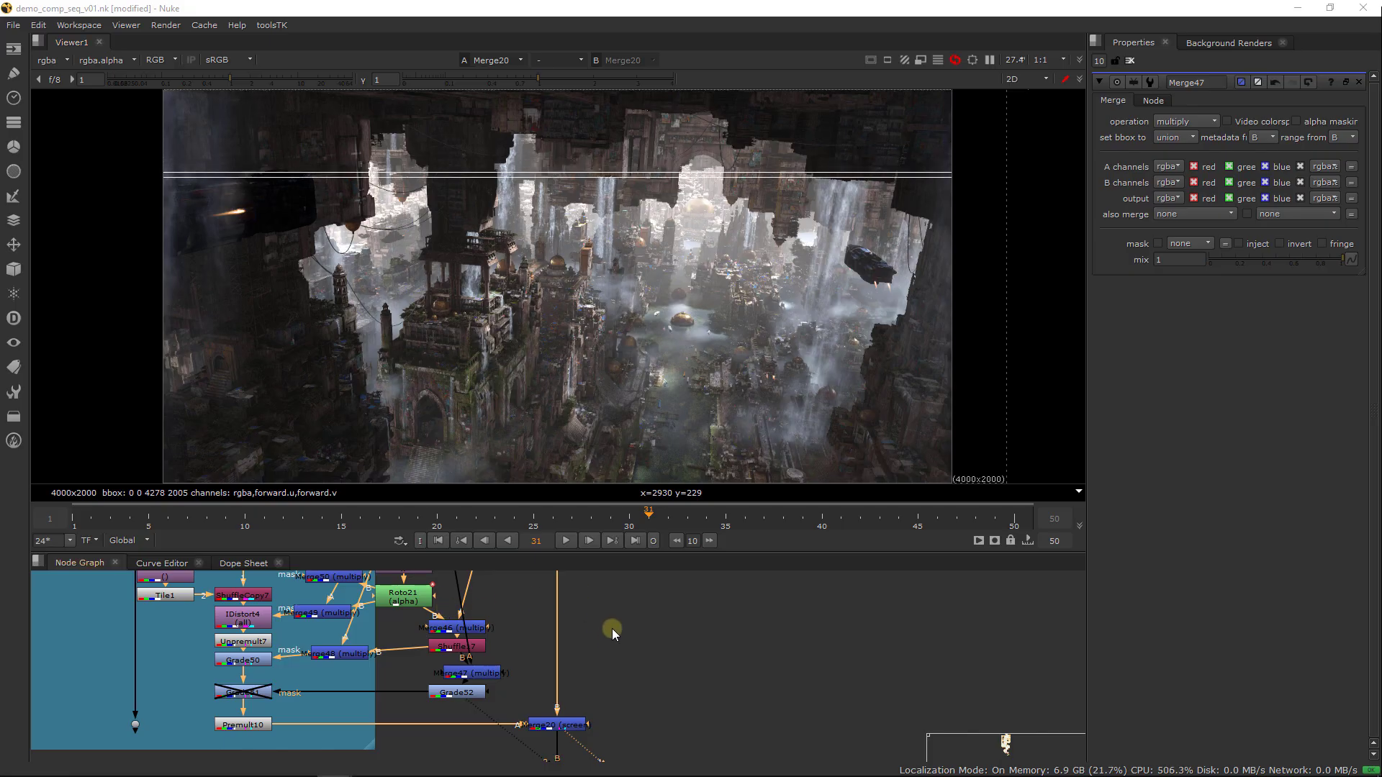
scroll(611, 631, down, 5)
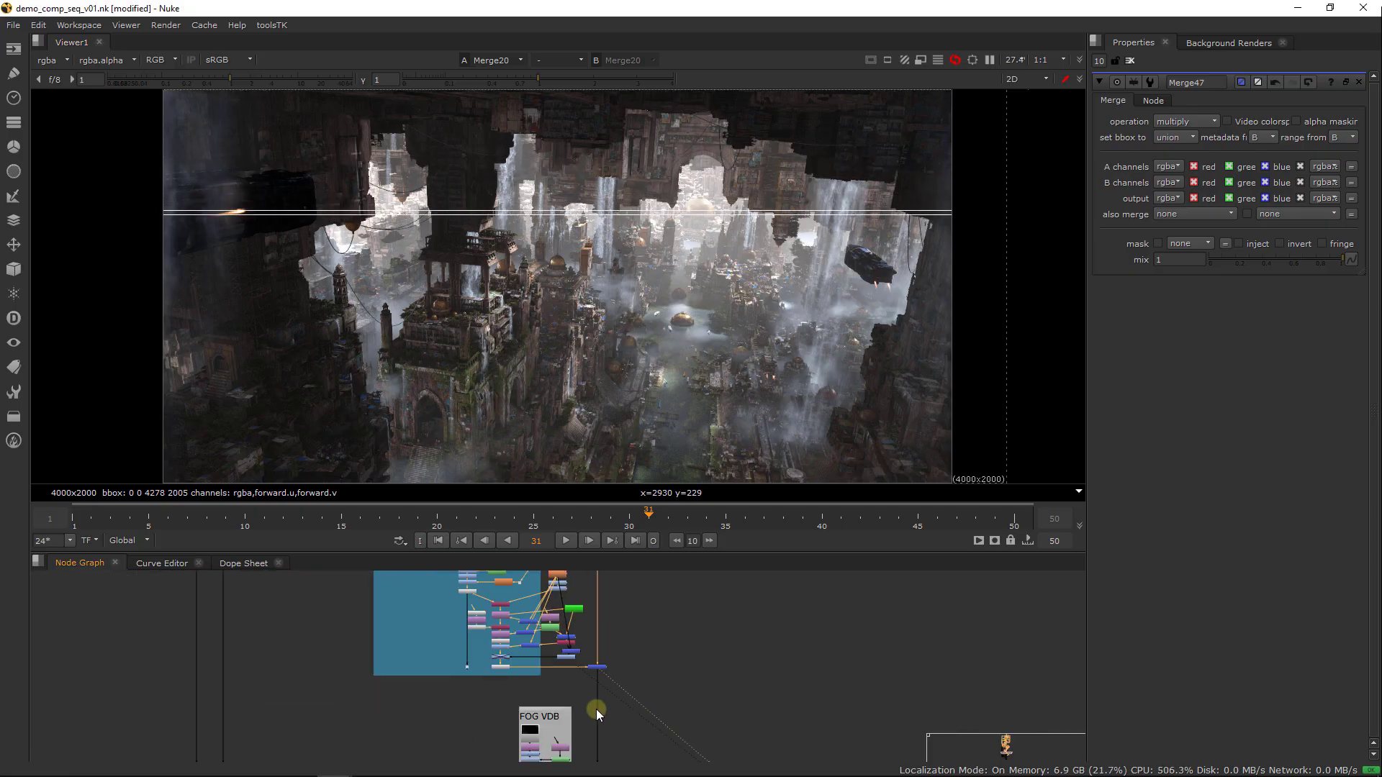
View the ColorCorrect node near the end of the main branch and examine the central city closely
middle_drag(596, 709, 554, 588)
scroll(606, 645, down, 3)
middle_drag(610, 721, 590, 573)
scroll(614, 658, up, 6)
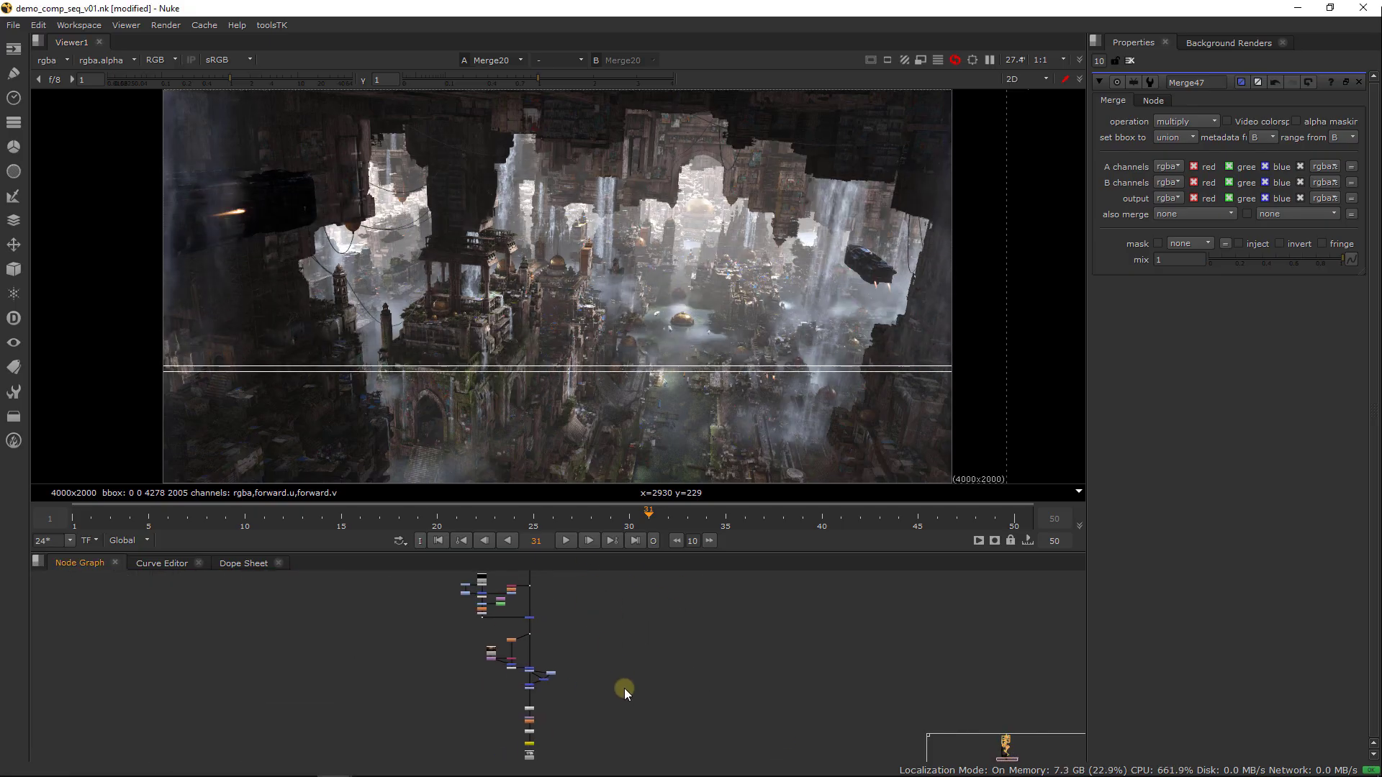
scroll(542, 650, up, 3)
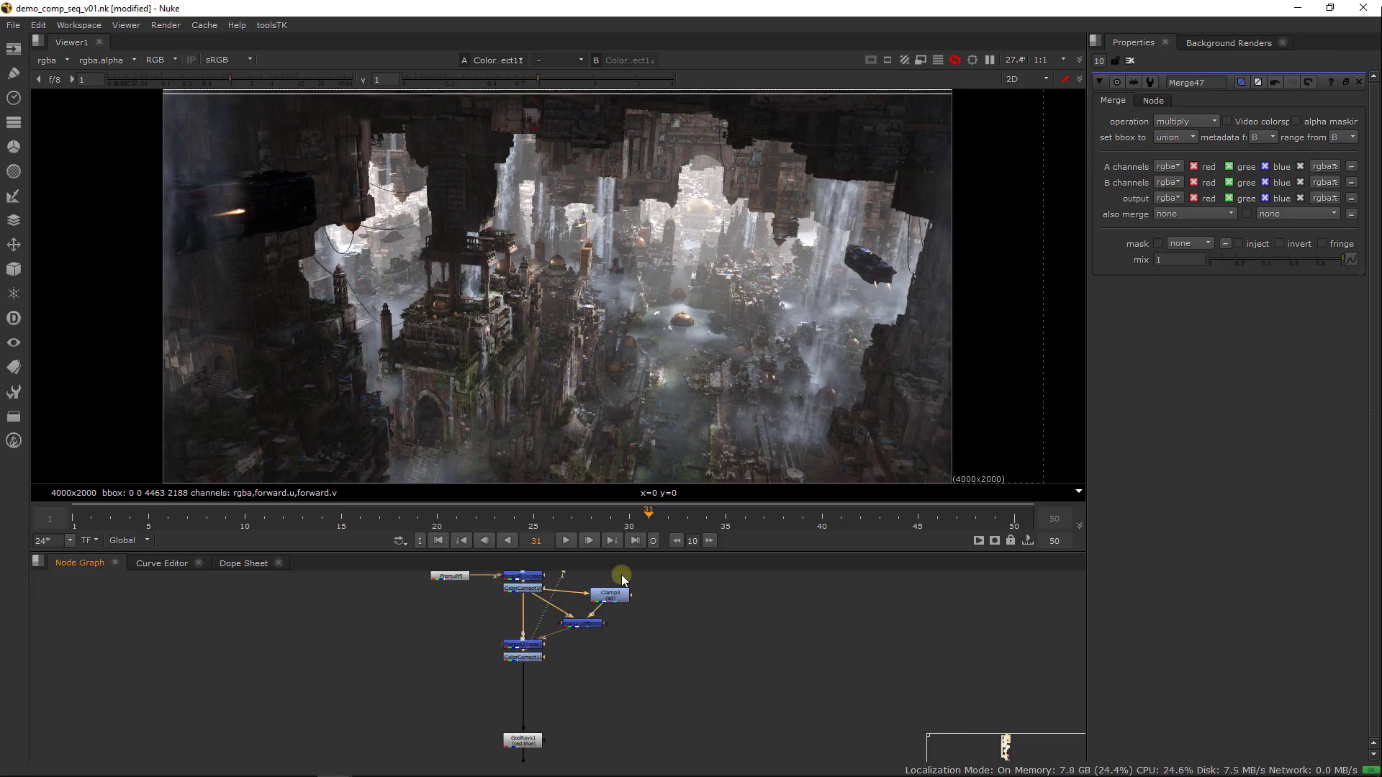
click(733, 542)
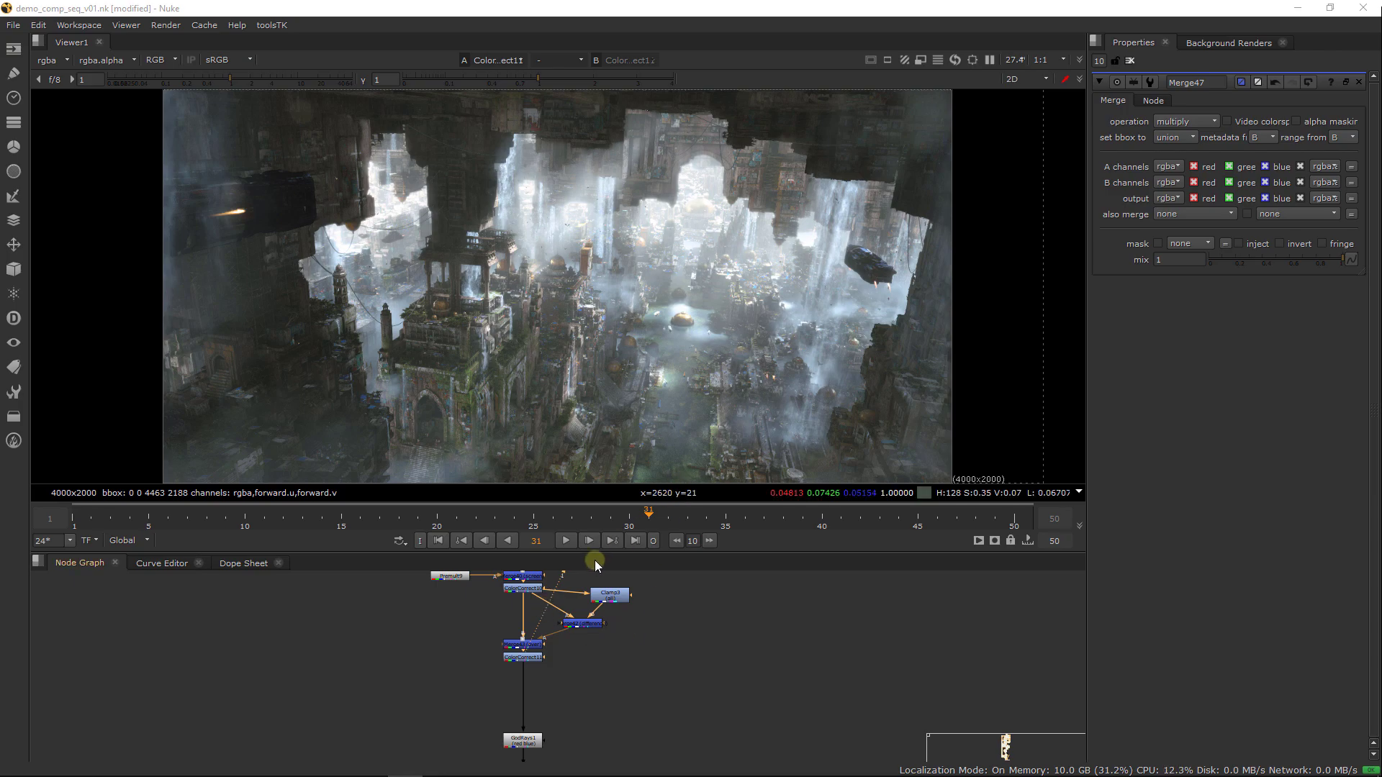
scroll(715, 213, up, 3)
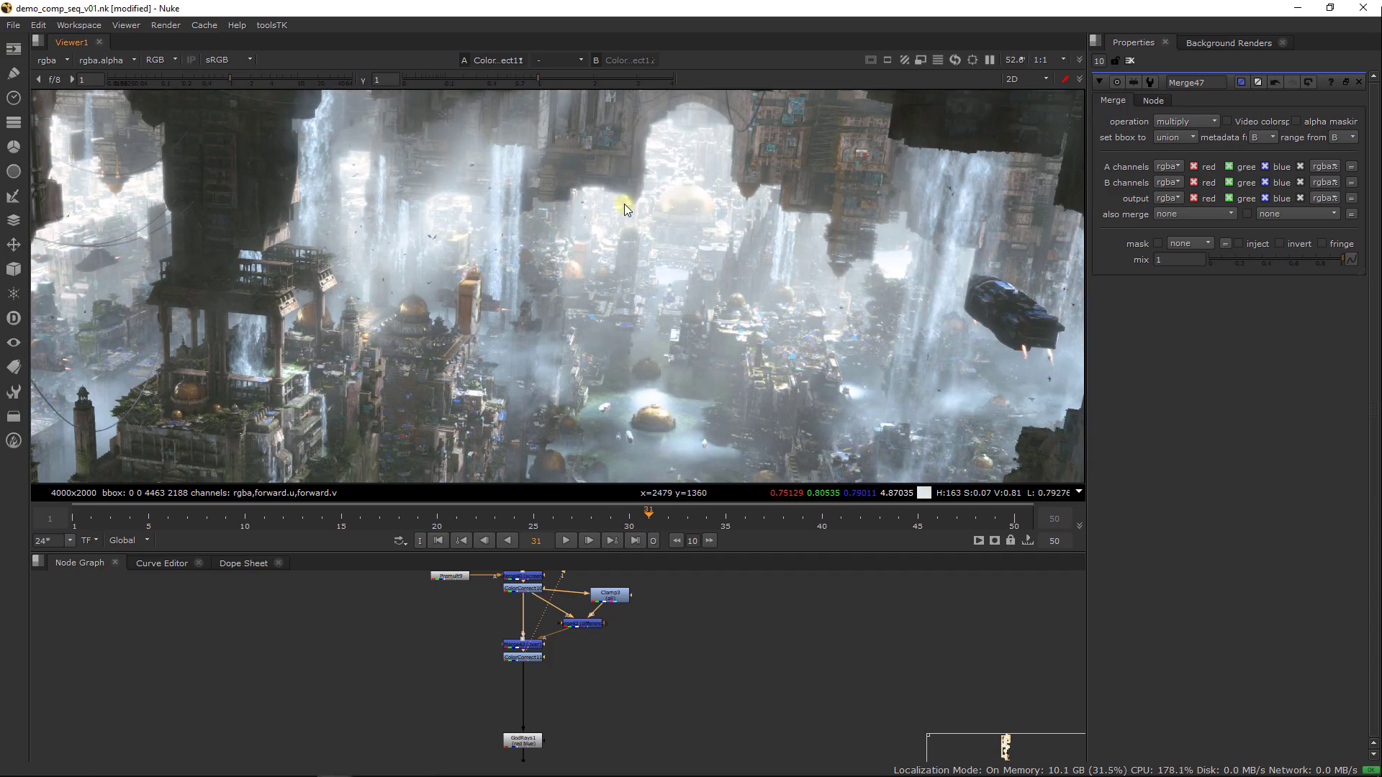
Load Dot42 as the second viewer input and compare it repeatedly with the final ColorCorrect result
middle_drag(636, 670, 639, 721)
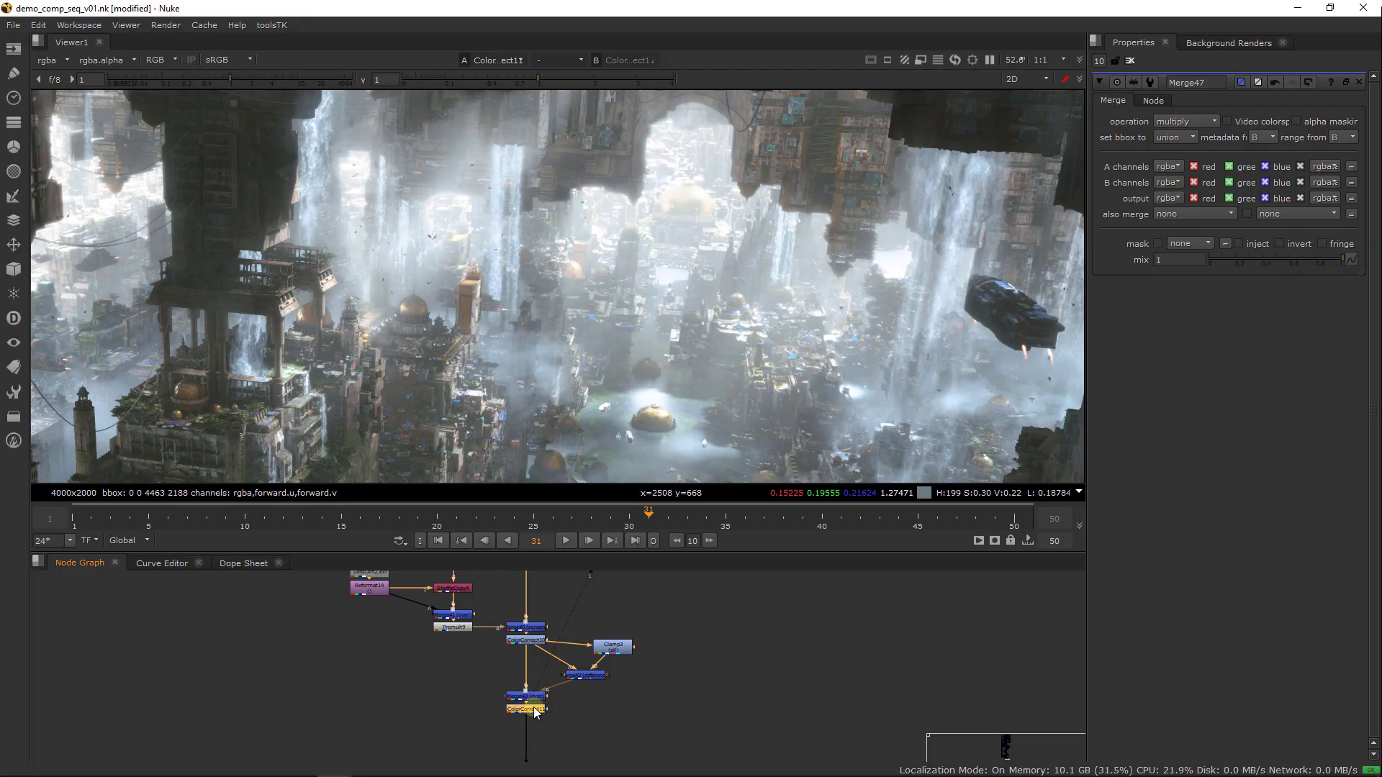
click(676, 637)
middle_drag(677, 638, 684, 705)
middle_drag(602, 745, 590, 683)
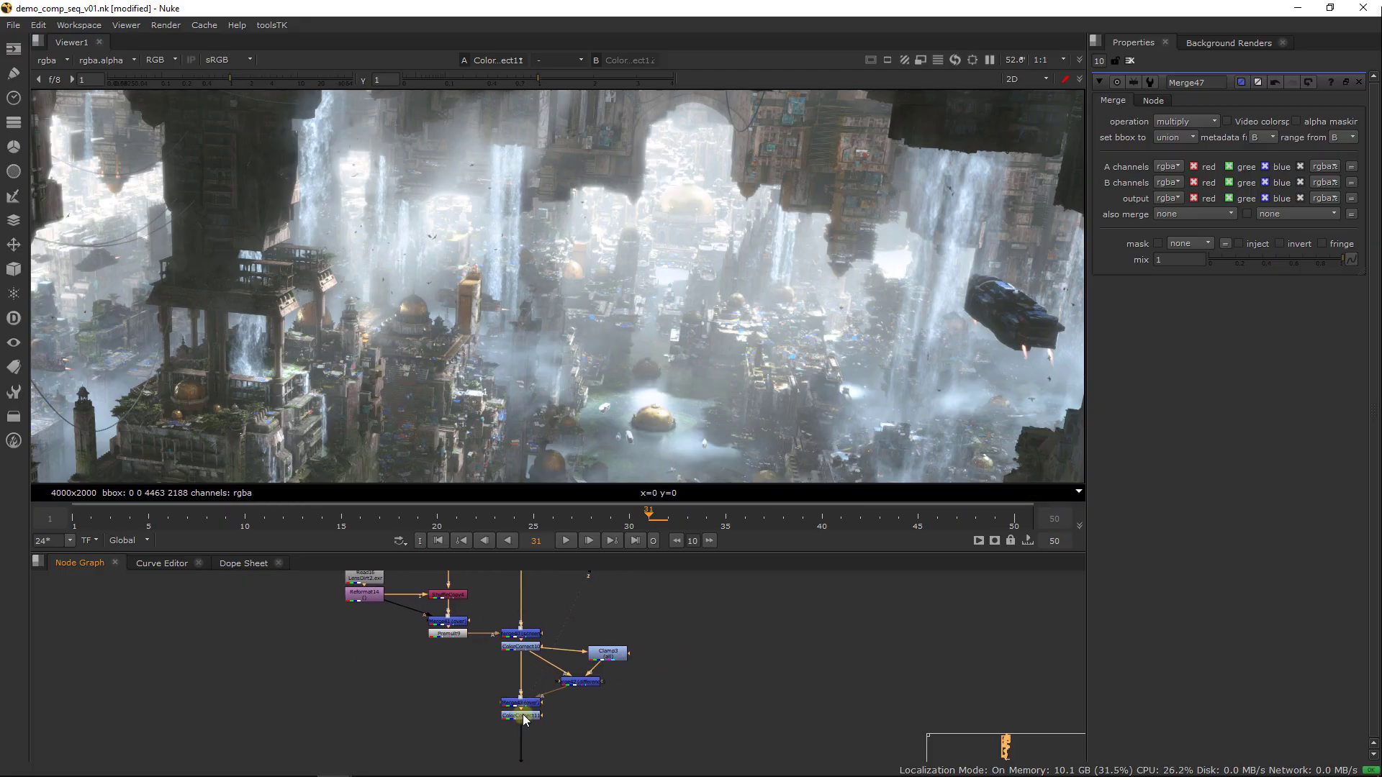
click(545, 723)
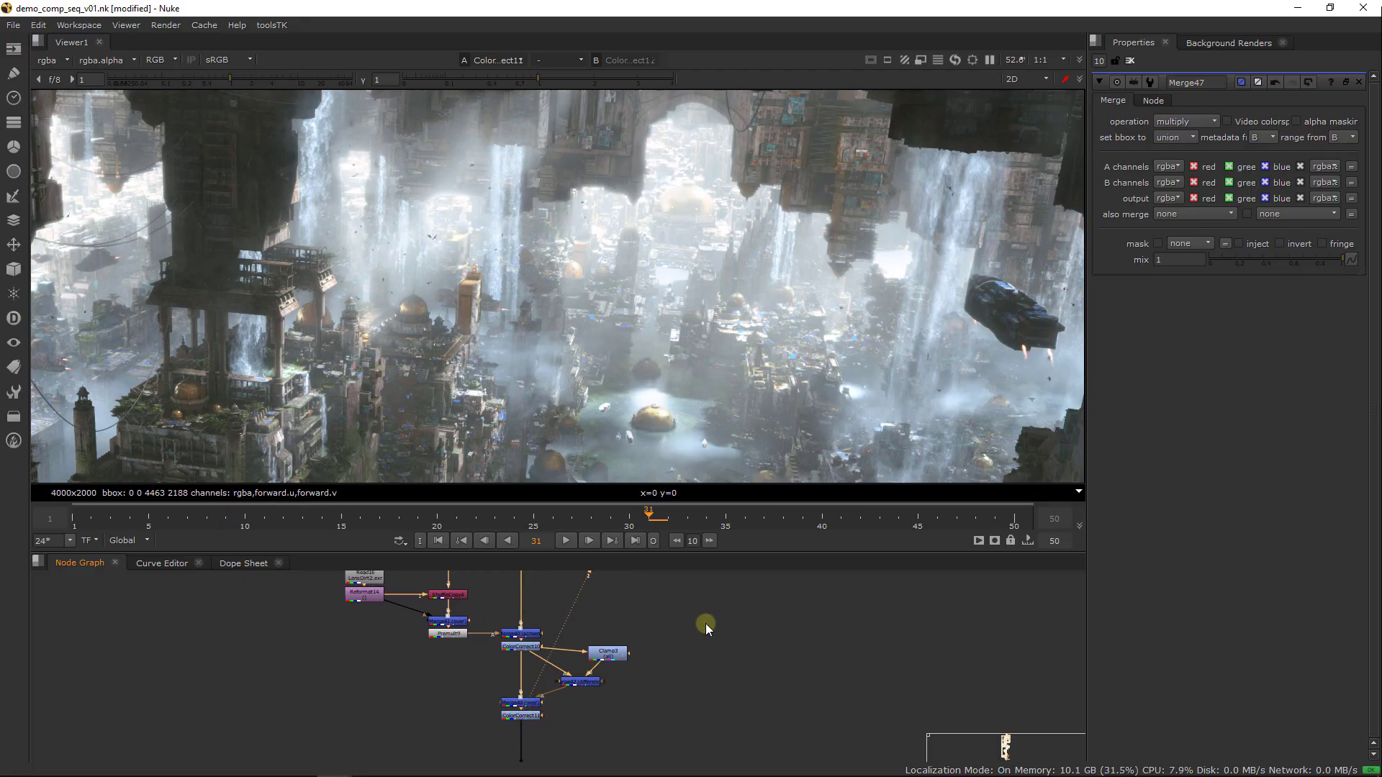
middle_drag(690, 580, 533, 673)
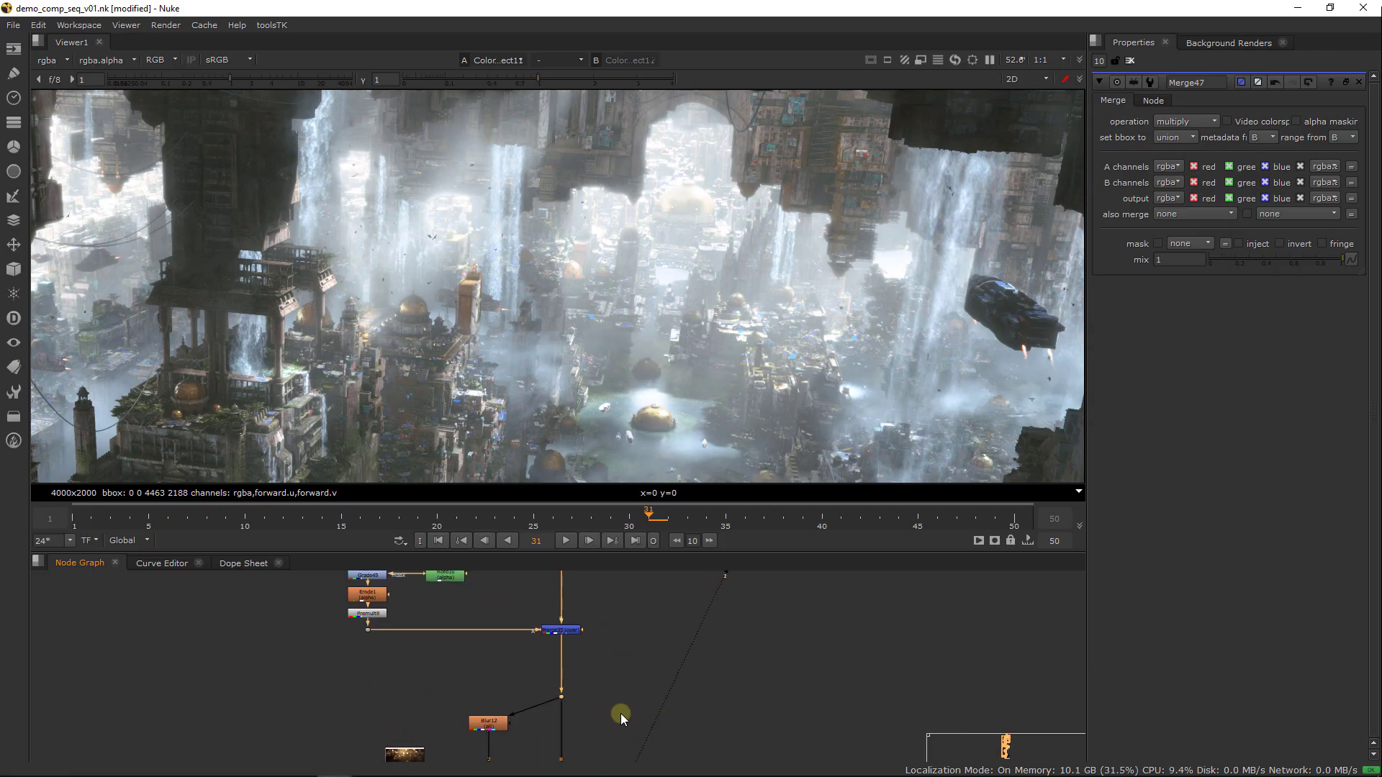
key(2)
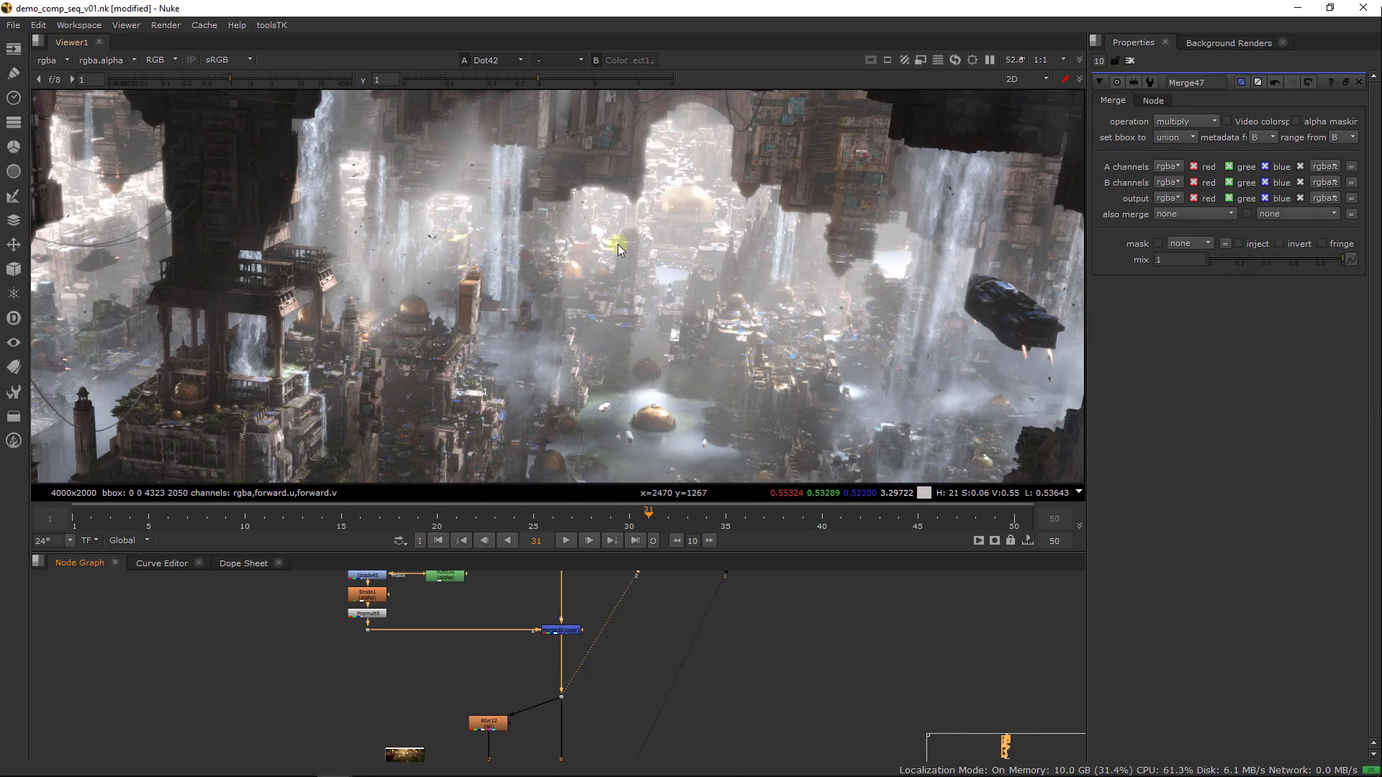
key(1)
key(2)
key(1)
key(2)
key(1)
key(2)
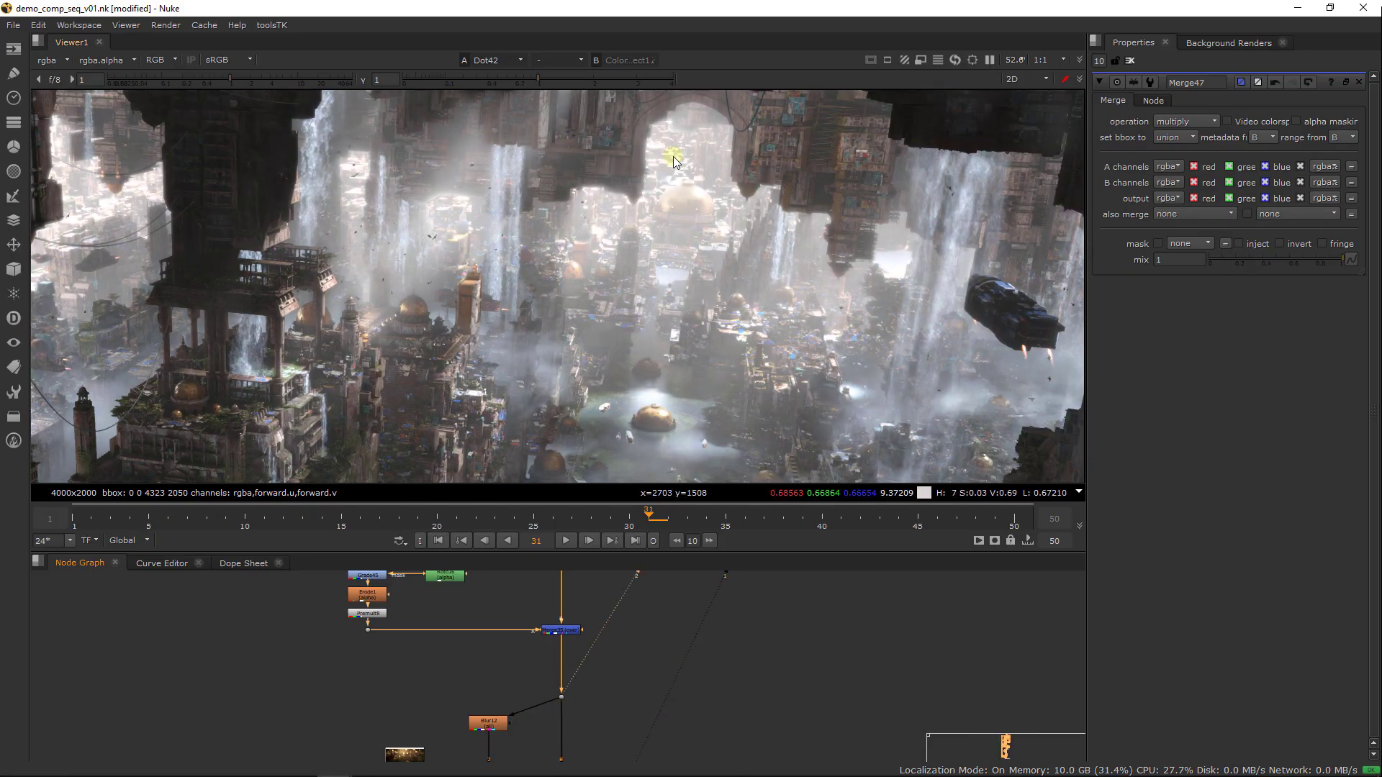
View Merge22 above the LIGHTWRAP group, and compare it with Merge1 in the BASE group
scroll(606, 580, down, 6)
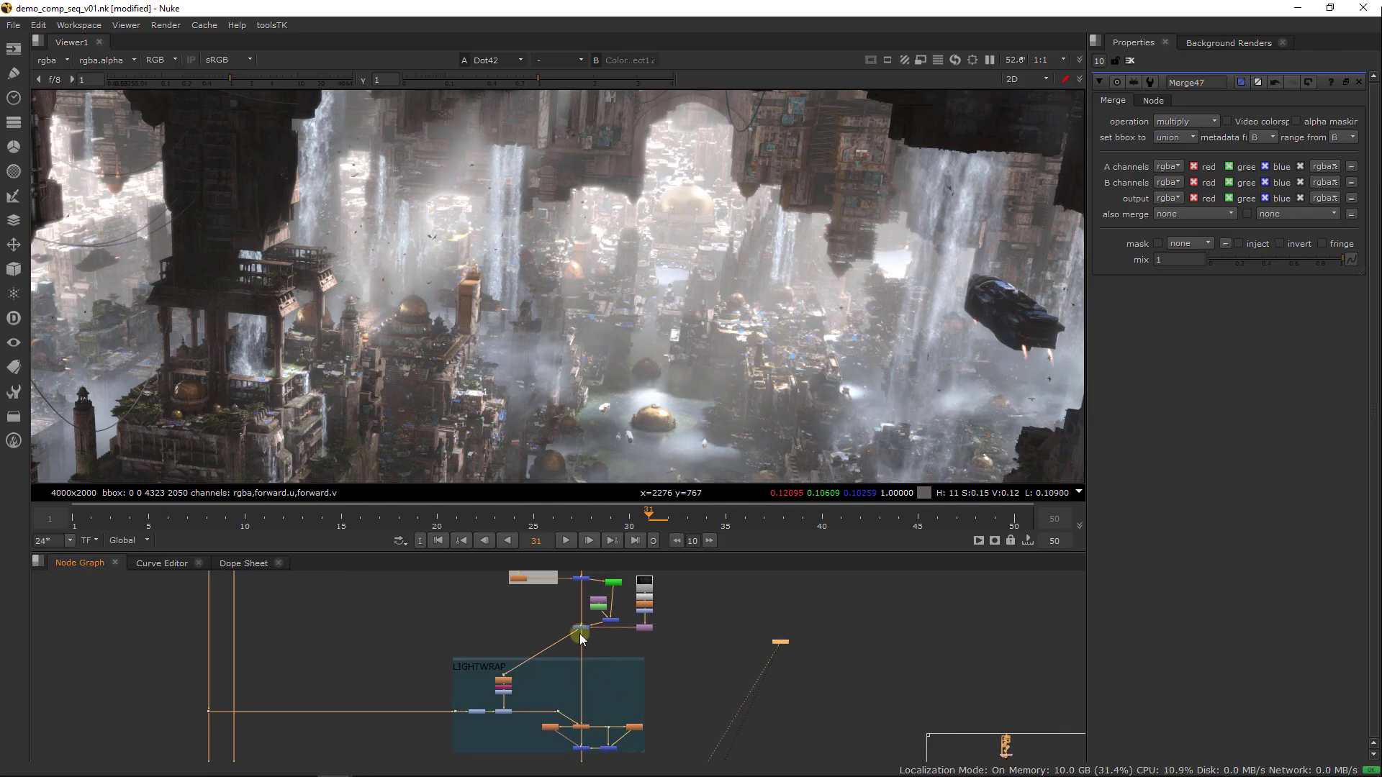
click(581, 628)
key(1)
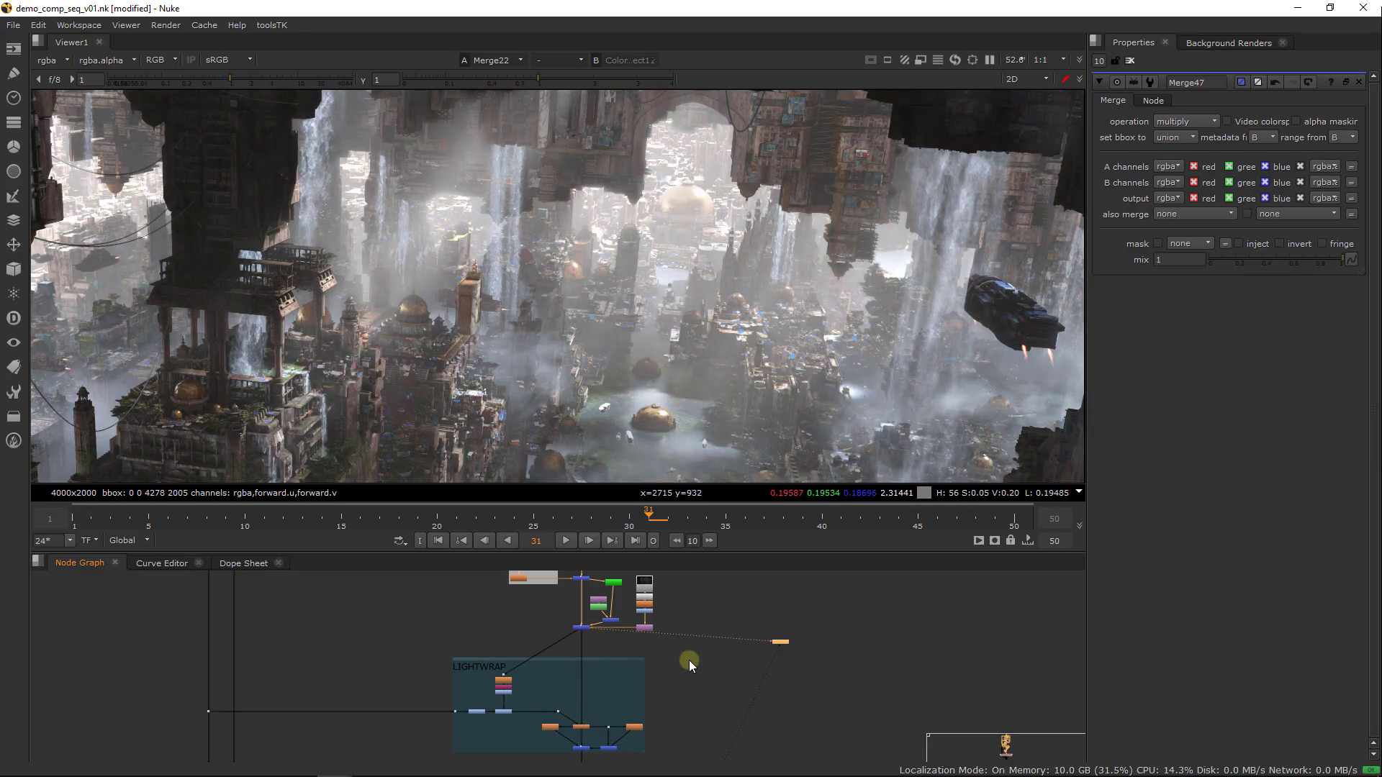
scroll(688, 660, down, 6)
scroll(683, 669, up, 5)
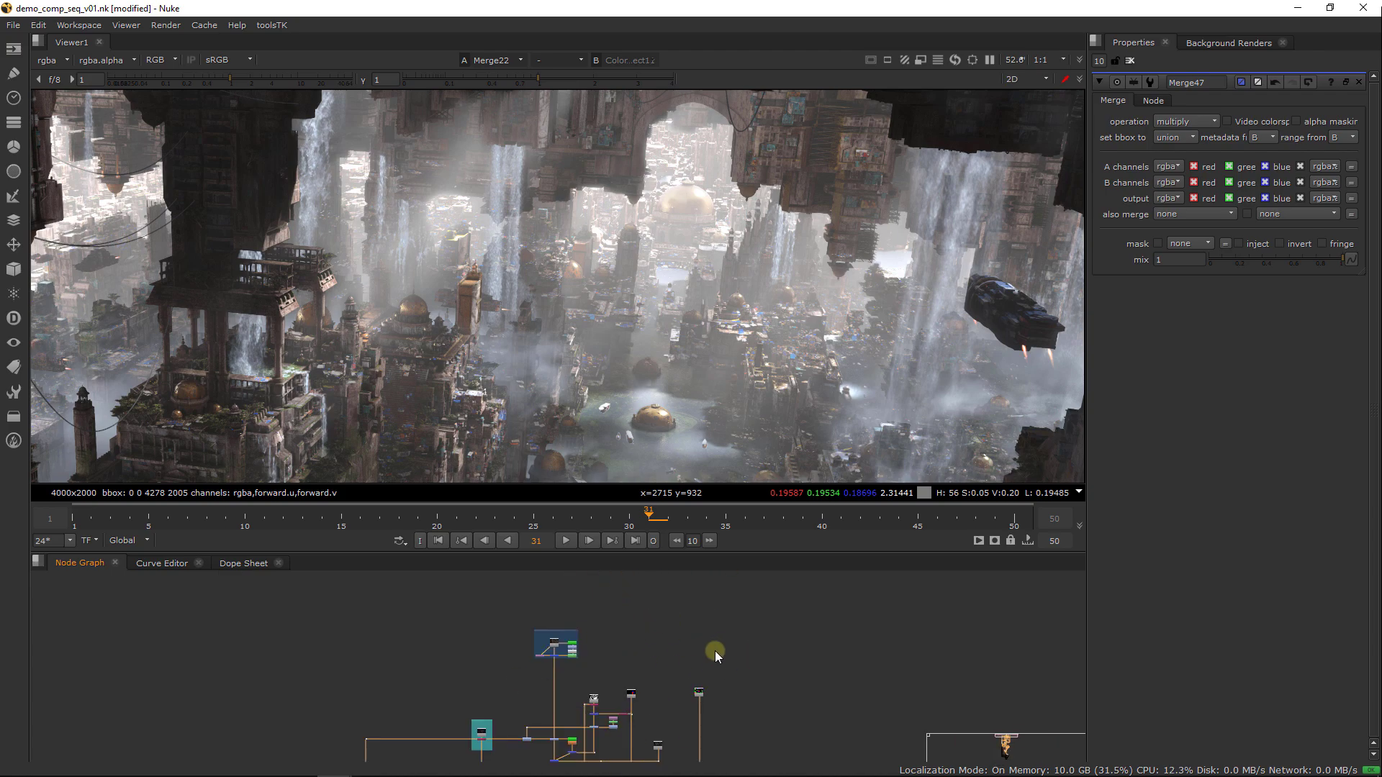
click(563, 653)
key(1)
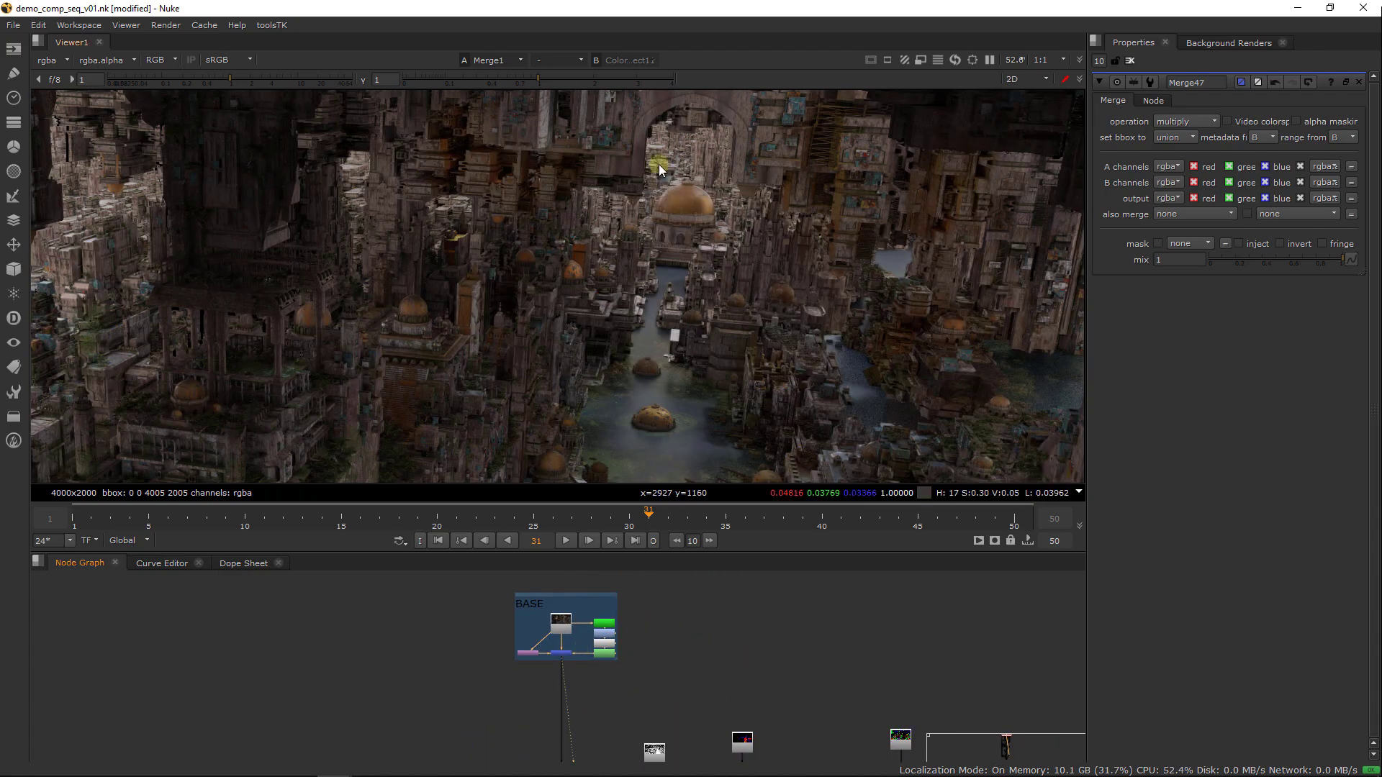
View Merge2 and then the Merge8 screen result, examining the light on the central city and the archway
middle_drag(678, 752, 675, 576)
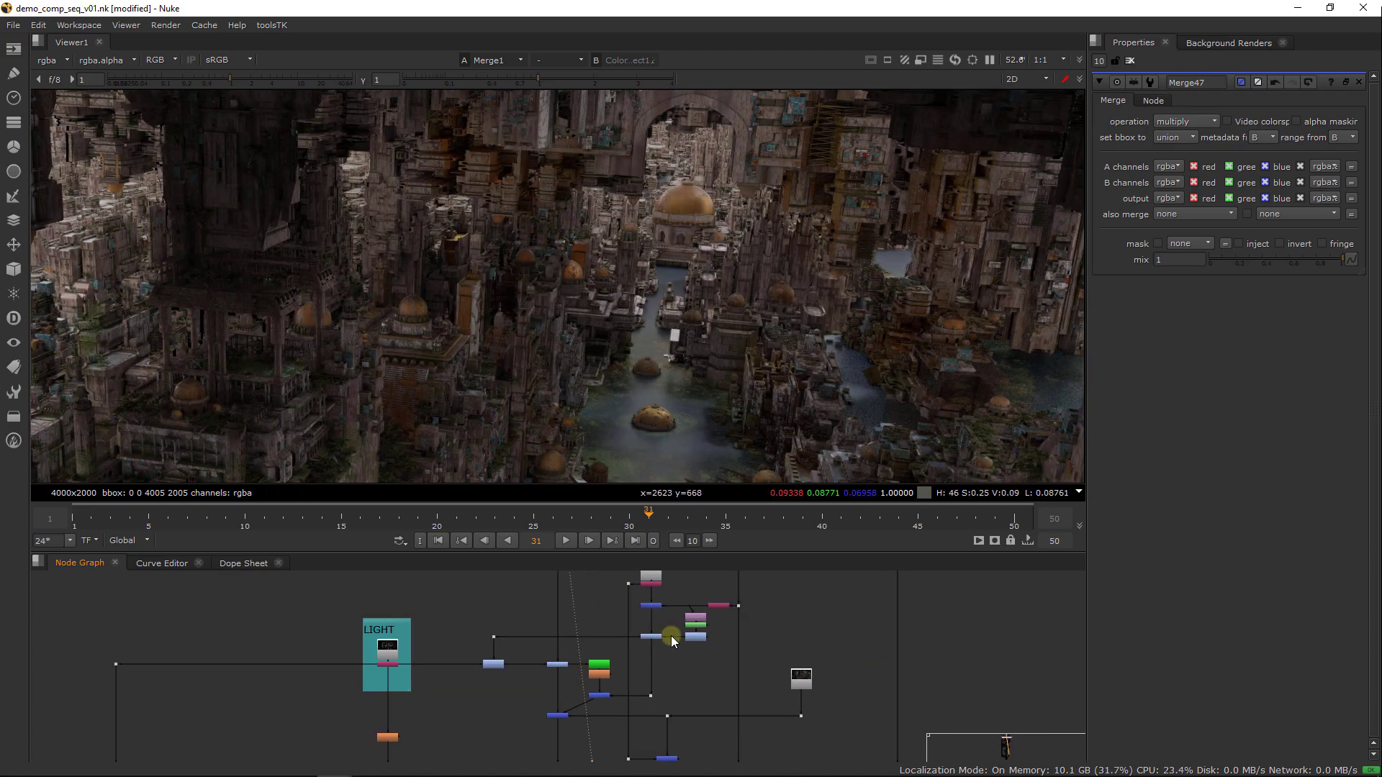
click(574, 725)
key(1)
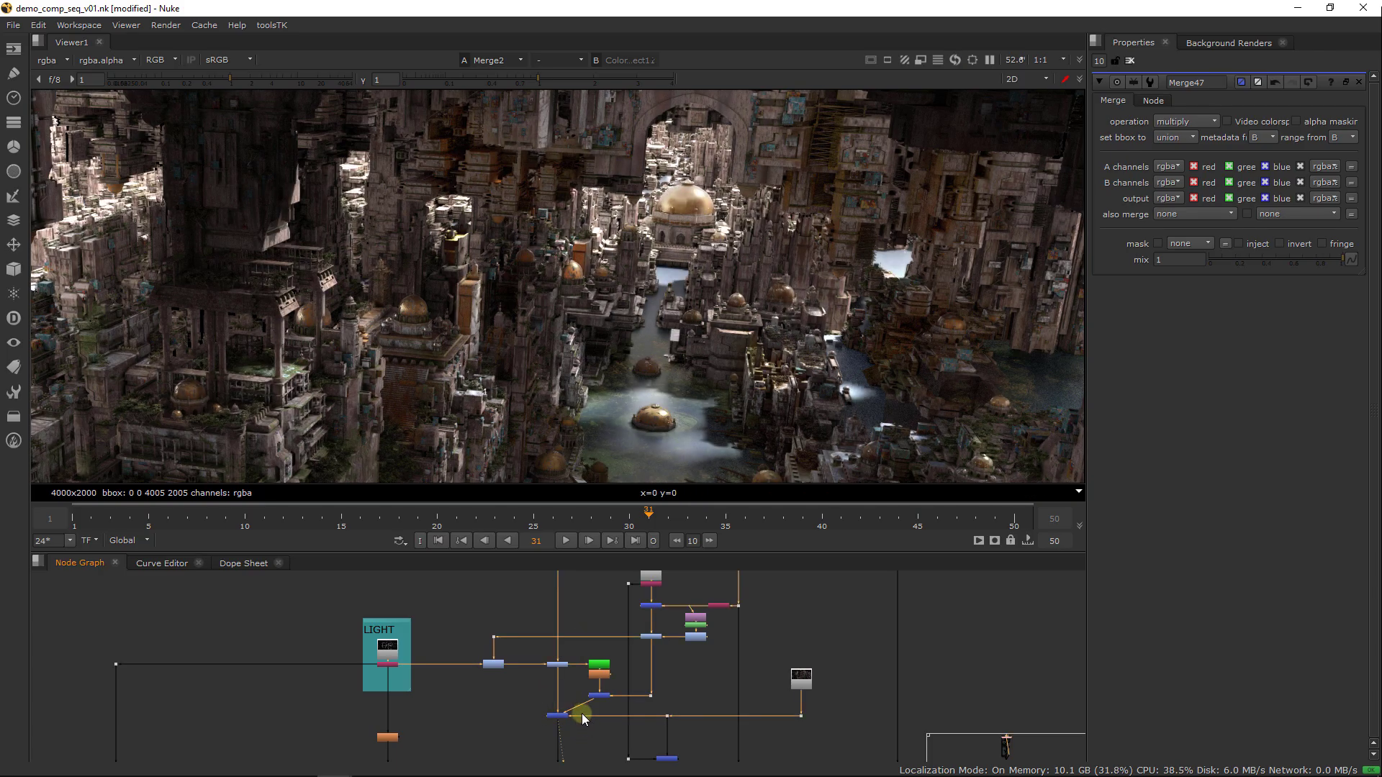
middle_drag(581, 714, 617, 653)
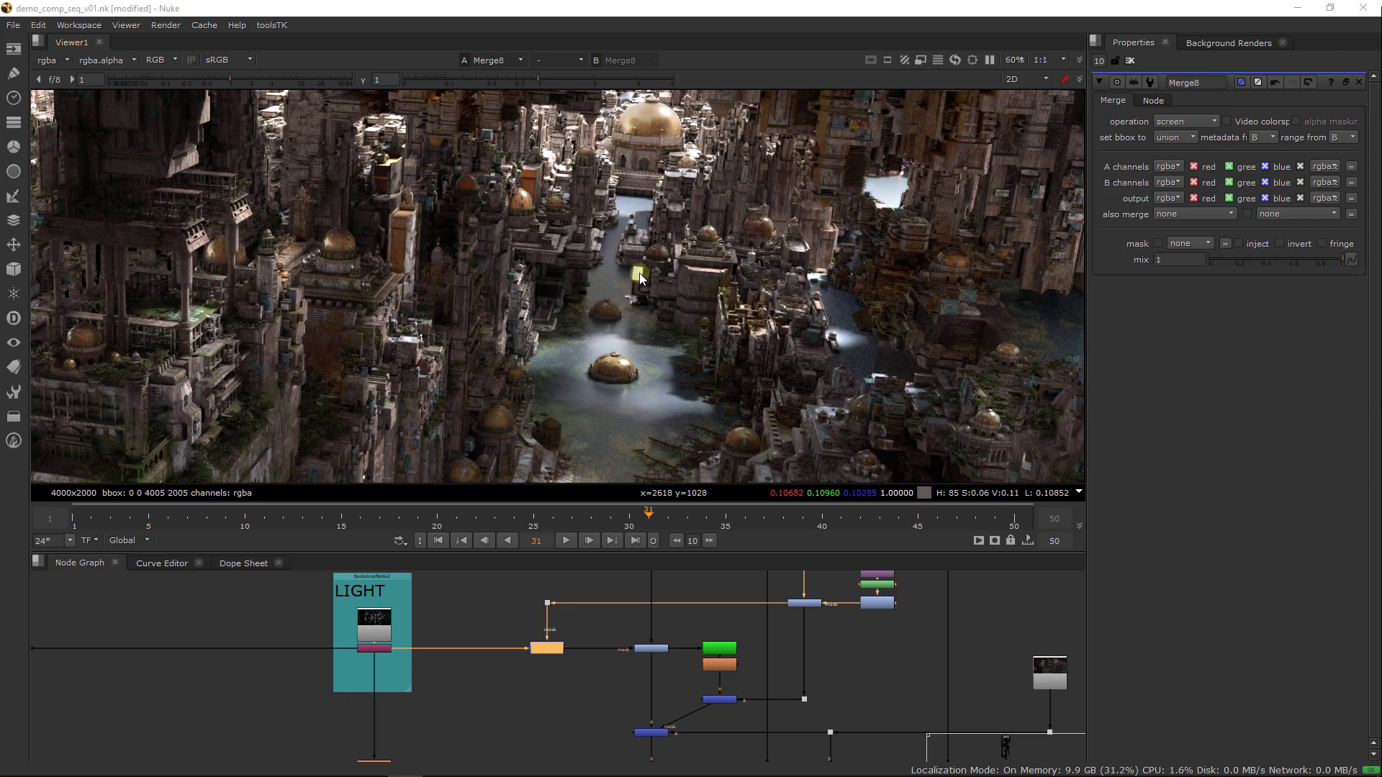
middle_drag(636, 275, 614, 373)
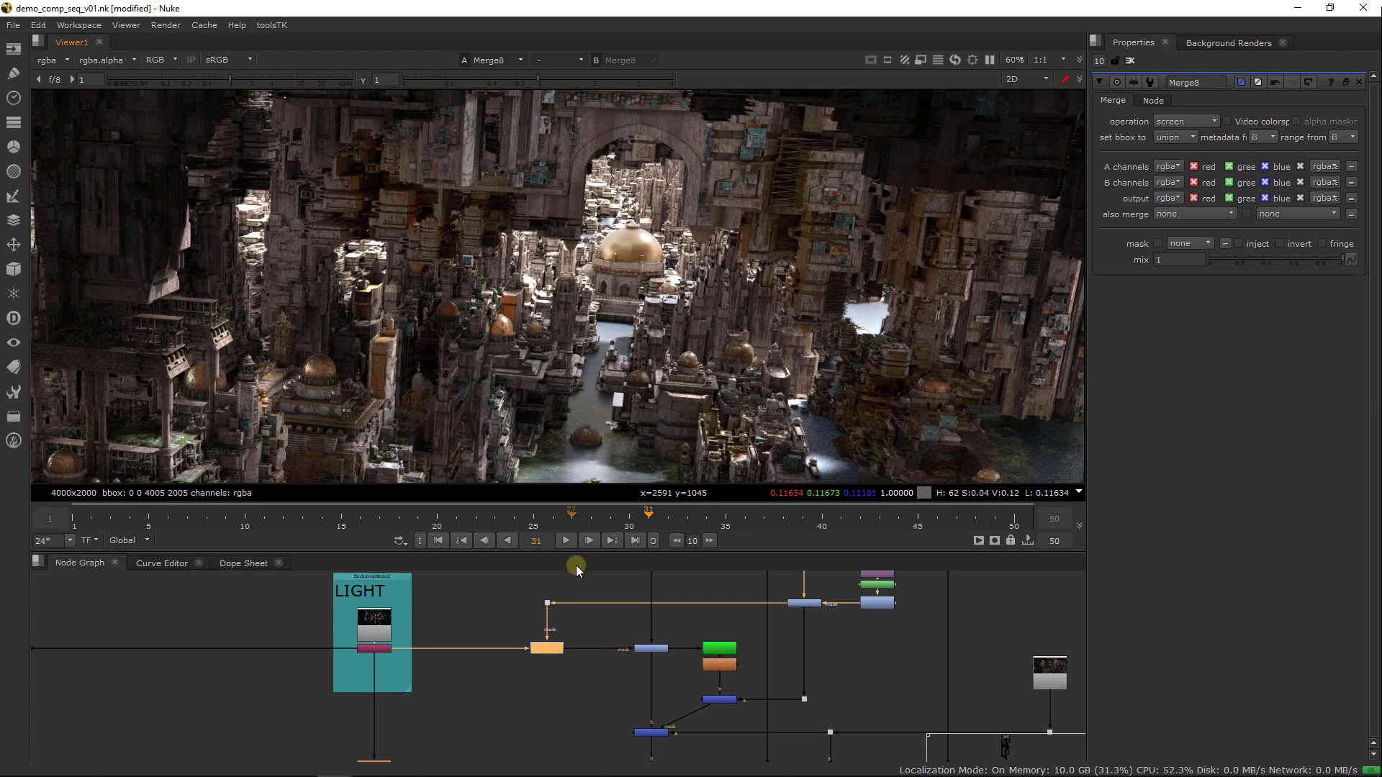
Copy the z_v01 depth Read node from the DEPTH group and paste it above the mask branch beside the LIGHT group
scroll(504, 655, down, 8)
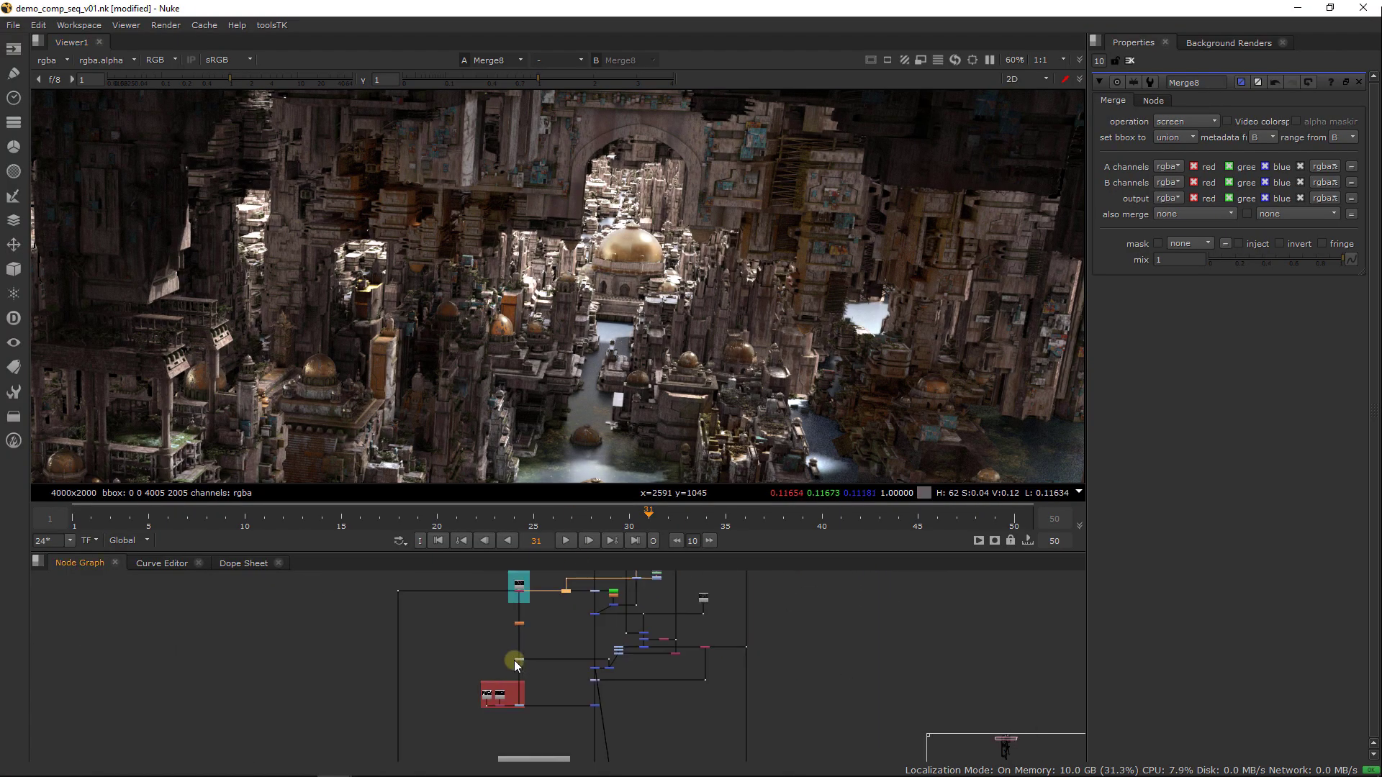
middle_drag(499, 749, 504, 634)
scroll(593, 644, up, 5)
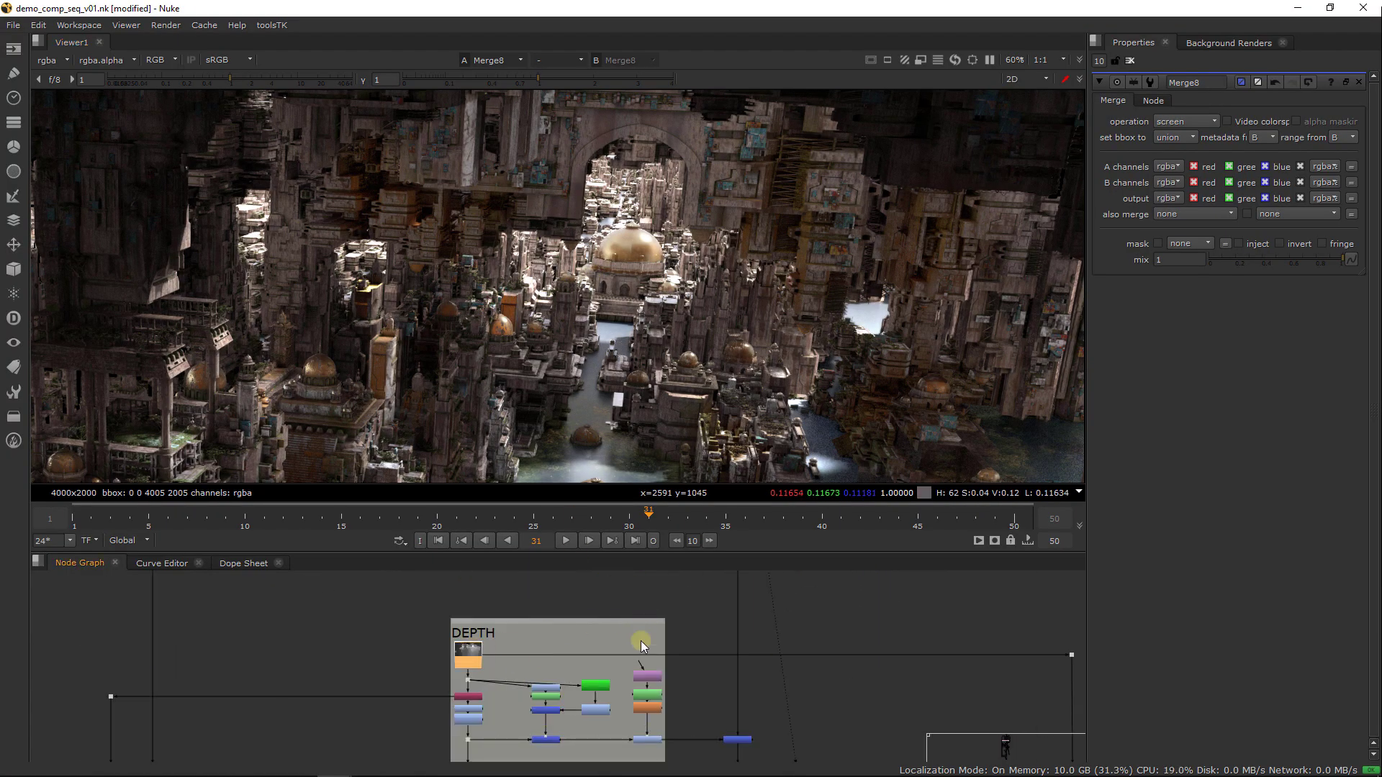
middle_drag(641, 640, 618, 736)
middle_drag(646, 601, 610, 752)
middle_drag(642, 612, 611, 738)
middle_drag(612, 658, 605, 734)
scroll(498, 660, up, 1)
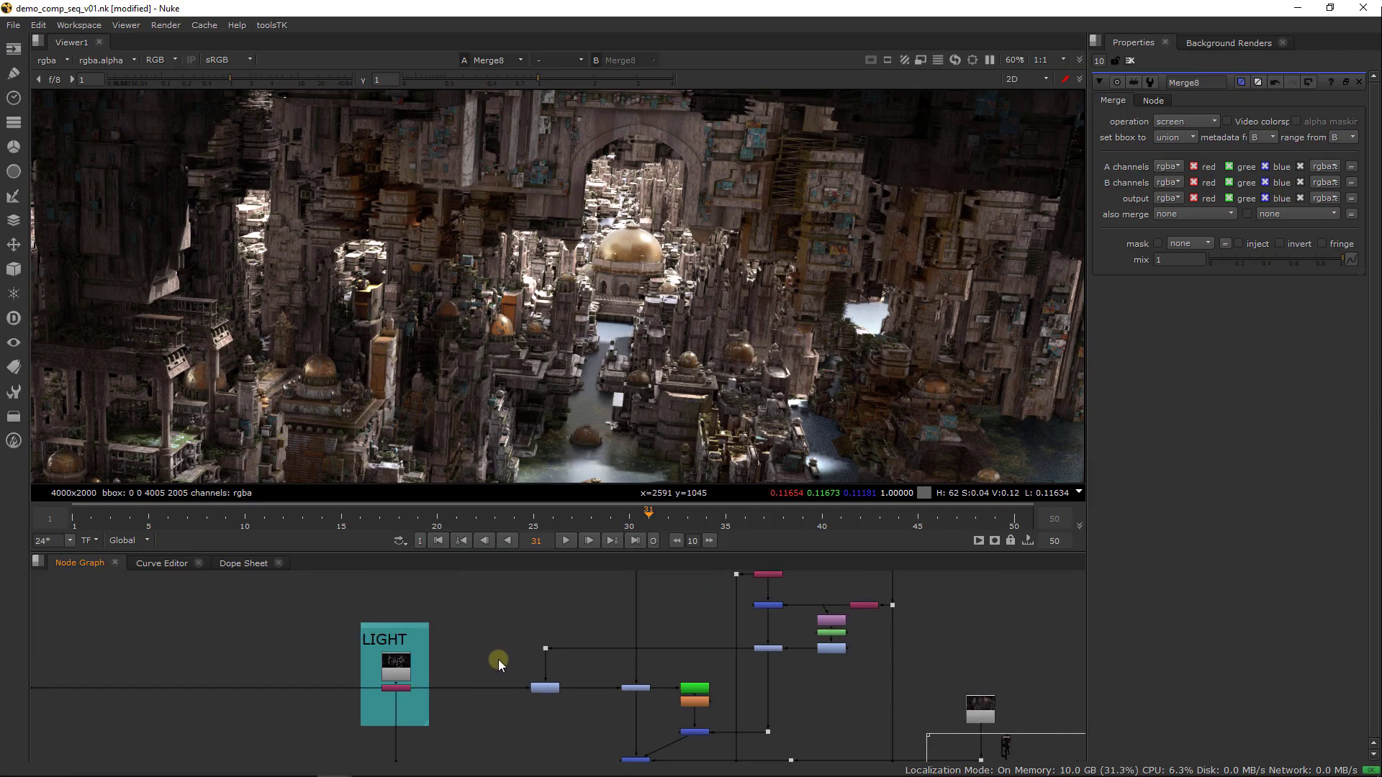
scroll(498, 660, up, 1)
middle_drag(609, 631, 556, 624)
scroll(555, 625, up, 4)
key(ctrl+v)
scroll(562, 621, up, 4)
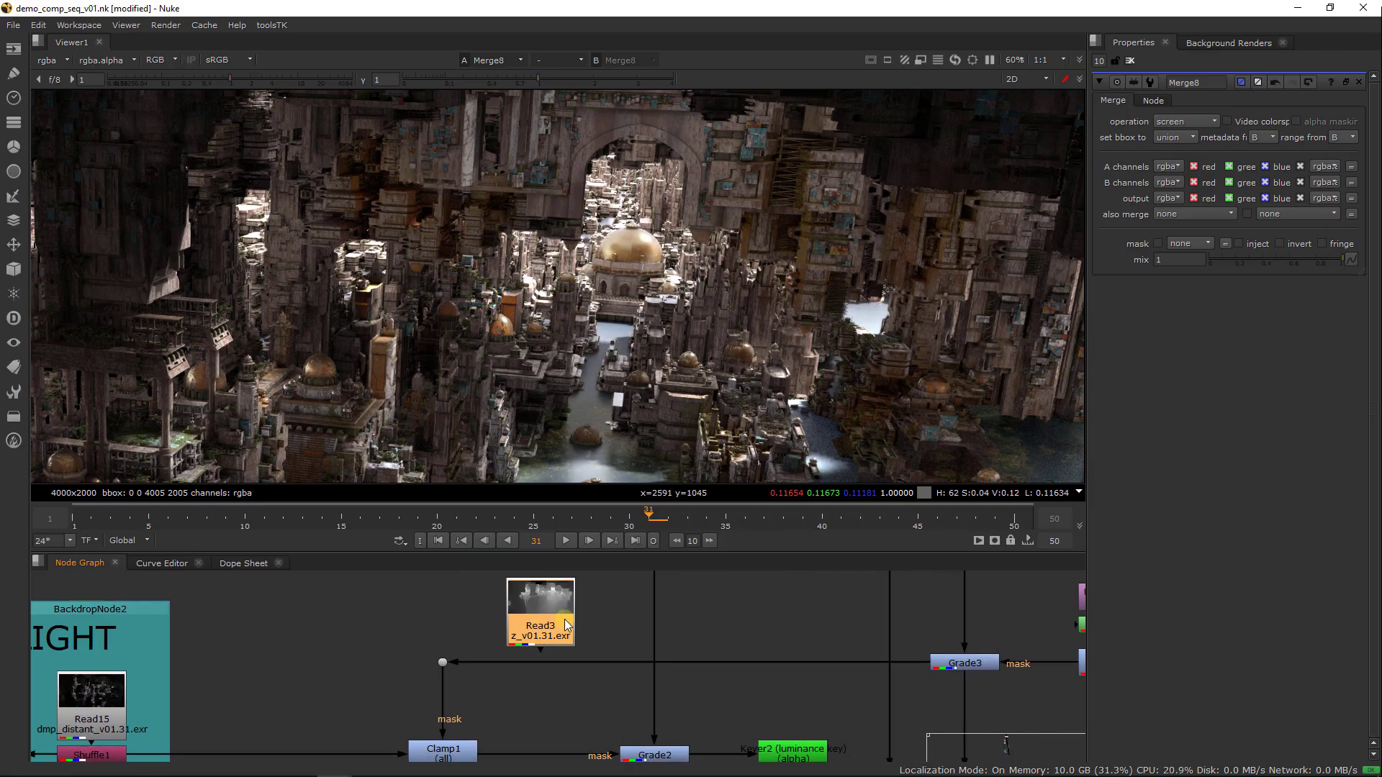
Add a Shuffle node below the pasted depth Read and route its red channel into alpha
key(Tab)
text(shufl)
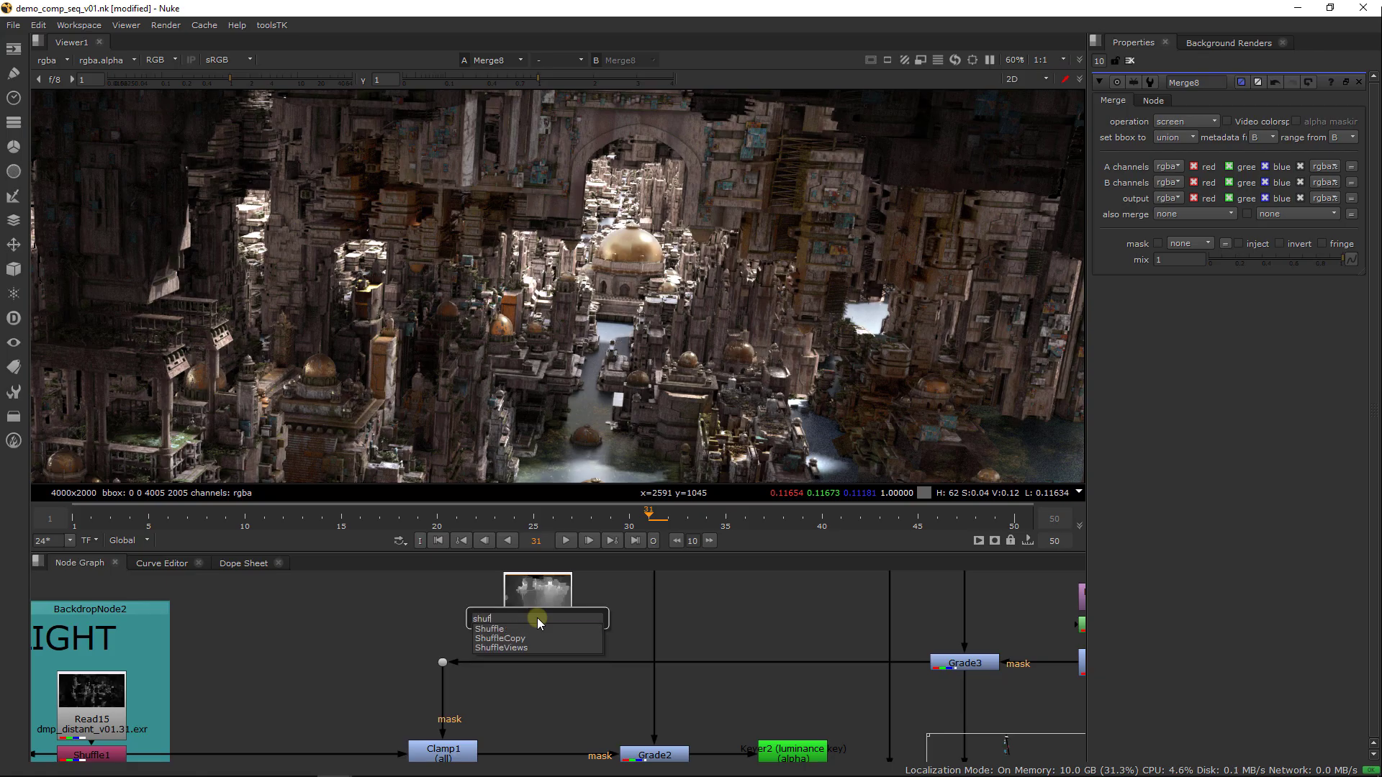
key(Return)
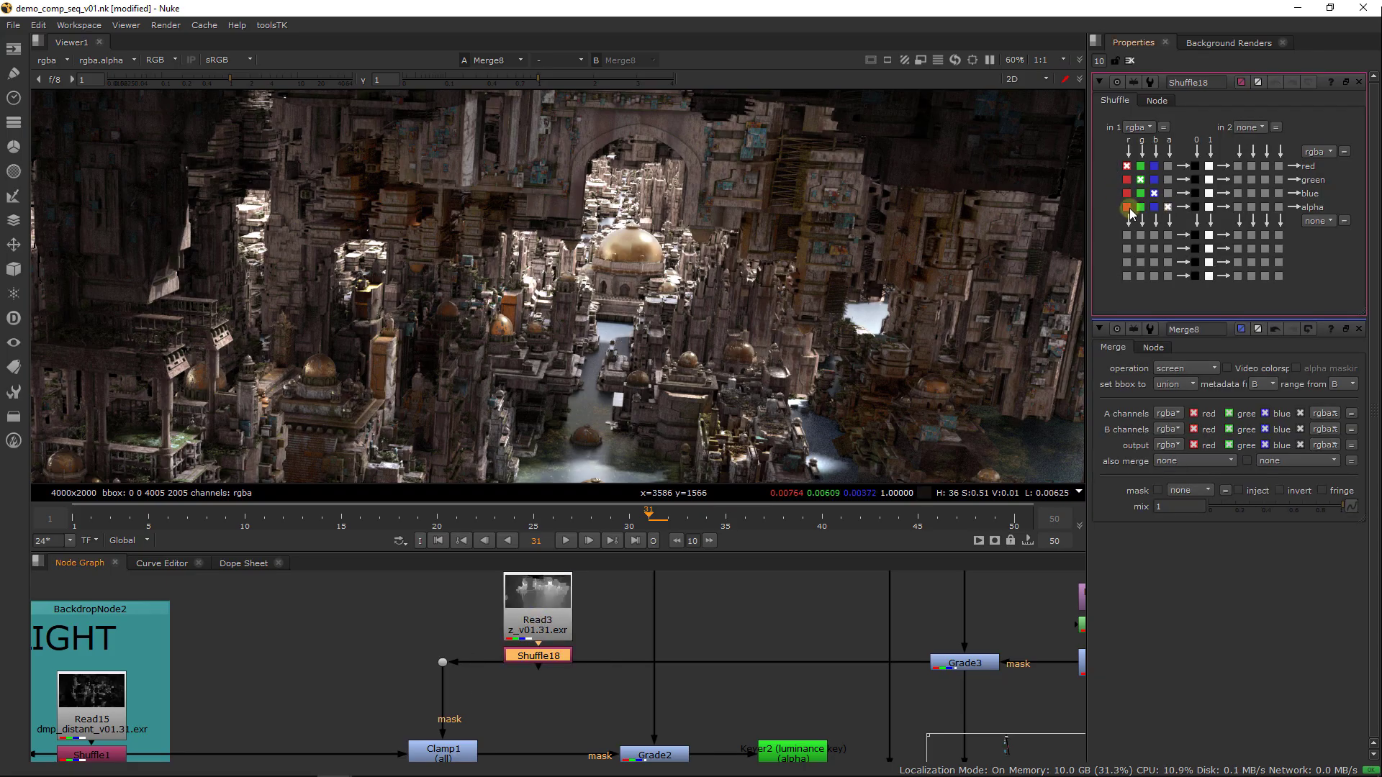
click(1128, 208)
drag(622, 681, 546, 592)
middle_drag(578, 637, 571, 594)
Insert a second Clamp node between Clamp1 and the mask input of Grade2, and disable it
click(534, 683)
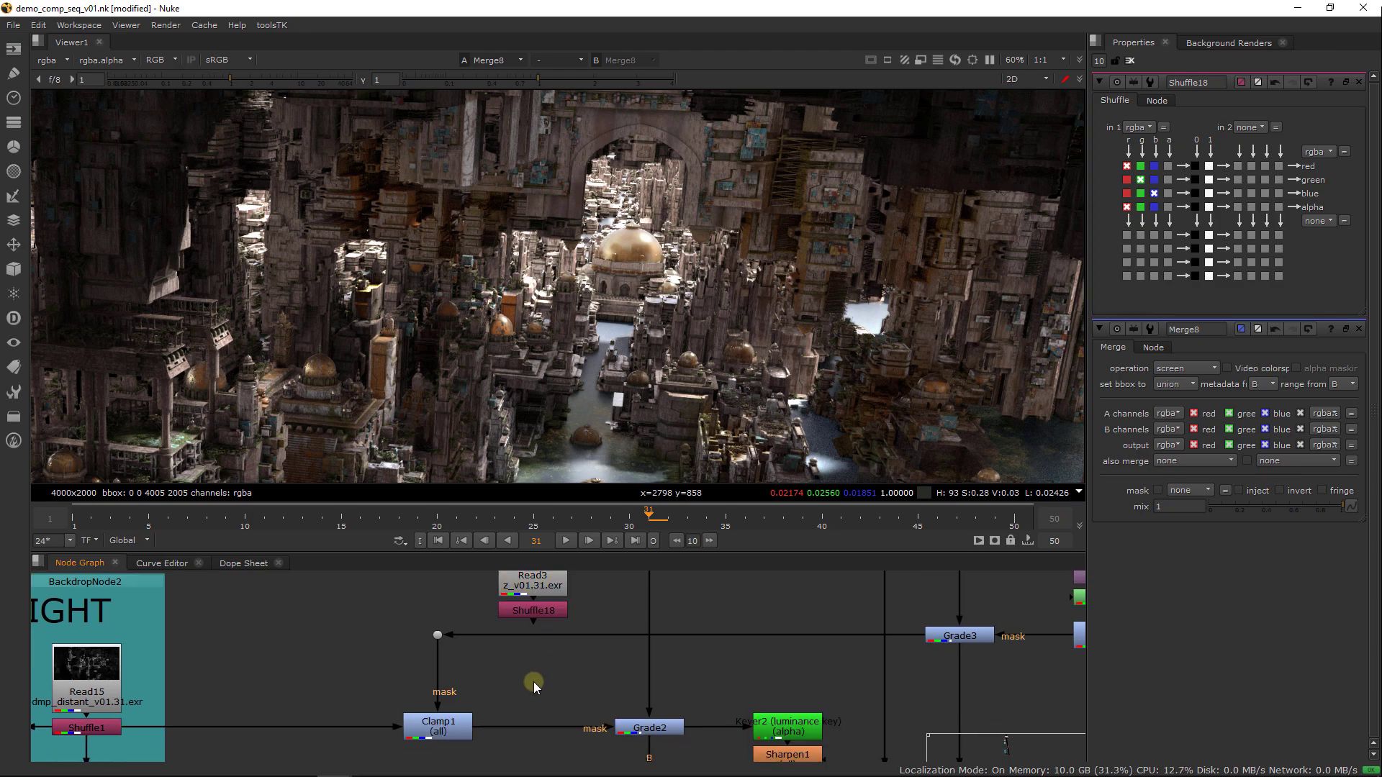
key(Tab)
text(c)
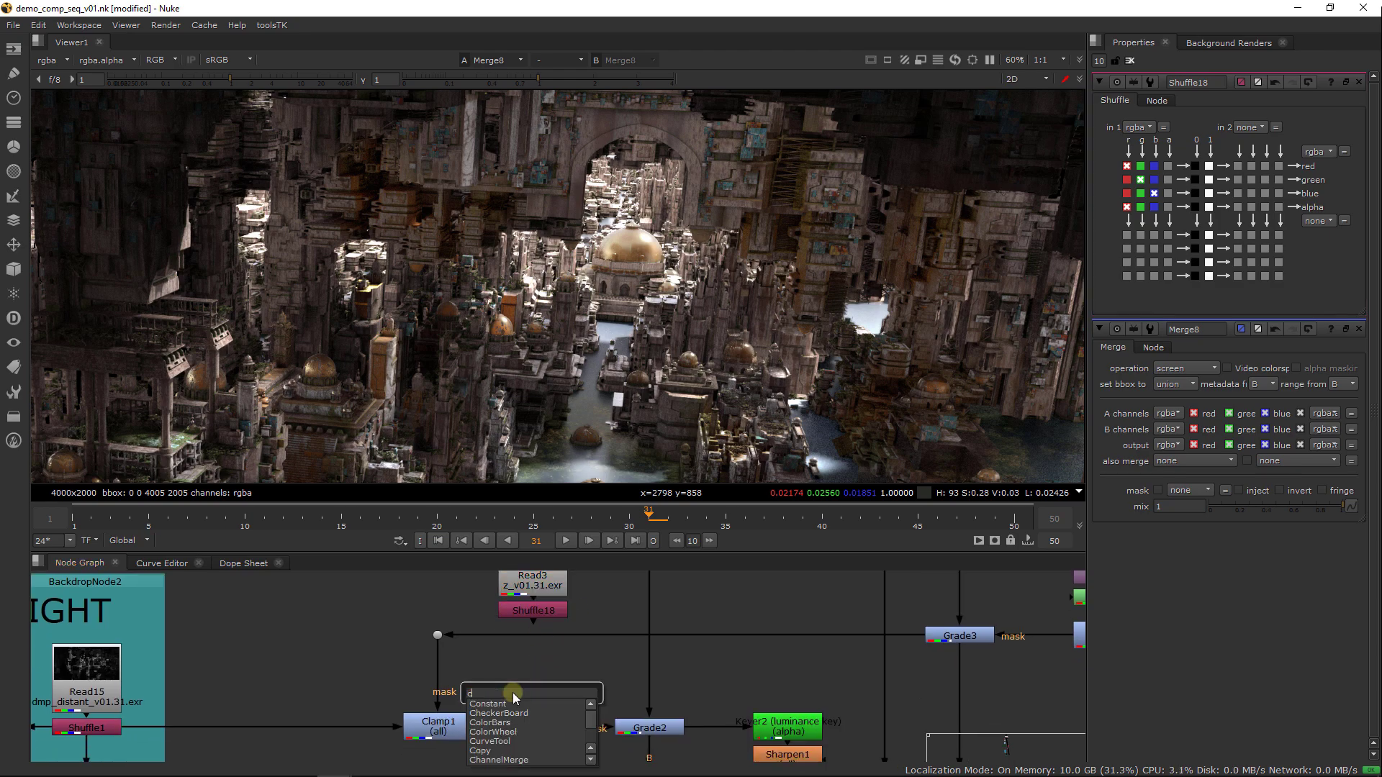
text(lamp)
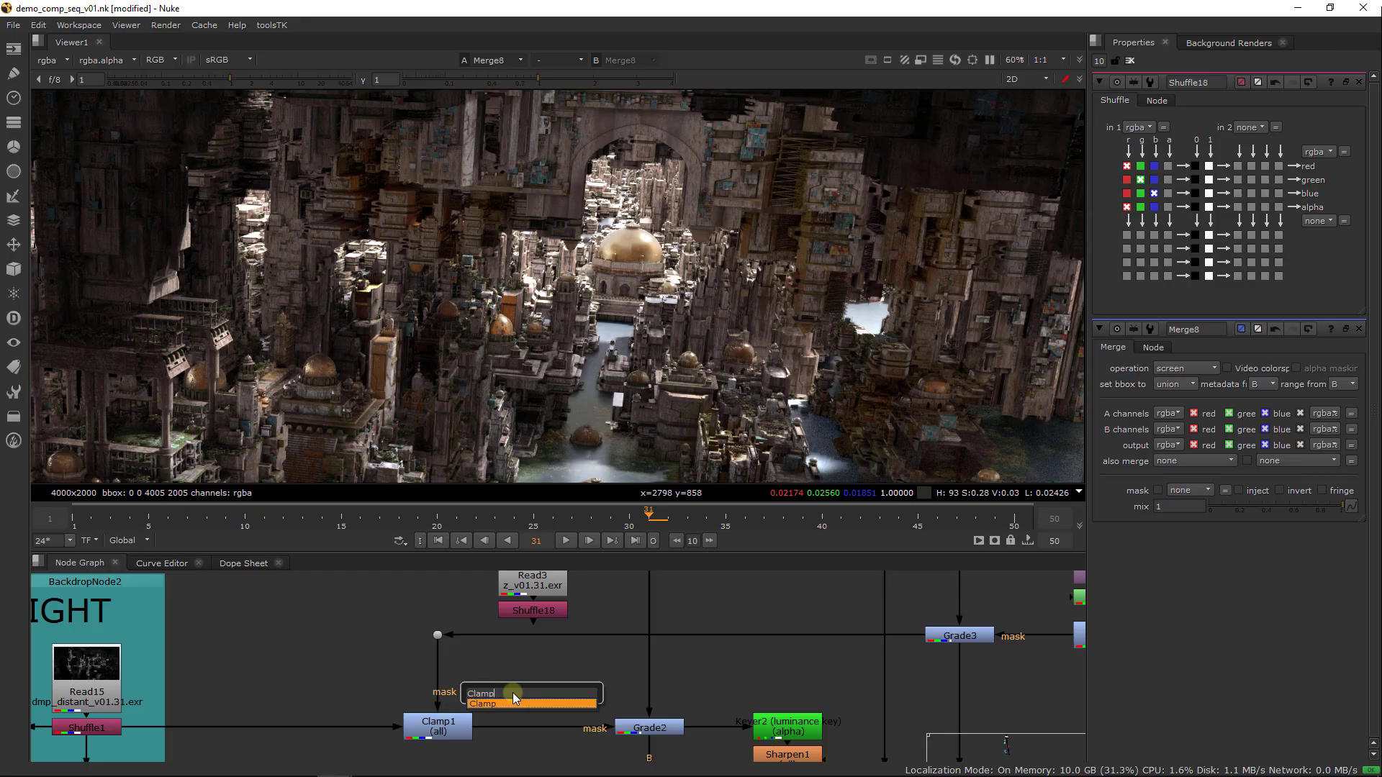
key(Return)
drag(524, 713, 525, 742)
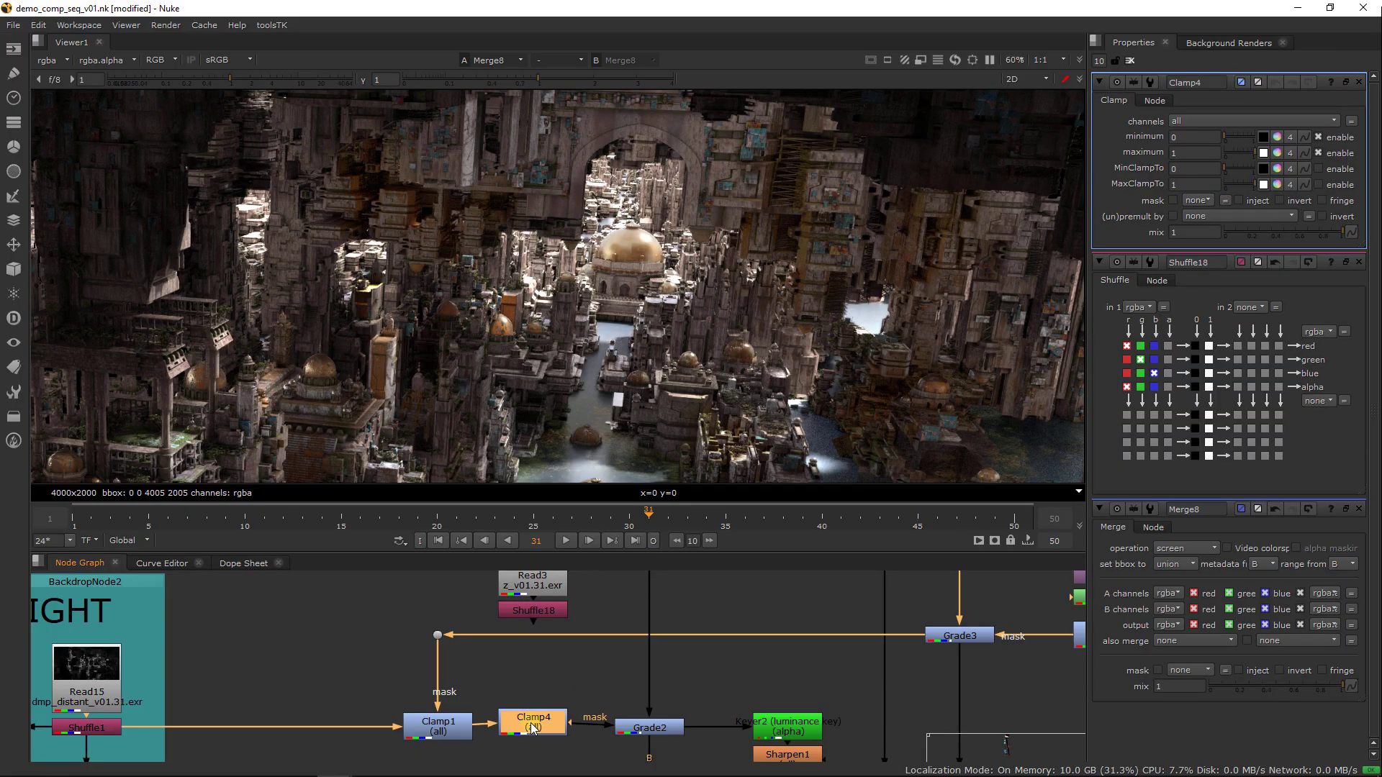
key(d)
View the depth Shuffle and add a Grade node below it
click(537, 609)
key(1)
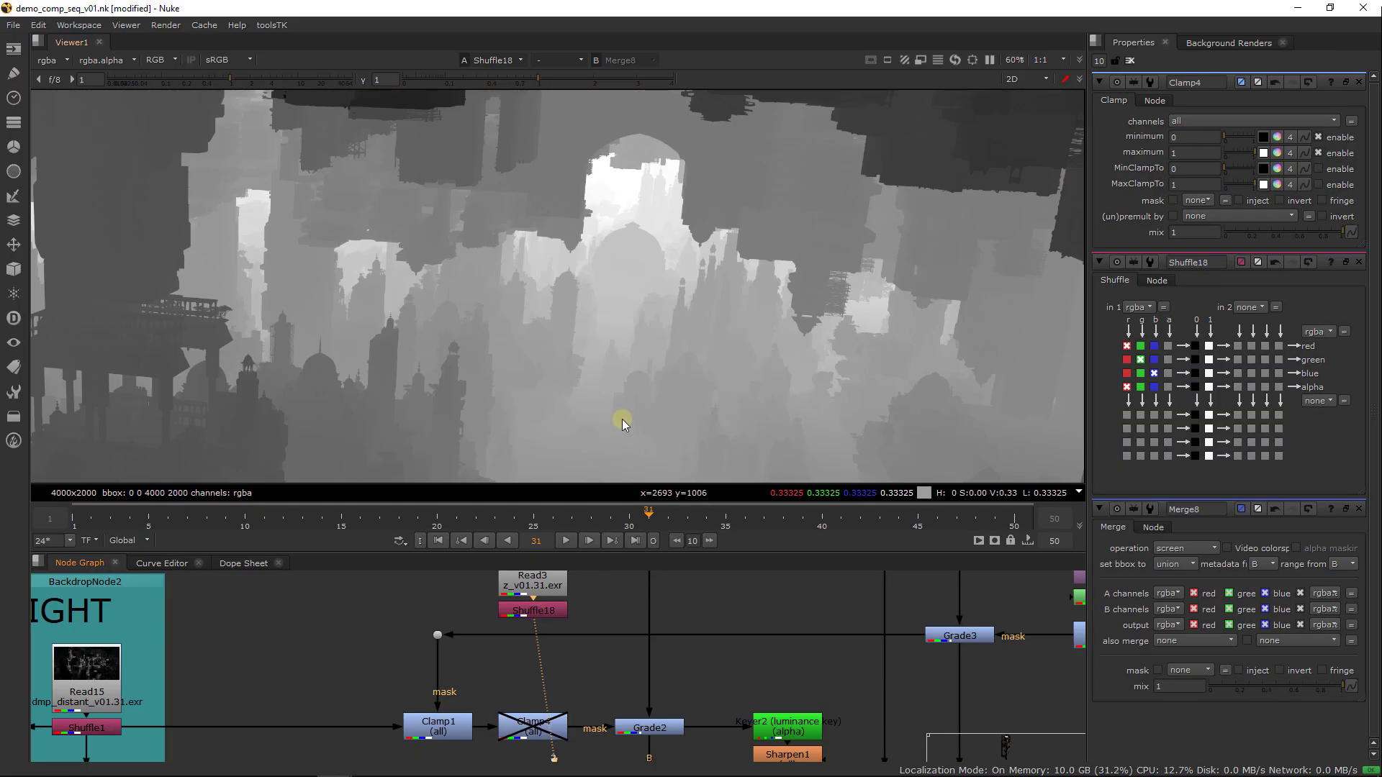
key(Tab)
text(grade)
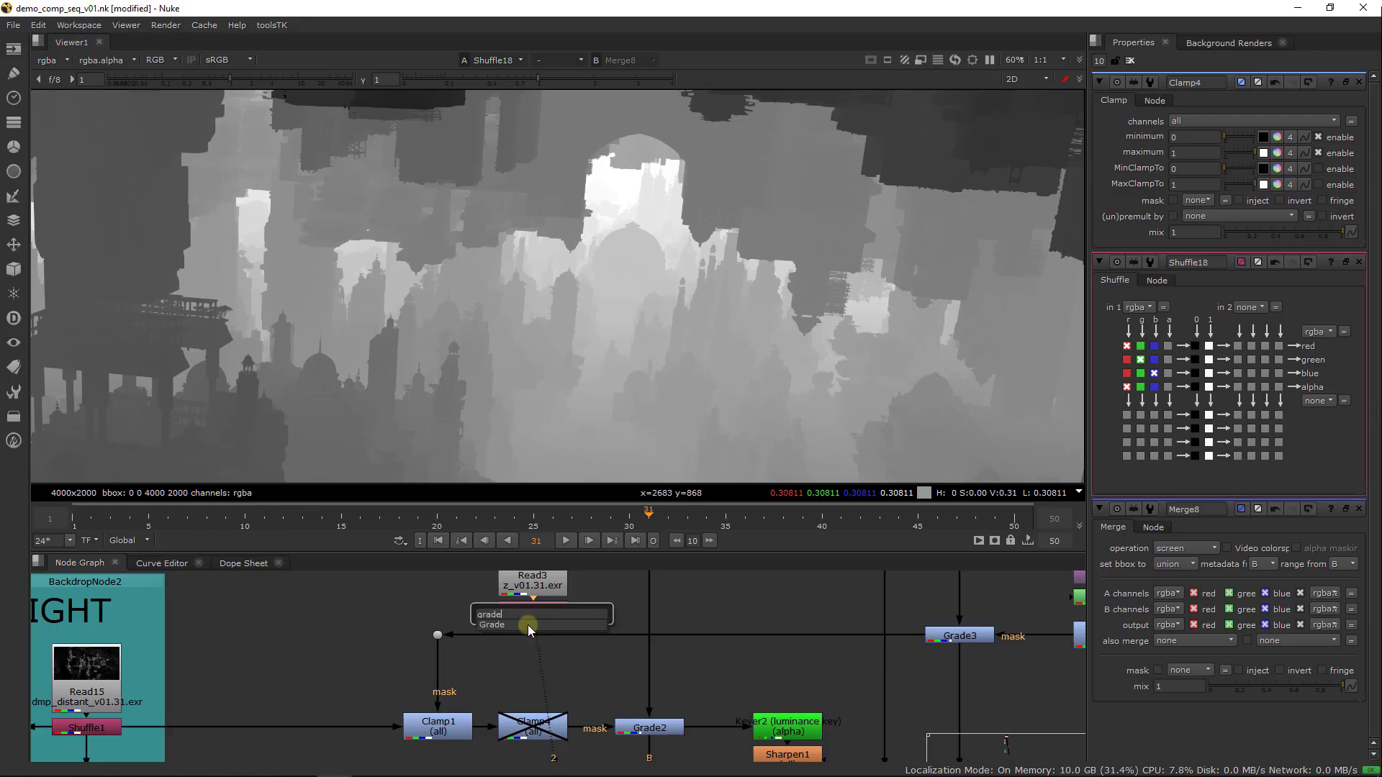
key(Return)
drag(539, 640, 539, 661)
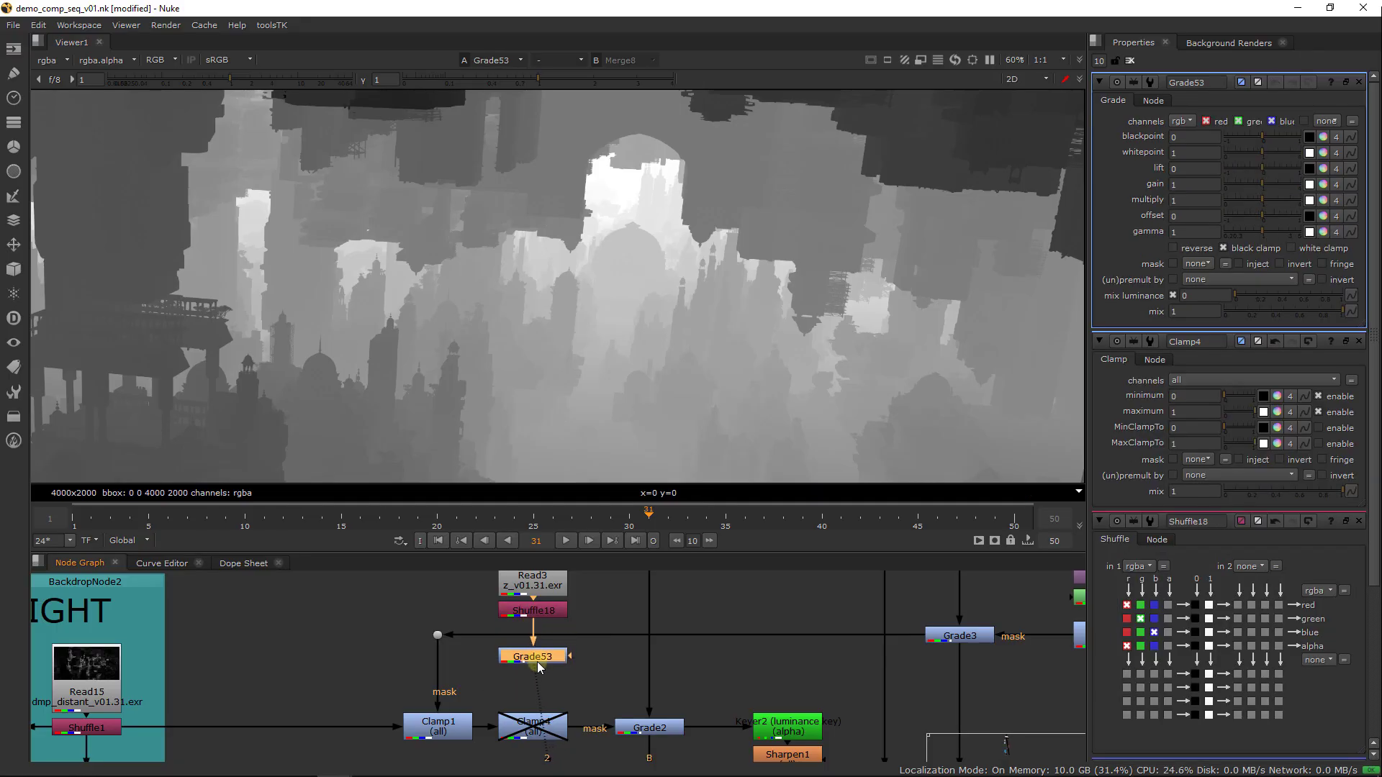
Set the depth Grade's multiply to 3 and its gamma to 0.02 to isolate the distant city
drag(1250, 231, 1291, 202)
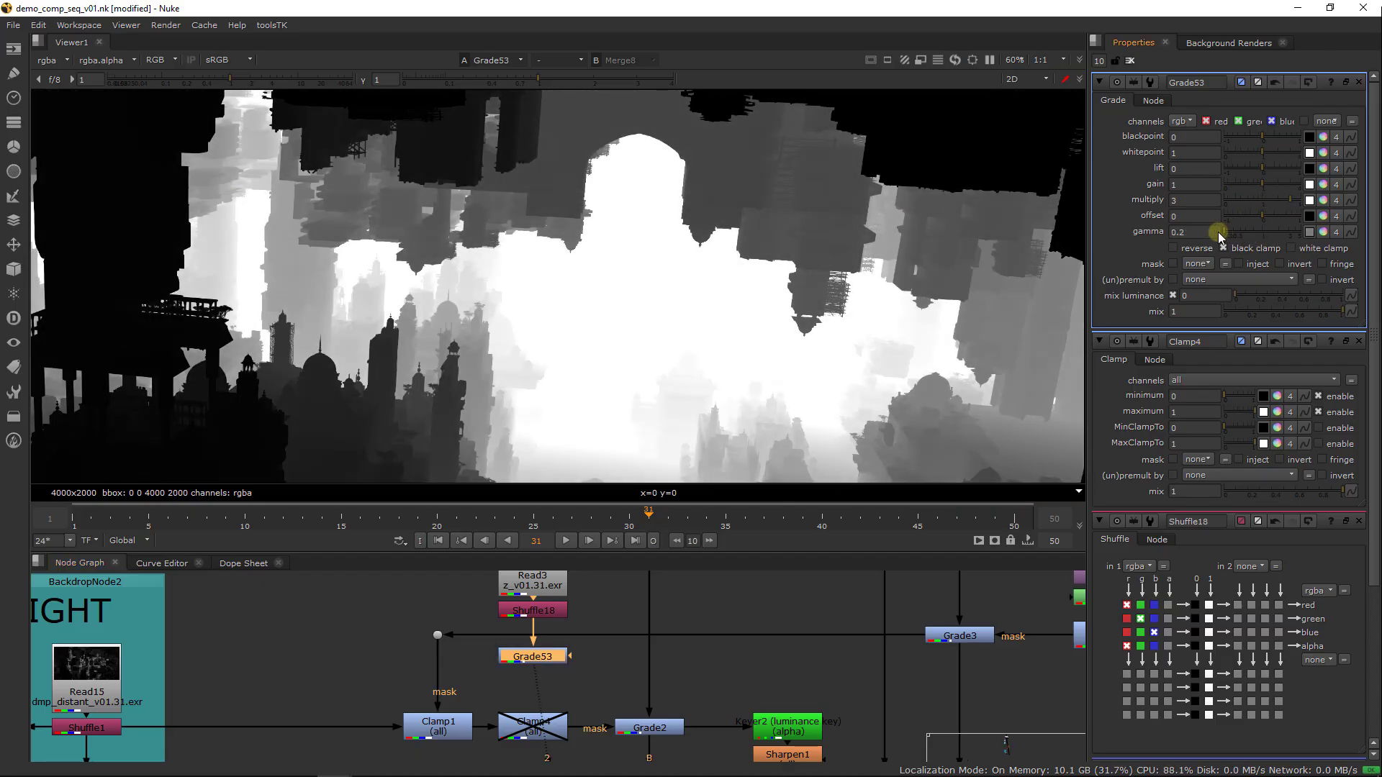
key(Down)
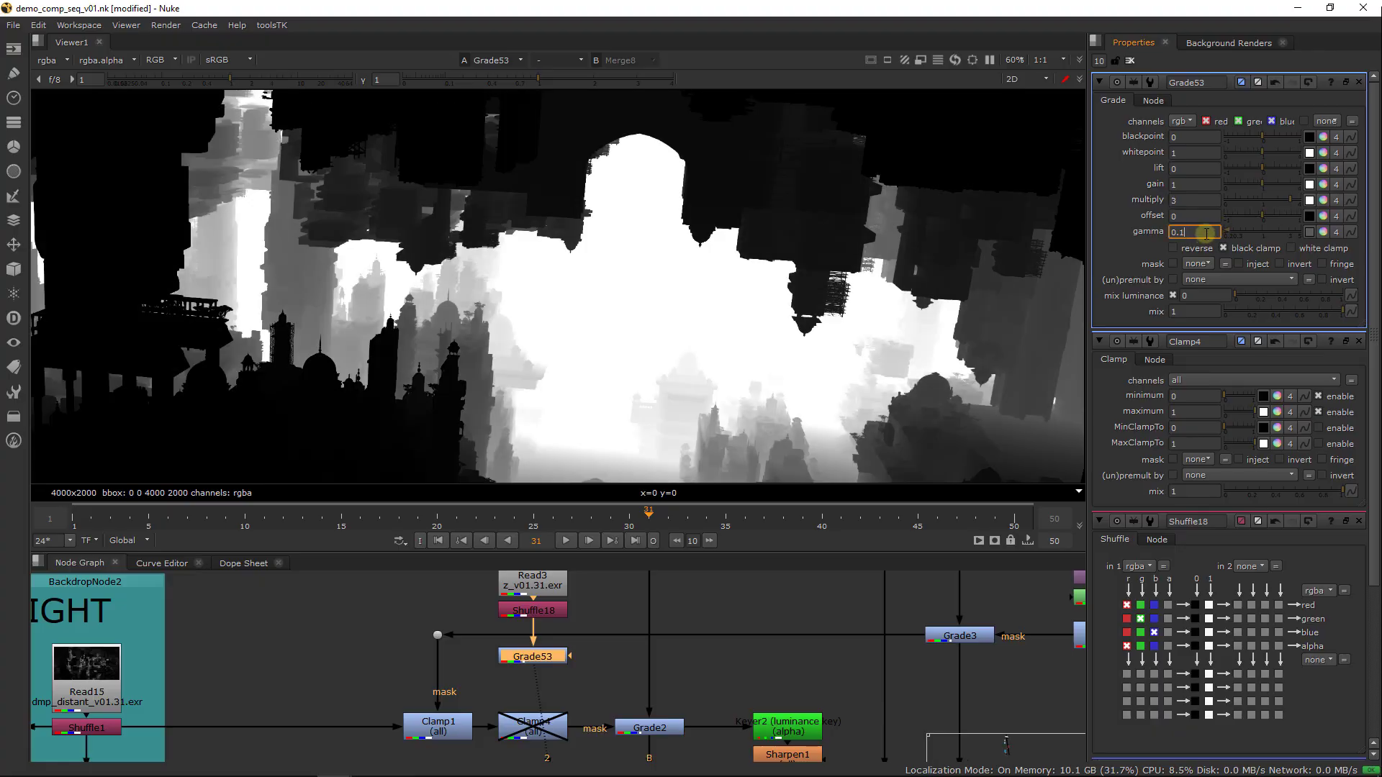
key(Down)
key(Down)
key(Down)
key(Down)
key(Down)
key(Down)
key(Down)
key(Down)
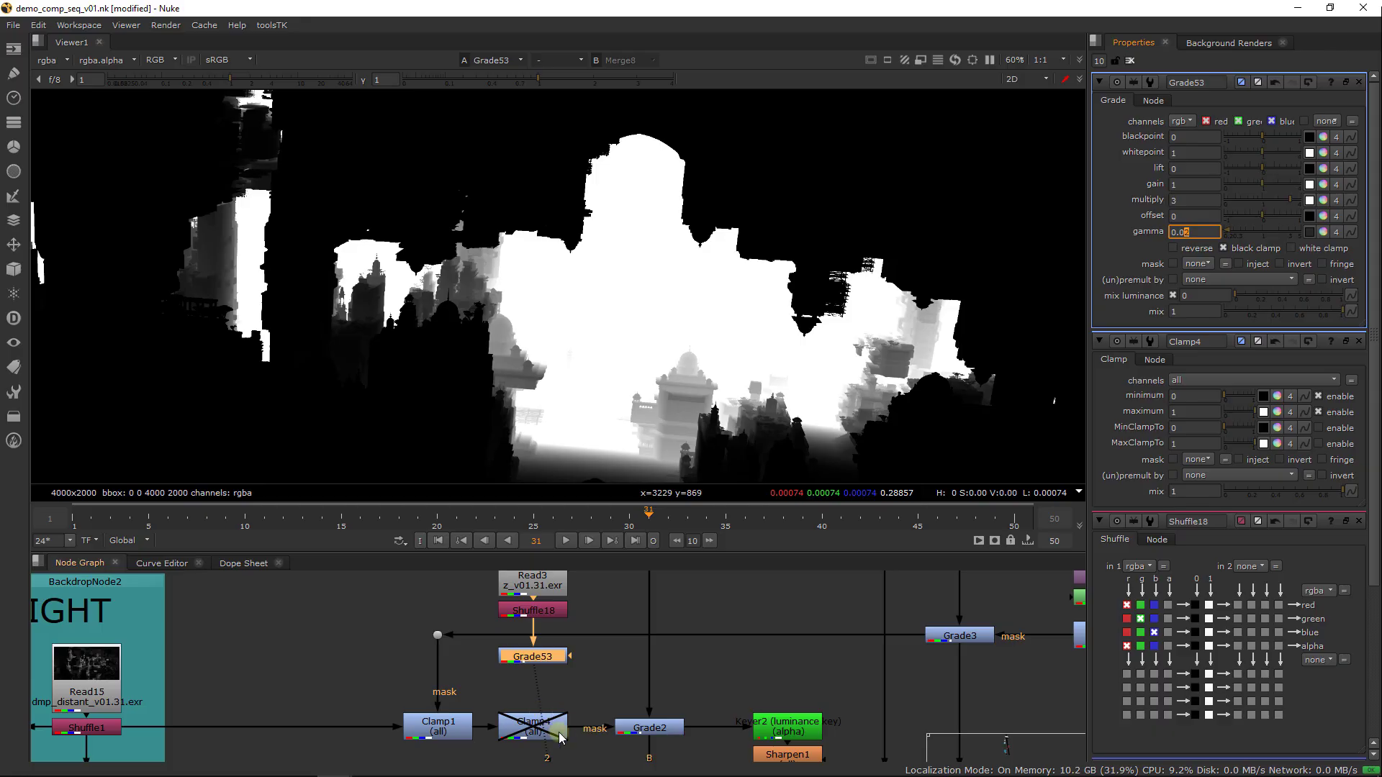
Connect the depth Grade to the new Clamp's mask input, enable the Clamp, and view Grade2
mouse_move(560, 737)
mouse_down()
mouse_move(577, 761)
mouse_move(543, 662)
mouse_move(545, 732)
mouse_up()
key(d)
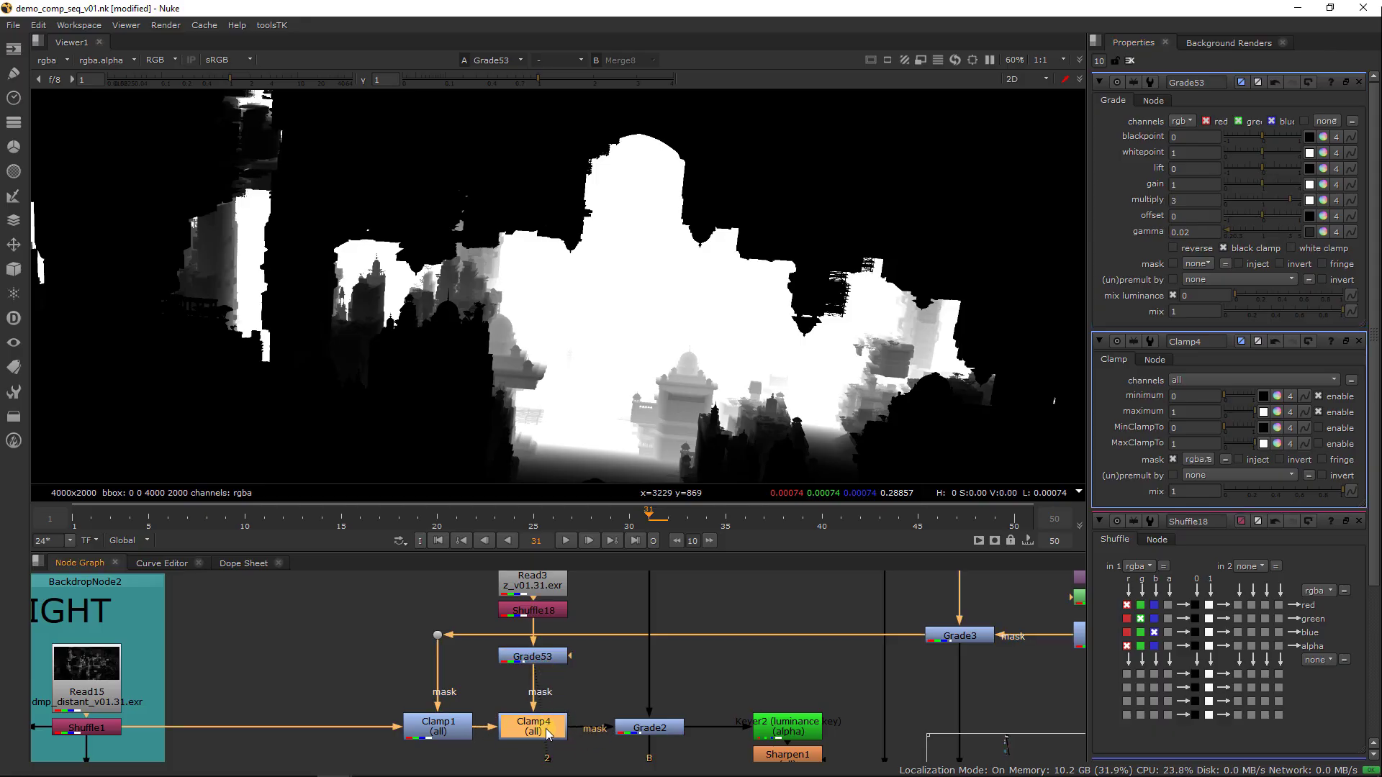
click(652, 729)
key(1)
Toggle the depth-masked Clamp off and on, and set its maximum to 0.06
click(545, 728)
key(d)
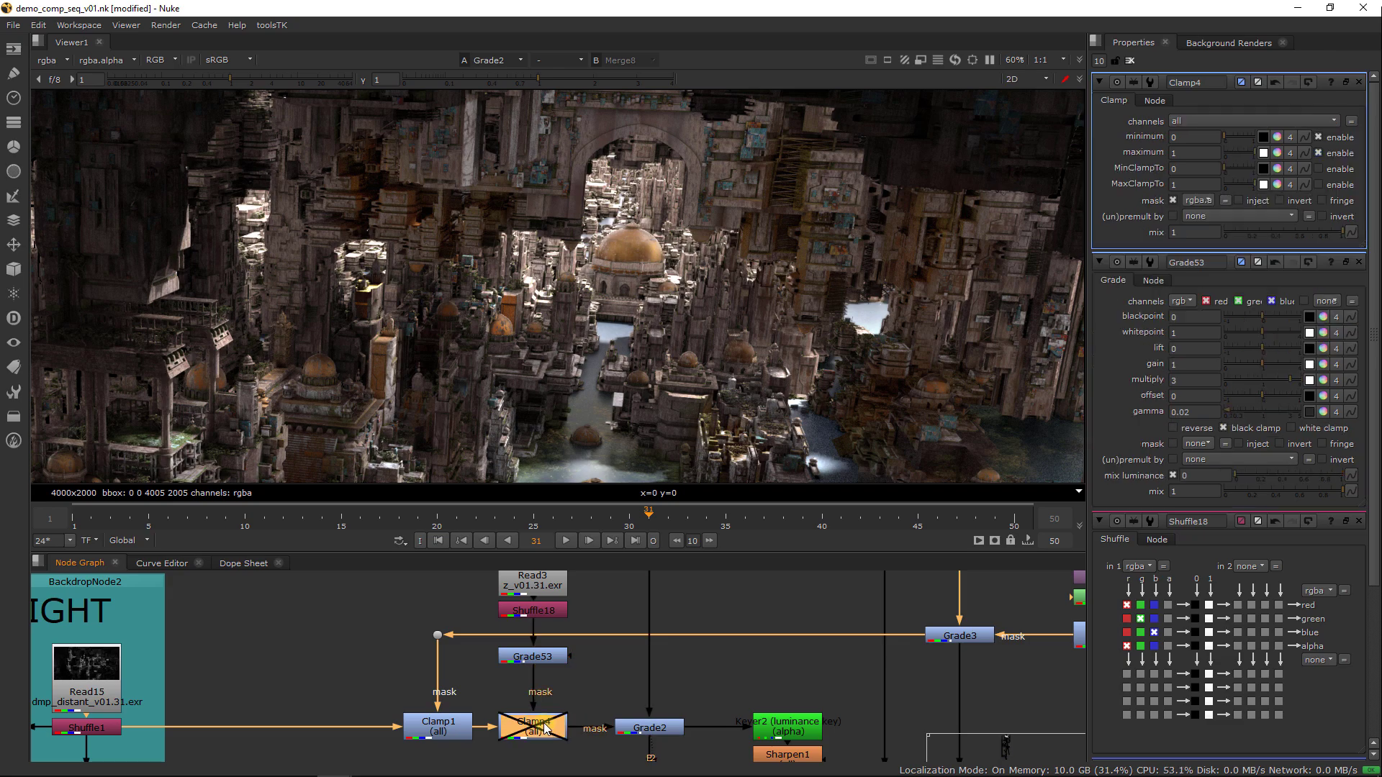
key(d)
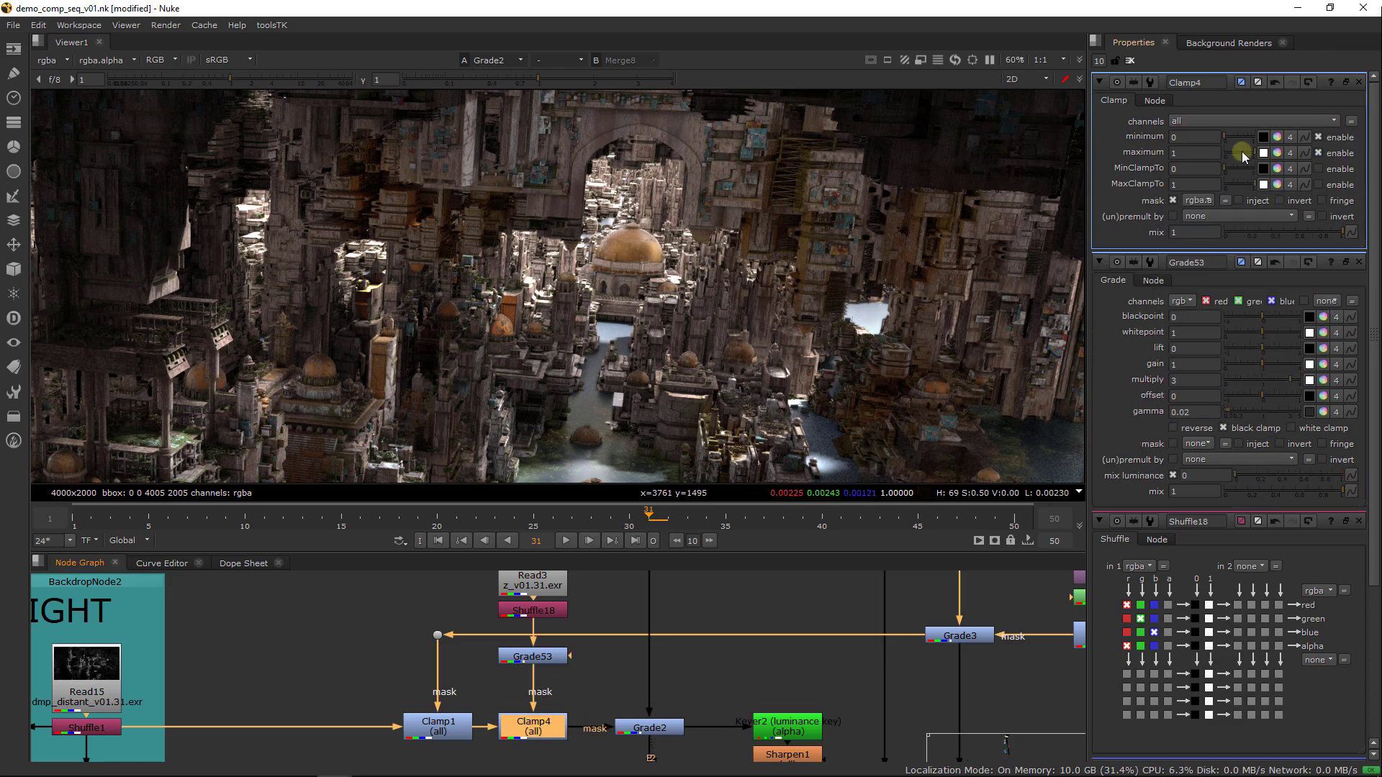
mouse_move(1228, 151)
mouse_down()
mouse_move(1248, 150)
mouse_move(1231, 149)
mouse_up()
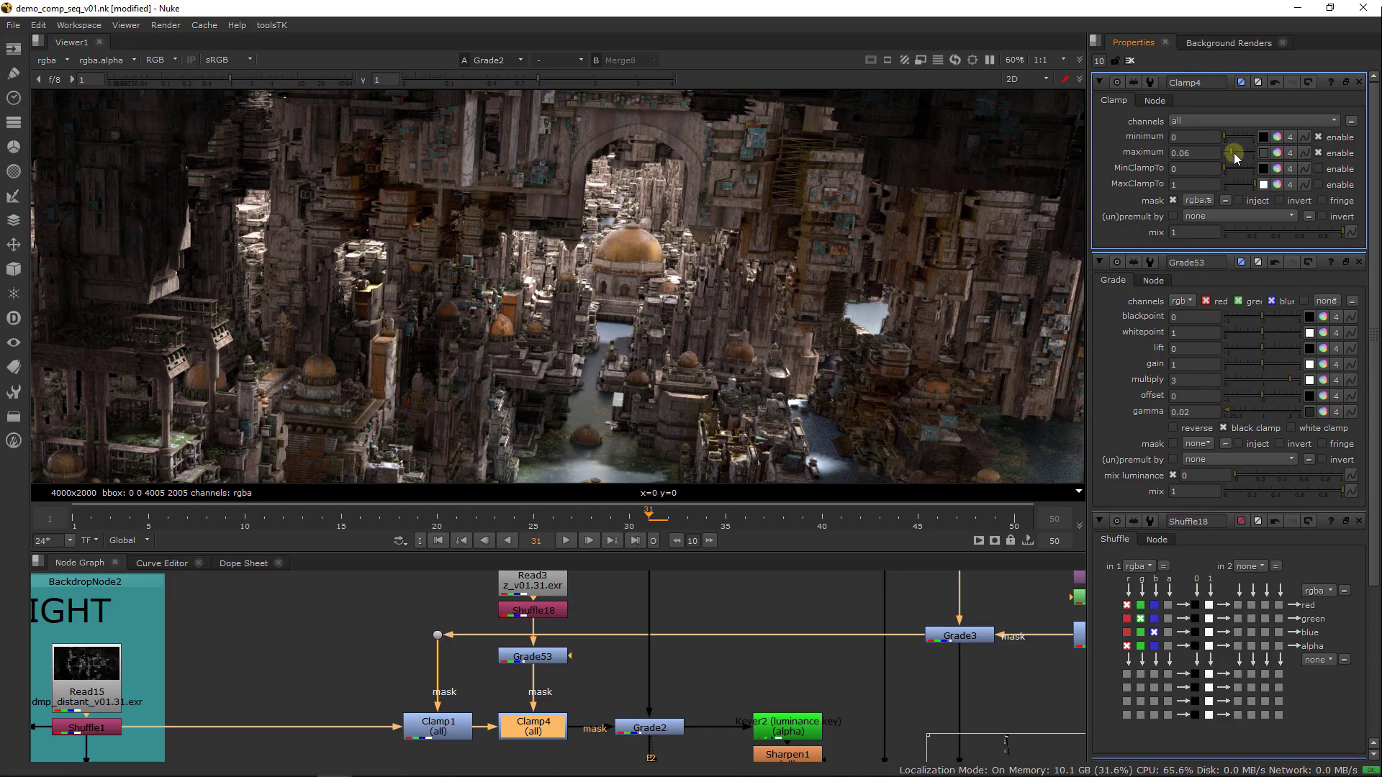
Compare the city with the depth-masked Clamp disabled and enabled, examining the distant buildings and the archway
key(d)
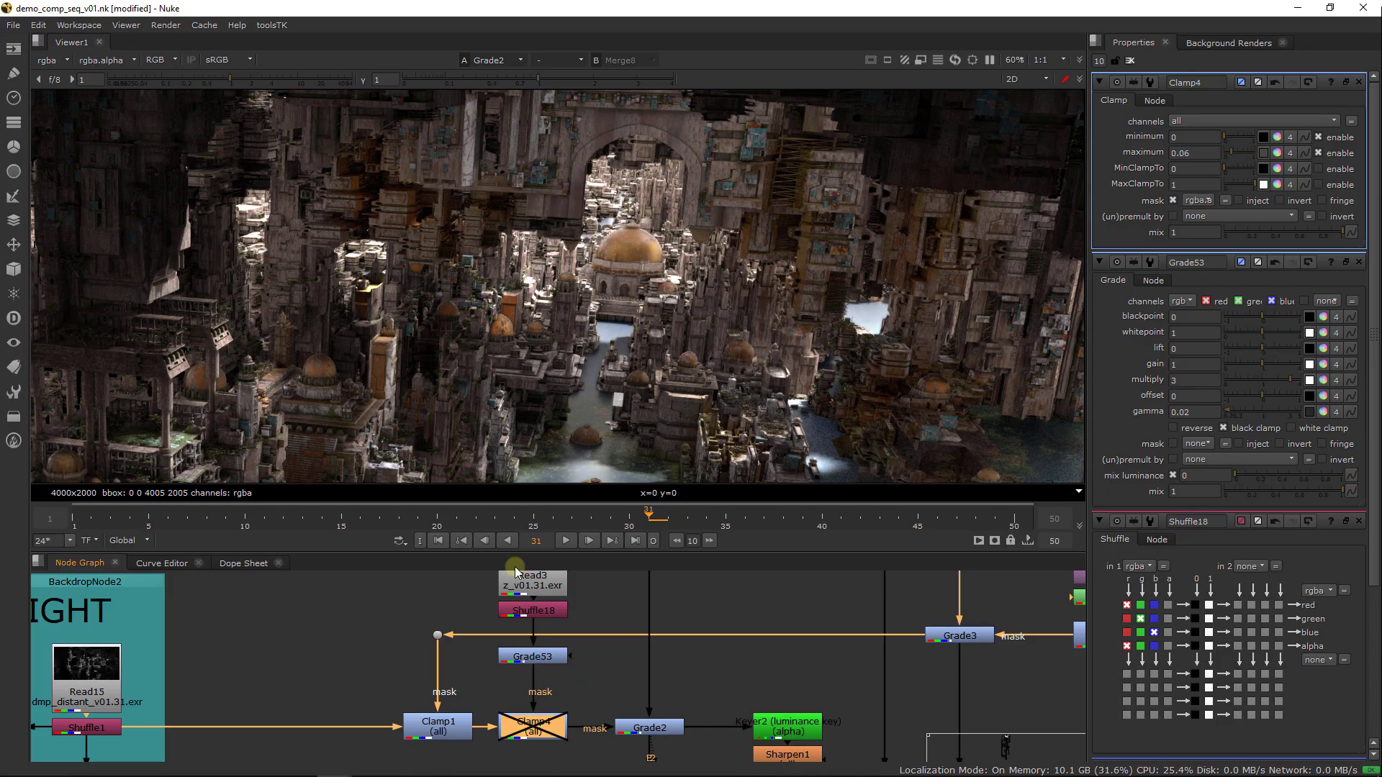
key(d)
middle_drag(285, 356, 446, 362)
key(d)
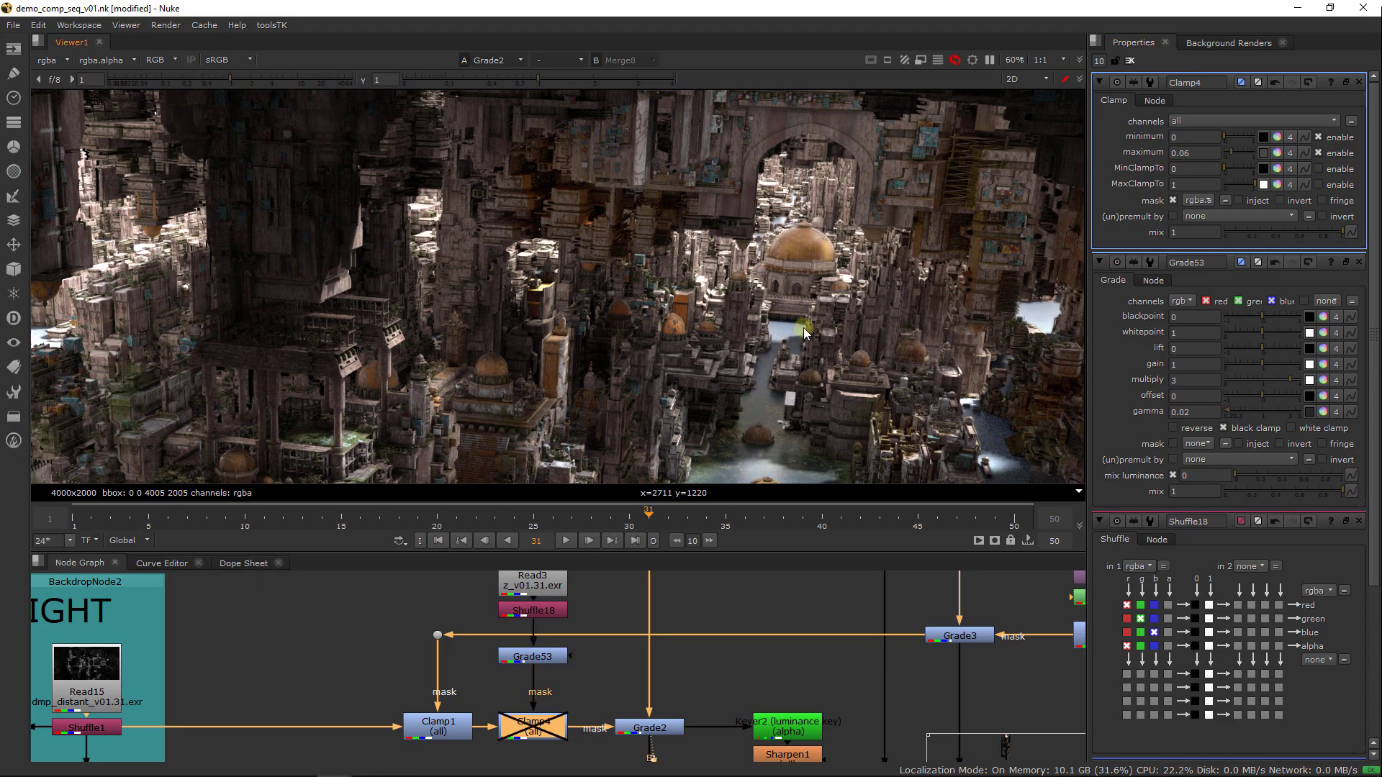
key(d)
key(d)
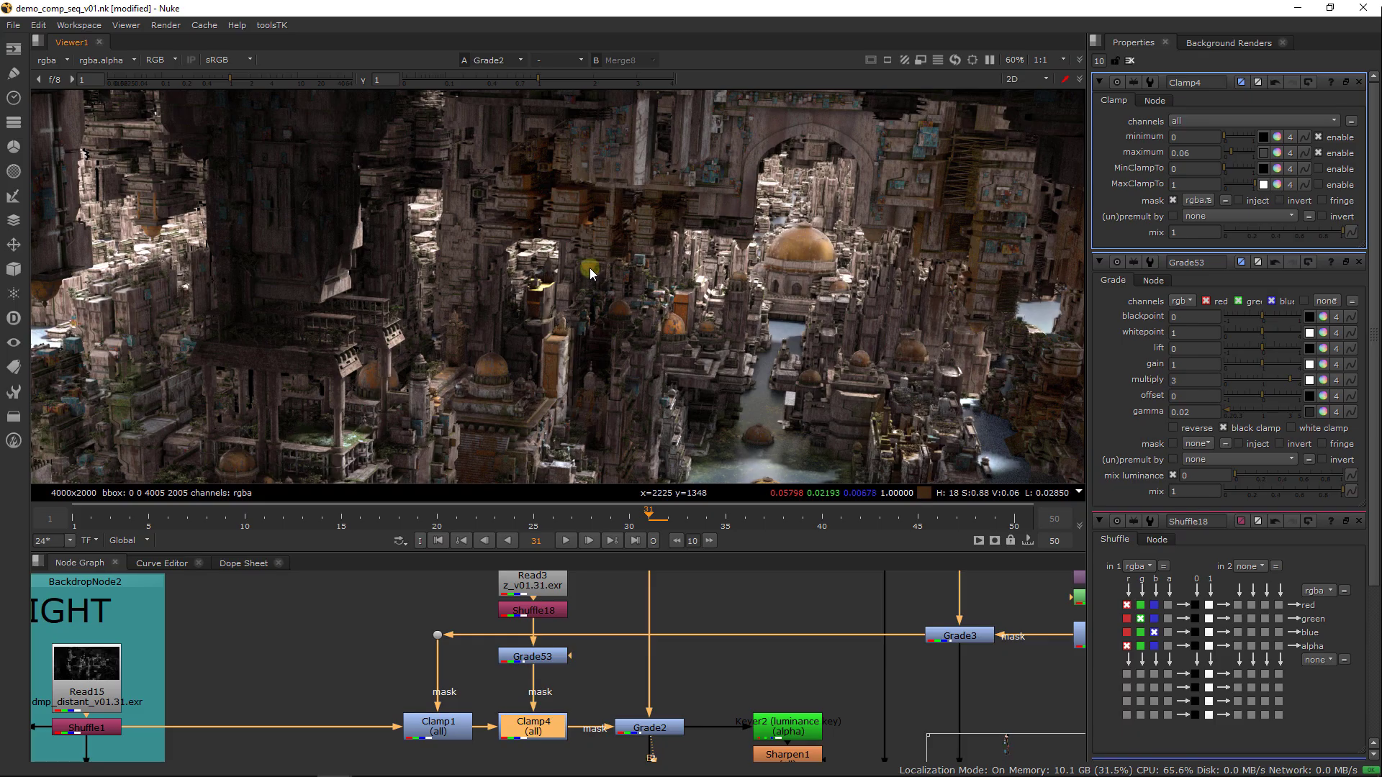
View Merge2 below Grade2, and then Grade6 further down the main branch
scroll(684, 598, down, 5)
middle_drag(676, 737, 657, 658)
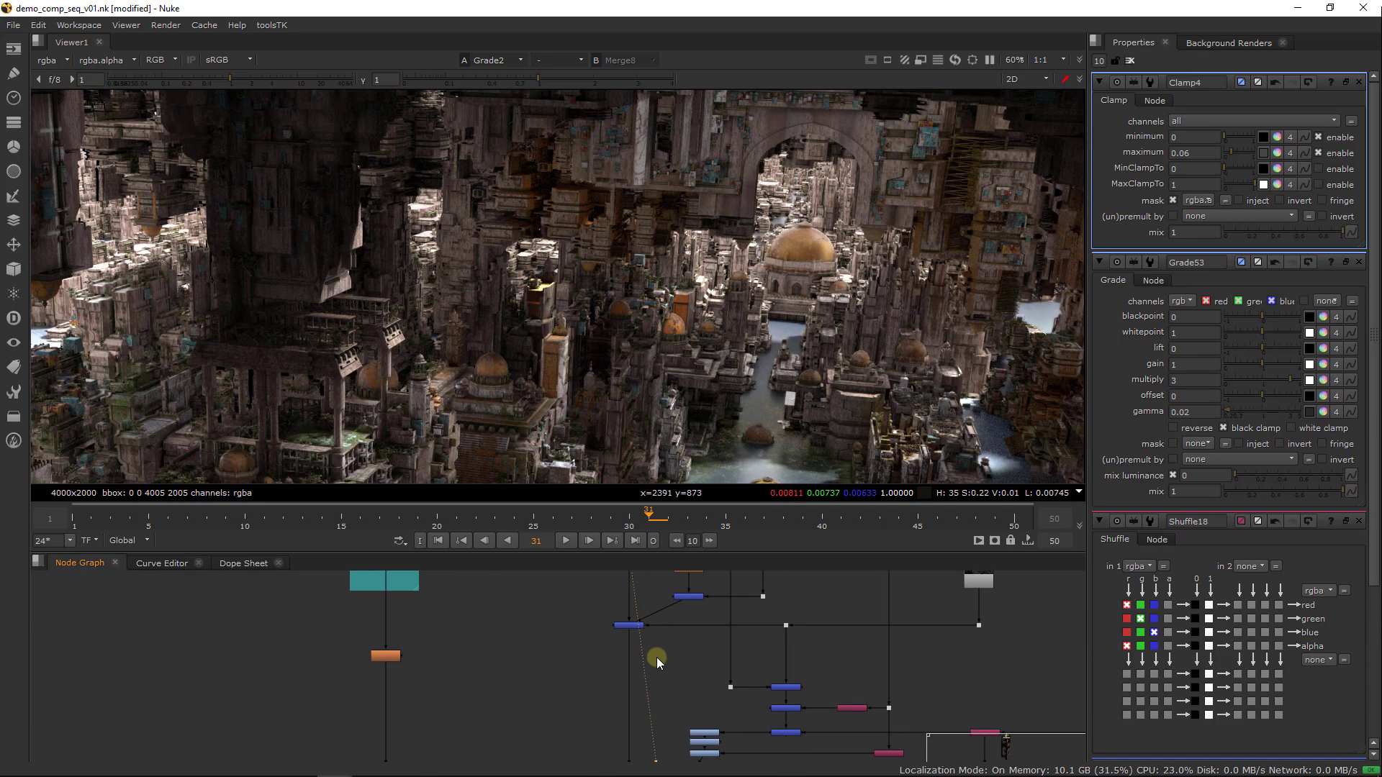
scroll(633, 659, down, 1)
drag(593, 616, 641, 645)
key(1)
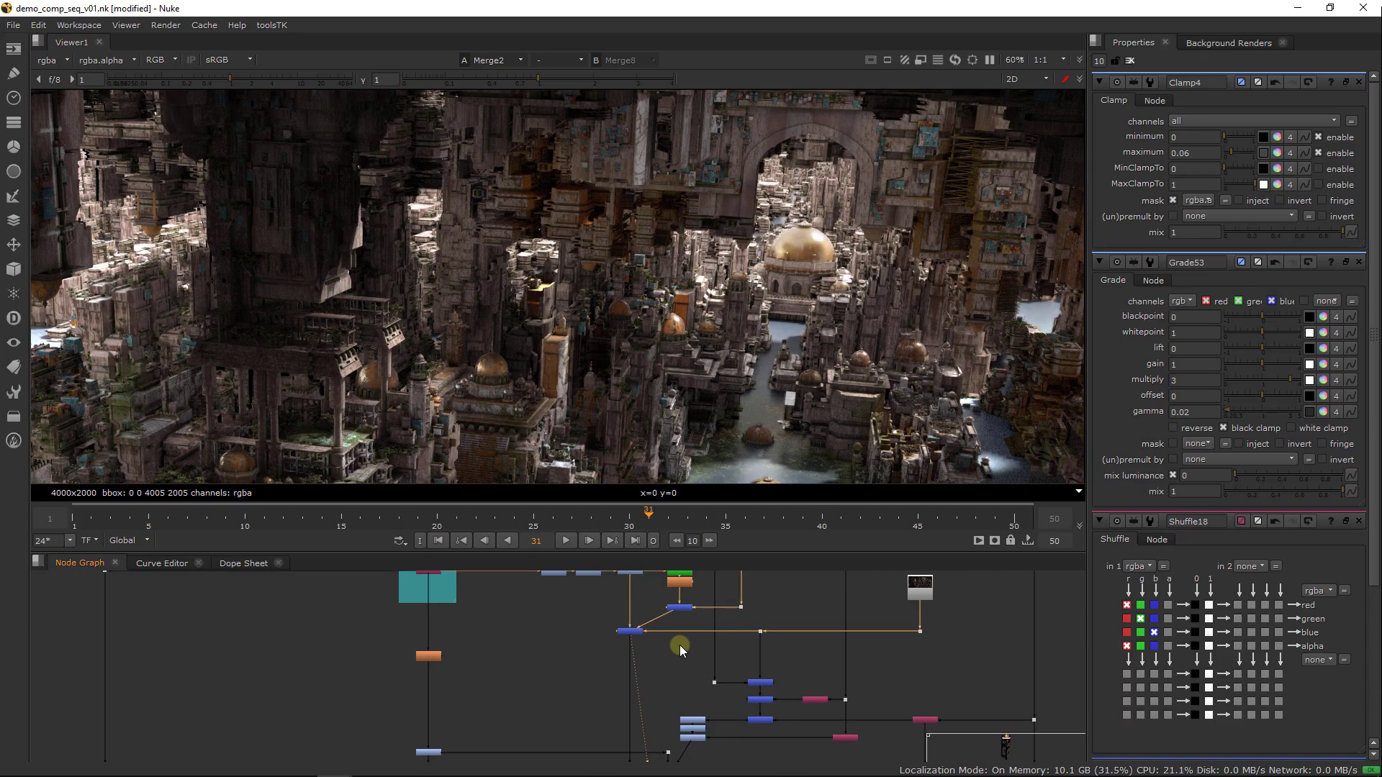
middle_drag(662, 754, 643, 670)
drag(628, 691, 674, 705)
key(1)
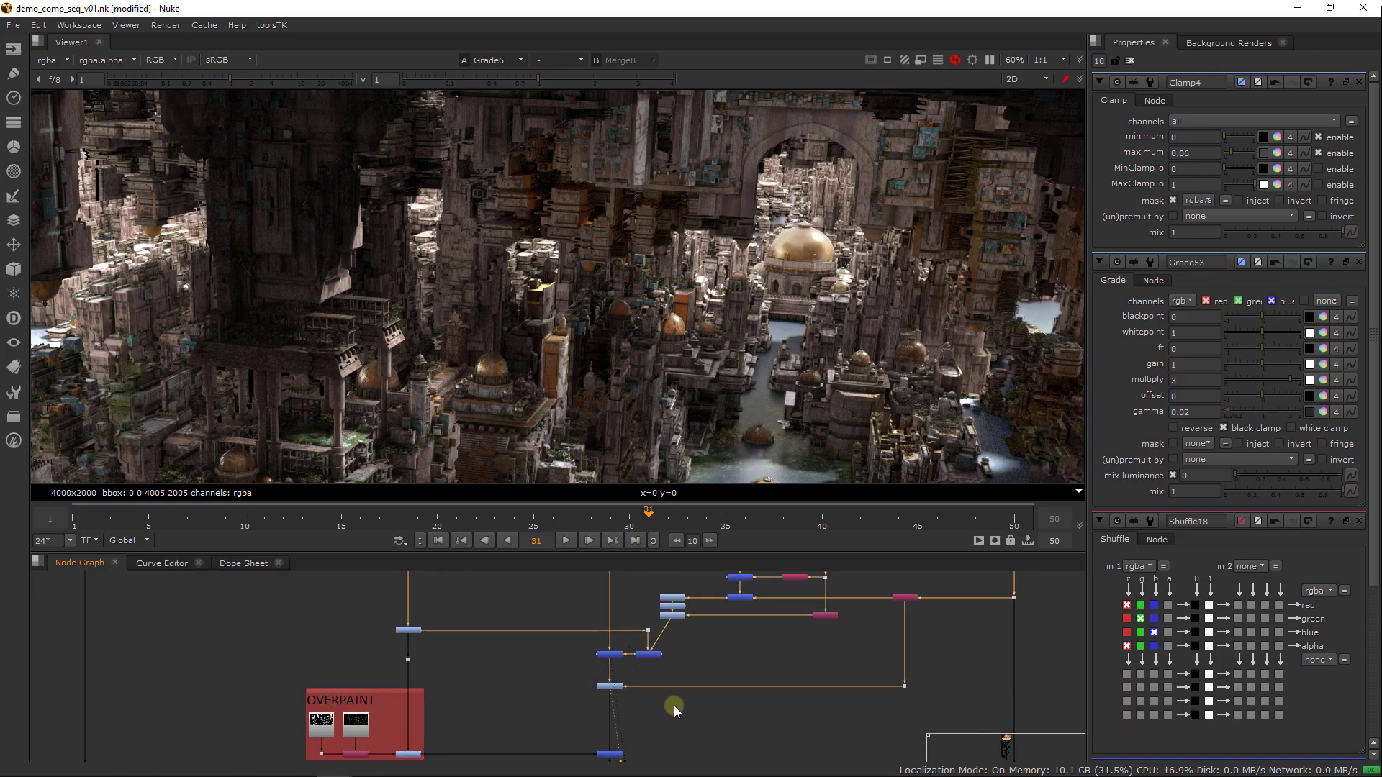
Open the properties of Grade6 above the OVERPAINT group
middle_drag(678, 670, 667, 702)
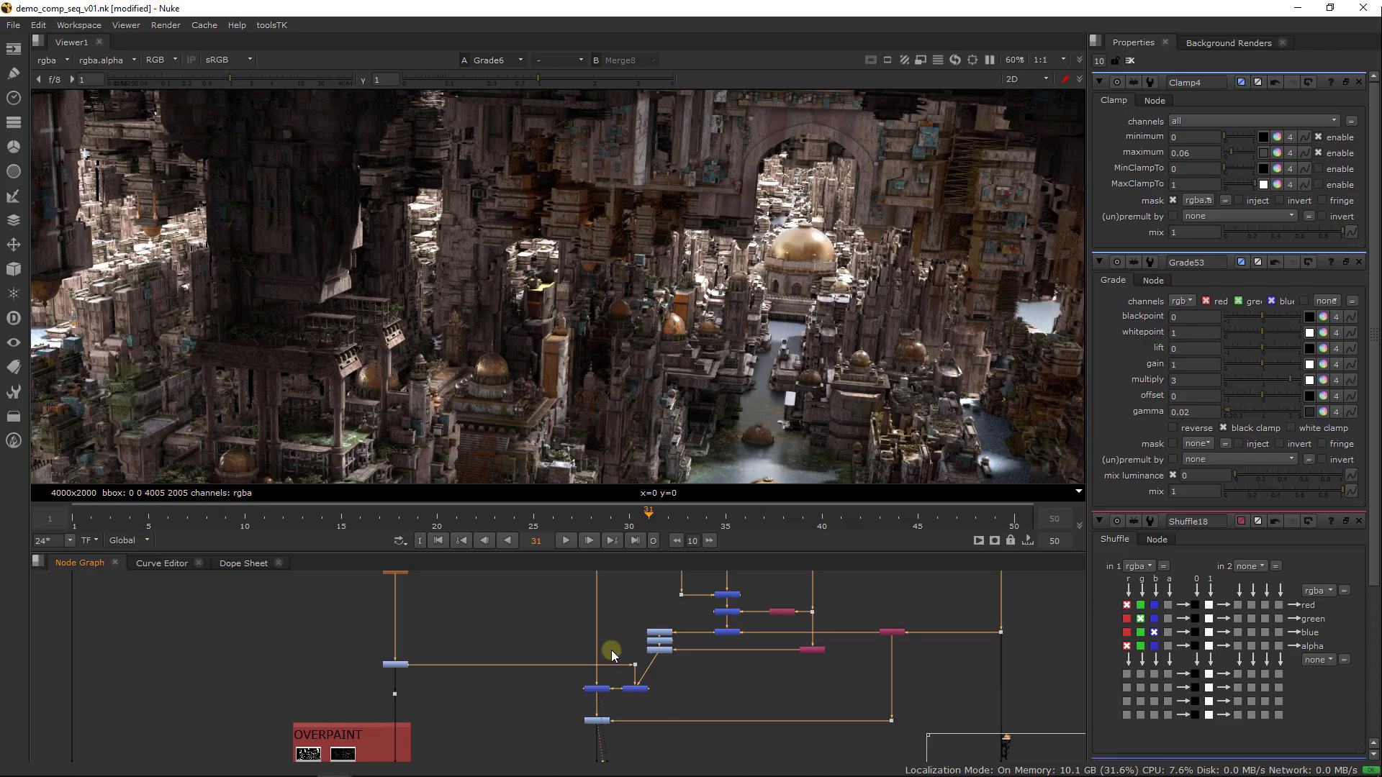
scroll(635, 698, up, 4)
double_click(586, 732)
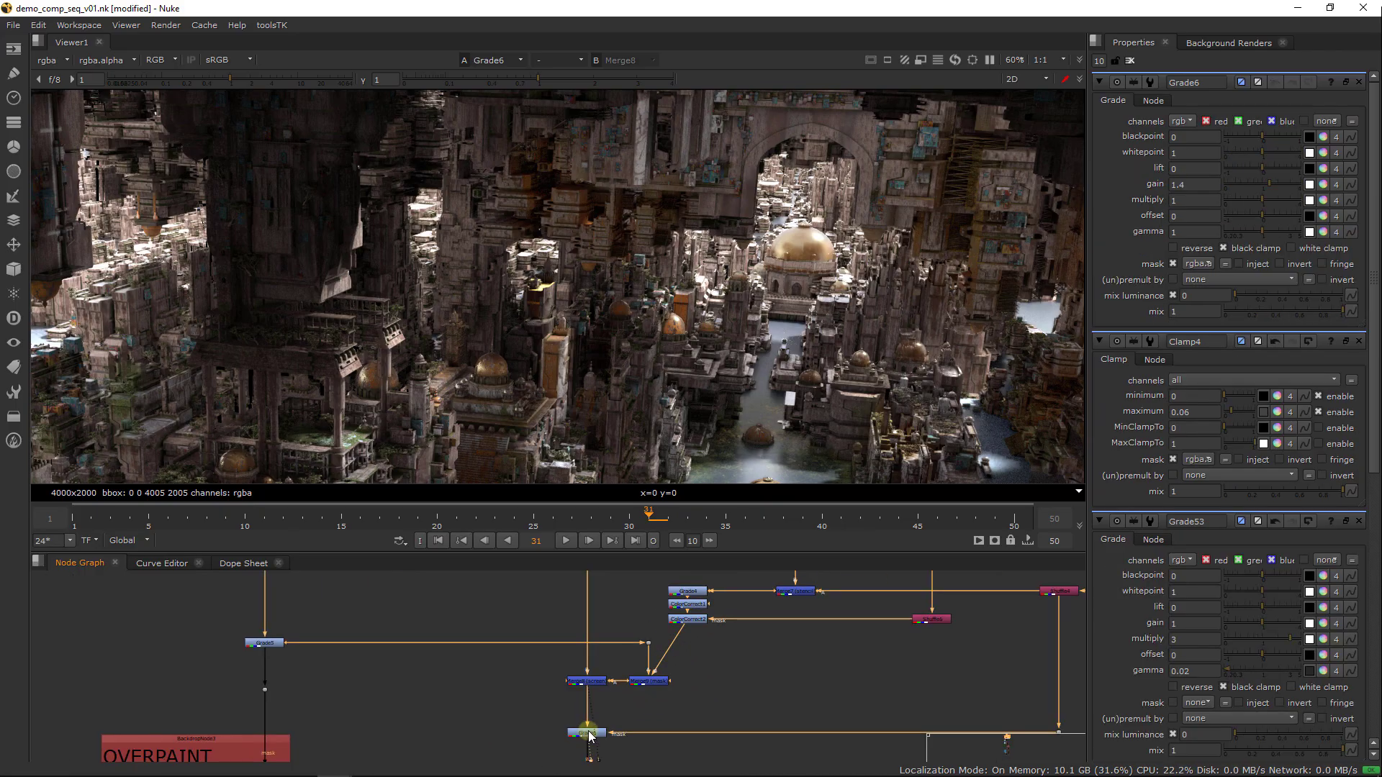
View the alpha channel of the mask merge Merge9 that feeds the Merge8 screen
click(594, 684)
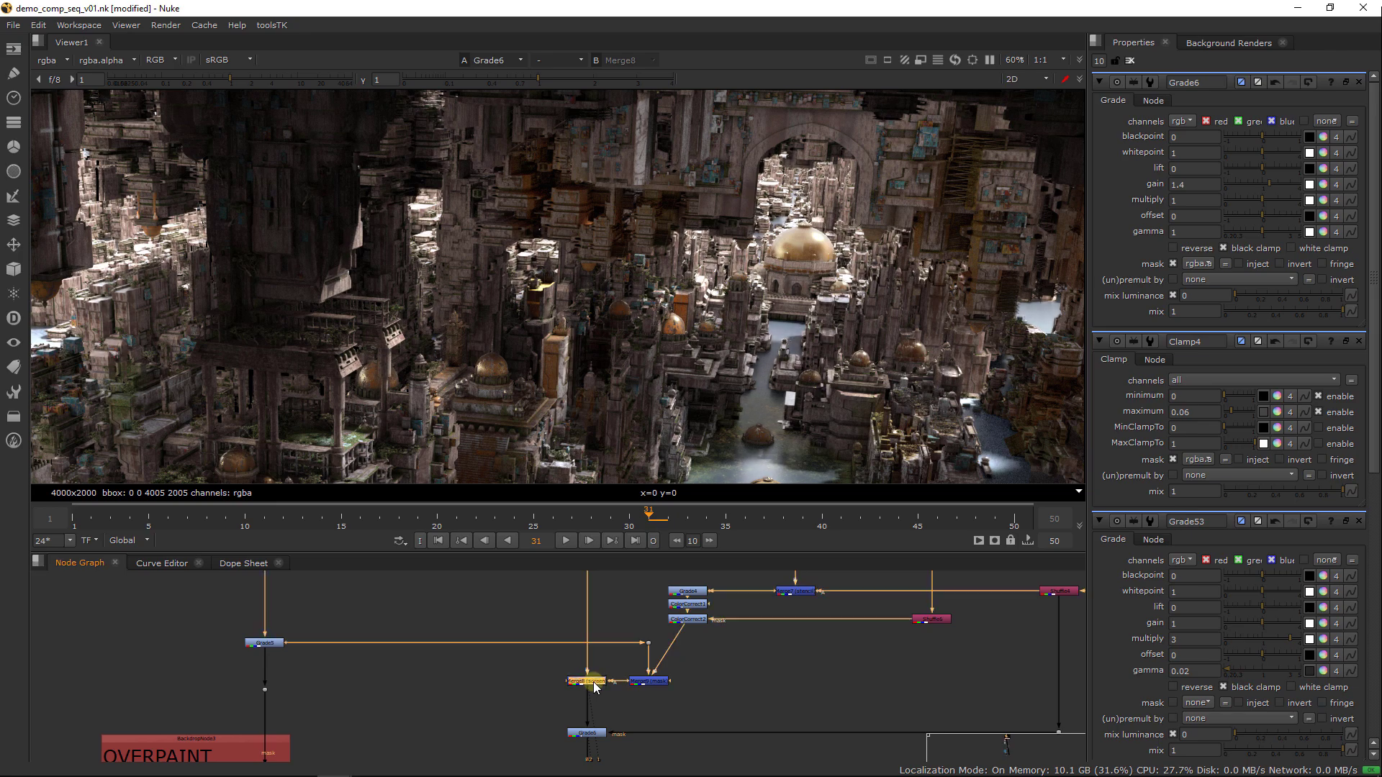
scroll(622, 680, up, 3)
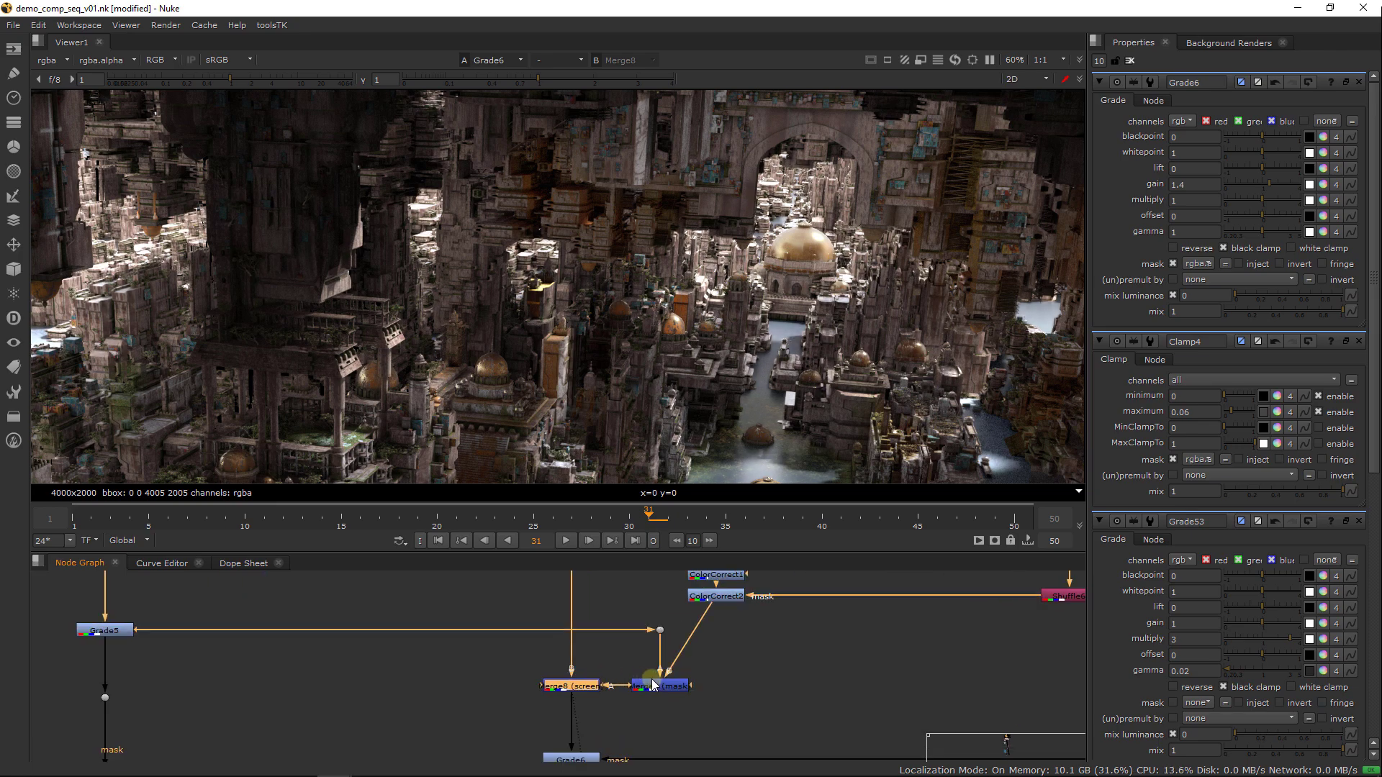
click(656, 685)
key(1)
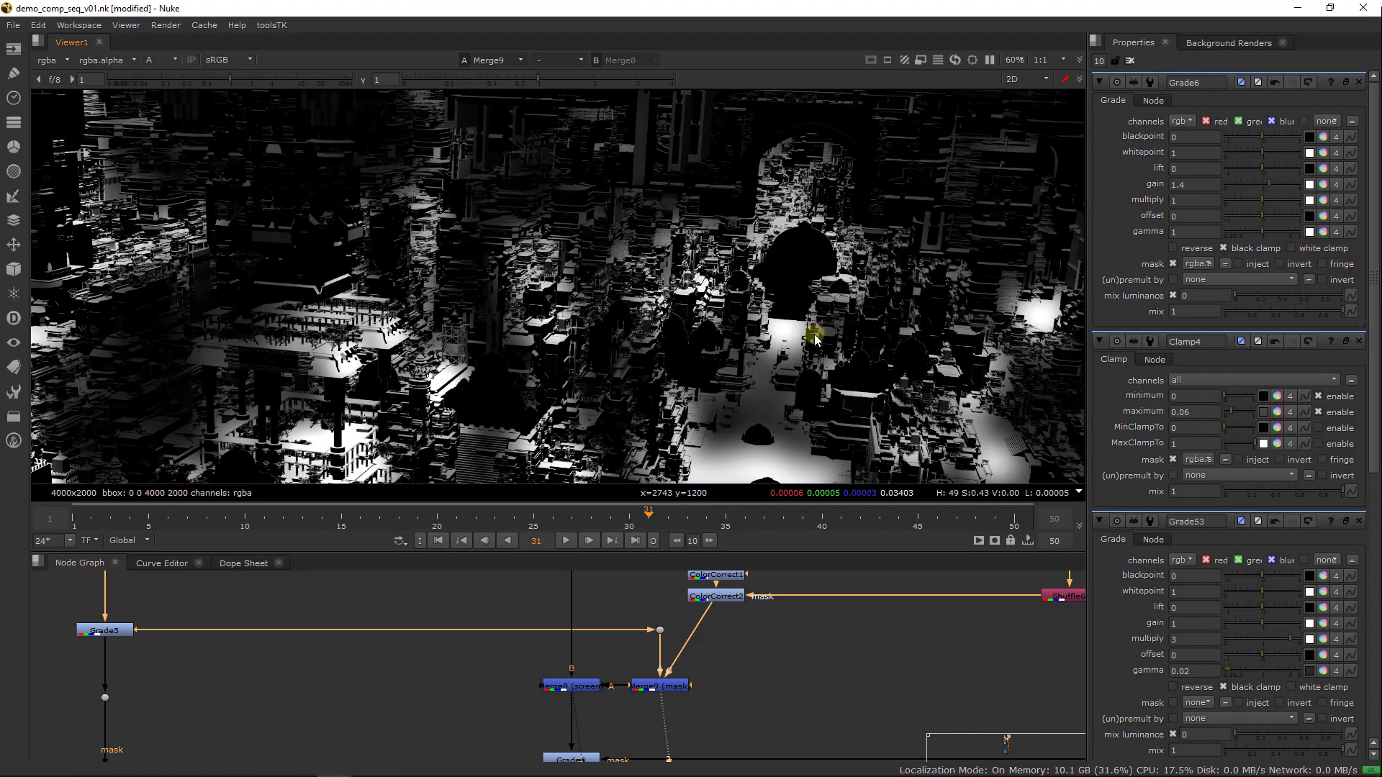
Return Merge9 to the colour view and move Grade4, both ColorCorrects and Merge9 away from Merge8 to make room
click(615, 723)
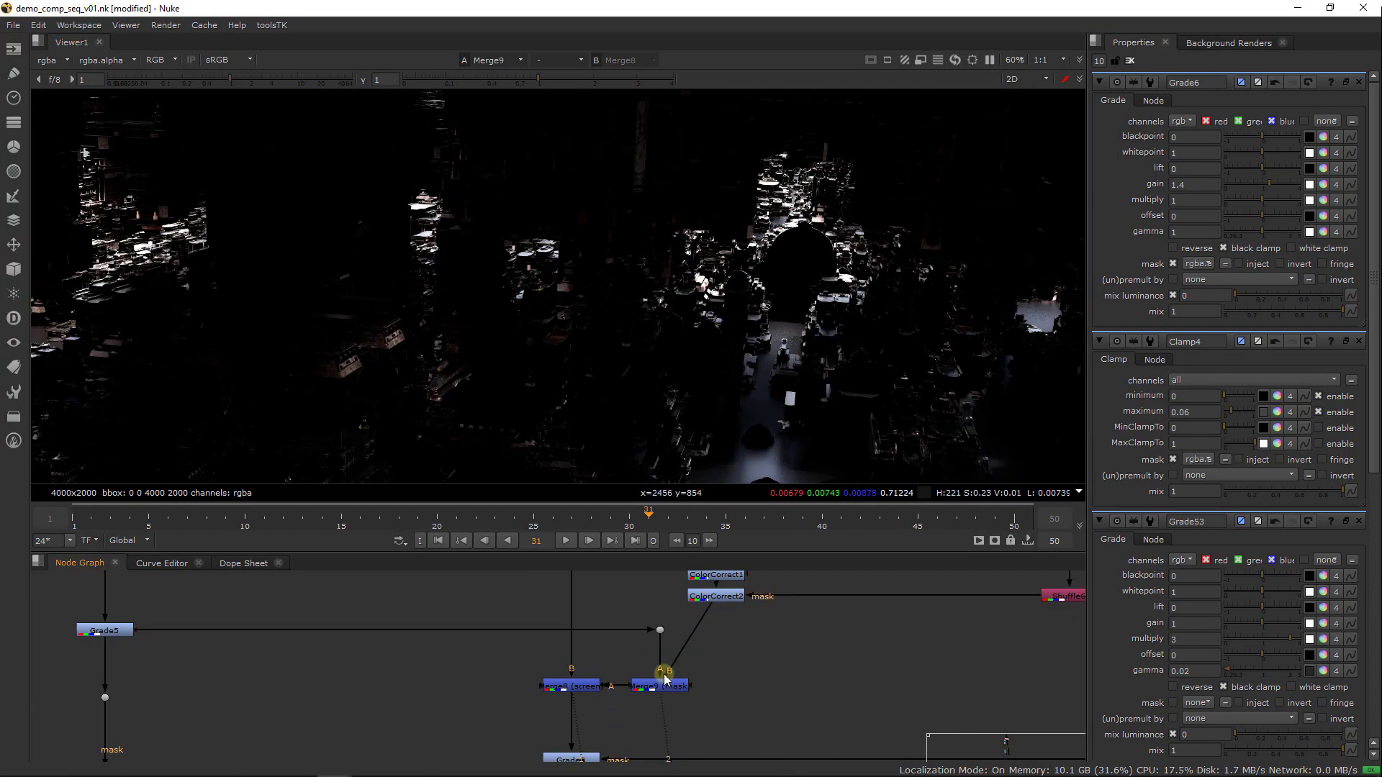
scroll(623, 695, down, 5)
middle_drag(674, 681, 609, 663)
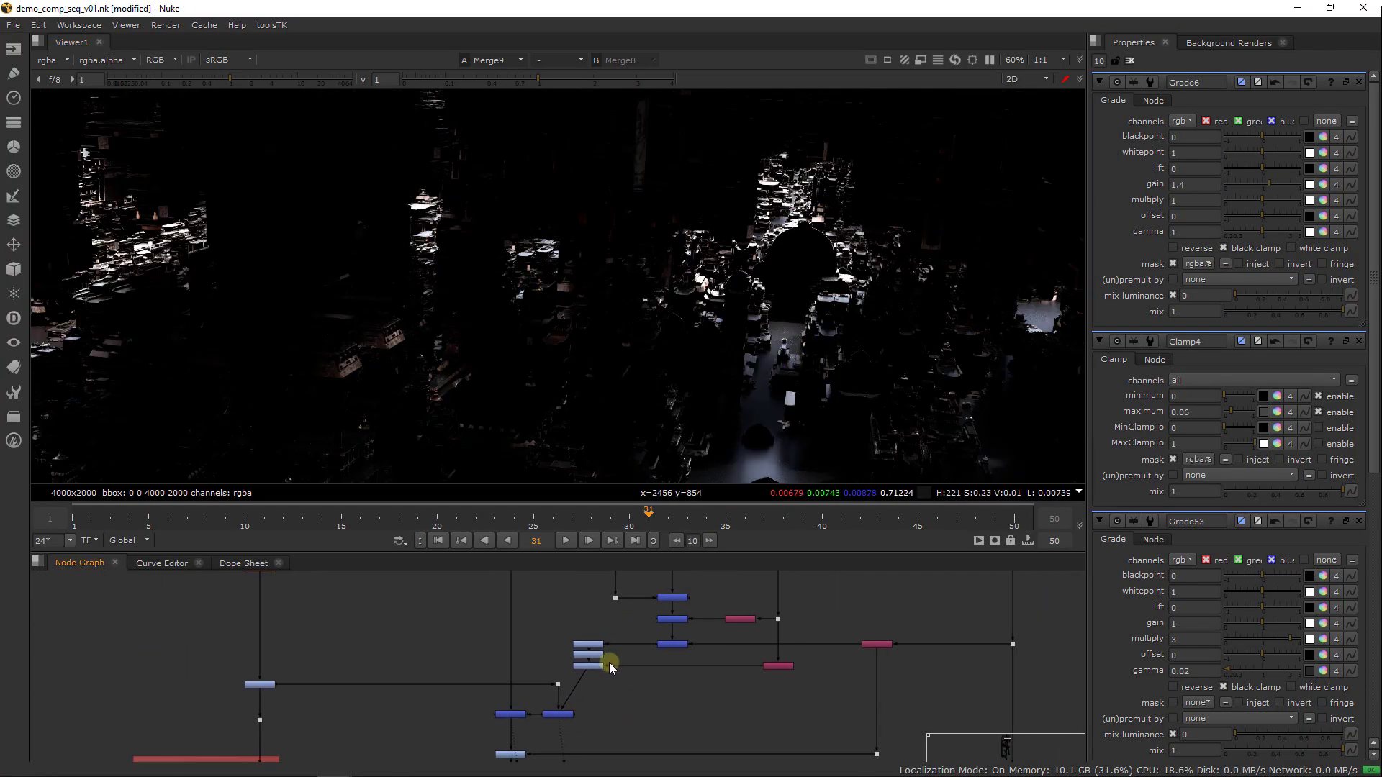
drag(604, 705, 606, 718)
drag(589, 648, 623, 648)
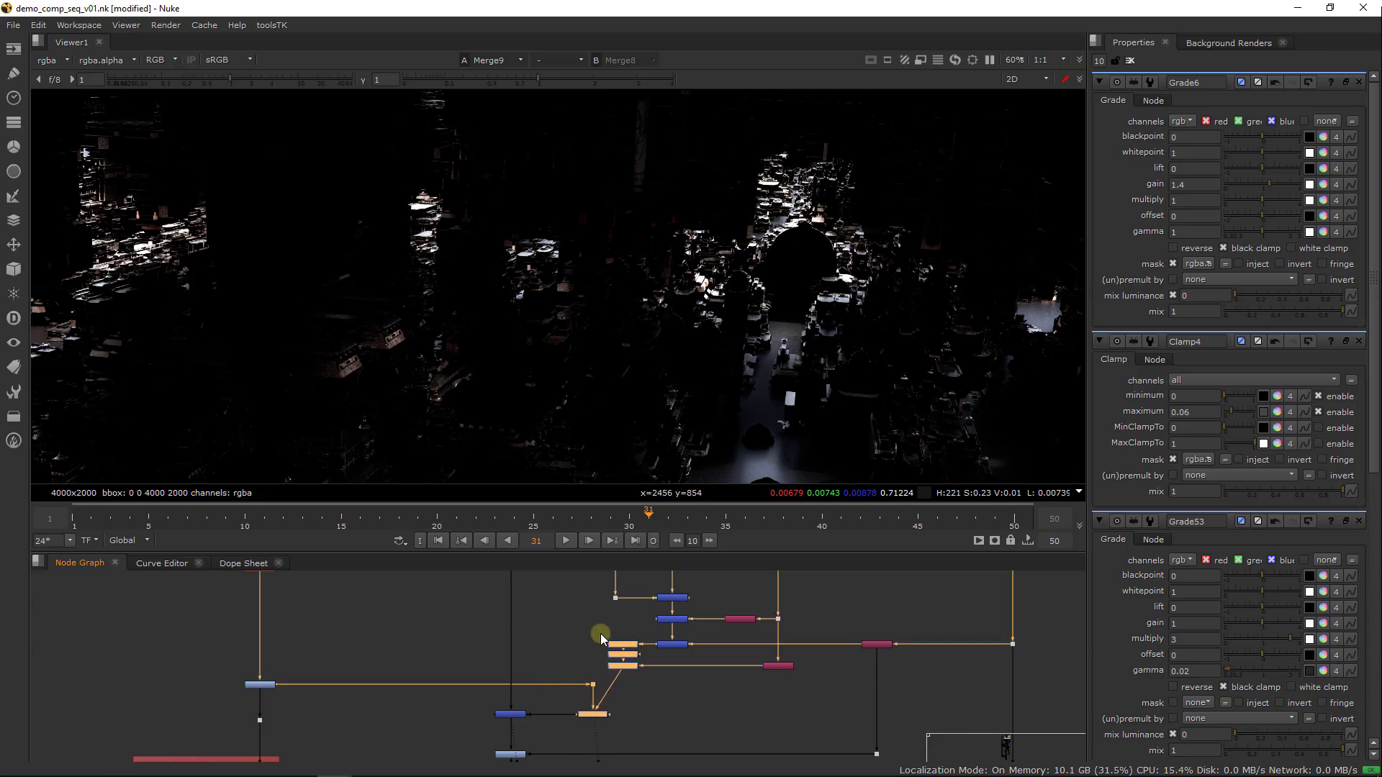
Duplicate the depth Read and its Shuffle from beside the LIGHT group into the space above Merge8 and Merge9, and view the copied Shuffle
scroll(600, 634, down, 4)
middle_drag(552, 629, 533, 699)
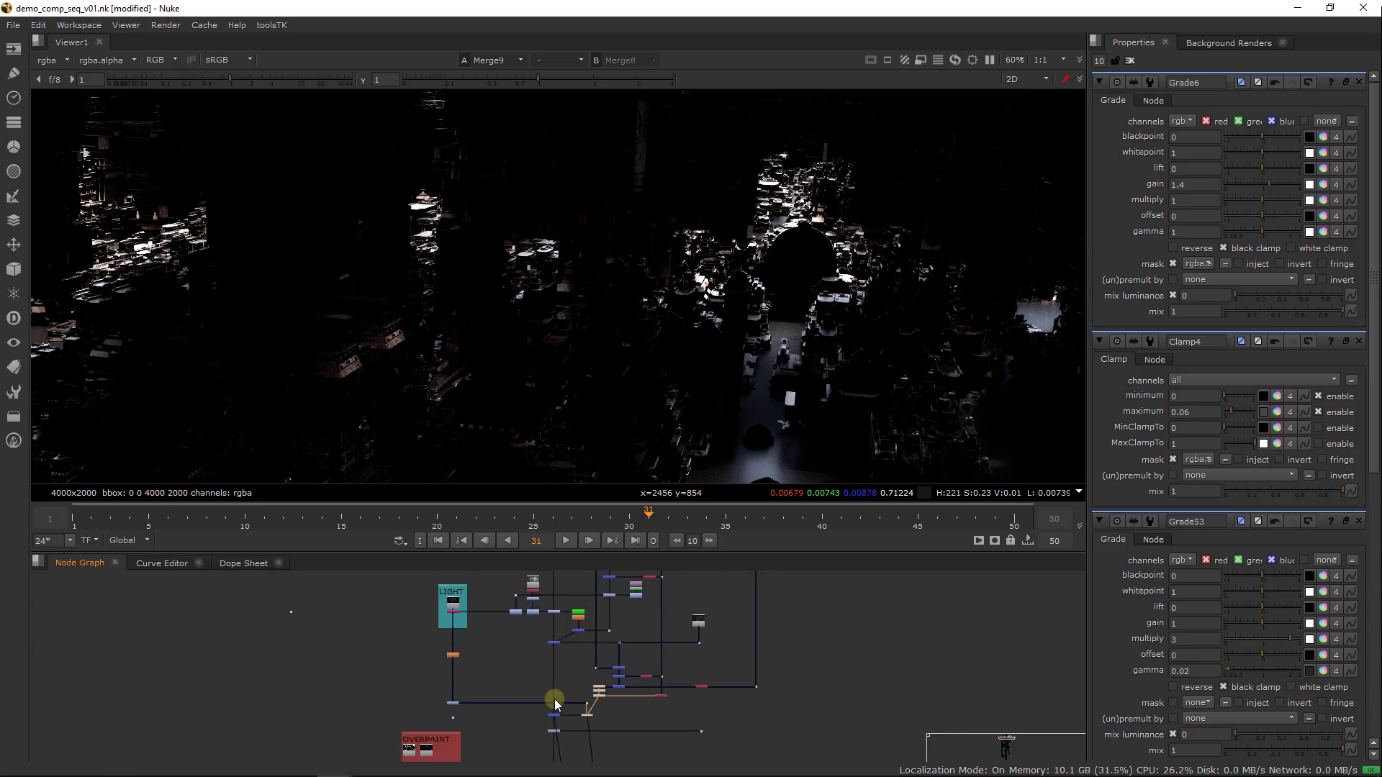
middle_drag(571, 647, 553, 661)
click(516, 596)
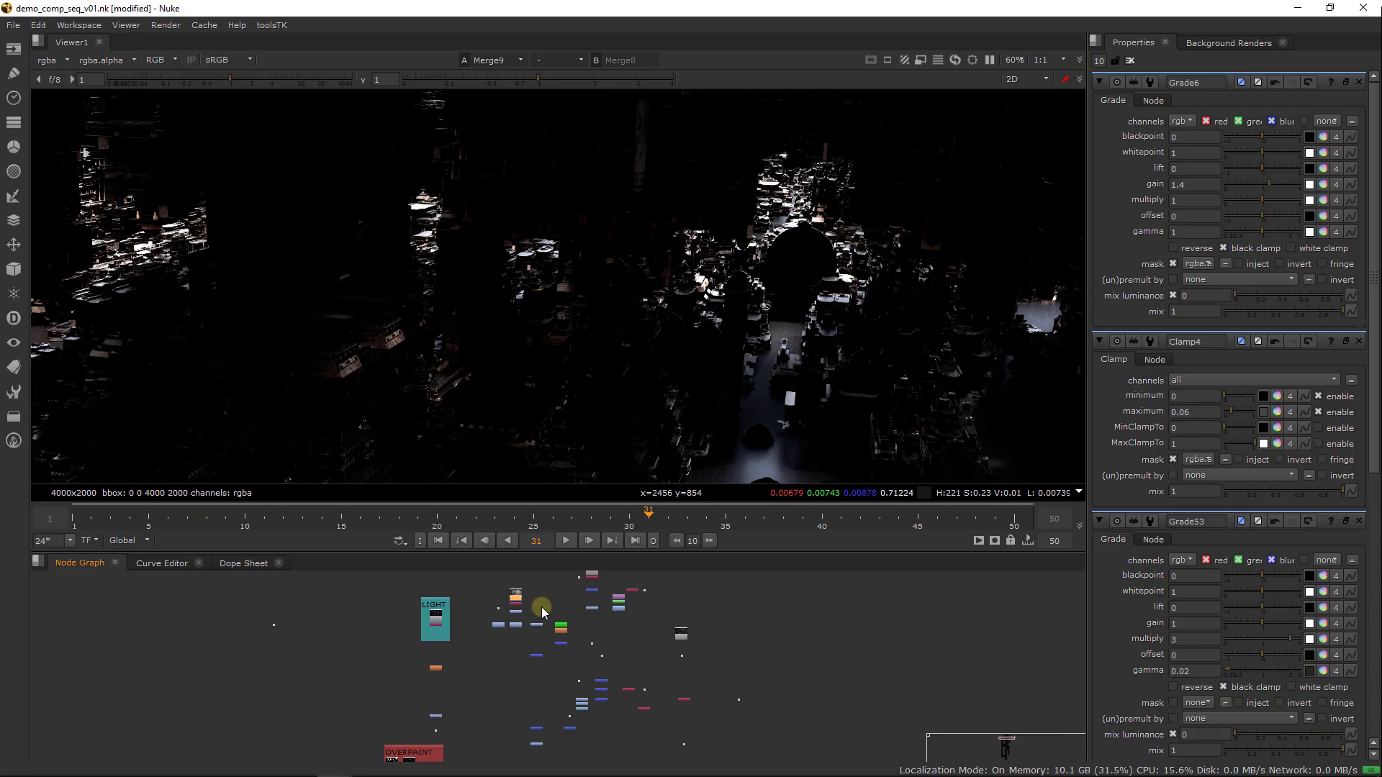
drag(515, 591, 512, 582)
scroll(525, 608, up, 3)
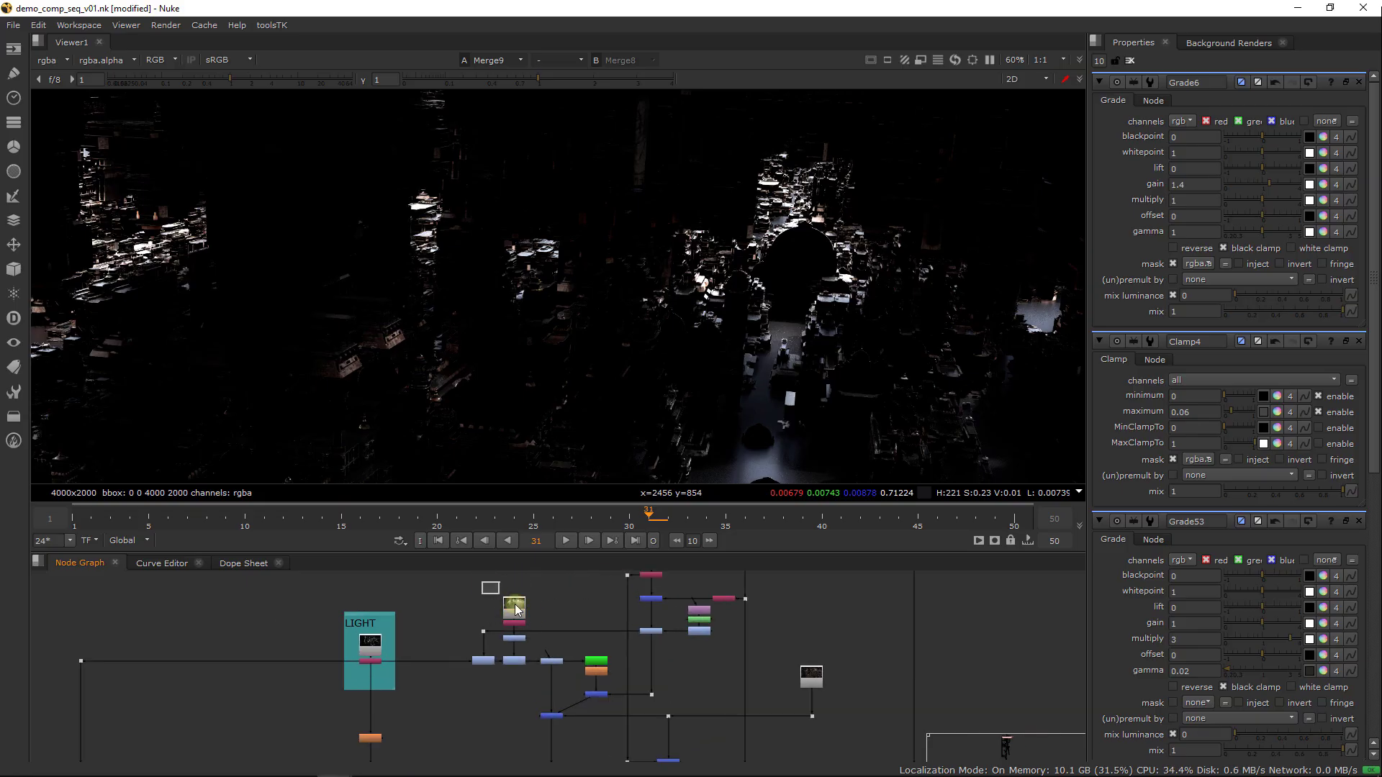
scroll(609, 637, up, 5)
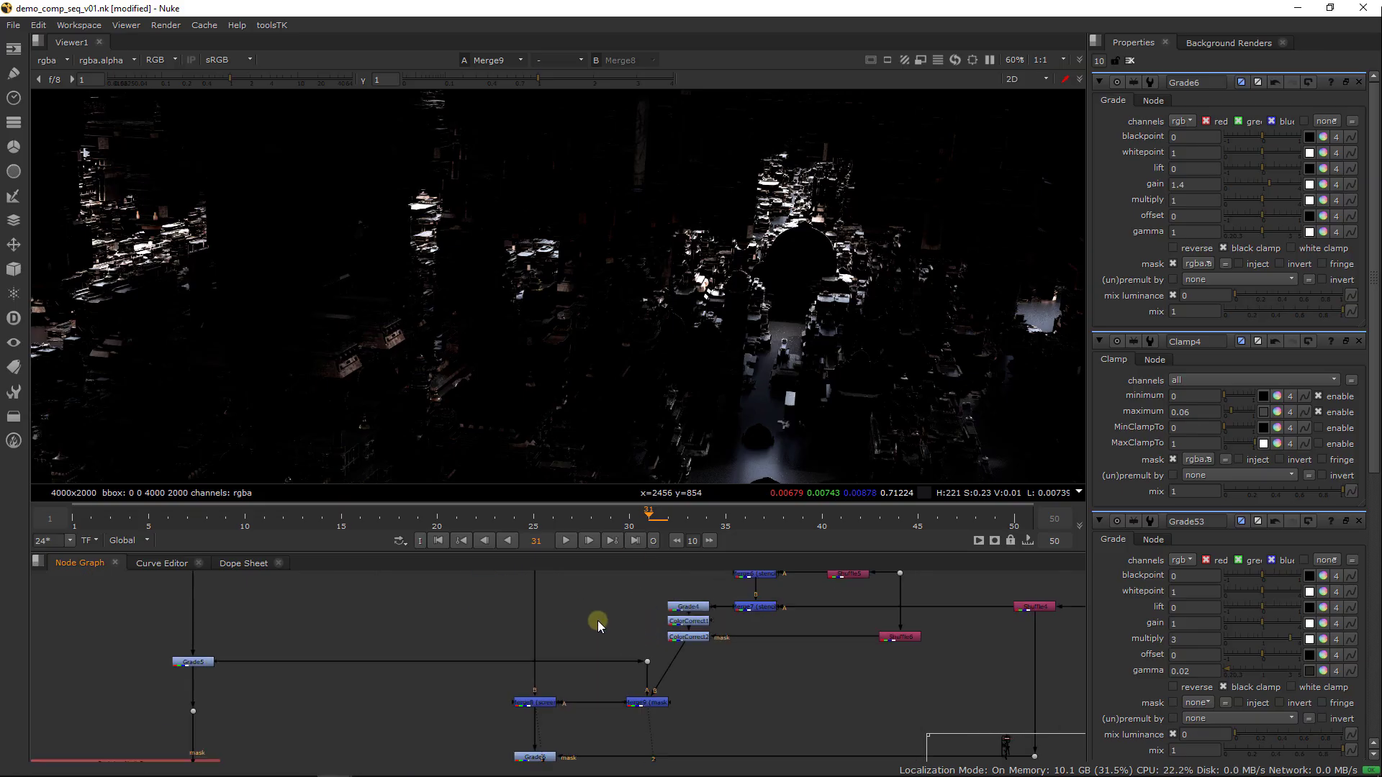
drag(590, 645, 603, 636)
click(604, 638)
key(1)
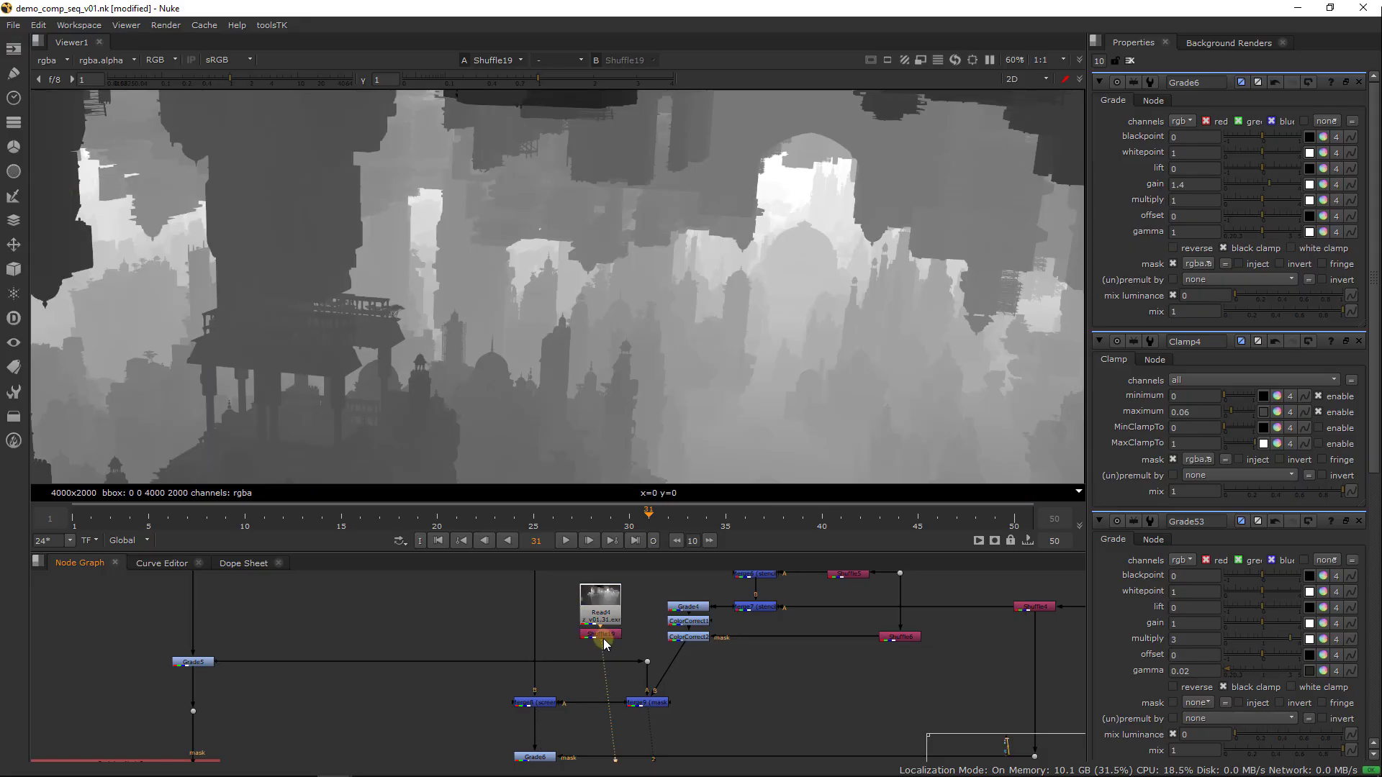
Paste a copy of the depth Grade with multiply 3 and gamma 0.02 below the copied Shuffle and view its mask
middle_drag(643, 594, 619, 691)
middle_drag(619, 623, 707, 576)
click(470, 635)
middle_drag(692, 720, 660, 577)
middle_drag(654, 652, 647, 609)
click(587, 625)
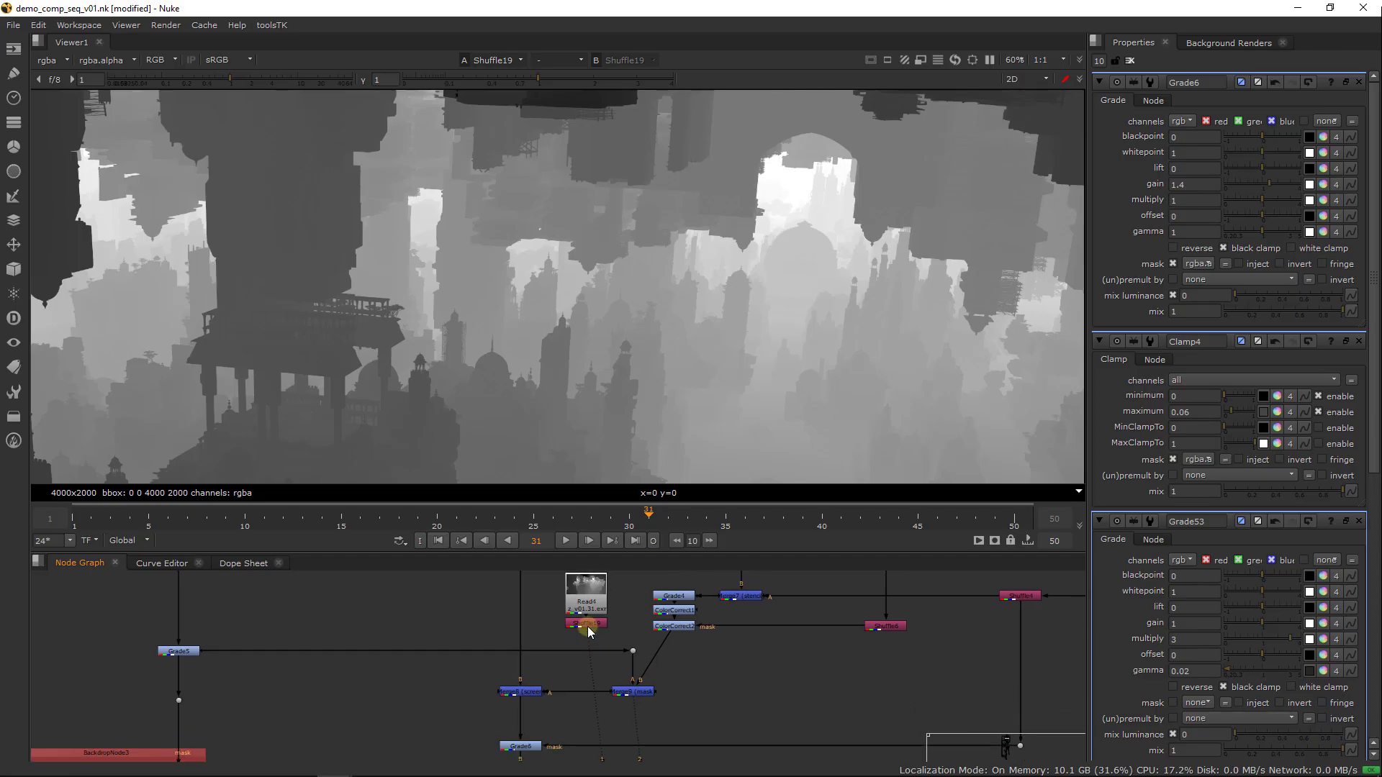
key(ctrl+v)
key(1)
View the colour output of the mask merge Merge9
scroll(635, 650, up, 3)
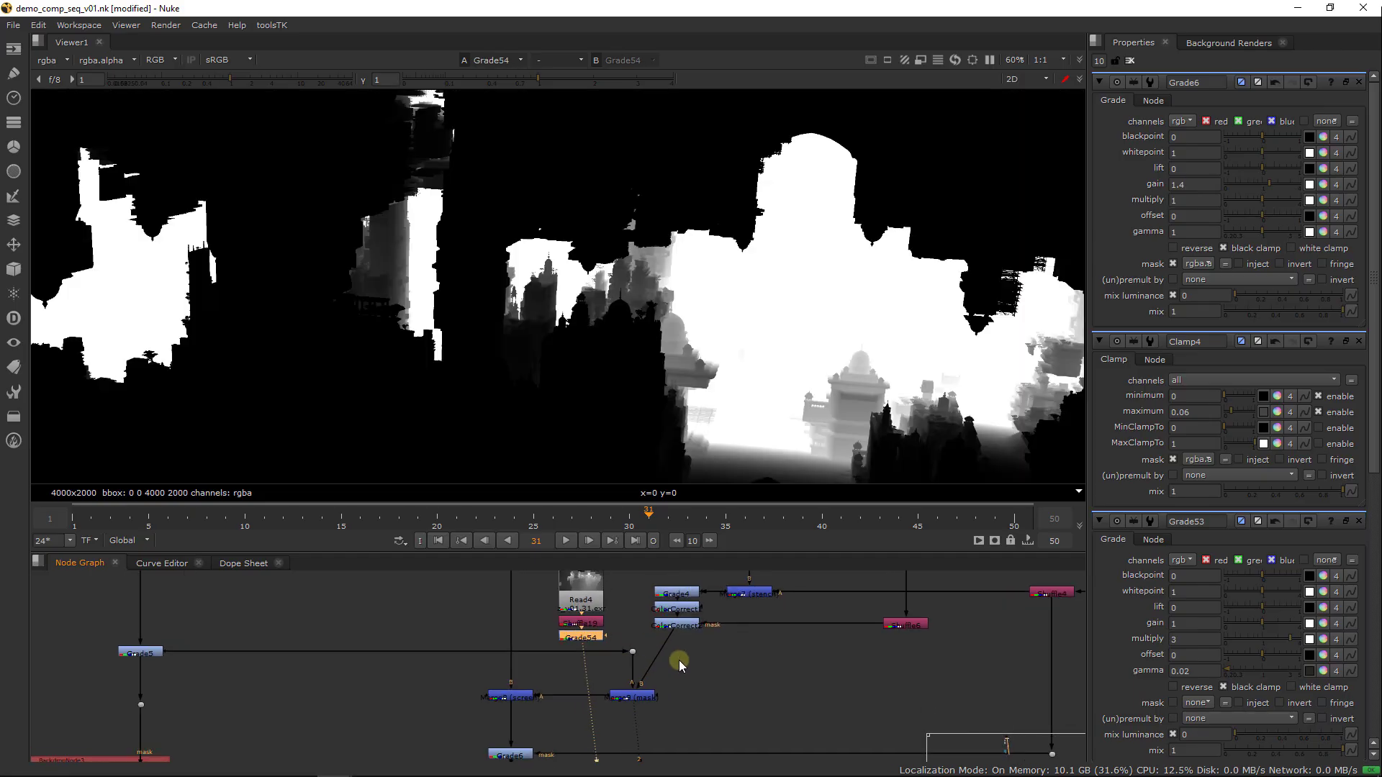
click(627, 707)
key(1)
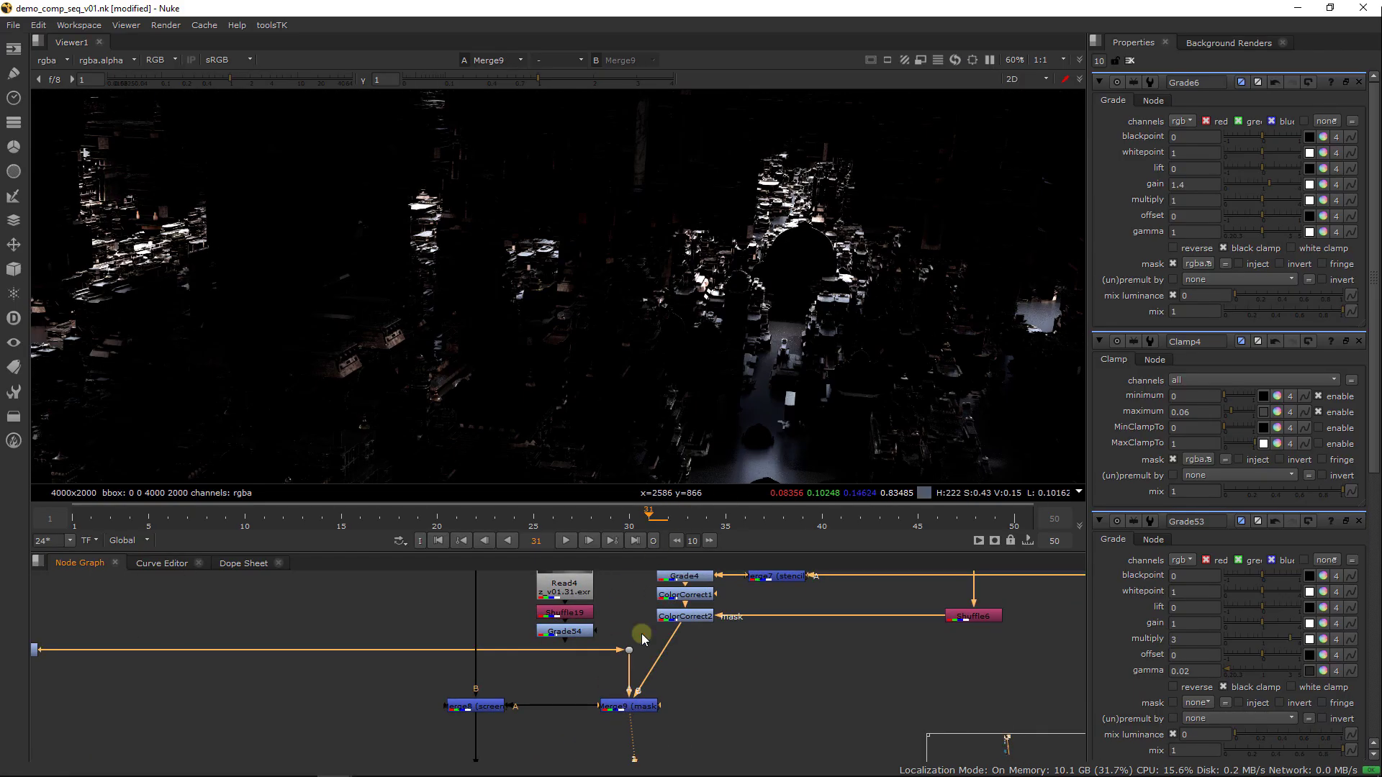
Try to limit the Merge9 light with Grade54 through an added Merge set to mask, and delete that merge
click(574, 678)
key(Tab)
text(merge)
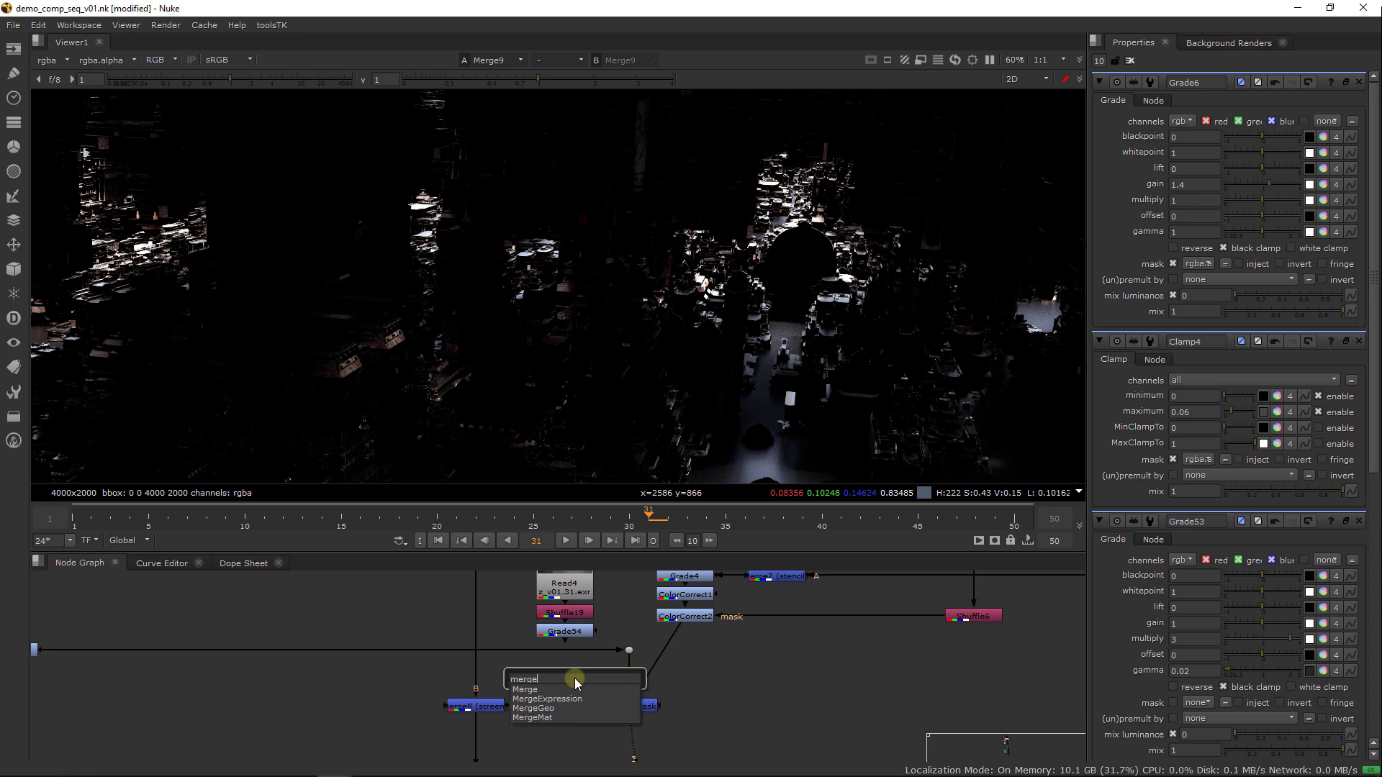
key(Return)
click(1179, 121)
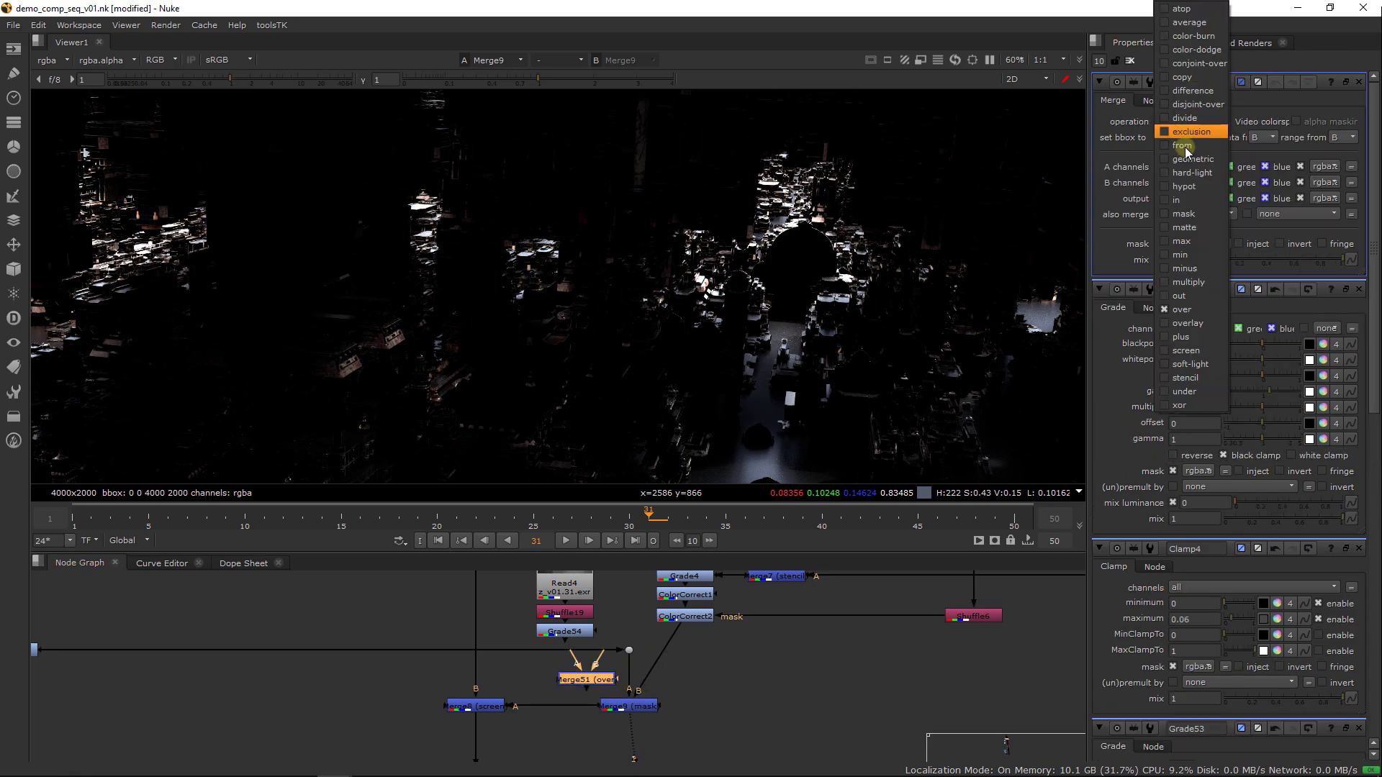
click(1198, 214)
drag(594, 680, 567, 633)
key(1)
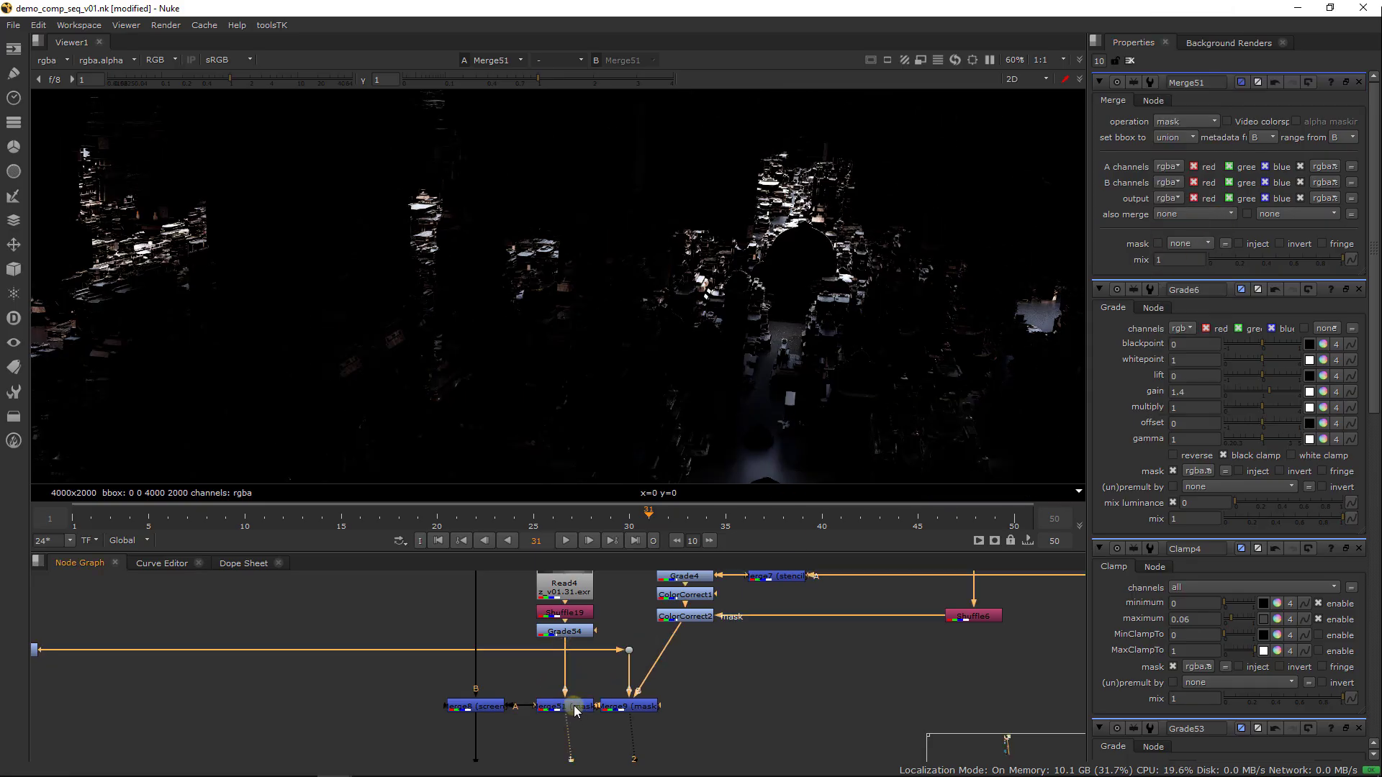
click(577, 704)
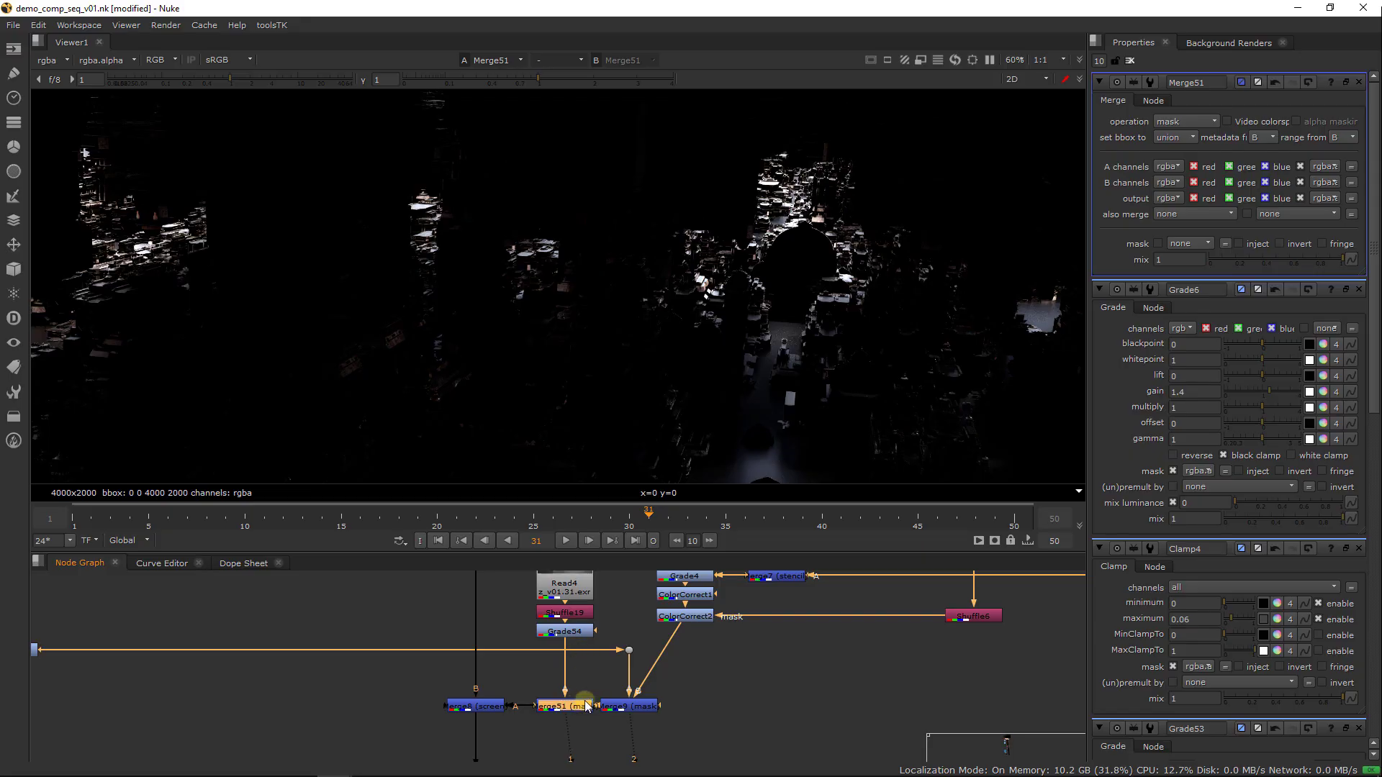
key(Delete)
Insert a new Grade between Merge9 and Merge8 and connect its mask input to Grade54
key(Tab)
text(grade)
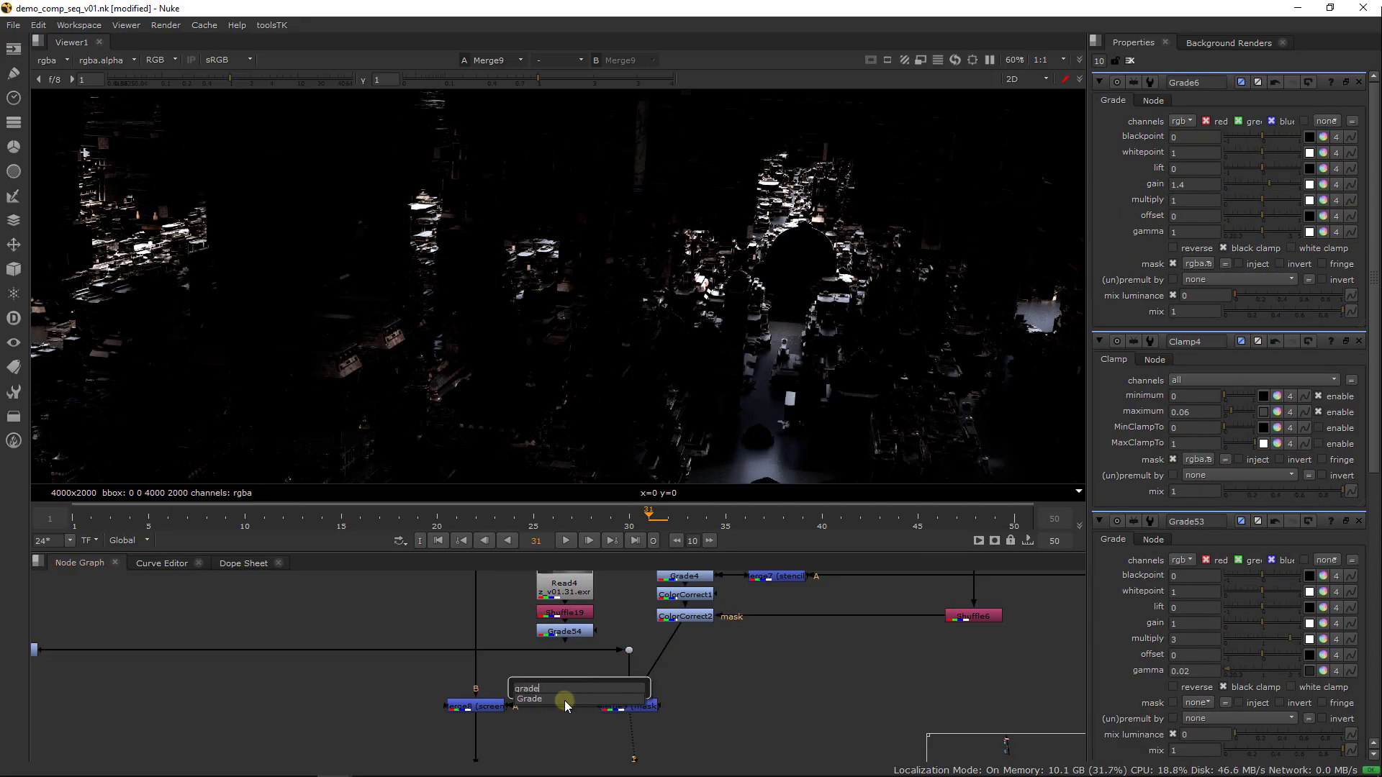
key(Return)
drag(566, 711, 566, 633)
drag(568, 736, 573, 709)
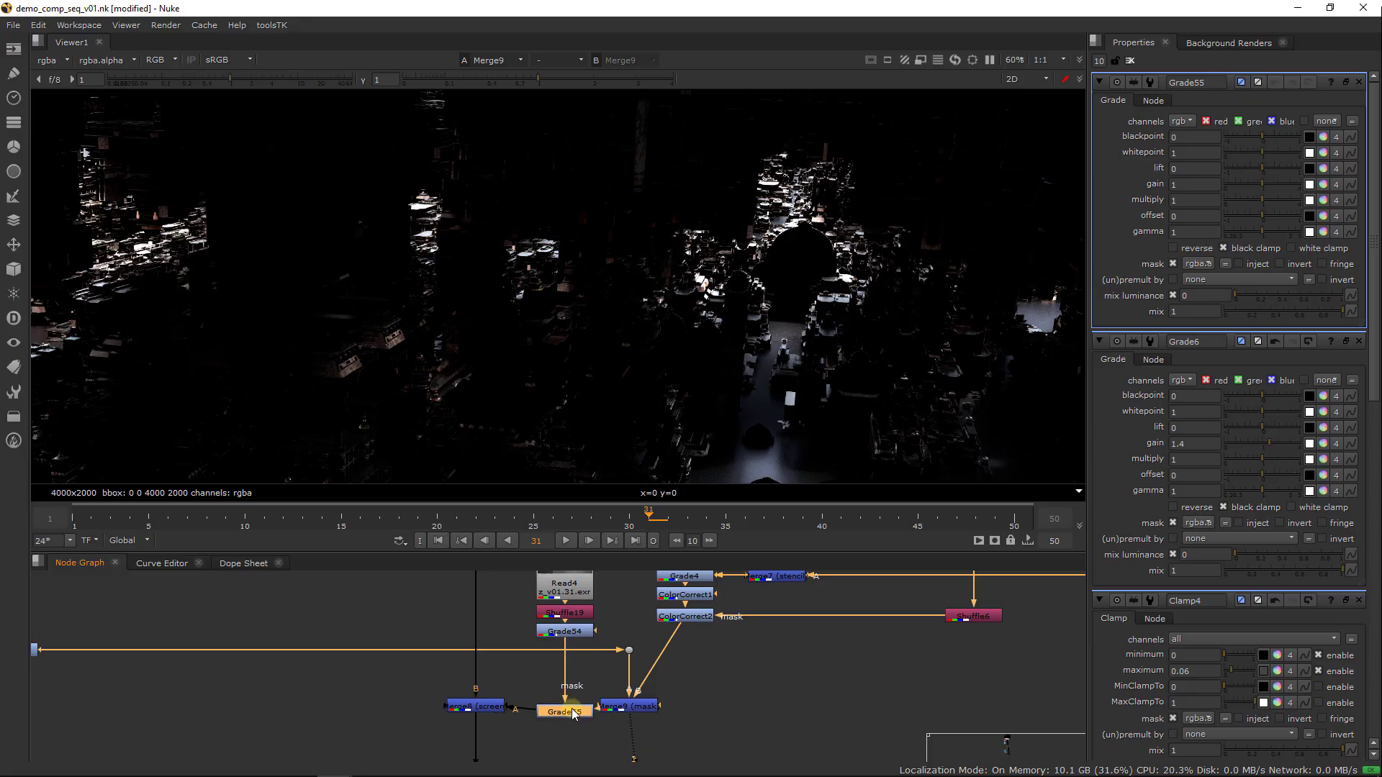
Apply Grade55 to the rgba channels, view it, and set its gain to 0.1
click(1181, 121)
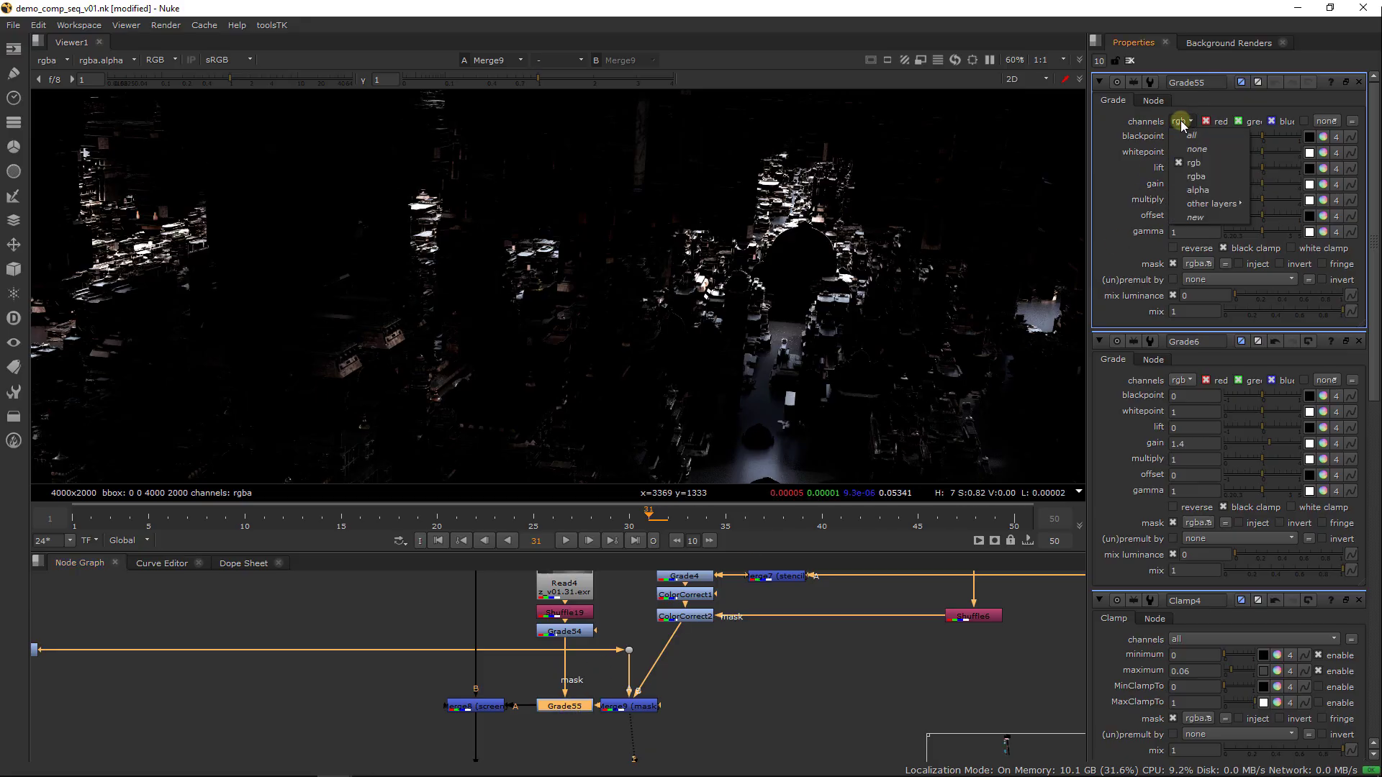
click(1198, 176)
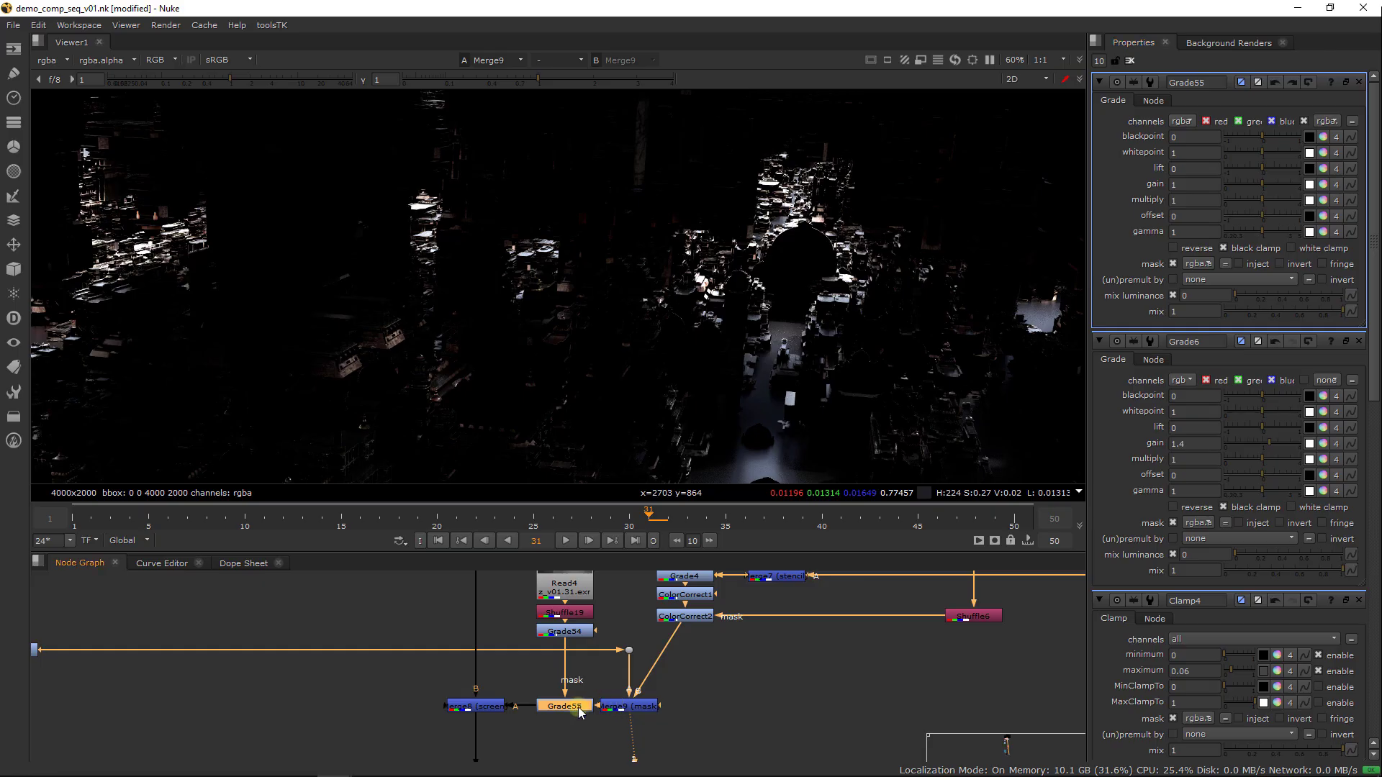
key(2)
drag(1268, 192, 1235, 185)
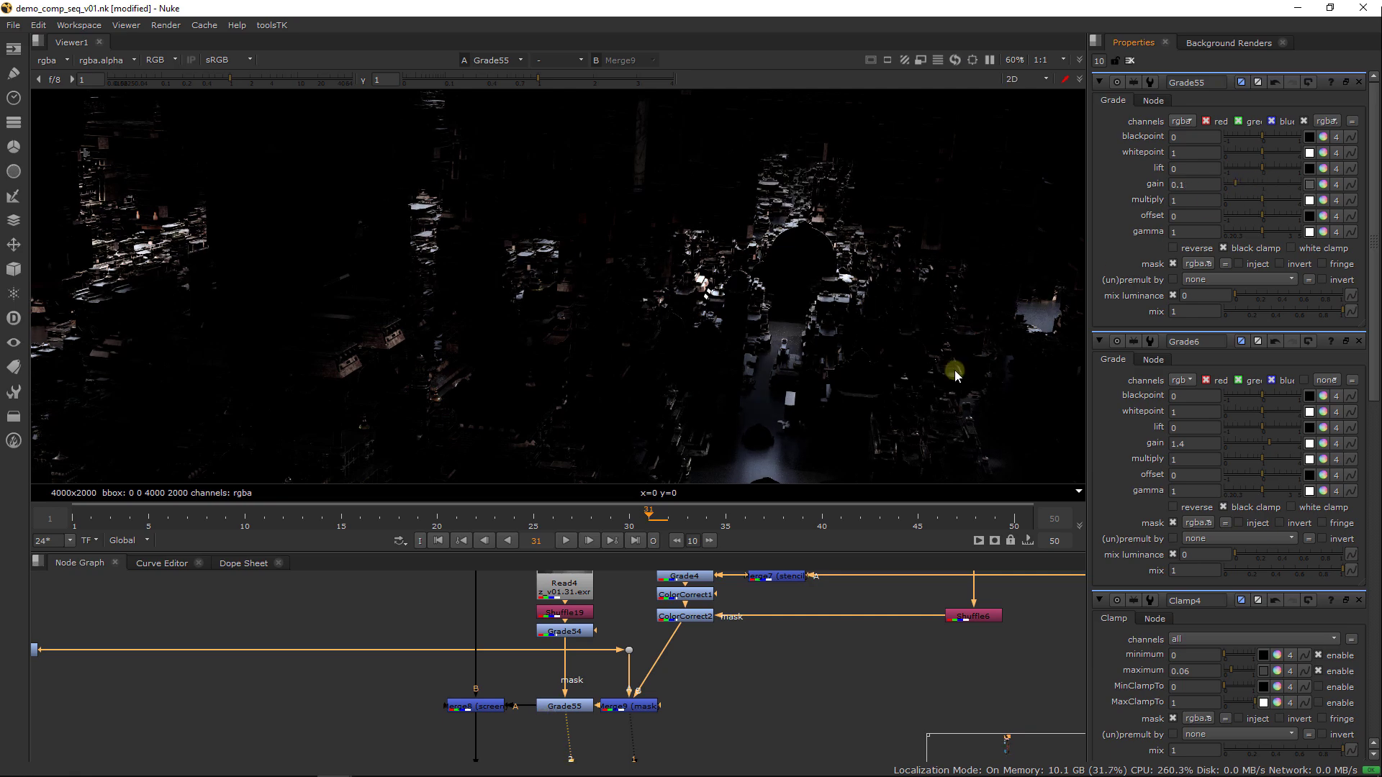
Open Grade54 and try other gamma values and a multiply of 4, restoring gamma 0.02 and multiply 3
double_click(569, 633)
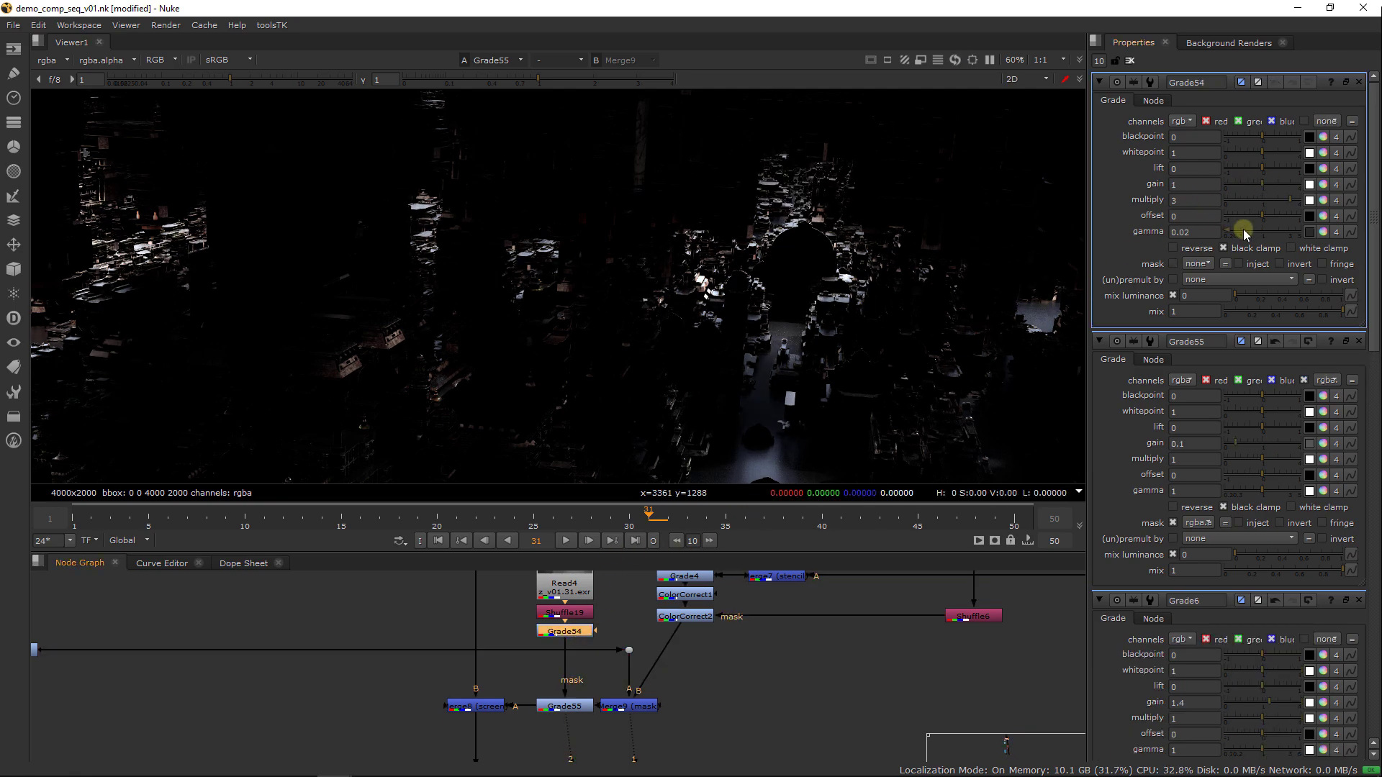
drag(1232, 236, 1200, 237)
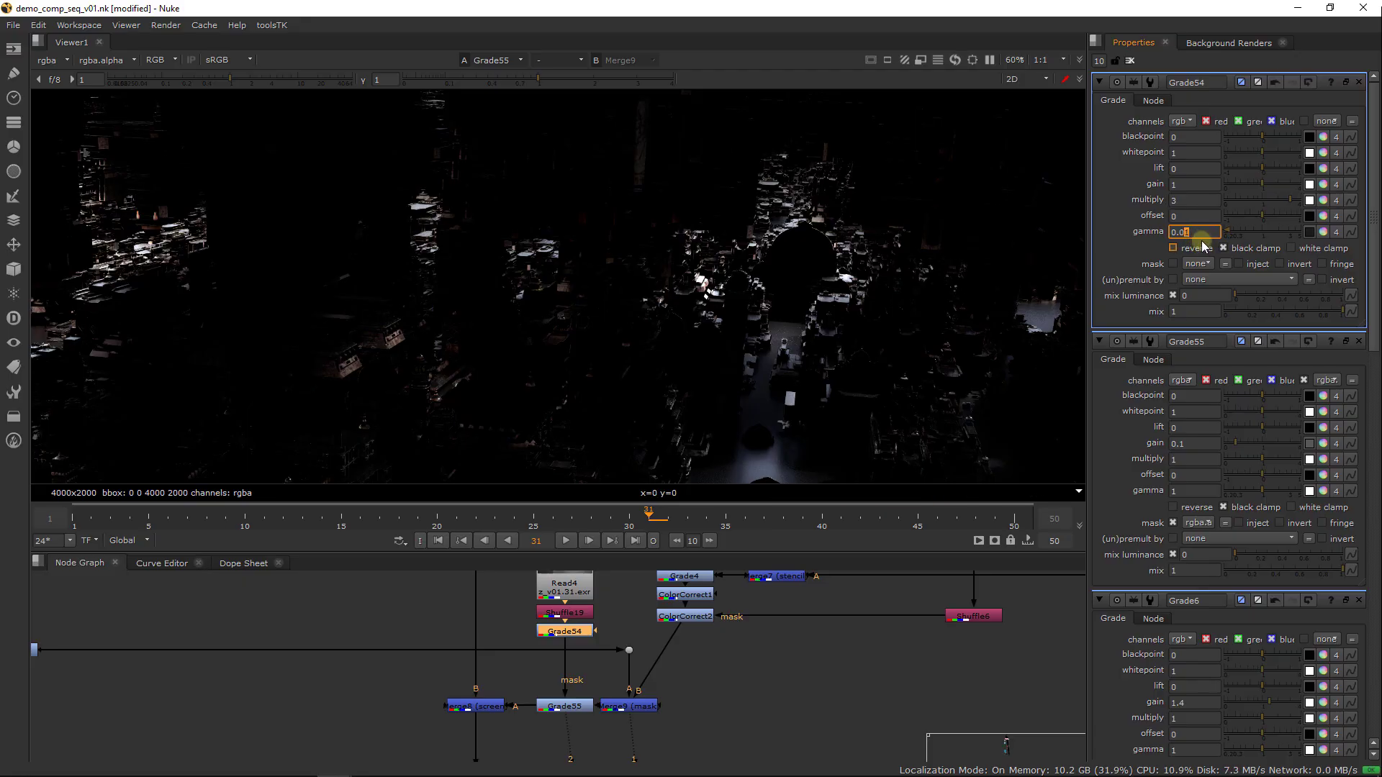
double_click(1202, 200)
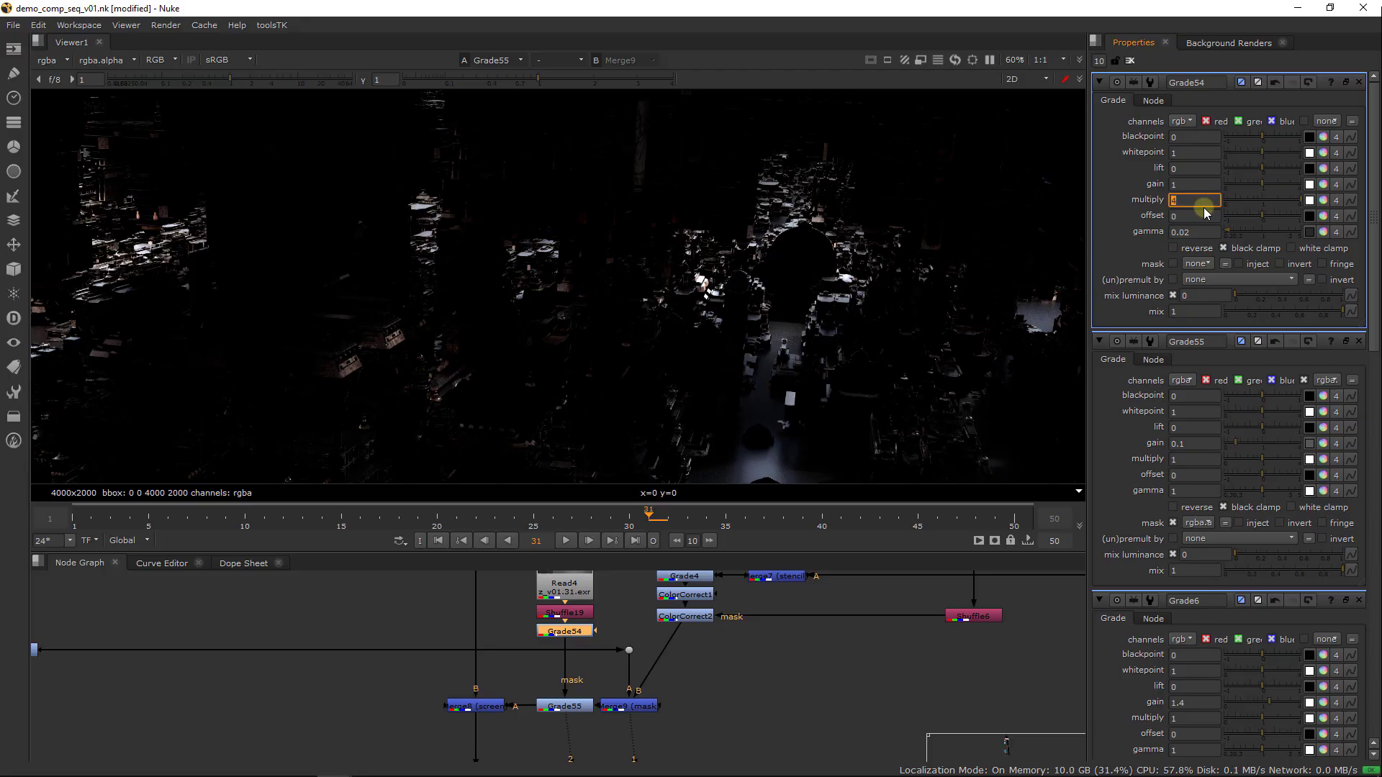
key(ctrl+z)
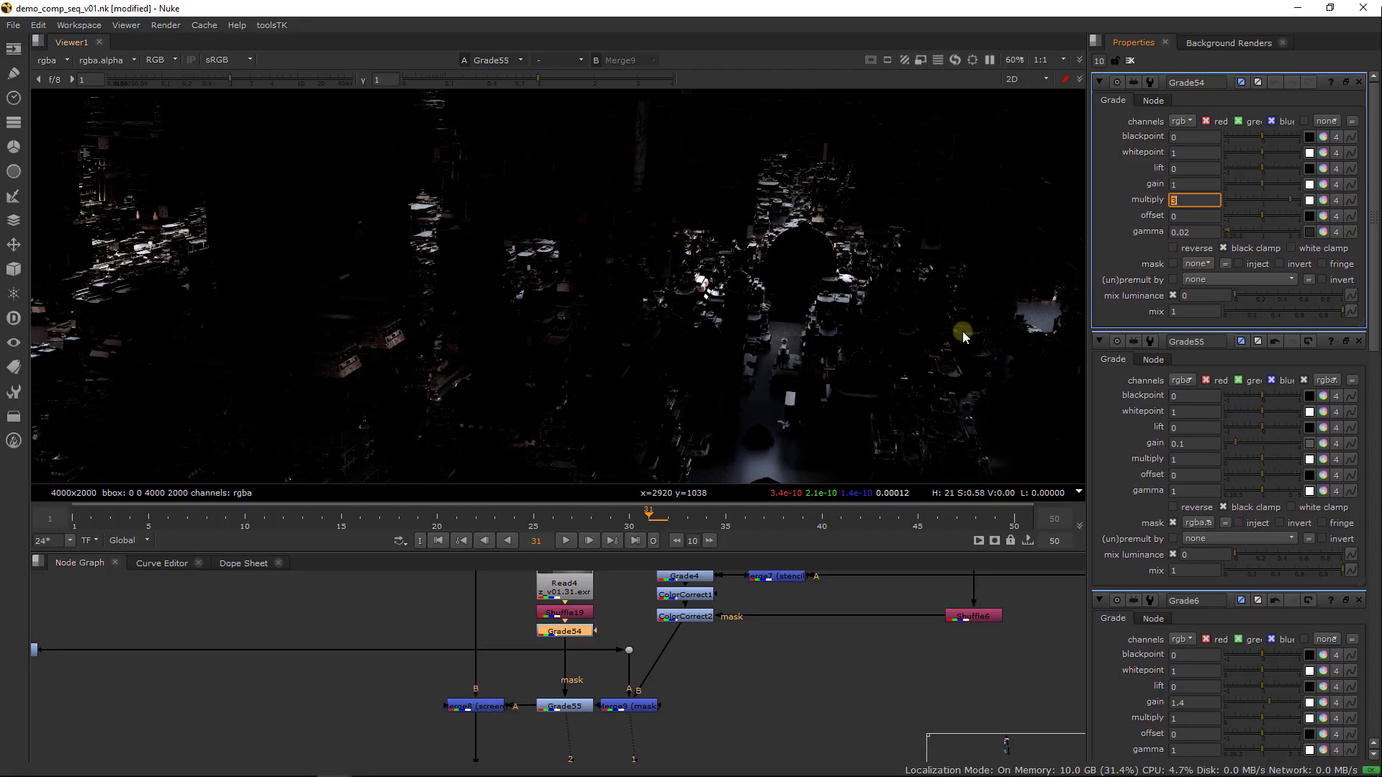
Set the channels of the depth mask grade Grade54 to rgba
click(1184, 122)
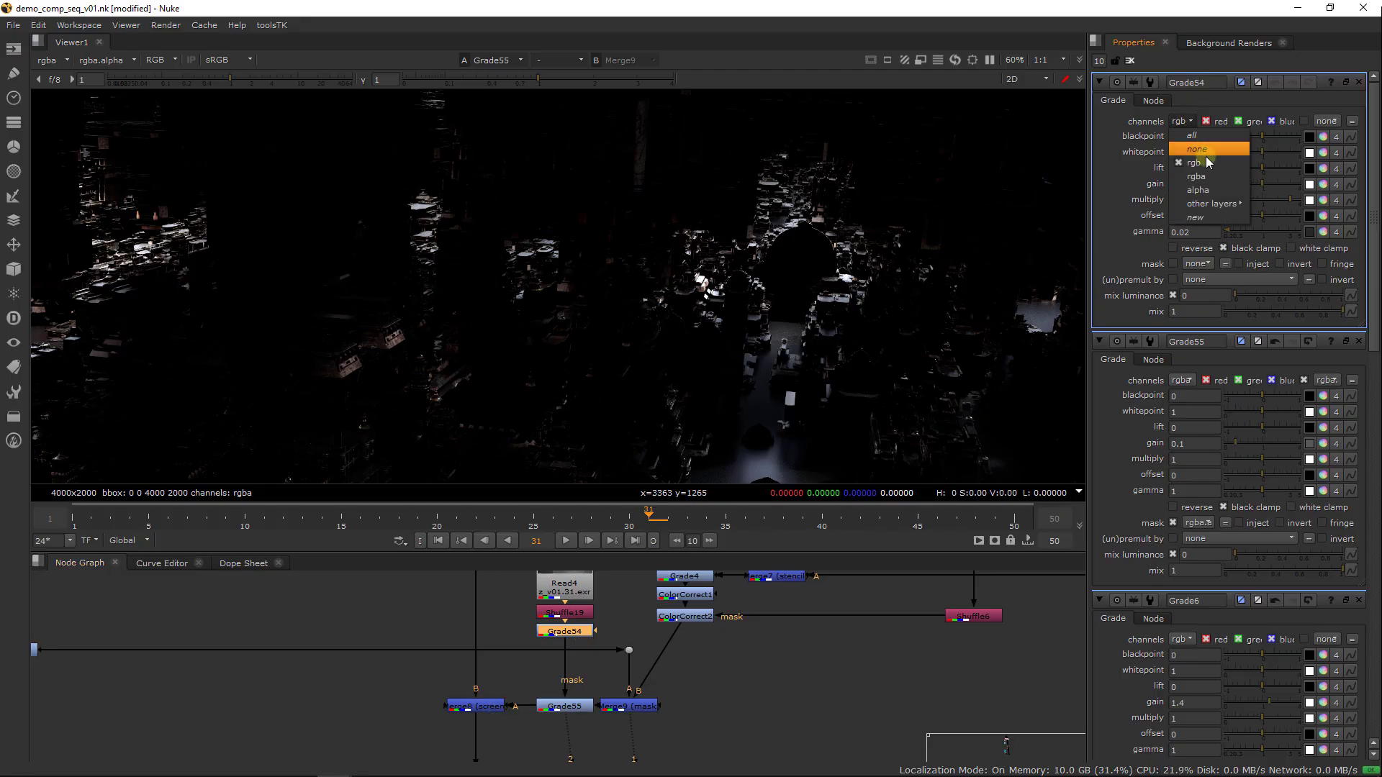
click(1206, 157)
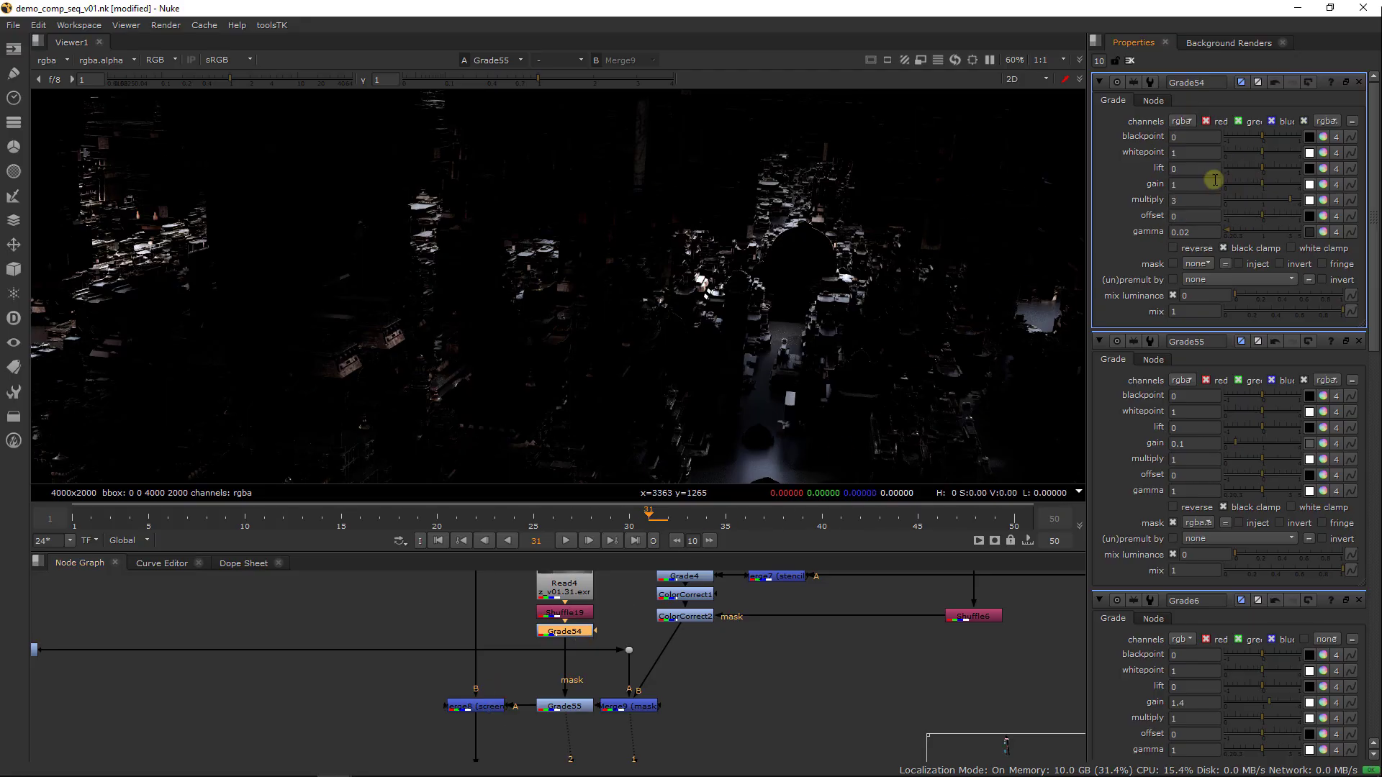
Try adjusting the gain of Grade55 around 0.1 with the depth mask active
click(573, 712)
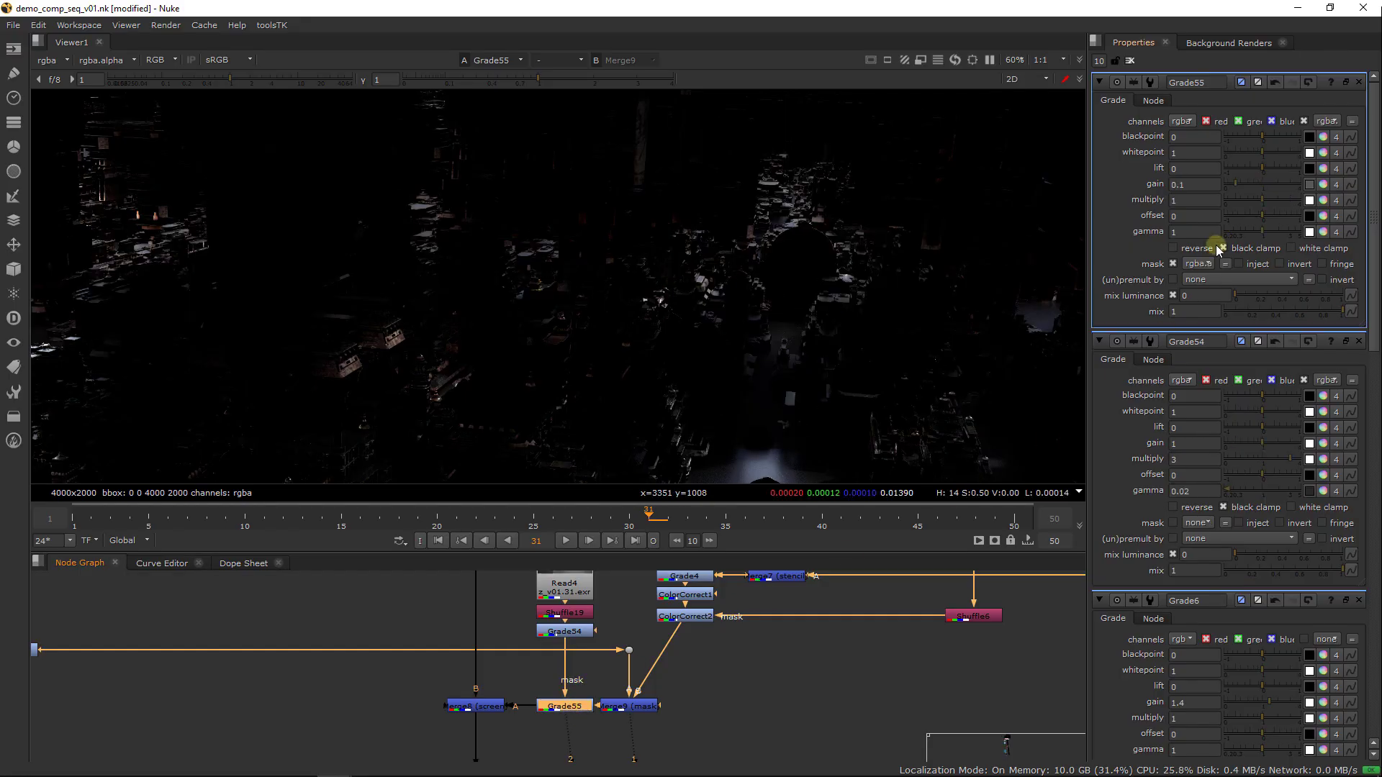
drag(1252, 186, 1247, 208)
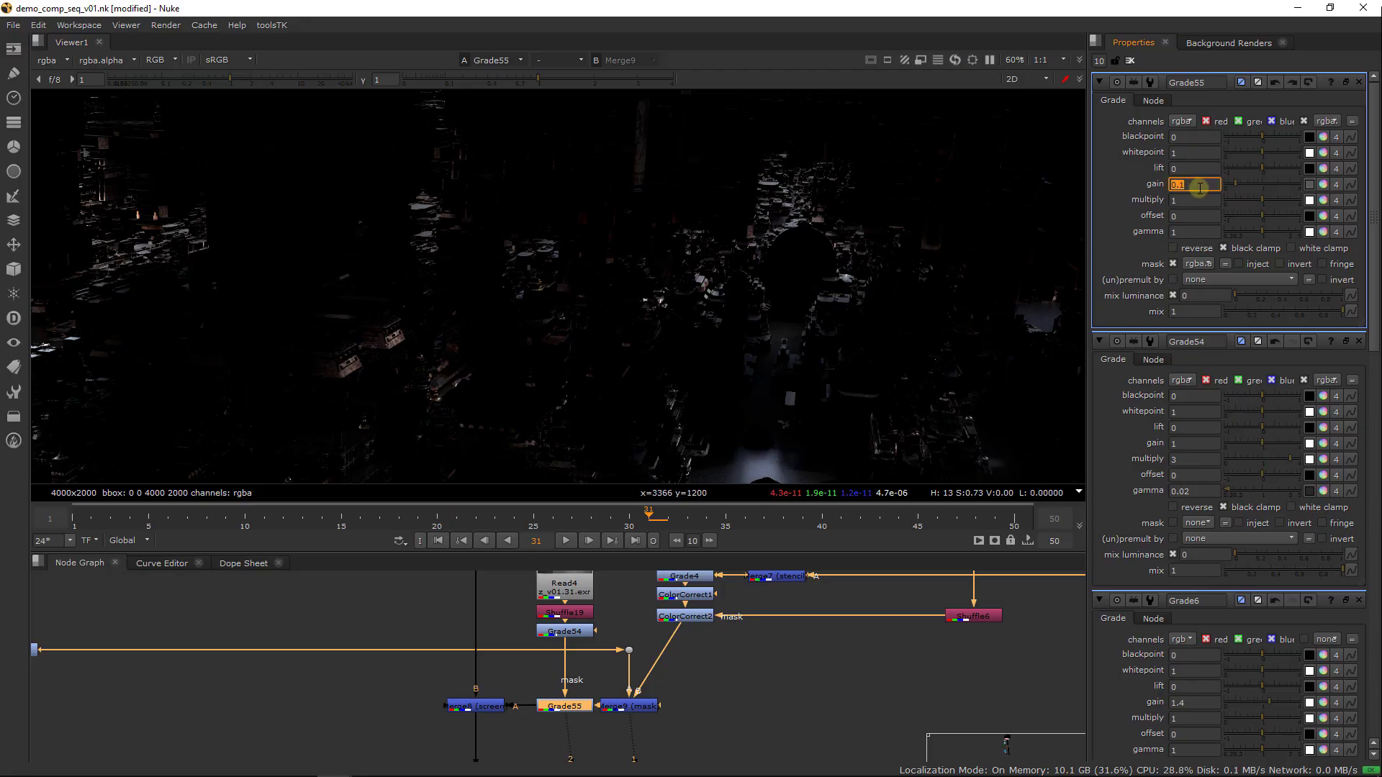
key(Return)
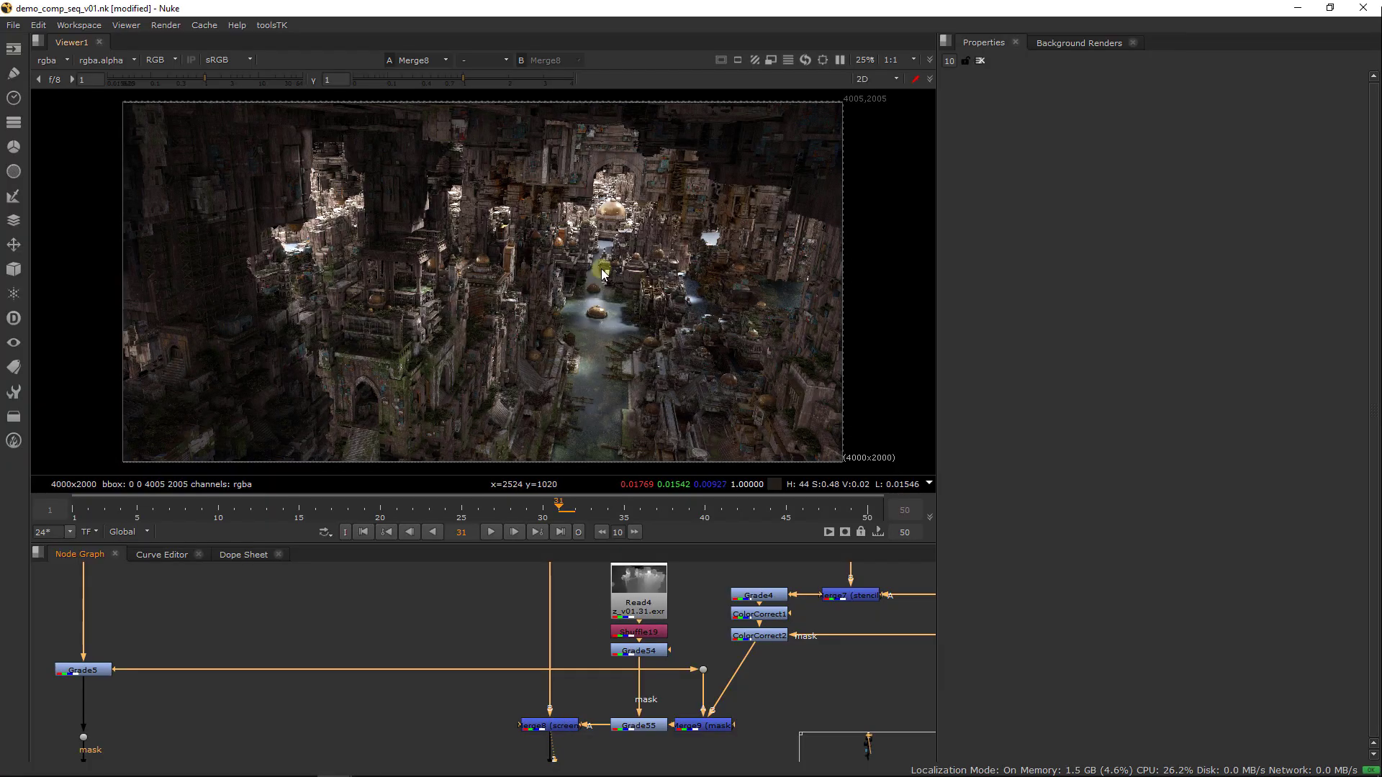
Compare the distant city in Merge8 with Grade55 disabled and enabled, examining the area around the golden dome
scroll(671, 296, up, 5)
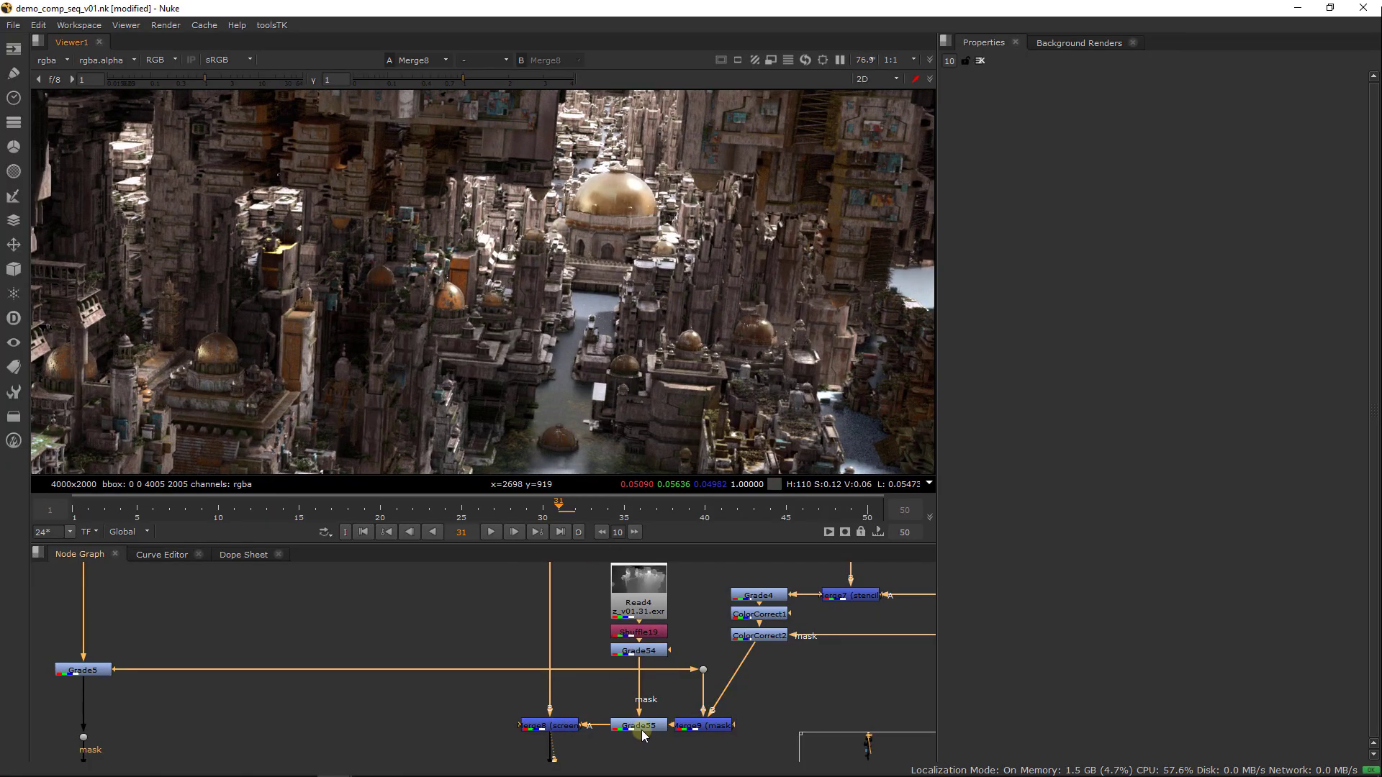
click(642, 727)
key(d)
key(d)
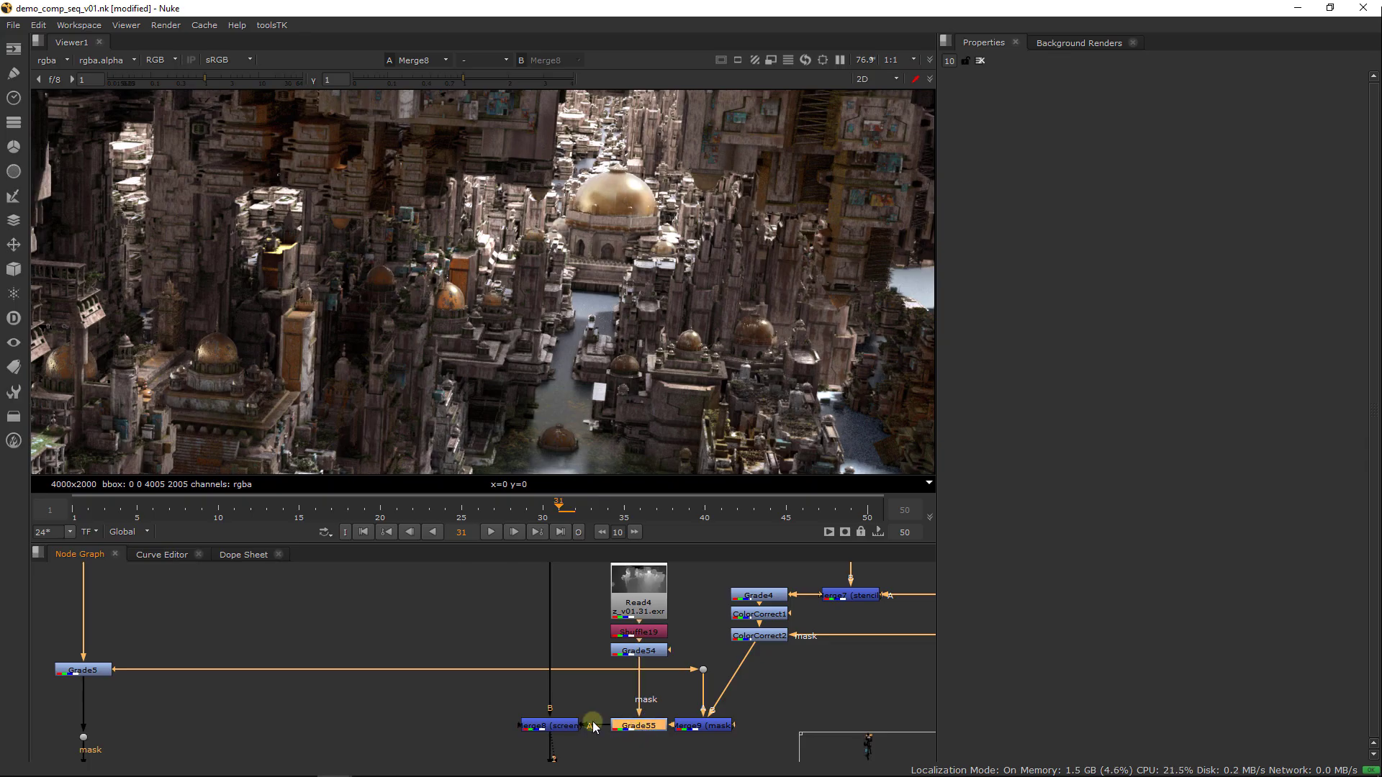
View Grade55, open its properties, and set its gain to 0.26
key(1)
click(648, 731)
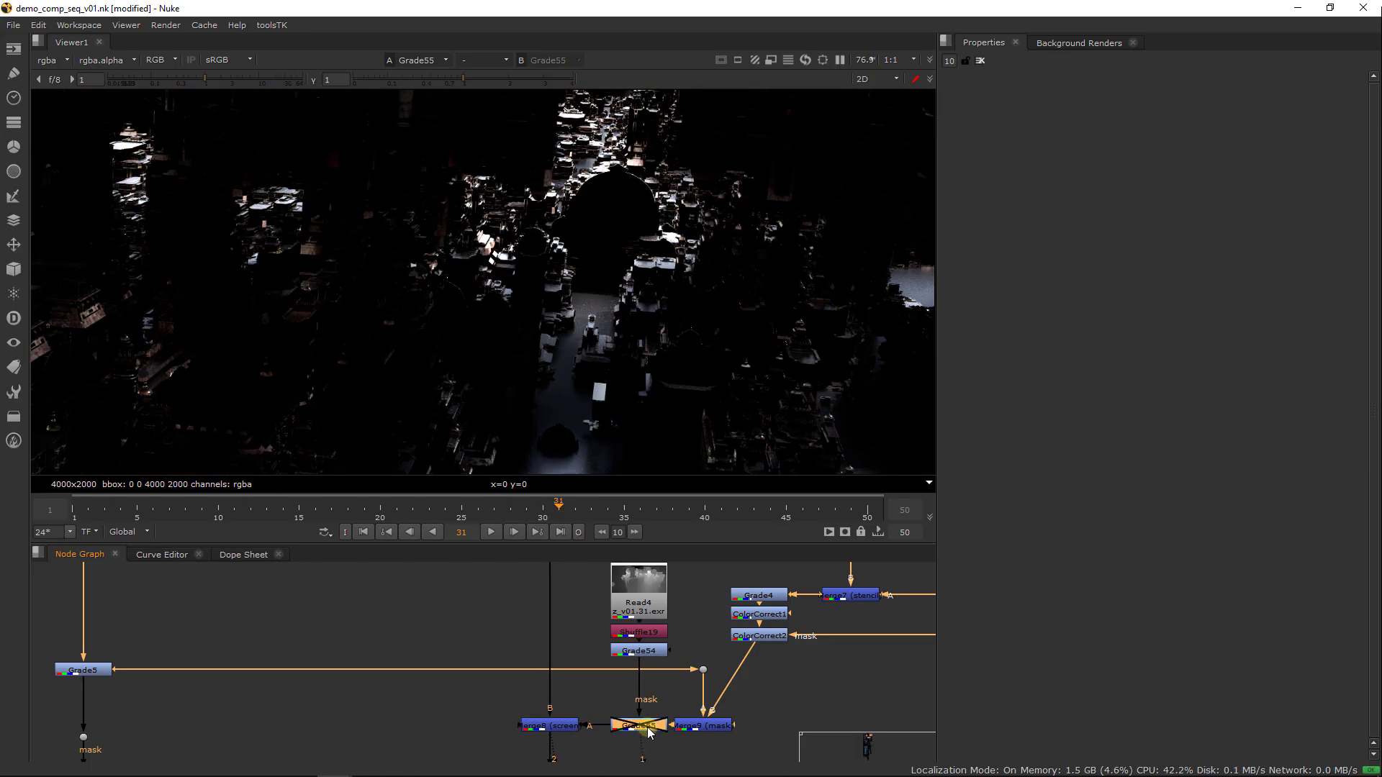
double_click(642, 729)
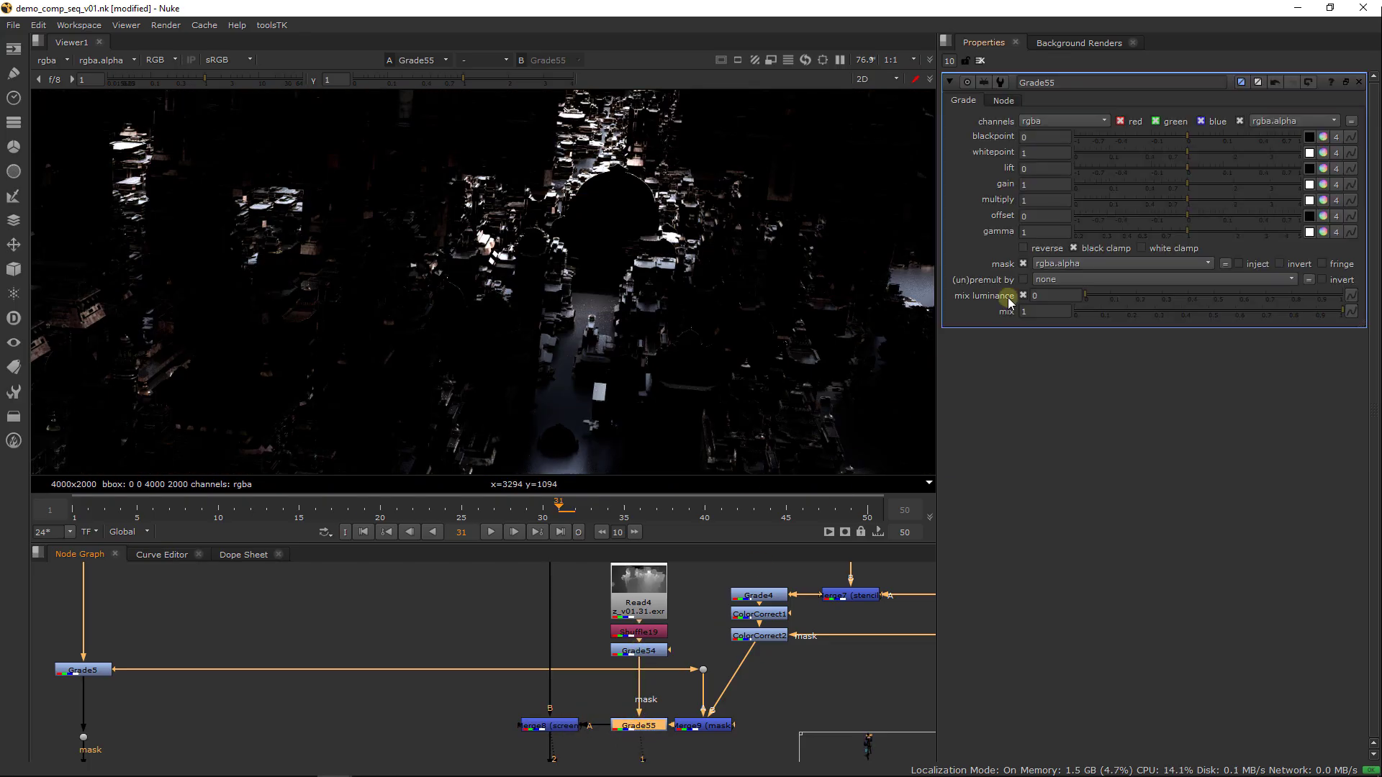
drag(1206, 186, 1132, 185)
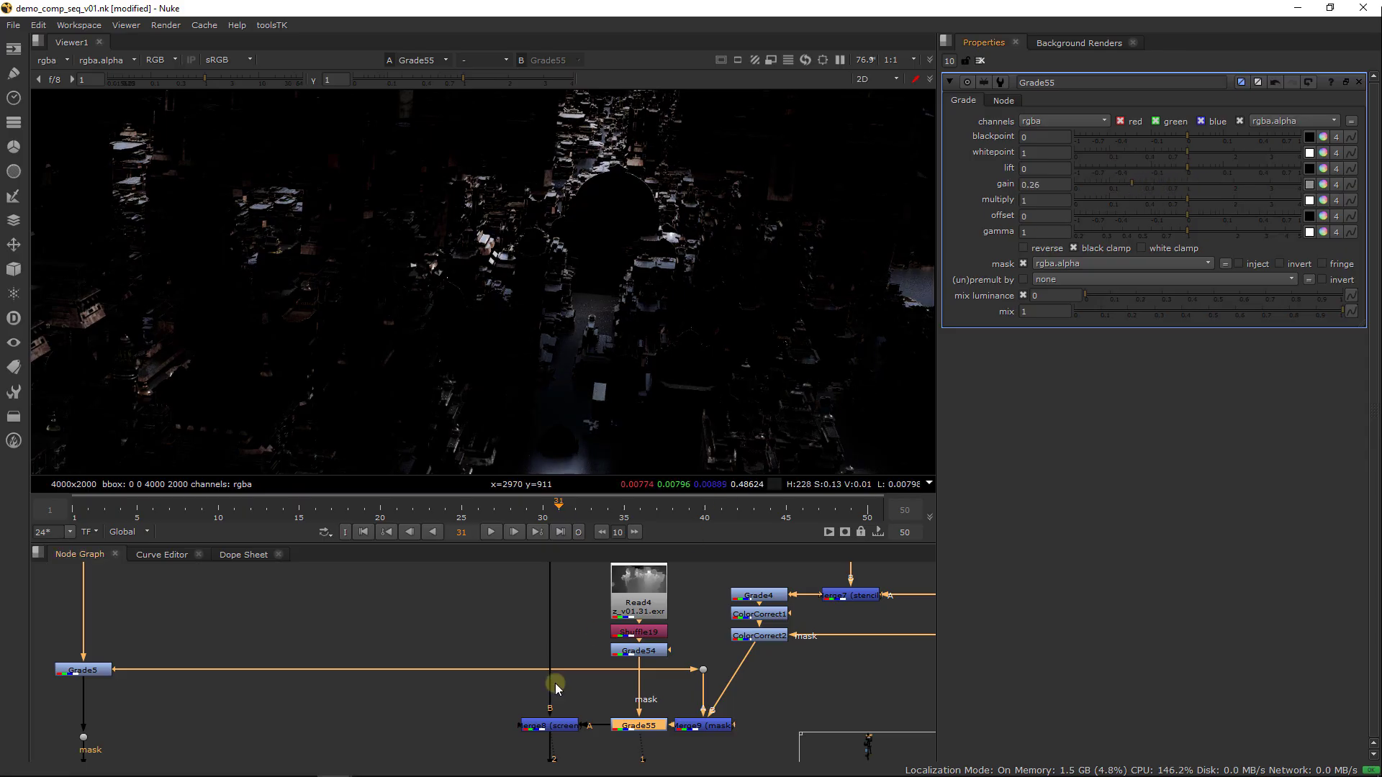
View Merge8 and compare the distant city with the 0.26 gain of Grade55 disabled and enabled
click(536, 724)
key(1)
click(628, 727)
key(d)
key(d)
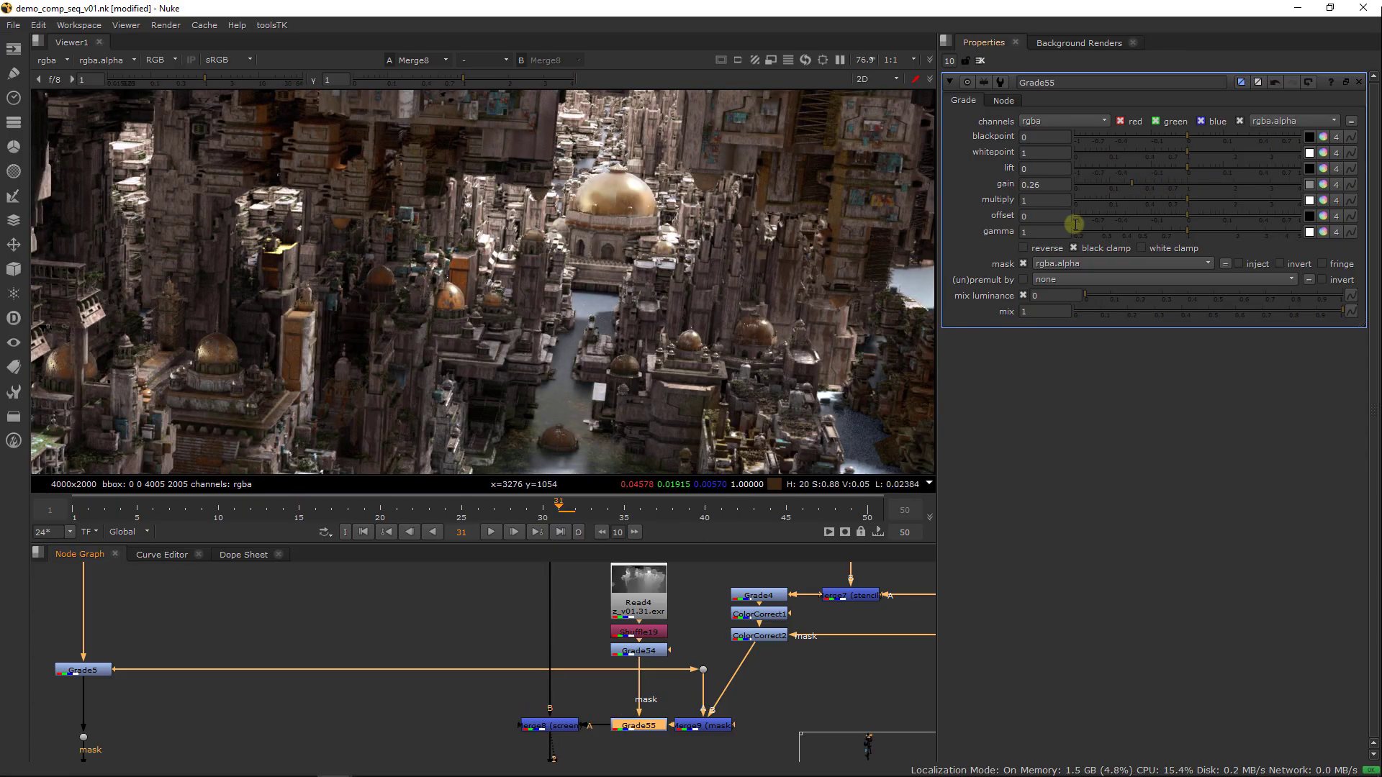
Set the gain of Grade55 to 0.34
mouse_move(1155, 187)
mouse_down()
mouse_move(1082, 185)
mouse_move(1258, 176)
mouse_move(1139, 177)
mouse_up()
click(1069, 186)
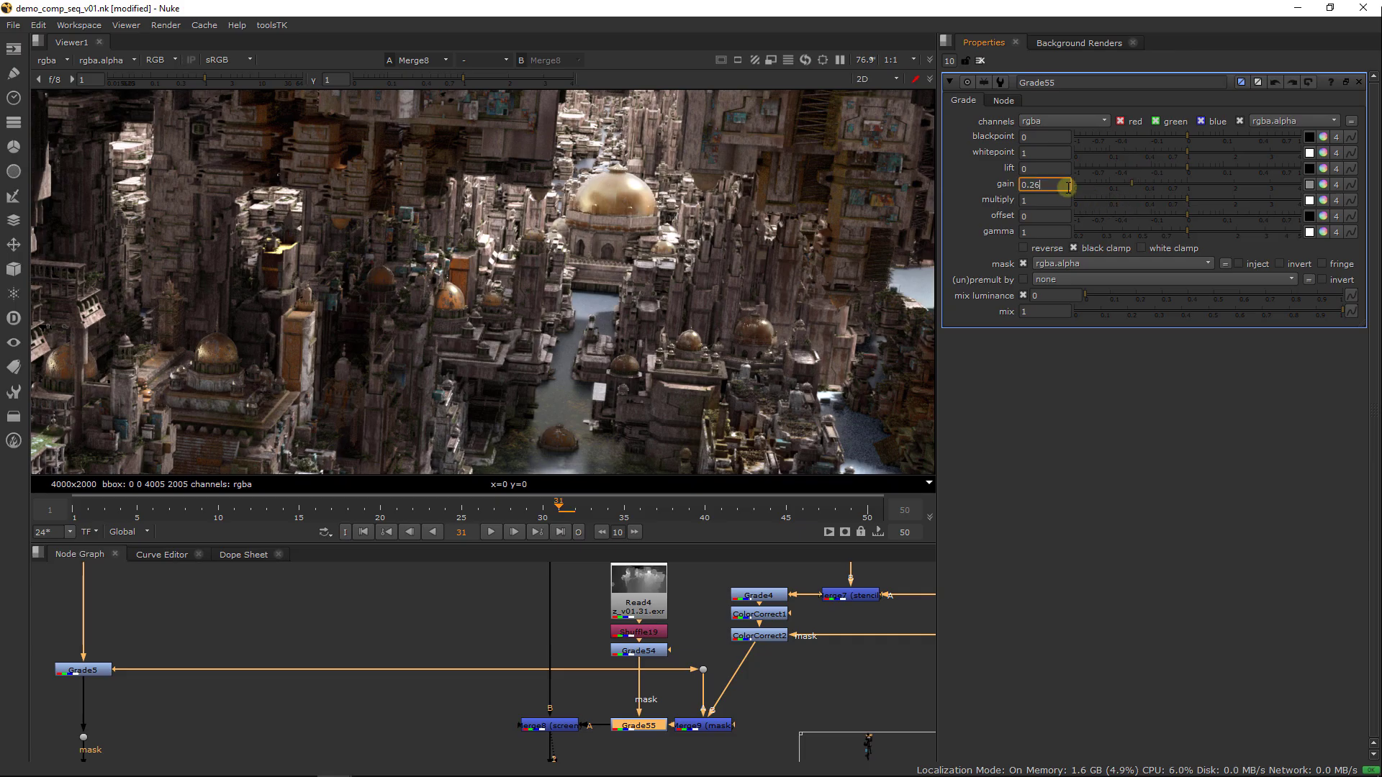
key(Return)
drag(1186, 183, 1140, 187)
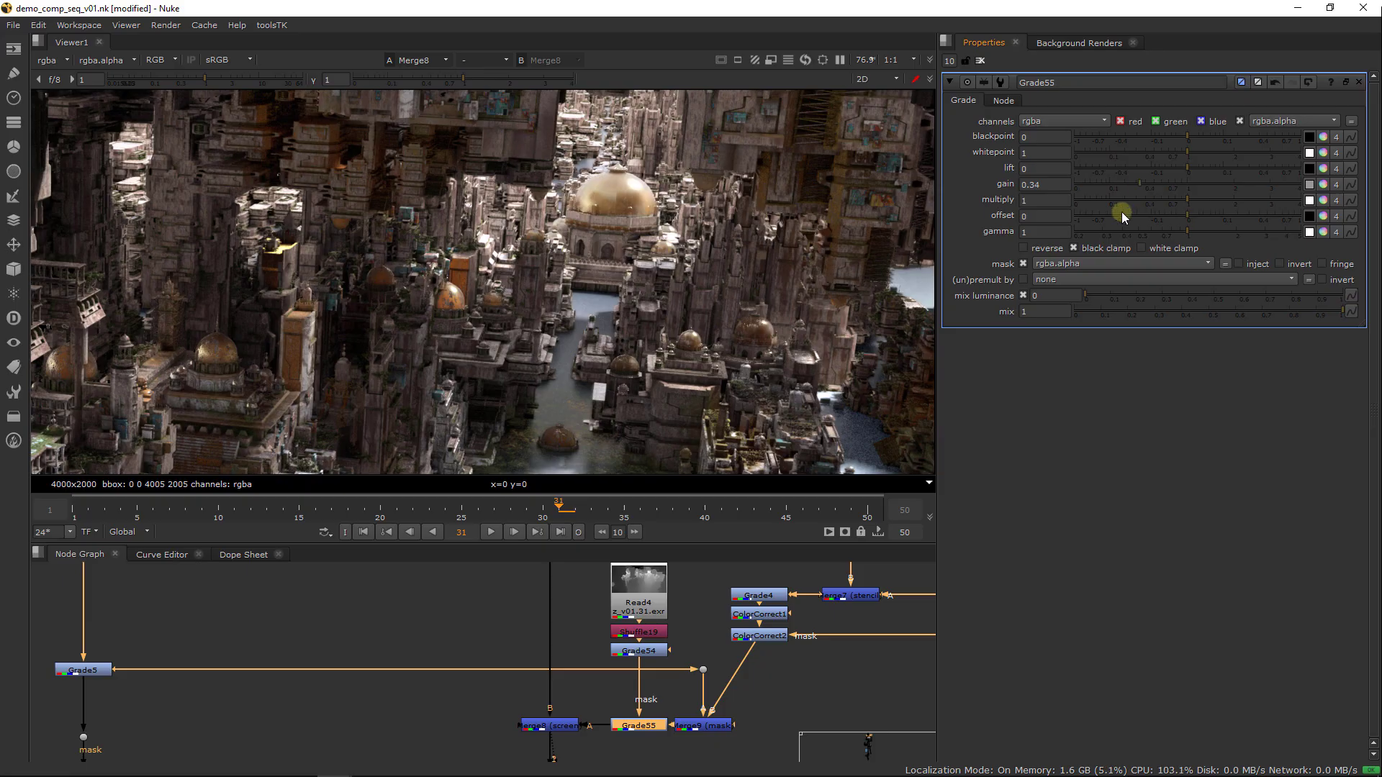
View the full-frame composite at GodRays1 near the end of the node tree and examine the distant city
scroll(586, 645, down, 6)
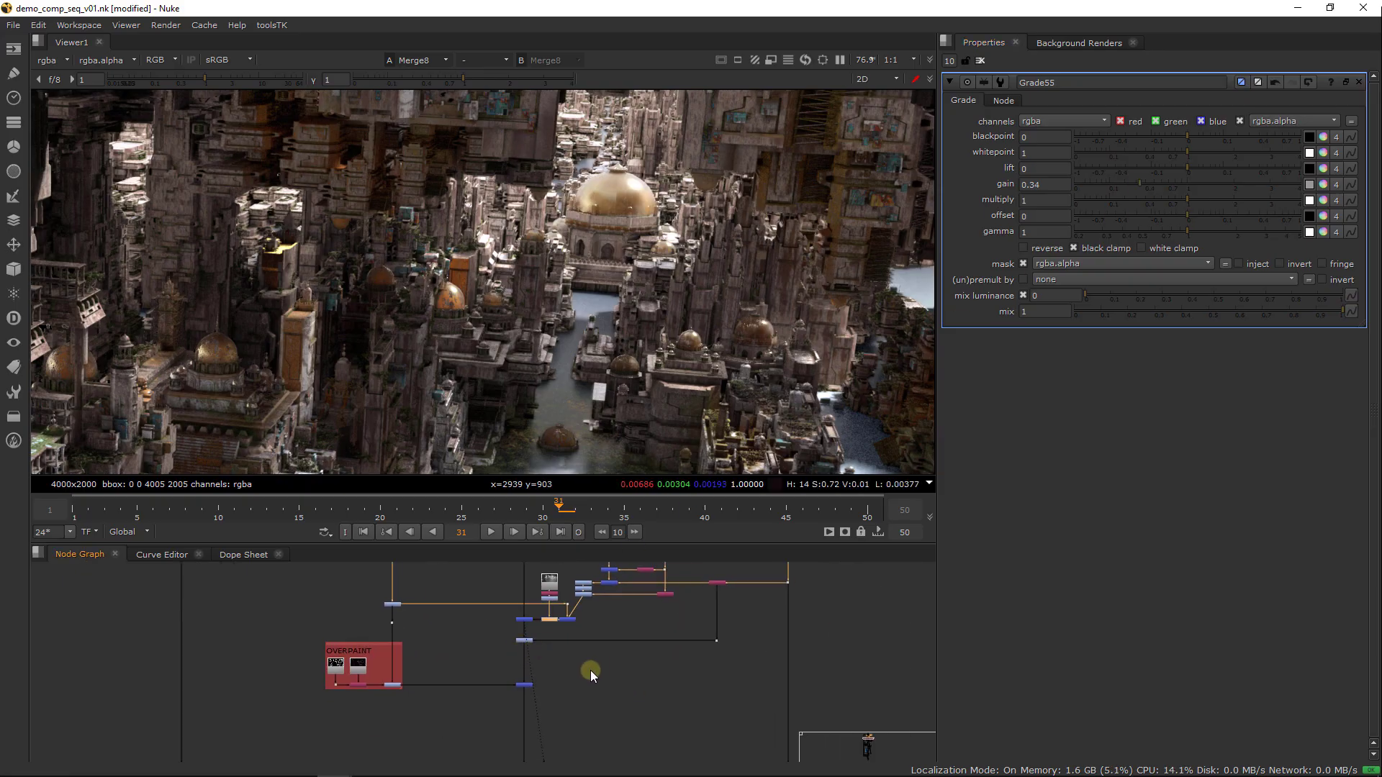
scroll(591, 671, down, 3)
middle_drag(557, 752, 585, 620)
scroll(592, 666, down, 3)
middle_drag(612, 741, 633, 511)
scroll(612, 714, up, 3)
middle_drag(554, 709, 578, 568)
scroll(612, 650, up, 3)
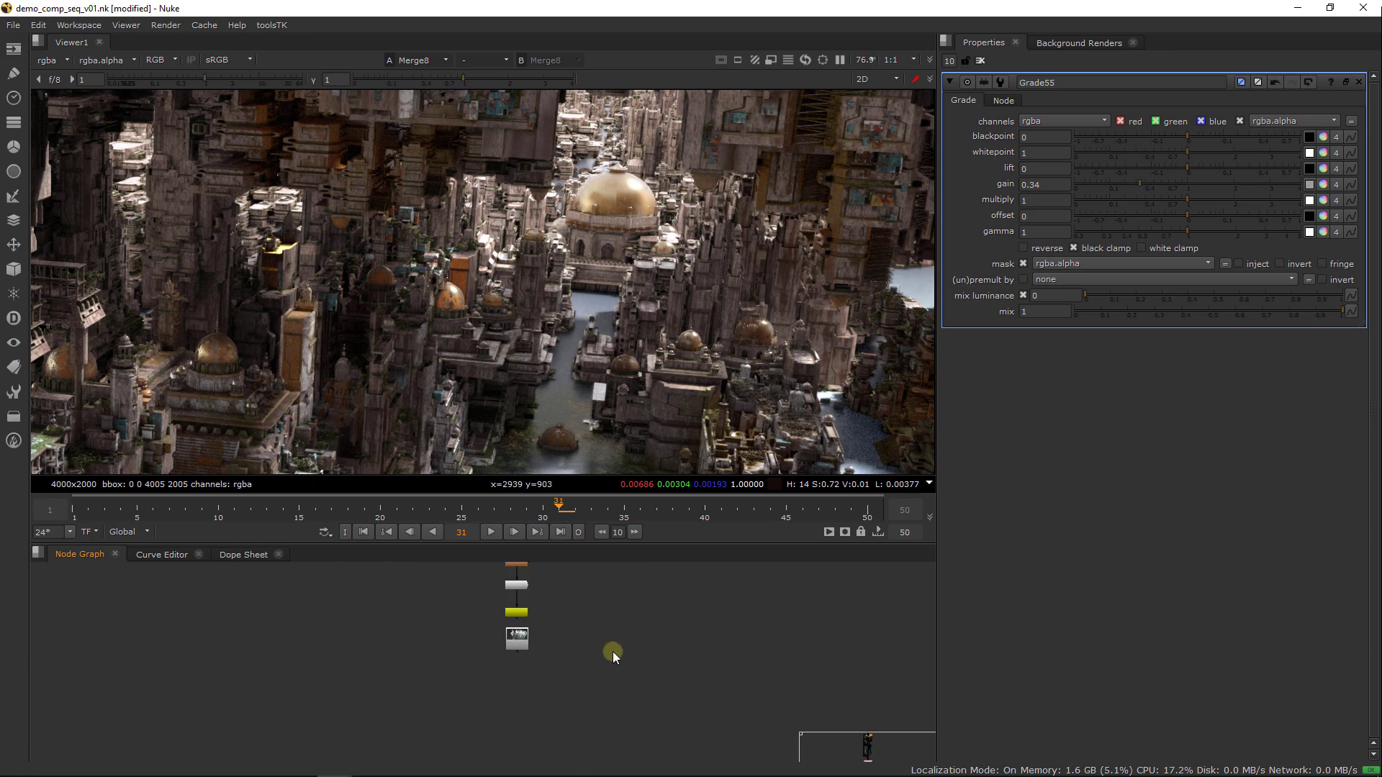
key(f)
scroll(572, 675, up, 4)
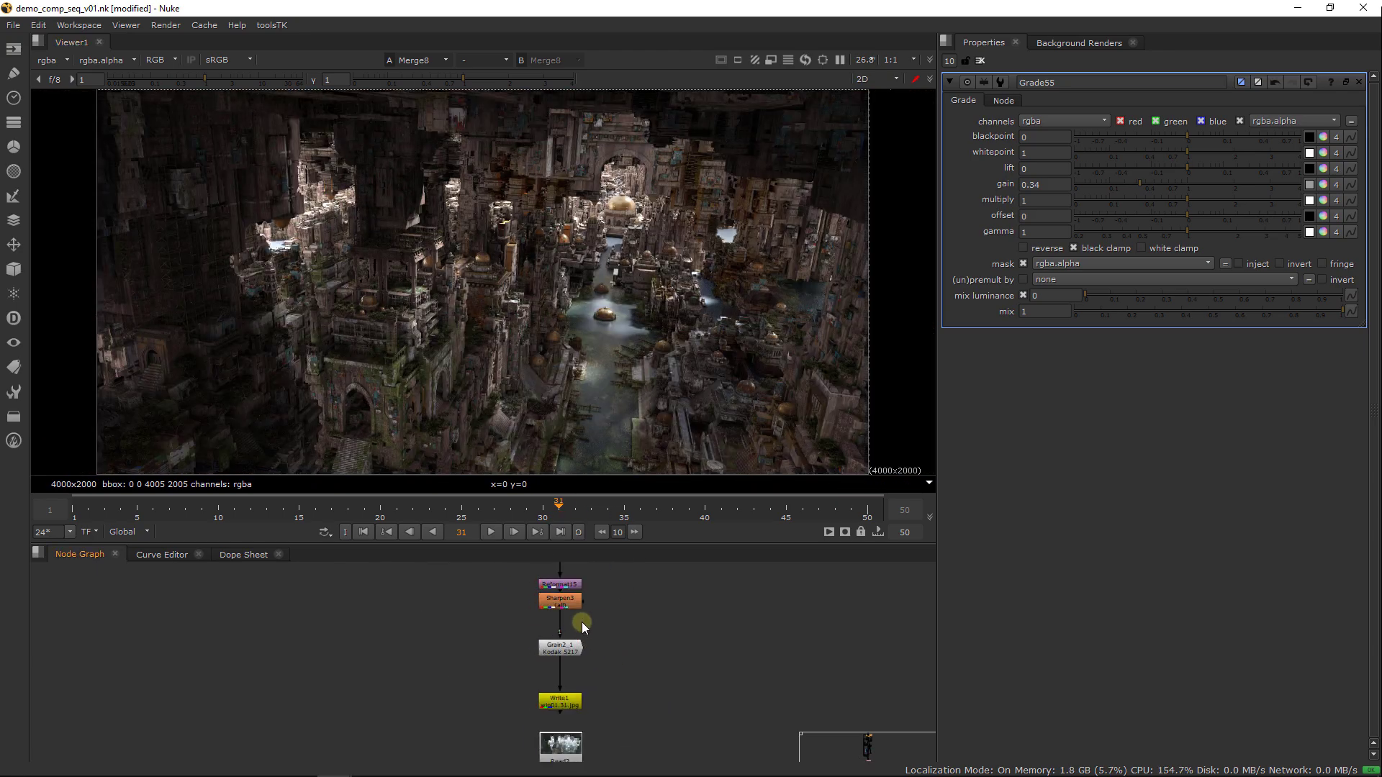
middle_drag(582, 623, 553, 711)
drag(471, 607, 633, 638)
key(1)
click(667, 645)
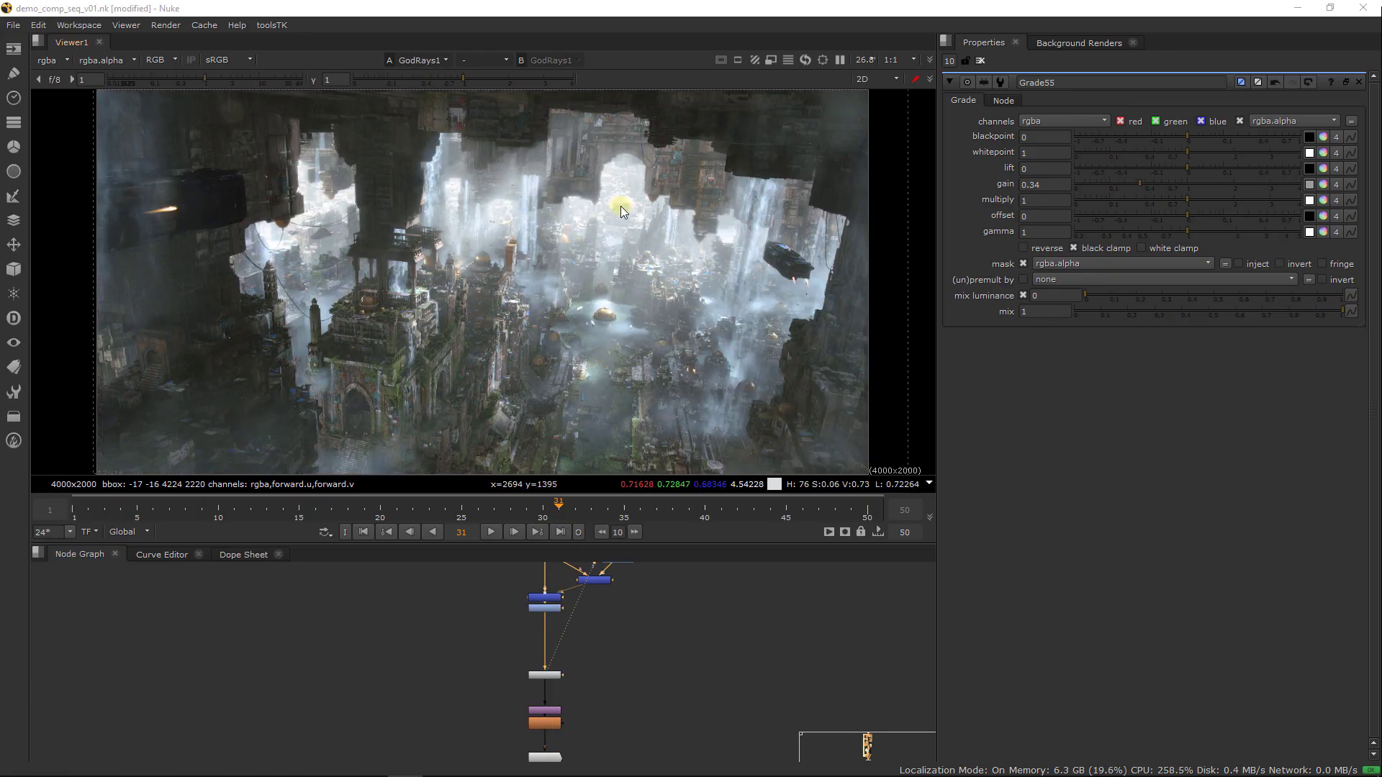
Open the properties of ColorCorrect10 above Clamp3 and collapse its highlights gain to a single value
scroll(602, 203, up, 1)
middle_drag(657, 658, 656, 753)
middle_drag(639, 684, 649, 753)
scroll(606, 672, up, 6)
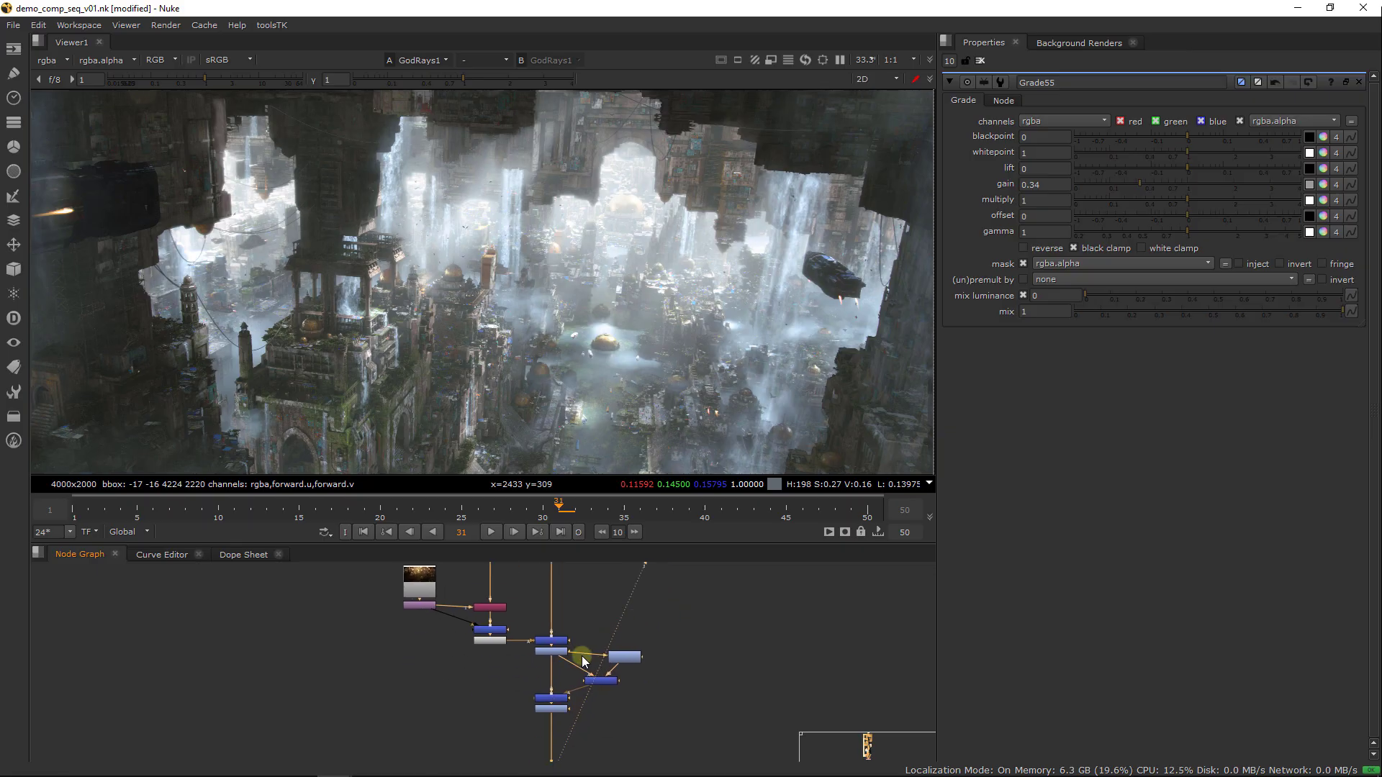
double_click(543, 619)
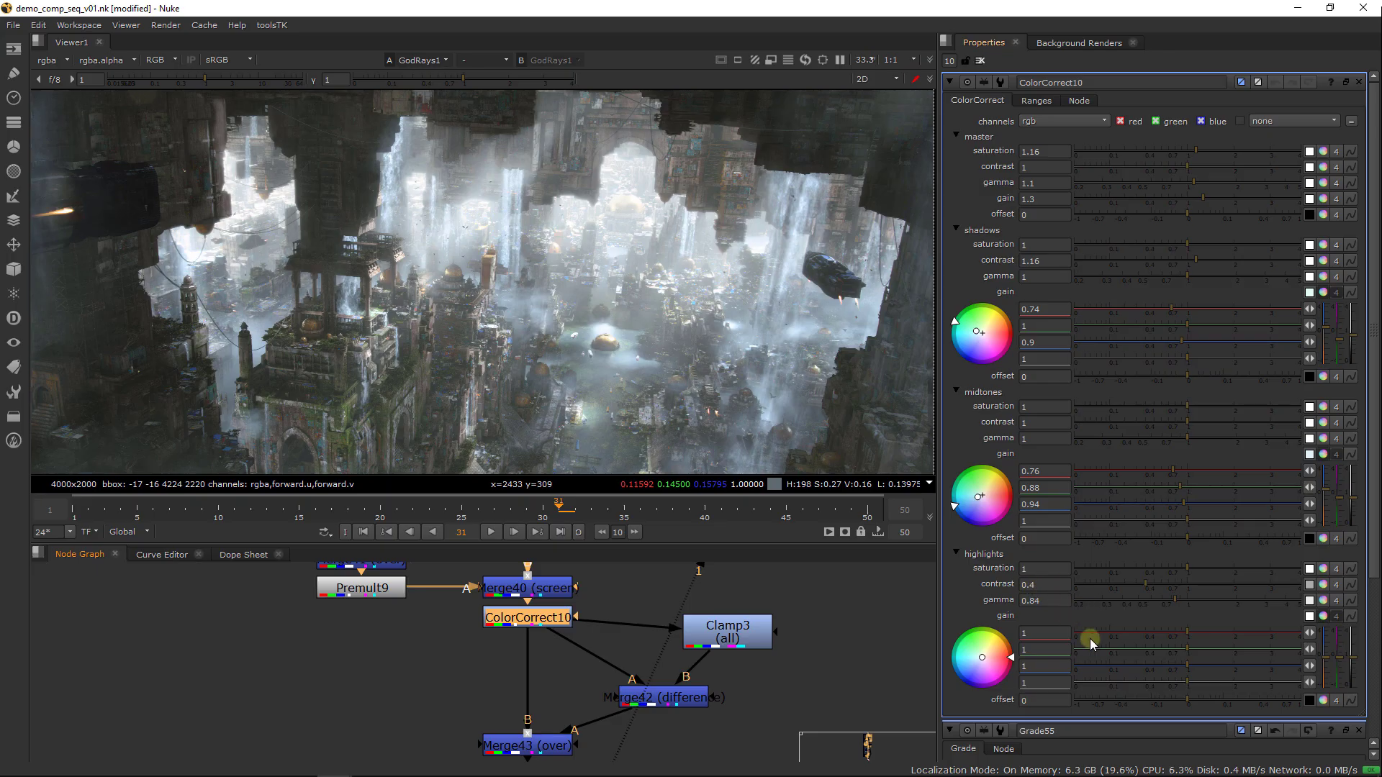
click(1324, 616)
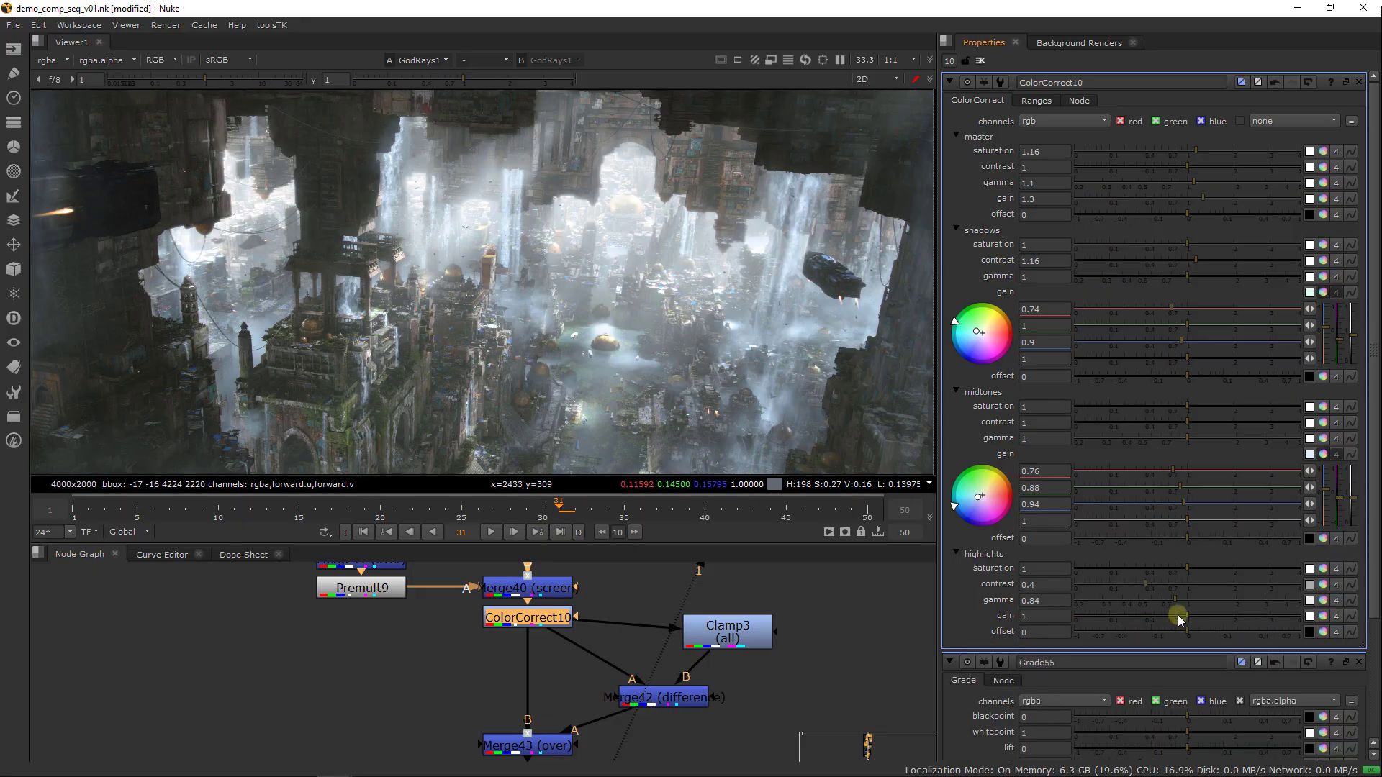
Try a highlights gain of 0.9 in ColorCorrect10 and examine the distant city up close
click(1052, 618)
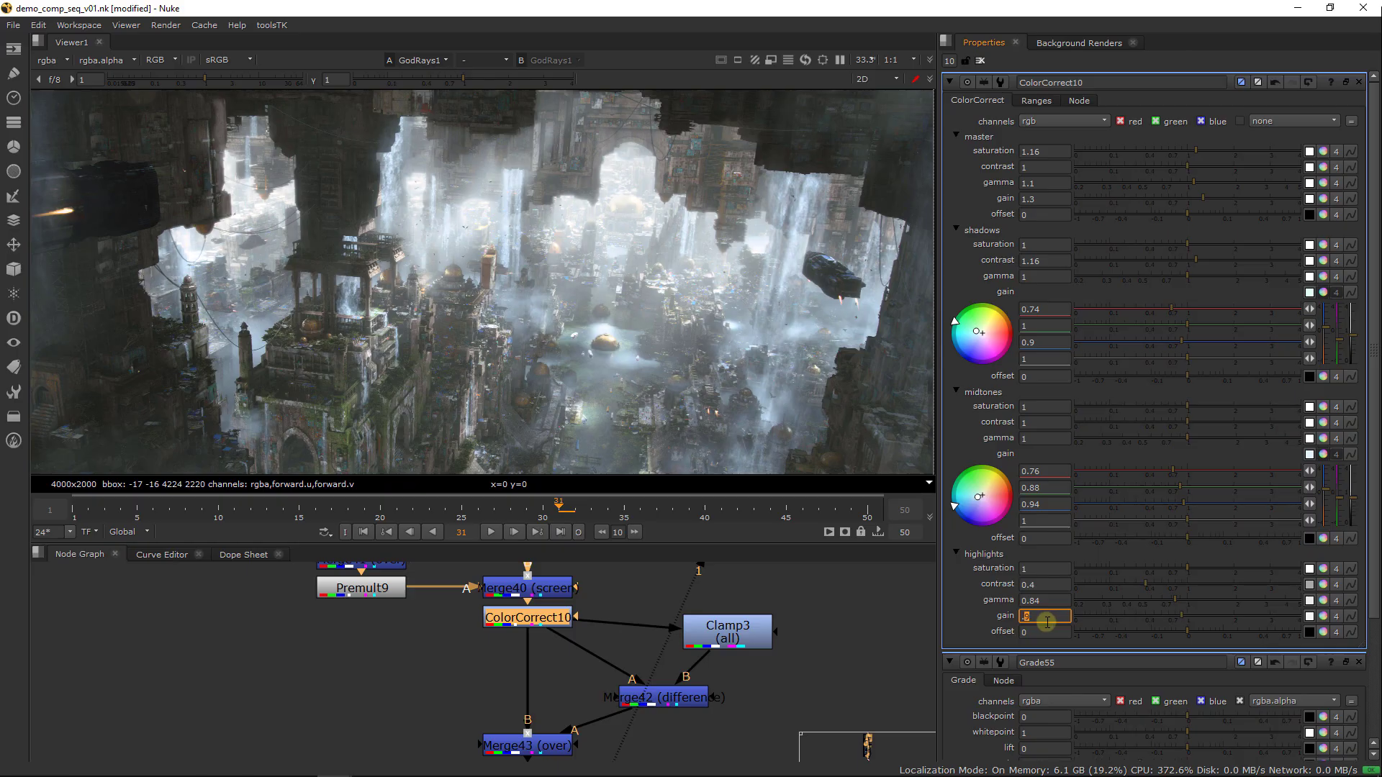
key(Down)
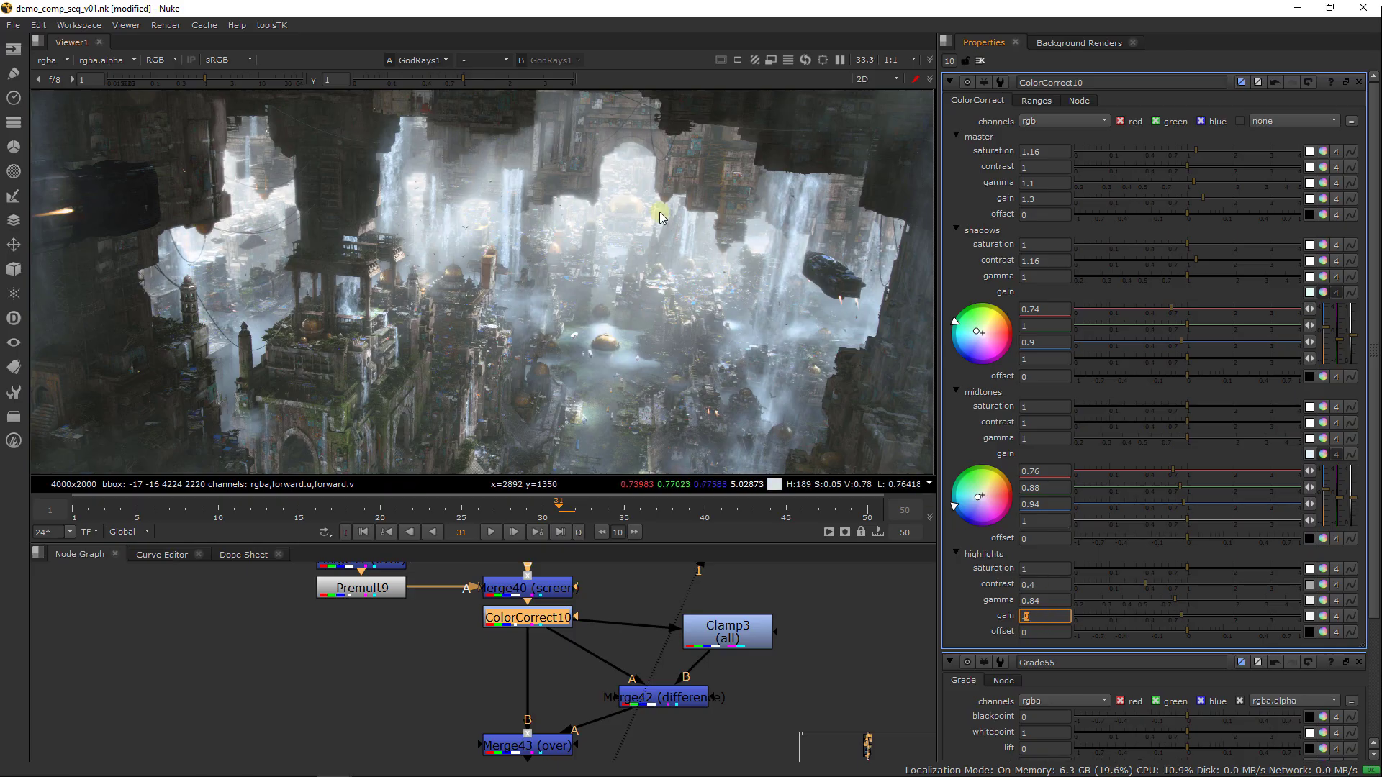
scroll(657, 207, up, 2)
Compare the composite with the highlights gain of ColorCorrect10 at 0.9 and at 1
click(1051, 619)
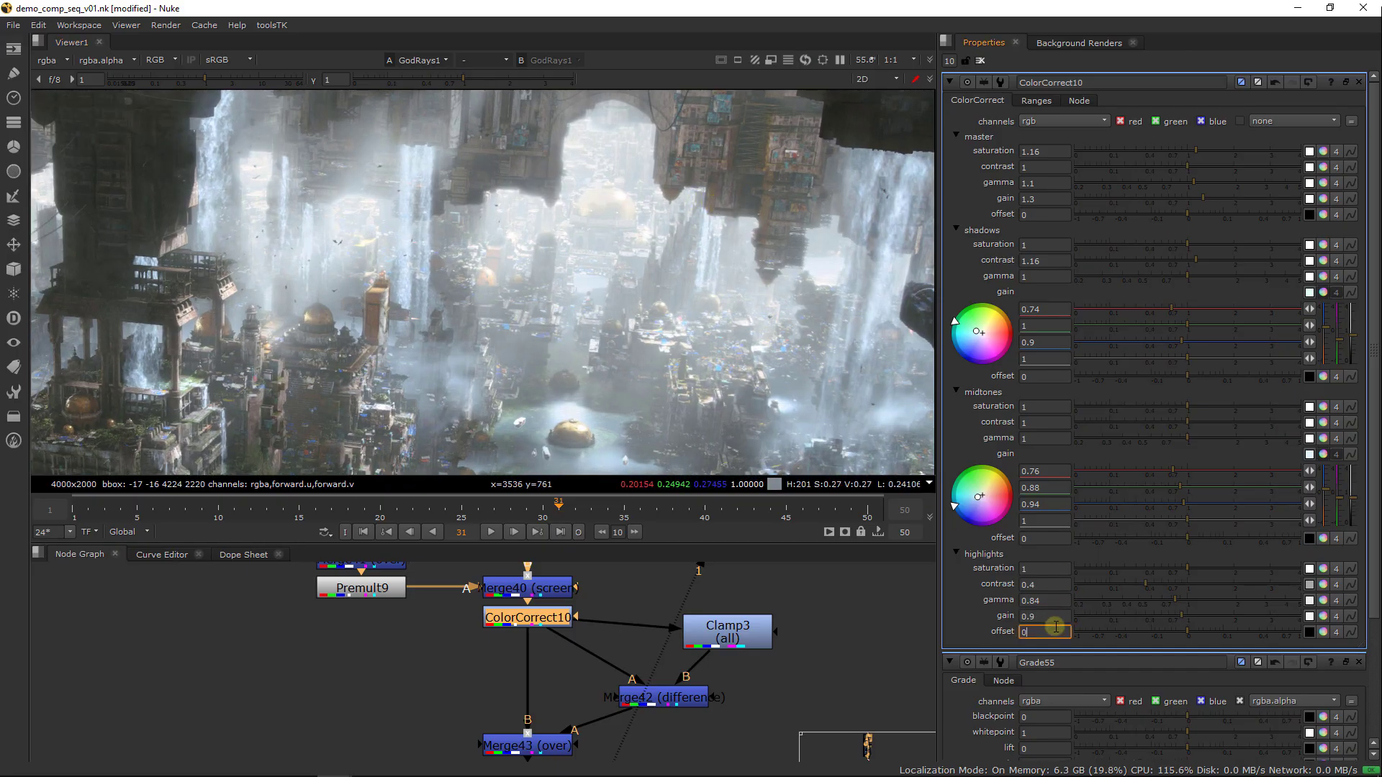
key(Up)
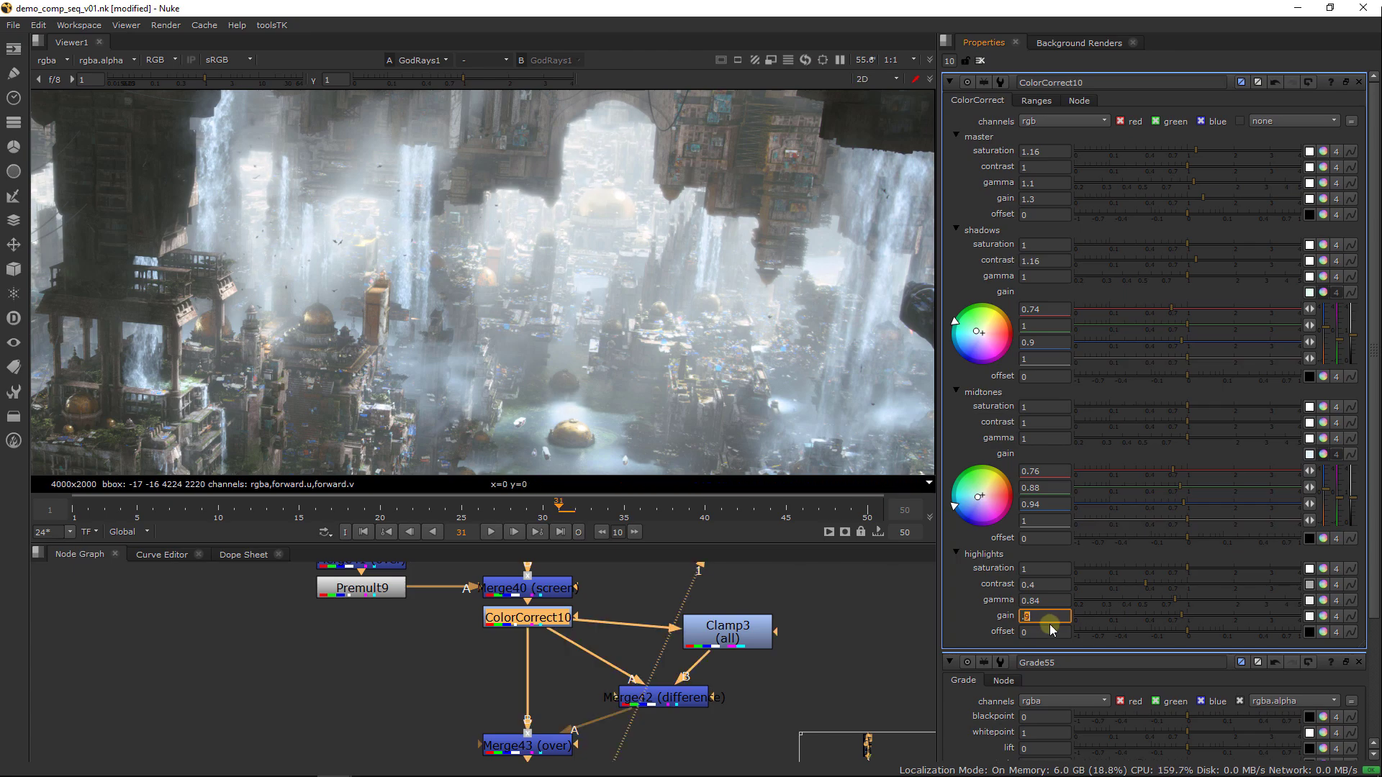
key(Up)
text(.9)
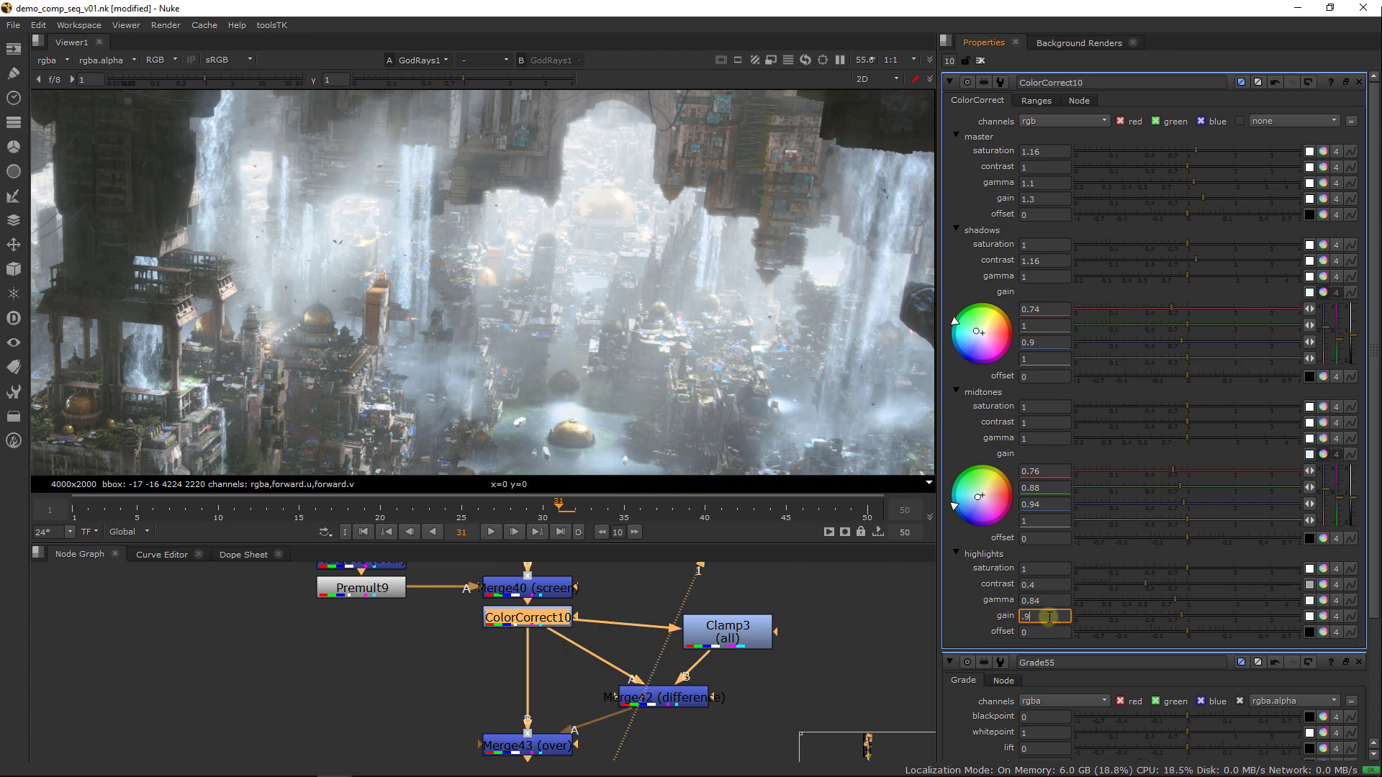
text(51)
key(Return)
click(822, 637)
key(ctrl+z)
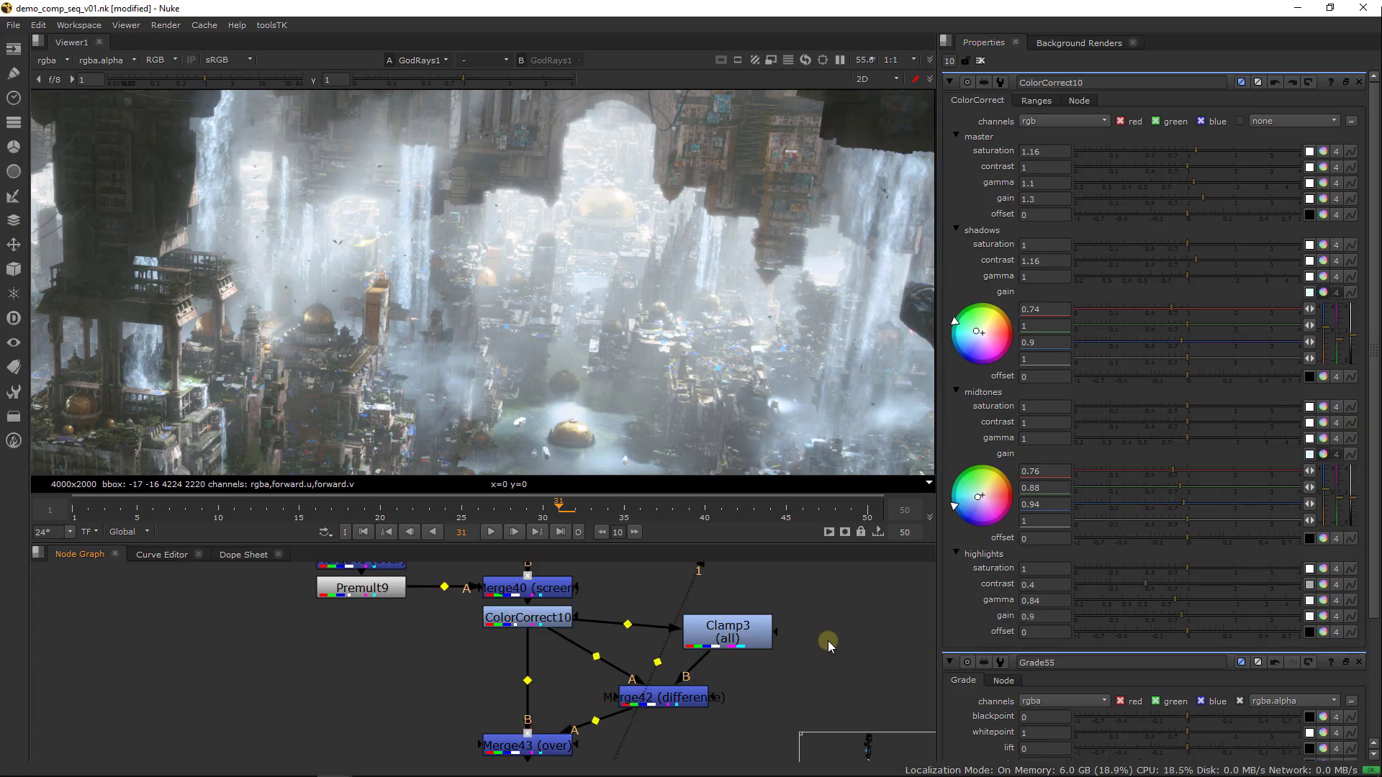
key(f)
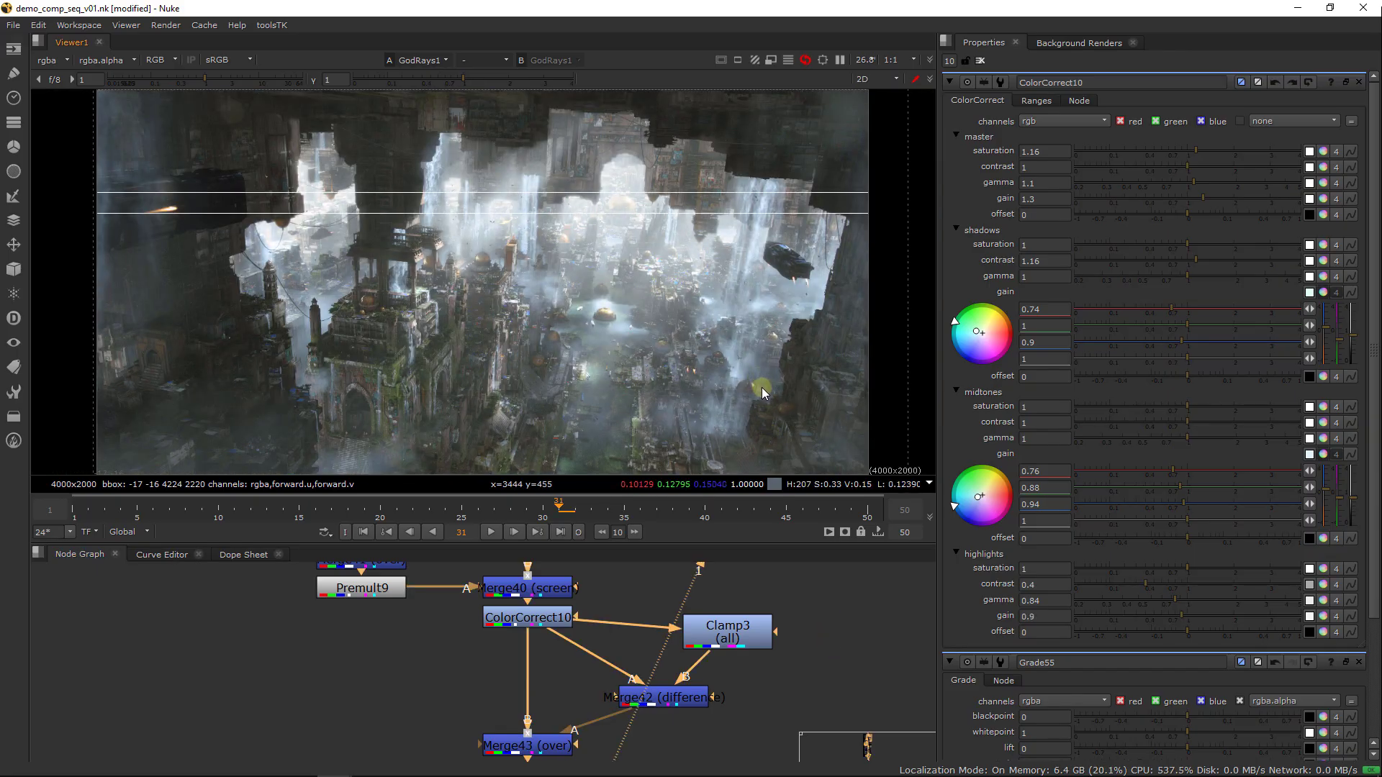
Set the highlights gain of ColorCorrect10 to 0.97
click(1046, 586)
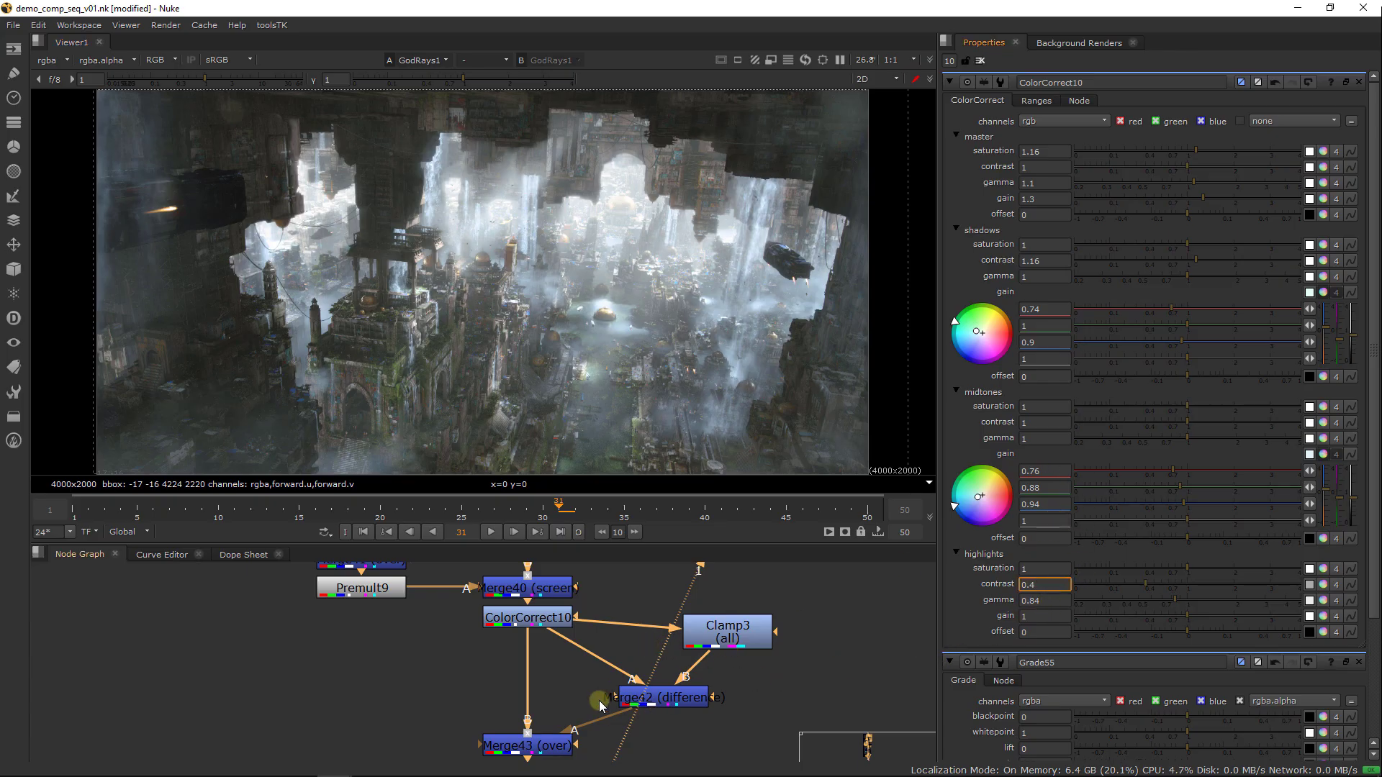
scroll(608, 655, down, 5)
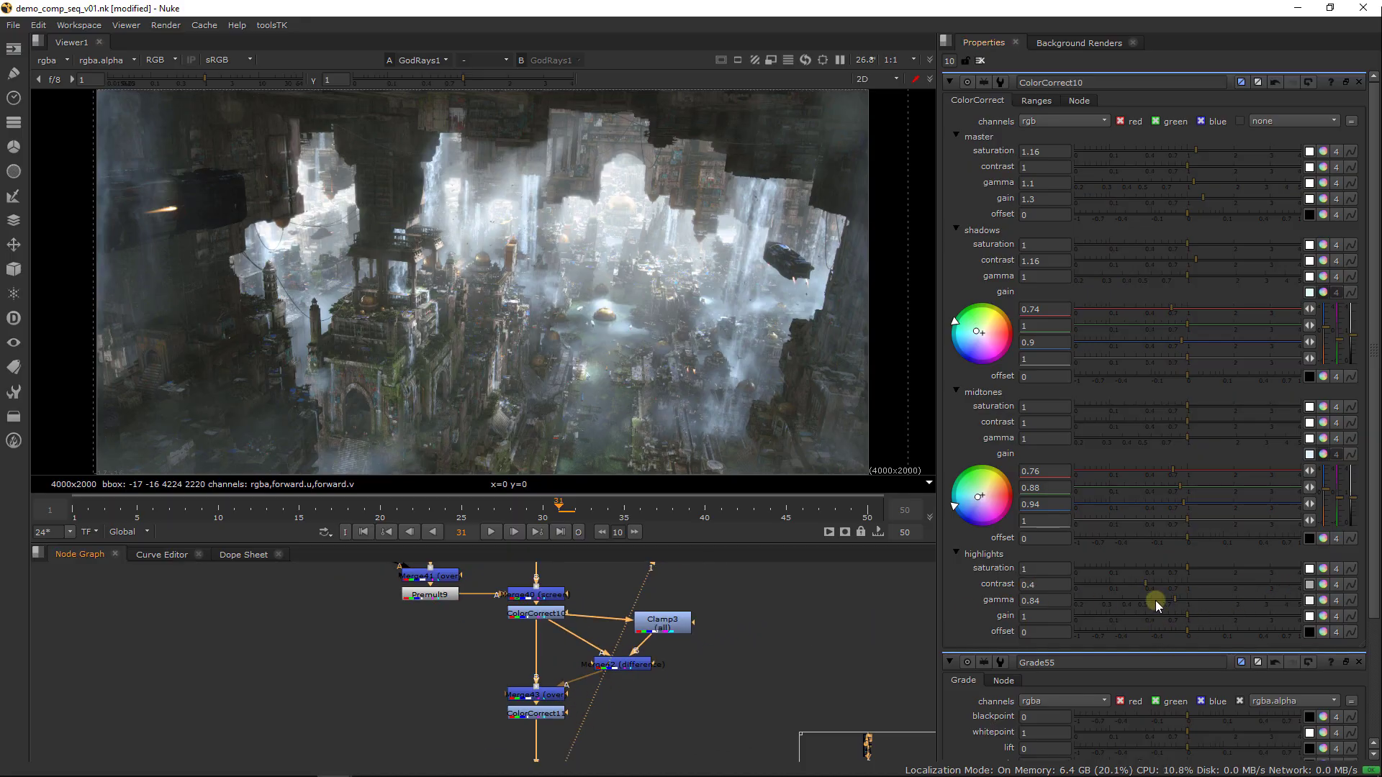
click(1052, 616)
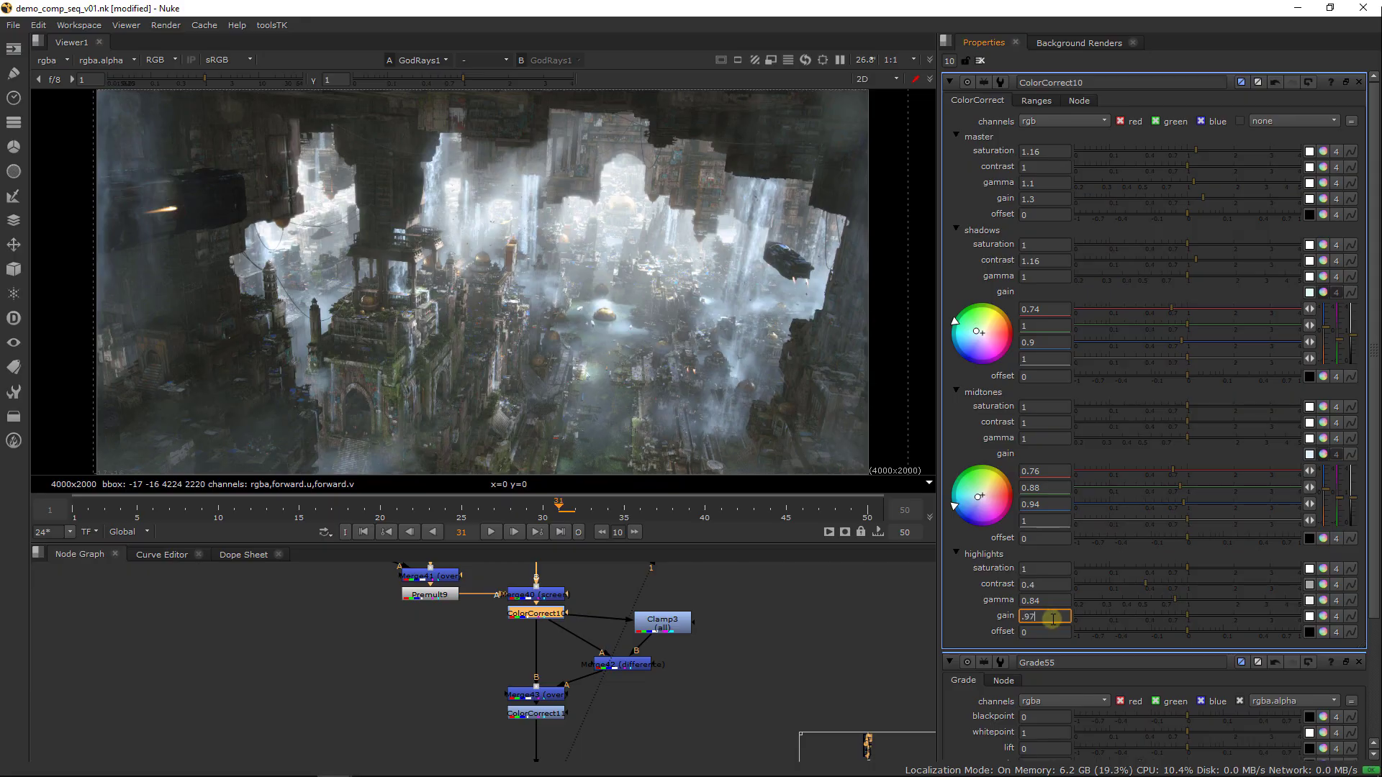
text(.97)
key(Return)
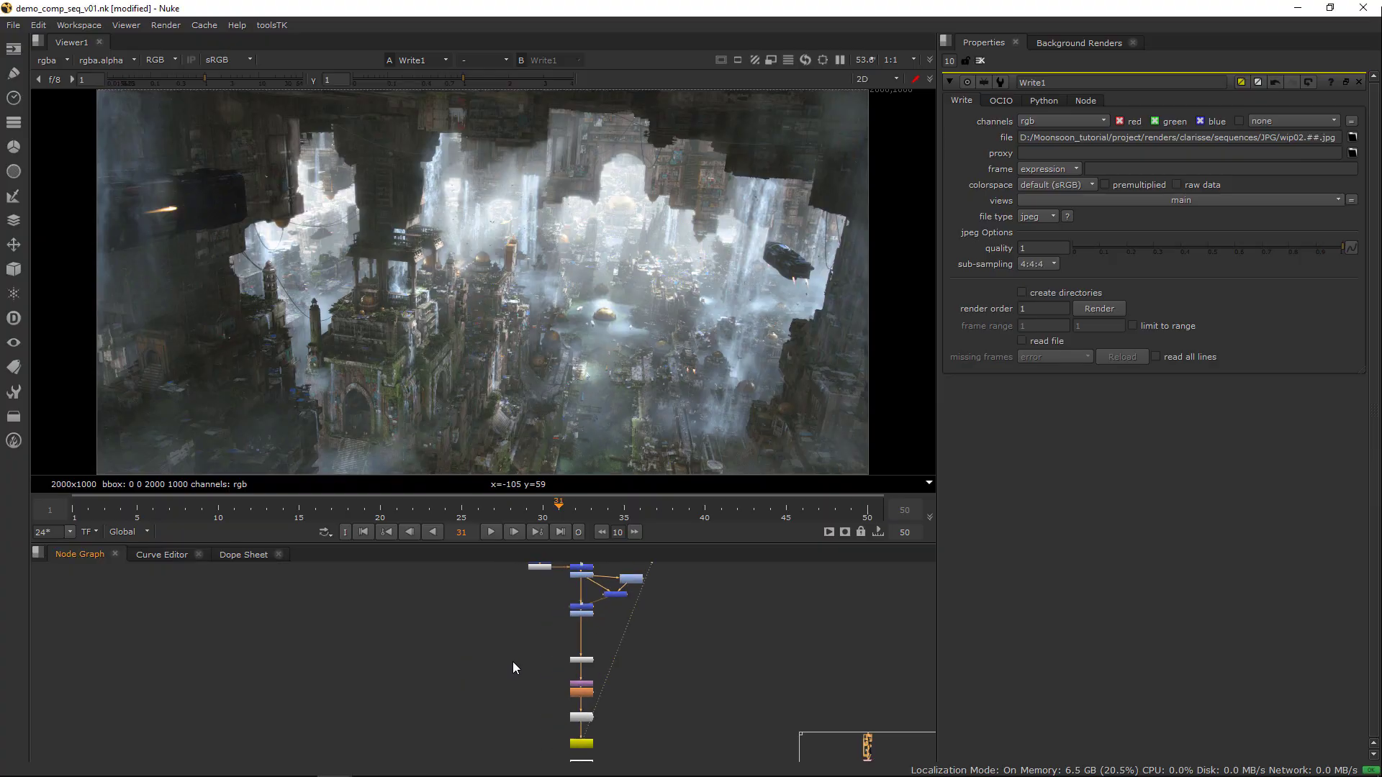
Enlarge the node graph area and move Write1 and Read2 farther down to make room below Grain2_1
scroll(514, 663, up, 1)
middle_drag(546, 677, 516, 636)
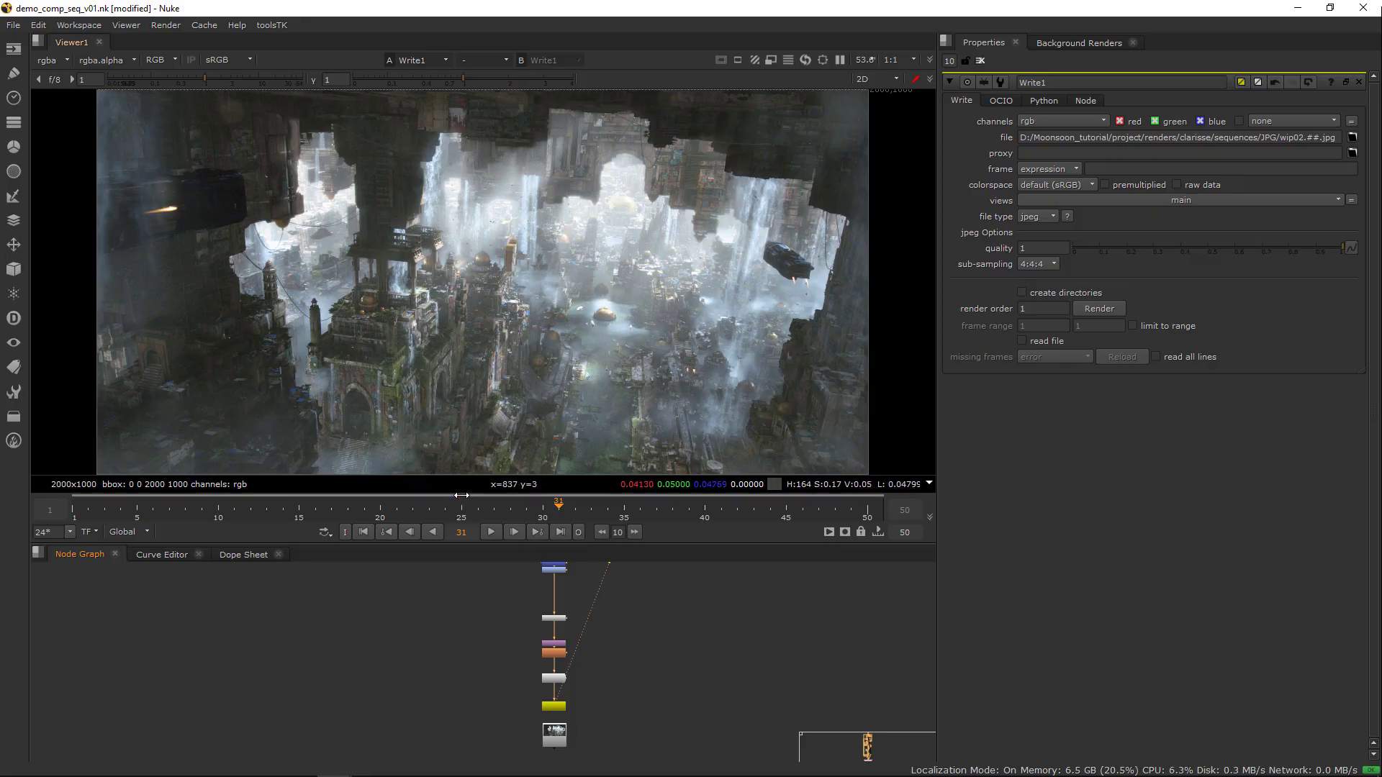
drag(460, 544, 460, 476)
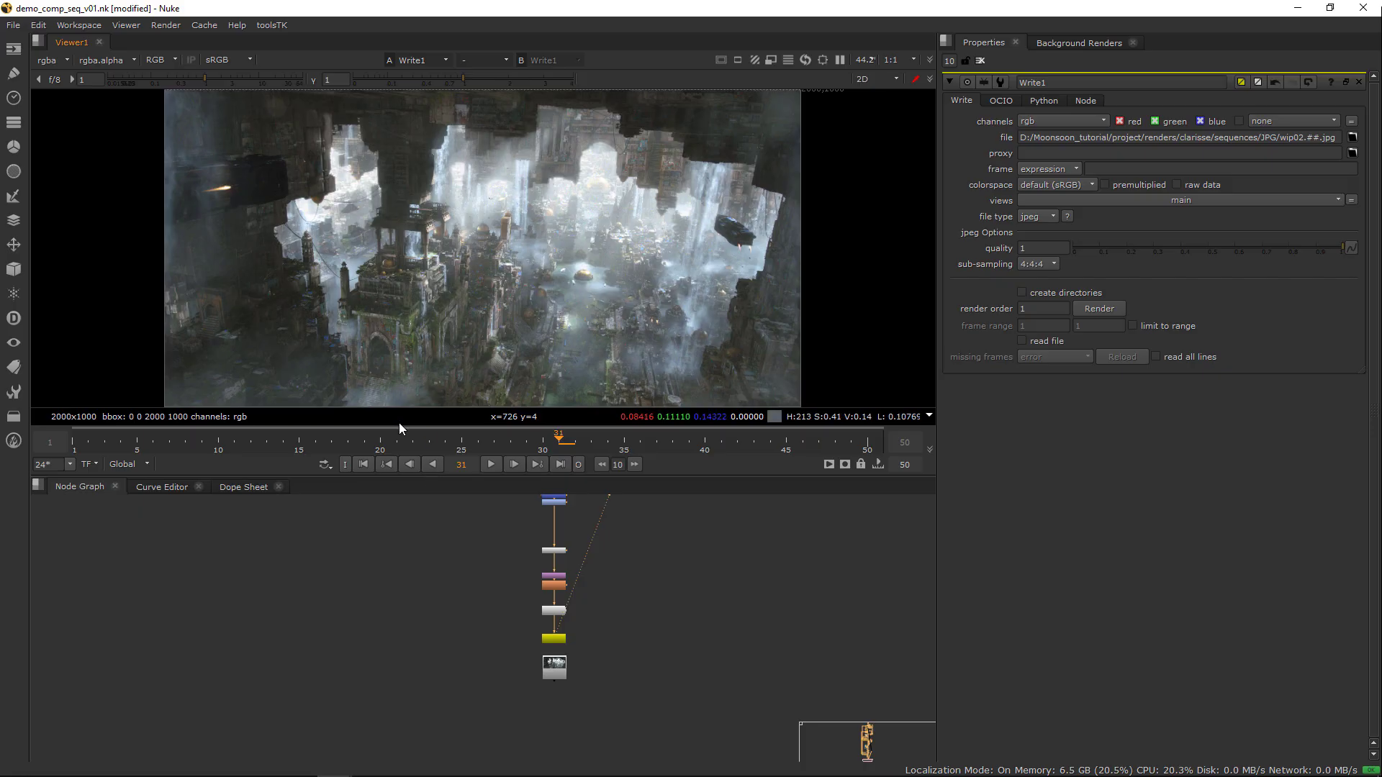
scroll(598, 615, up, 2)
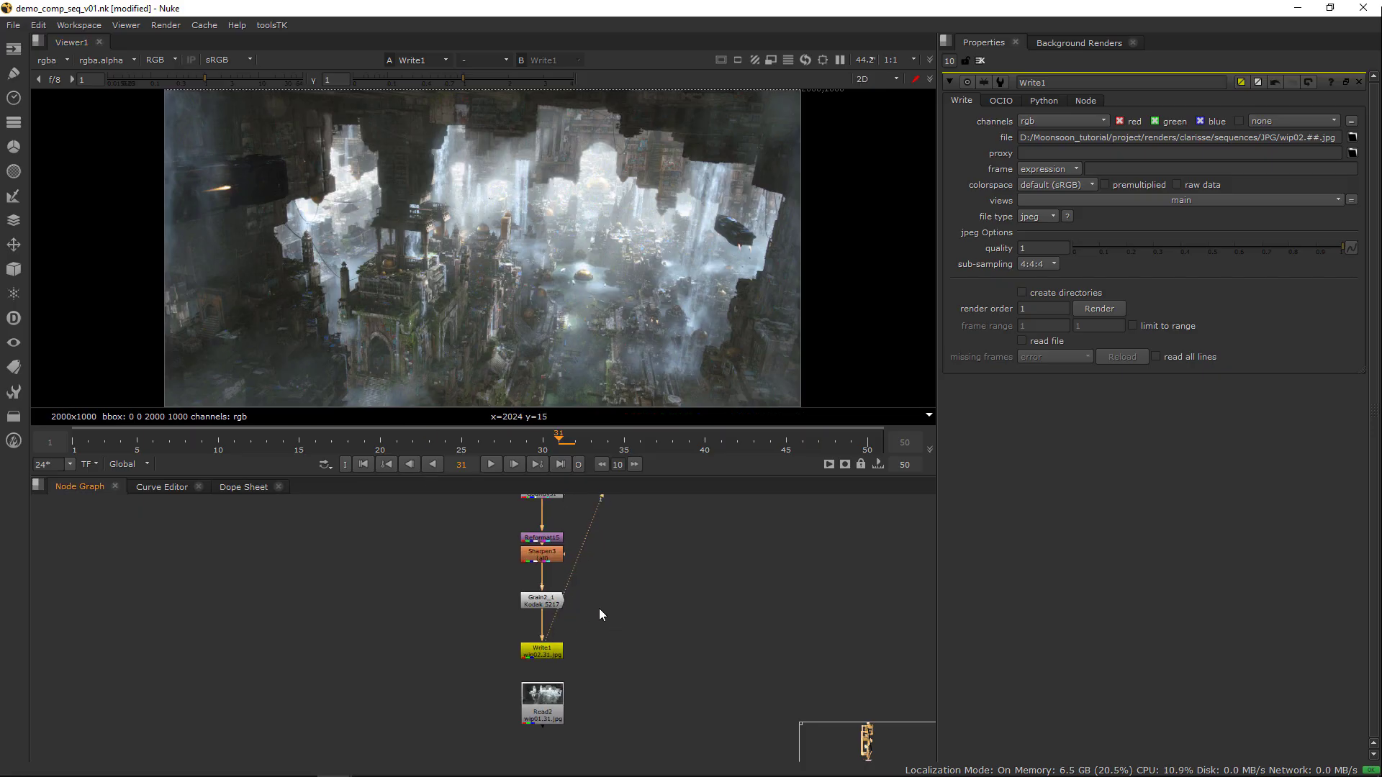
click(547, 606)
click(546, 654)
shift+click(531, 696)
drag(547, 689, 547, 739)
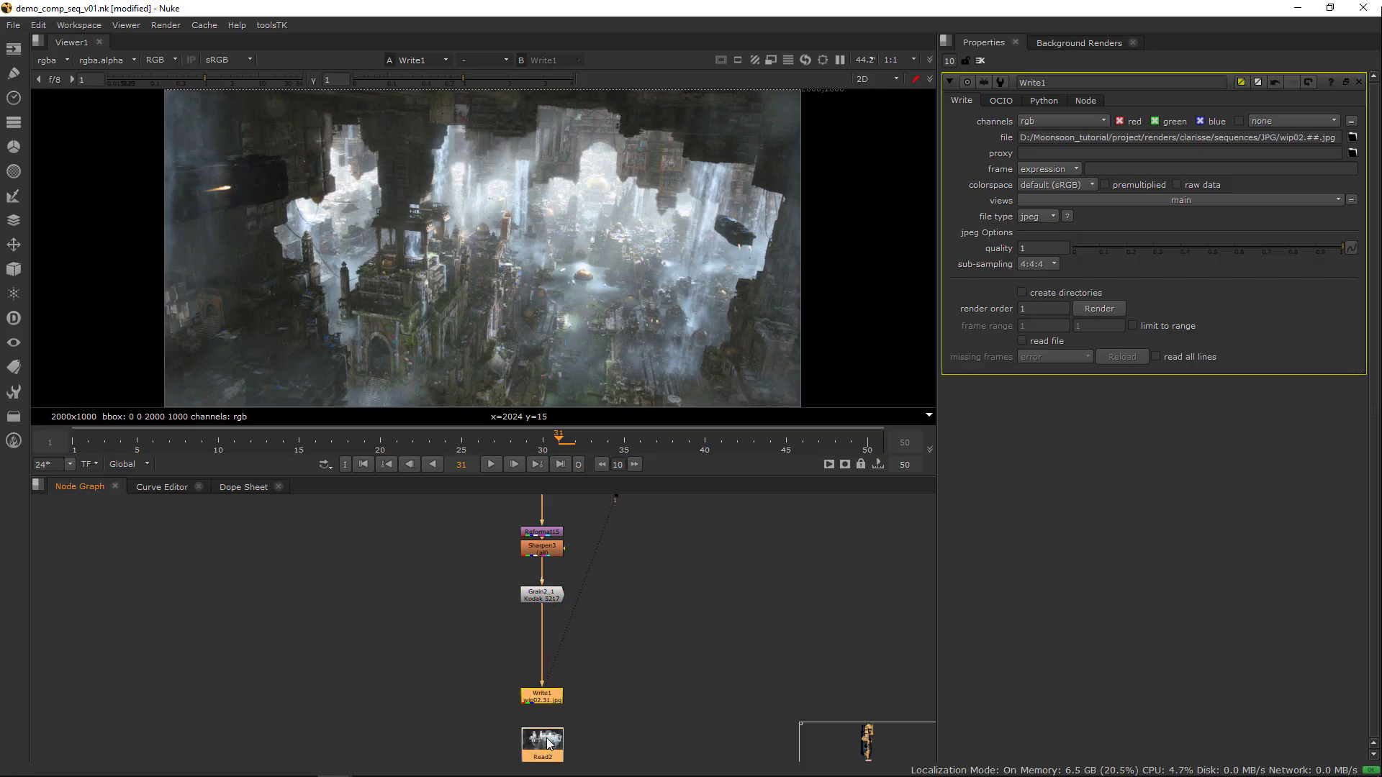
Add a MotionBlur node after Grain2_1, ahead of Write1
middle_drag(617, 620, 618, 647)
click(542, 625)
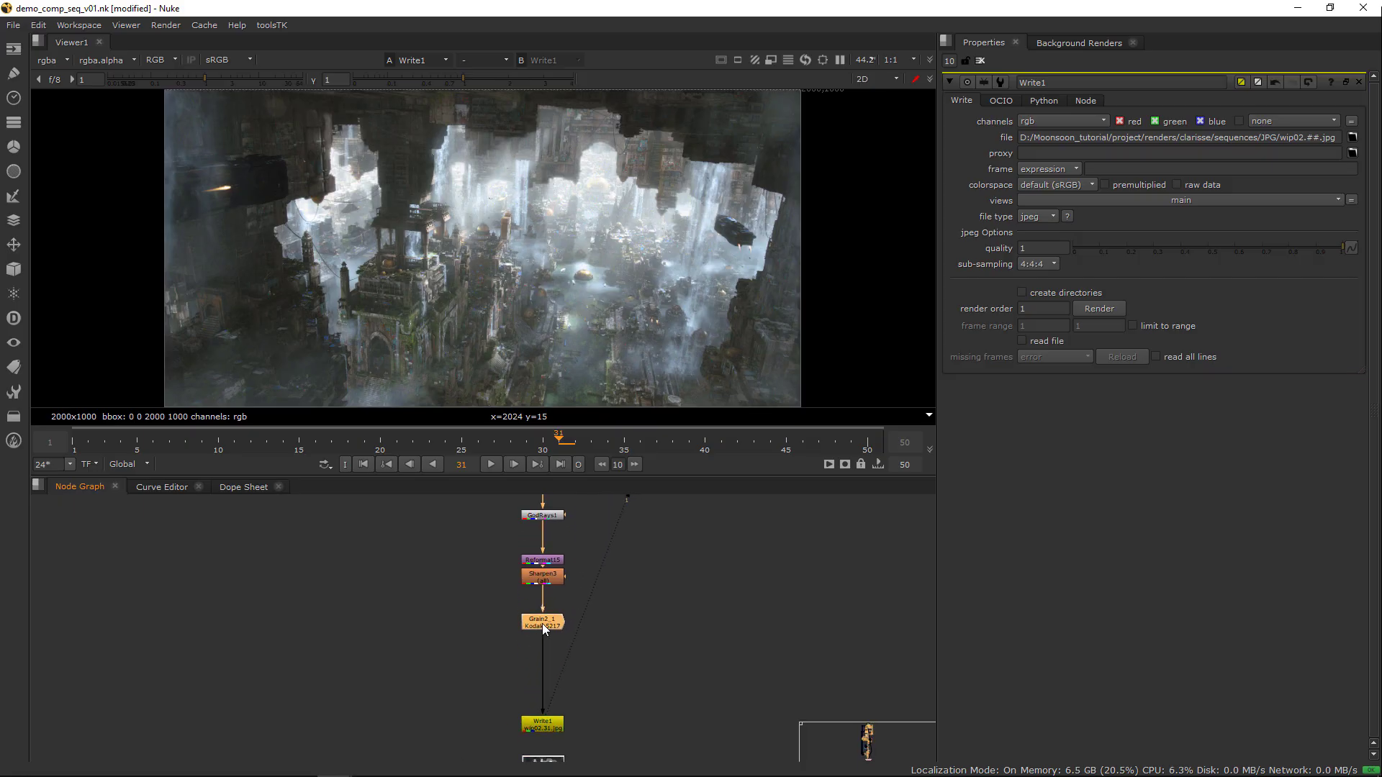
key(Tab)
text(MotionBlur)
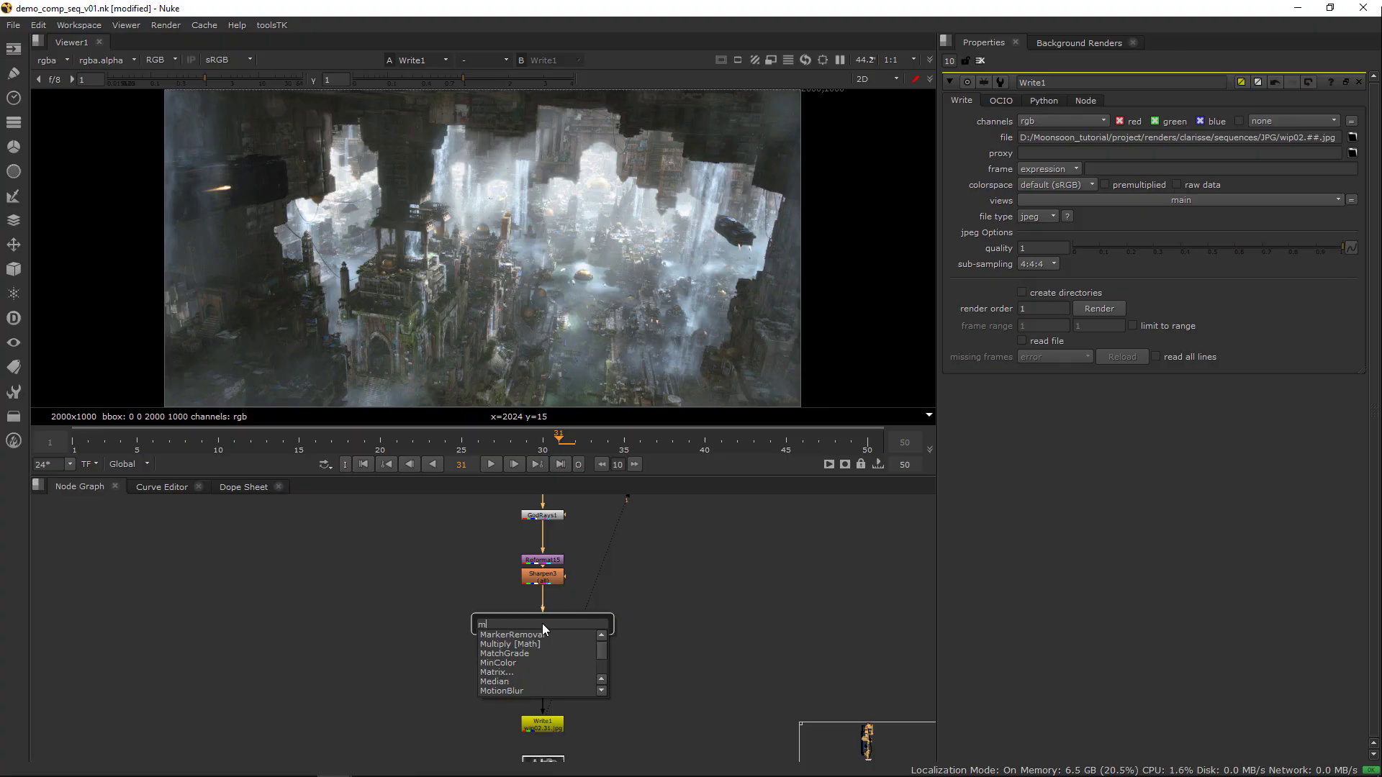
key(Return)
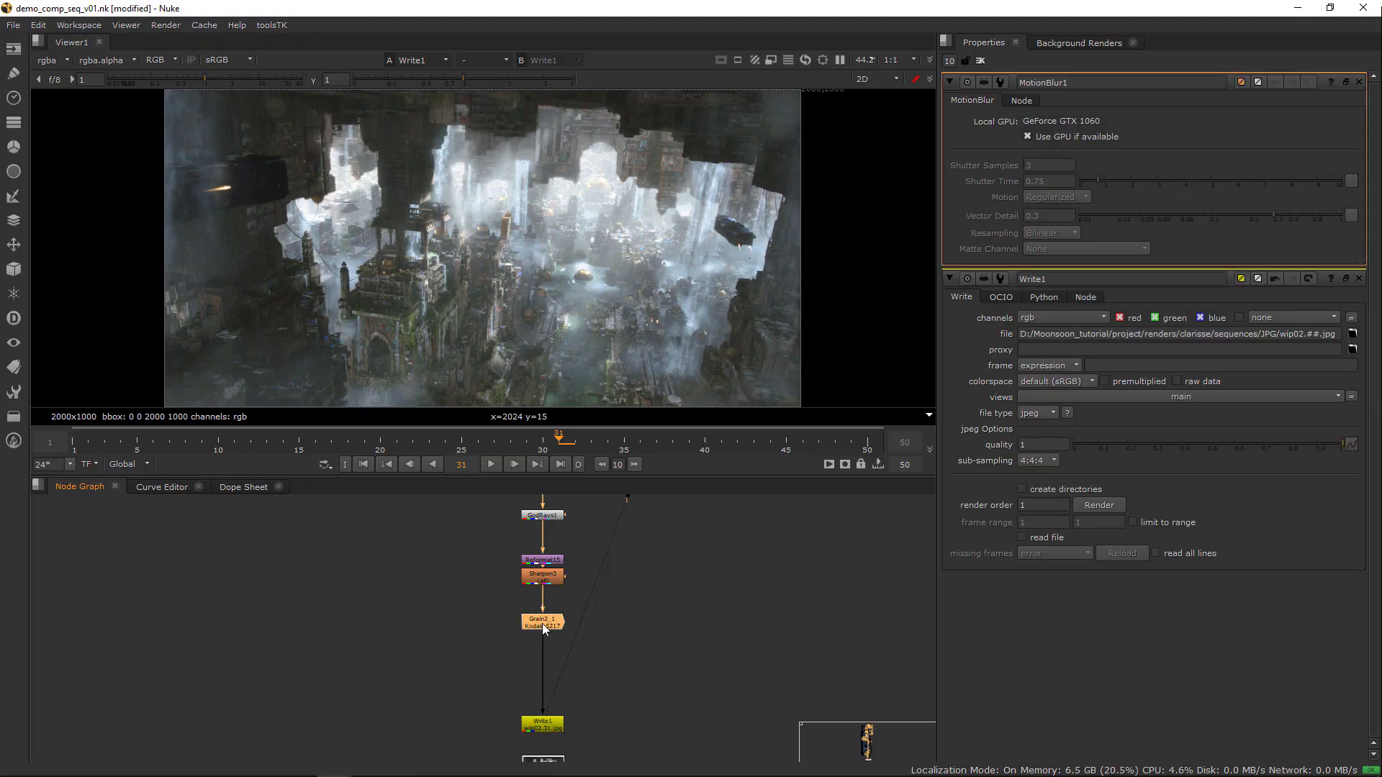